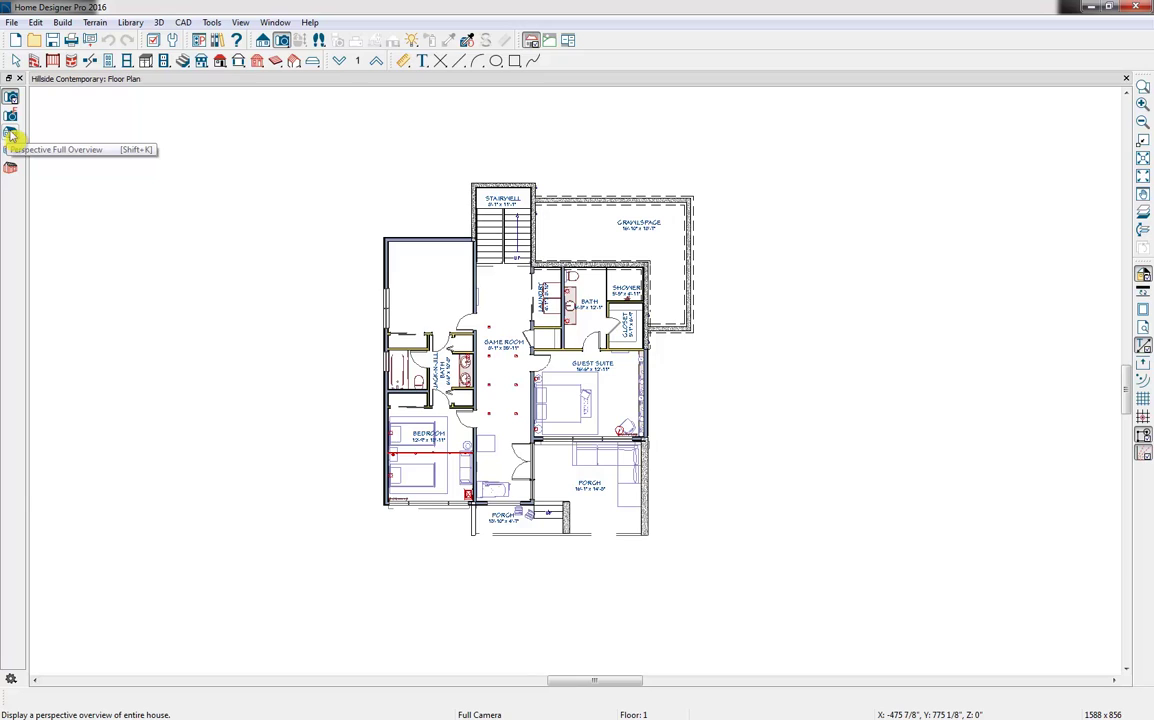
# Create a perspective full overview of the house and orbit around it to examine its exterior from several sides.
pyautogui.click(10, 138)
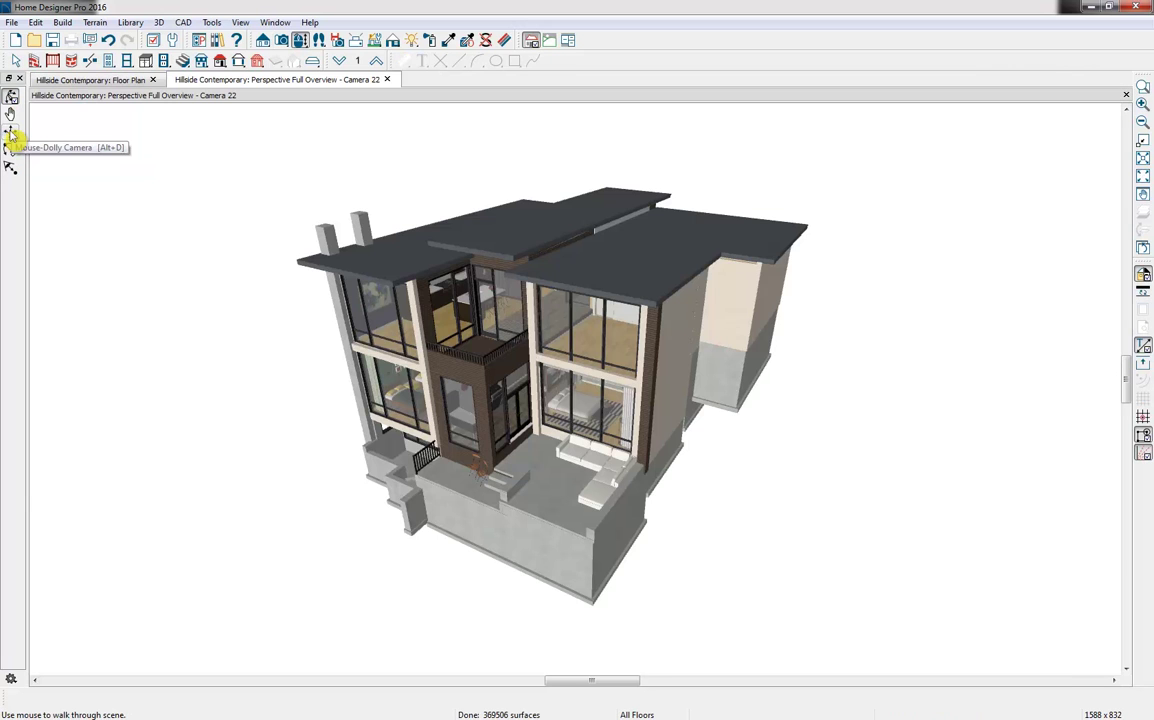
pyautogui.moveTo(452, 434); pyautogui.dragTo(411, 390)
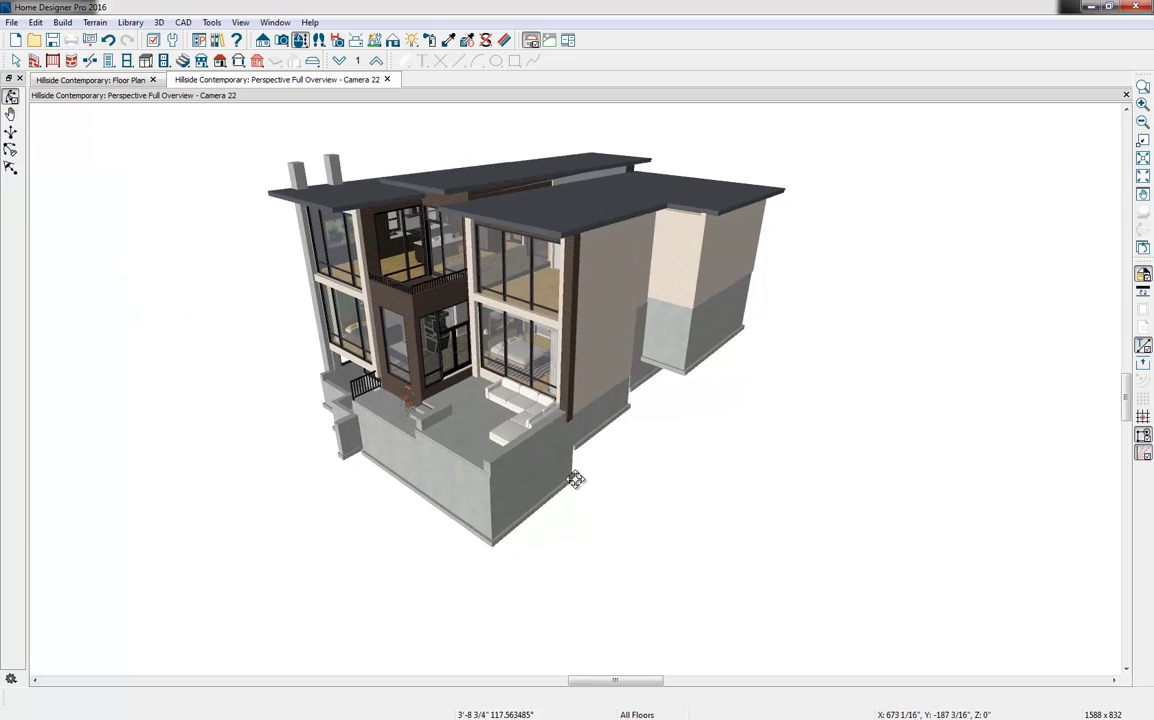
pyautogui.moveTo(576, 479); pyautogui.dragTo(562, 459)
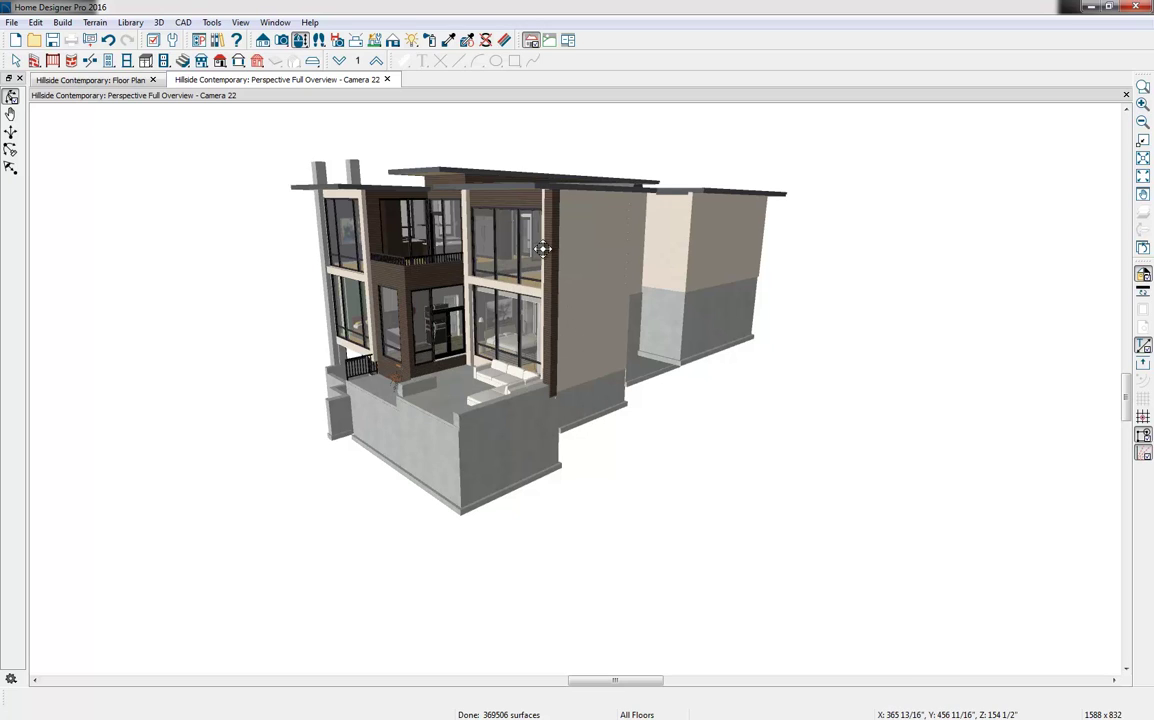
pyautogui.moveTo(735, 305); pyautogui.dragTo(354, 334)
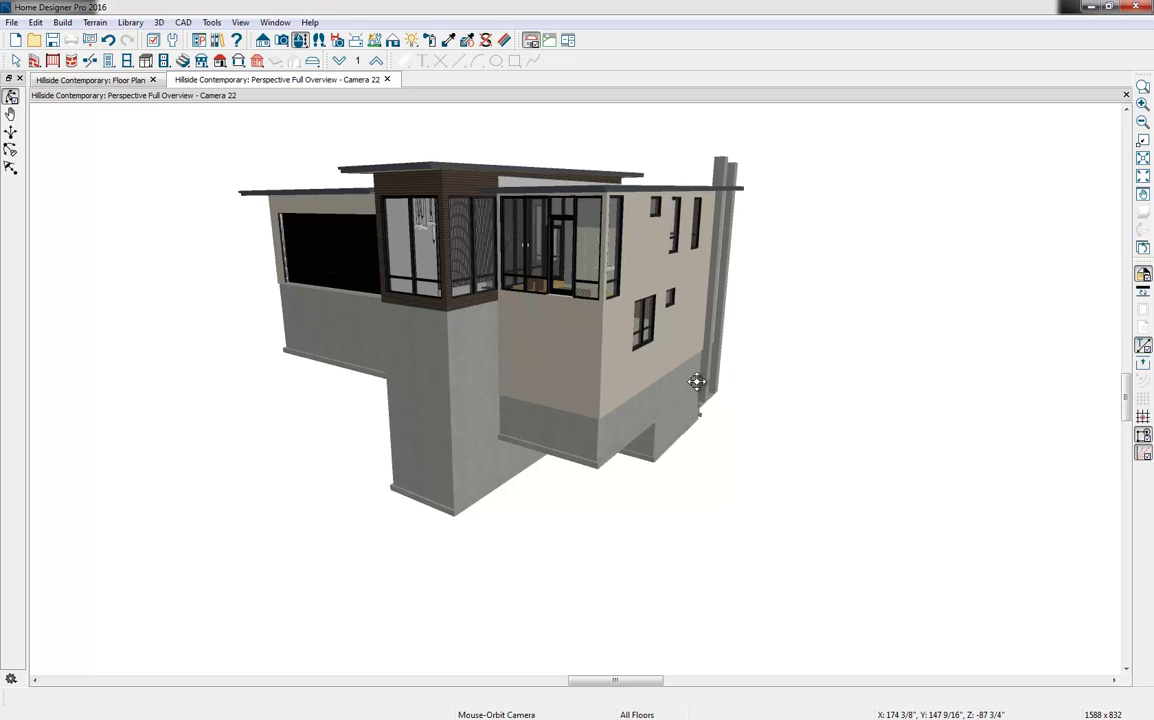
pyautogui.moveTo(697, 381); pyautogui.dragTo(234, 387)
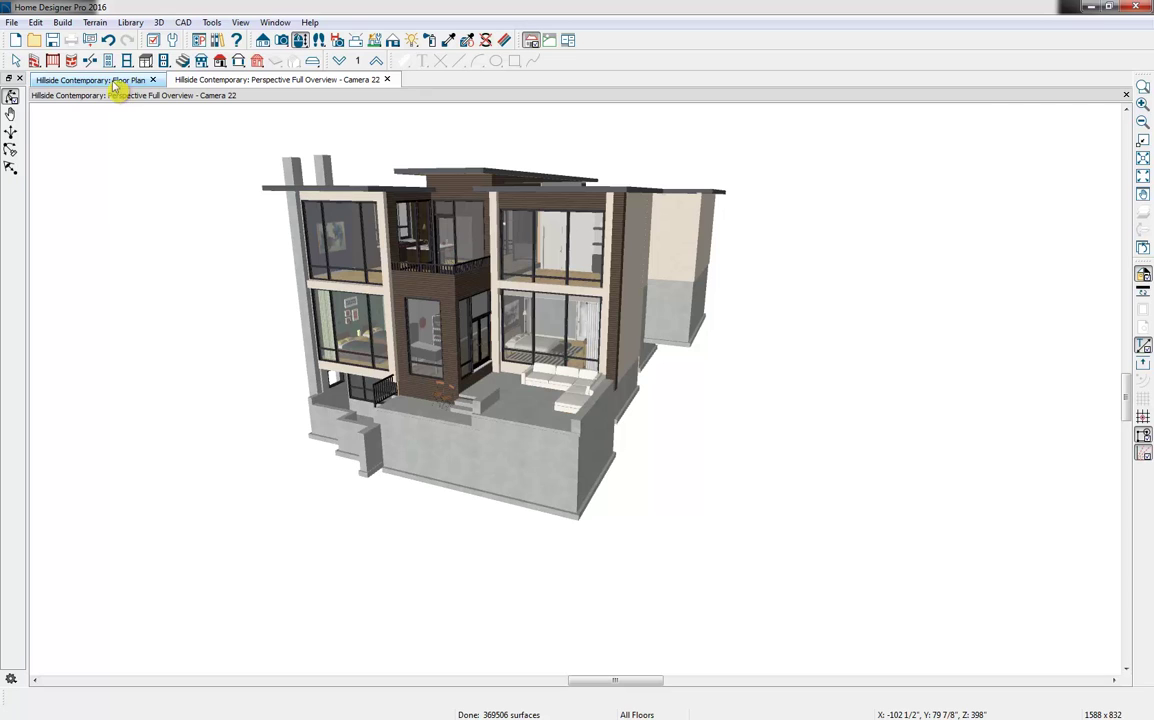
# Arrange the floor plan and the perspective overview side by side.
pyautogui.moveTo(128, 87); pyautogui.dragTo(84, 133)
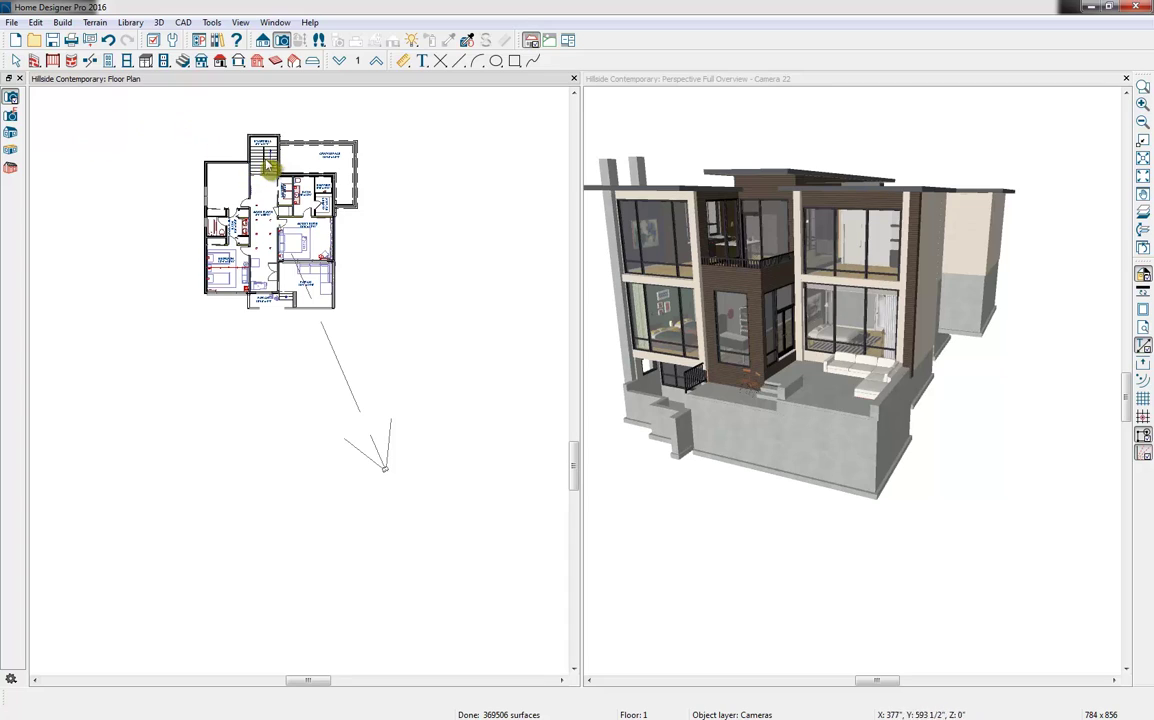
pyautogui.scroll(2, 285, 185)
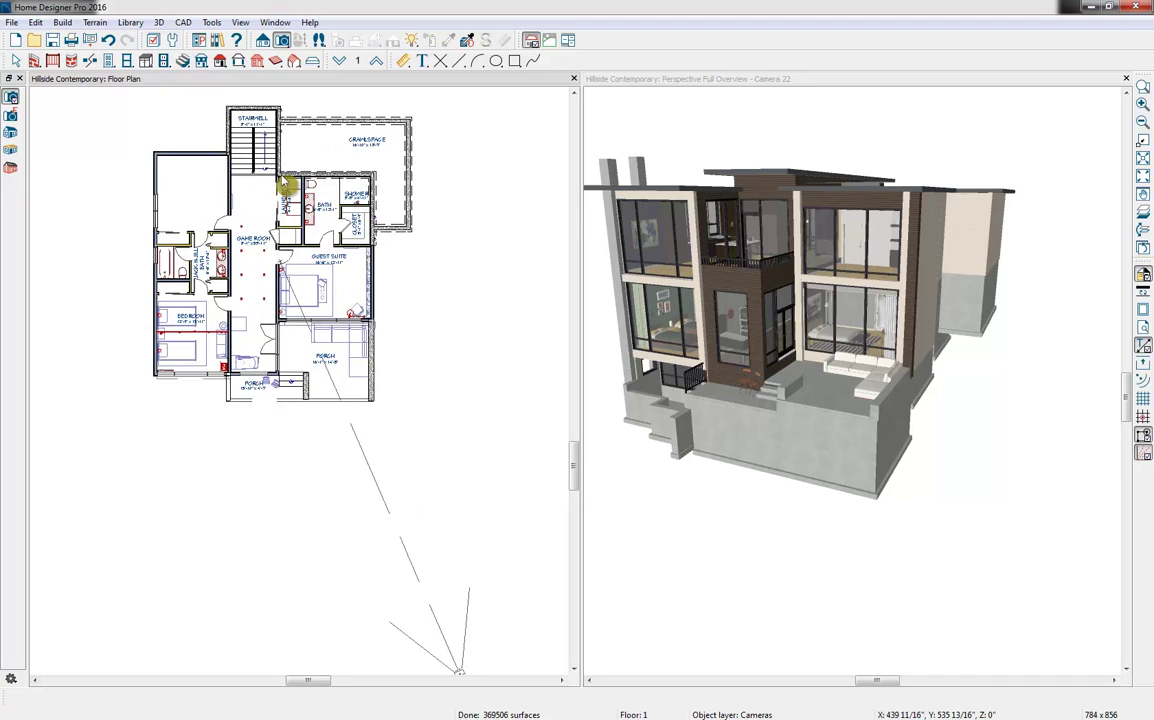
pyautogui.scroll(2, 283, 150)
pyautogui.scroll(1, 281, 165)
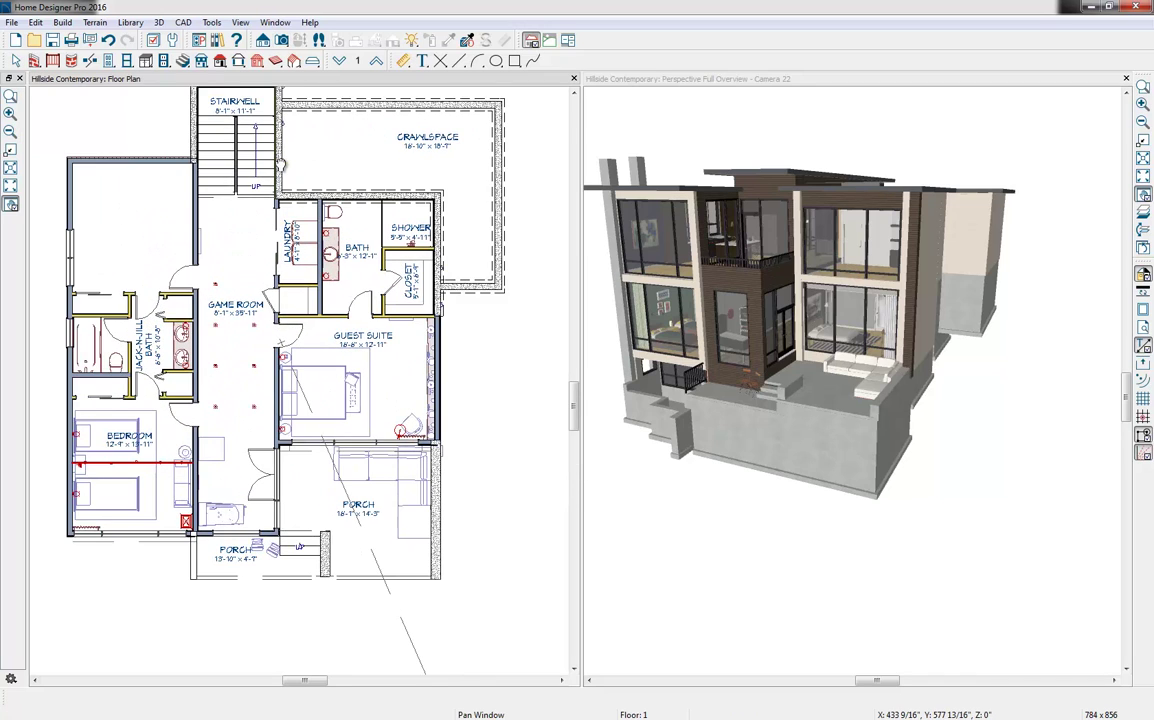
pyautogui.moveTo(281, 165); pyautogui.dragTo(306, 233)
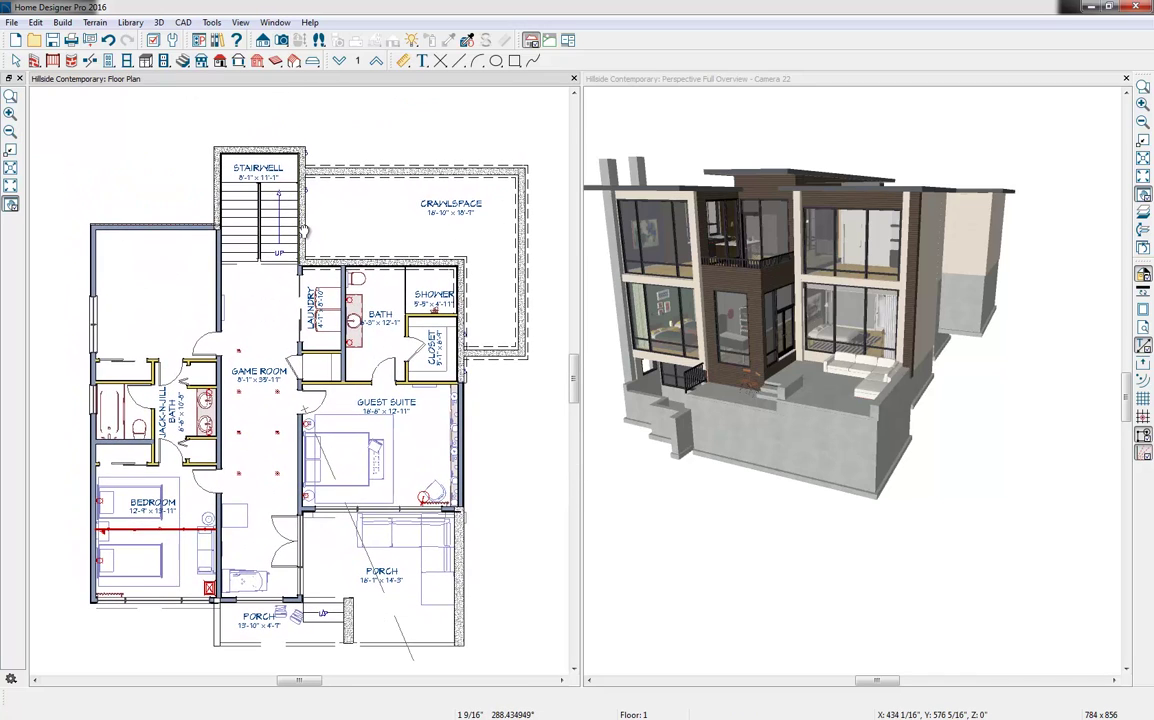
pyautogui.click(281, 40)
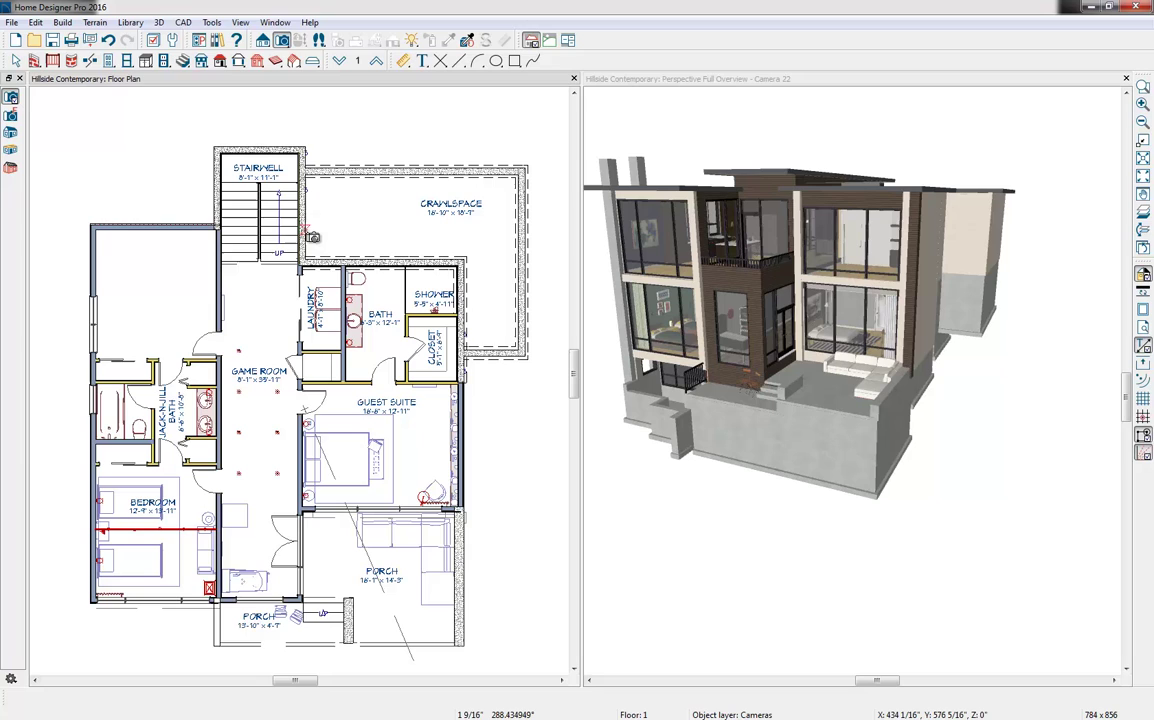
pyautogui.click(275, 24)
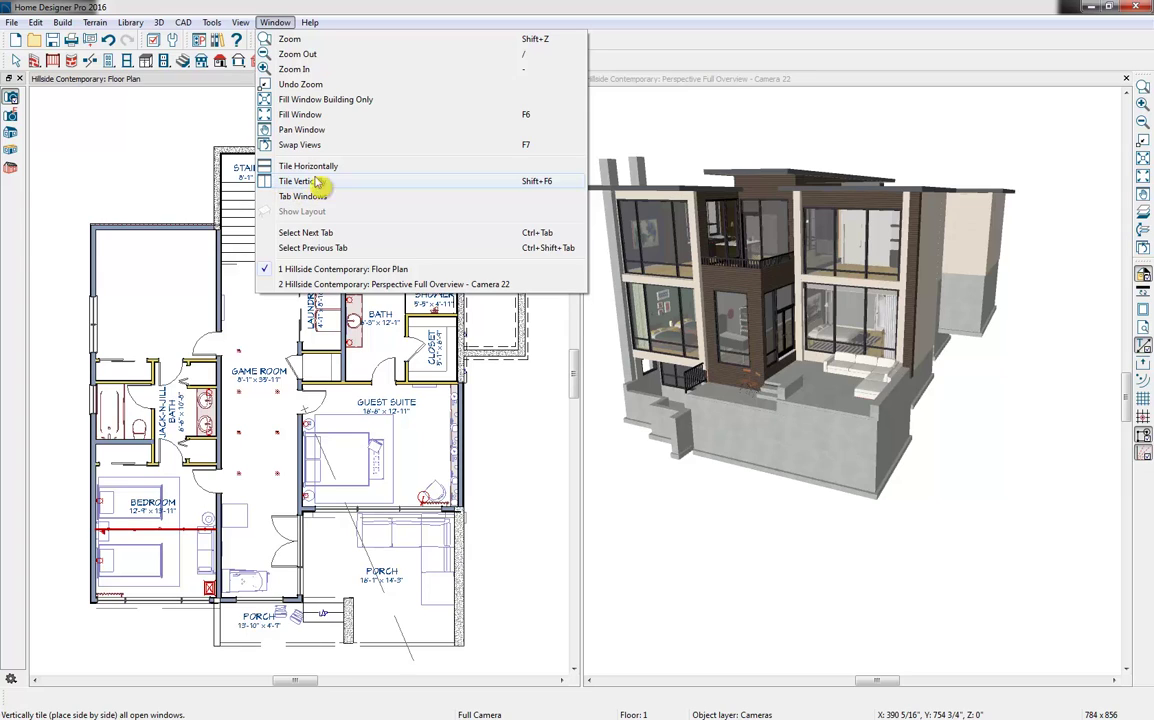
pyautogui.click(290, 25)
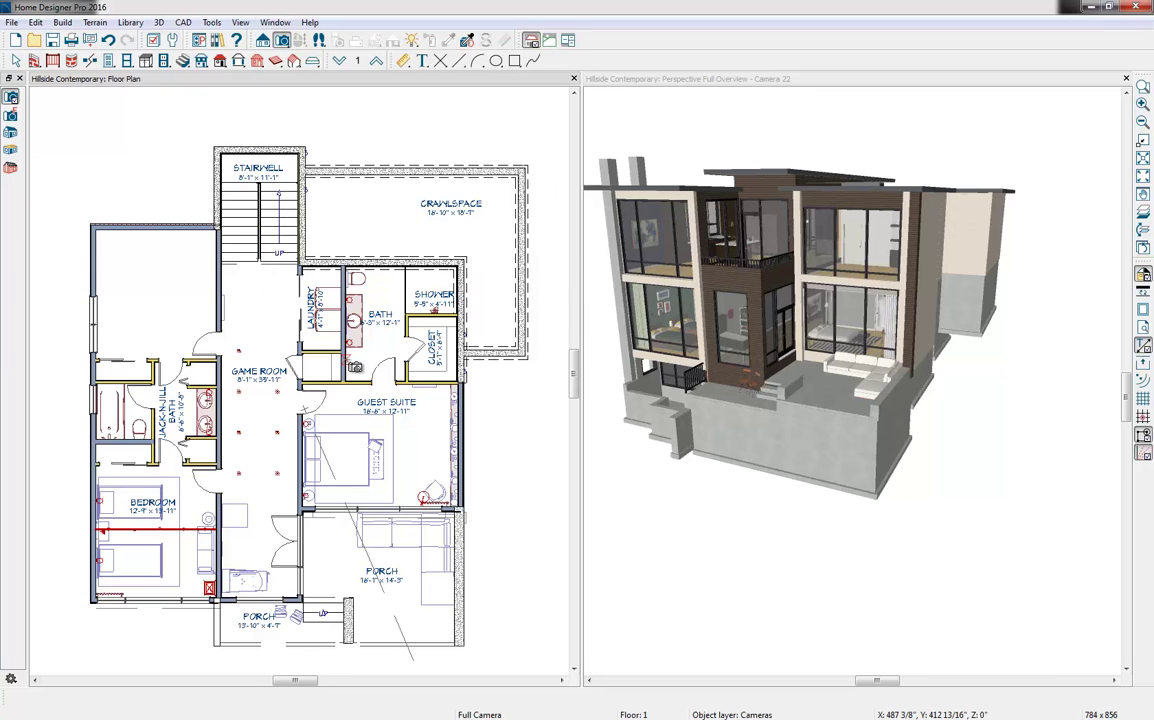
# Create a terrain perimeter around the house.
pyautogui.scroll(-3, 349, 358)
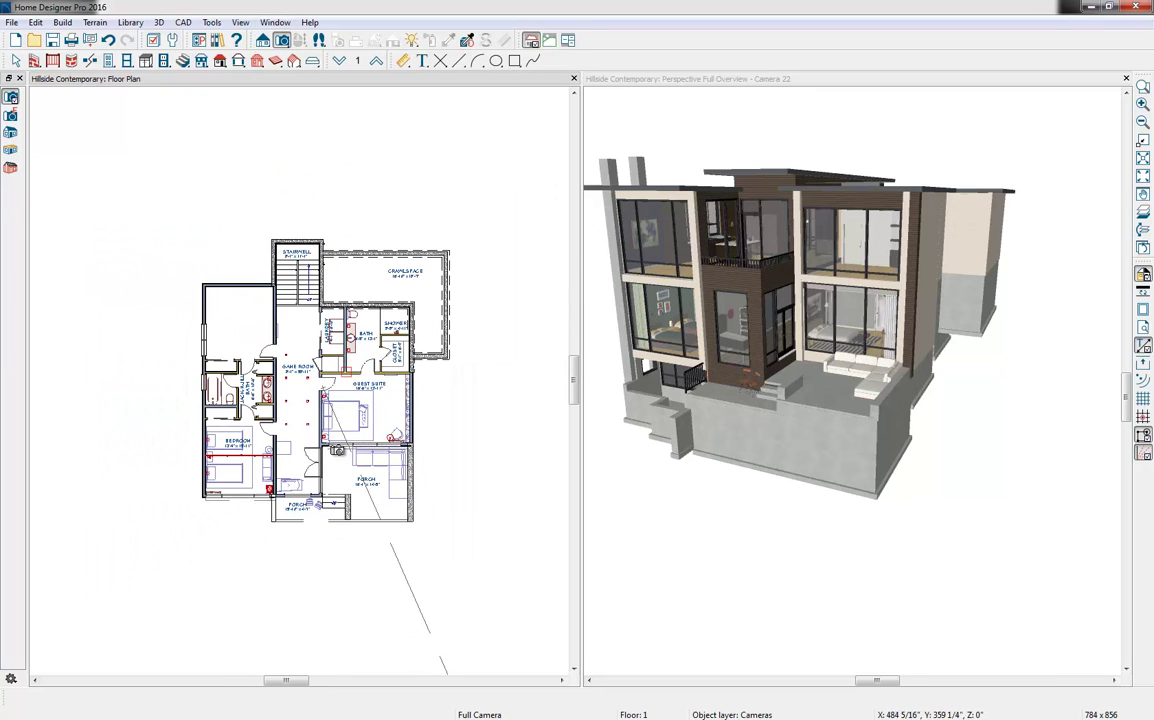
pyautogui.scroll(-3, 300, 435)
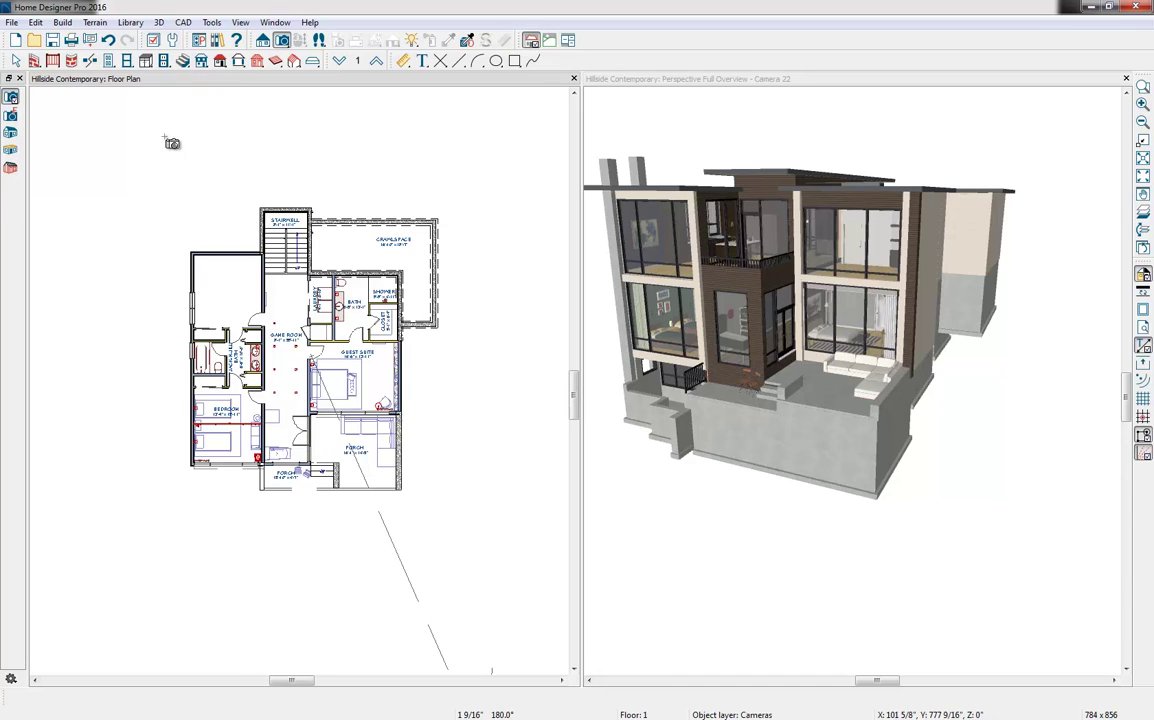
pyautogui.click(93, 24)
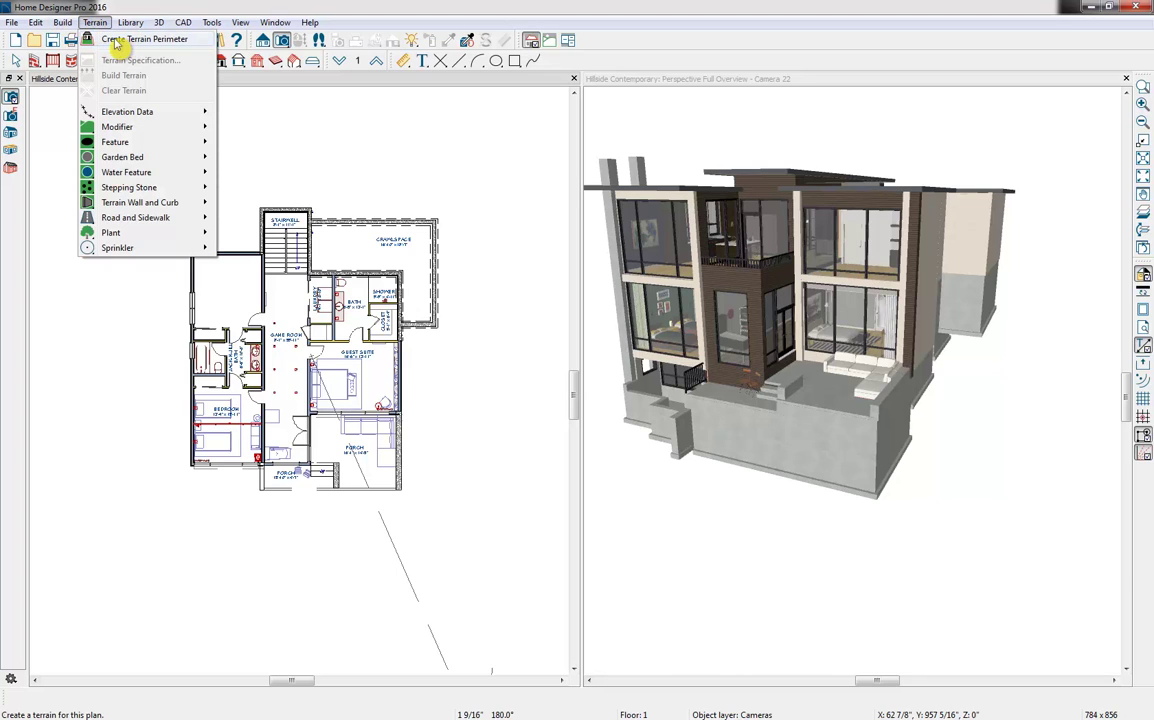
pyautogui.click(122, 43)
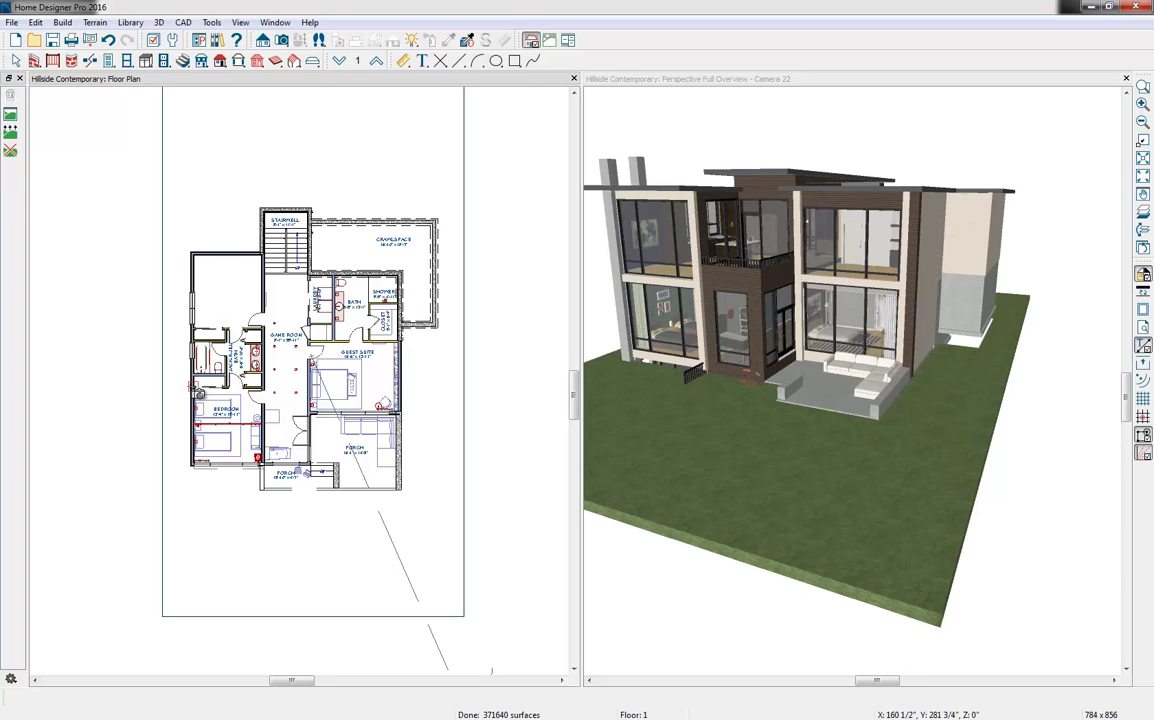
# Widen the terrain perimeter to about 65' by moving its crawlspace-side edge outward.
pyautogui.click(187, 383)
pyautogui.moveTo(188, 383); pyautogui.dragTo(184, 411, button='middle')
pyautogui.scroll(-2, 186, 411)
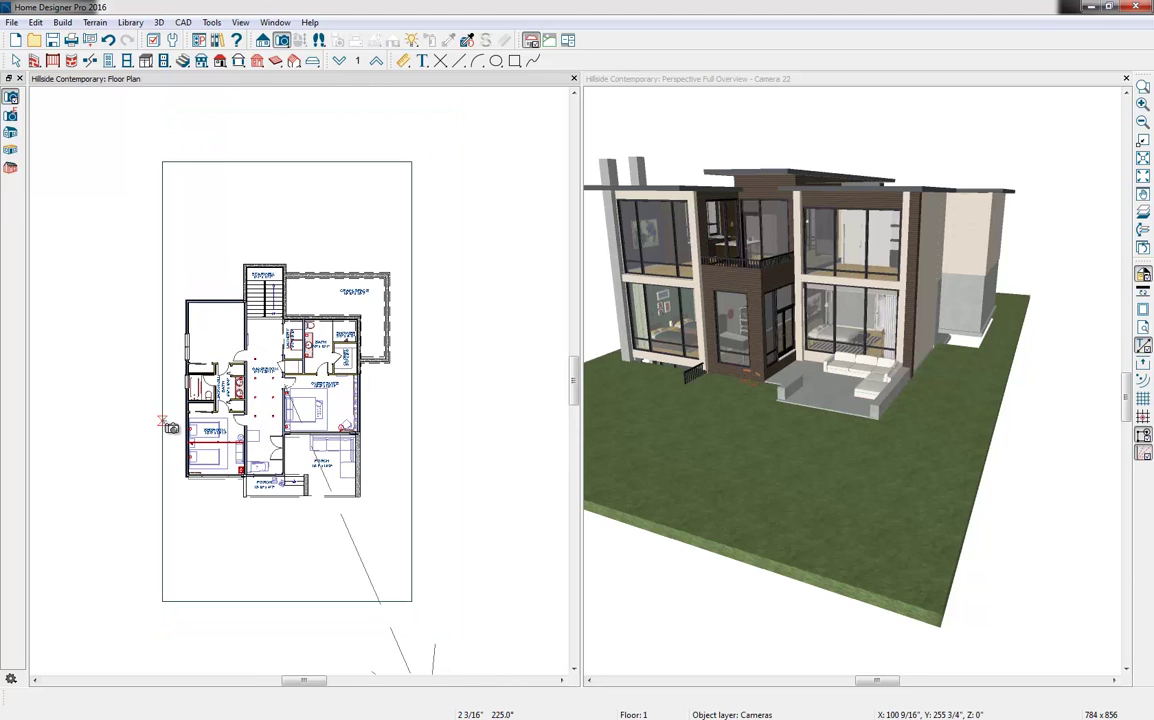
pyautogui.click(168, 428)
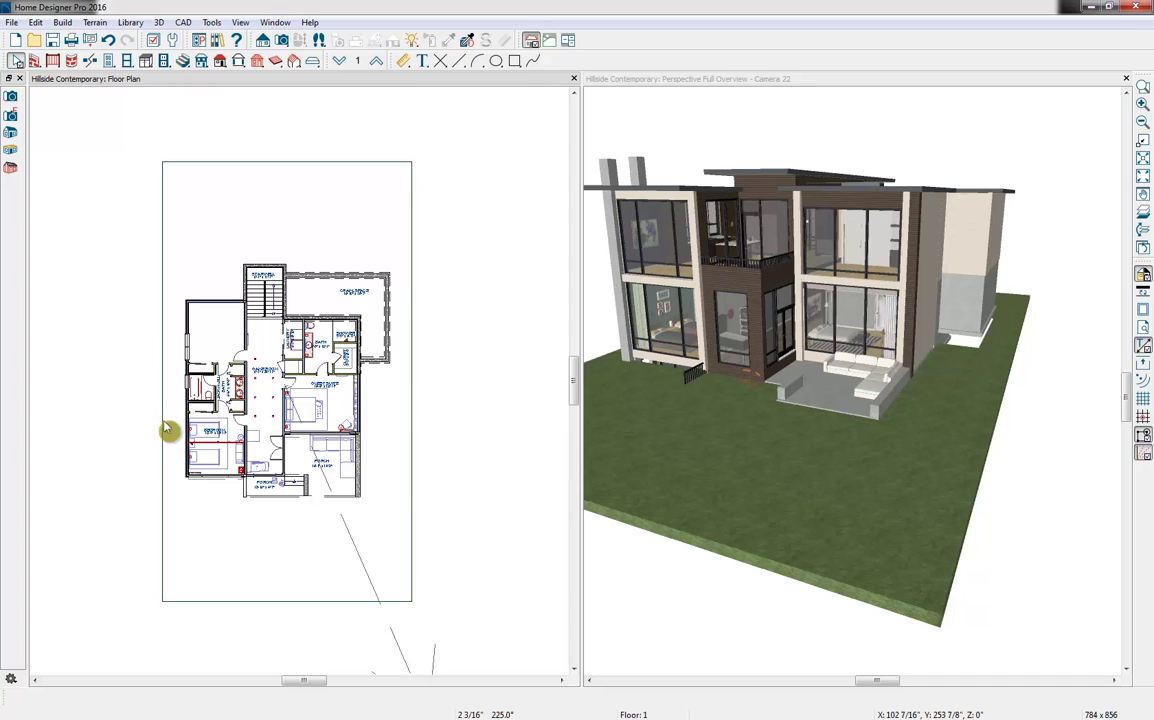
pyautogui.click(16, 62)
pyautogui.click(420, 428)
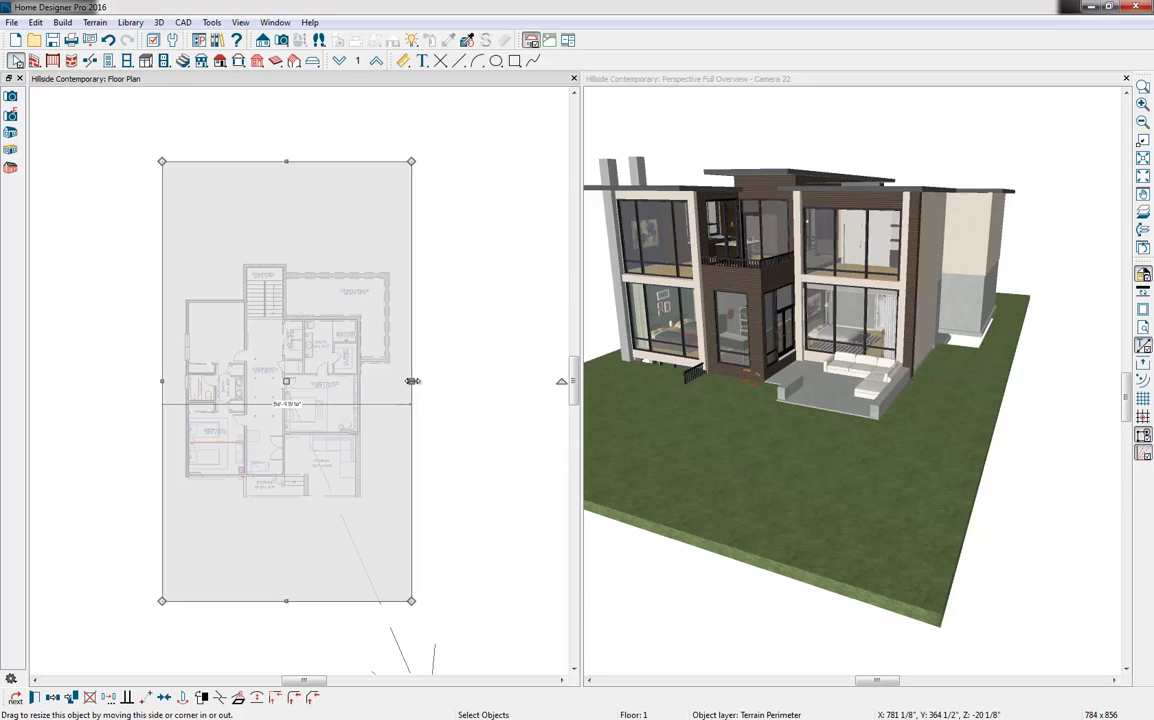
pyautogui.moveTo(412, 381); pyautogui.dragTo(450, 387)
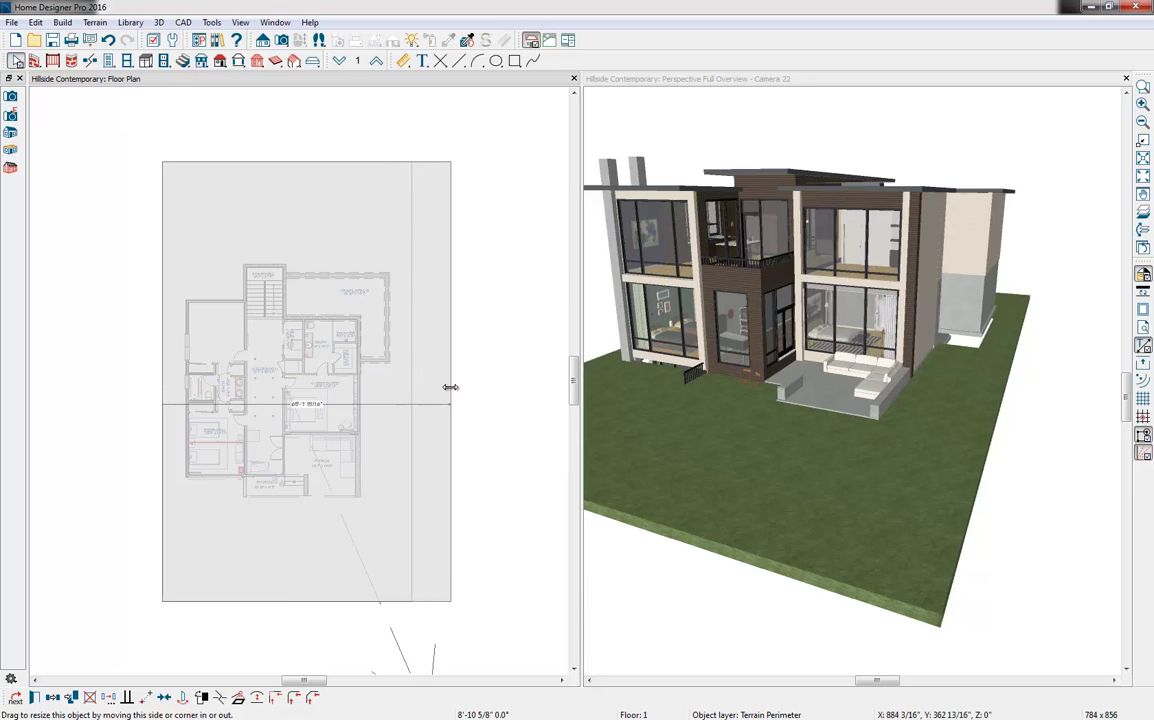
pyautogui.moveTo(445, 160); pyautogui.dragTo(449, 165)
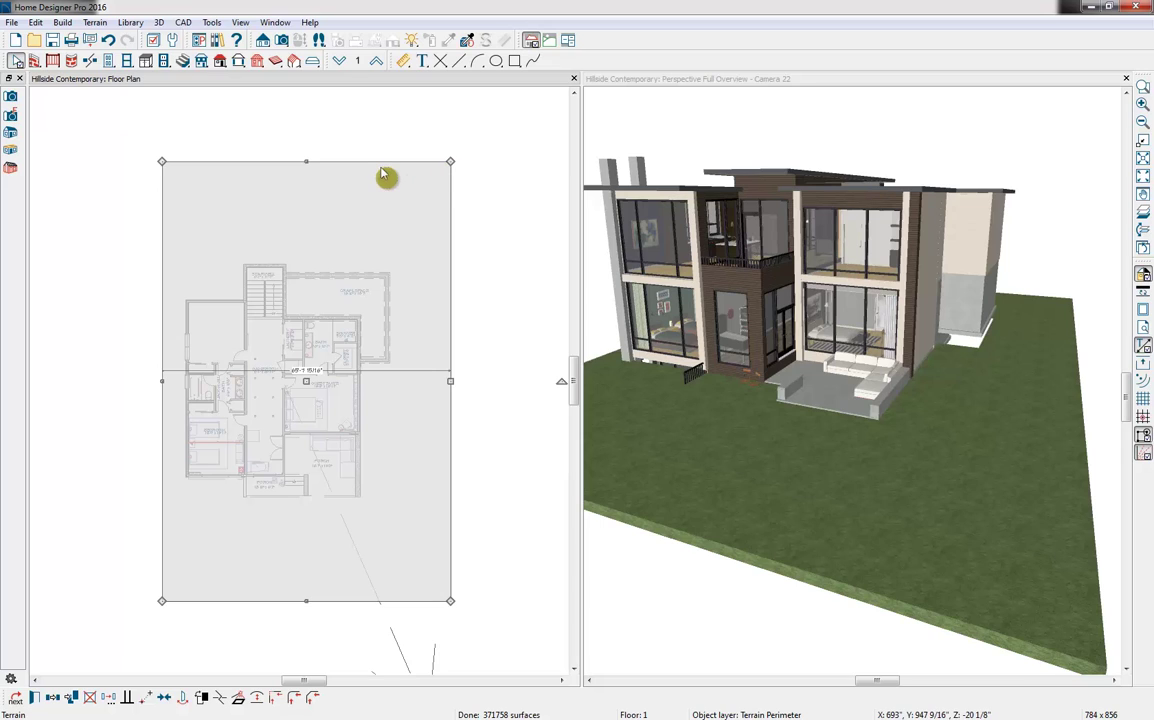
# Add end-to-end dimensions from the house's exterior walls to each of the four terrain perimeter edges.
pyautogui.click(404, 62)
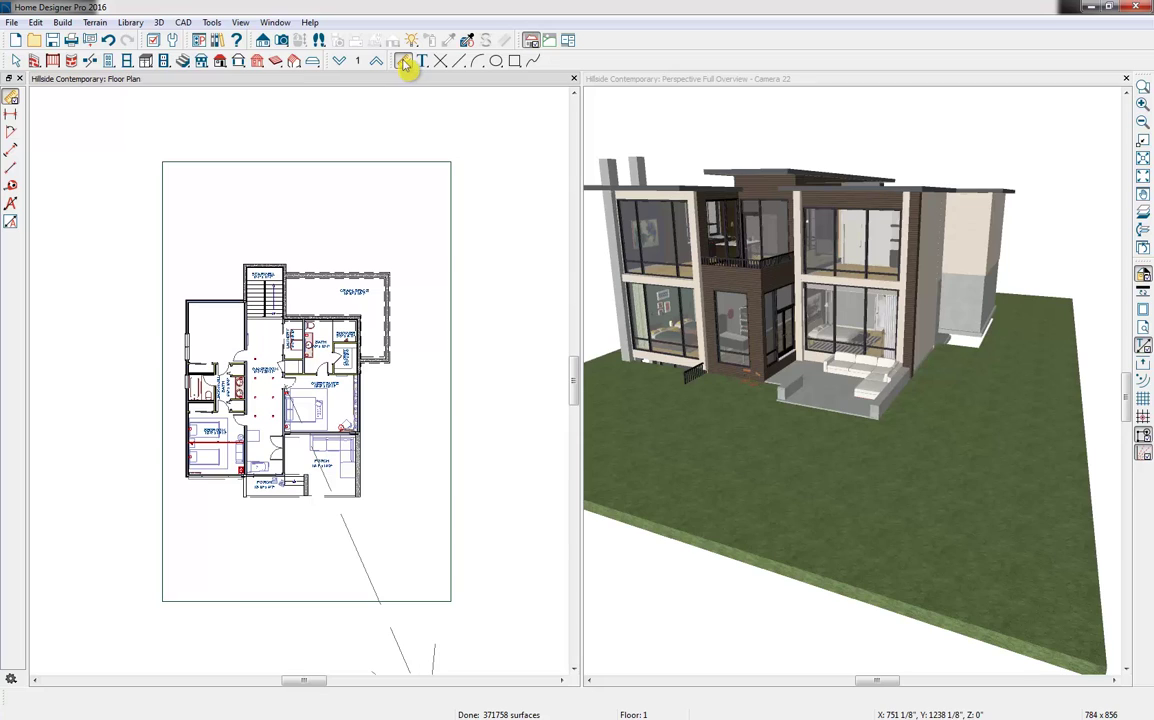
pyautogui.click(10, 114)
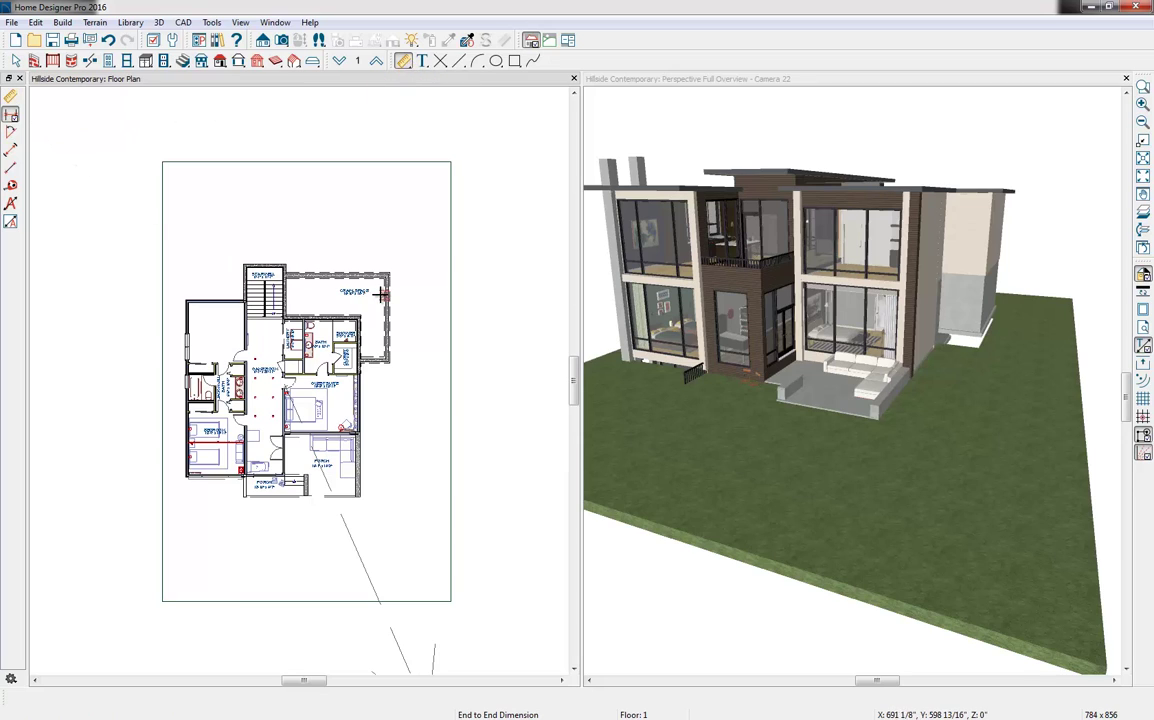
pyautogui.moveTo(386, 293); pyautogui.dragTo(460, 293)
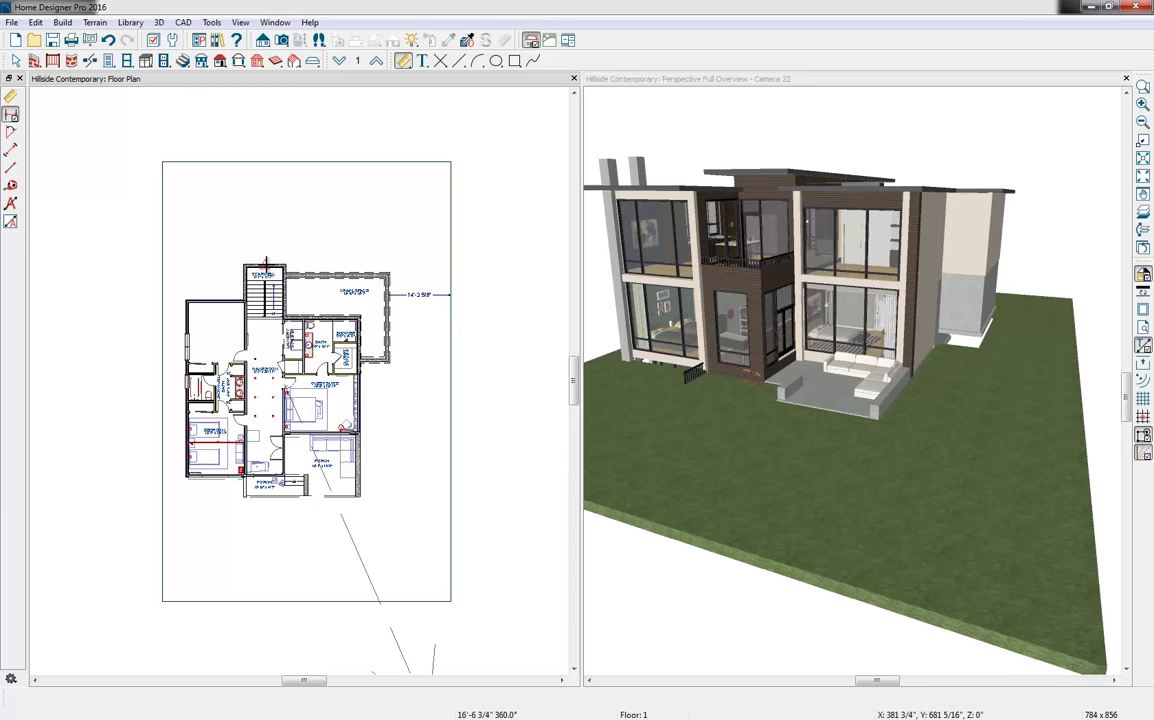
pyautogui.moveTo(241, 240); pyautogui.dragTo(263, 162)
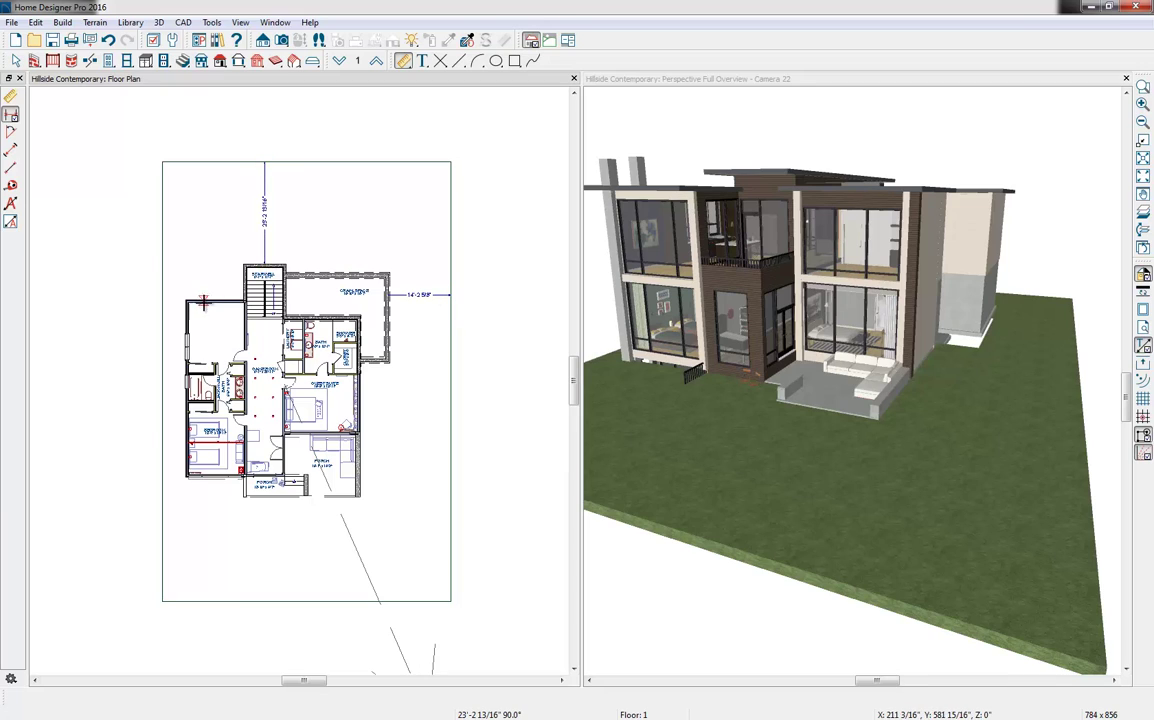
pyautogui.moveTo(185, 319); pyautogui.dragTo(150, 316)
pyautogui.moveTo(344, 500); pyautogui.dragTo(344, 601)
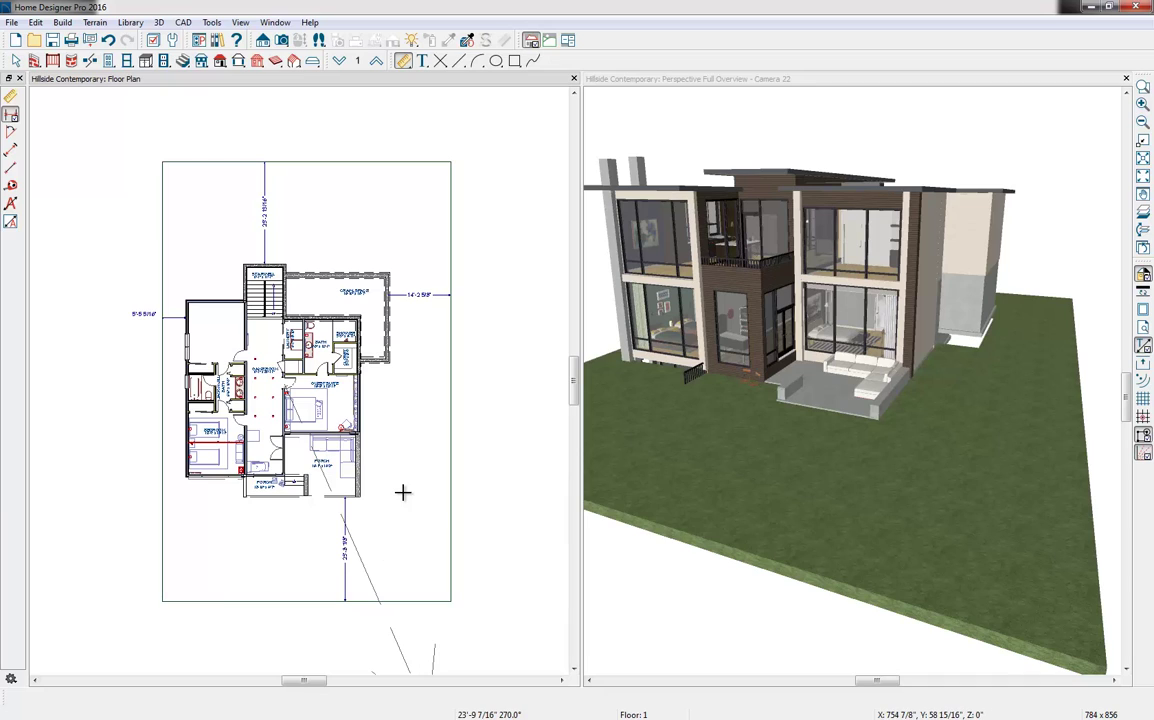
pyautogui.press('space')
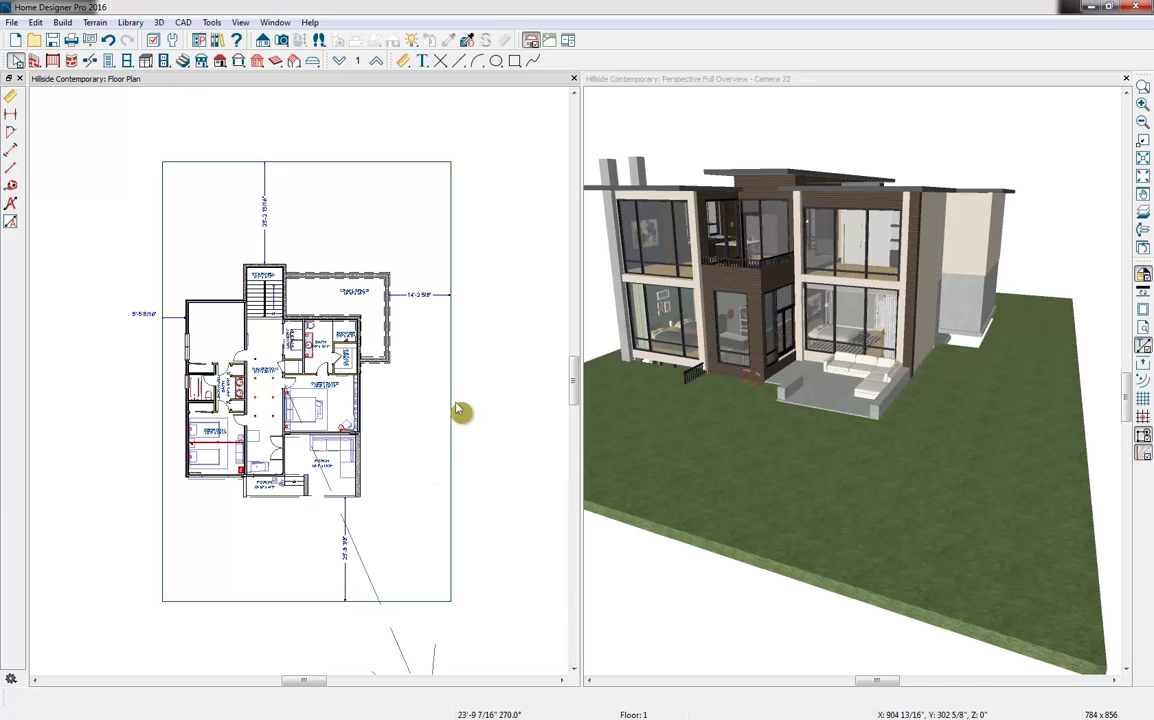
# Set the distance from the crawlspace's outer wall to the nearest side edge of the terrain perimeter to 42'.
pyautogui.click(452, 377)
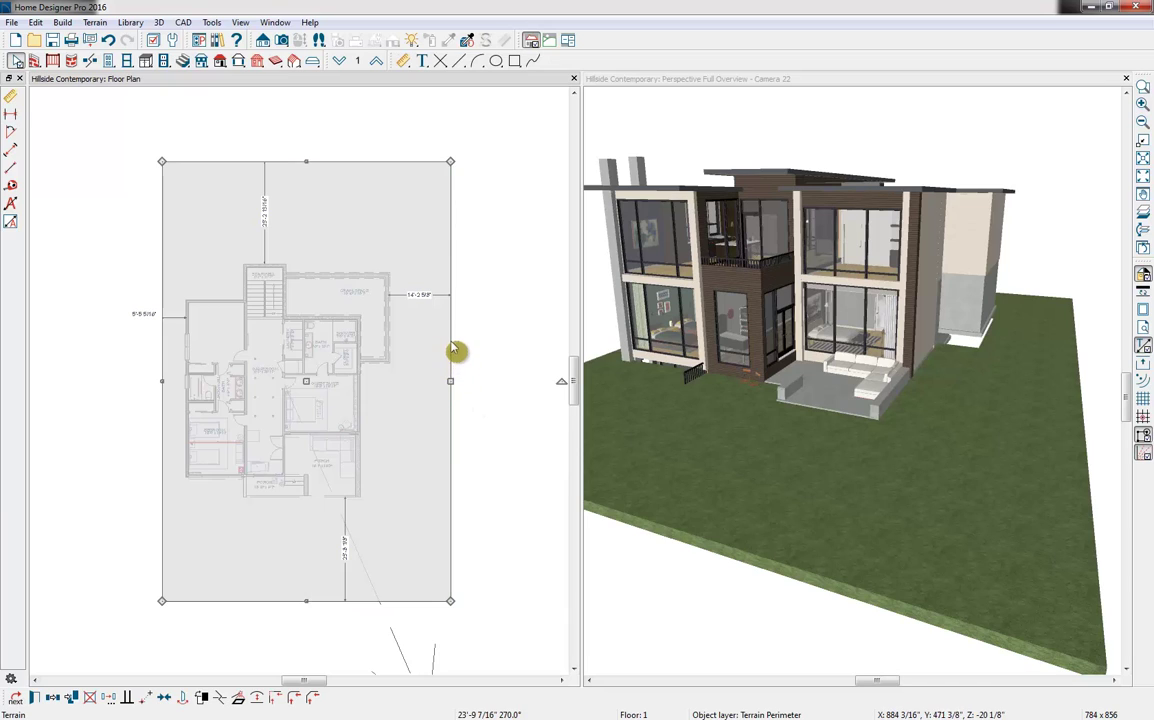
pyautogui.click(423, 300)
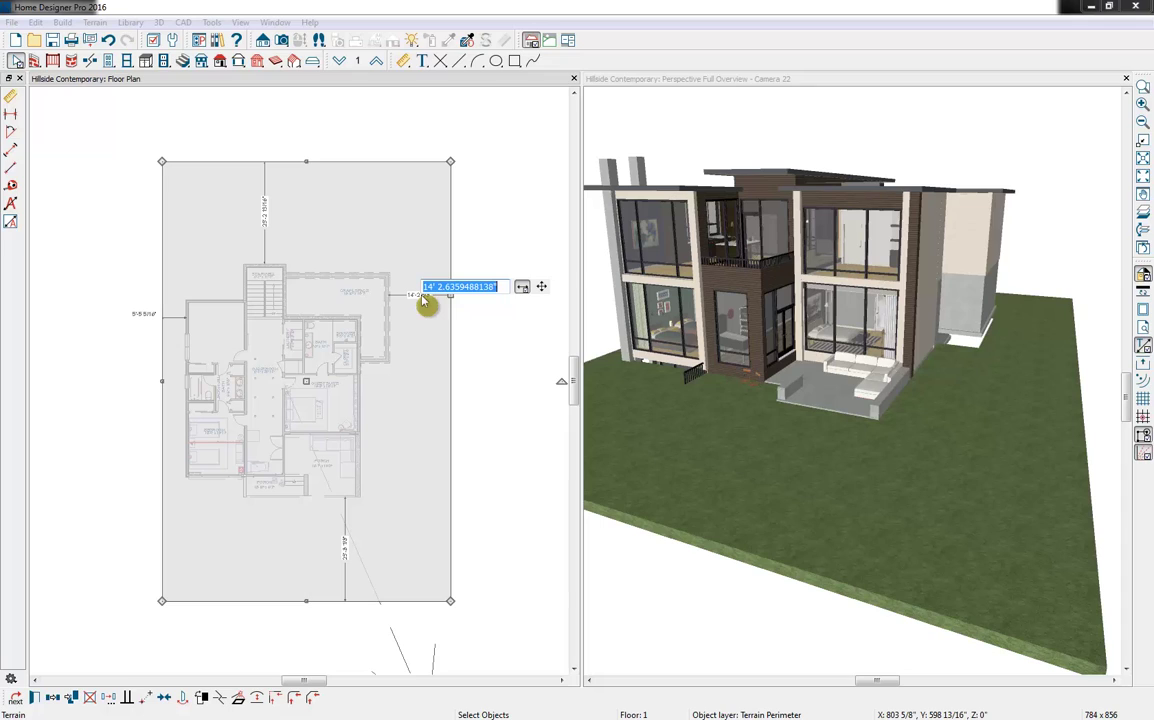
pyautogui.write('42')
pyautogui.press('Return')
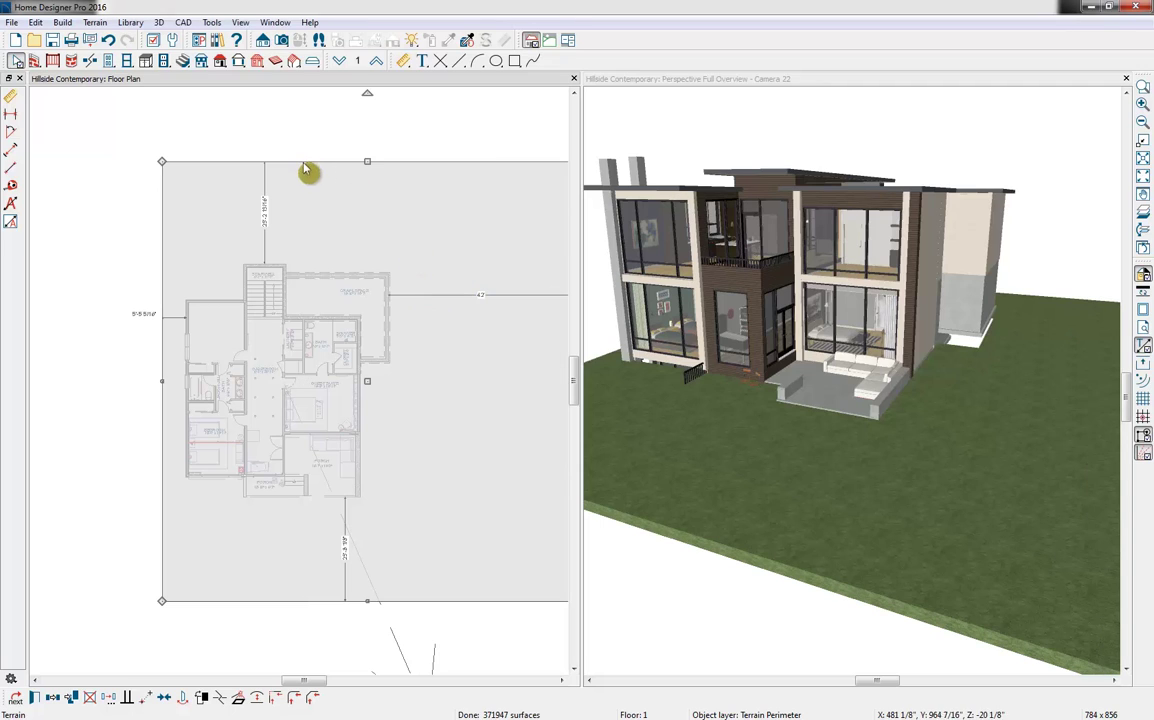
# Set the distance from the stairwell's outer wall to the terrain perimeter edge behind it to 20'.
pyautogui.click(288, 214)
pyautogui.click(260, 172)
pyautogui.click(267, 218)
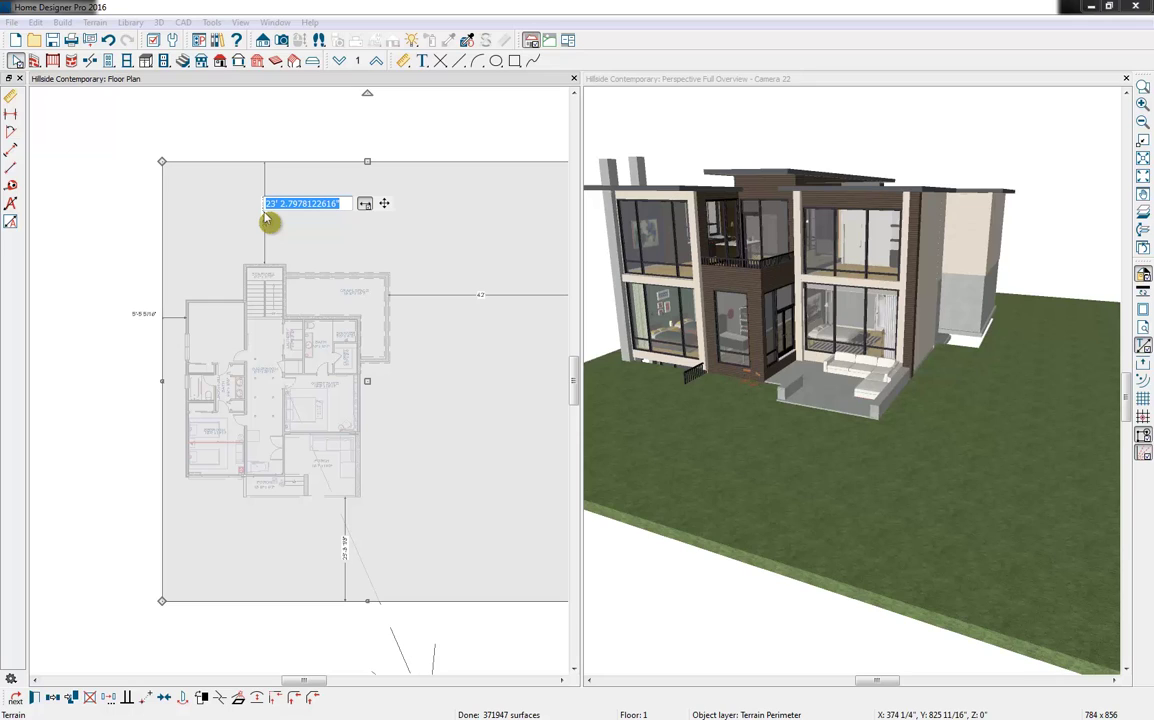
pyautogui.write('20')
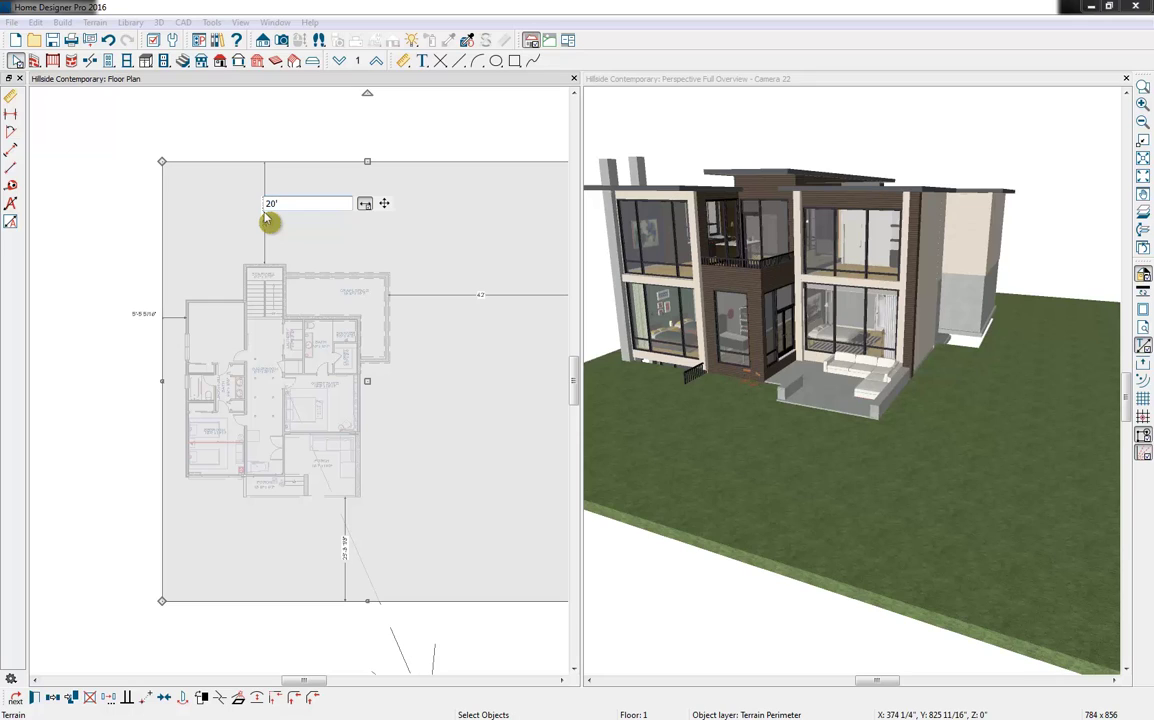
pyautogui.click(267, 219)
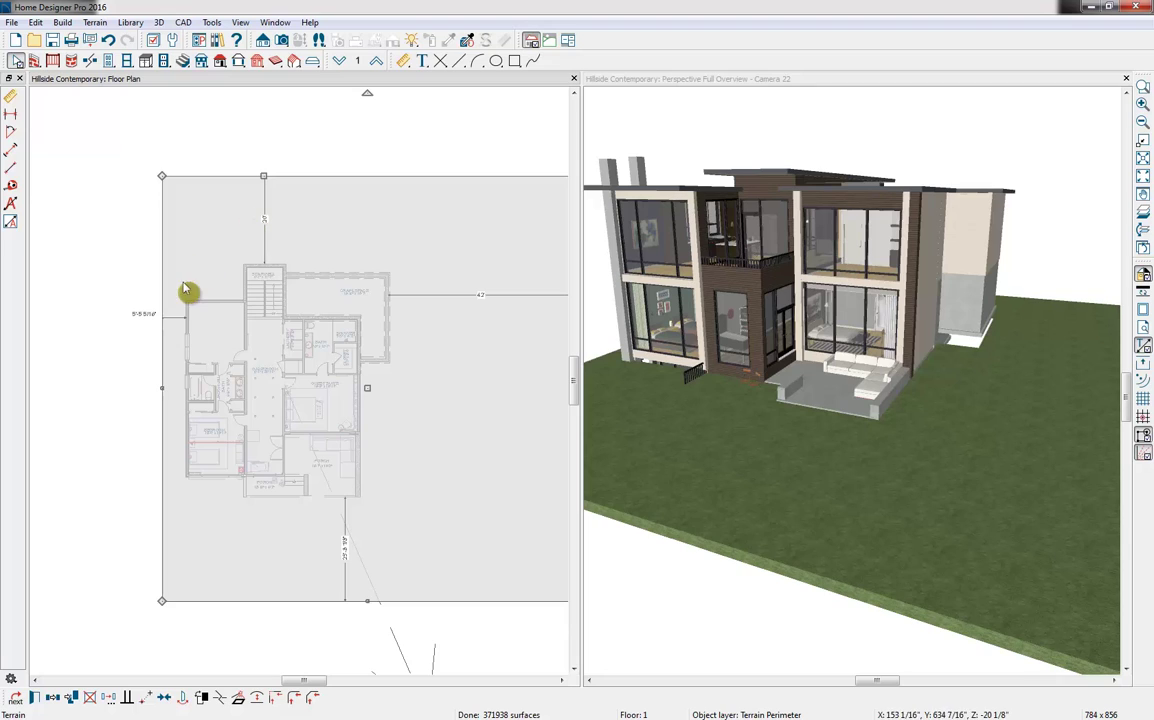
# Set the distance from the house's bedroom-side wall to the adjacent terrain perimeter edge to 19'.
pyautogui.click(147, 316)
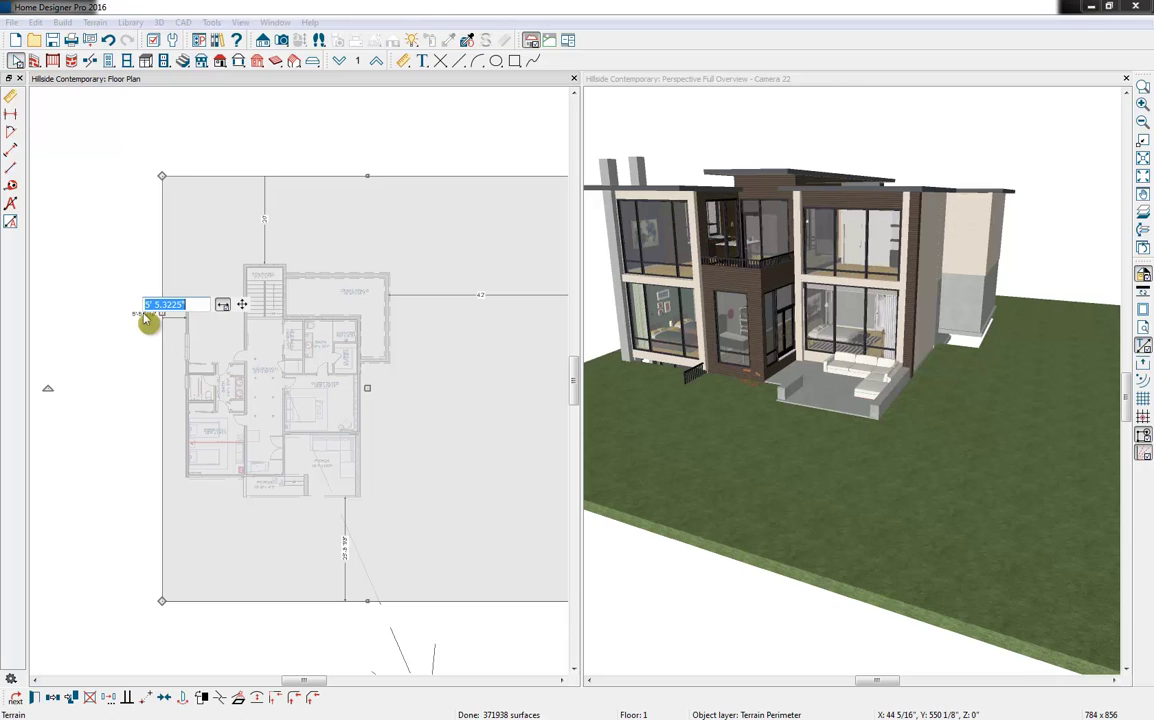
pyautogui.write('19')
pyautogui.press('Escape')
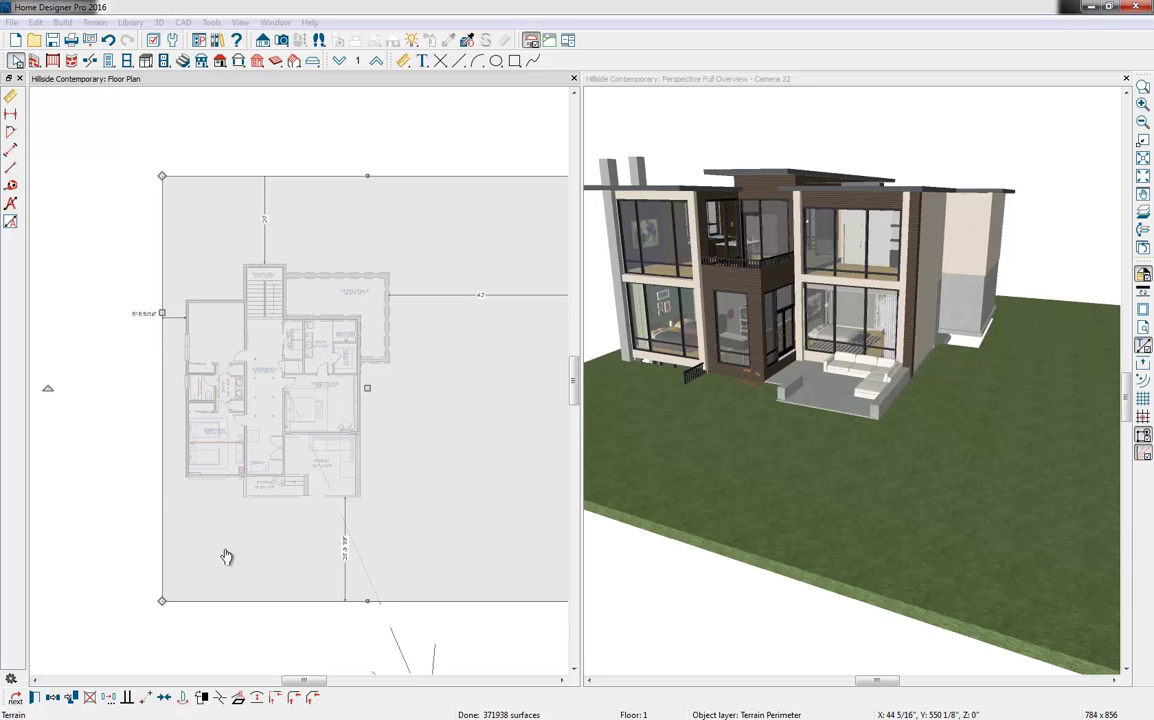
# Set the distance from the porch's outer wall to the terrain perimeter edge in front of it to 50'.
pyautogui.click(231, 601)
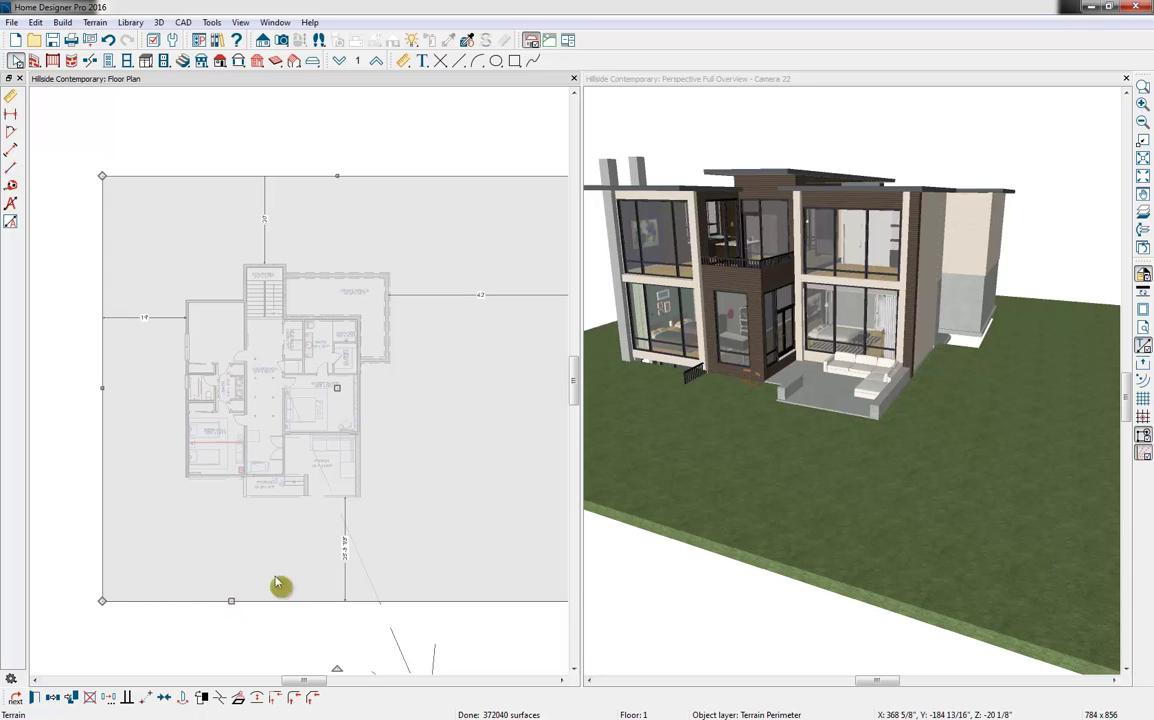
pyautogui.click(348, 563)
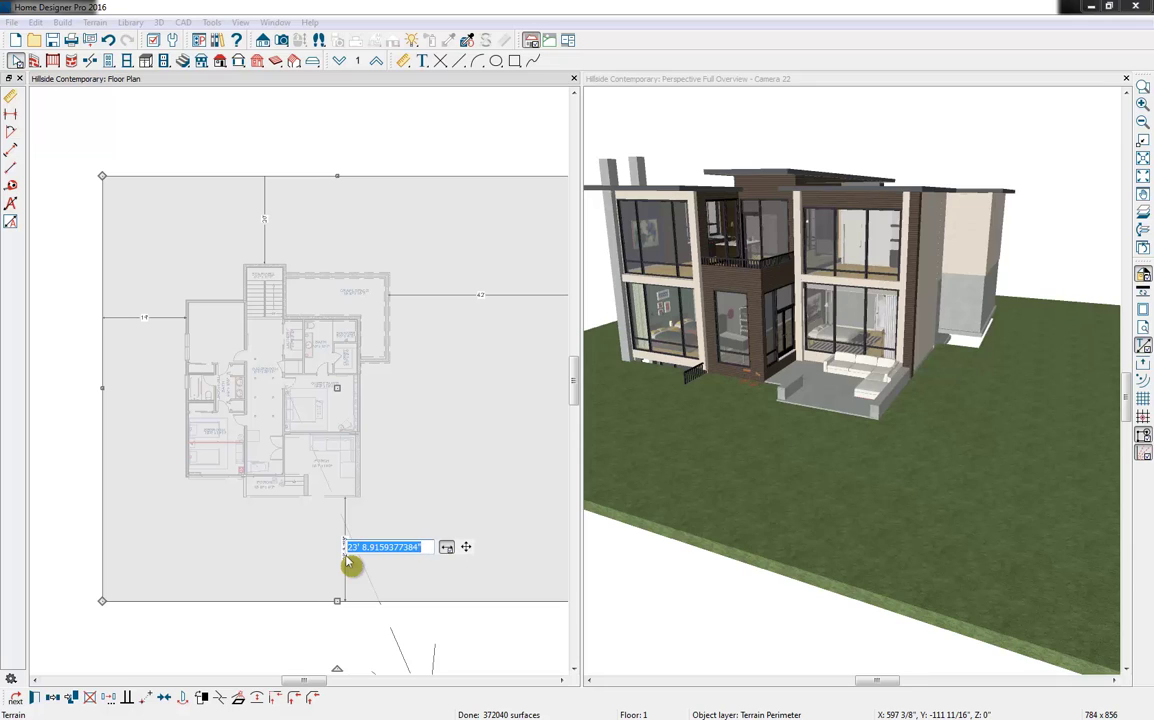
pyautogui.write('50')
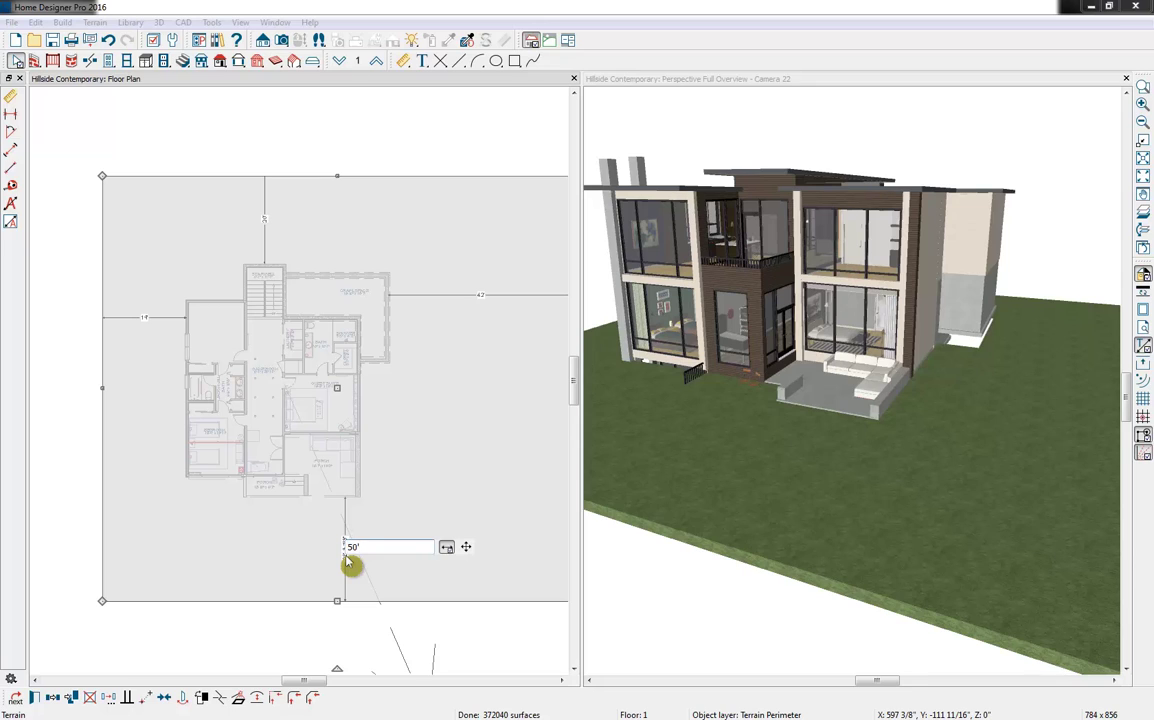
pyautogui.press('Return')
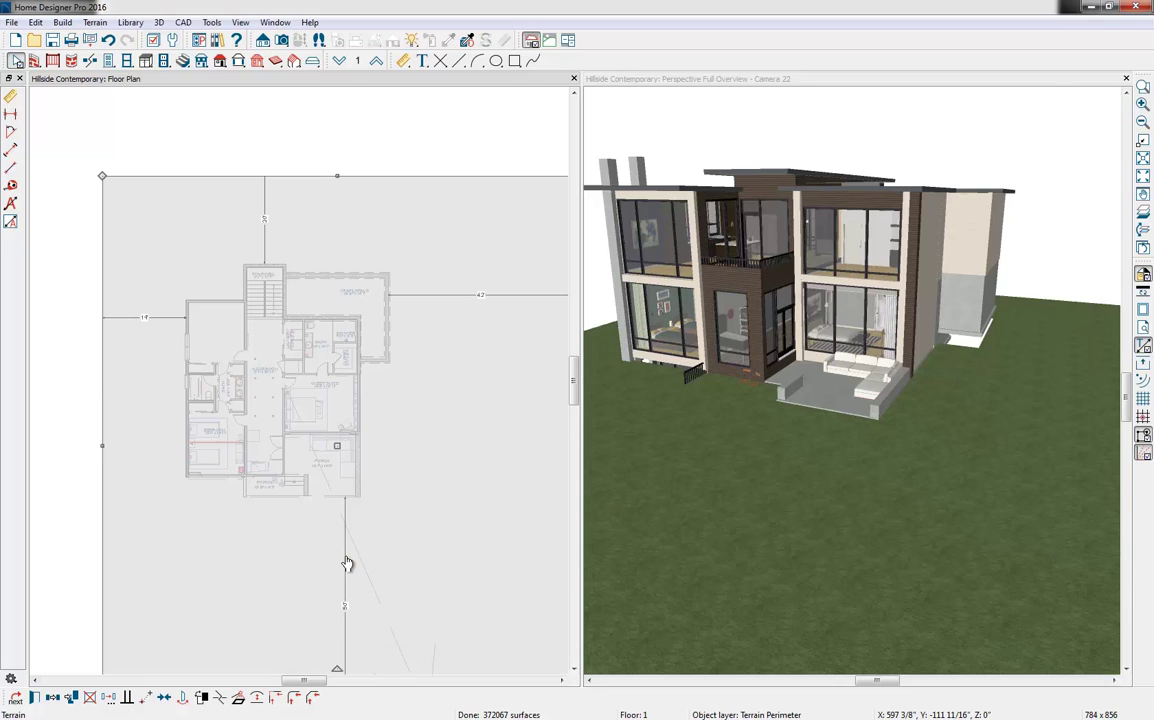
pyautogui.click(288, 502)
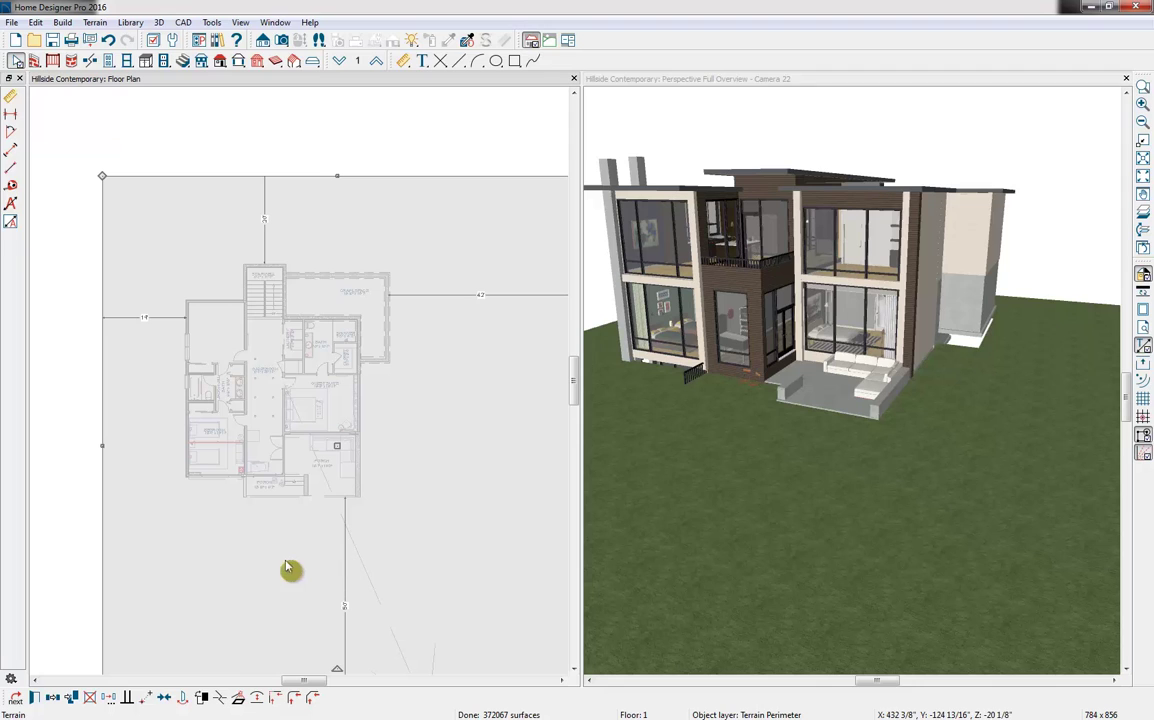
# Delete the four dimension lines between the house walls and the terrain perimeter edges.
pyautogui.scroll(-2, 252, 538)
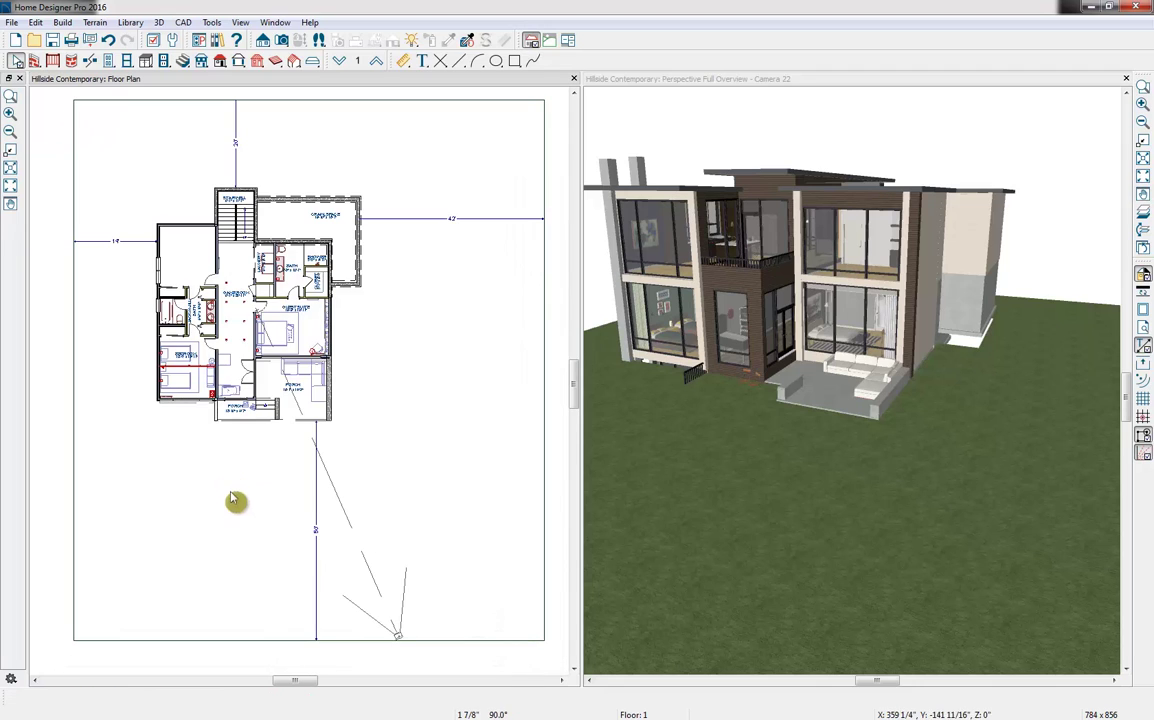
pyautogui.click(316, 542)
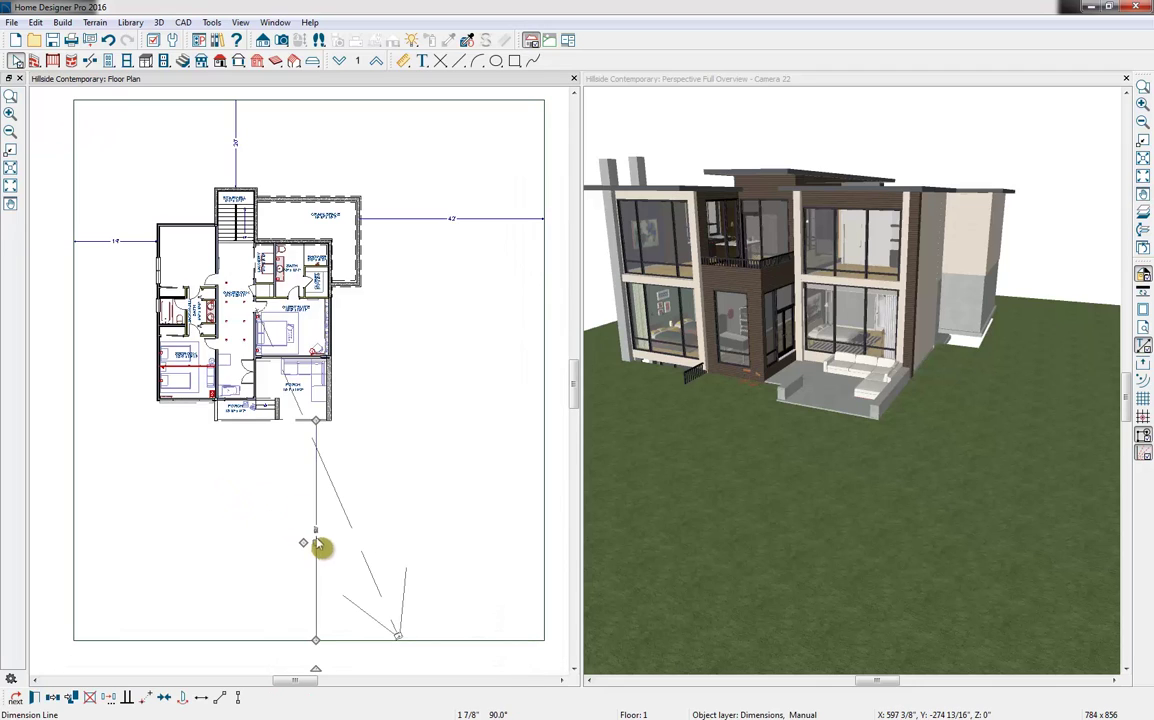
pyautogui.press('Delete')
pyautogui.click(125, 240)
pyautogui.press('Delete')
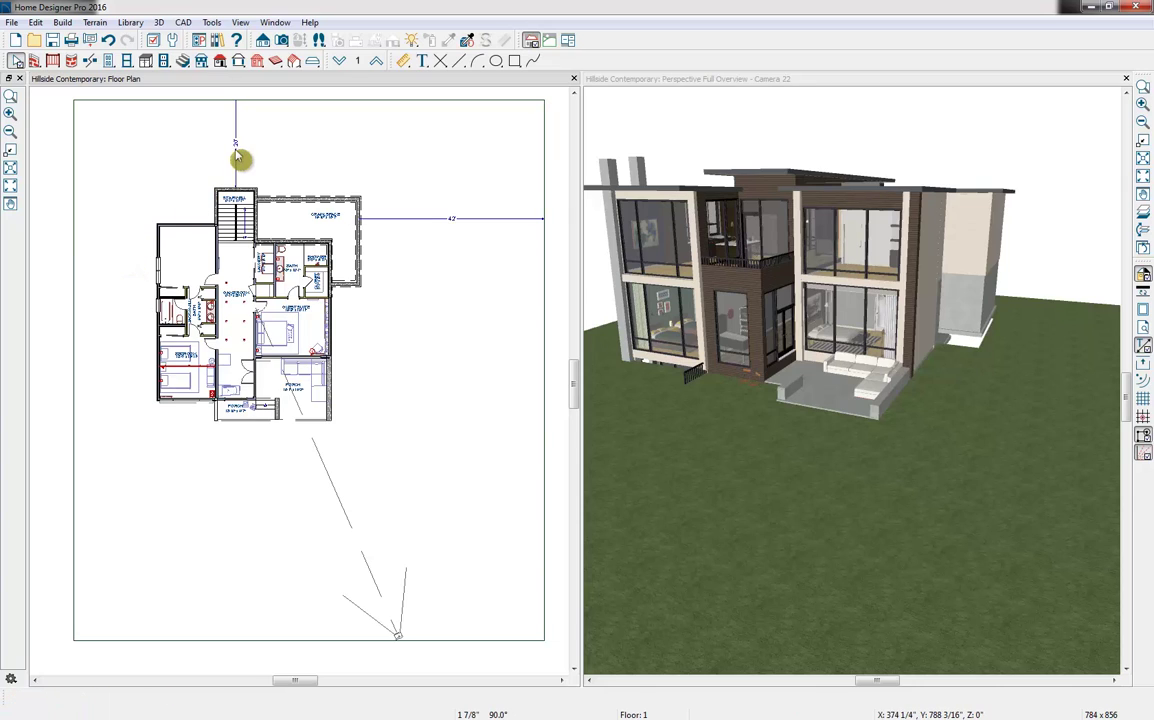
pyautogui.click(238, 154)
pyautogui.press('Delete')
pyautogui.click(412, 219)
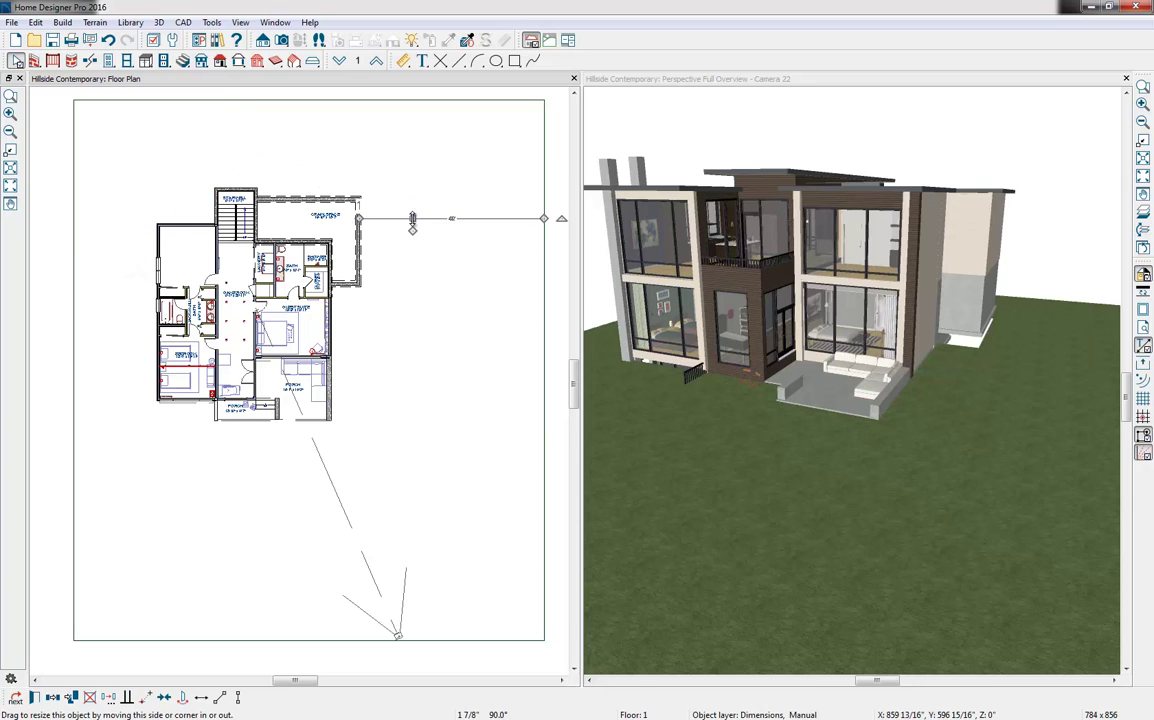
pyautogui.press('Delete')
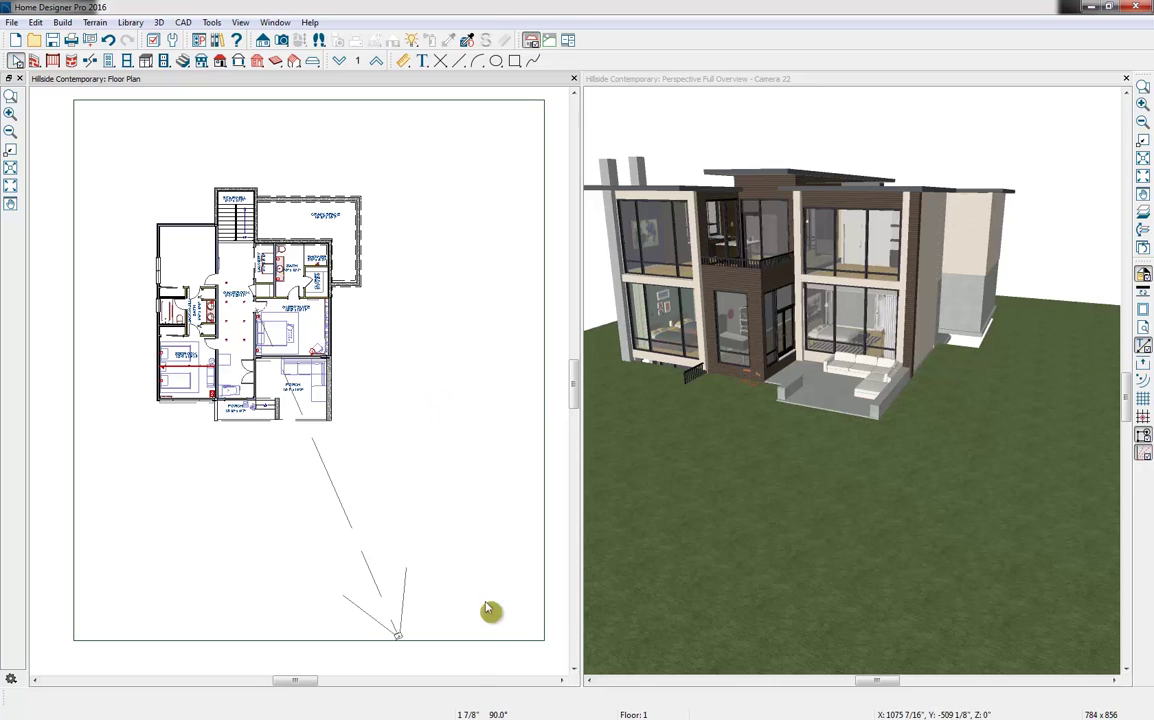
# Convert the terrain perimeter's edge in front of the porch from a straight line to an arc.
pyautogui.click(484, 640)
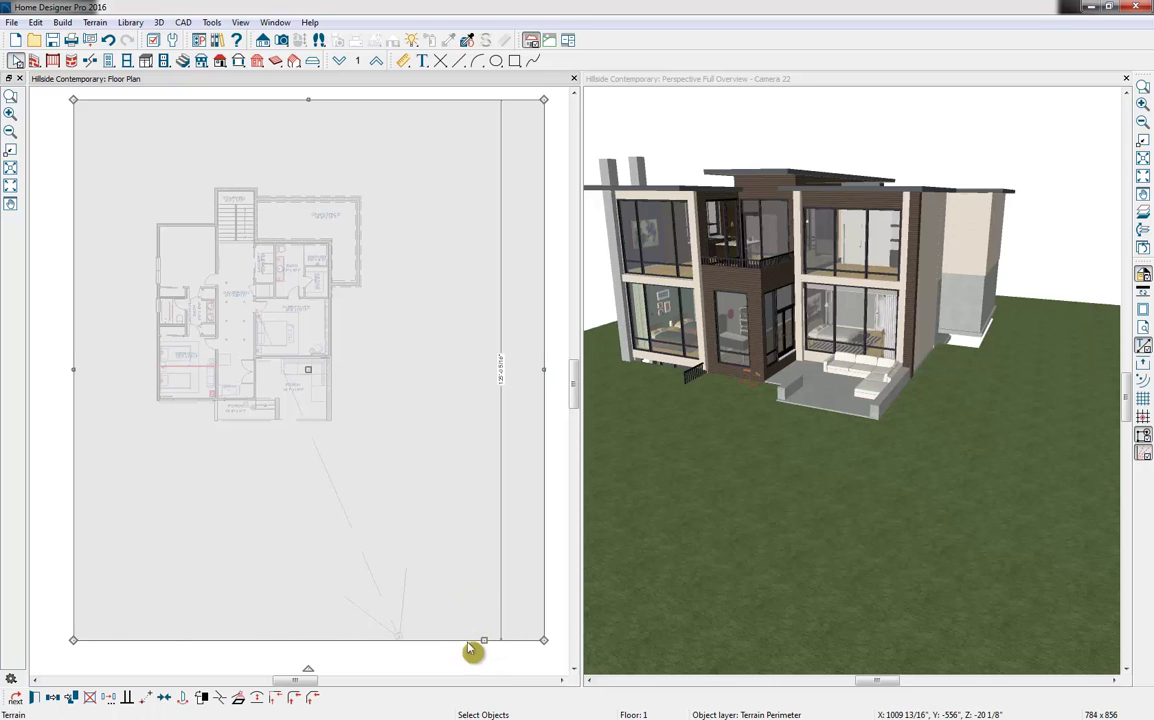
pyautogui.click(257, 700)
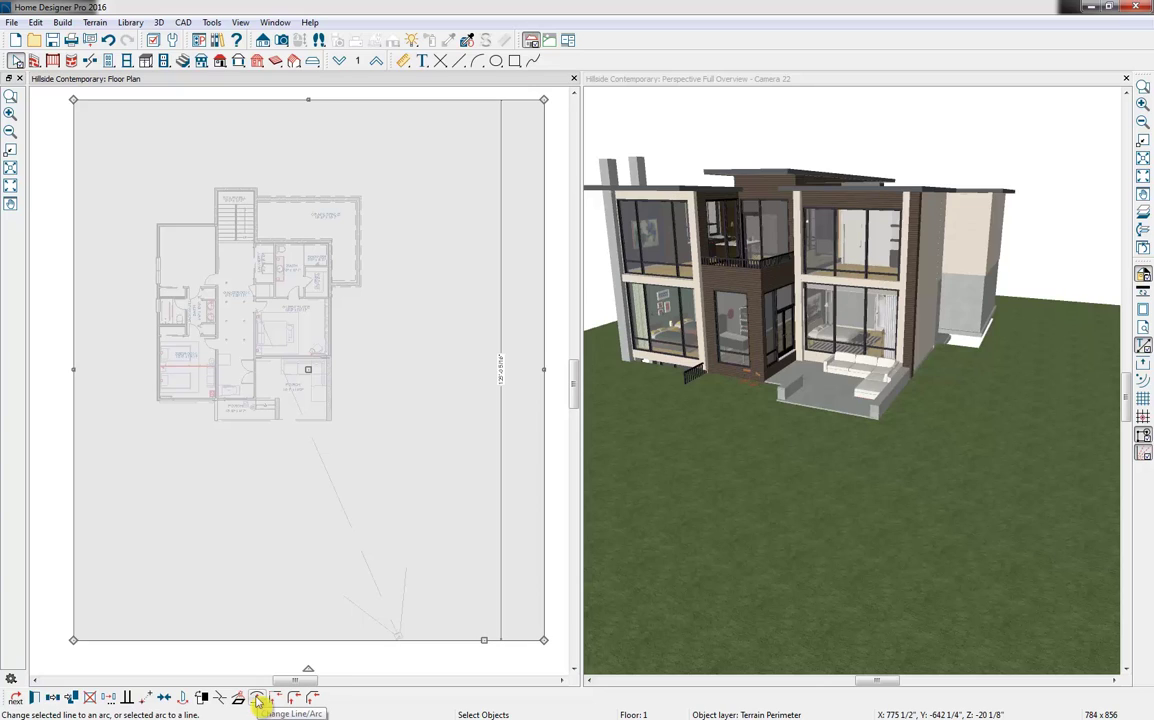
pyautogui.click(257, 699)
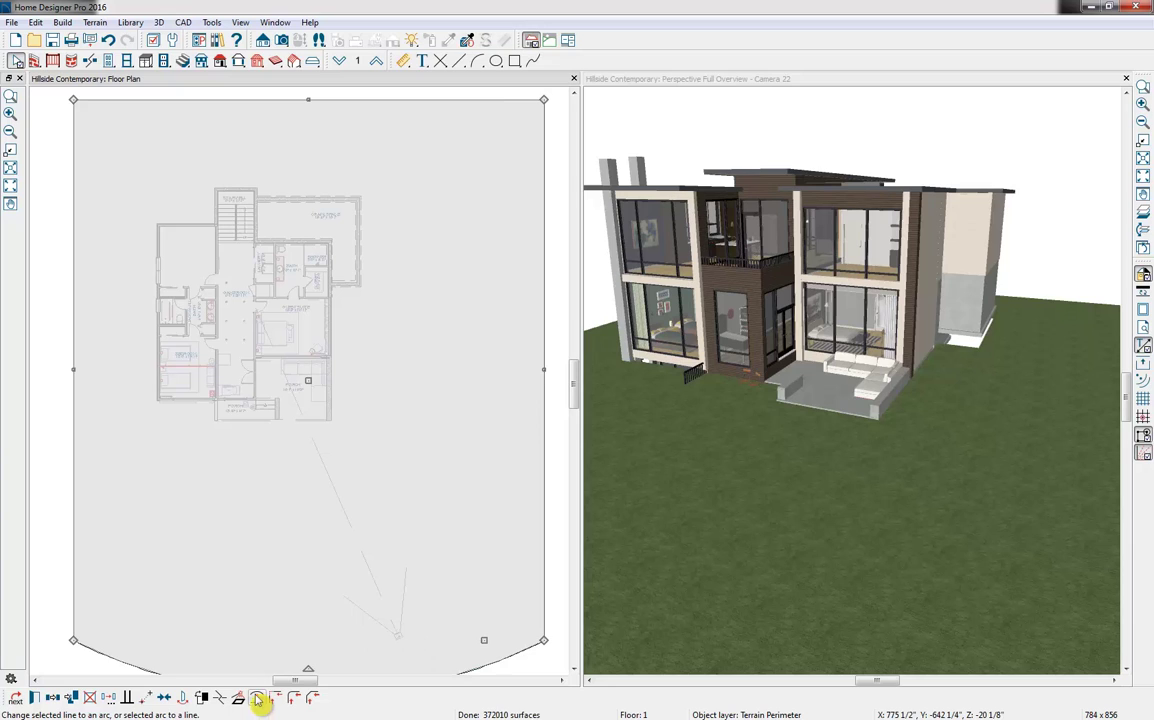
pyautogui.click(299, 628)
pyautogui.moveTo(299, 628); pyautogui.dragTo(301, 572, button='middle')
pyautogui.click(324, 615)
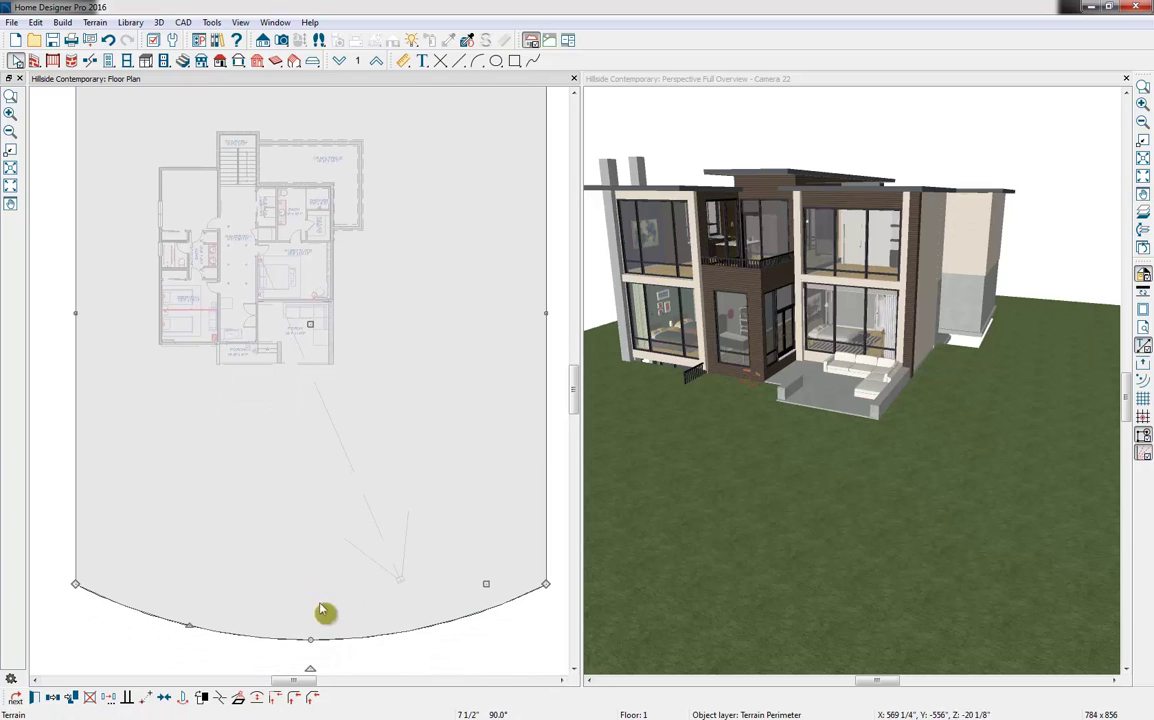
# Deepen the curved terrain perimeter edge and extend its corner on the crawlspace side farther outward from the house.
pyautogui.moveTo(190, 626); pyautogui.dragTo(190, 638)
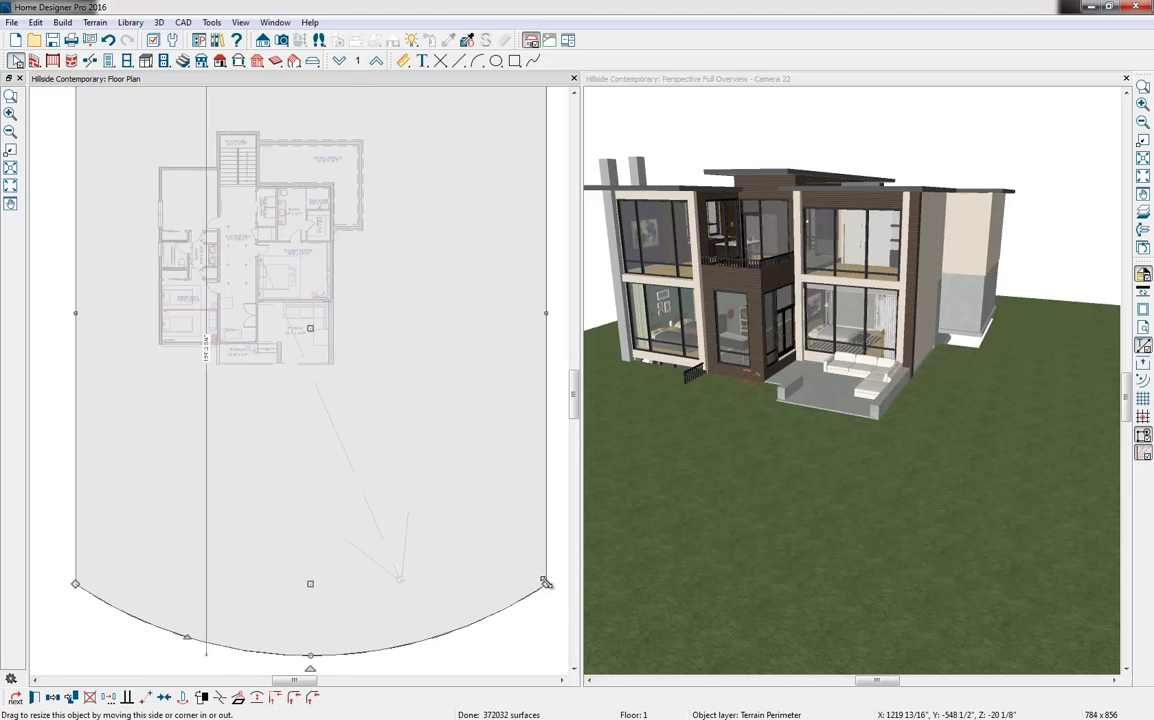
pyautogui.moveTo(546, 589); pyautogui.dragTo(542, 612)
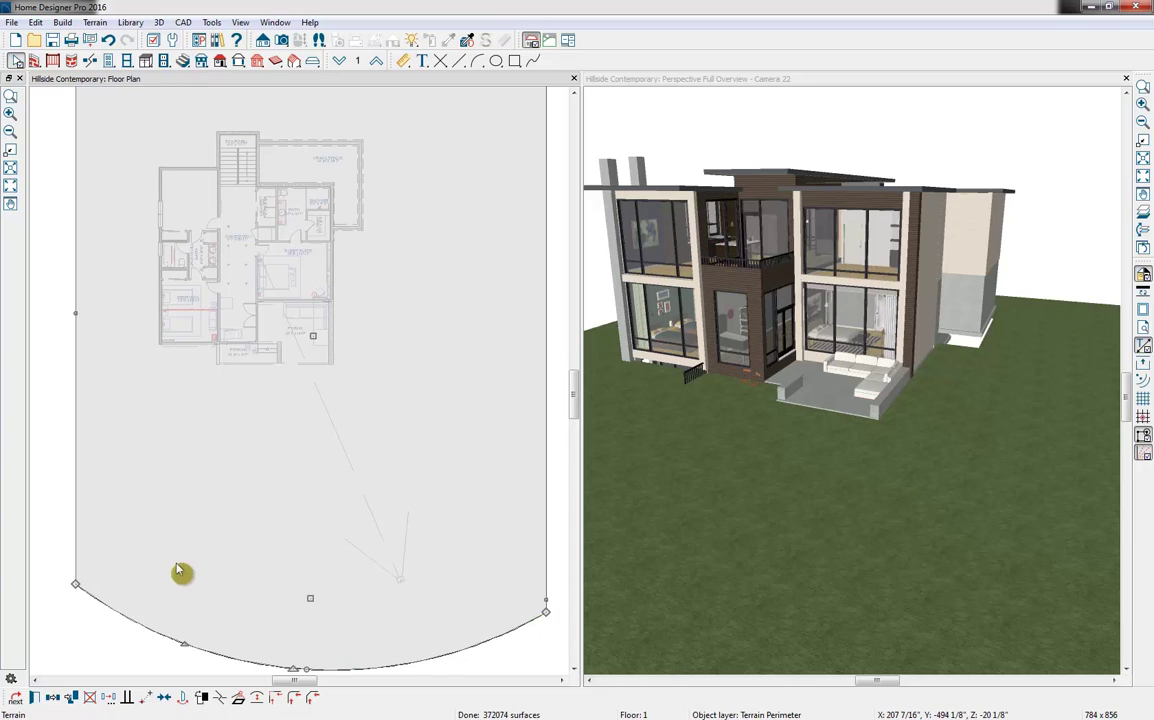
pyautogui.scroll(-3, 138, 576)
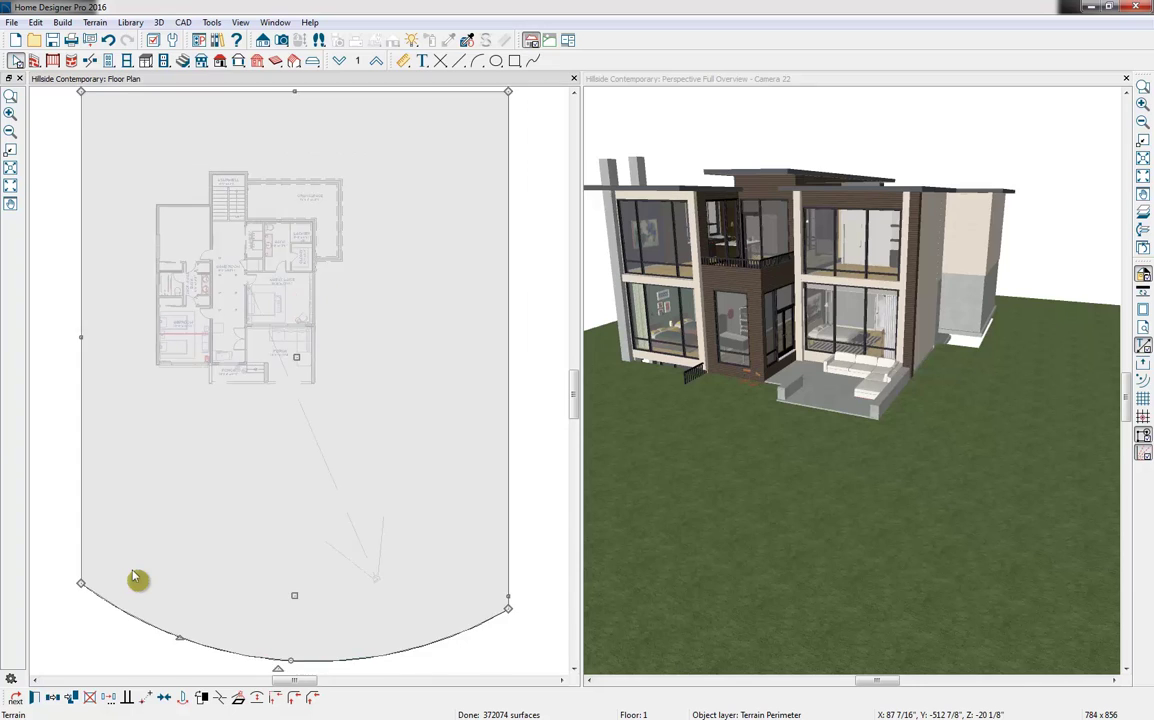
pyautogui.scroll(-2, 133, 575)
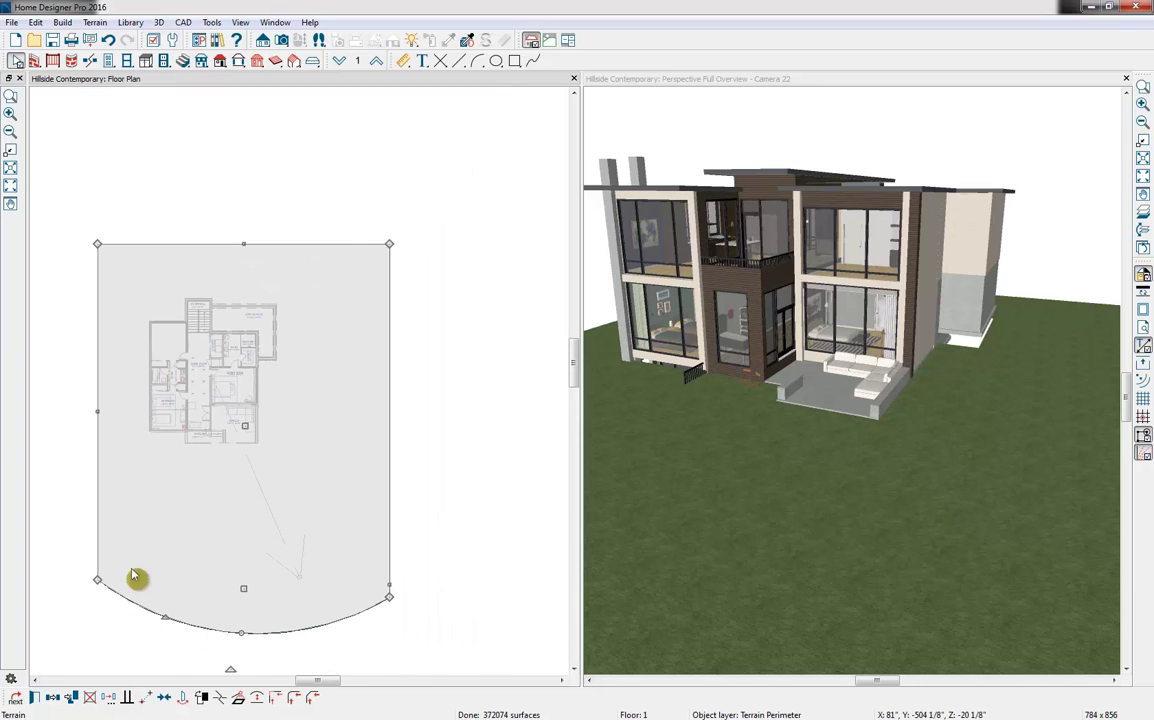
pyautogui.moveTo(132, 569); pyautogui.dragTo(92, 534, button='middle')
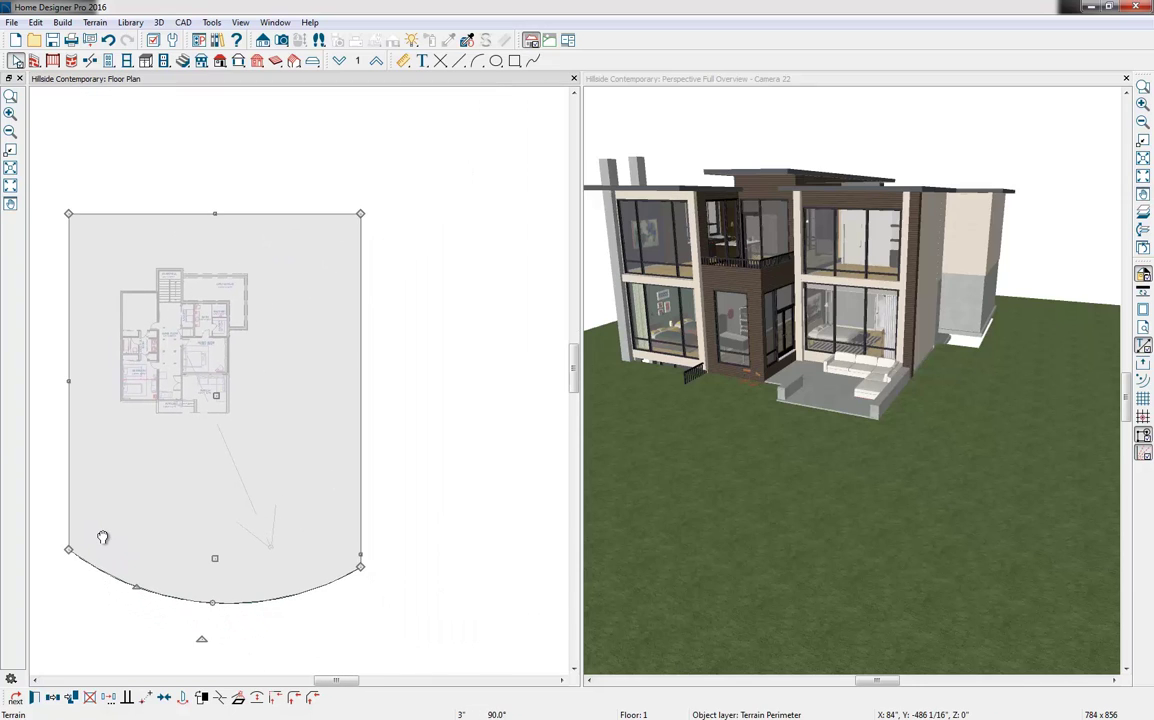
# Draw a CAD line about 43' long at 60° beside the terrain perimeter and review its specification and number/angle style options.
pyautogui.click(460, 67)
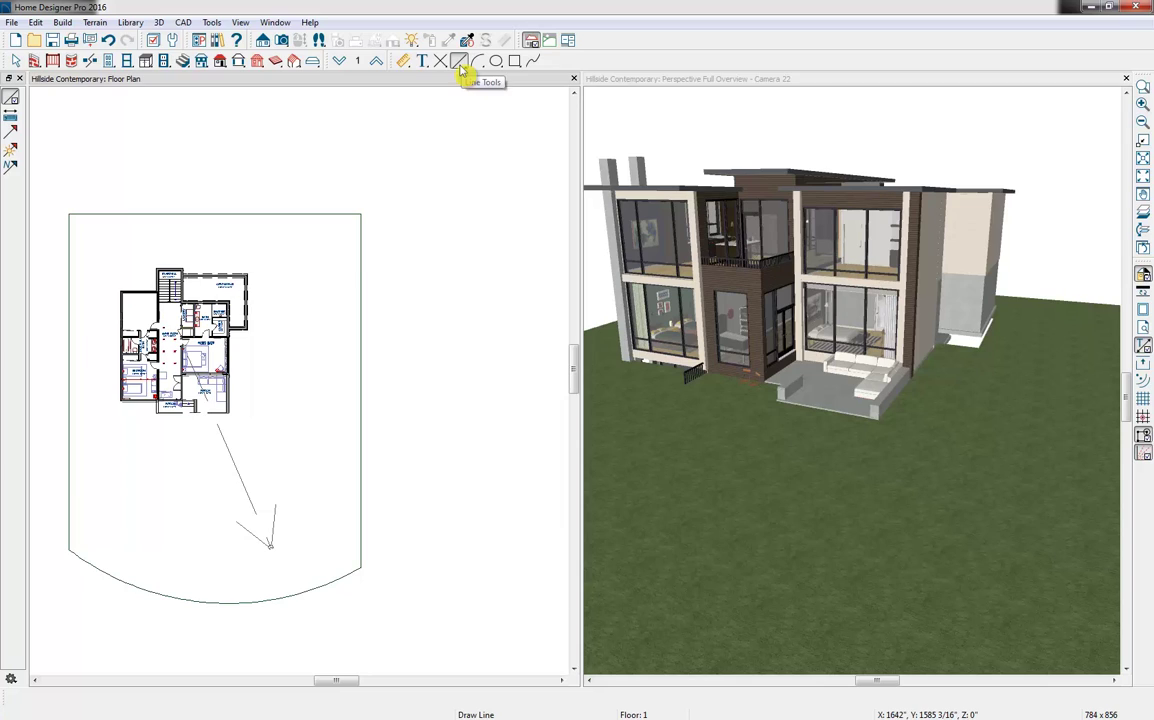
pyautogui.moveTo(412, 489); pyautogui.dragTo(466, 397)
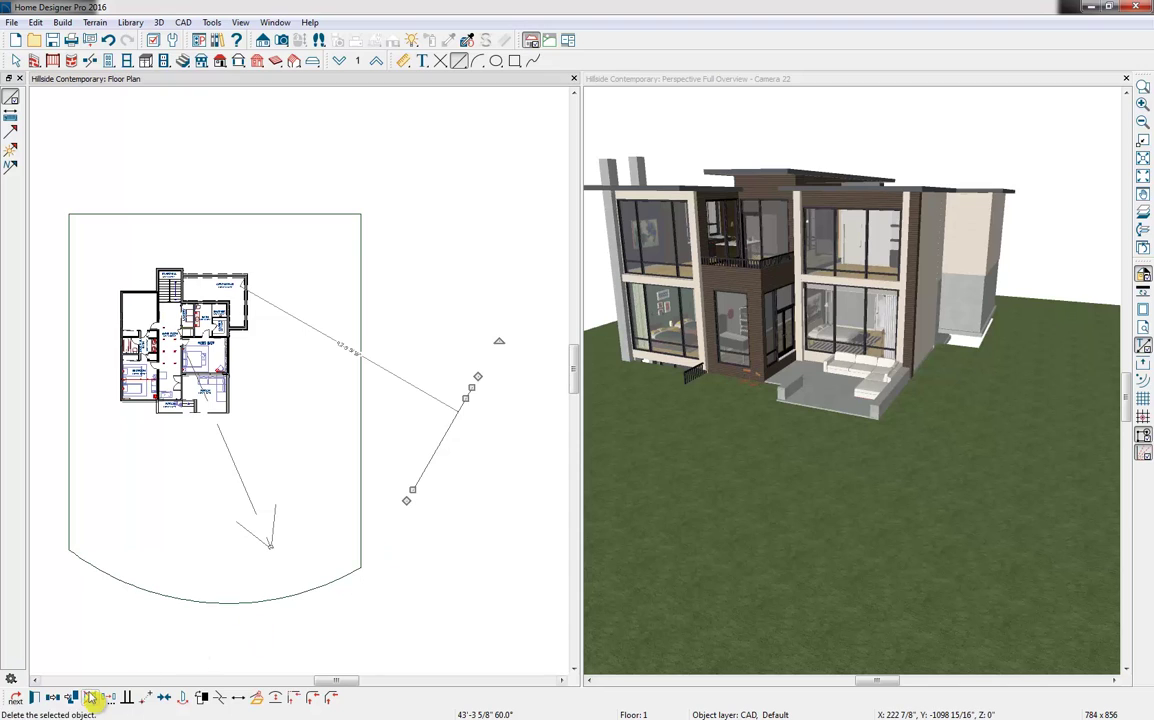
pyautogui.click(34, 698)
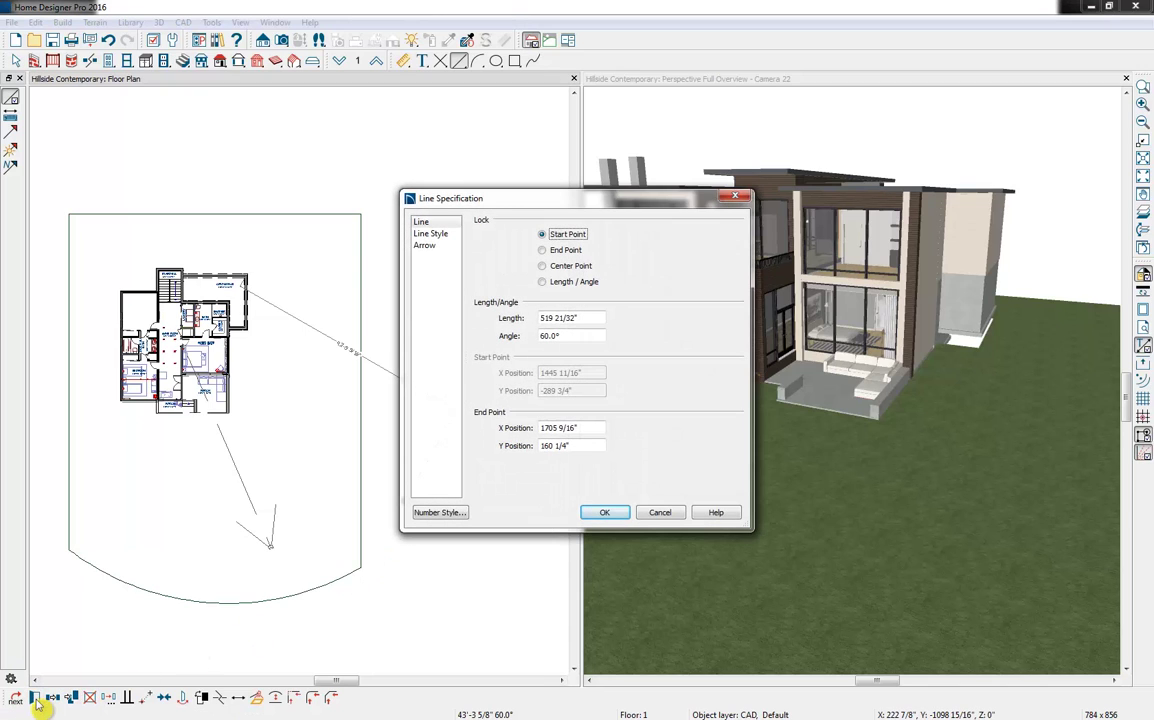
pyautogui.doubleClick(581, 336)
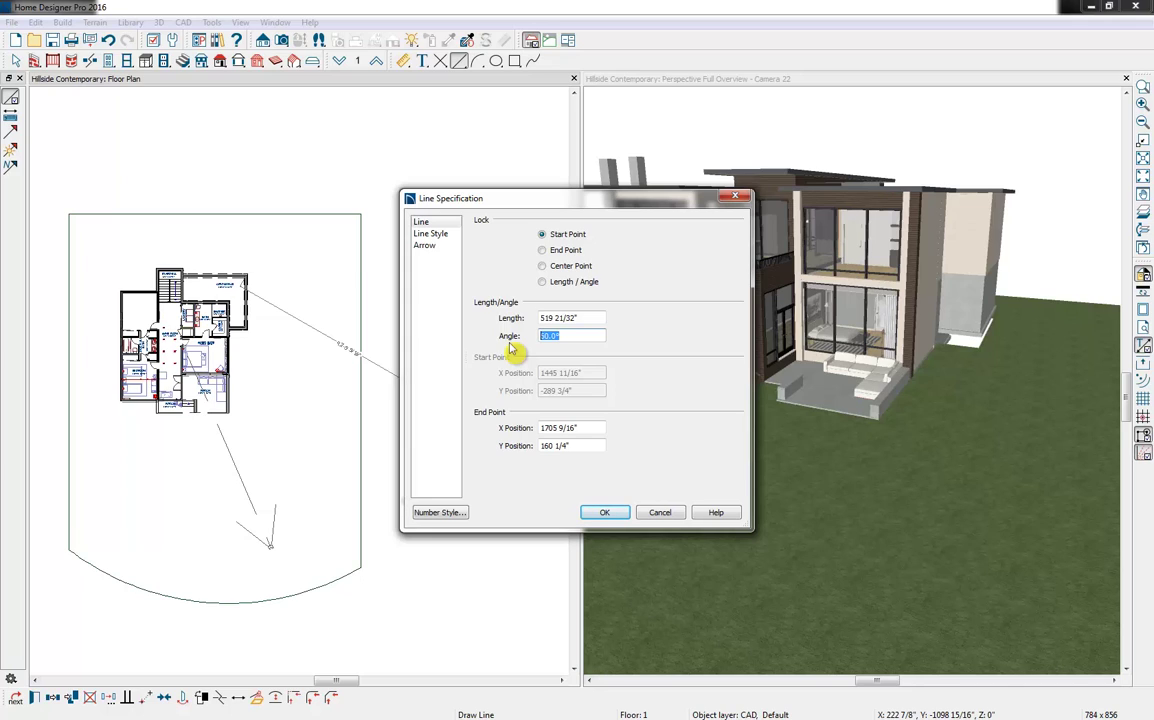
pyautogui.click(436, 514)
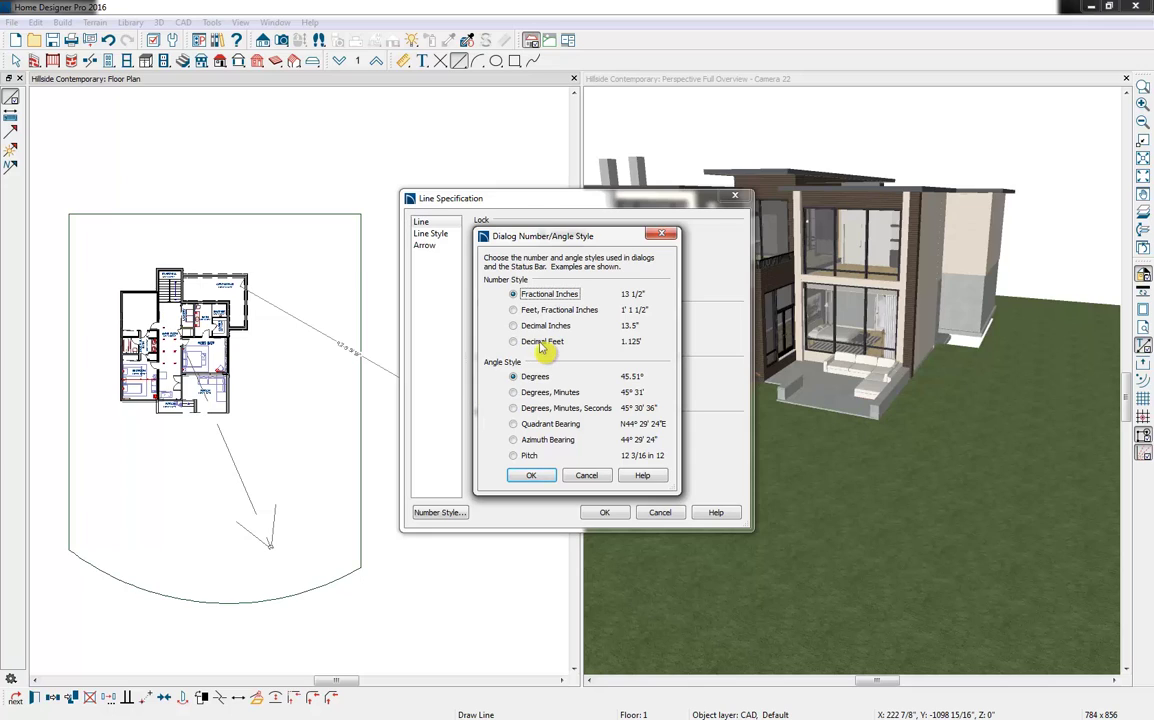
pyautogui.click(590, 476)
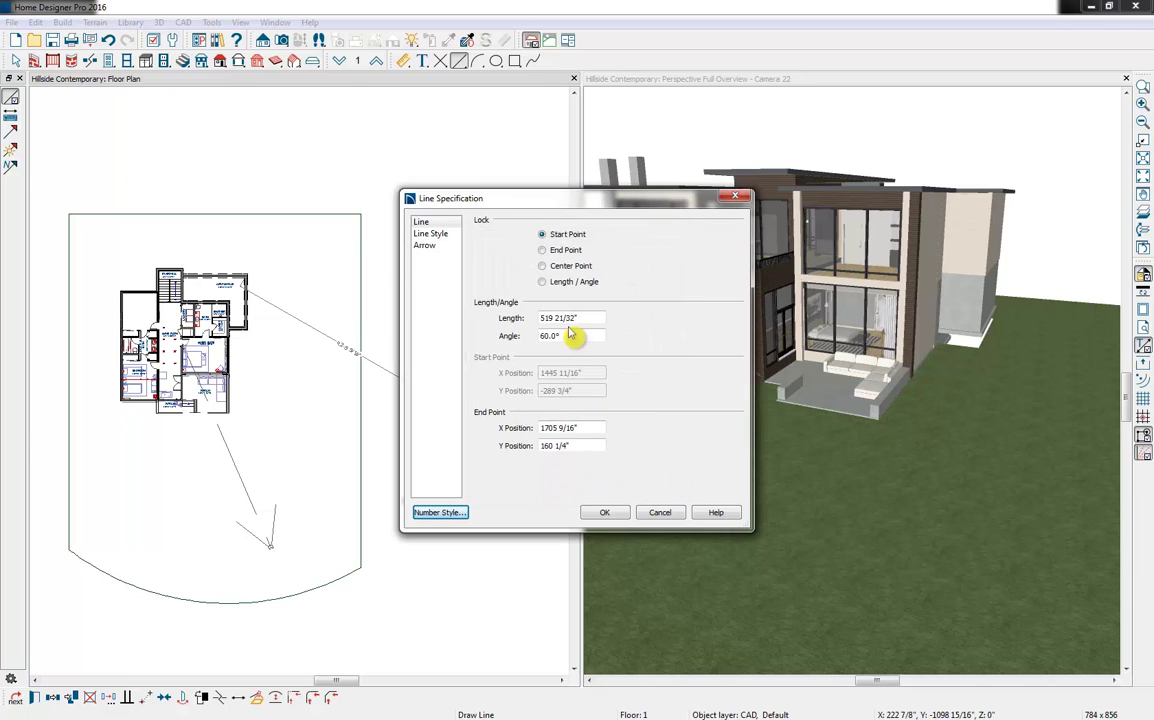
pyautogui.click(602, 512)
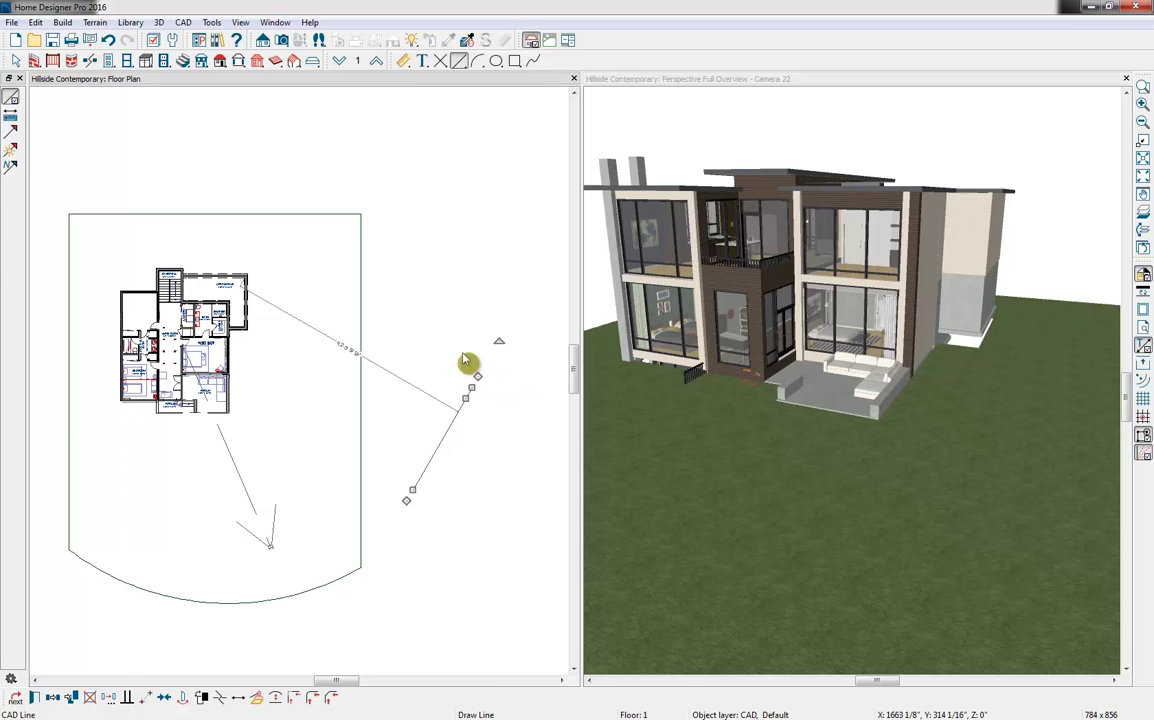
# Draw a second line about 42' long at 120° from the upper end of the first CAD line.
pyautogui.click(458, 61)
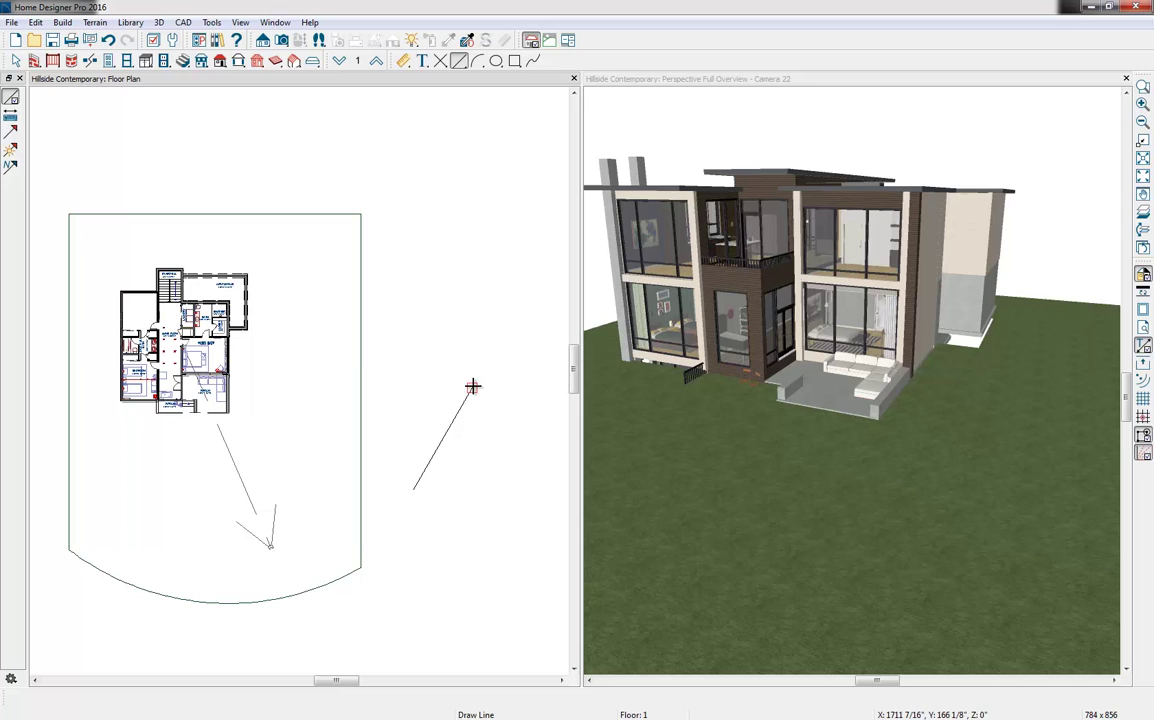
pyautogui.moveTo(472, 386); pyautogui.dragTo(415, 289)
pyautogui.click(430, 318)
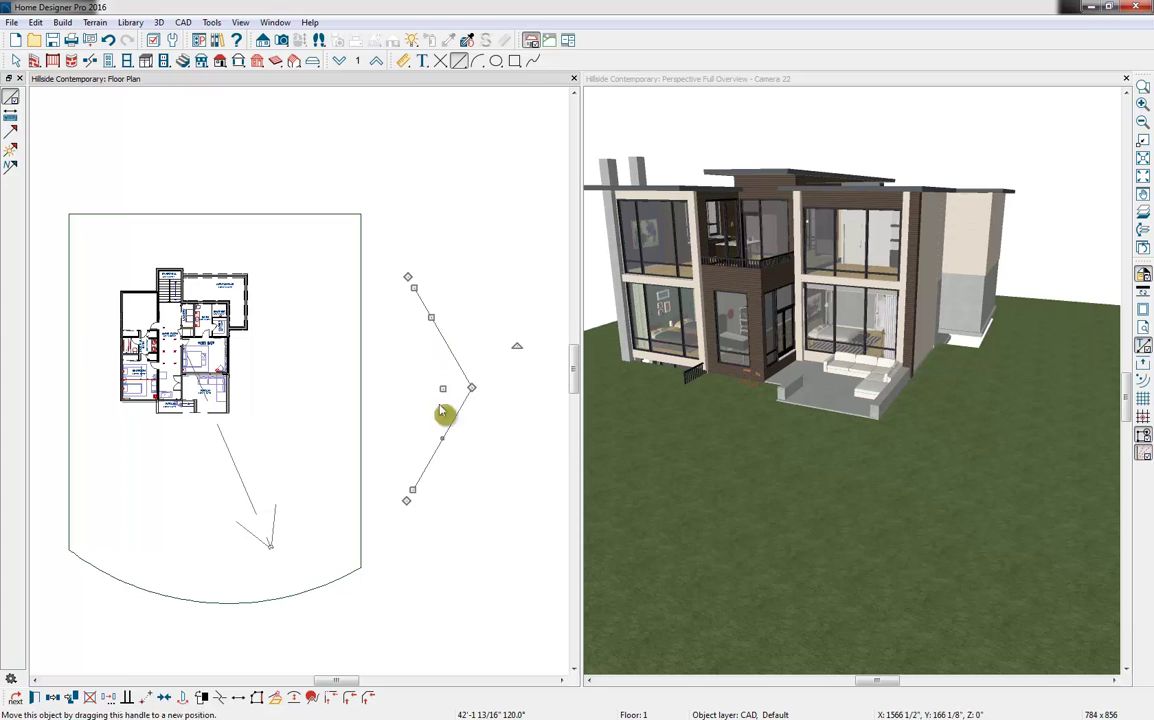
# Review the object types the connected polyline can be converted to, cancel the conversion and delete the polyline.
pyautogui.click(279, 700)
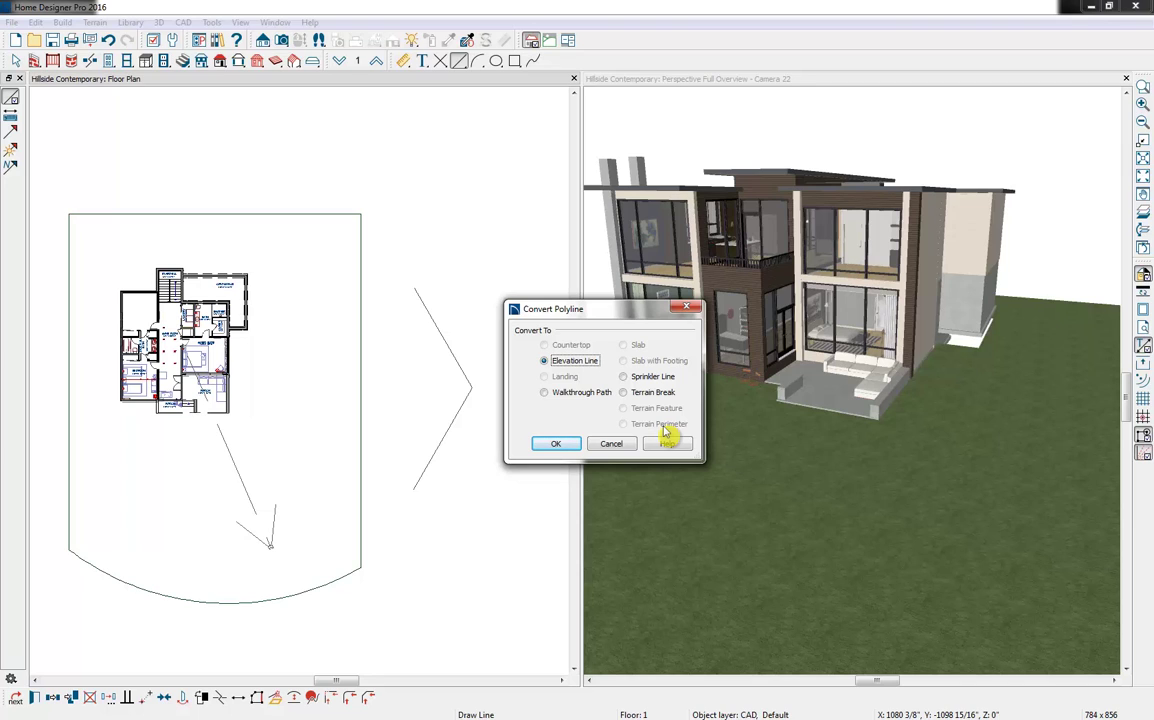
pyautogui.click(615, 444)
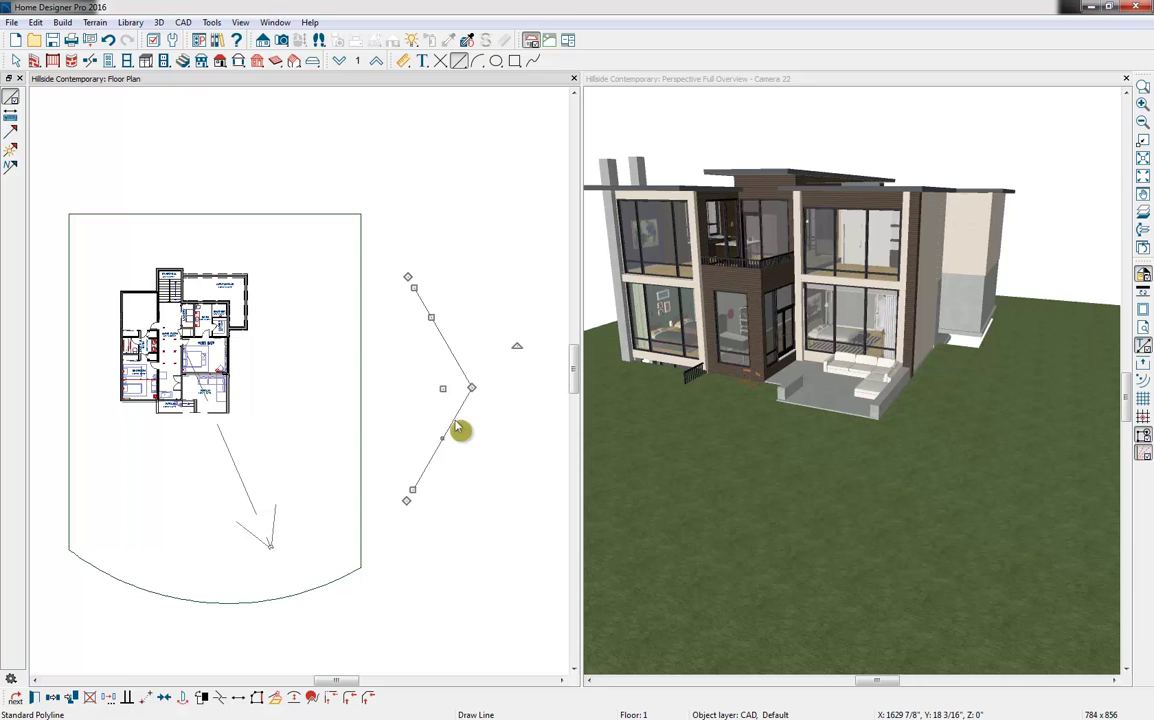
pyautogui.press('Delete')
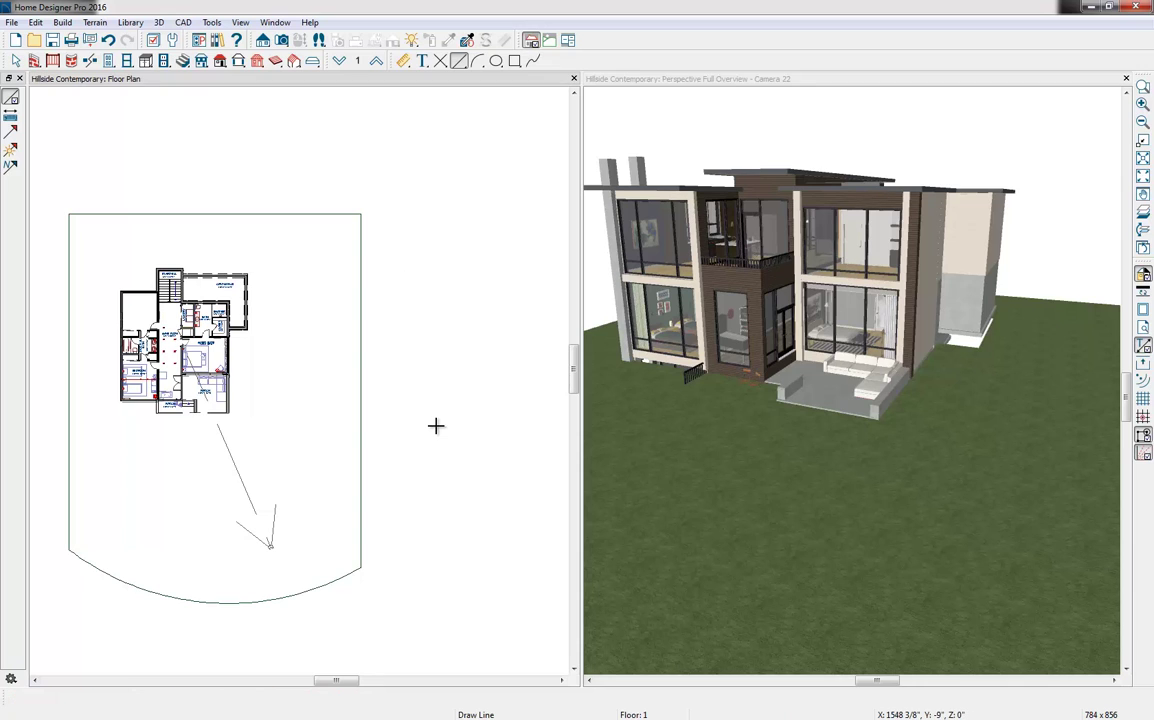
# Review the available file import types, open the Import Terrain Assistant and cancel it.
pyautogui.scroll(2, 201, 434)
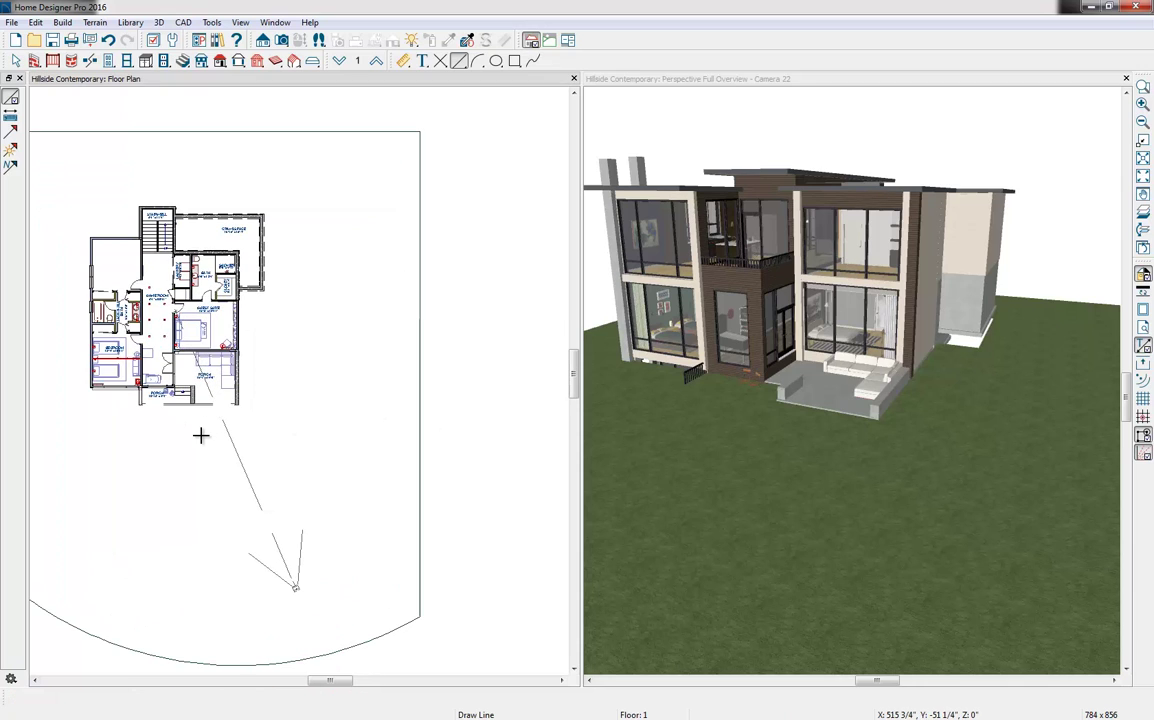
pyautogui.moveTo(201, 434); pyautogui.dragTo(250, 438, button='middle')
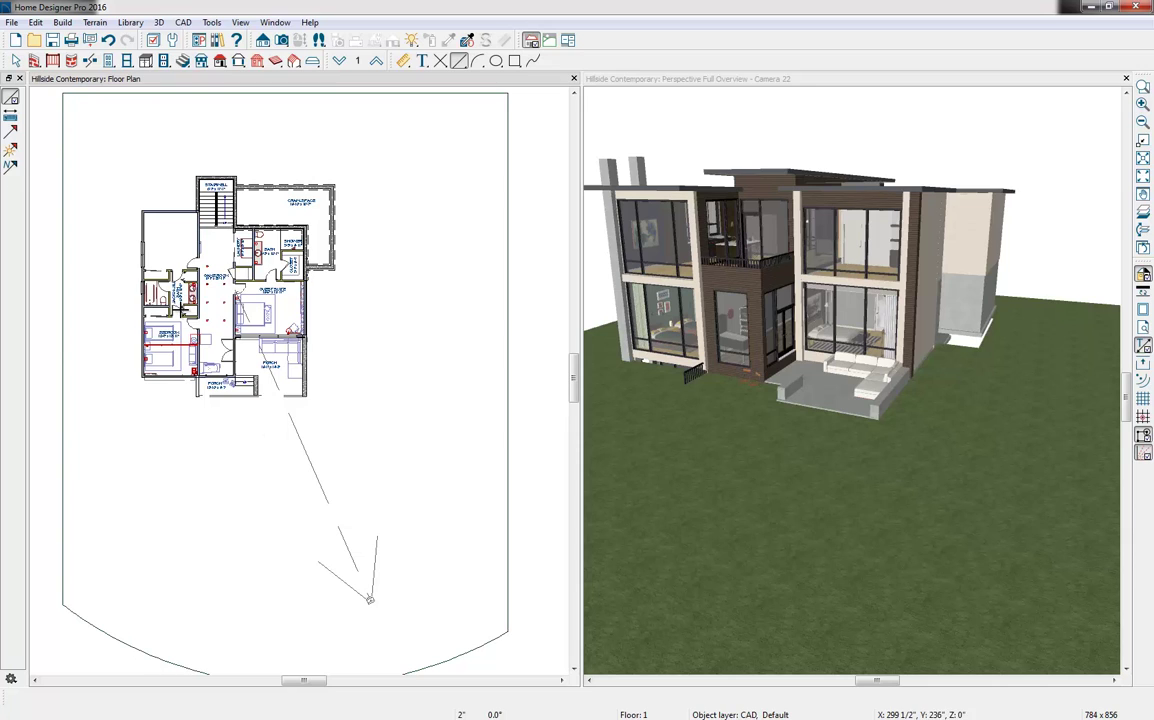
pyautogui.click(12, 22)
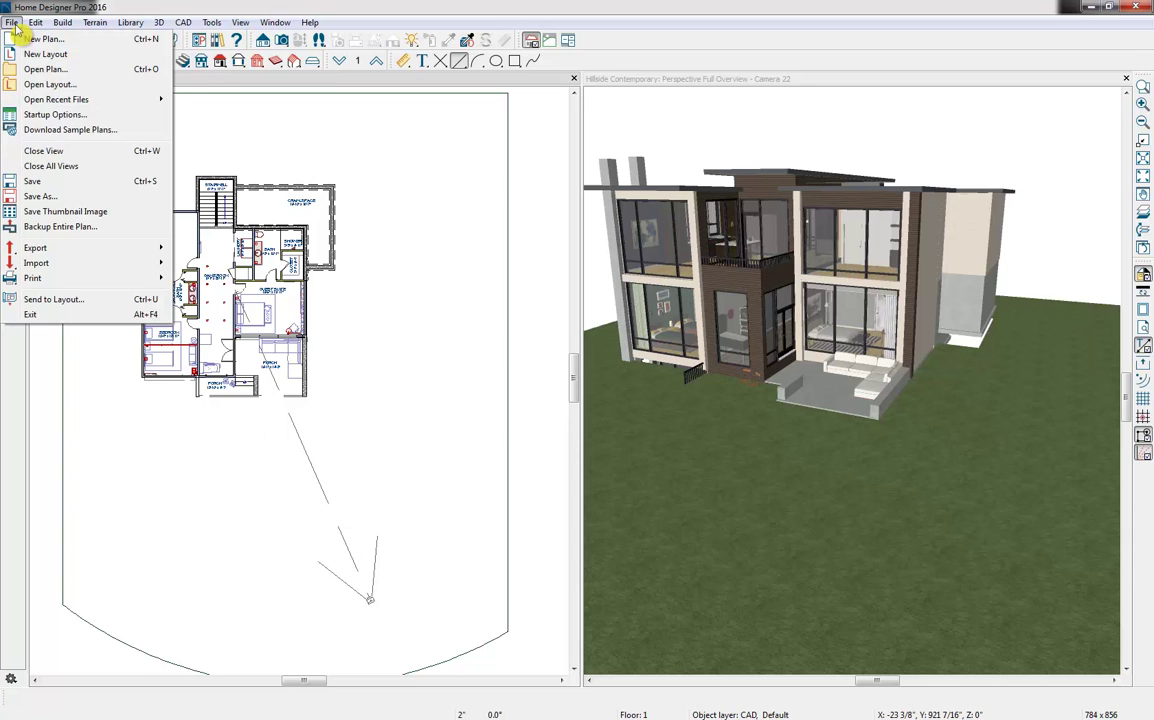
pyautogui.moveTo(60, 262)
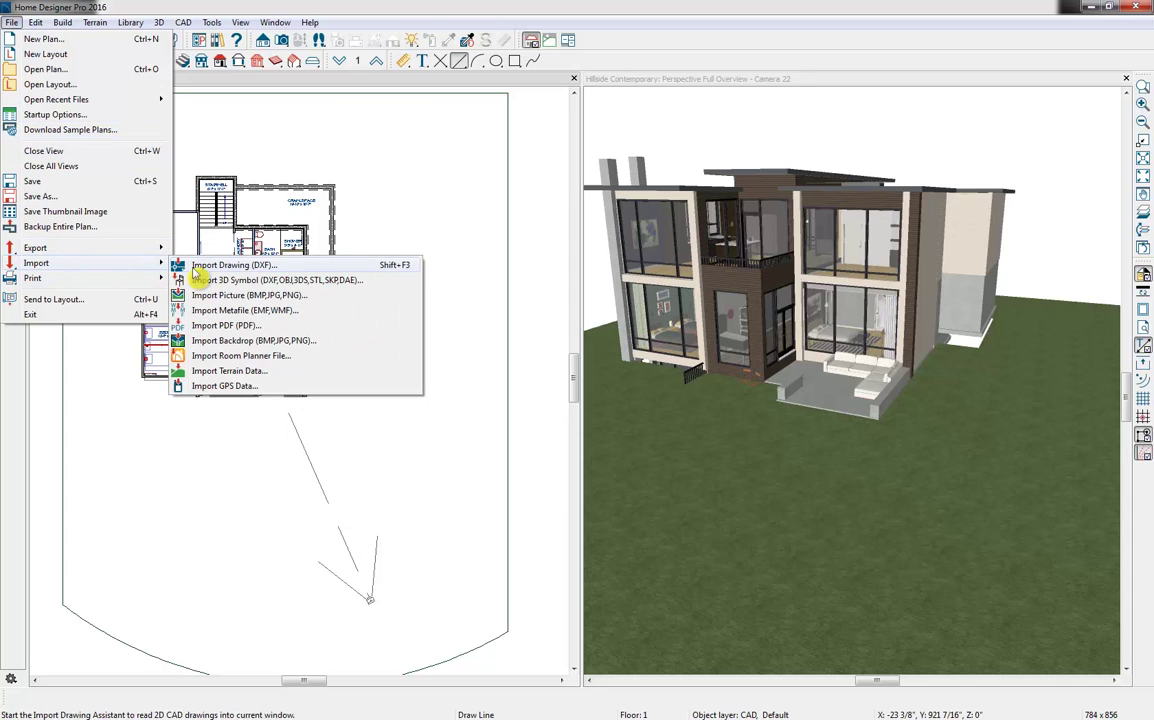
pyautogui.click(290, 372)
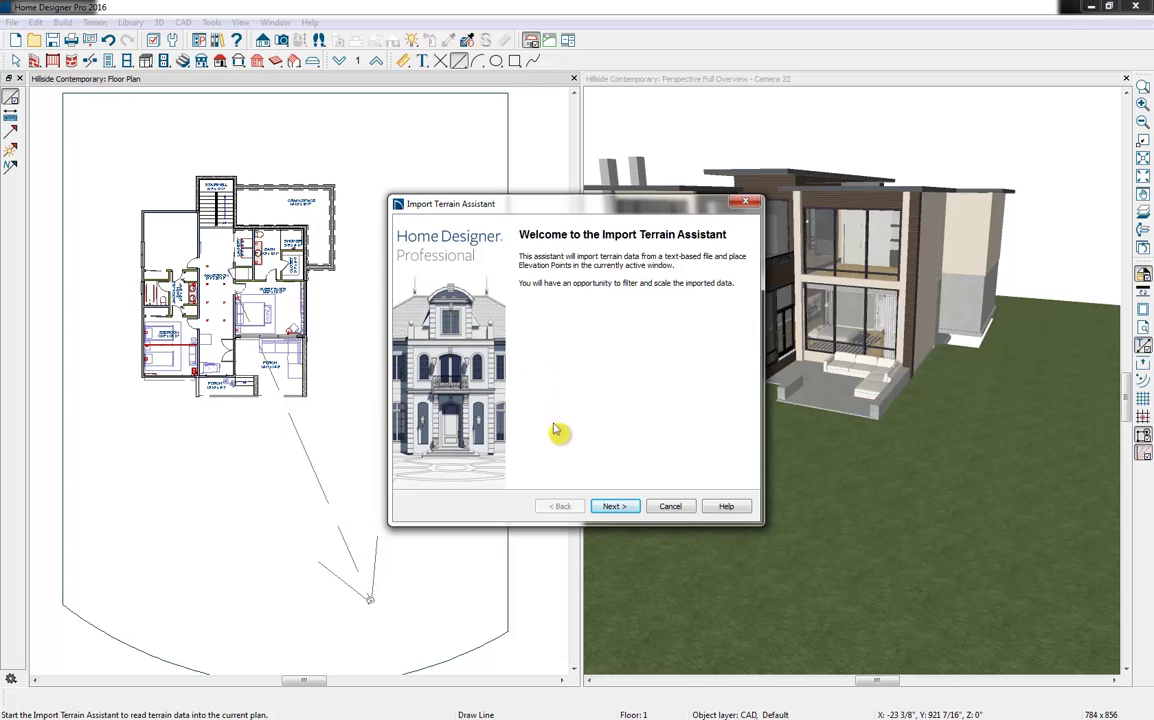
pyautogui.click(670, 507)
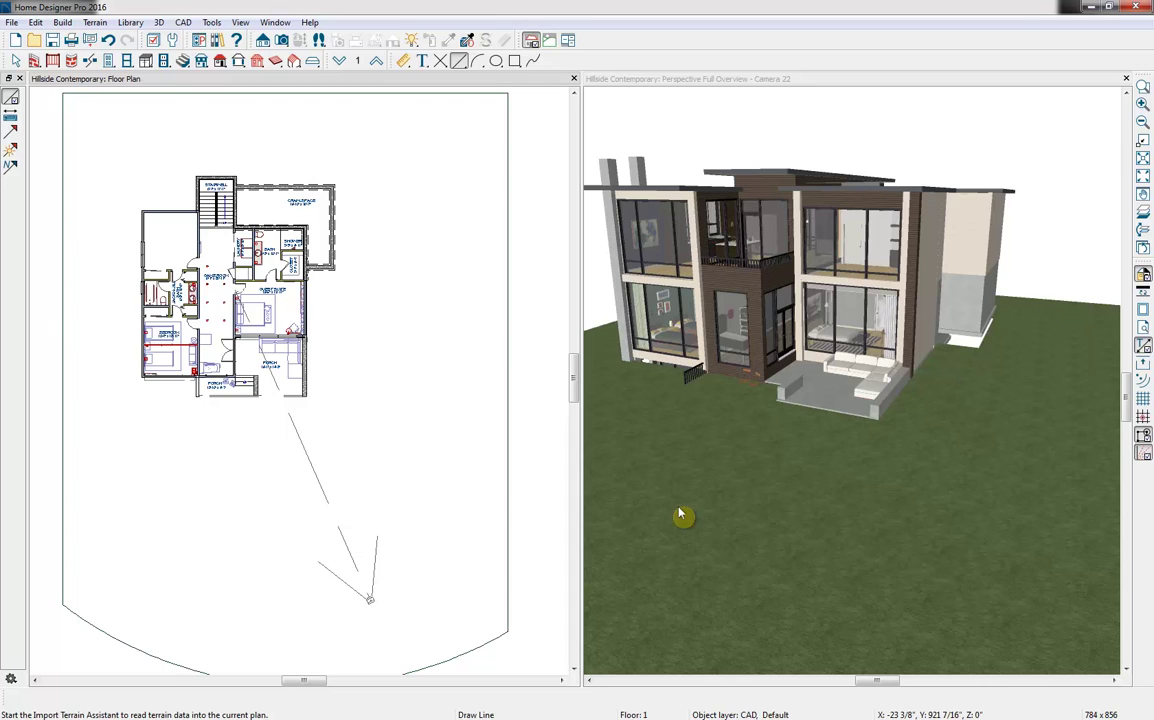
# Turn off the automatic building pad elevation in the terrain perimeter's specification so the pad height can be edited.
pyautogui.click(508, 449)
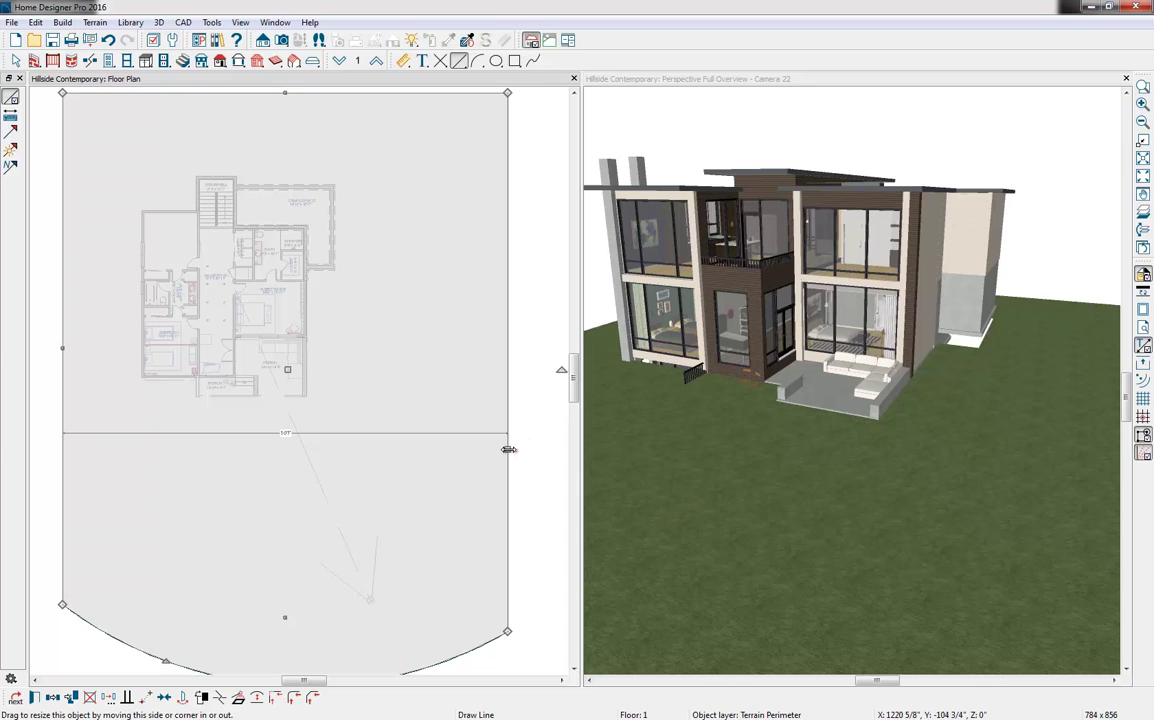
pyautogui.click(35, 698)
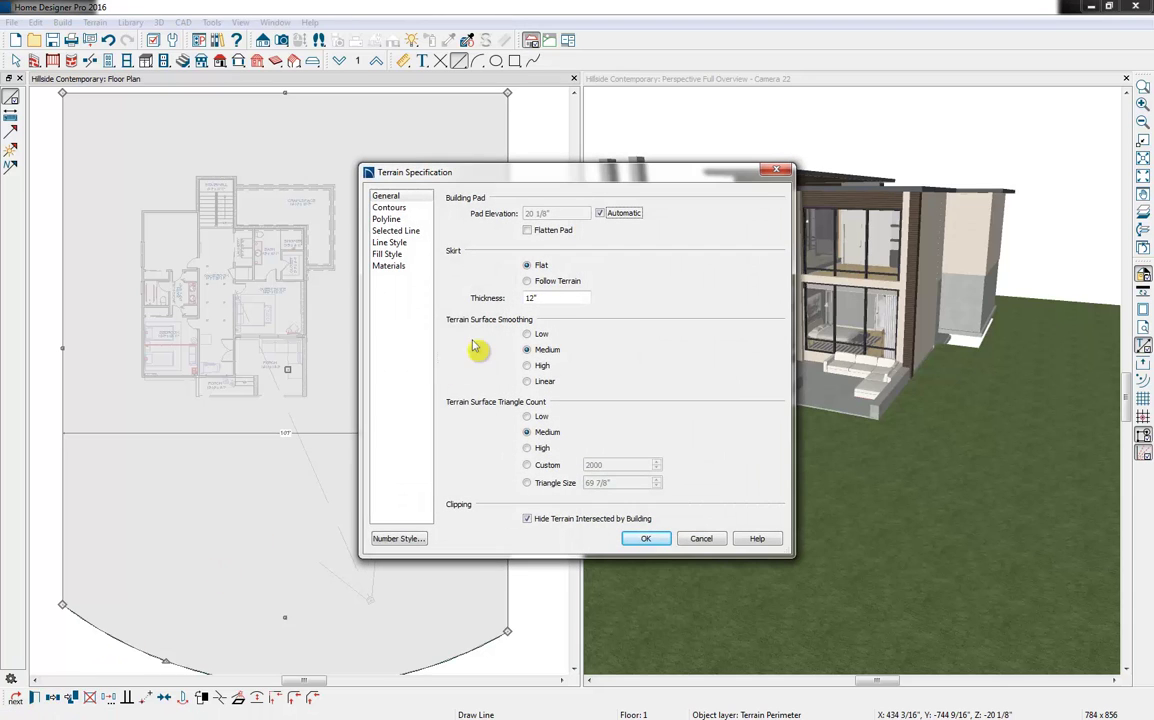
pyautogui.click(600, 213)
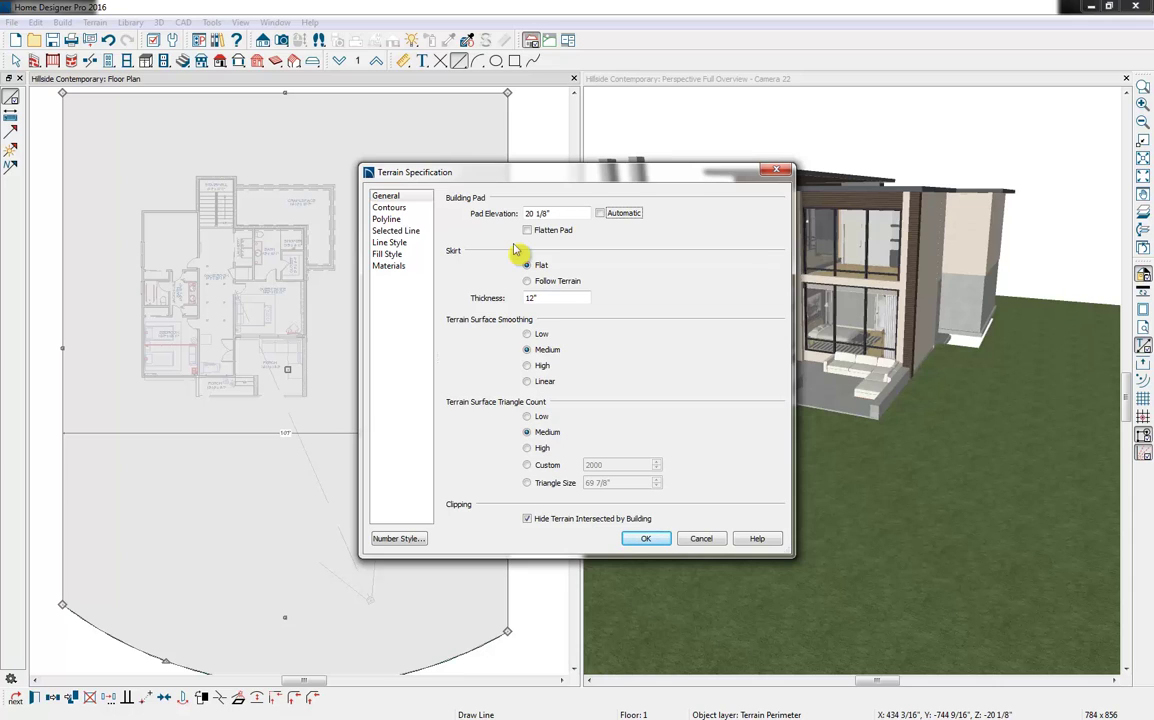
pyautogui.moveTo(555, 213); pyautogui.dragTo(369, 186)
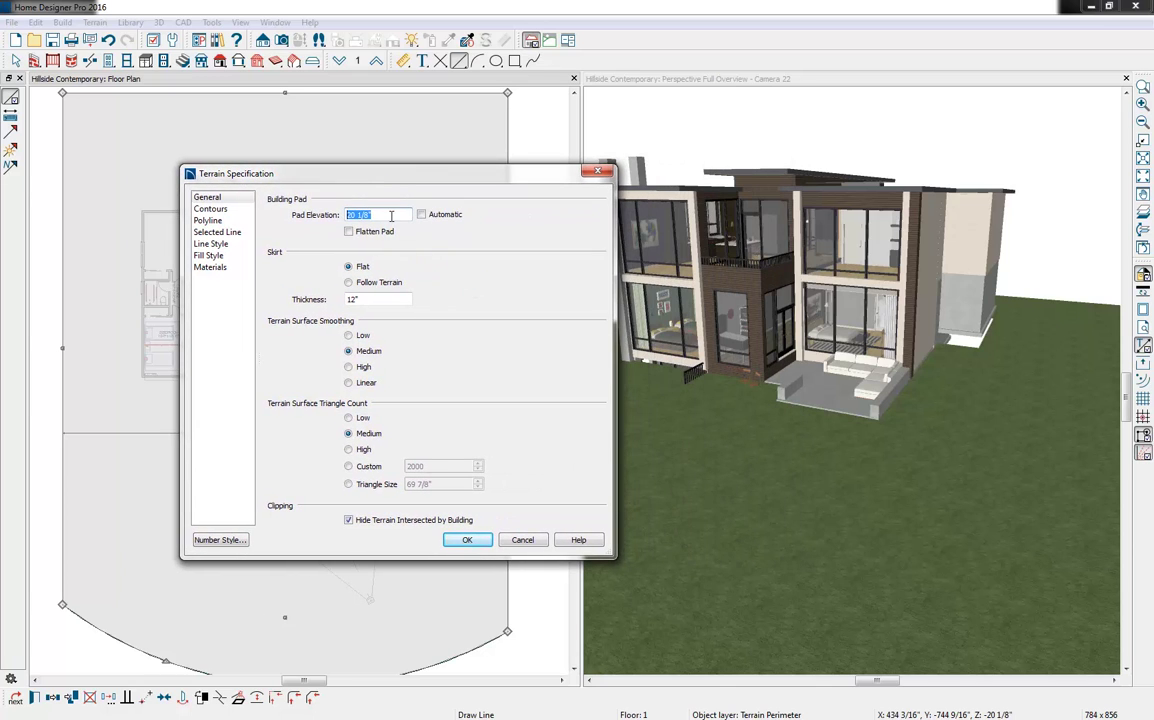
pyautogui.click(381, 214)
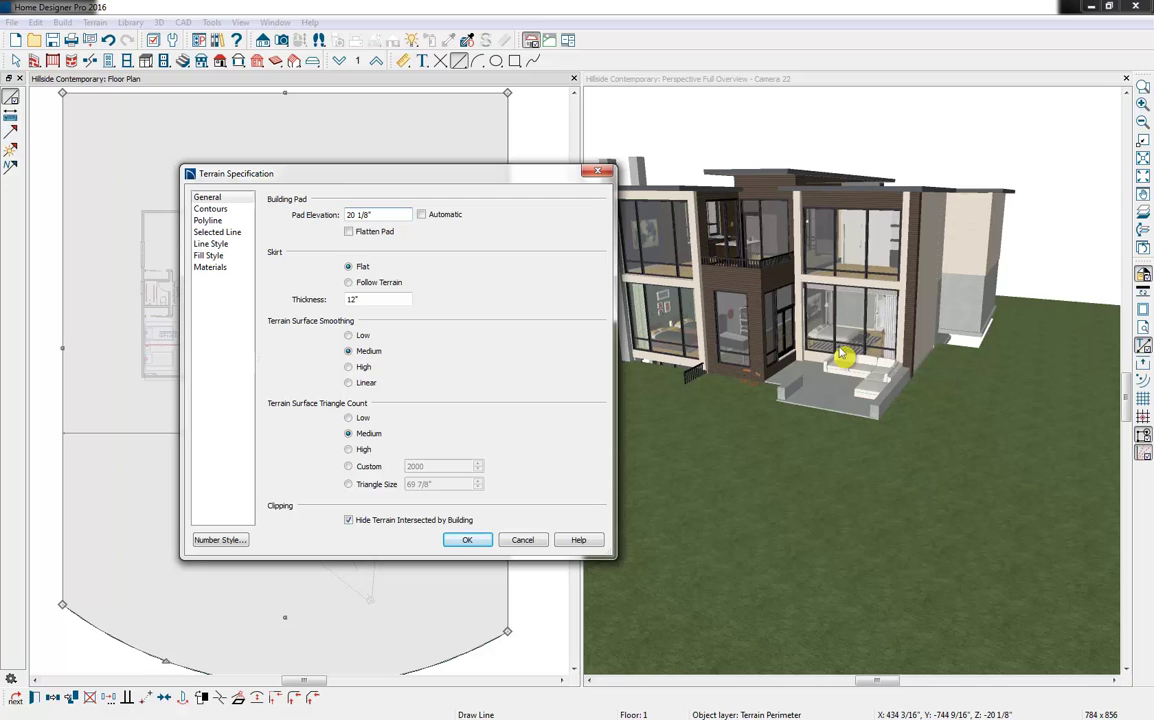
# Review the terrain's contour interval and skirt material settings and accept the terrain specification.
pyautogui.click(210, 209)
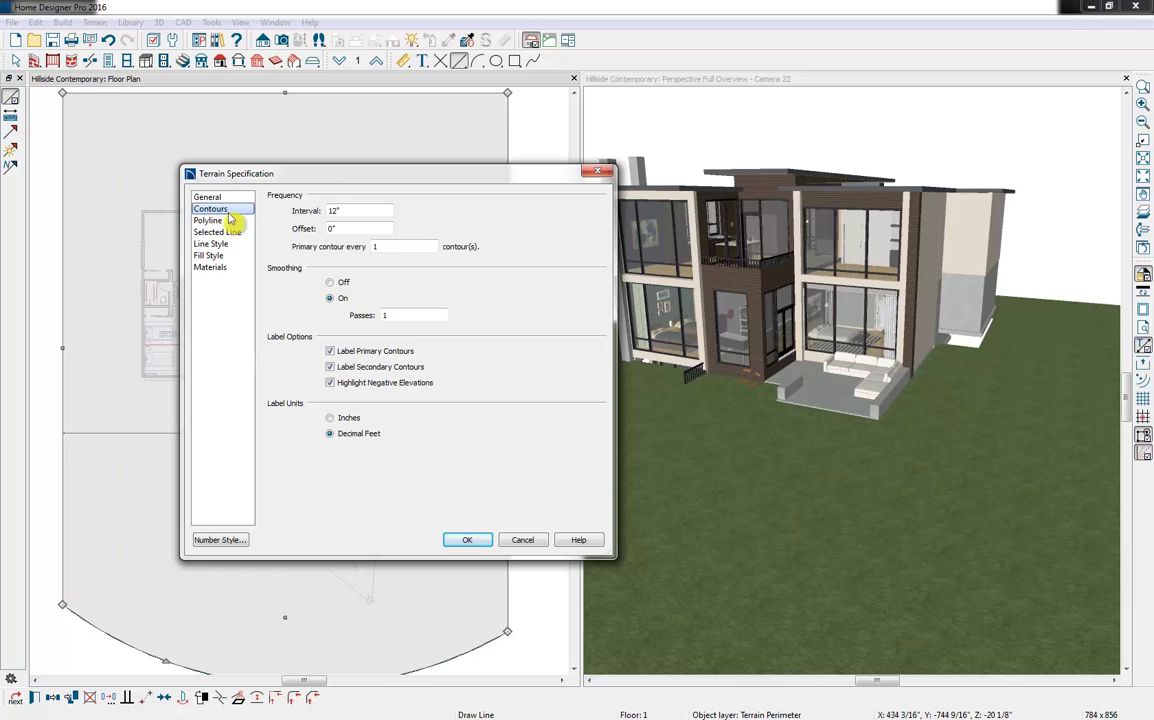
pyautogui.click(371, 209)
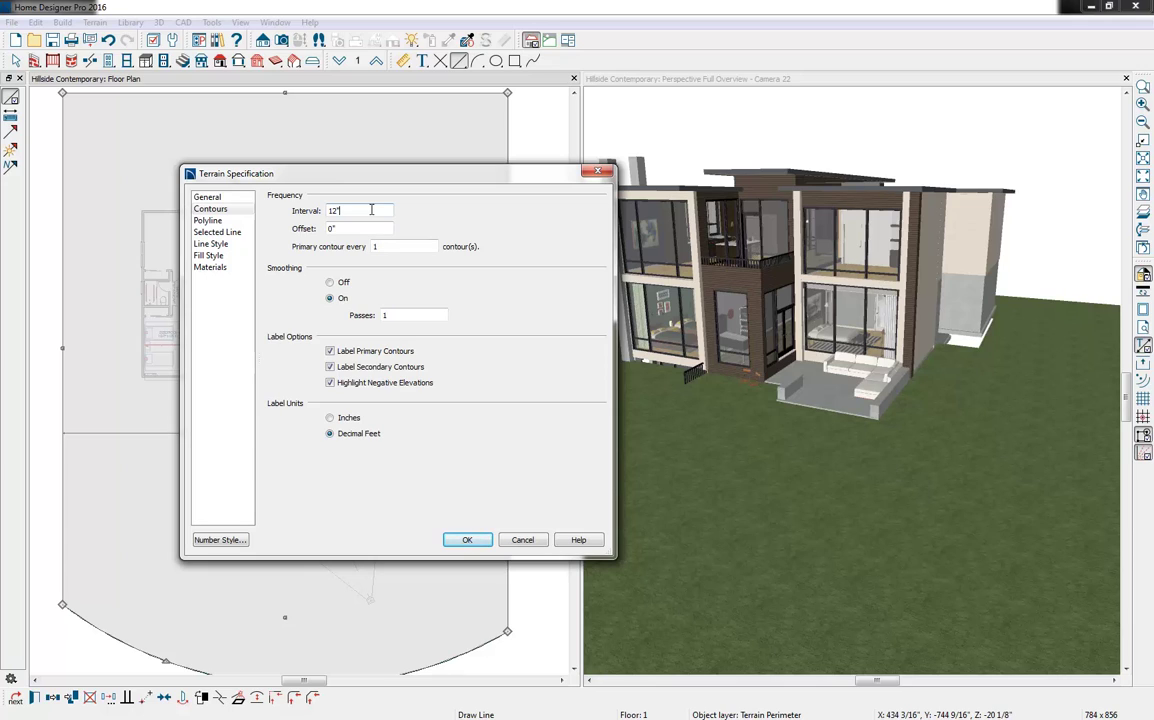
pyautogui.click(211, 267)
pyautogui.click(316, 236)
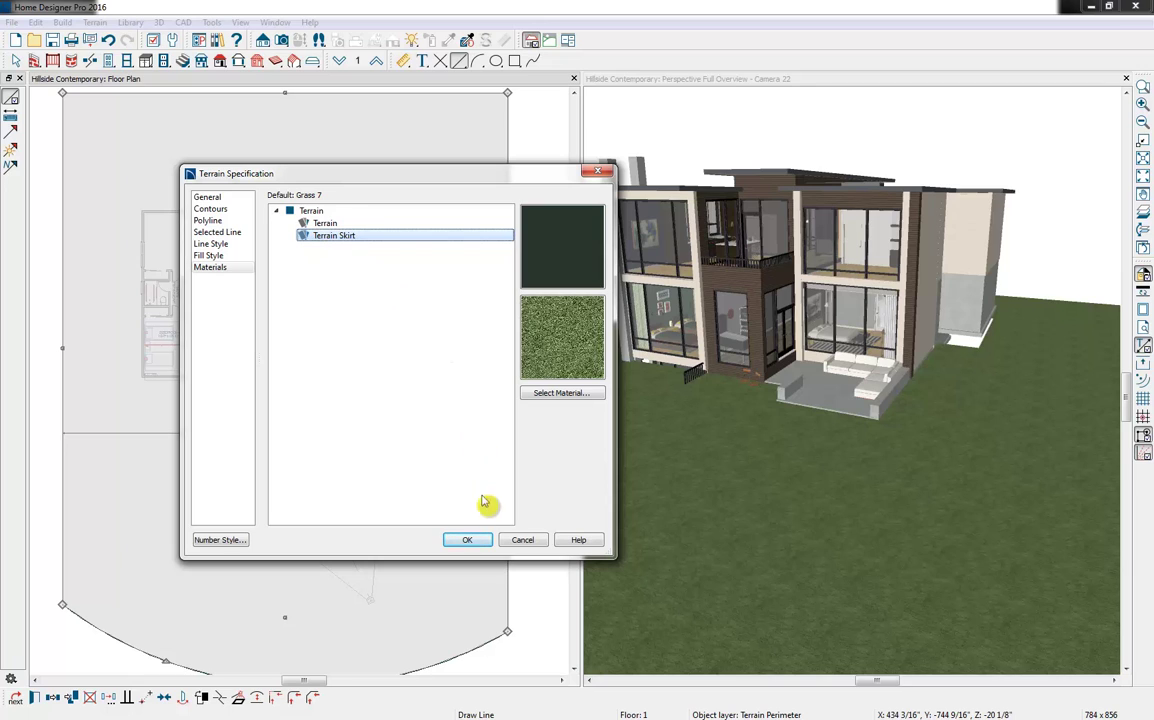
pyautogui.click(480, 541)
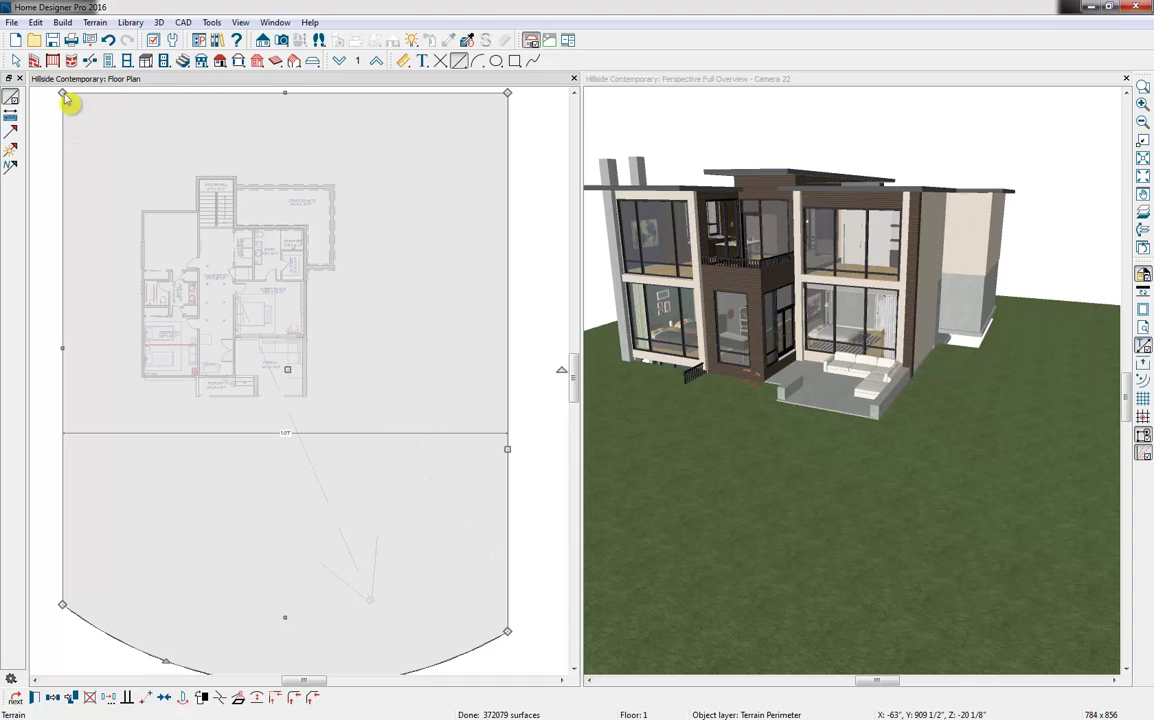
# Draw three rectangular elevation regions: across the rear of the house, beside the lower bedroom, and from the porch outward, about 91' diagonally.
pyautogui.click(92, 23)
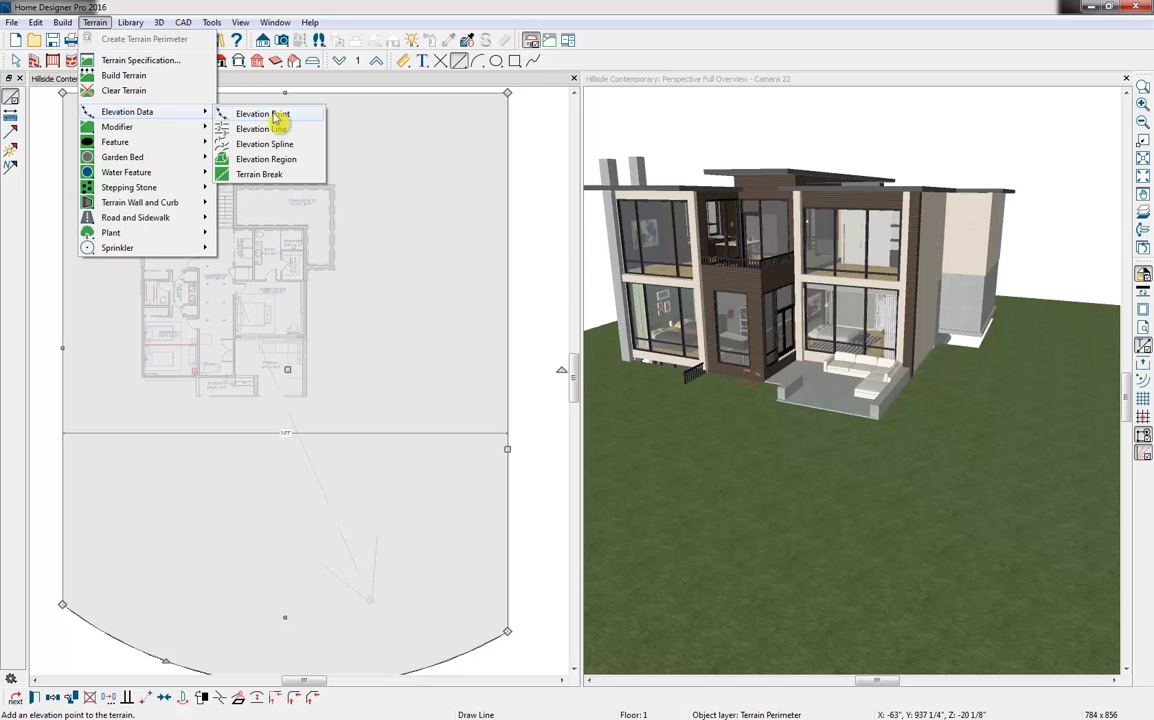
pyautogui.click(277, 168)
pyautogui.scroll(-2, 273, 162)
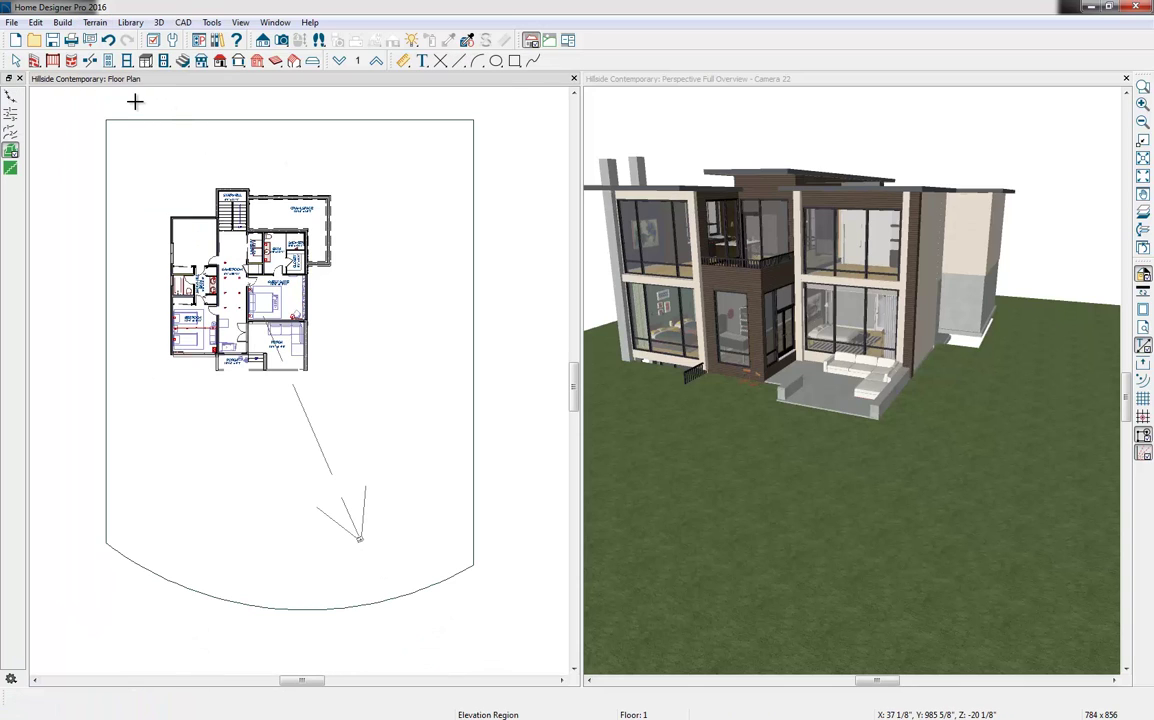
pyautogui.moveTo(132, 104); pyautogui.dragTo(408, 225)
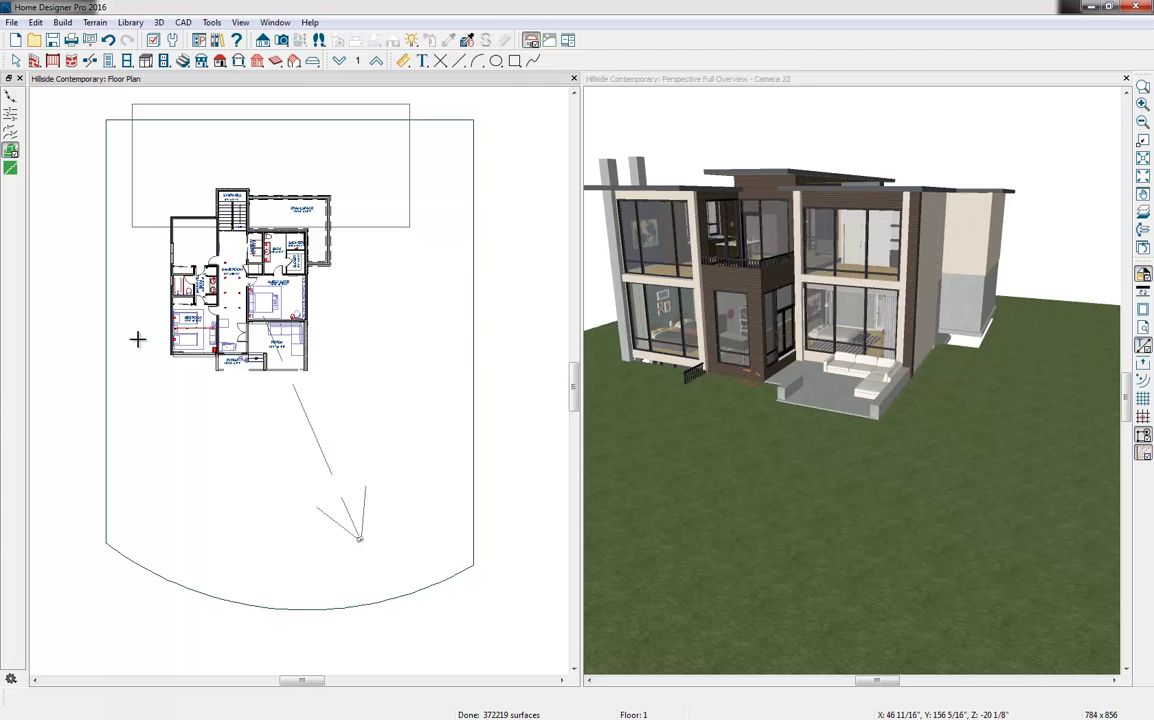
pyautogui.moveTo(88, 317); pyautogui.dragTo(217, 388)
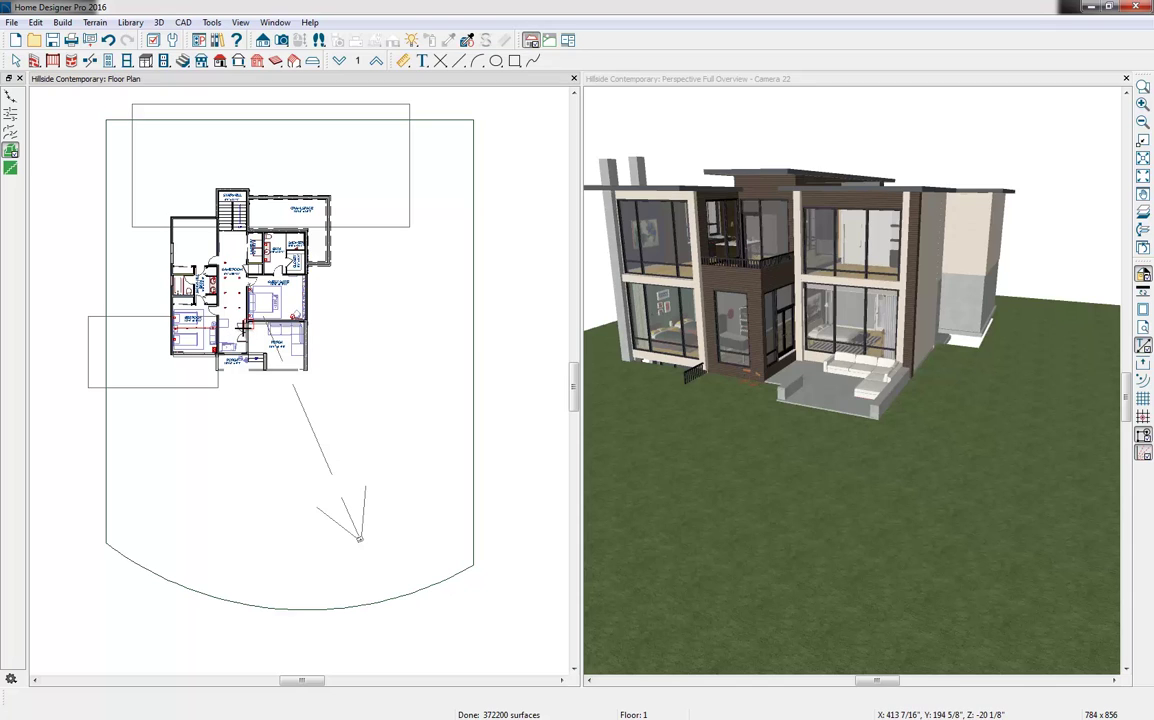
pyautogui.moveTo(248, 323); pyautogui.dragTo(446, 563)
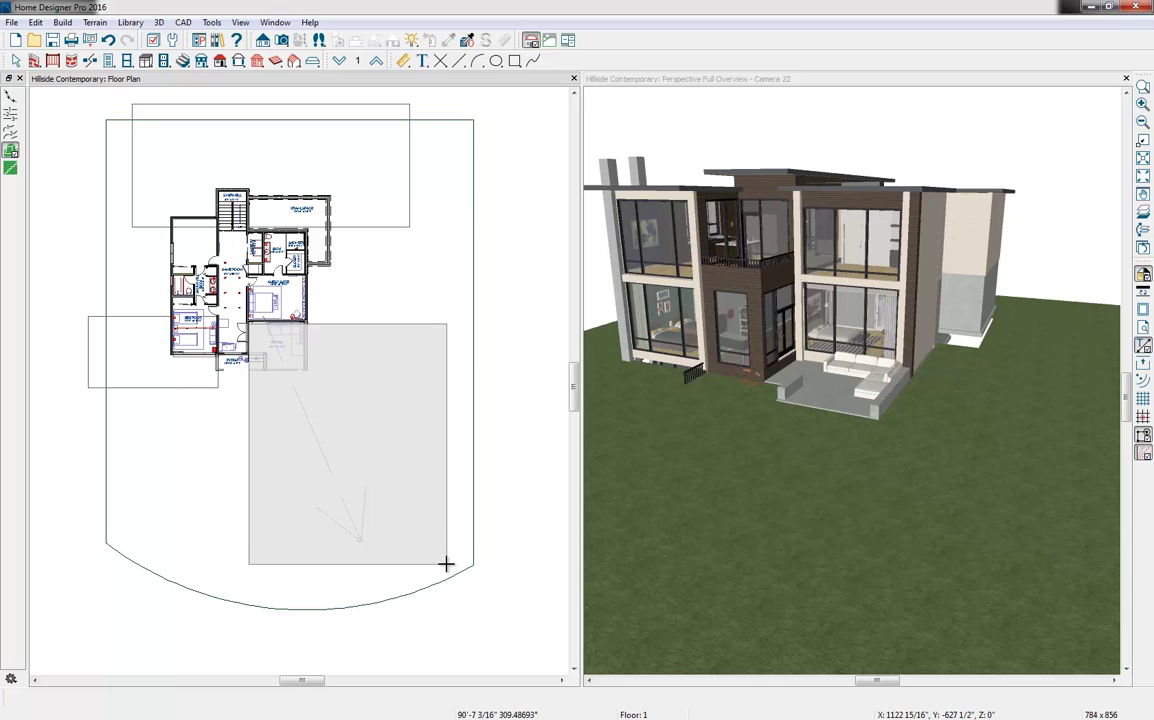
pyautogui.moveTo(446, 563); pyautogui.dragTo(446, 563)
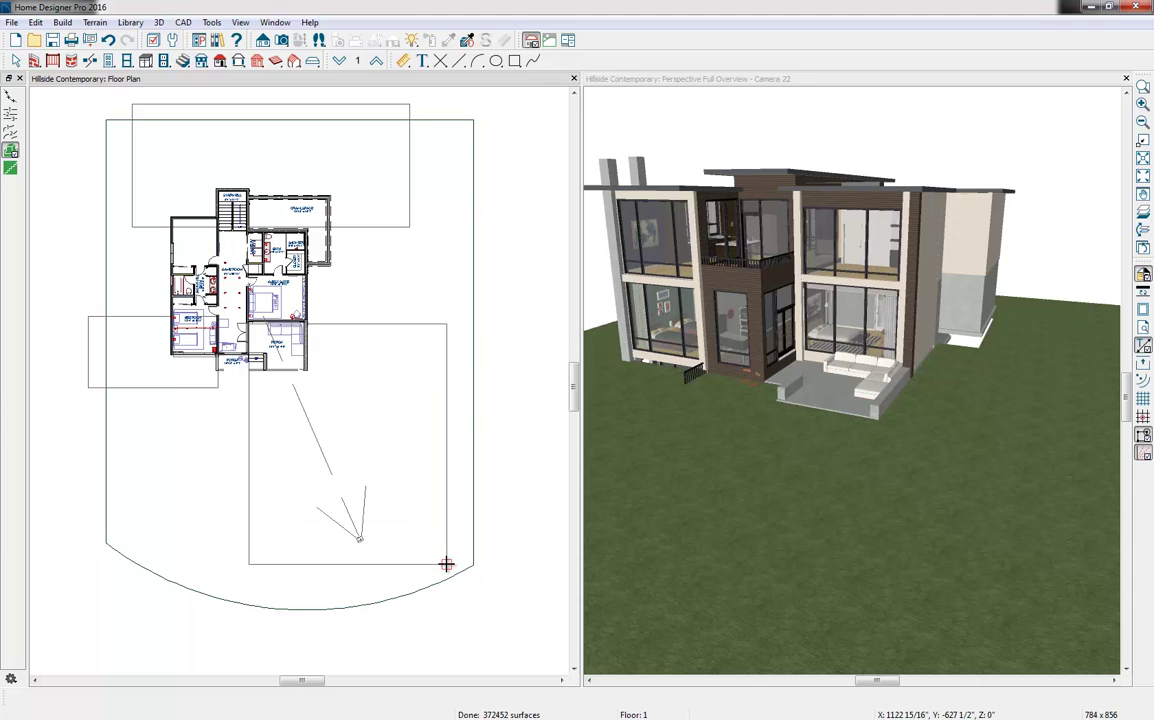
# Set the elevation of the large region in front of the porch to -20" with a flat interior.
pyautogui.click(446, 411)
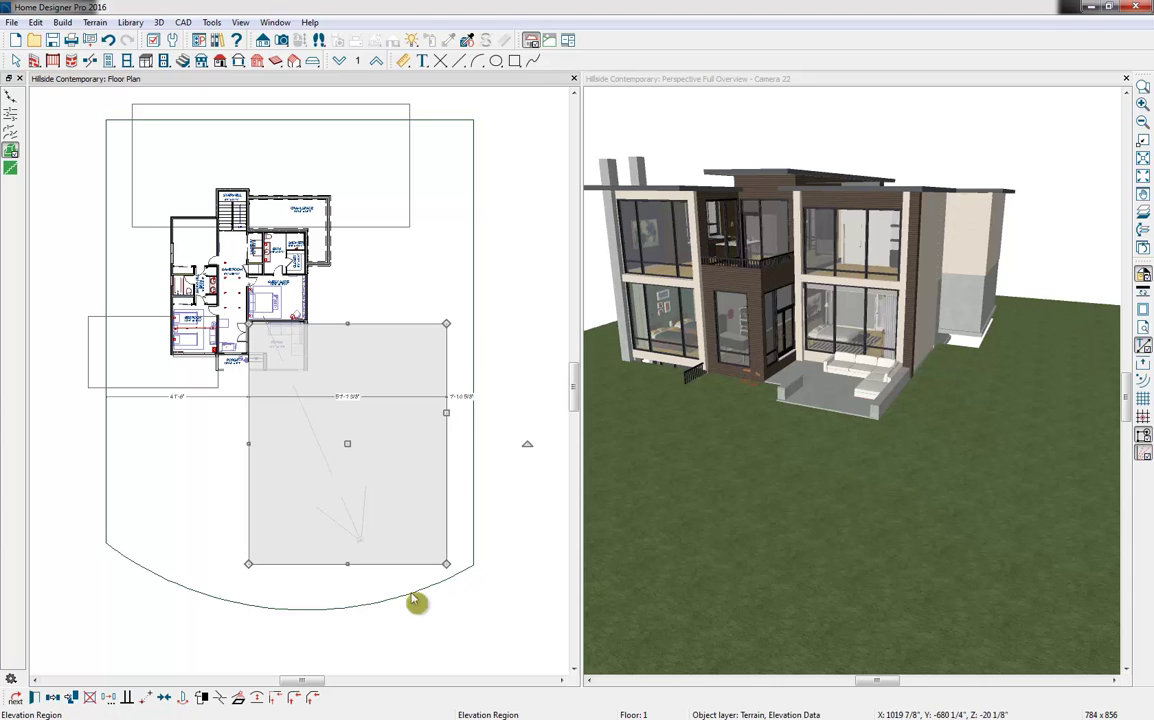
pyautogui.click(35, 698)
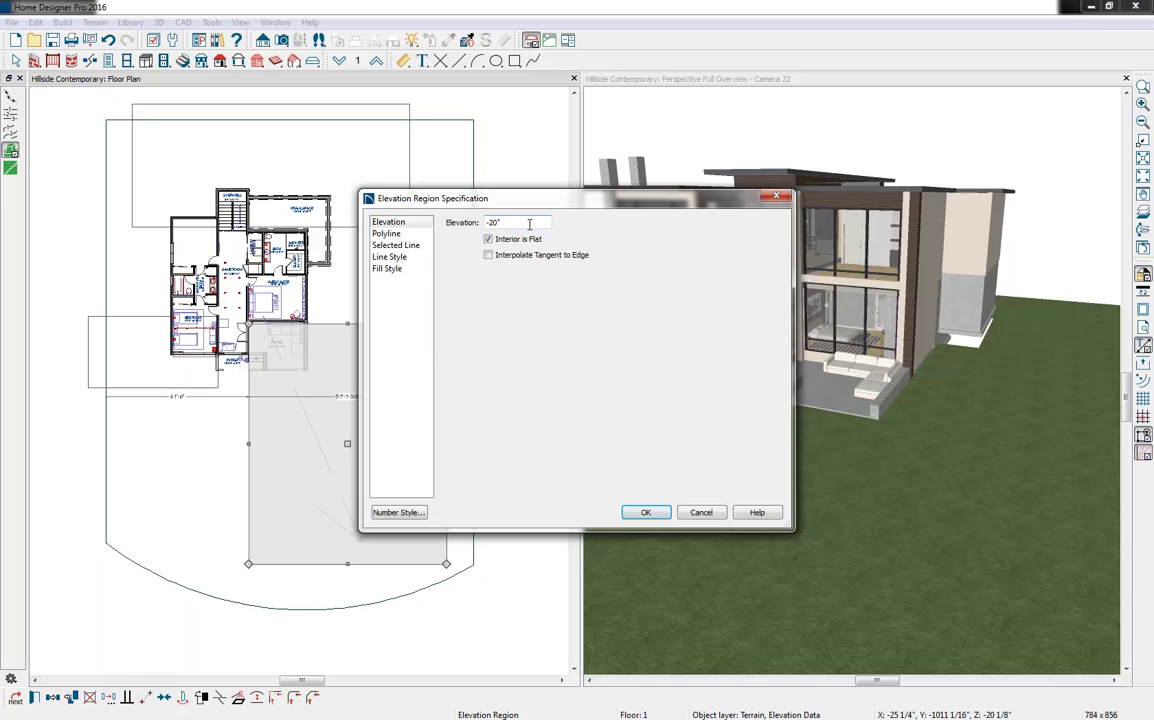
pyautogui.click(645, 514)
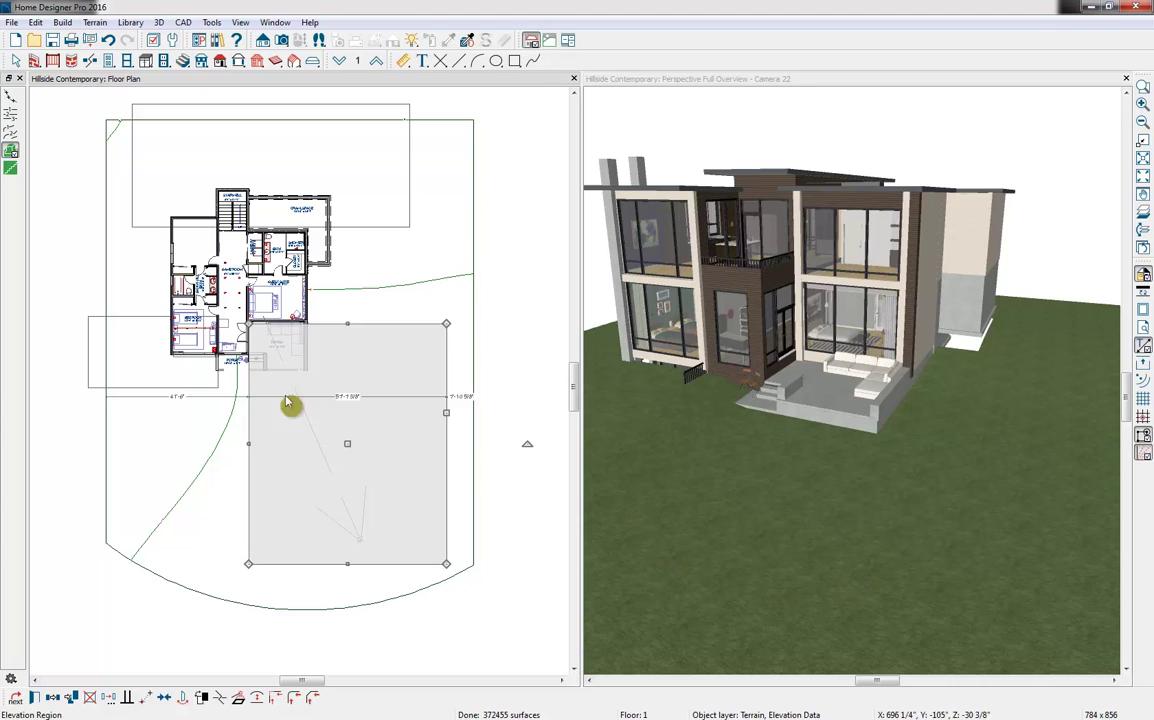
# Set the elevation of the small region beside the lower bedroom to -52".
pyautogui.click(102, 326)
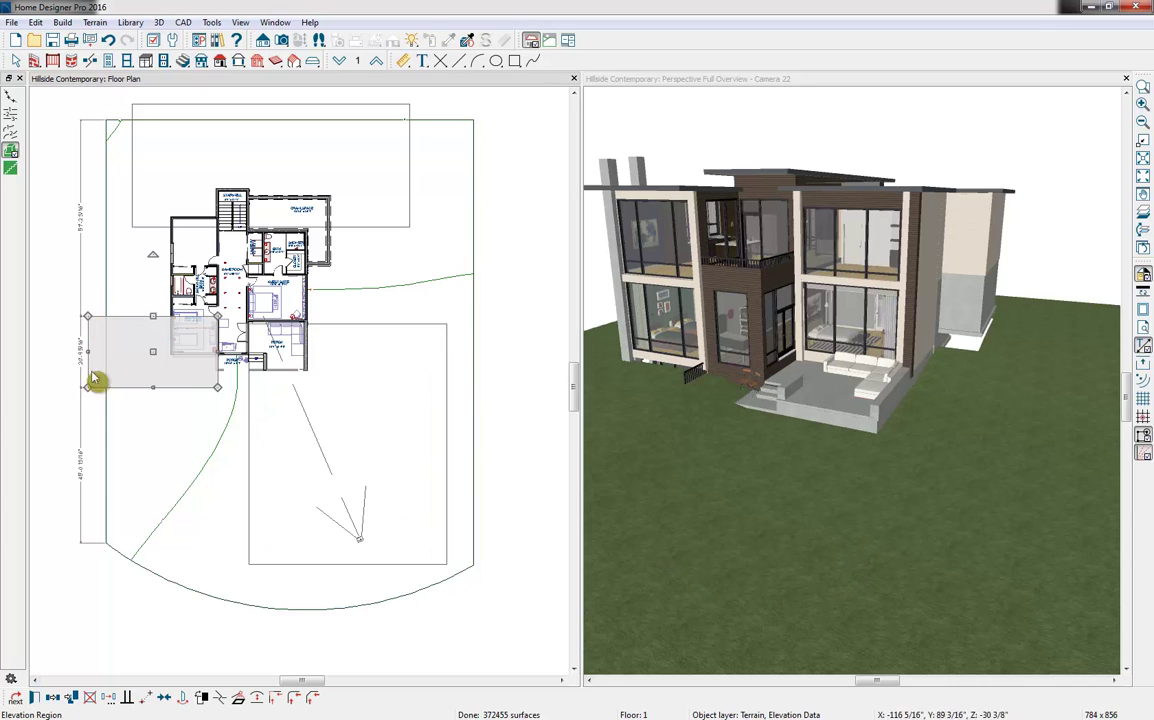
pyautogui.click(34, 697)
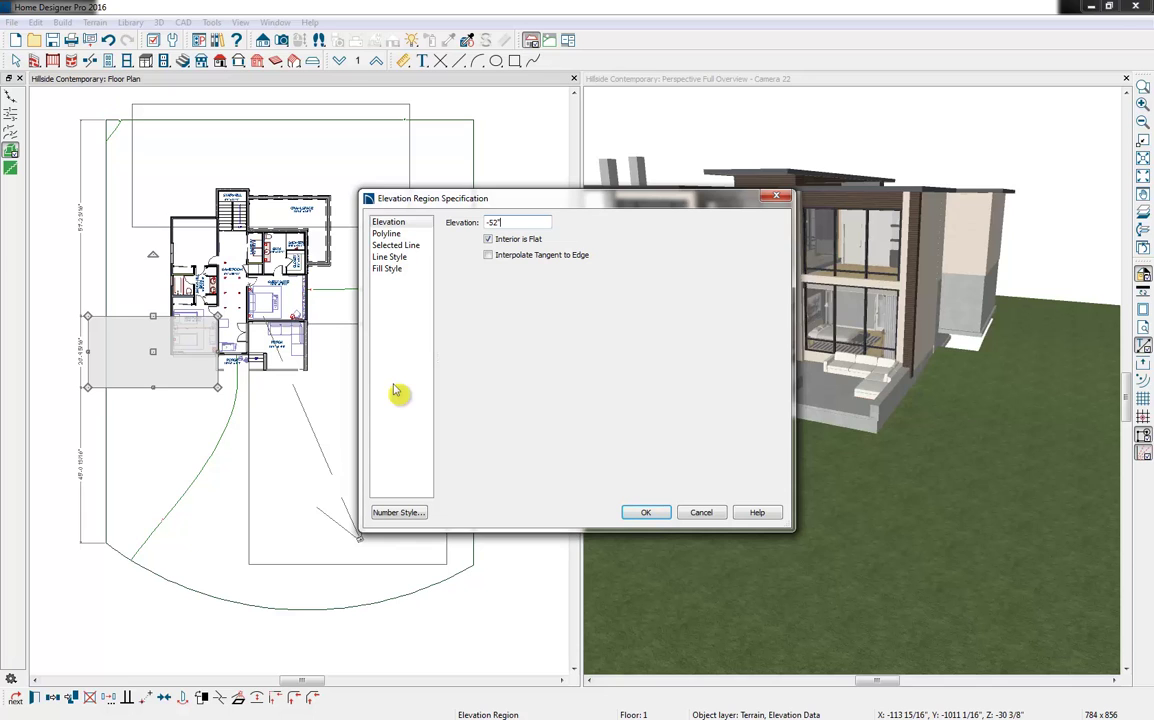
pyautogui.press('Return')
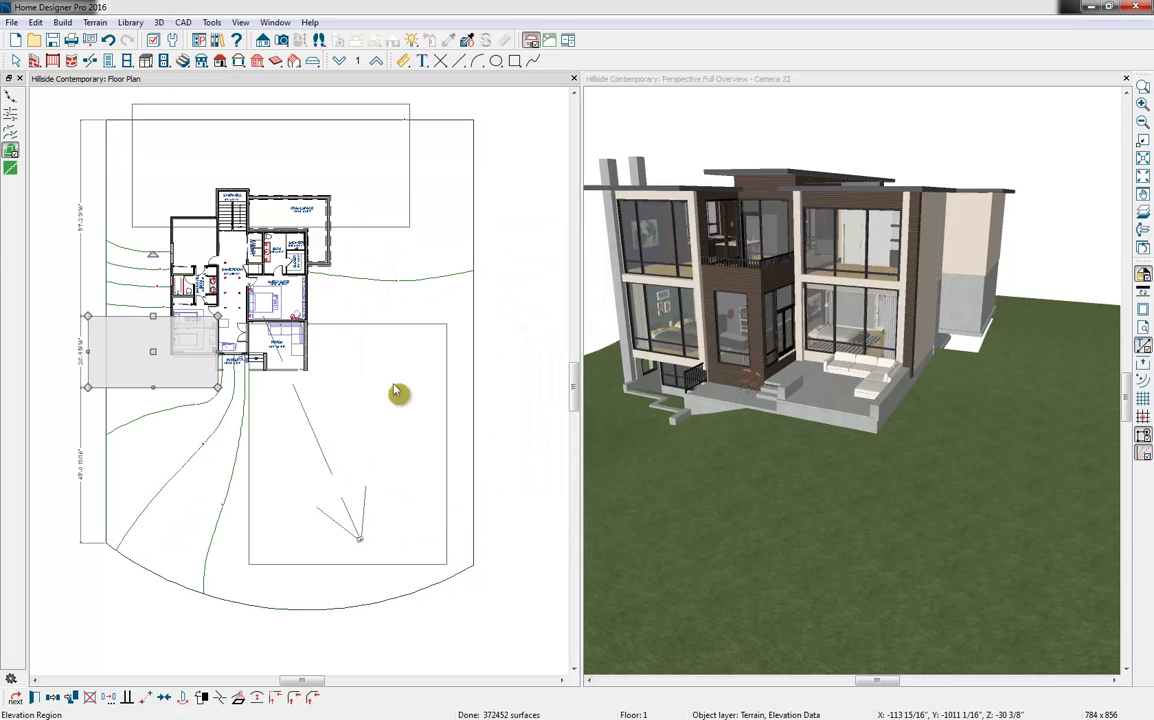
# Set the elevation of the region across the rear of the house to 140".
pyautogui.click(386, 111)
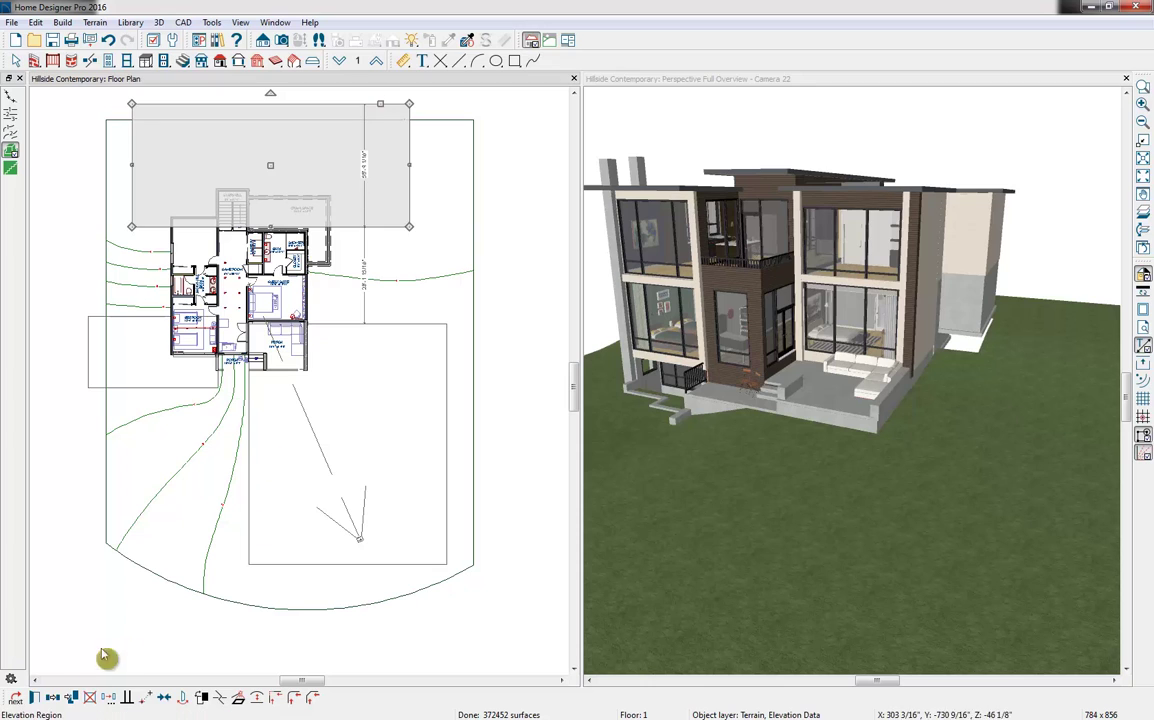
pyautogui.click(35, 698)
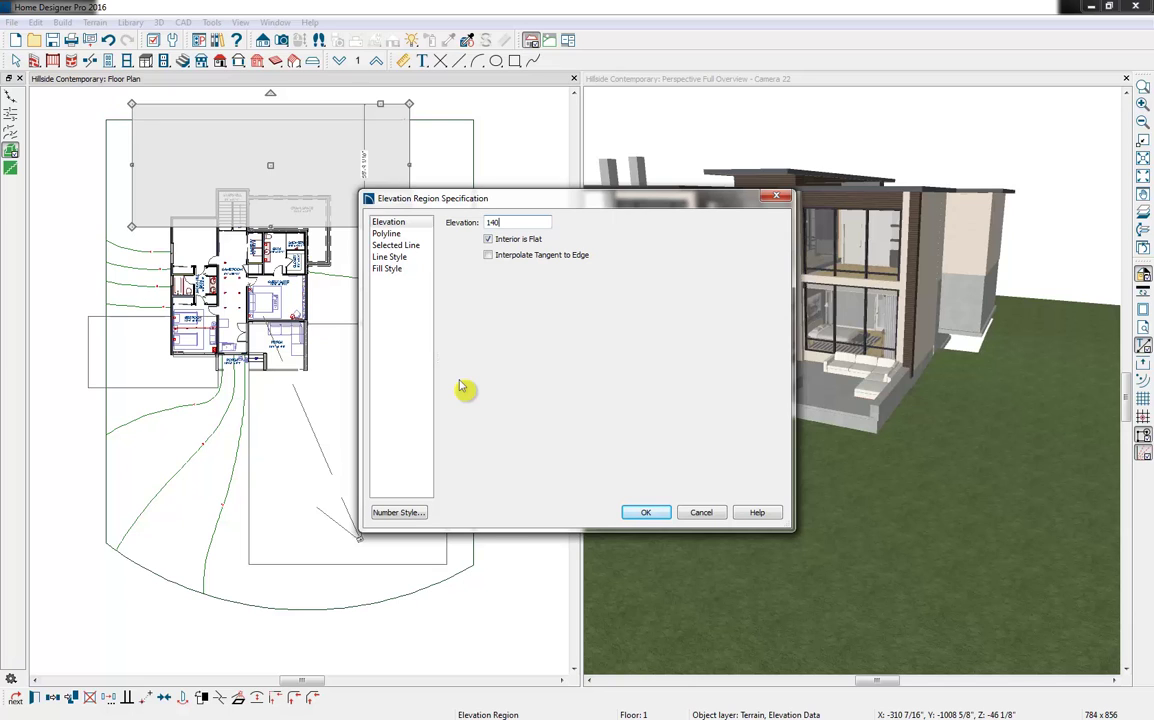
pyautogui.press('Return')
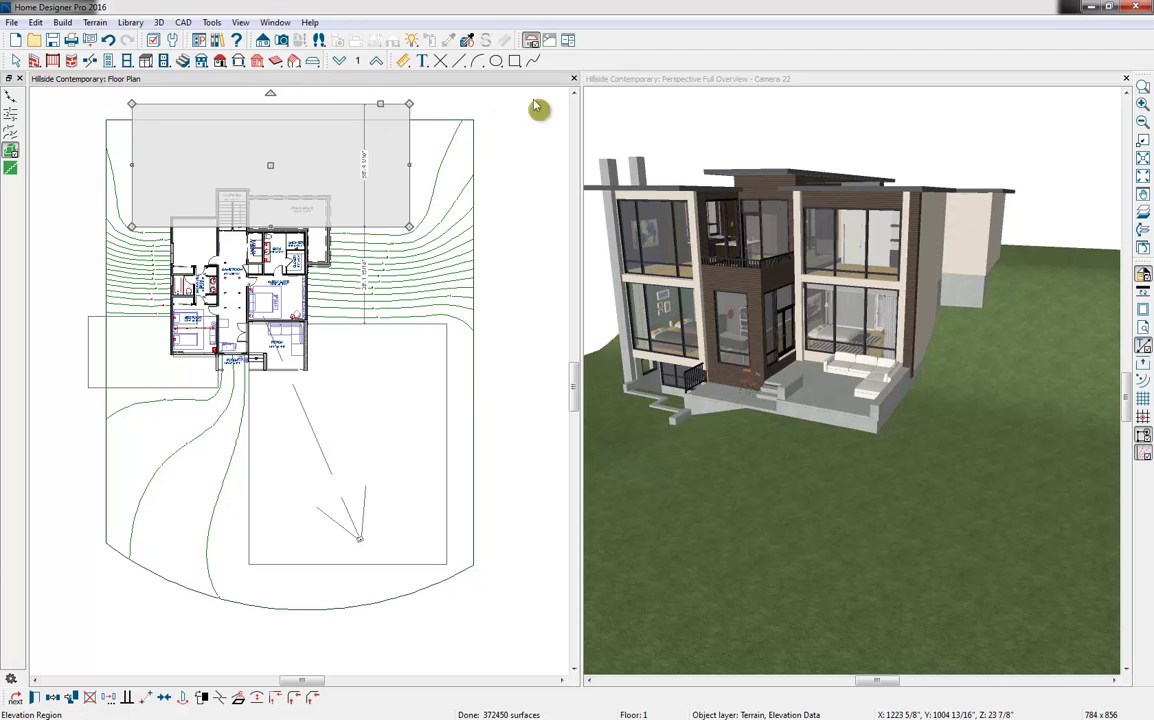
# Orbit the perspective overview around the house to examine how the sloped terrain meets the walls and foundation.
pyautogui.click(624, 91)
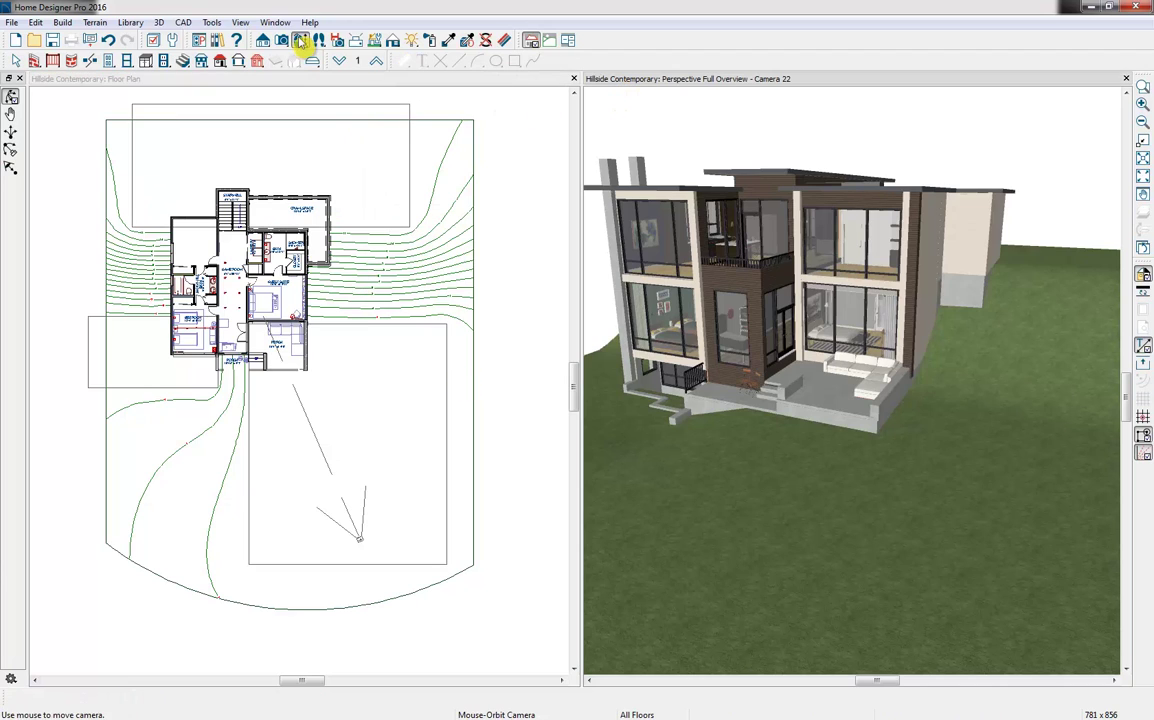
pyautogui.moveTo(928, 550); pyautogui.dragTo(912, 533)
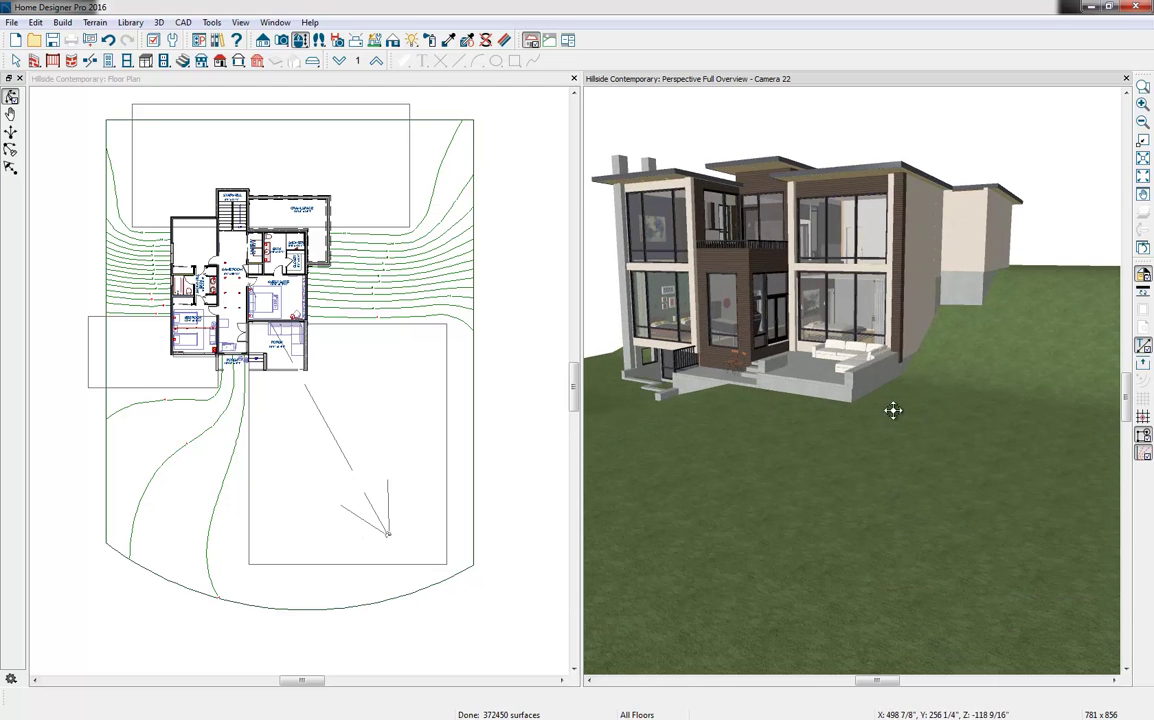
pyautogui.moveTo(1048, 383); pyautogui.dragTo(1020, 399)
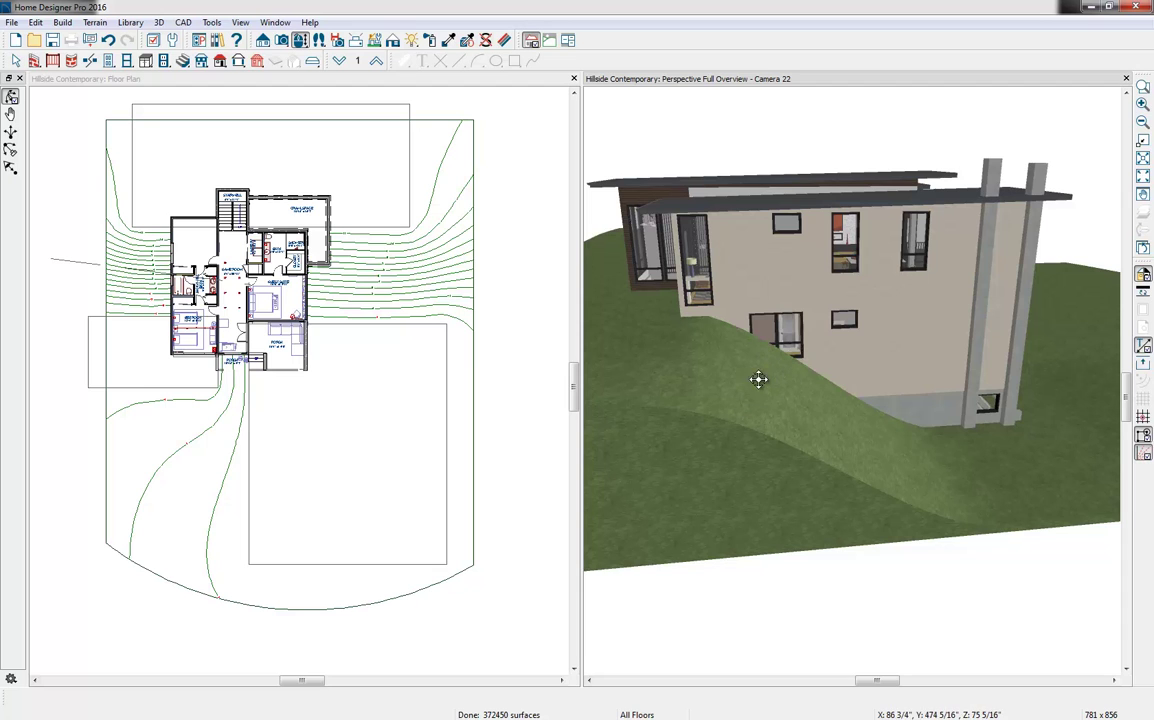
pyautogui.moveTo(1061, 470); pyautogui.dragTo(961, 459)
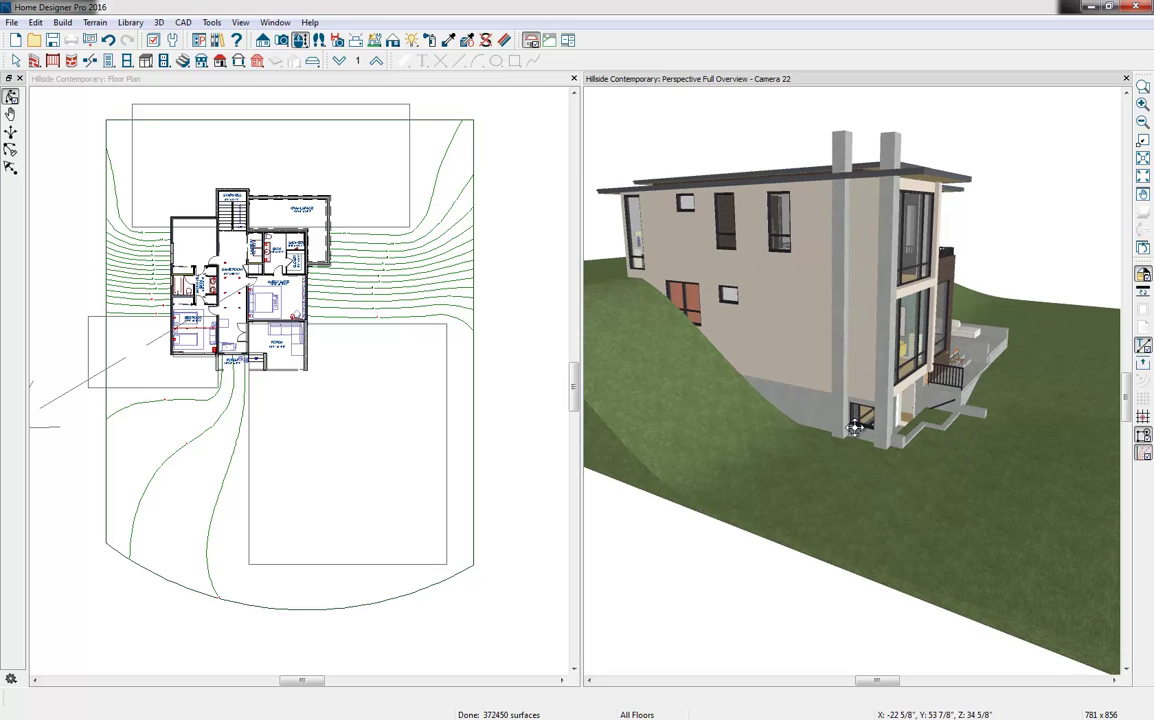
pyautogui.moveTo(1013, 440)
pyautogui.mouseDown()
pyautogui.moveTo(997, 456)
pyautogui.moveTo(981, 451)
pyautogui.mouseUp()
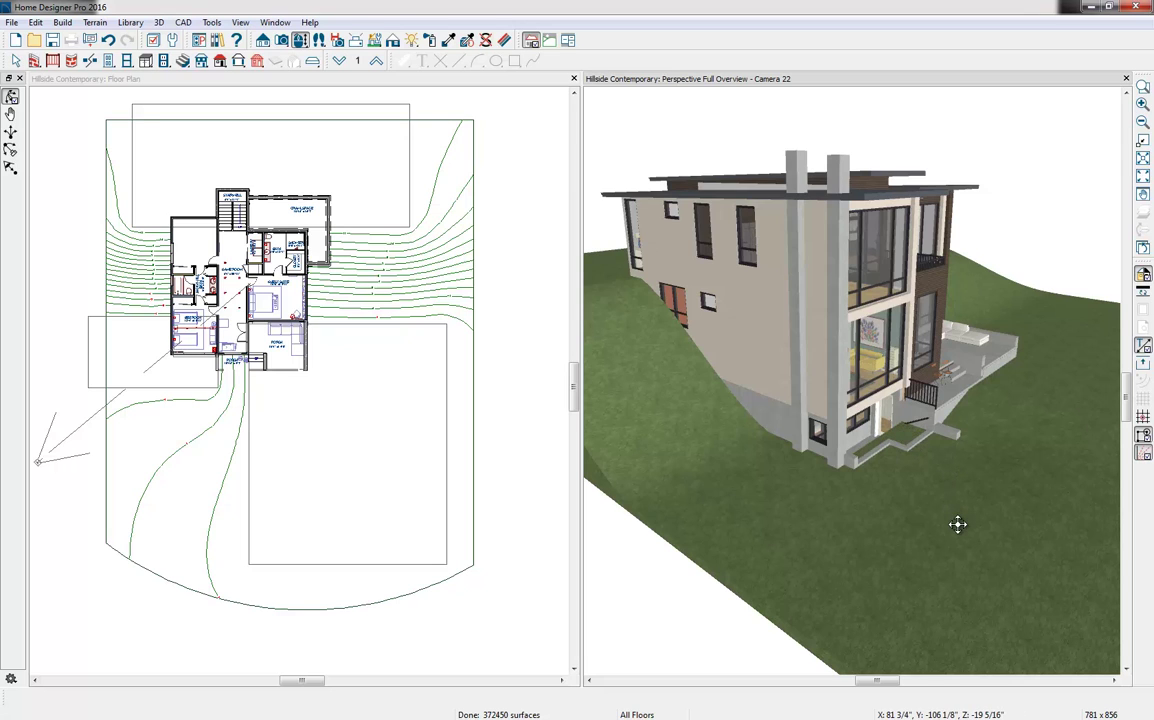
# Draw a sloping elevation line across the contours, from the terrain's side edge to the house wall beside the unlabeled room.
pyautogui.moveTo(958, 524); pyautogui.dragTo(885, 507)
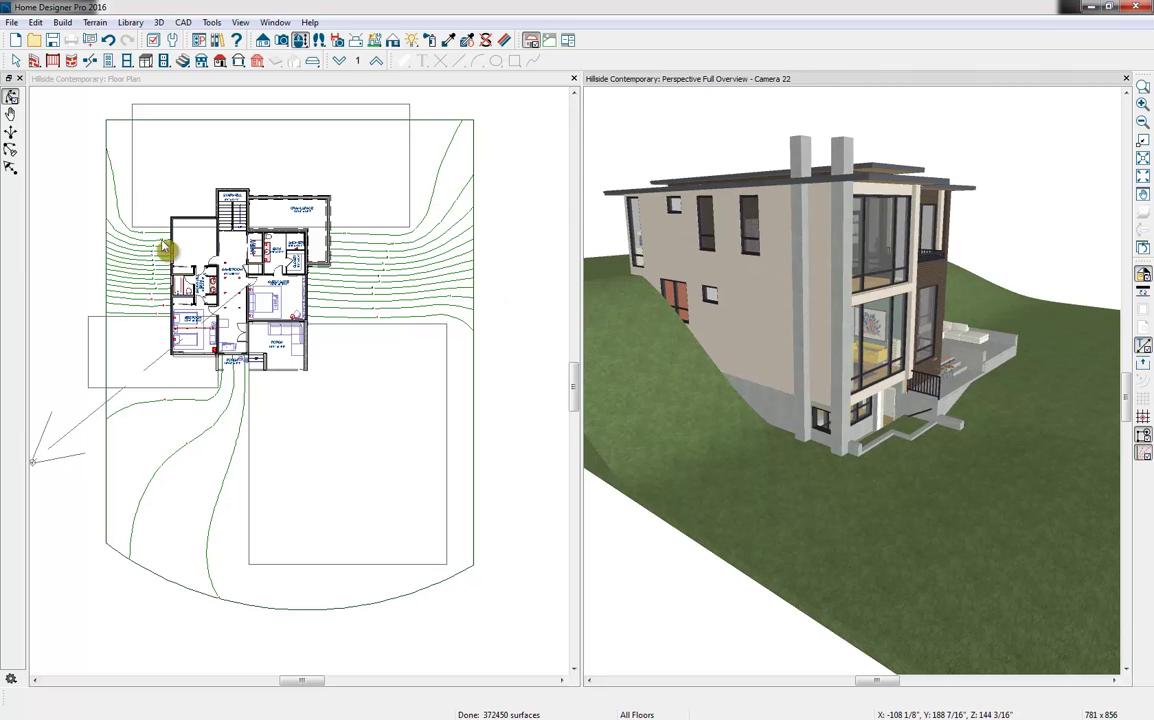
pyautogui.click(129, 241)
pyautogui.scroll(8, 129, 241)
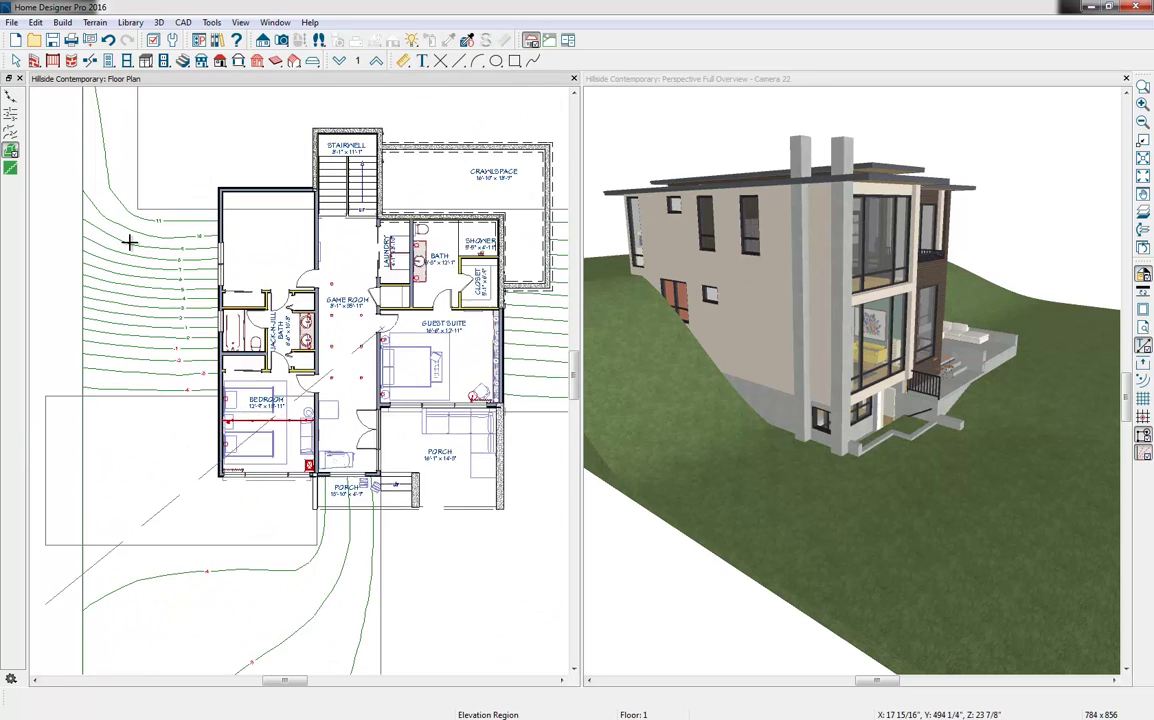
pyautogui.scroll(-1, 129, 241)
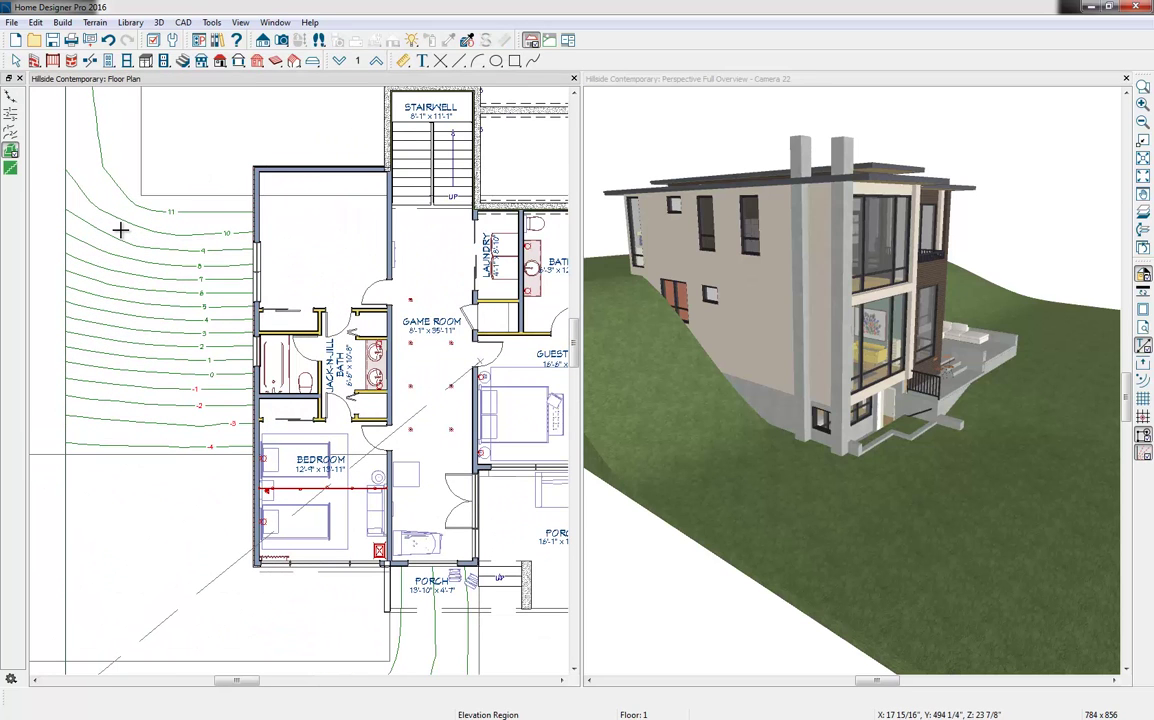
pyautogui.click(10, 115)
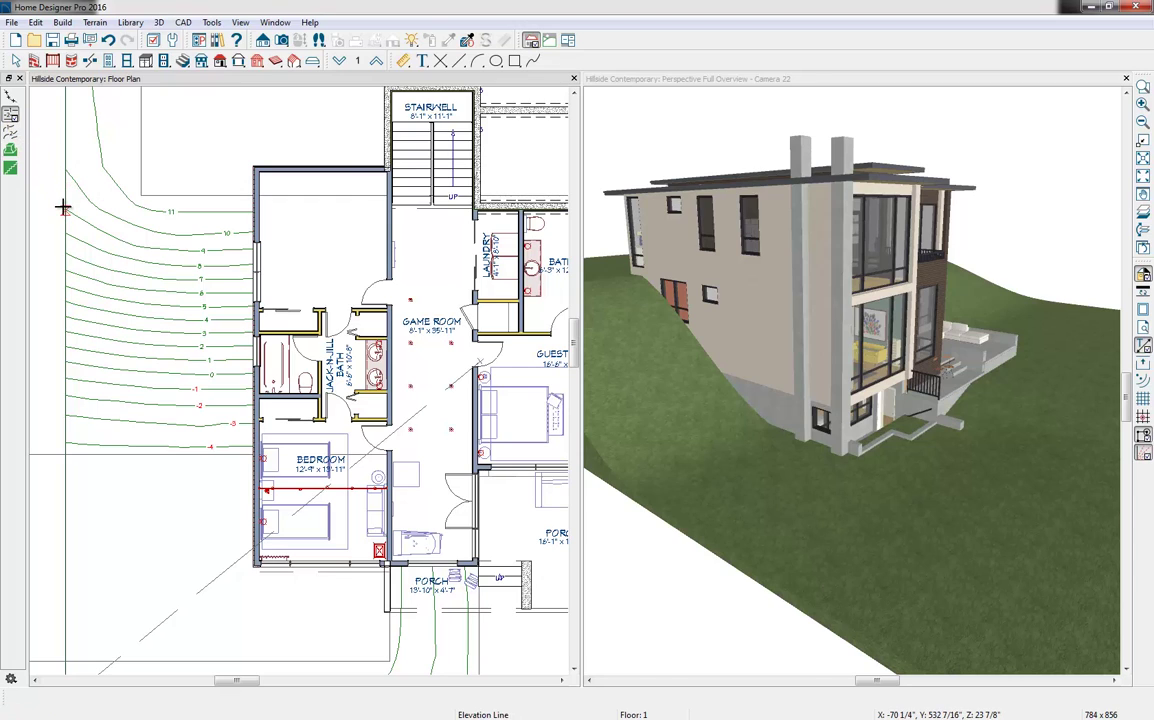
pyautogui.moveTo(57, 197); pyautogui.dragTo(255, 246)
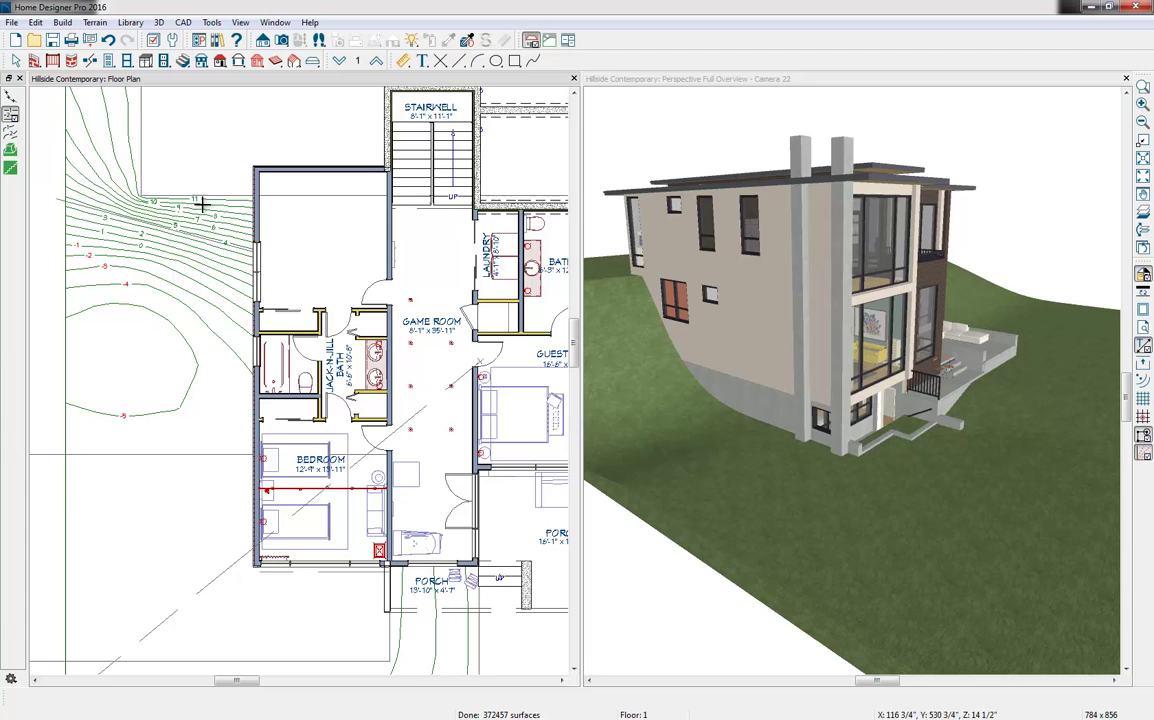
# Pull the front edge of the rear elevation region back until it lines up with the house's rear wall.
pyautogui.click(148, 196)
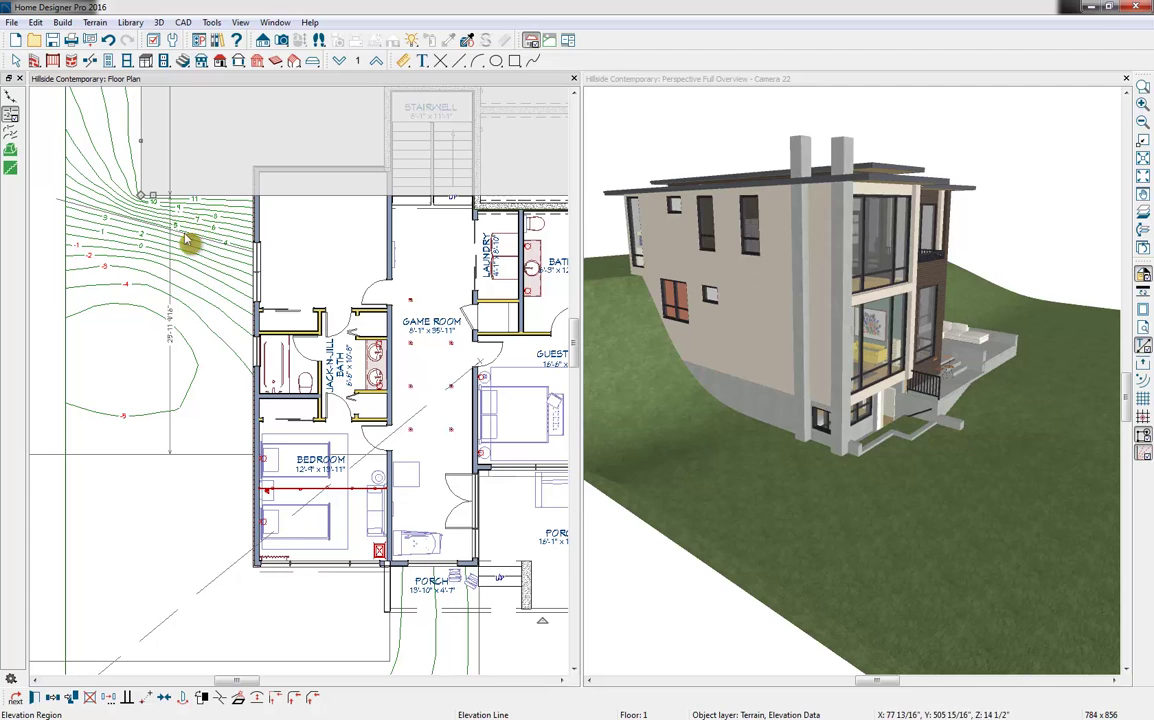
pyautogui.moveTo(152, 197); pyautogui.dragTo(155, 170)
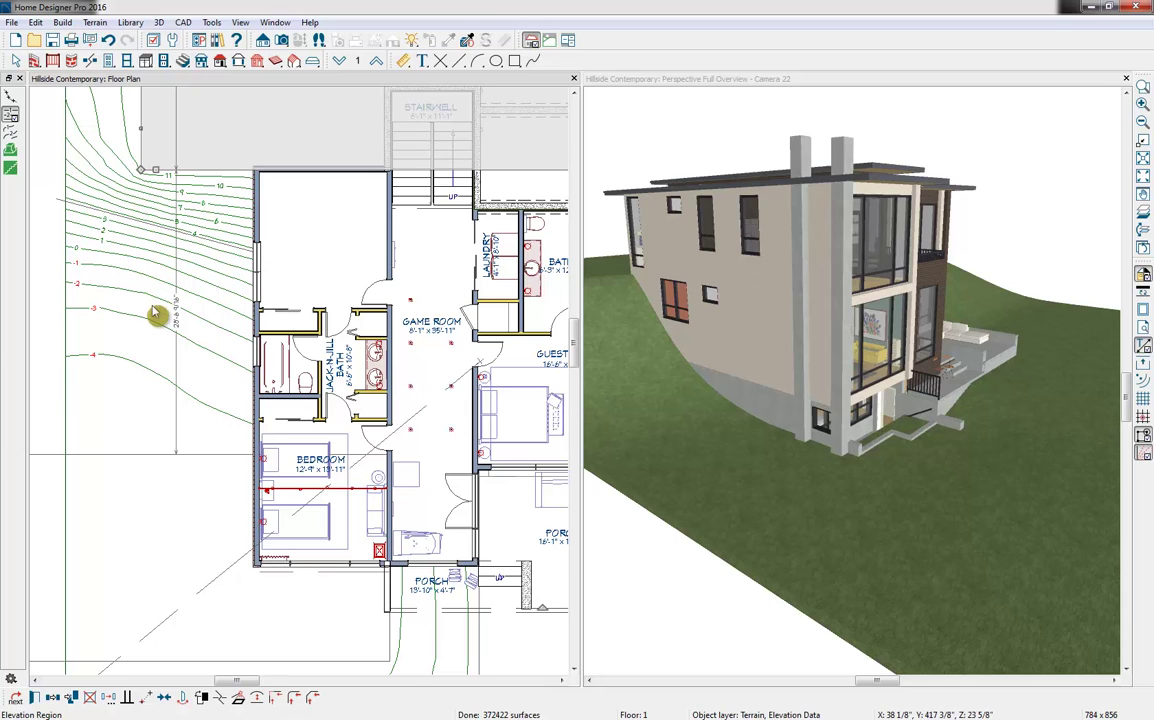
pyautogui.click(152, 467)
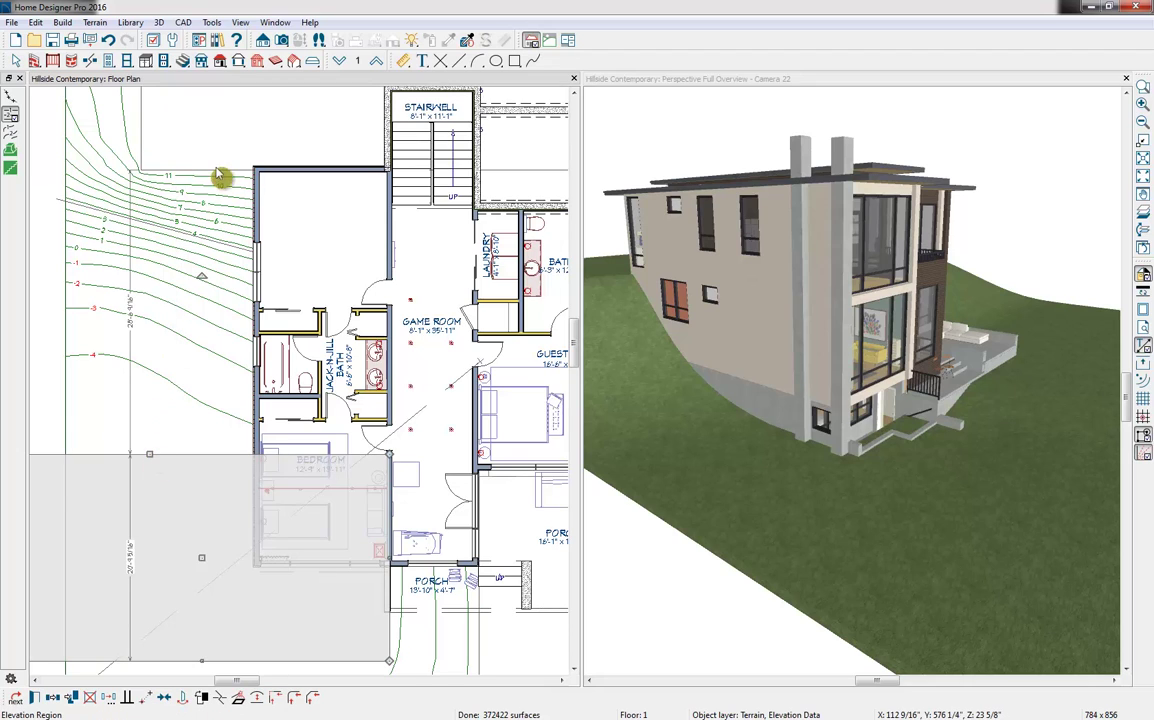
pyautogui.click(215, 166)
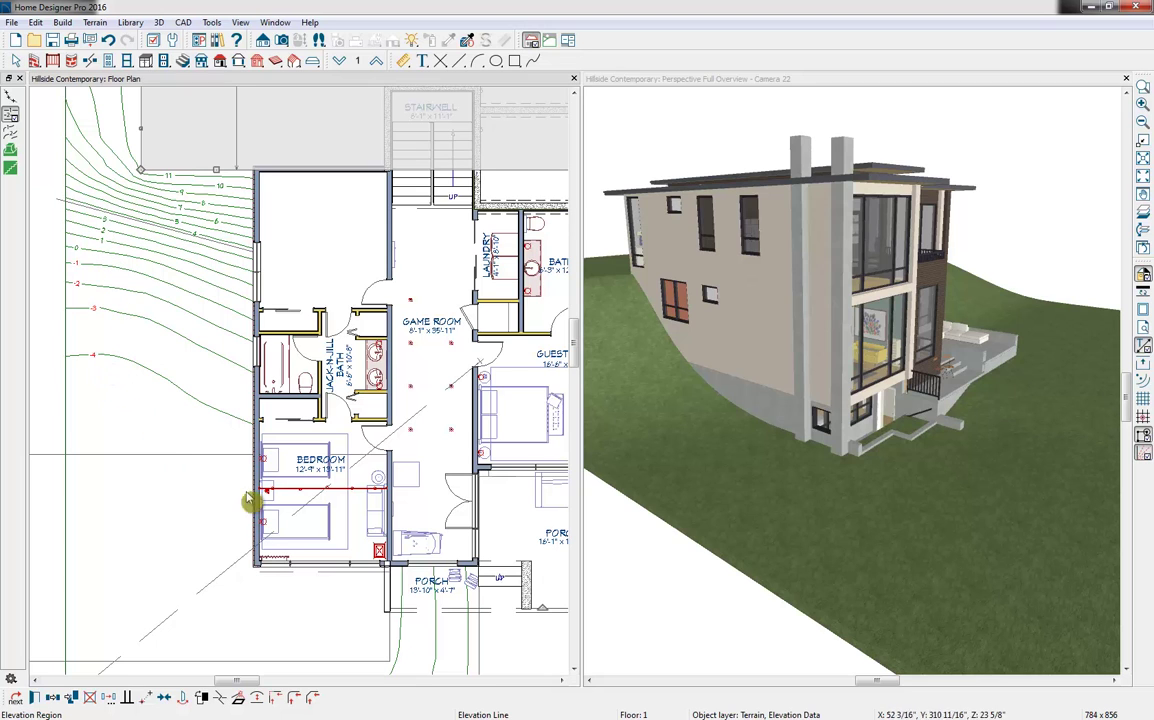
# Turn on the reference floor display and set Foundation as the reference floor for the 1st Floor.
pyautogui.moveTo(409, 528); pyautogui.dragTo(385, 420, button='middle')
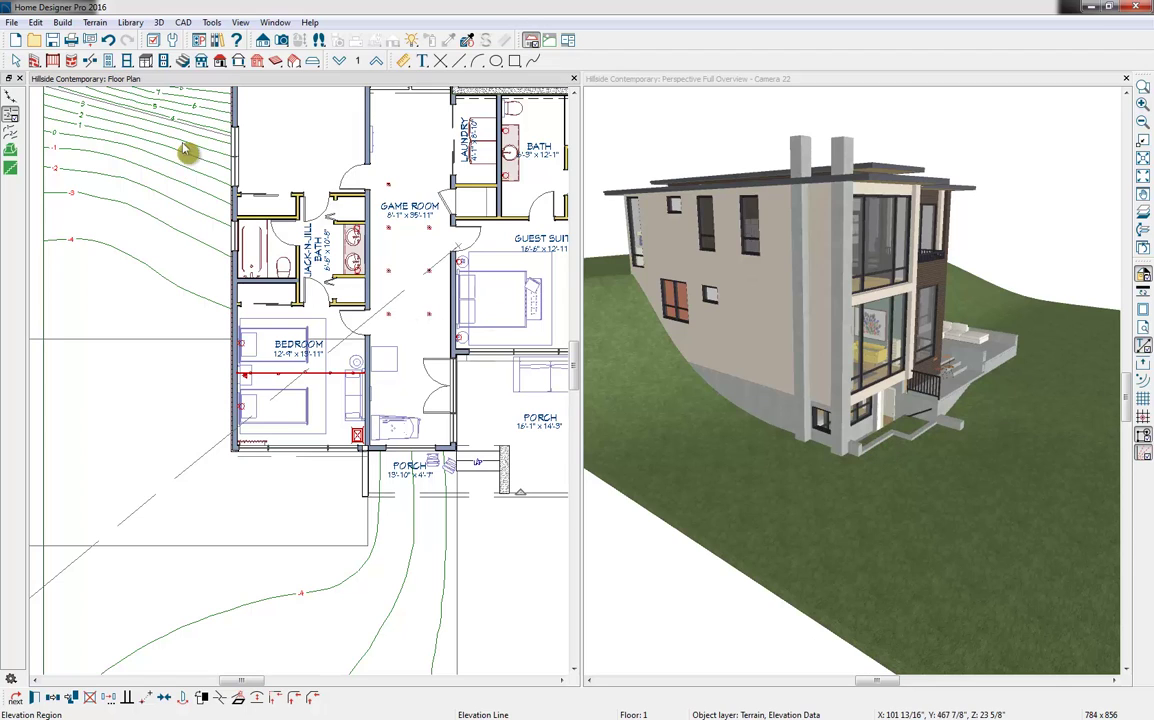
pyautogui.click(212, 22)
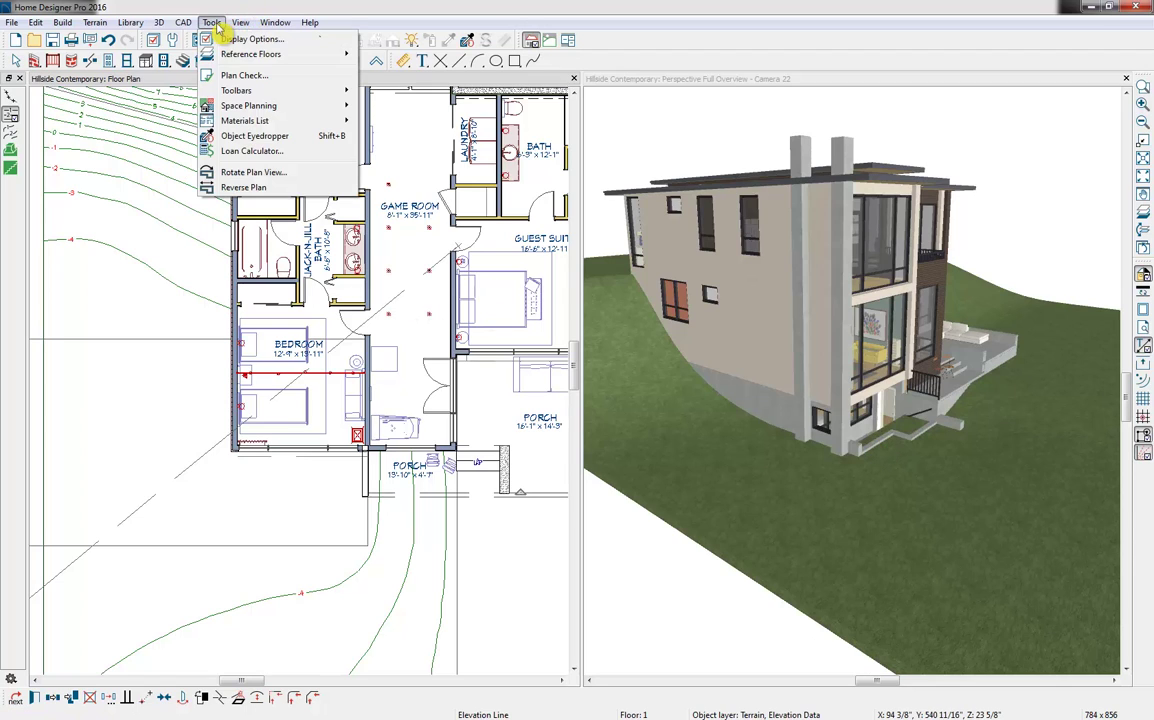
pyautogui.moveTo(225, 55)
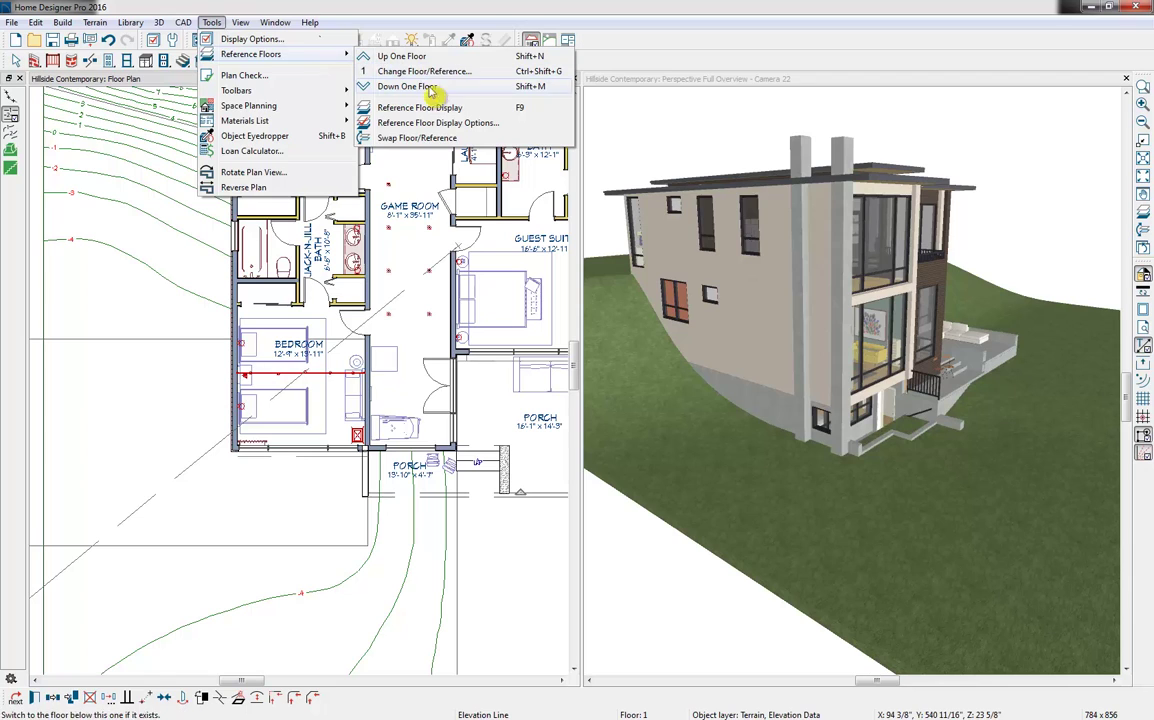
pyautogui.click(526, 110)
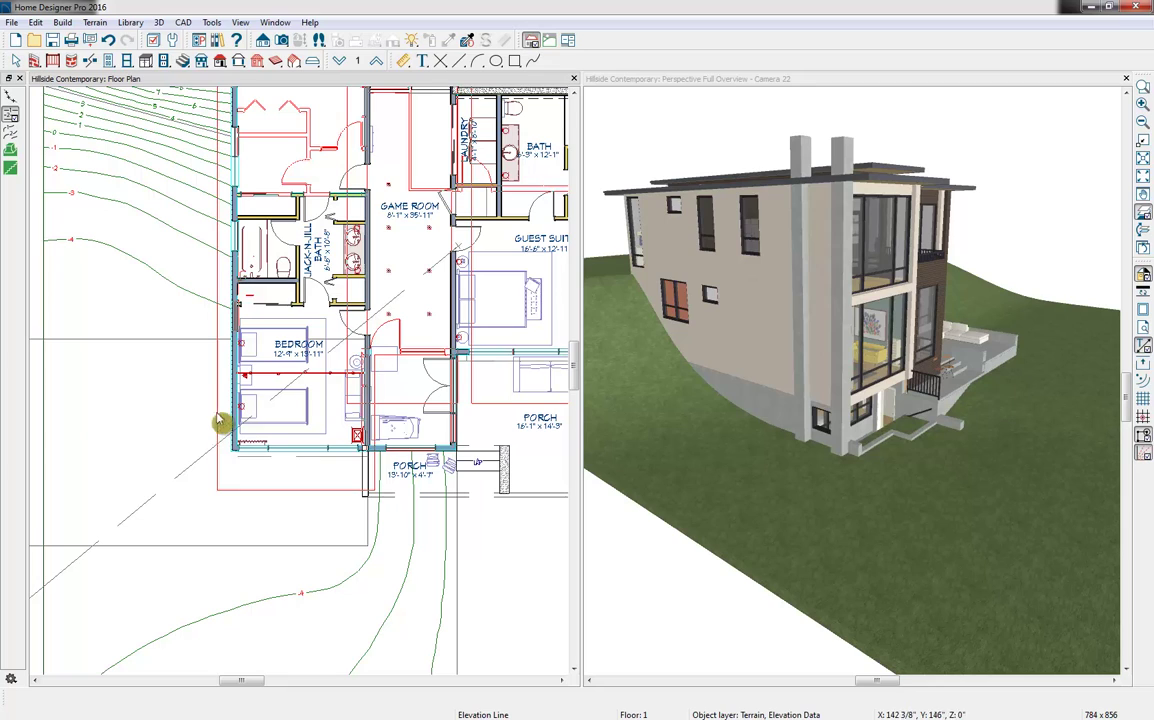
pyautogui.click(358, 62)
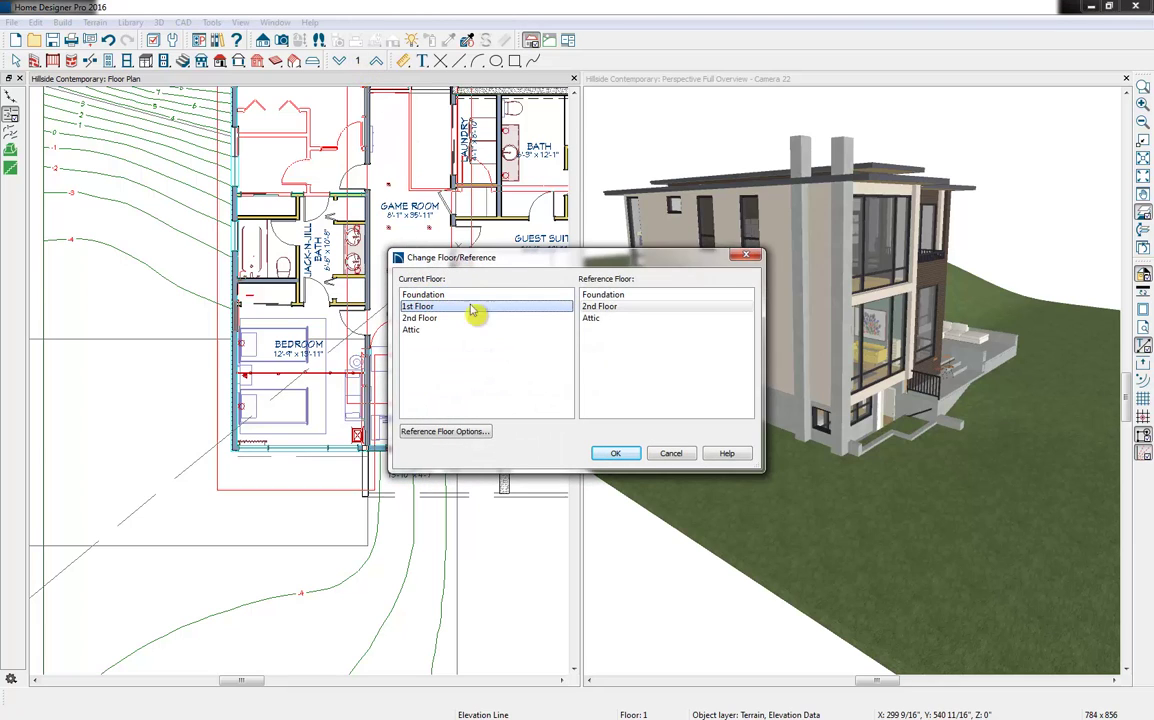
pyautogui.click(607, 298)
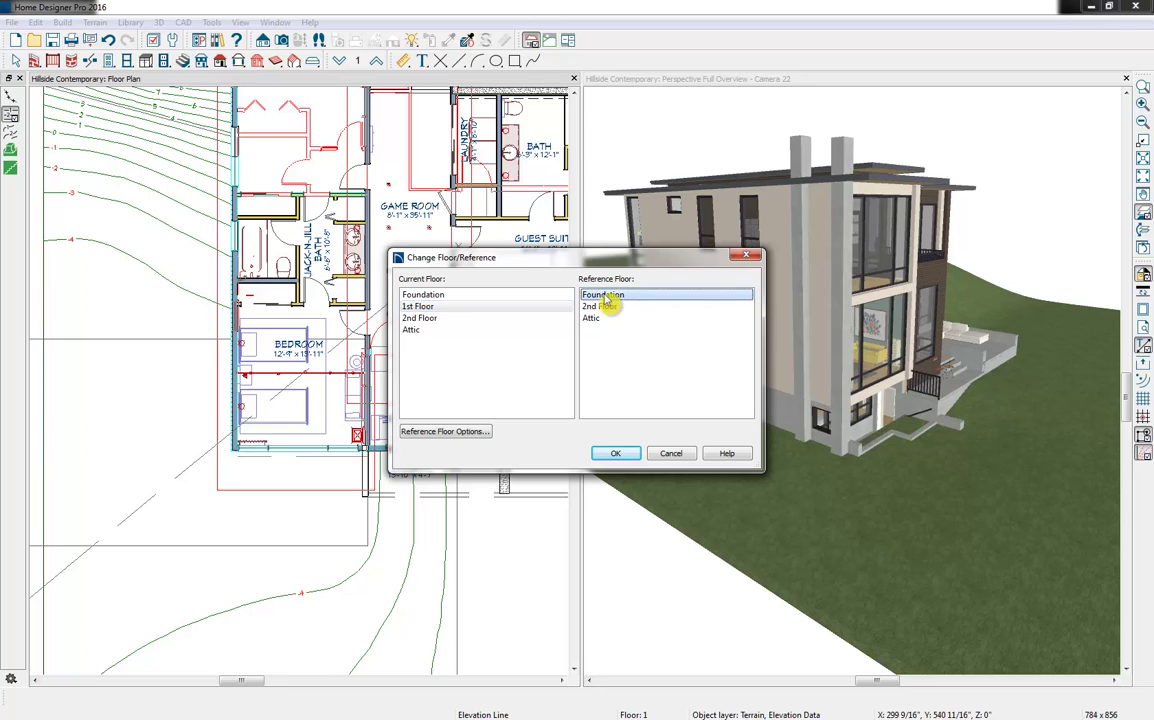
pyautogui.click(622, 454)
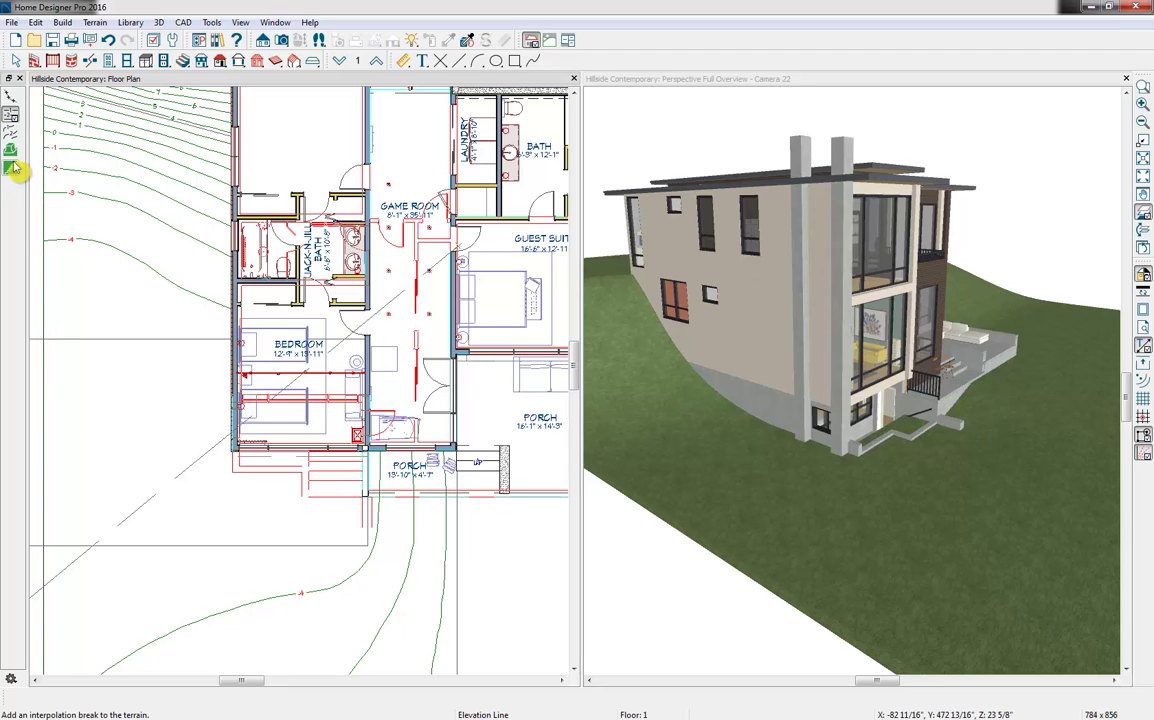
# Switch to the terrain toolbar configuration and draw a rectangular terrain hole, about 12'-6" by 4'-5", over the stepped foundation in front of the bedroom.
pyautogui.click(94, 23)
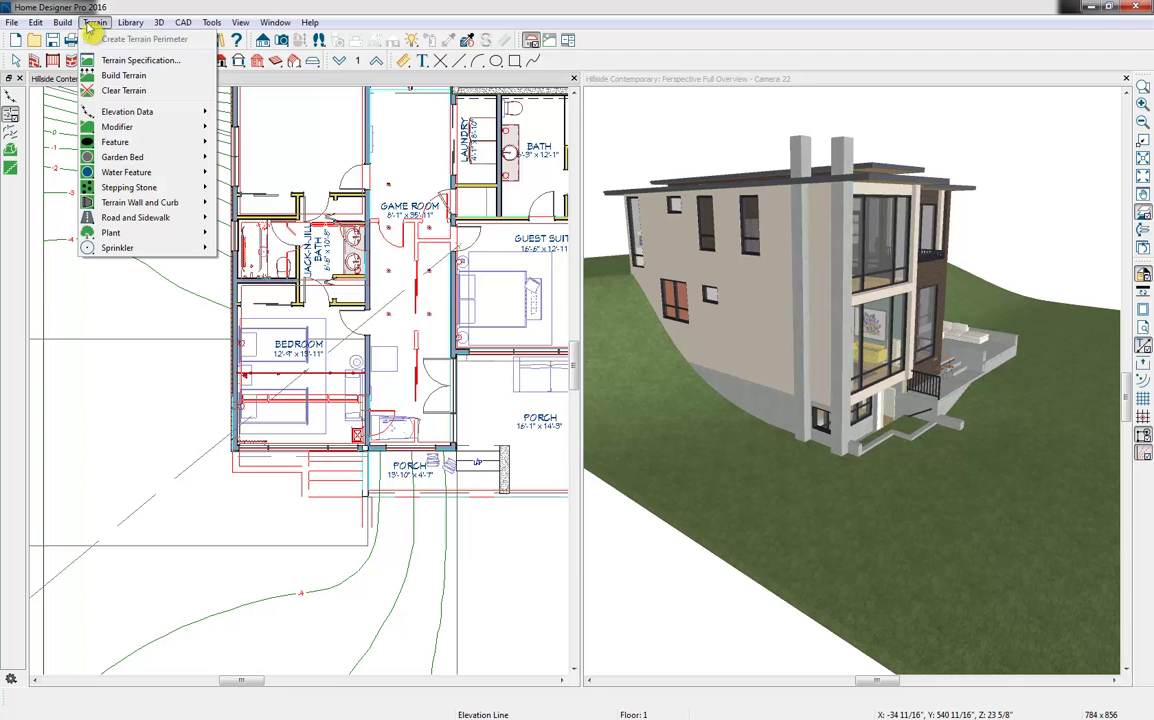
pyautogui.click(93, 24)
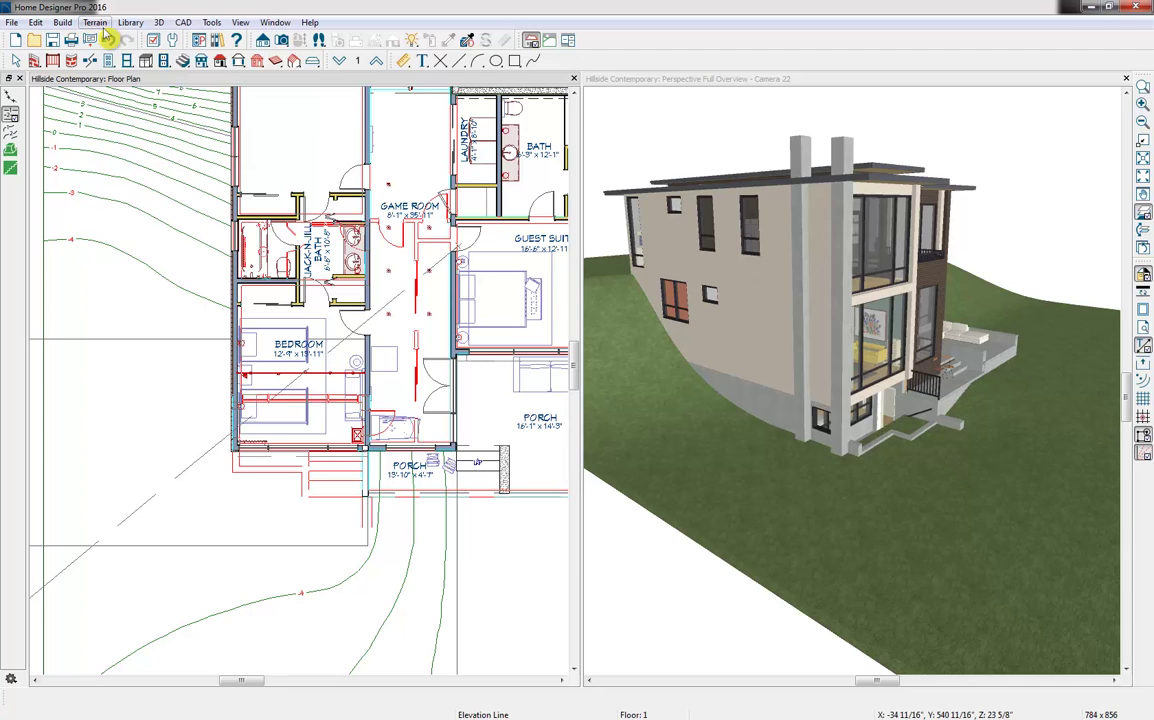
pyautogui.click(553, 41)
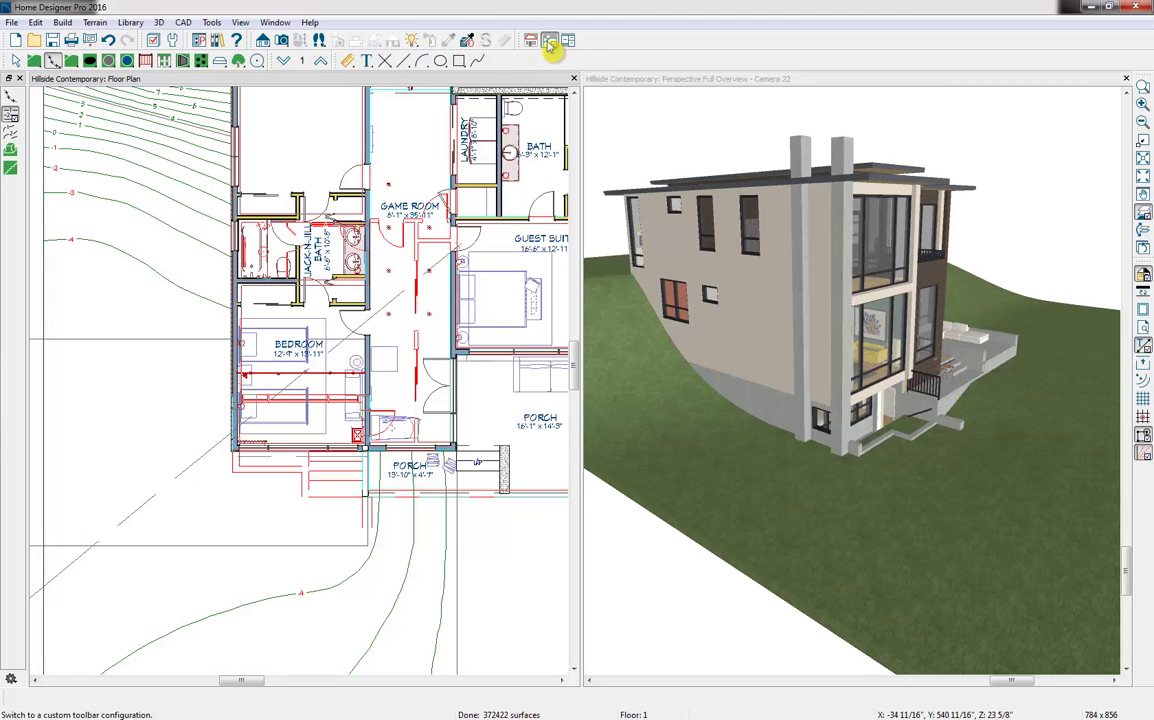
pyautogui.click(90, 62)
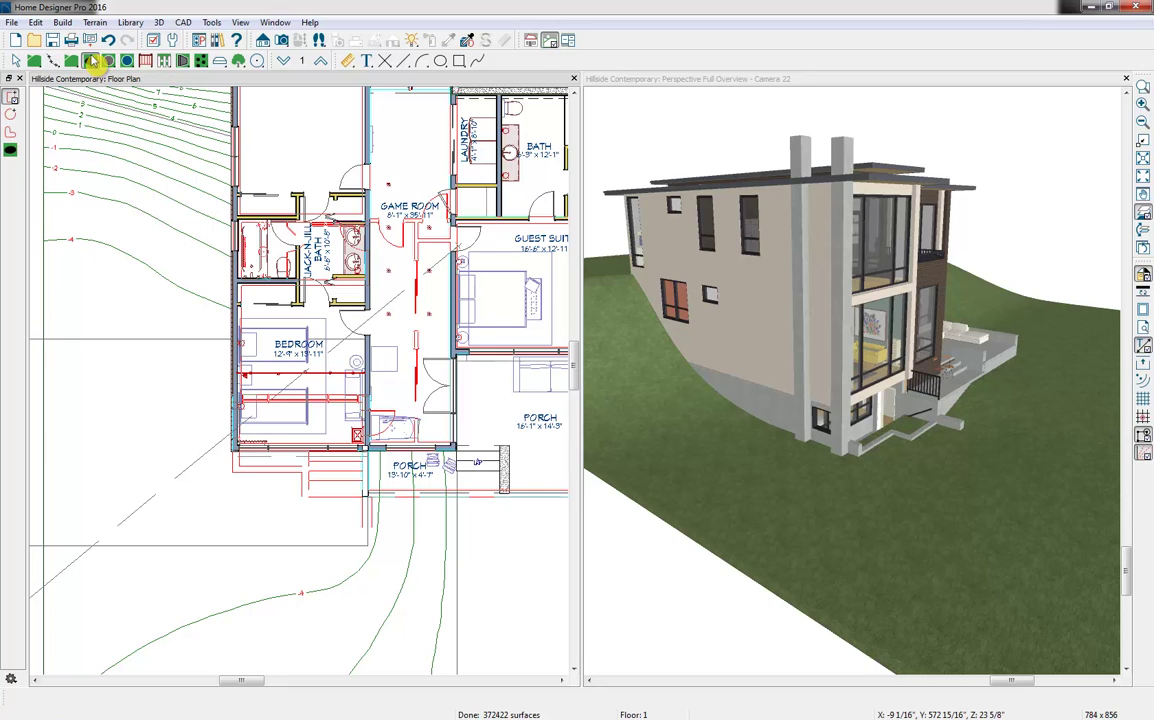
pyautogui.click(10, 152)
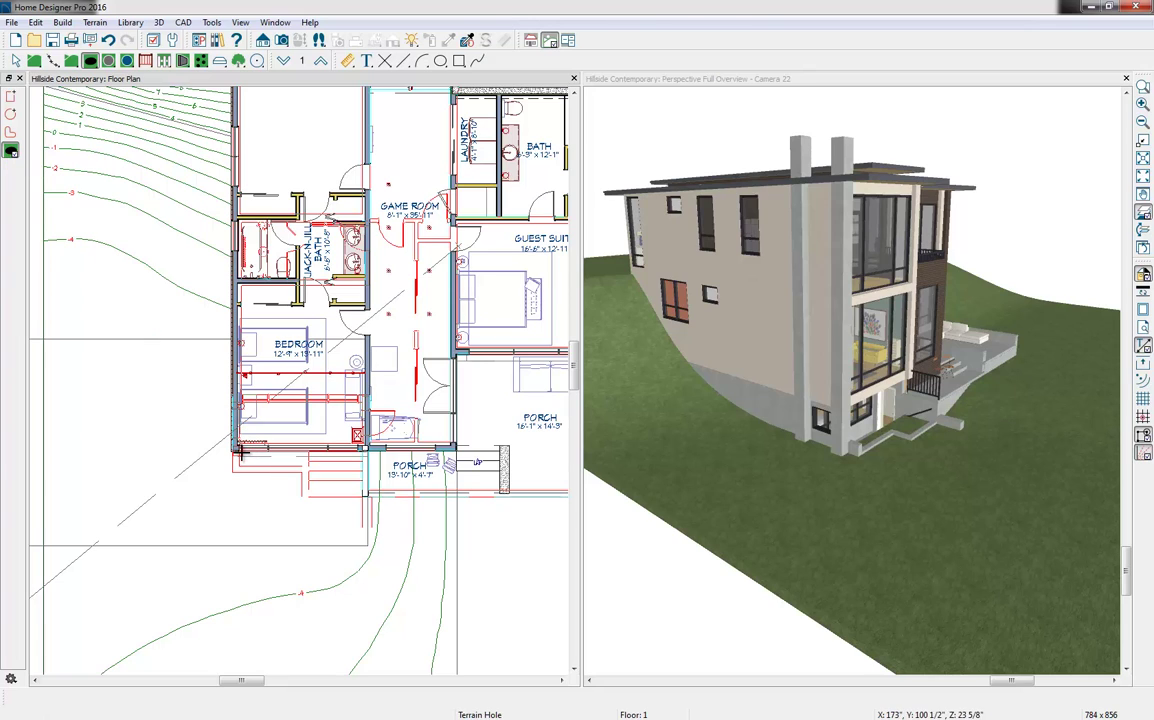
pyautogui.moveTo(238, 452); pyautogui.dragTo(362, 495)
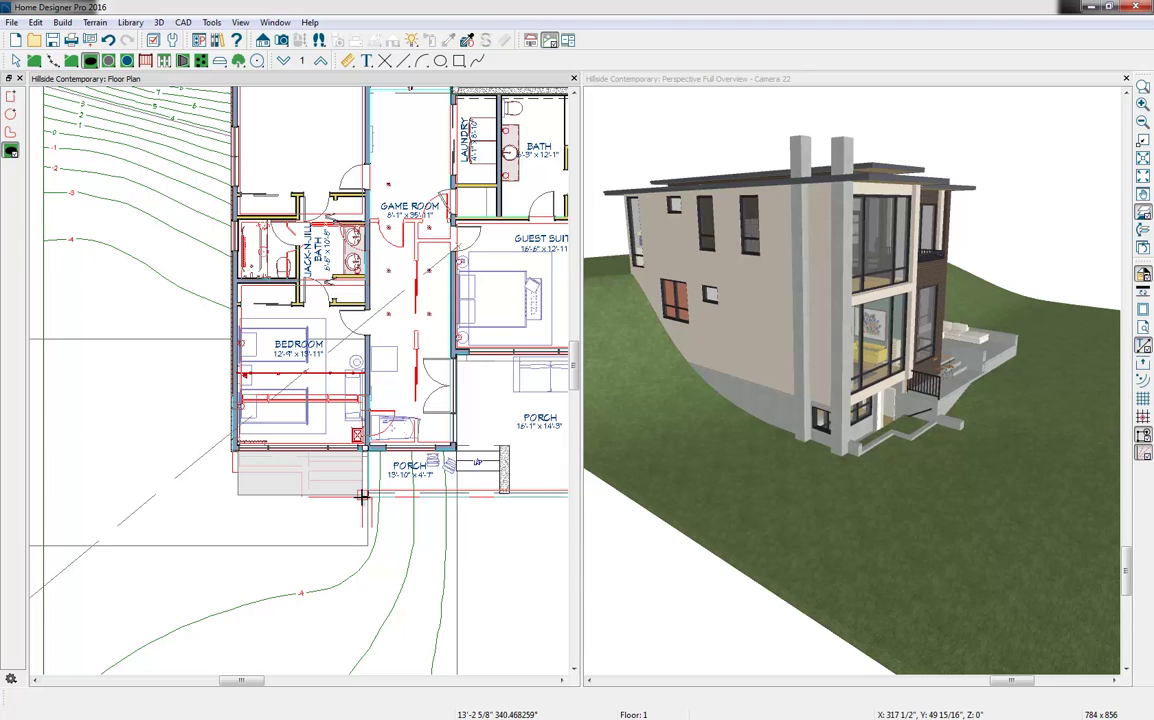
pyautogui.moveTo(362, 495); pyautogui.dragTo(362, 495)
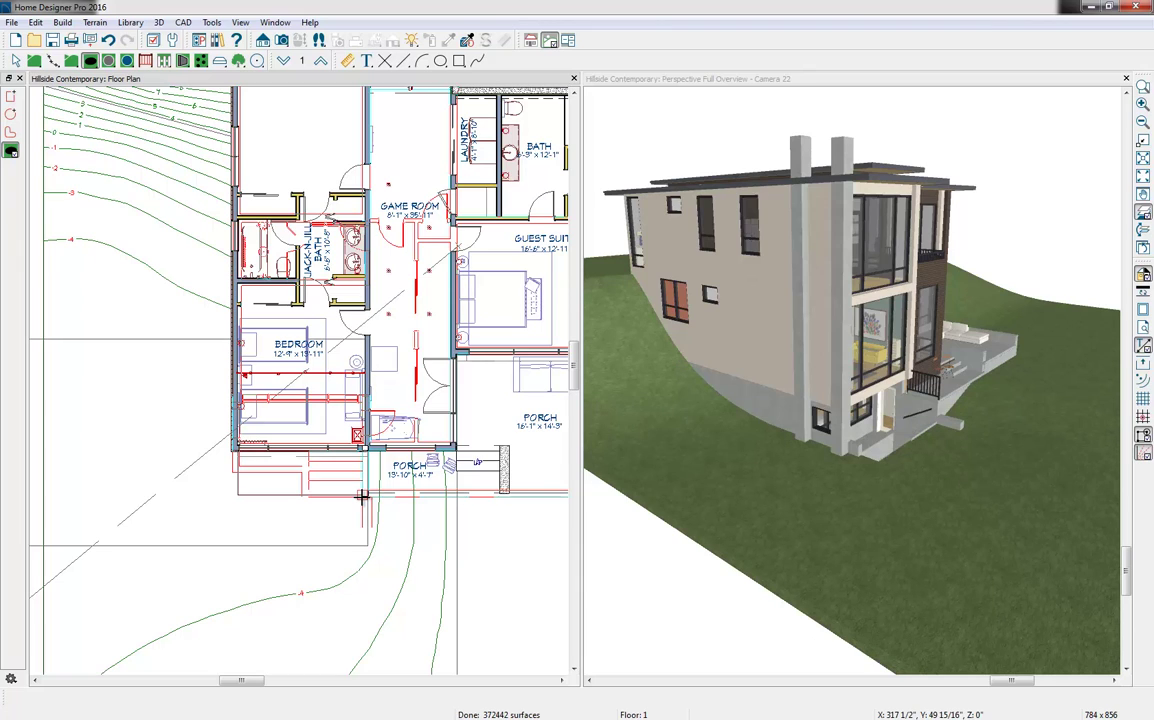
# Break the terrain hole's outer edge near its middle and pull the far half inward, making an L shape that follows the foundation.
pyautogui.click(284, 496)
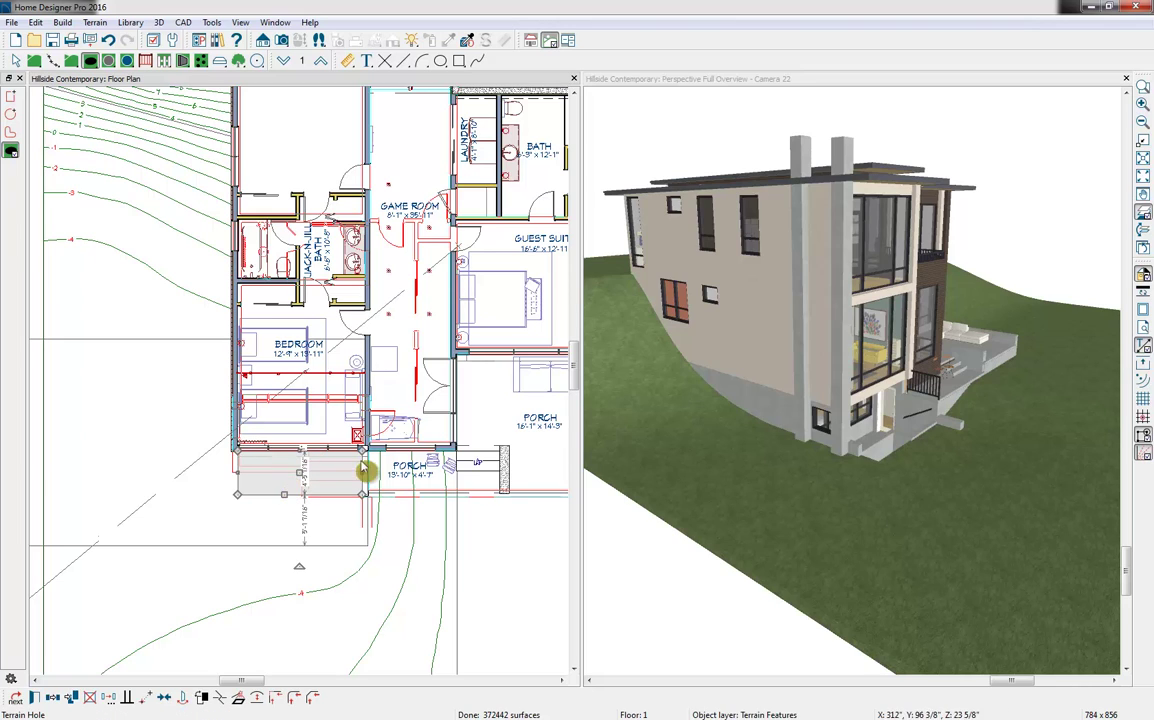
pyautogui.click(220, 698)
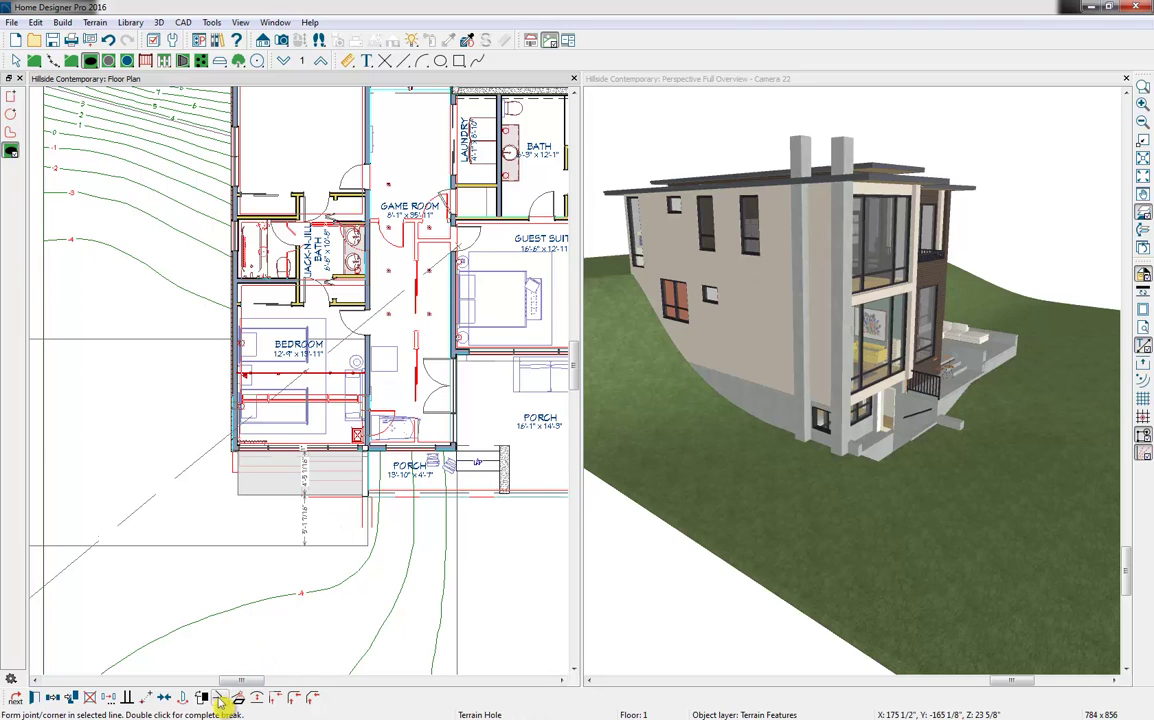
pyautogui.click(307, 505)
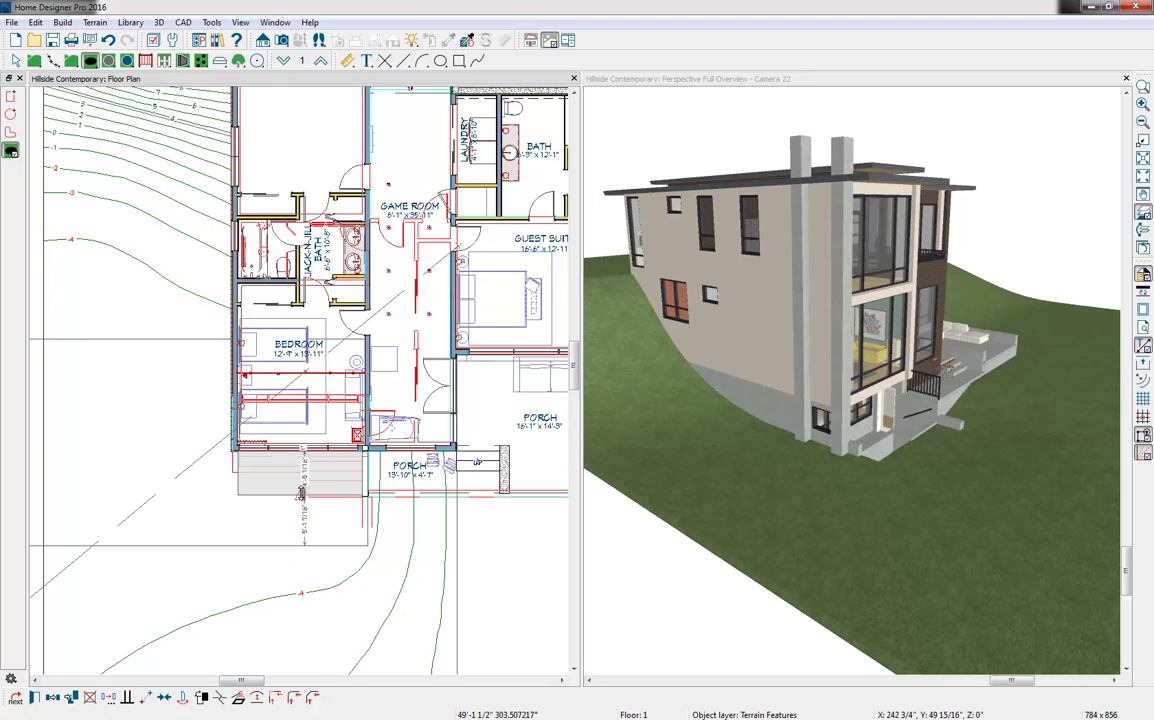
pyautogui.click(304, 503)
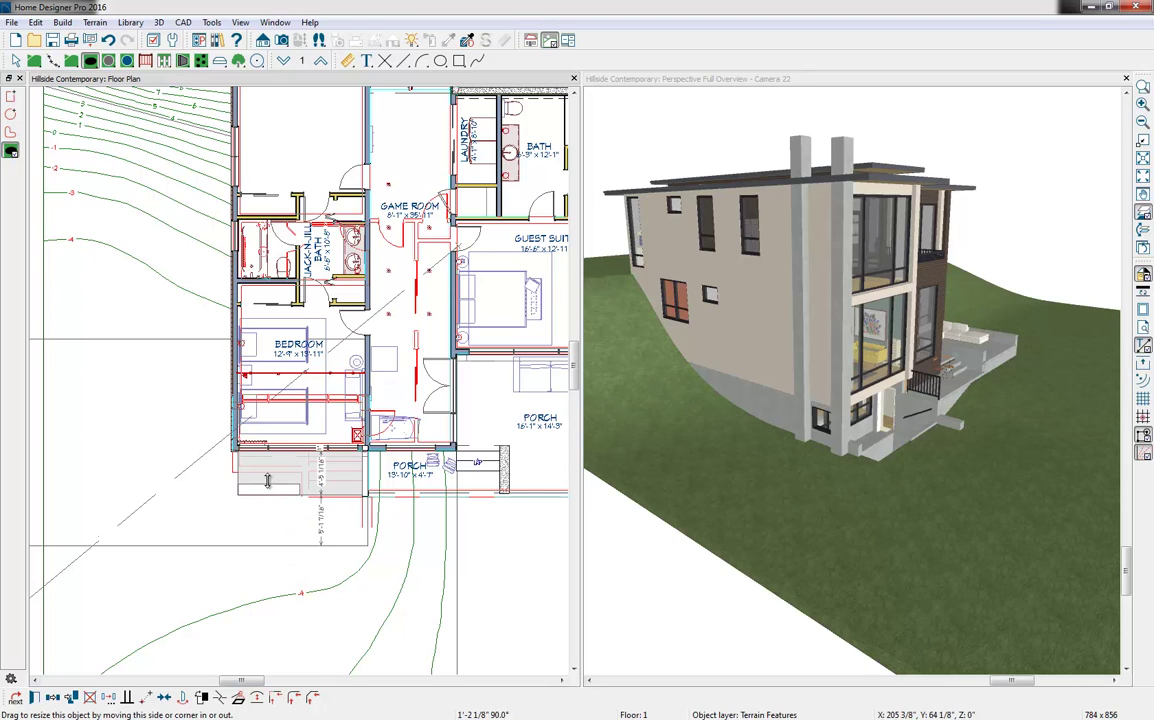
pyautogui.moveTo(268, 475); pyautogui.dragTo(302, 484)
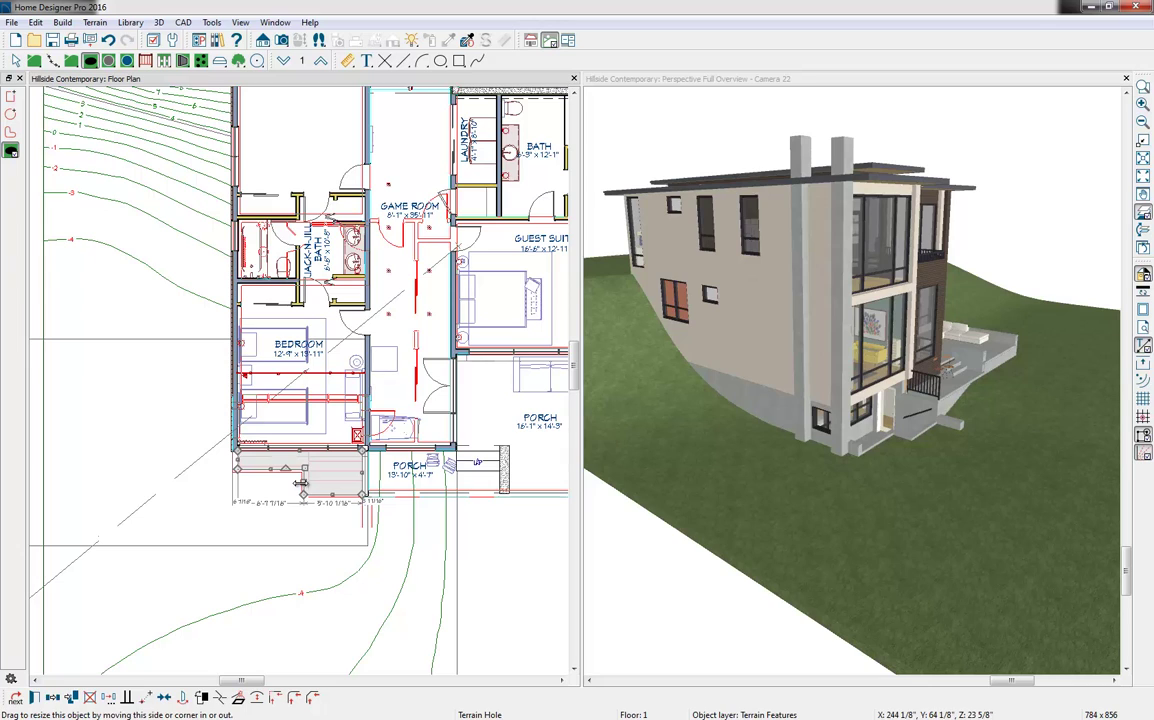
# Turn off the reference floor display and switch the floor plan up to floor 2.
pyautogui.moveTo(211, 185); pyautogui.dragTo(148, 260, button='middle')
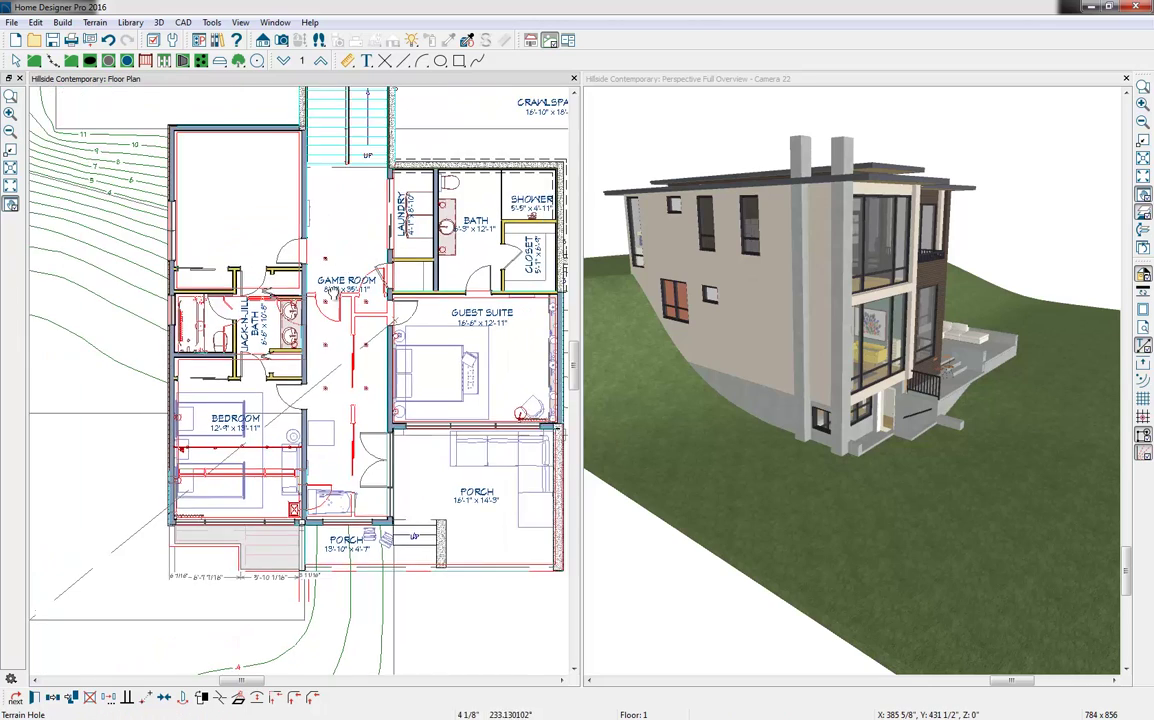
pyautogui.moveTo(356, 253); pyautogui.dragTo(275, 530, button='middle')
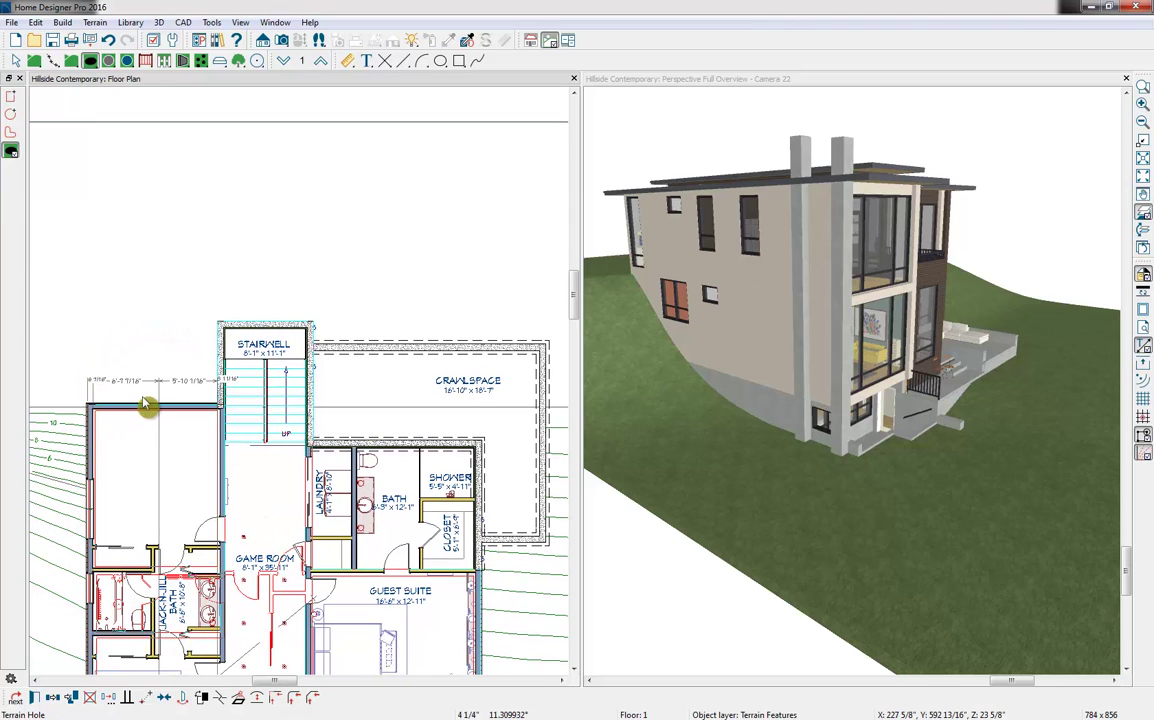
pyautogui.click(1143, 217)
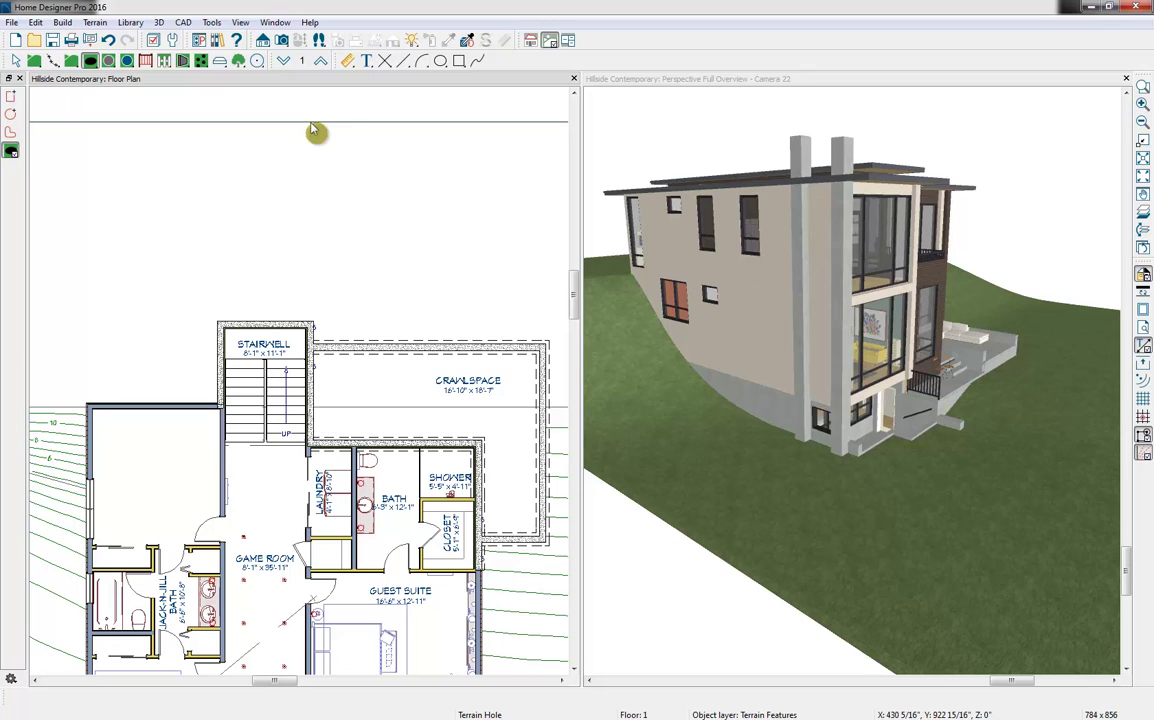
pyautogui.click(320, 63)
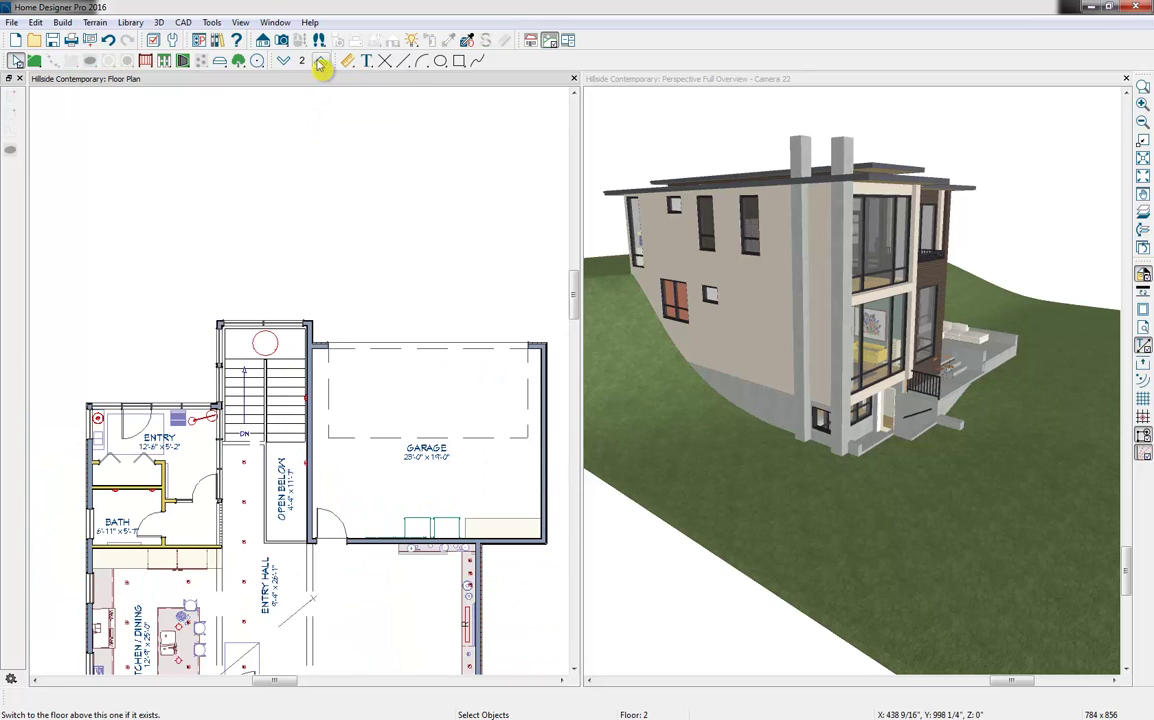
# Orbit the perspective overview to the entry and garage side, and bring the ground outside the entry into view in the plan.
pyautogui.click(677, 80)
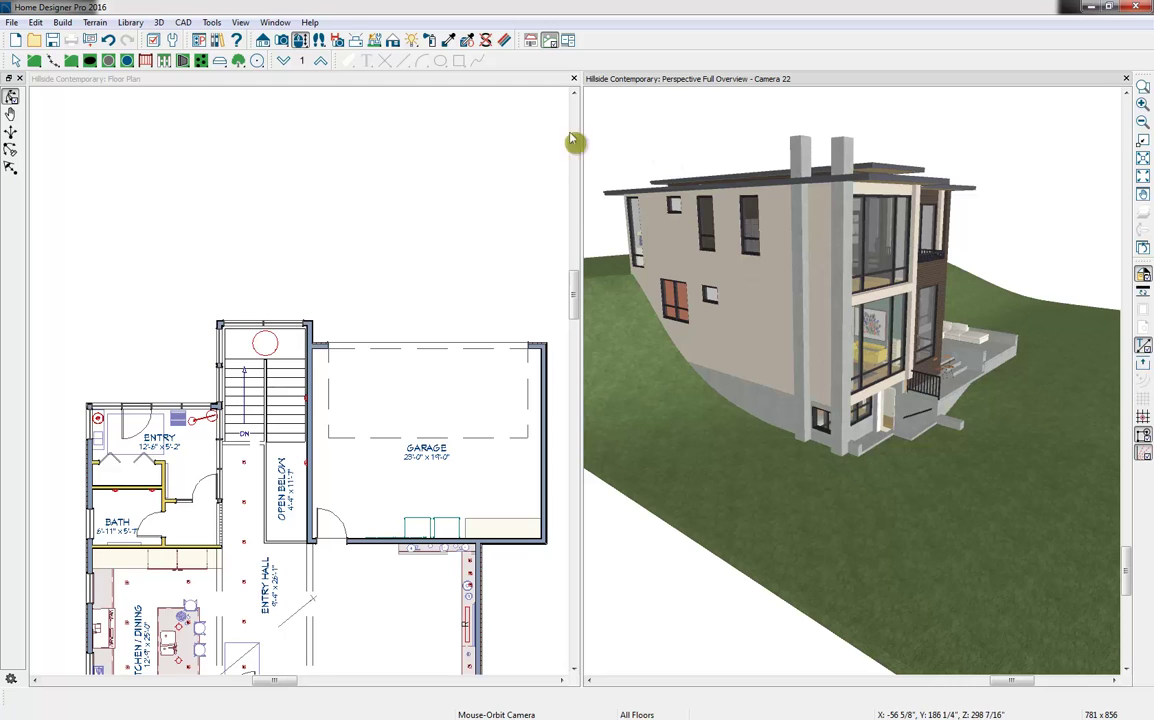
pyautogui.moveTo(636, 265); pyautogui.dragTo(801, 246)
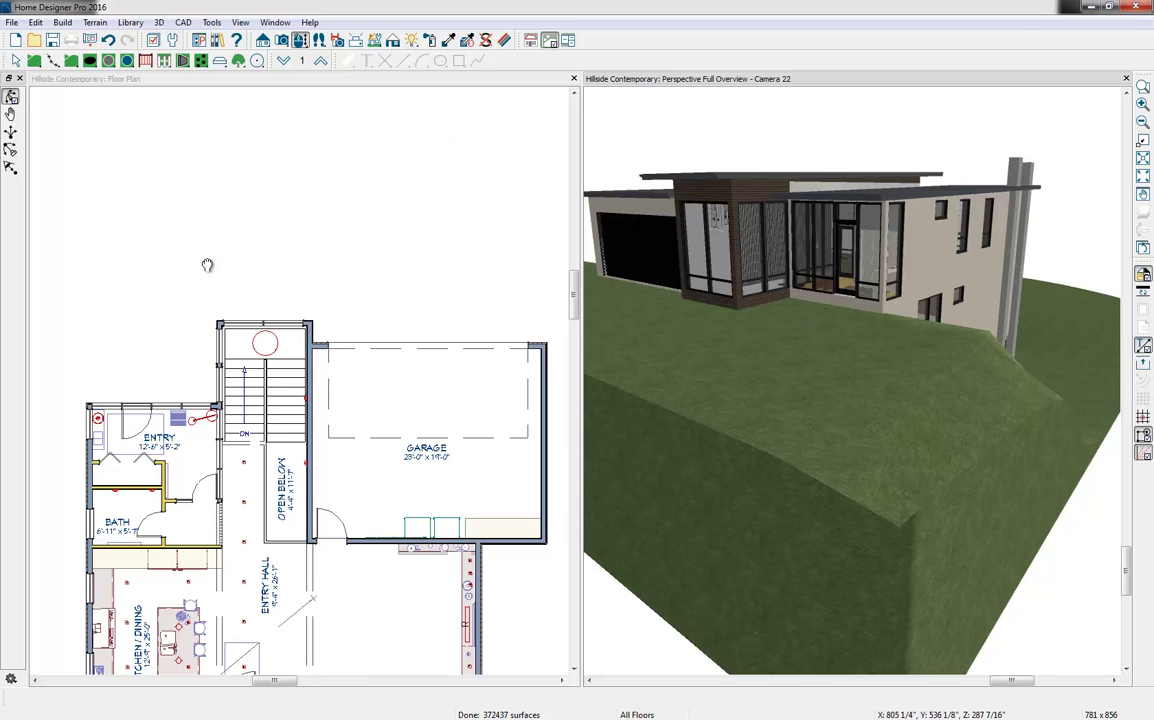
pyautogui.moveTo(208, 262); pyautogui.dragTo(254, 220, button='middle')
pyautogui.click(253, 218)
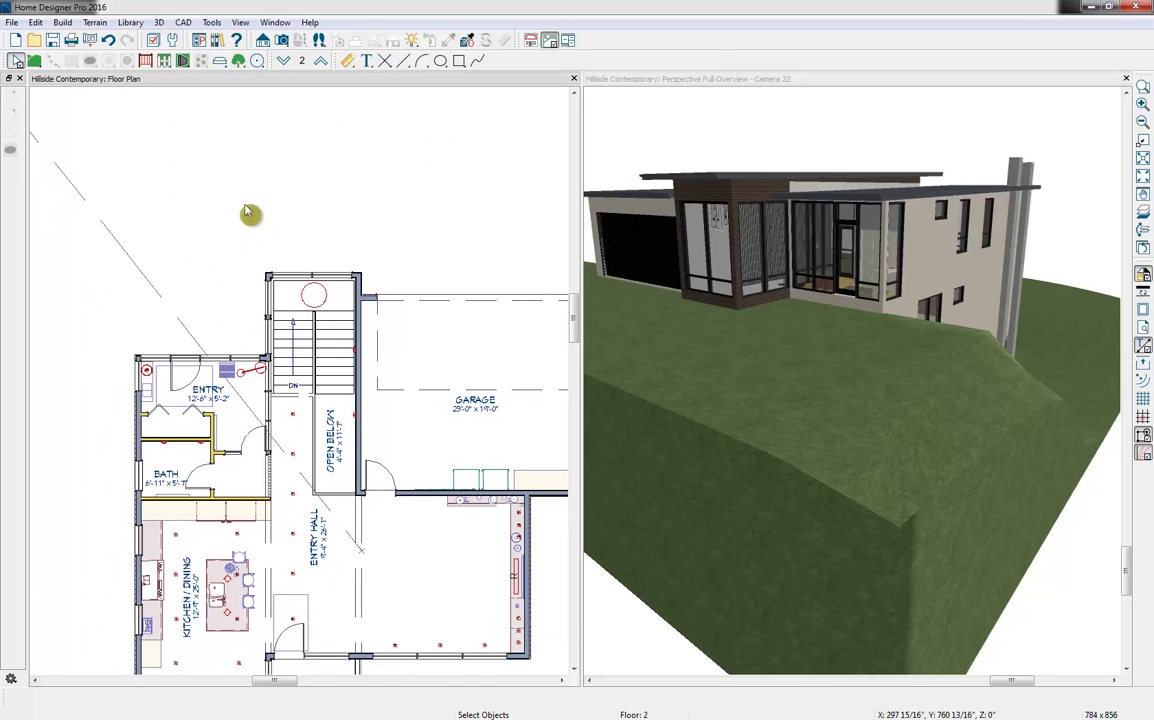
# Draw a railing-free deck, about 13'-1" by 8'-0", outside the entry, from the entry's outer corner to the stairwell corner.
pyautogui.click(146, 62)
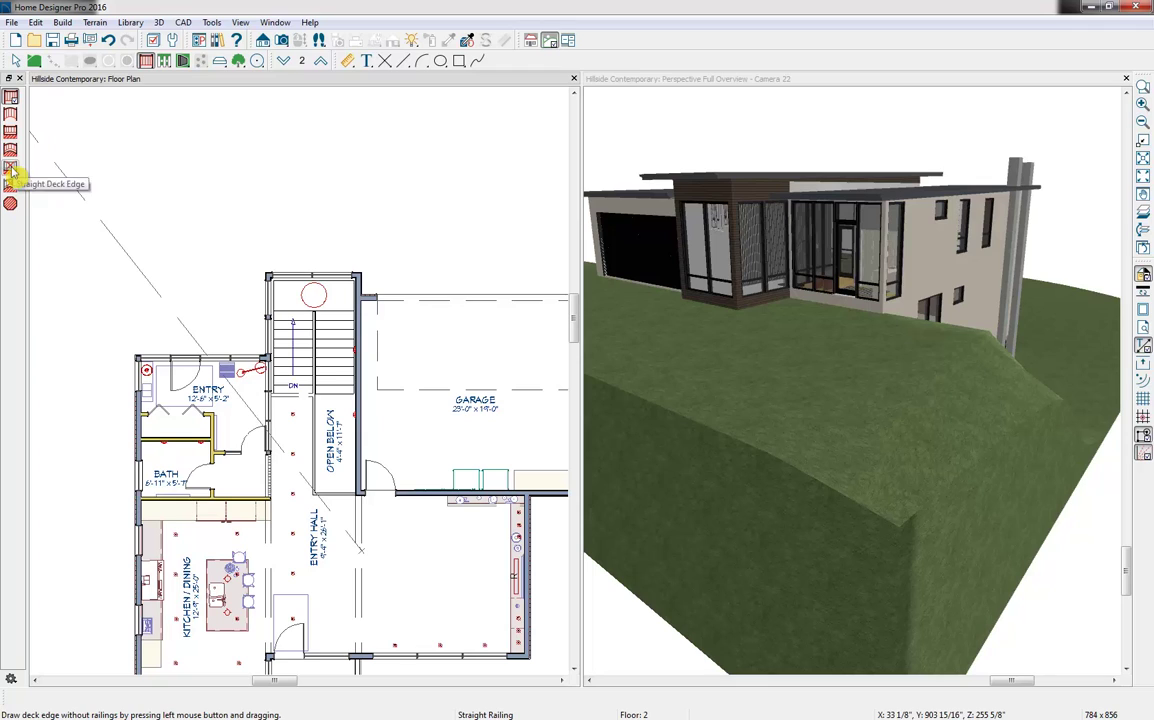
pyautogui.click(10, 168)
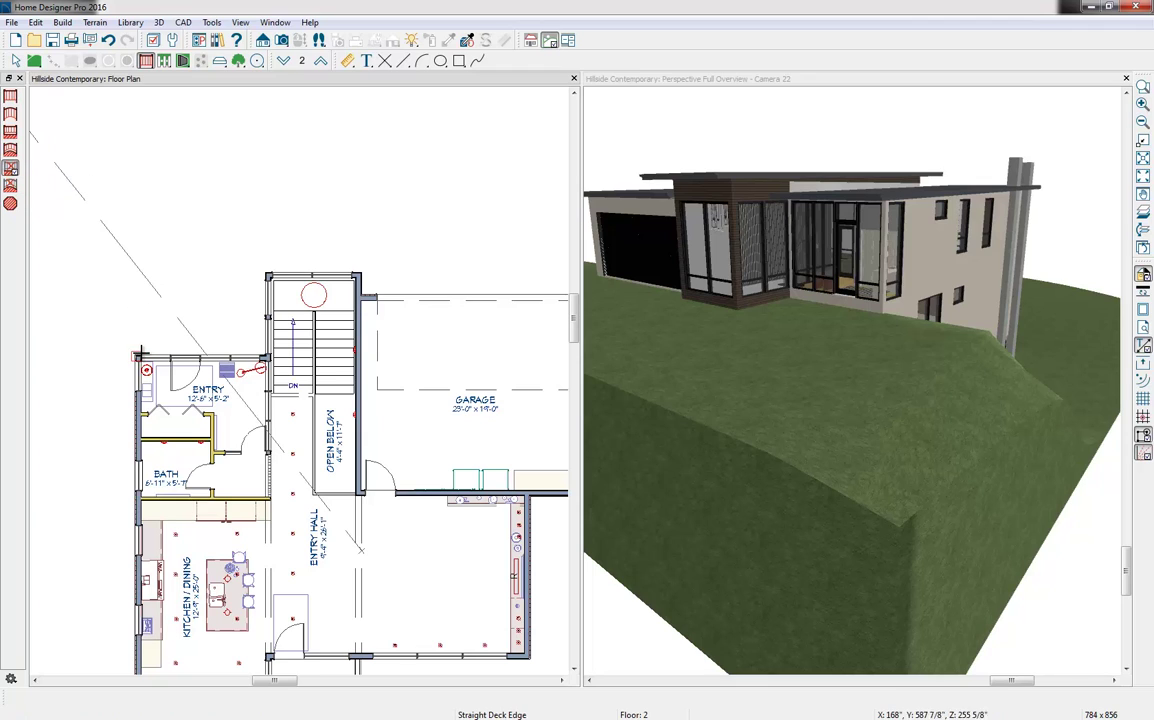
pyautogui.moveTo(139, 338)
pyautogui.mouseDown()
pyautogui.moveTo(137, 245)
pyautogui.moveTo(138, 273)
pyautogui.moveTo(267, 277)
pyautogui.mouseUp()
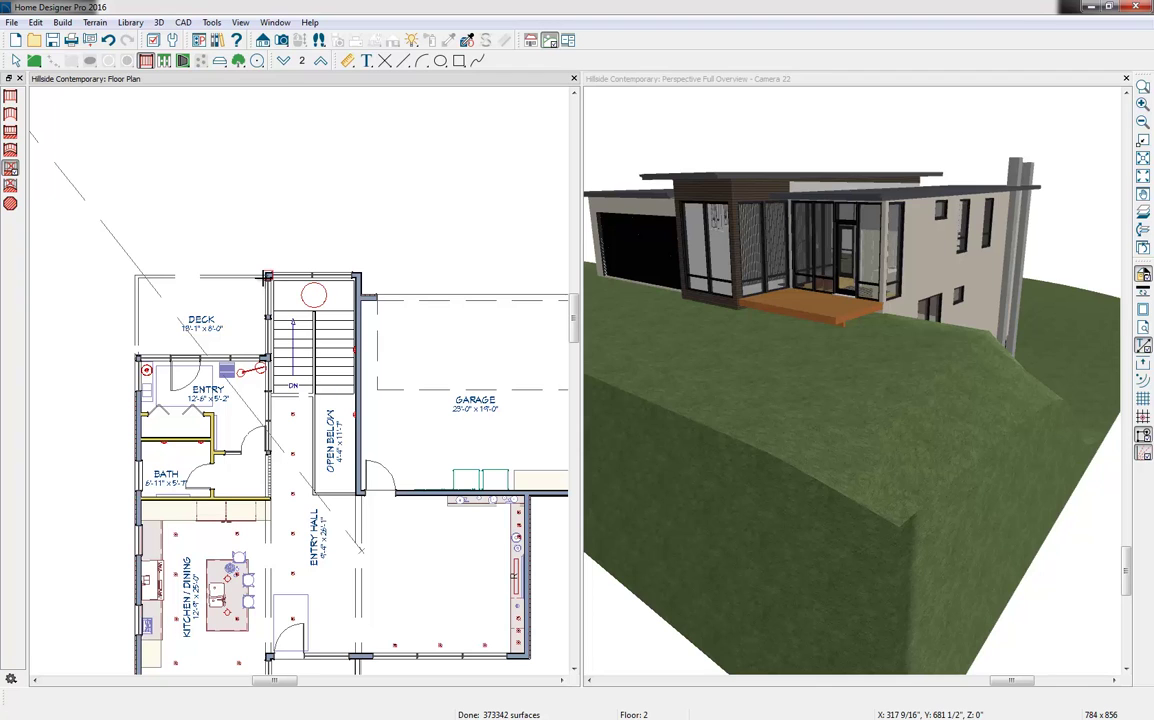
# Open the new deck's room specification from the perspective view and examine its structure settings, including the roof-over-room option.
pyautogui.click(822, 86)
pyautogui.scroll(2, 812, 316)
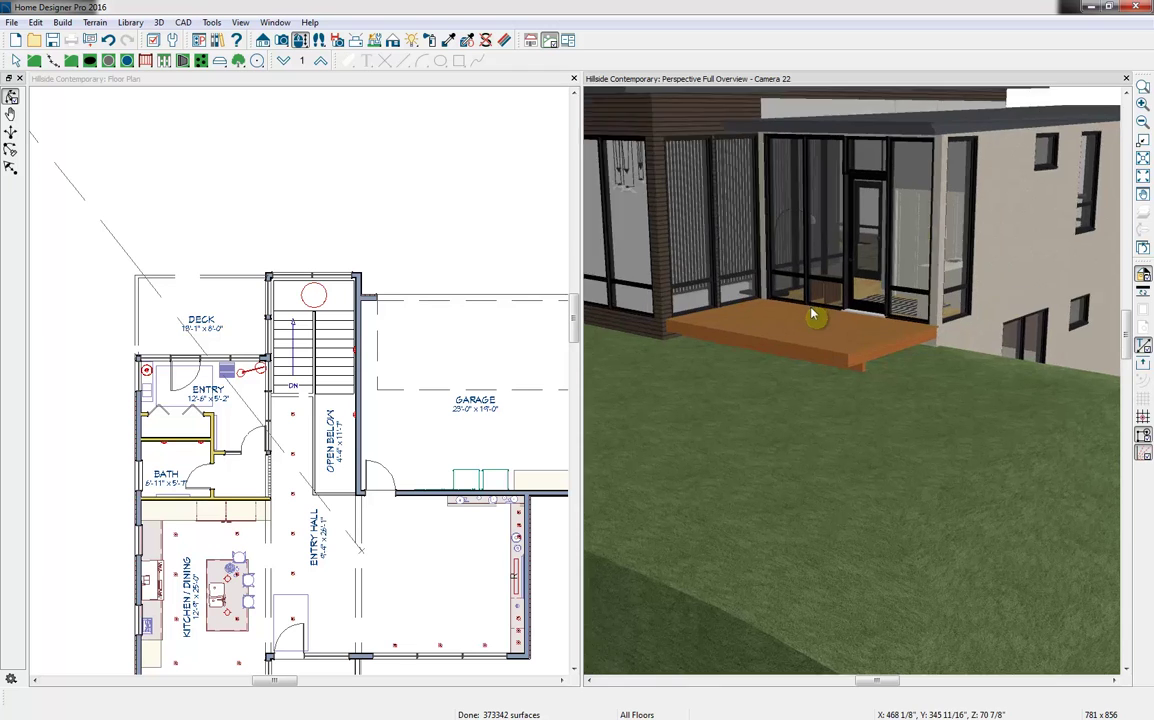
pyautogui.scroll(2, 812, 316)
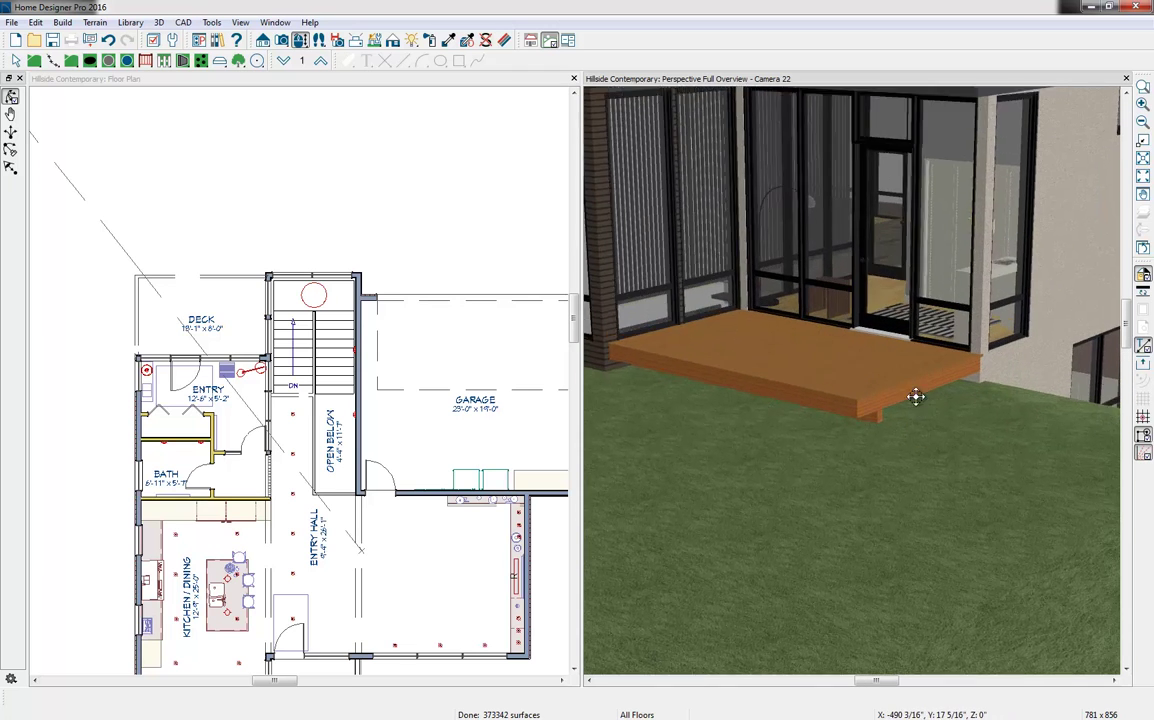
pyautogui.moveTo(916, 397); pyautogui.dragTo(805, 487)
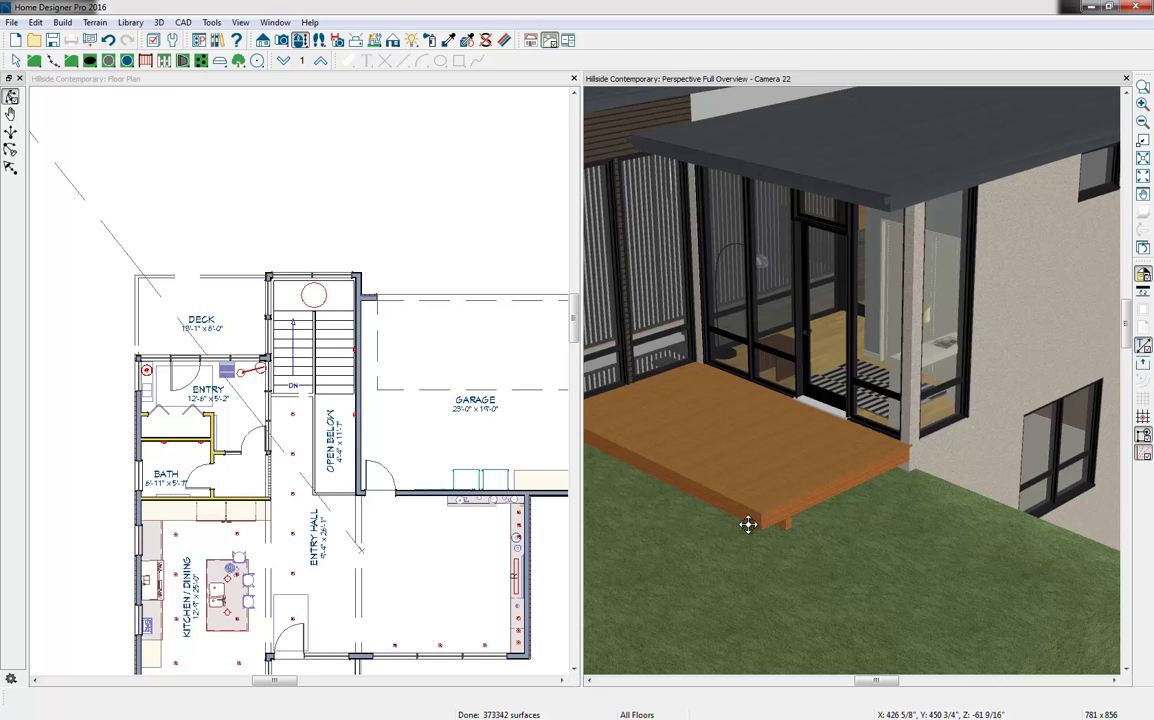
pyautogui.click(732, 450)
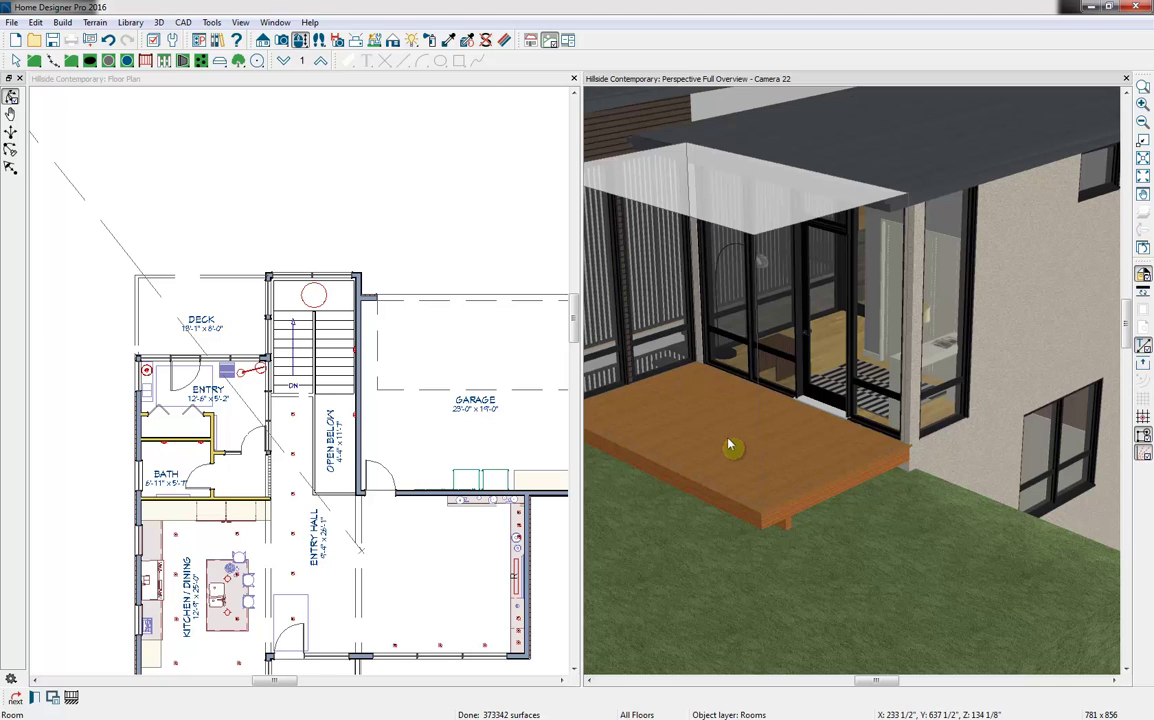
pyautogui.click(46, 698)
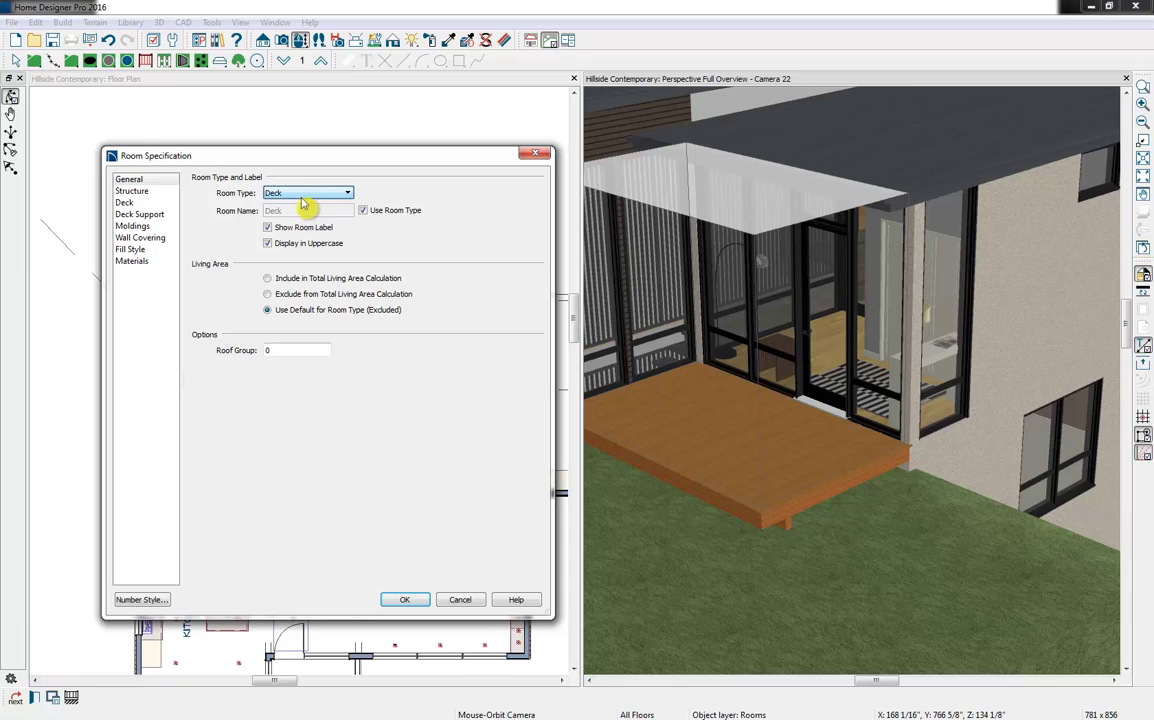
pyautogui.click(140, 191)
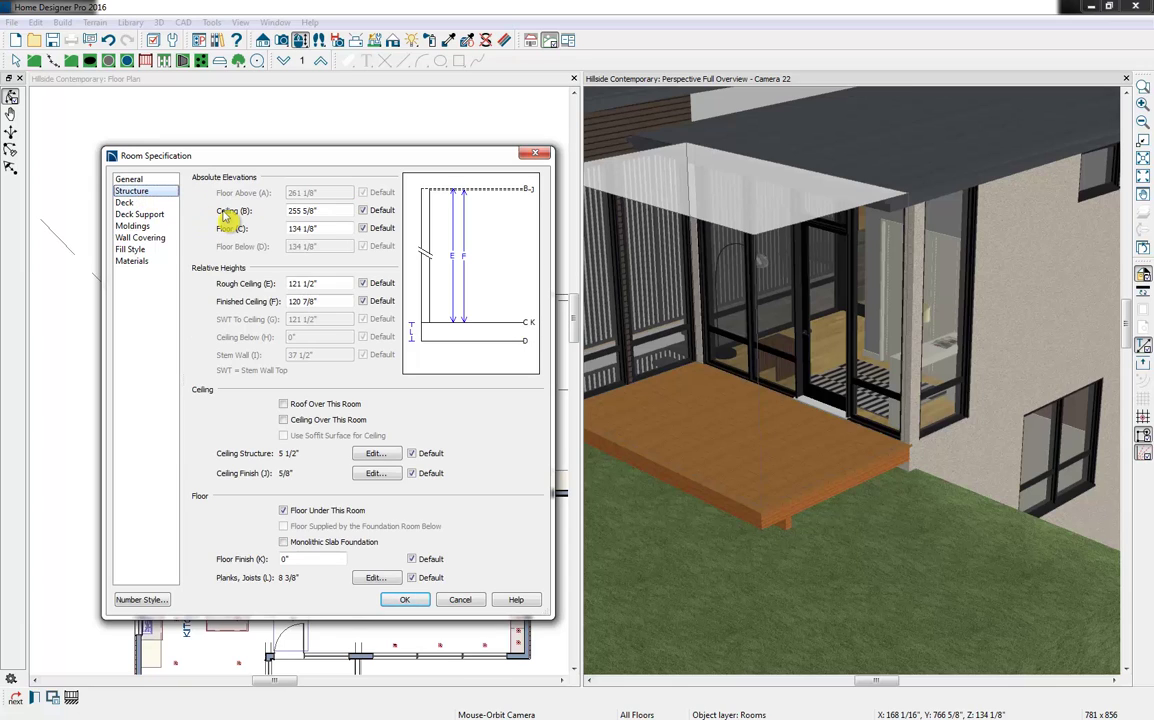
pyautogui.click(323, 405)
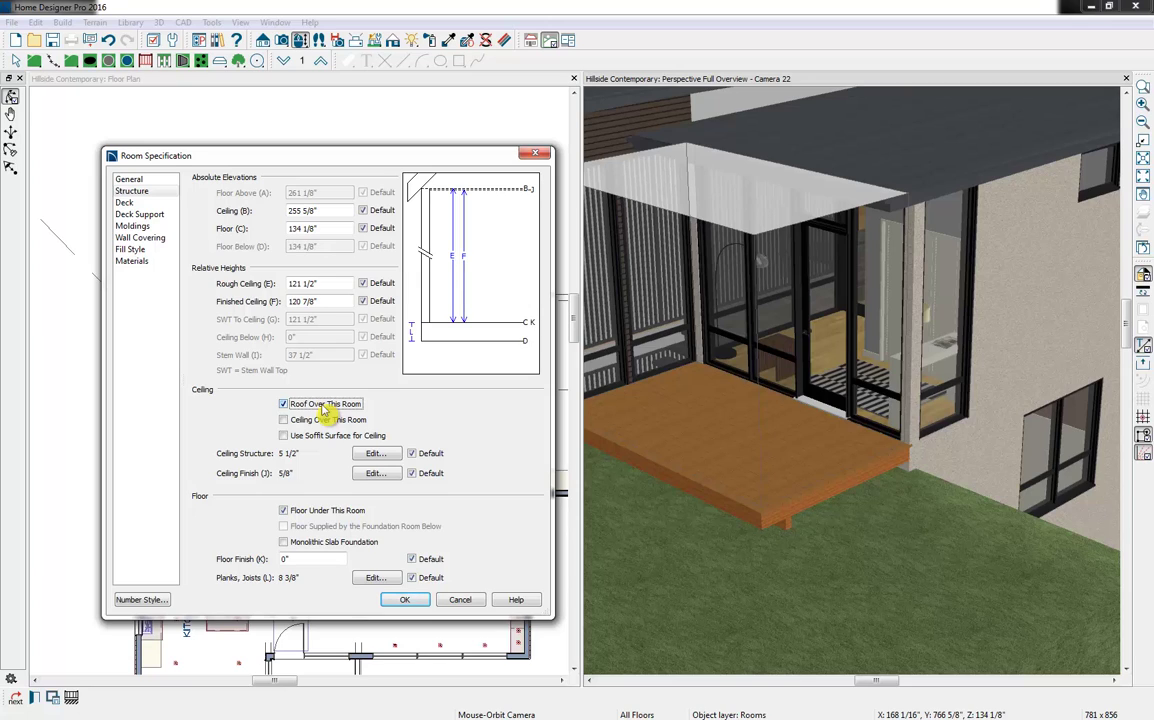
pyautogui.click(322, 405)
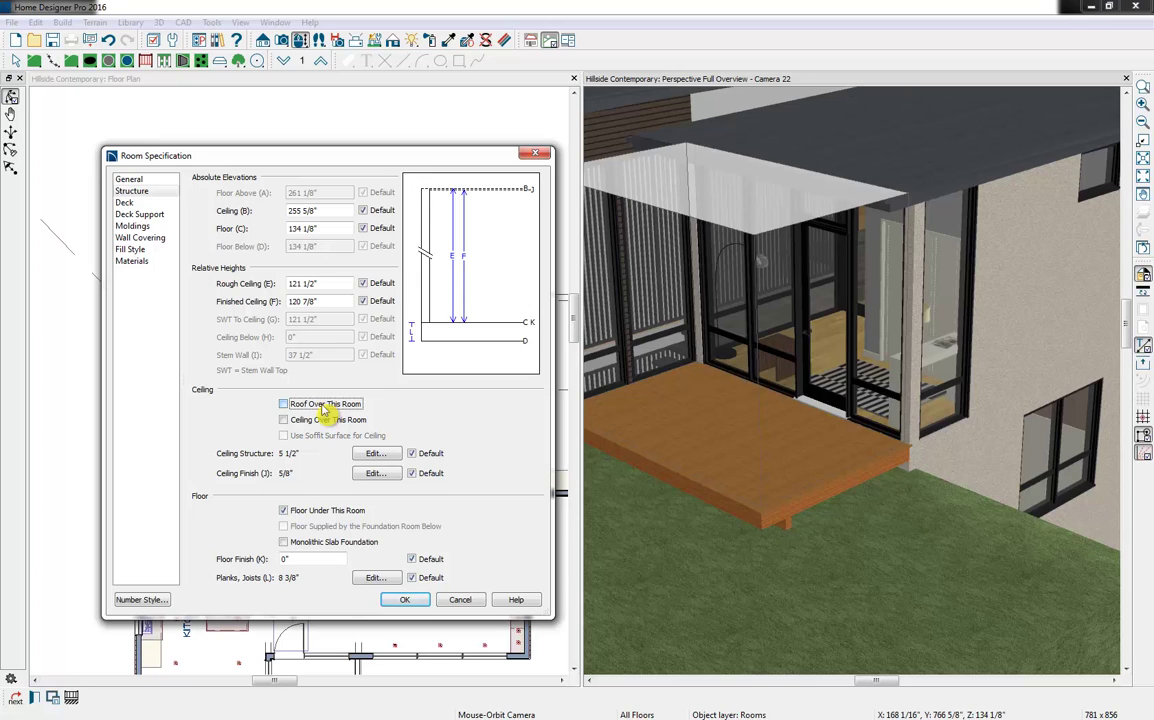
# Turn off the automatic plank direction in the deck's planking settings.
pyautogui.click(157, 203)
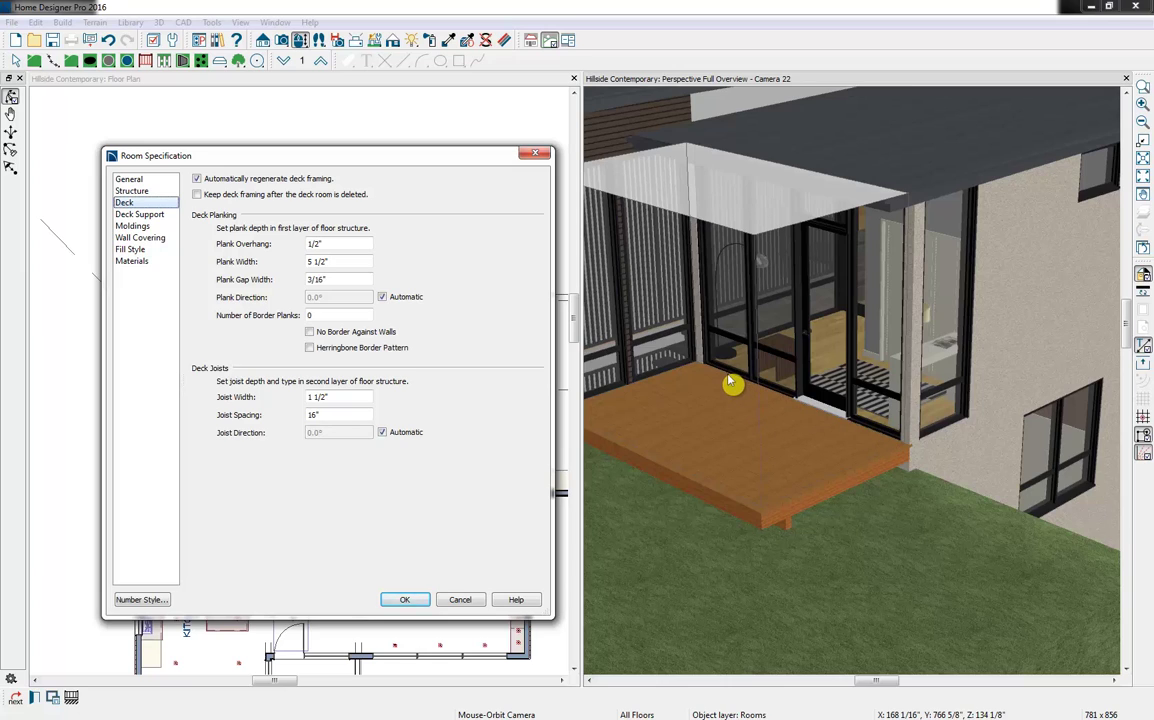
pyautogui.click(390, 298)
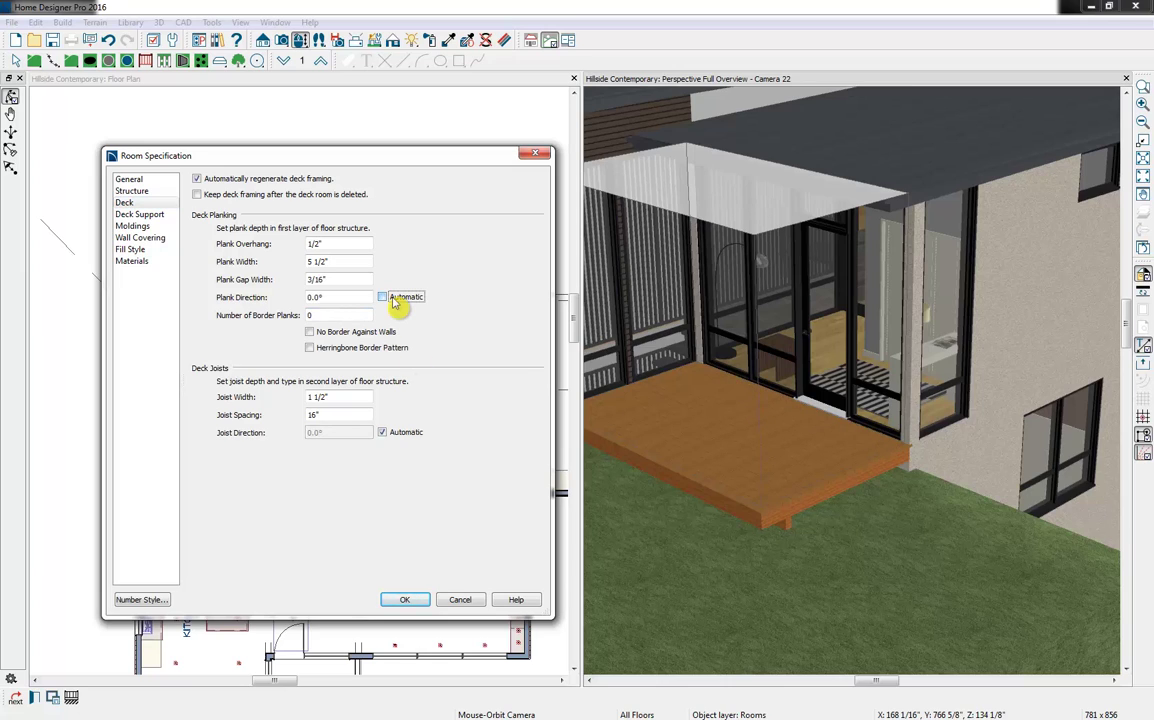
pyautogui.click(355, 297)
pyautogui.moveTo(324, 297); pyautogui.dragTo(285, 298)
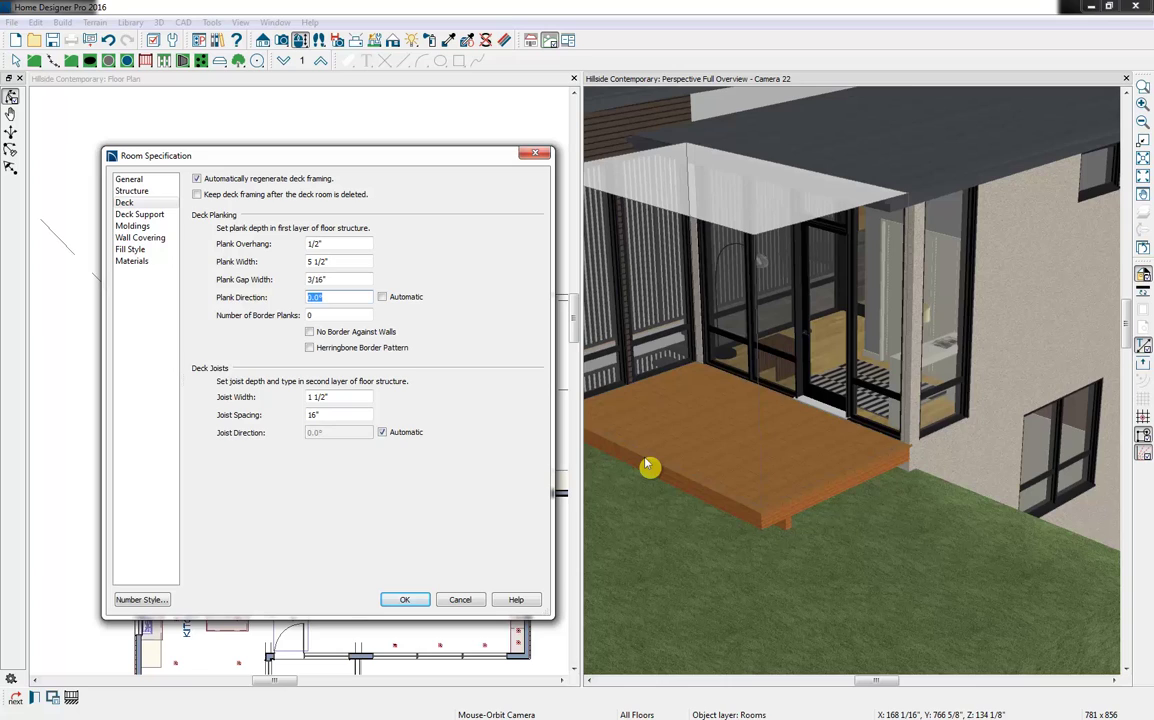
pyautogui.click(361, 317)
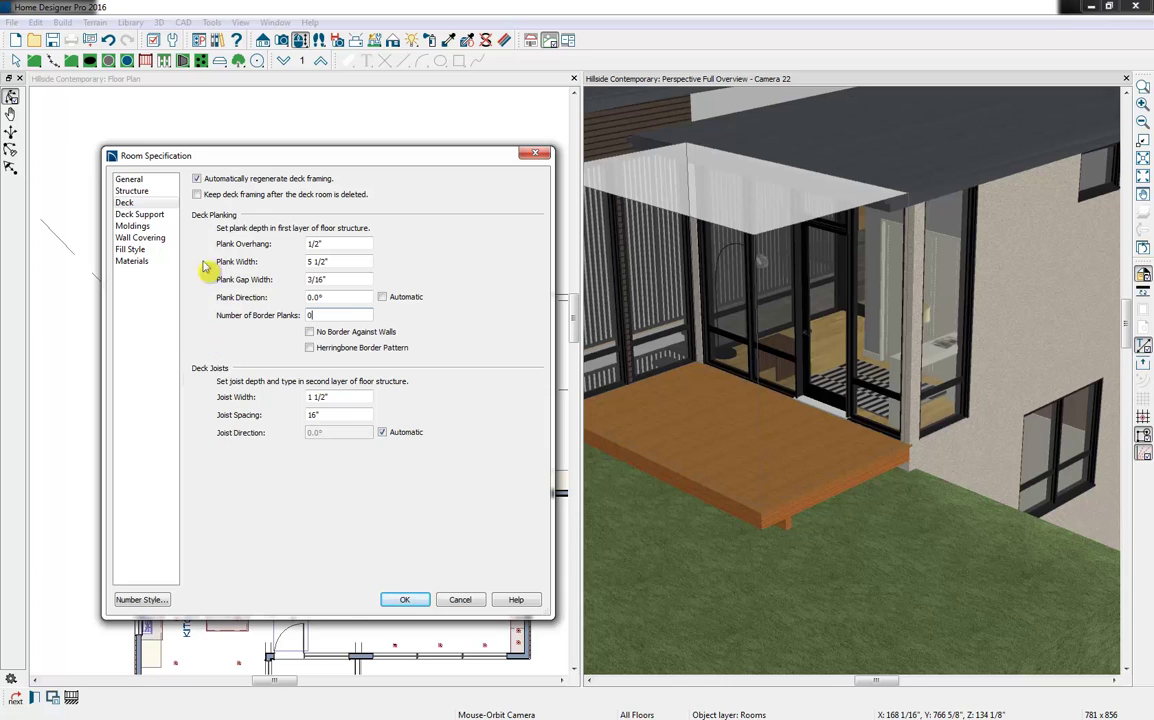
# Examine the deck's beam, post and footing options and its material list, and accept the room specification.
pyautogui.click(135, 215)
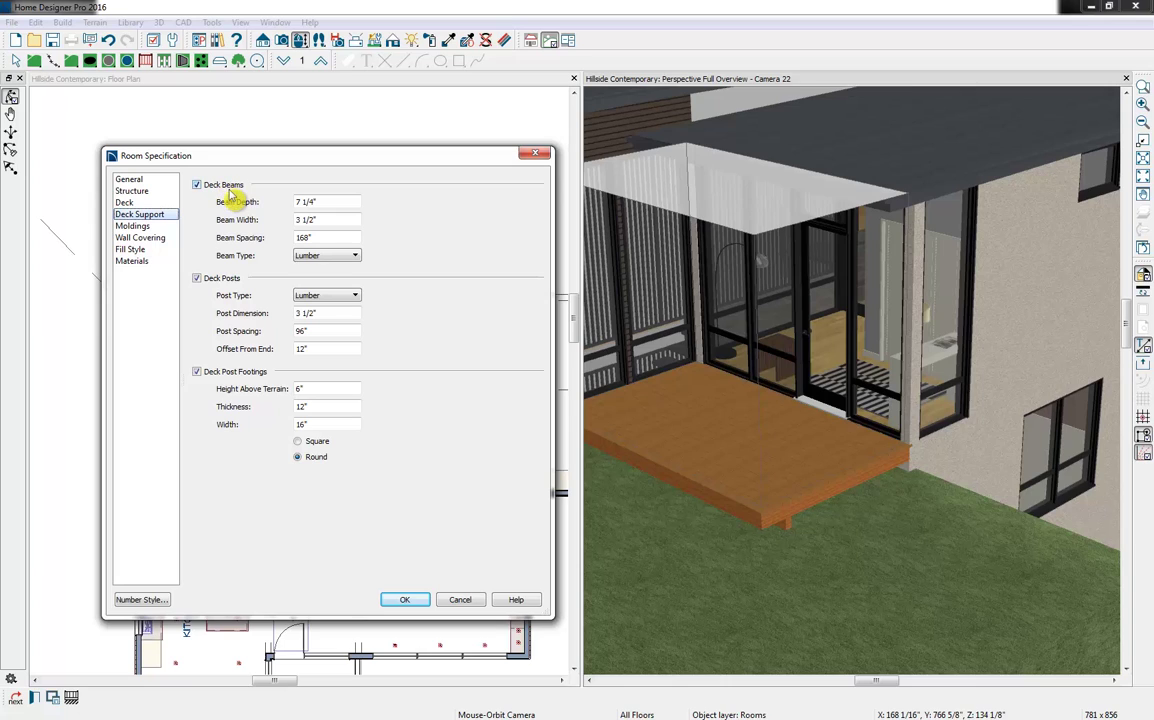
pyautogui.click(354, 296)
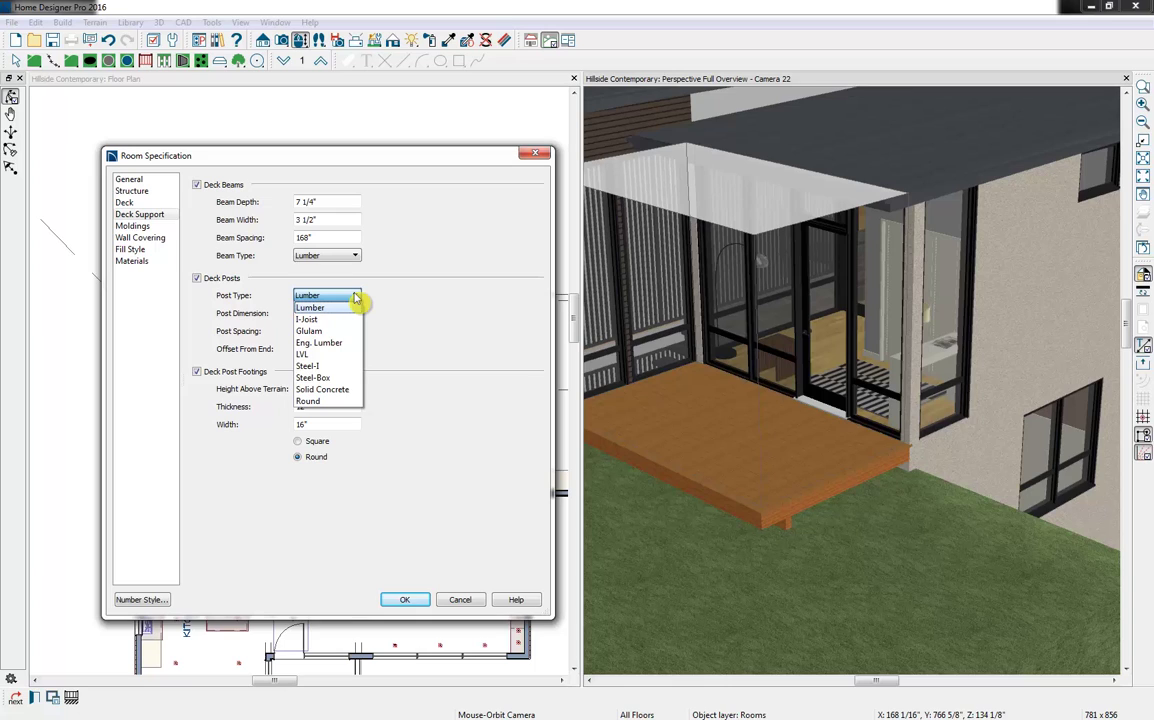
pyautogui.click(354, 296)
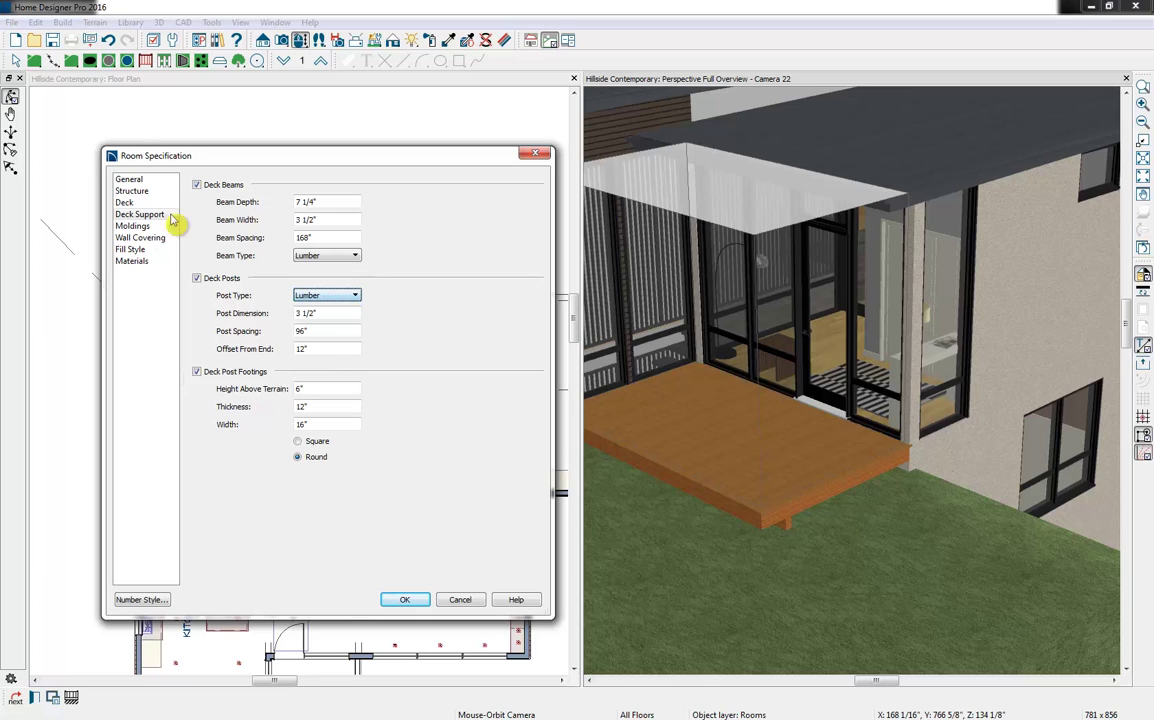
pyautogui.click(133, 263)
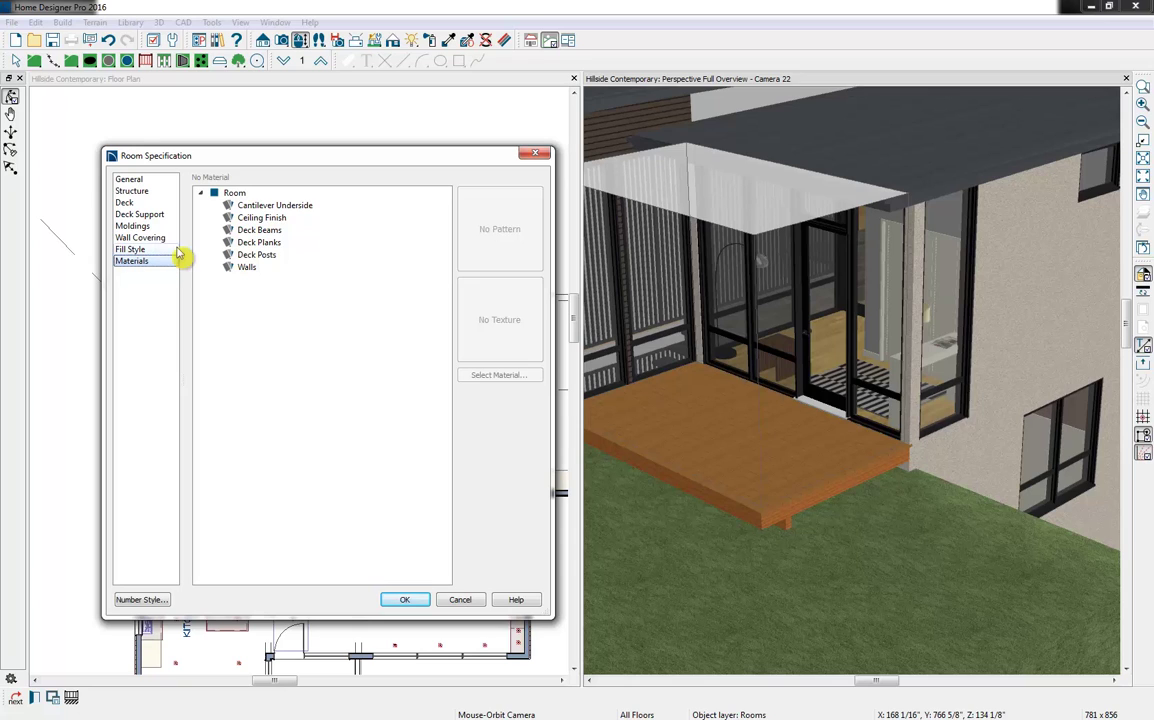
pyautogui.click(409, 600)
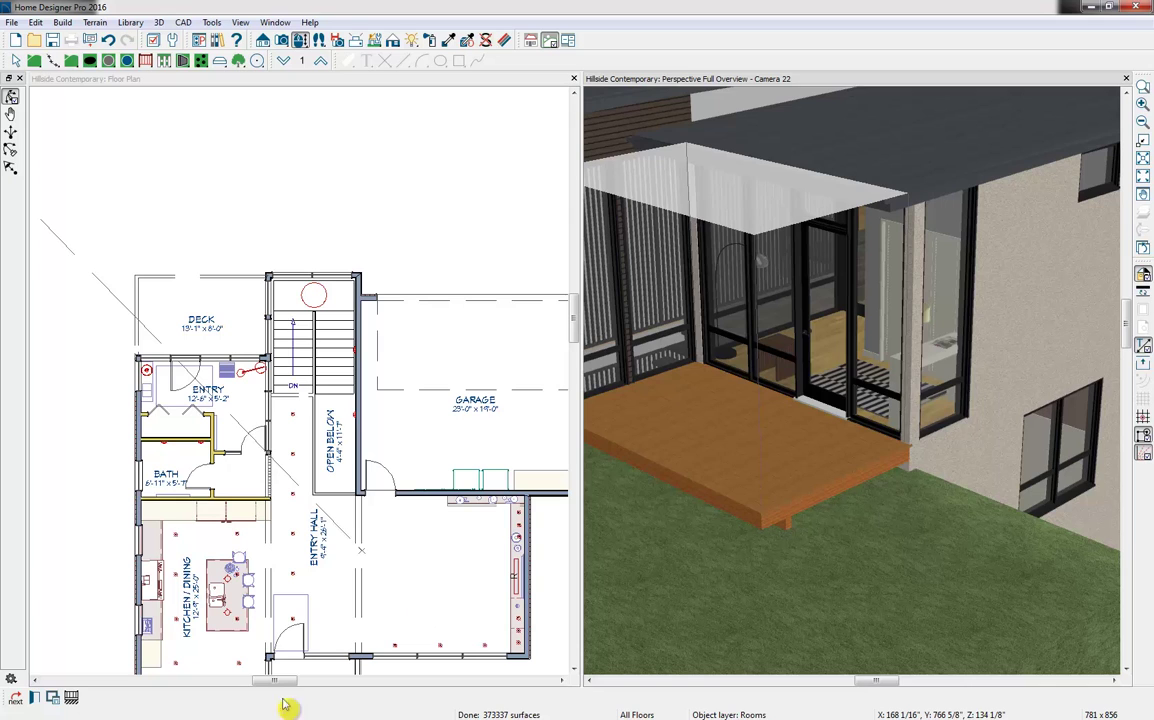
# Change the deck's room type to Porch and turn off the roof over it.
pyautogui.click(37, 699)
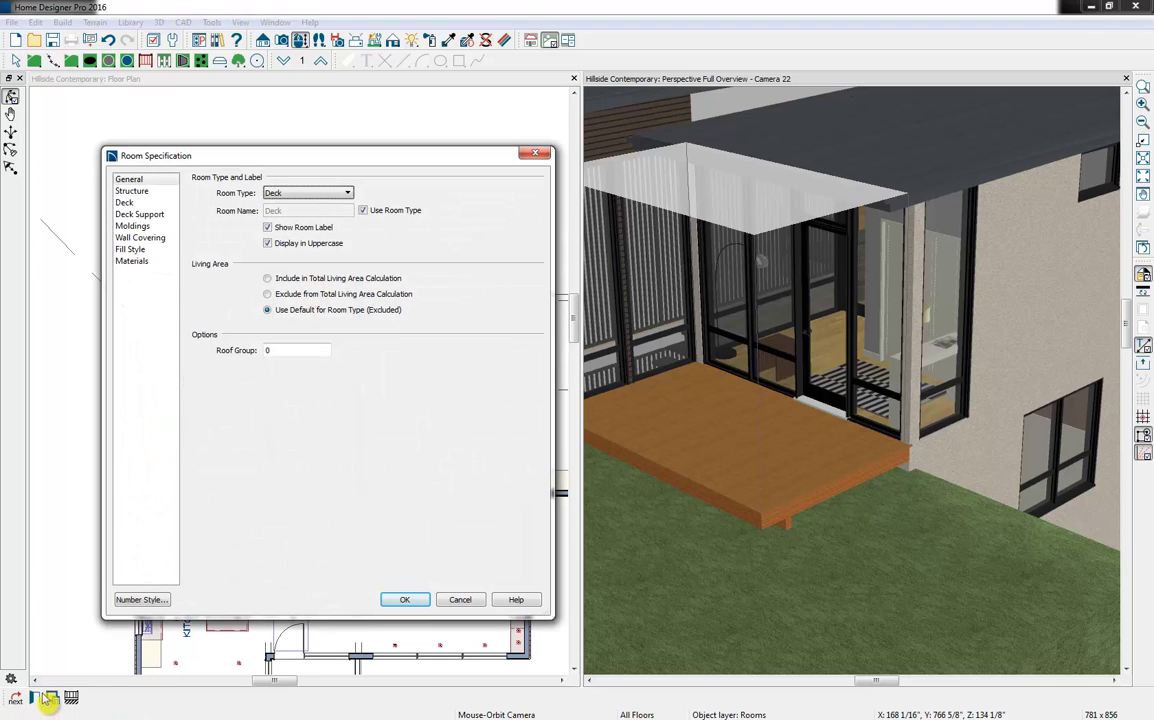
pyautogui.click(299, 194)
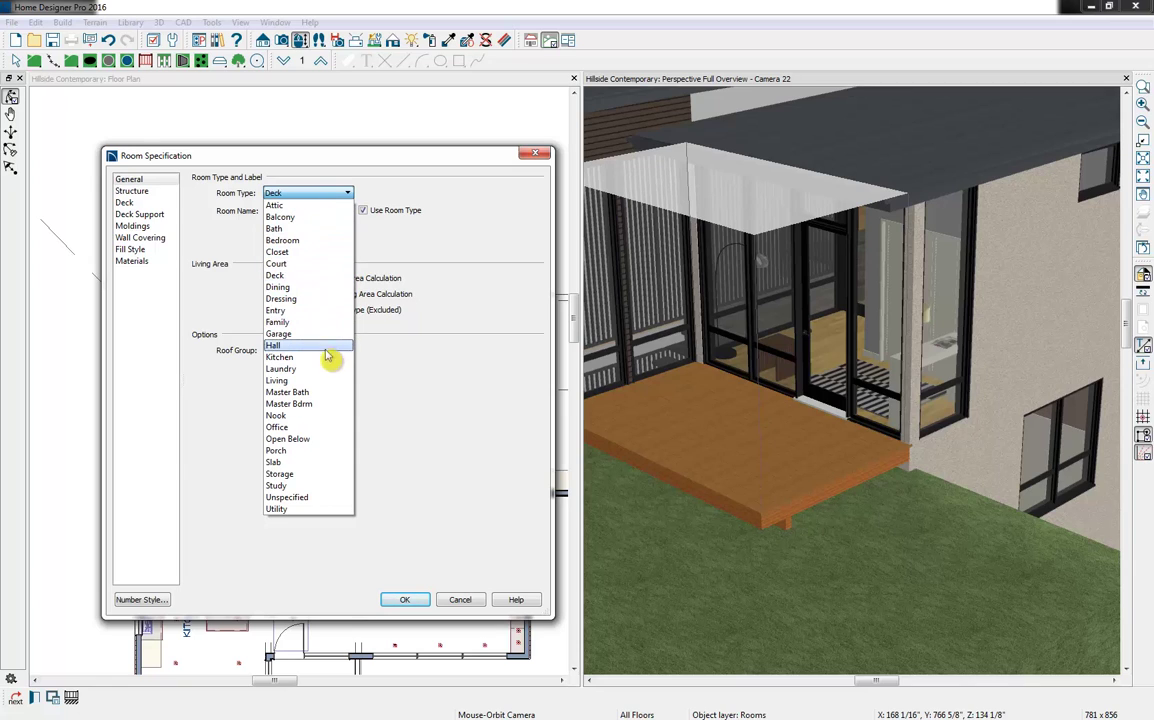
pyautogui.click(280, 451)
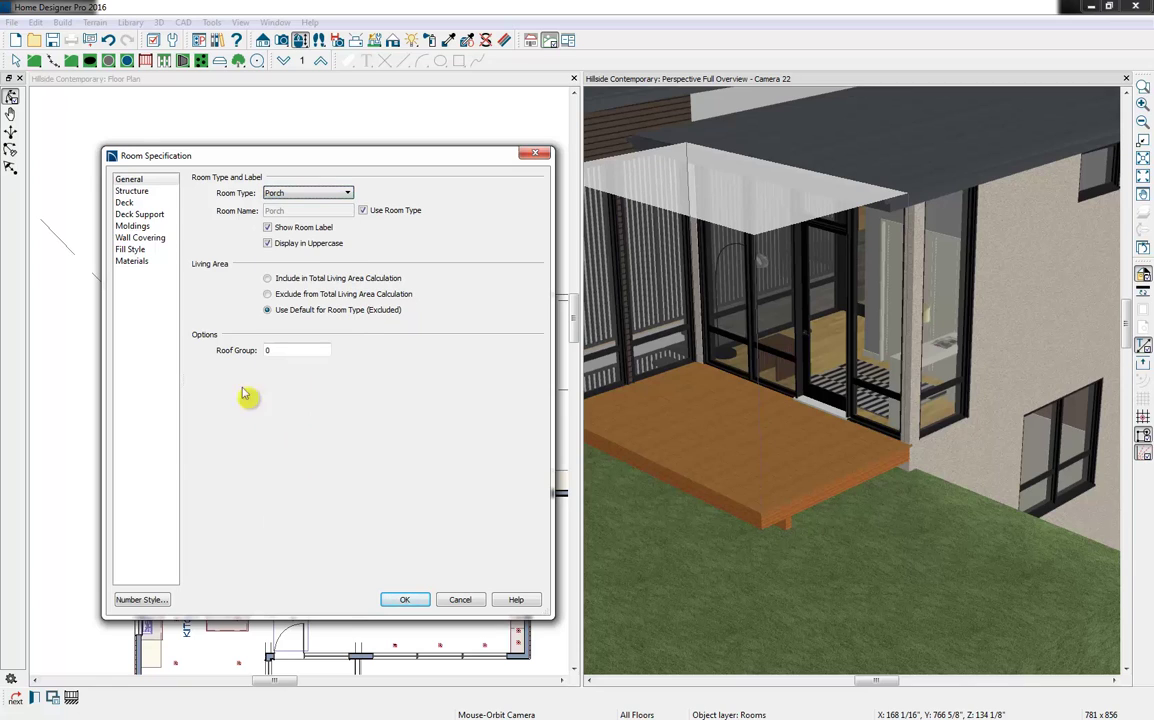
pyautogui.click(135, 191)
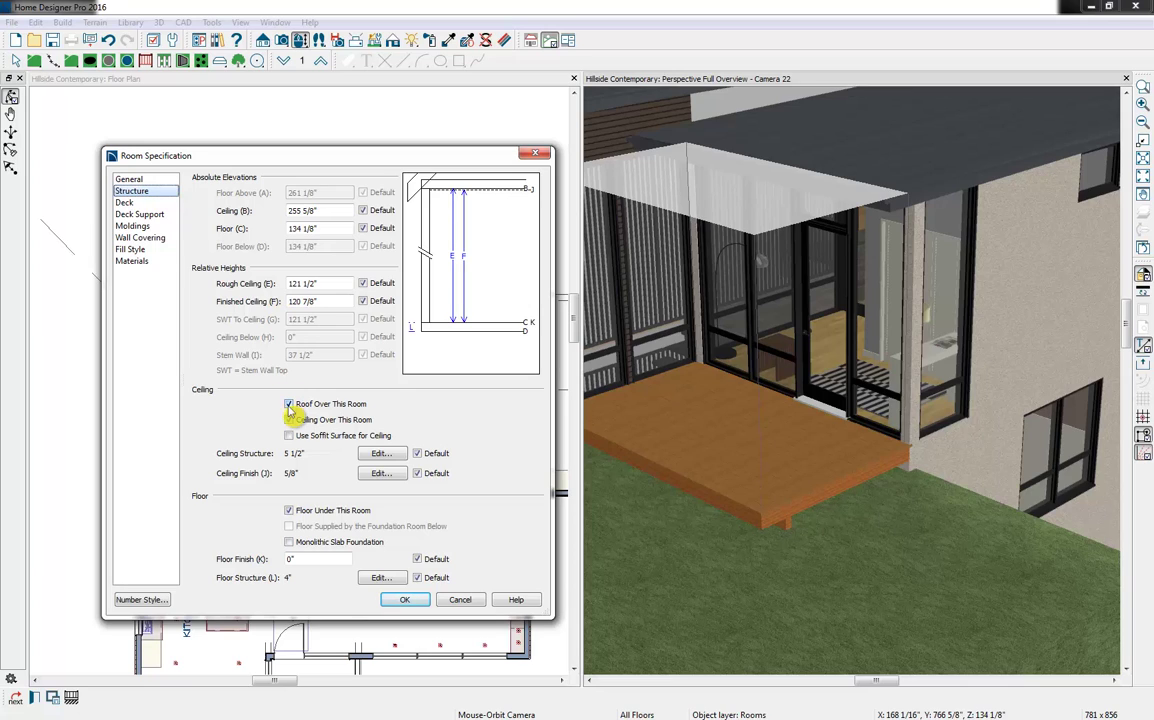
pyautogui.click(289, 404)
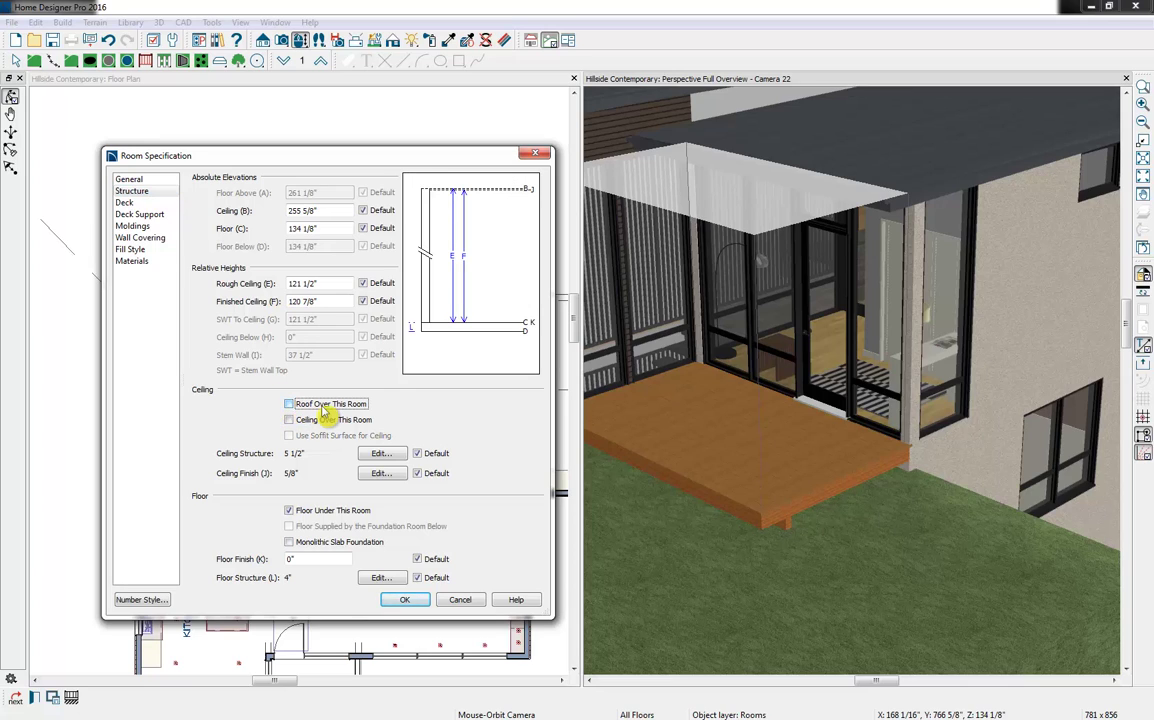
pyautogui.click(140, 179)
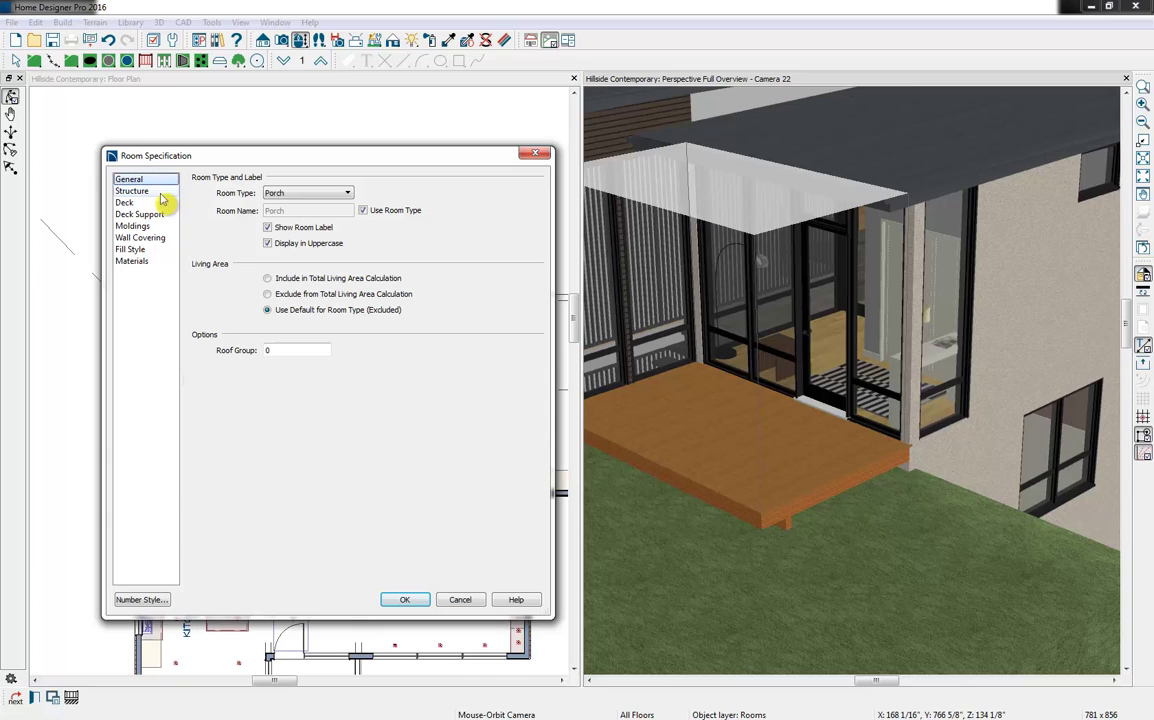
pyautogui.click(133, 191)
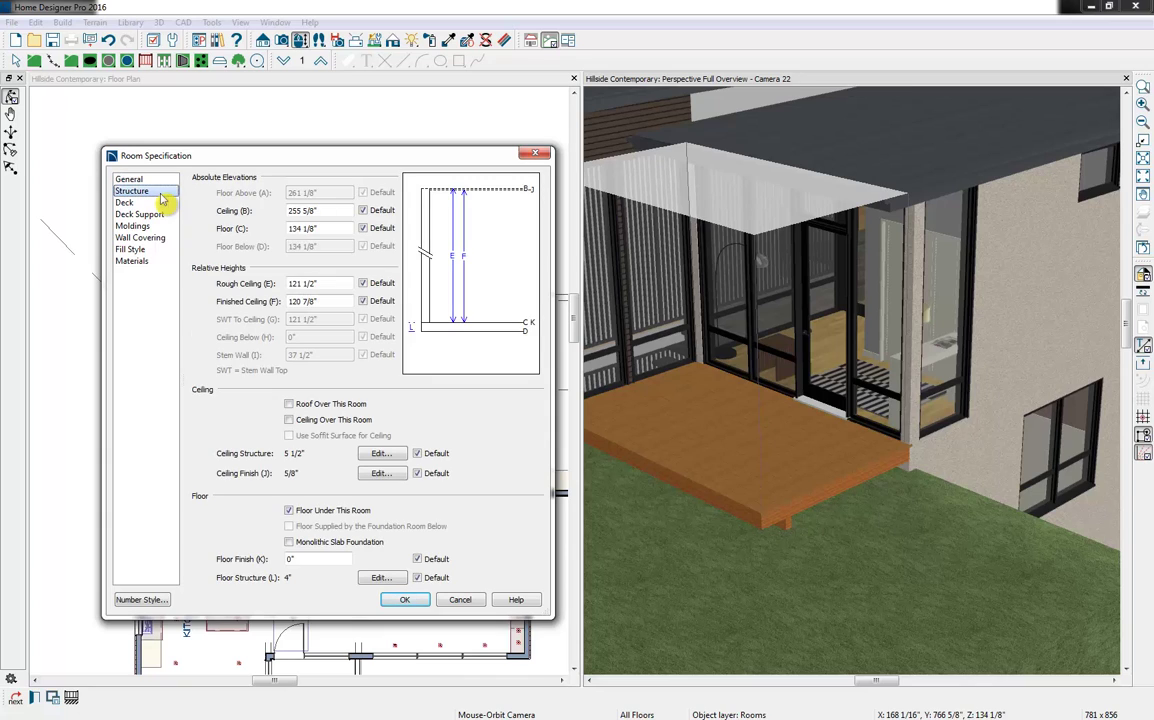
pyautogui.click(406, 601)
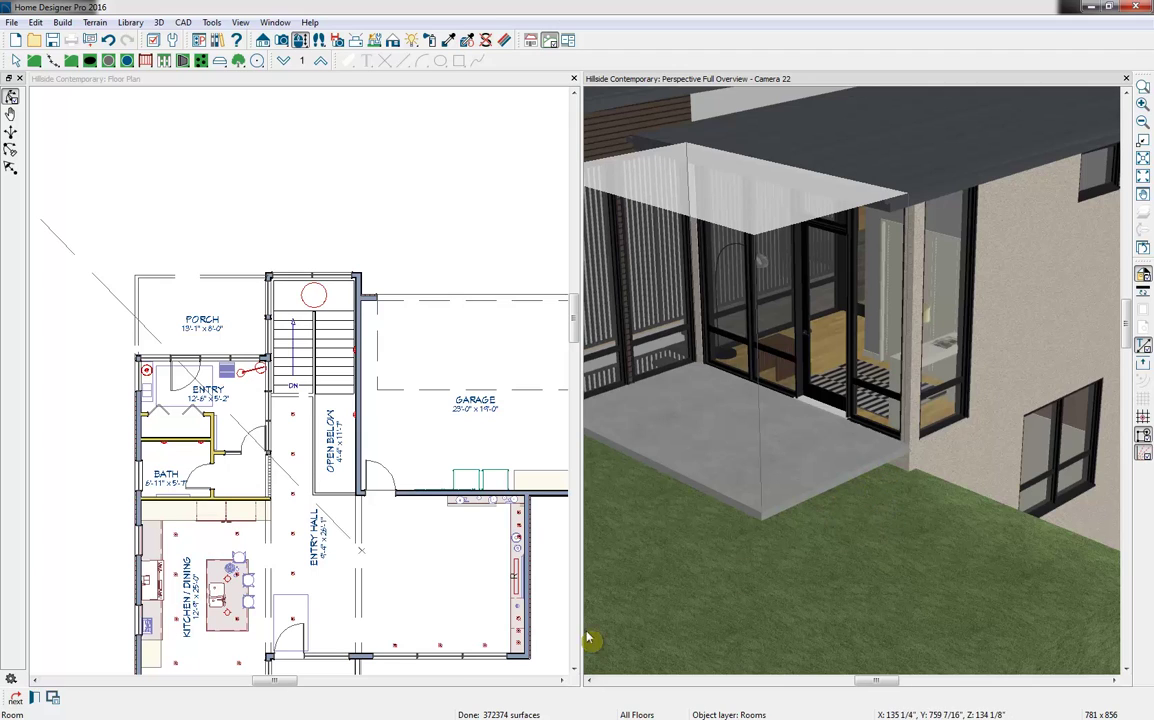
# Set the porch's concrete floor structure to 16" thick and restore its ceiling and floor elevations to their defaults.
pyautogui.click(35, 697)
pyautogui.click(158, 193)
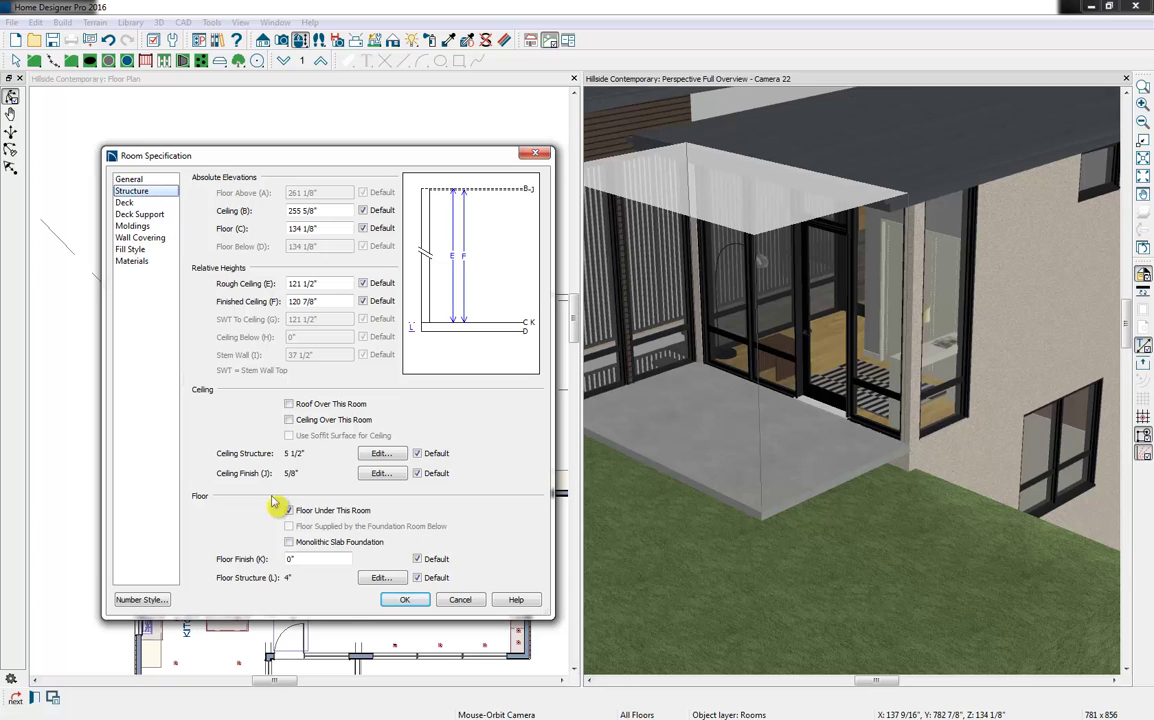
pyautogui.click(381, 579)
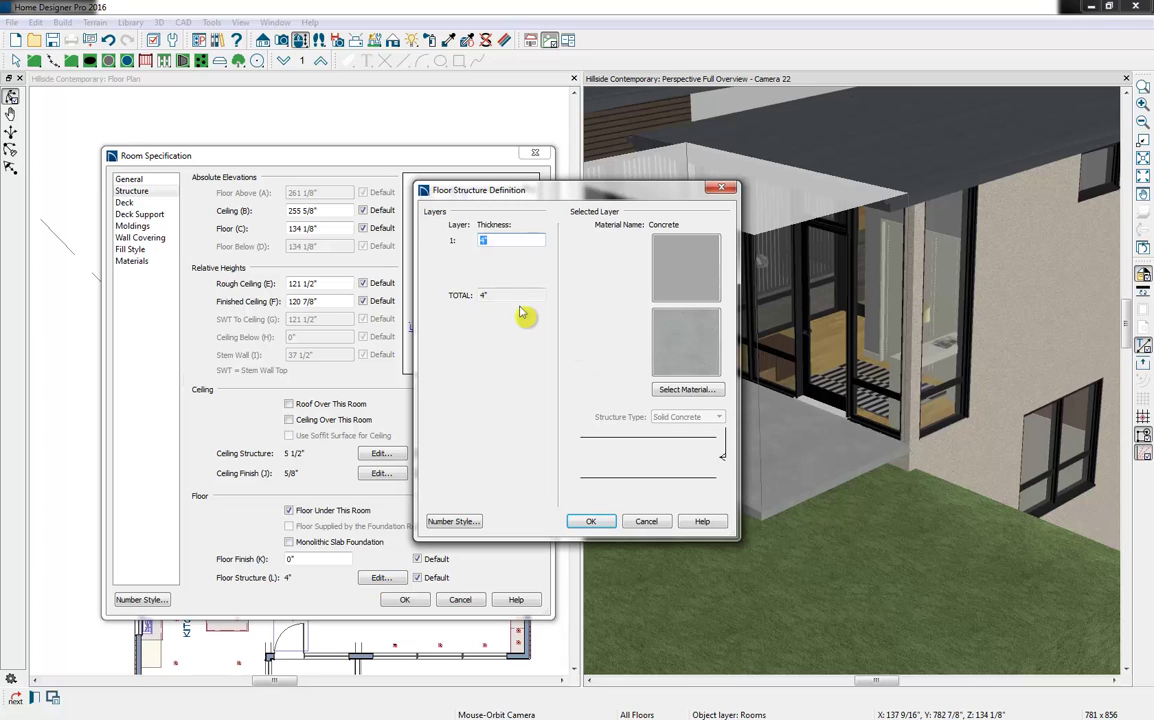
pyautogui.press('Tab')
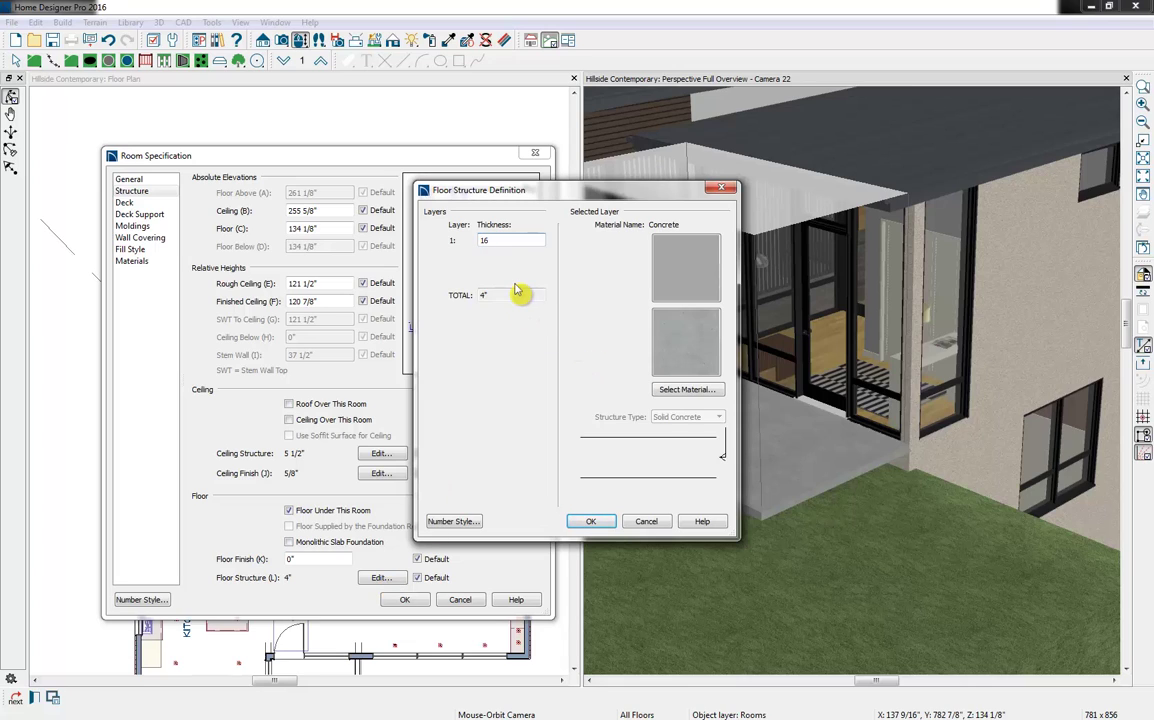
pyautogui.click(598, 523)
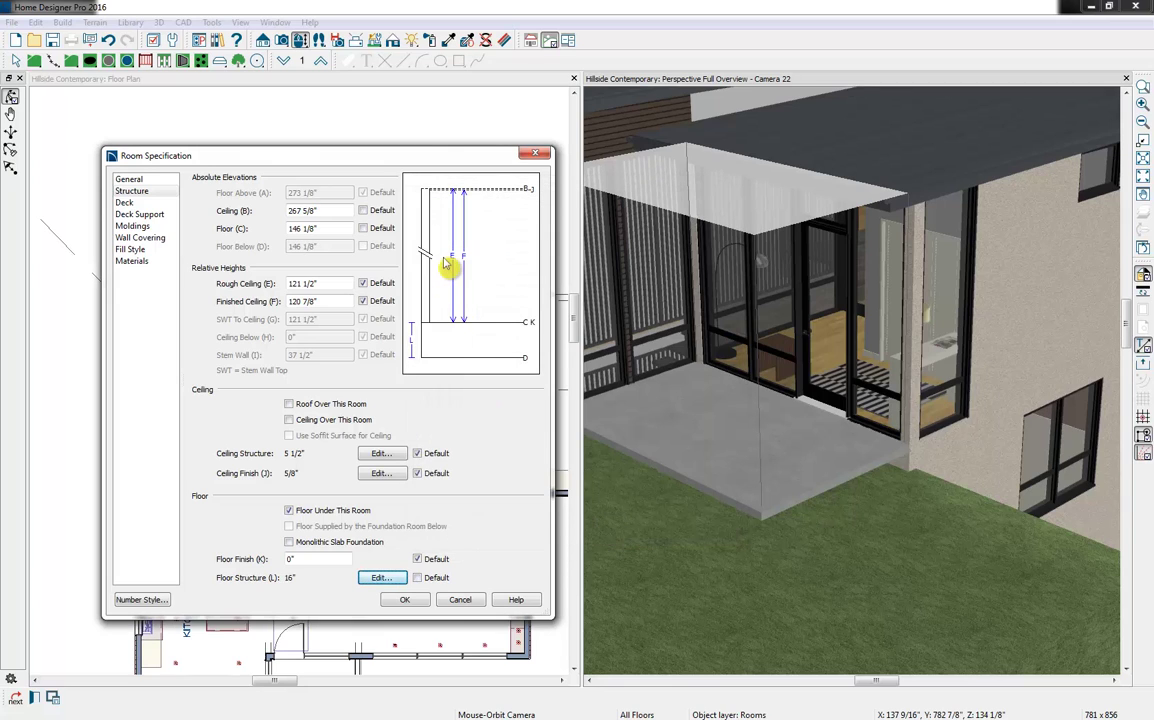
pyautogui.click(363, 211)
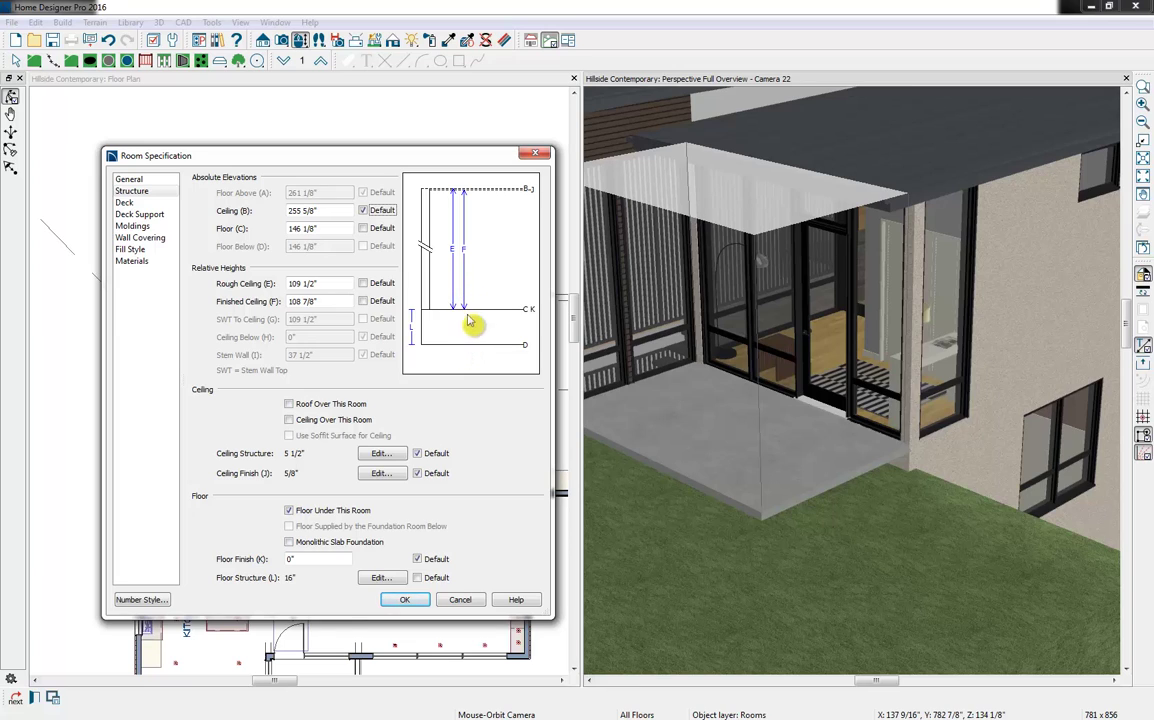
pyautogui.click(364, 229)
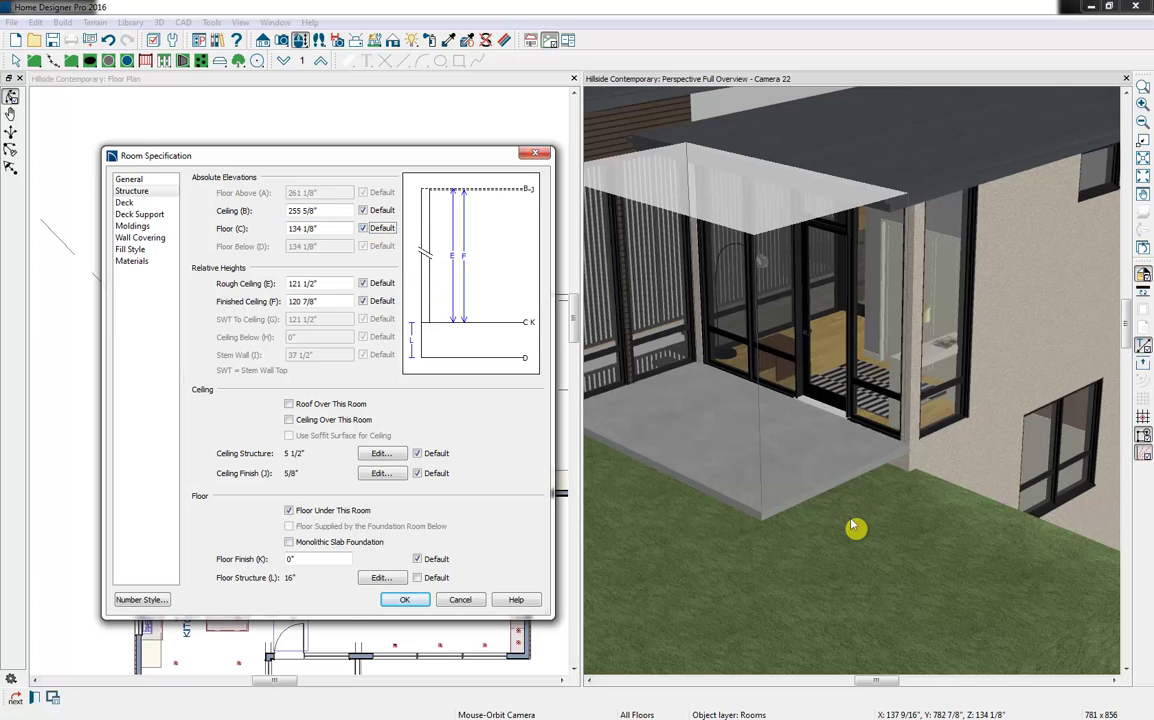
pyautogui.click(404, 600)
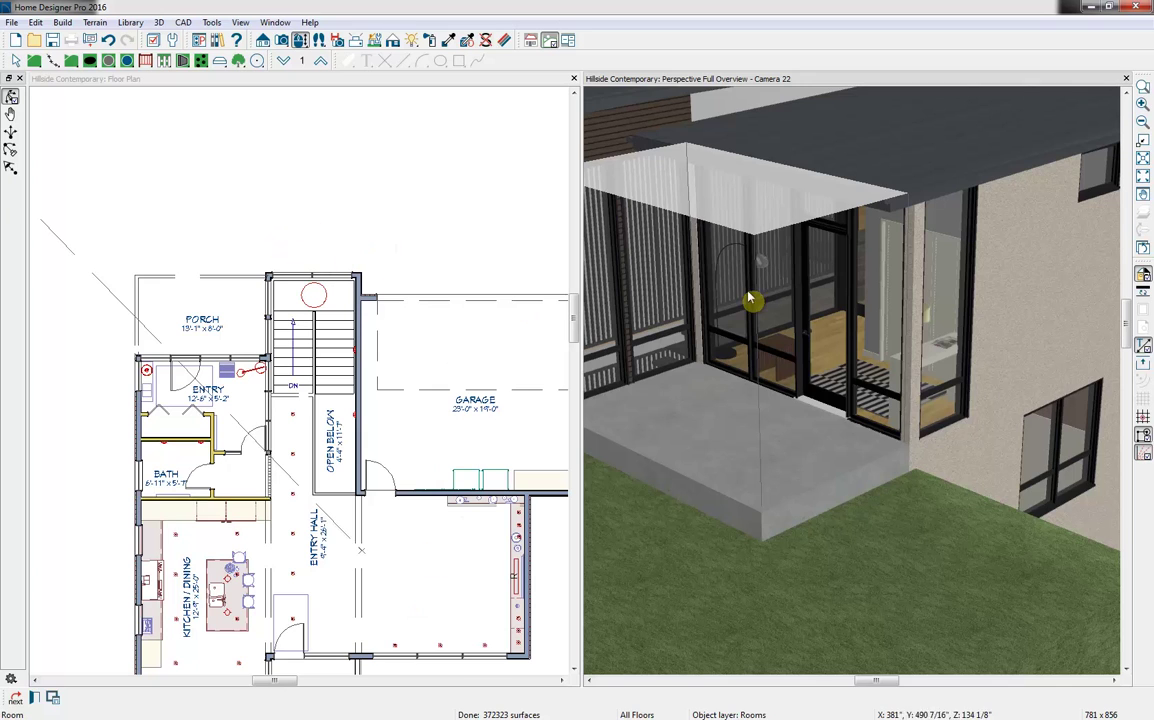
# Place a Click Stairs staircase at the middle of the porch's outer edge, leading down to the terrain.
pyautogui.moveTo(797, 385); pyautogui.dragTo(920, 366, button='middle')
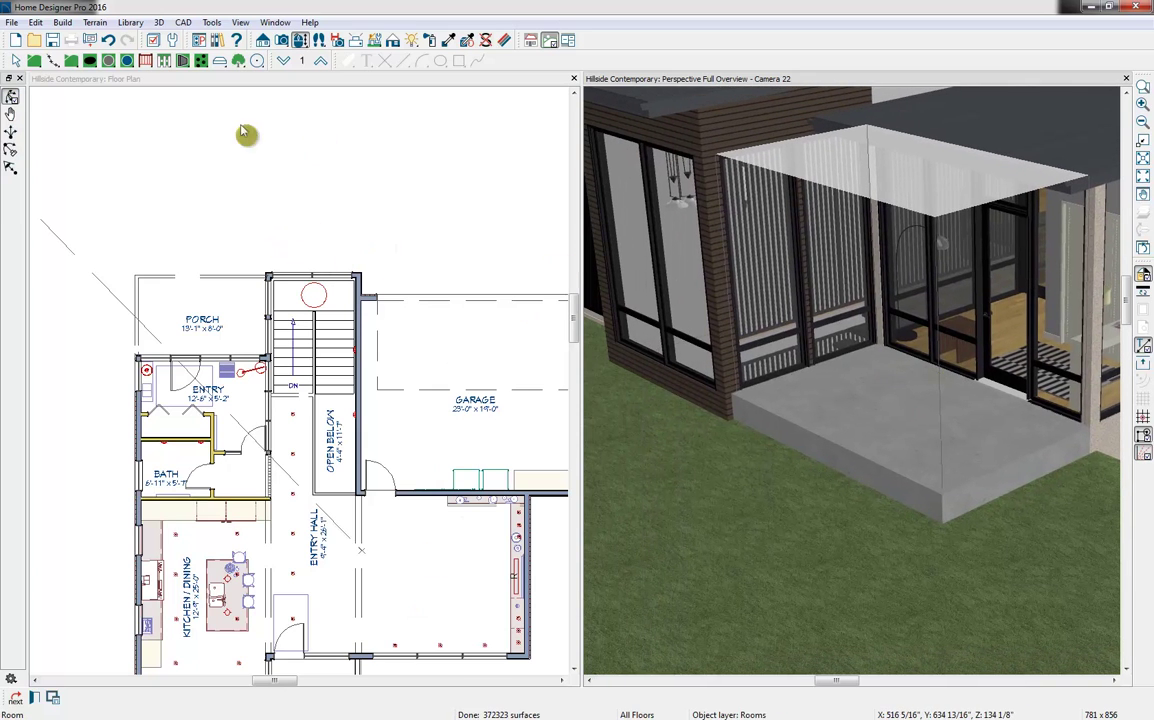
pyautogui.click(61, 23)
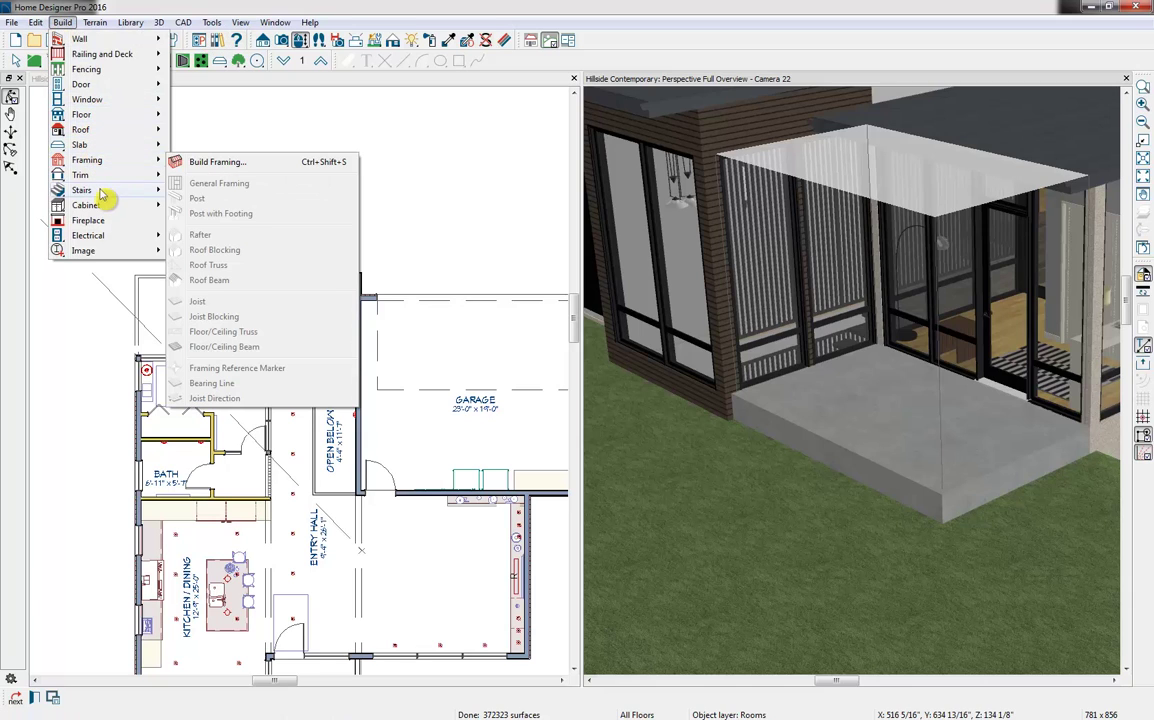
pyautogui.moveTo(110, 190)
pyautogui.click(208, 205)
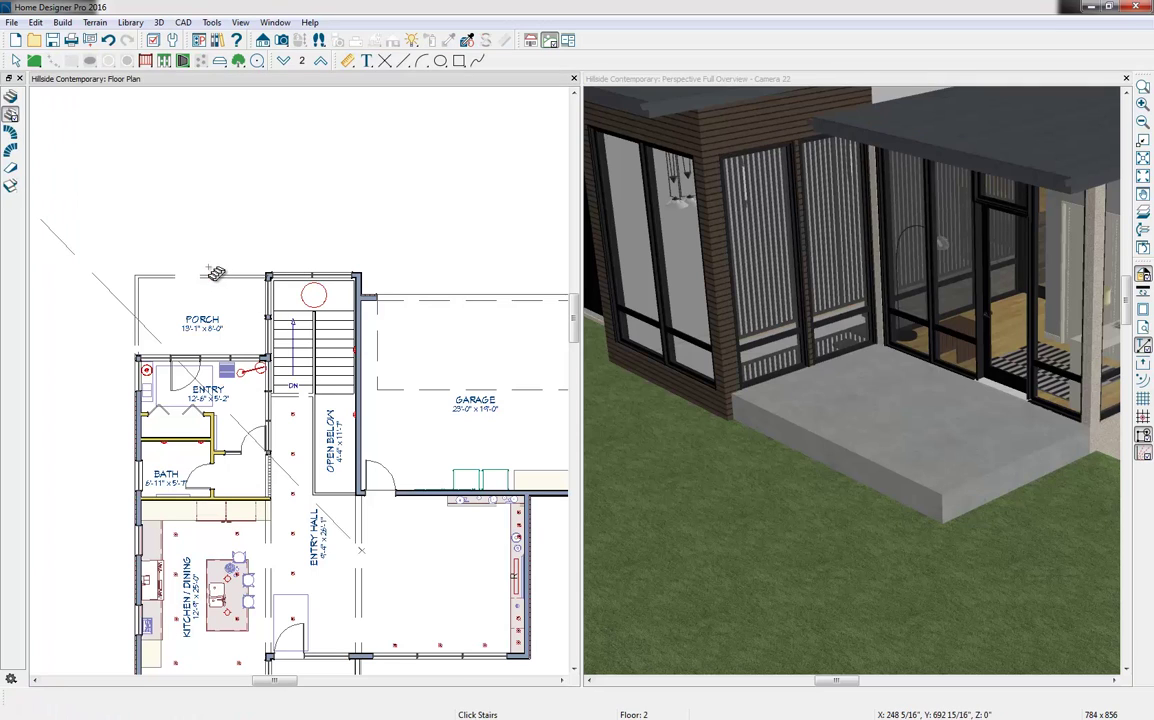
pyautogui.click(214, 272)
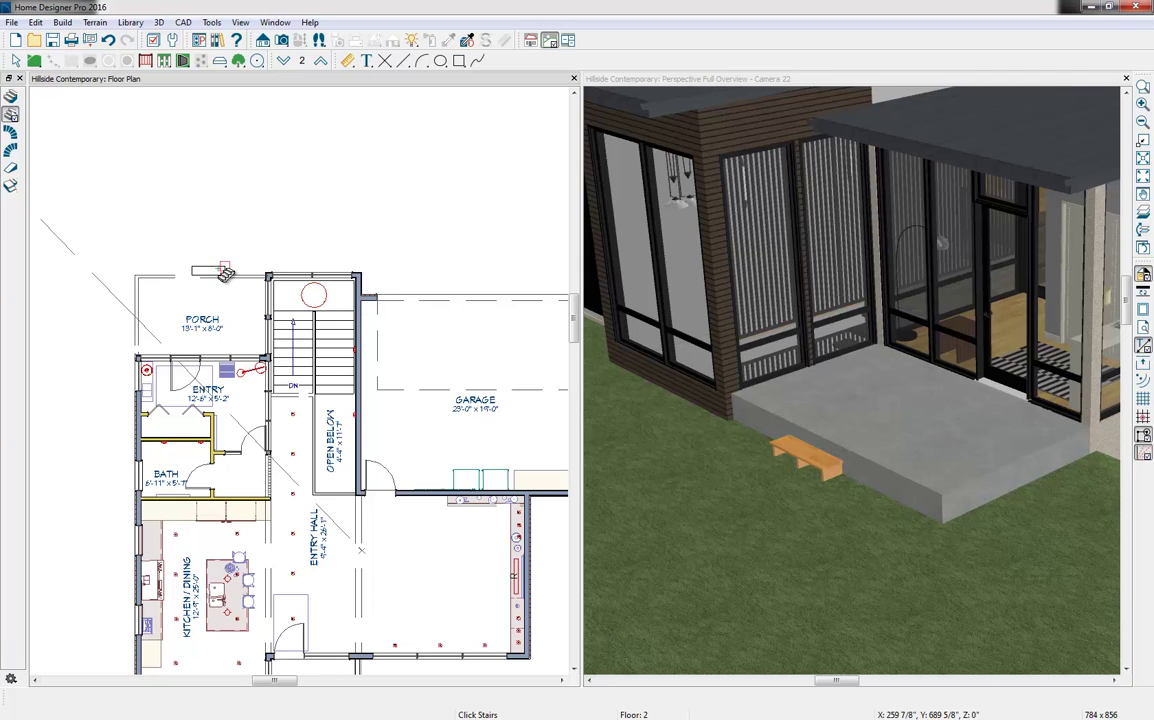
# Widen the porch step in plan to span the porch's full outer edge, about 156 5/8" wide.
pyautogui.click(225, 278)
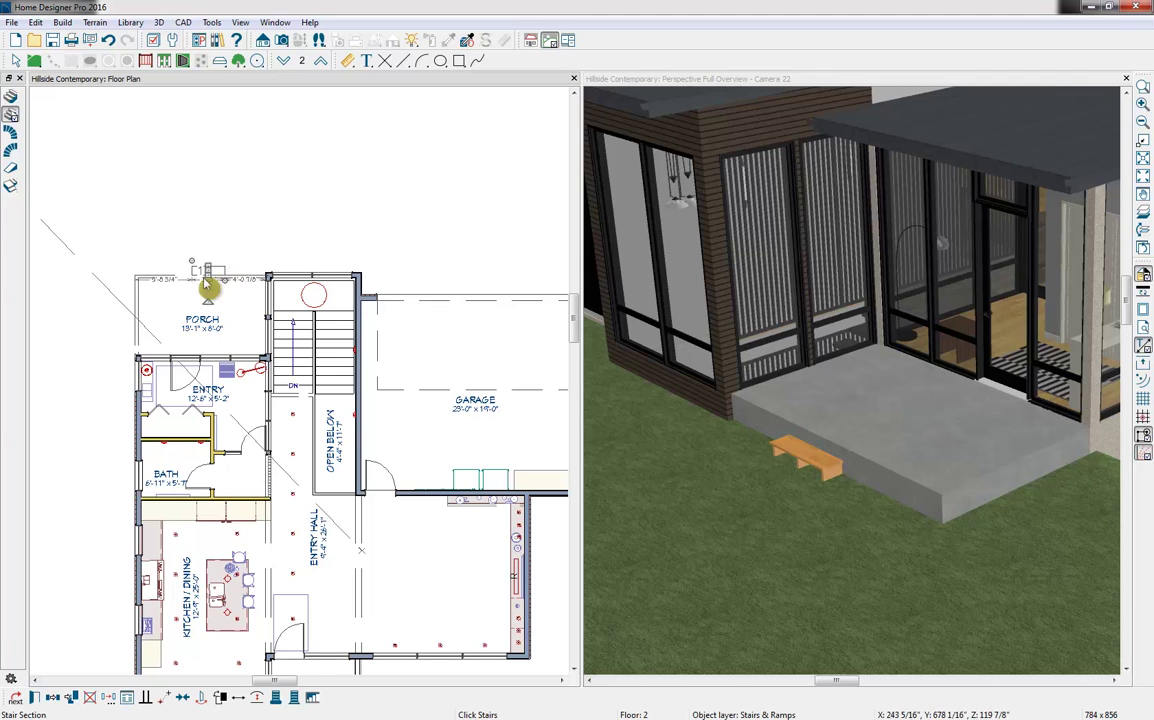
pyautogui.scroll(2, 190, 255)
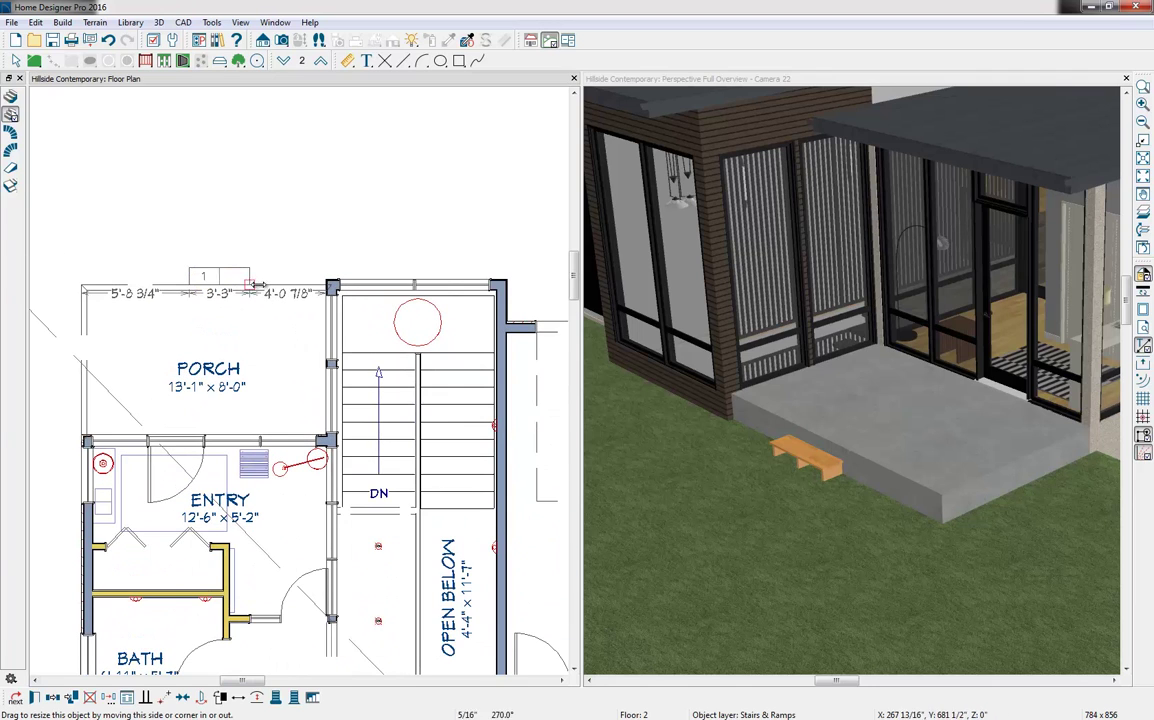
pyautogui.moveTo(252, 284); pyautogui.dragTo(329, 283)
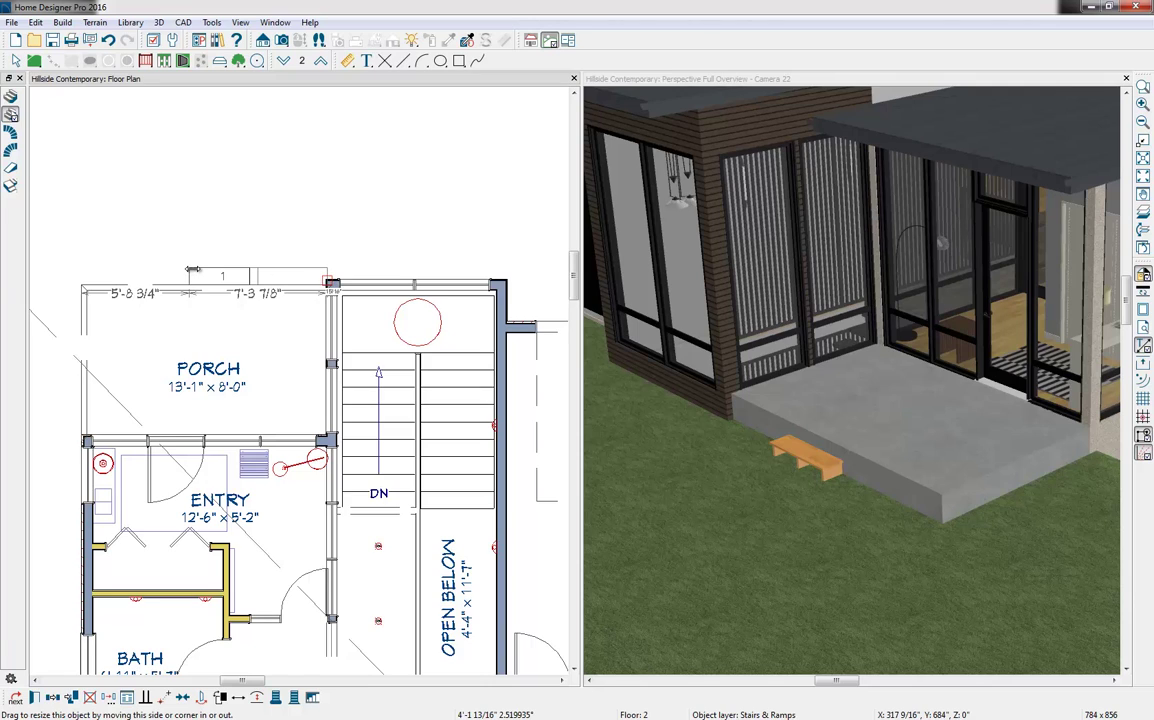
pyautogui.moveTo(187, 270); pyautogui.dragTo(84, 285)
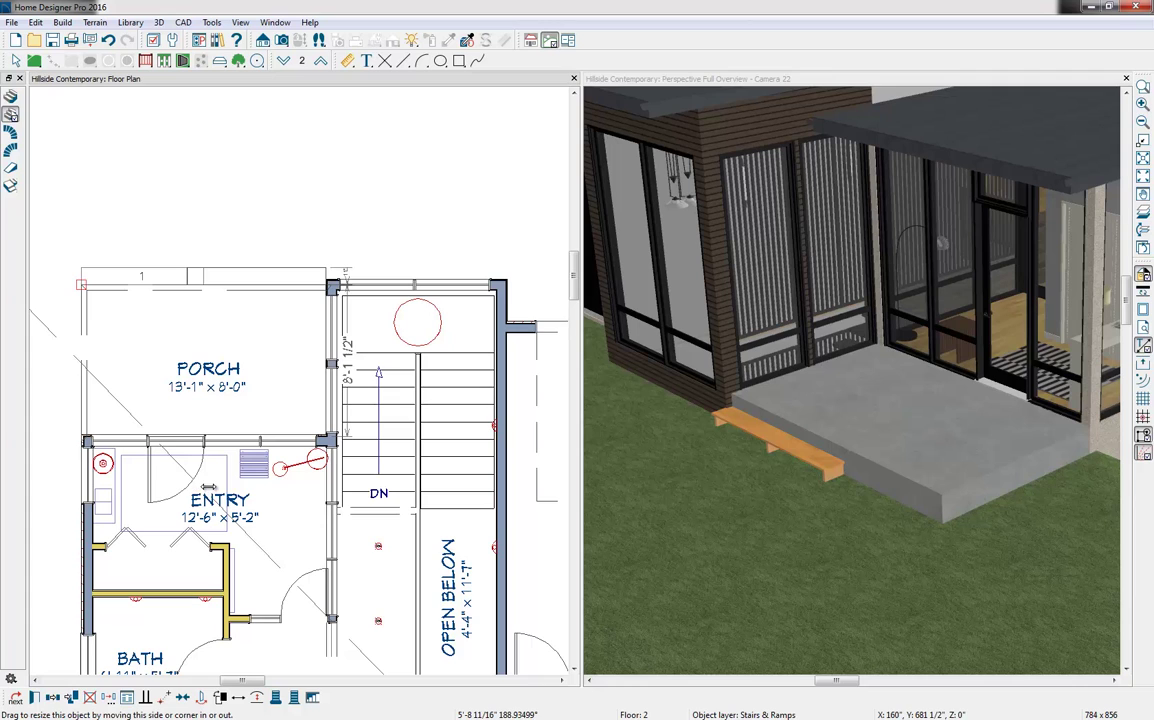
# Turn off Open Underneath and Open Risers for the porch step, and set its tread overhang and tread thickness to 0".
pyautogui.click(34, 697)
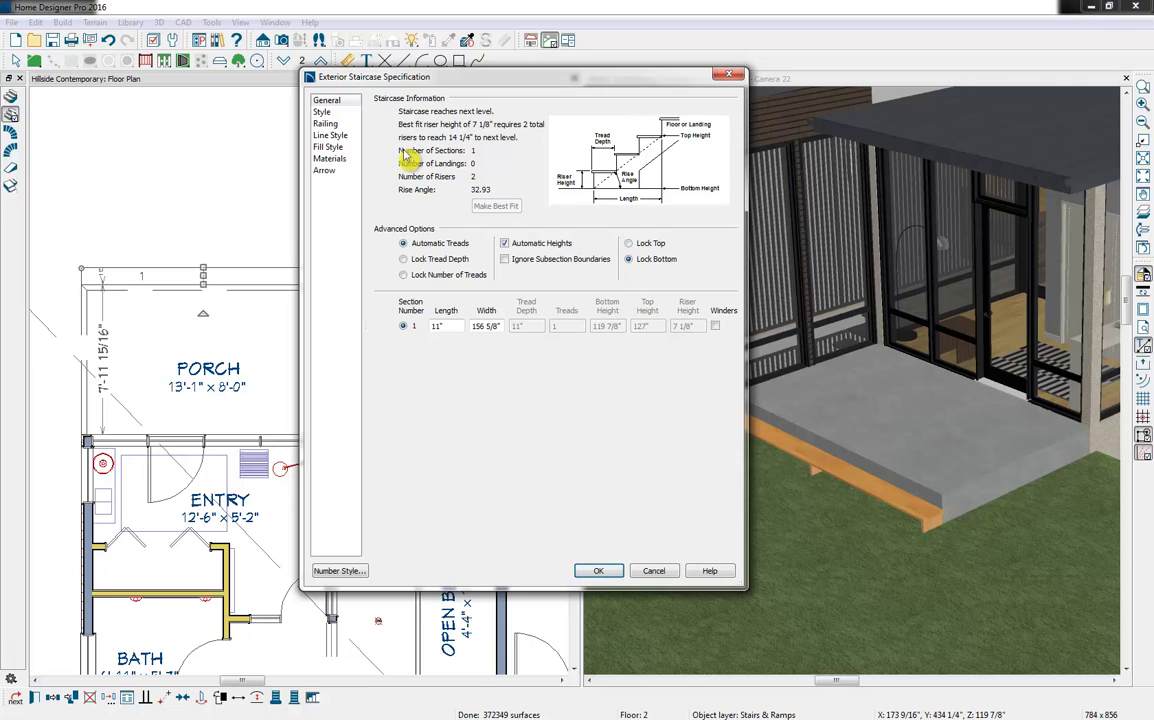
pyautogui.click(323, 112)
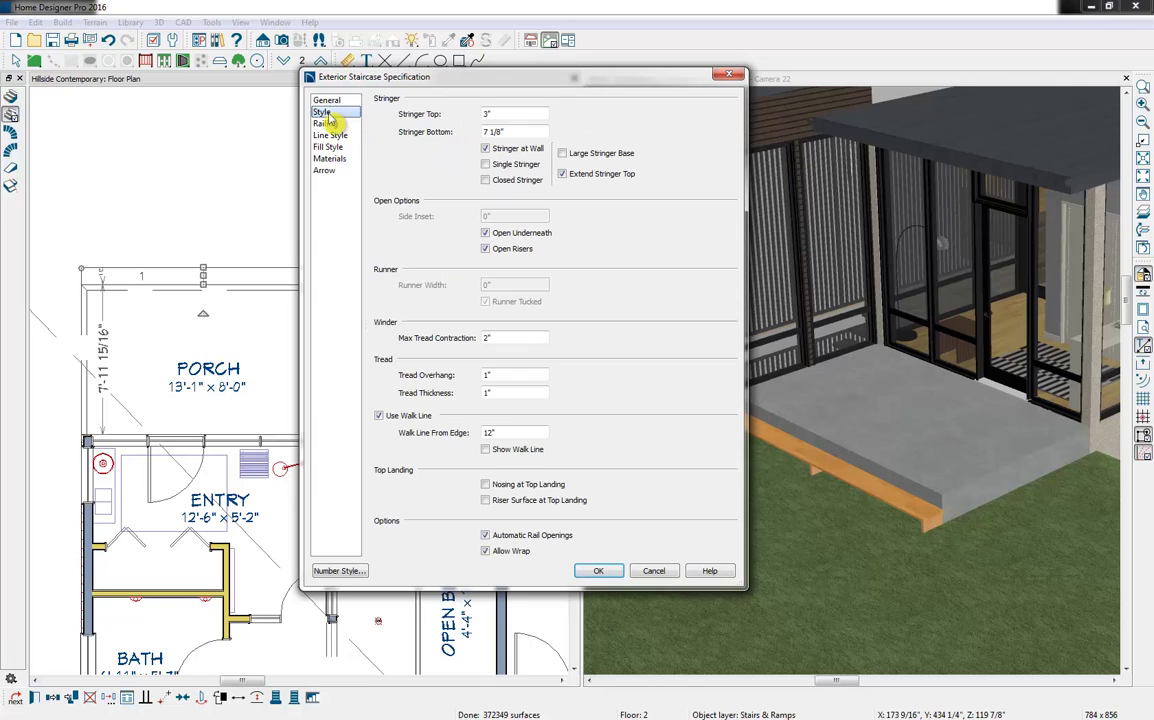
pyautogui.click(487, 232)
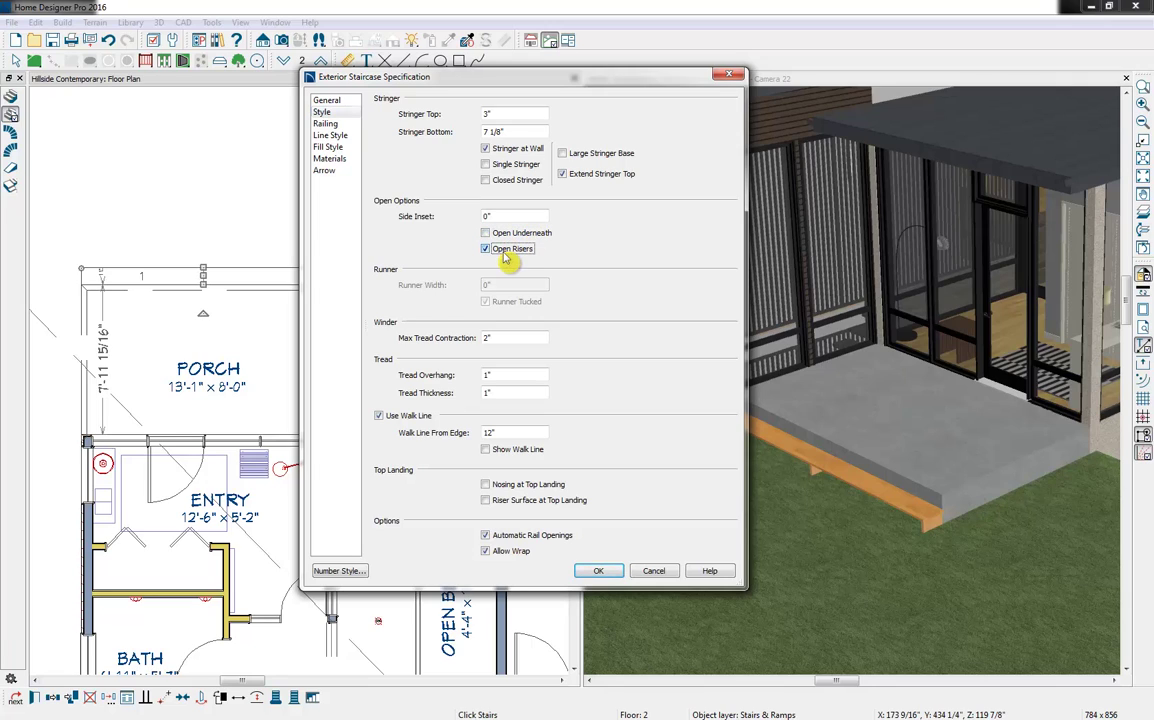
pyautogui.click(510, 248)
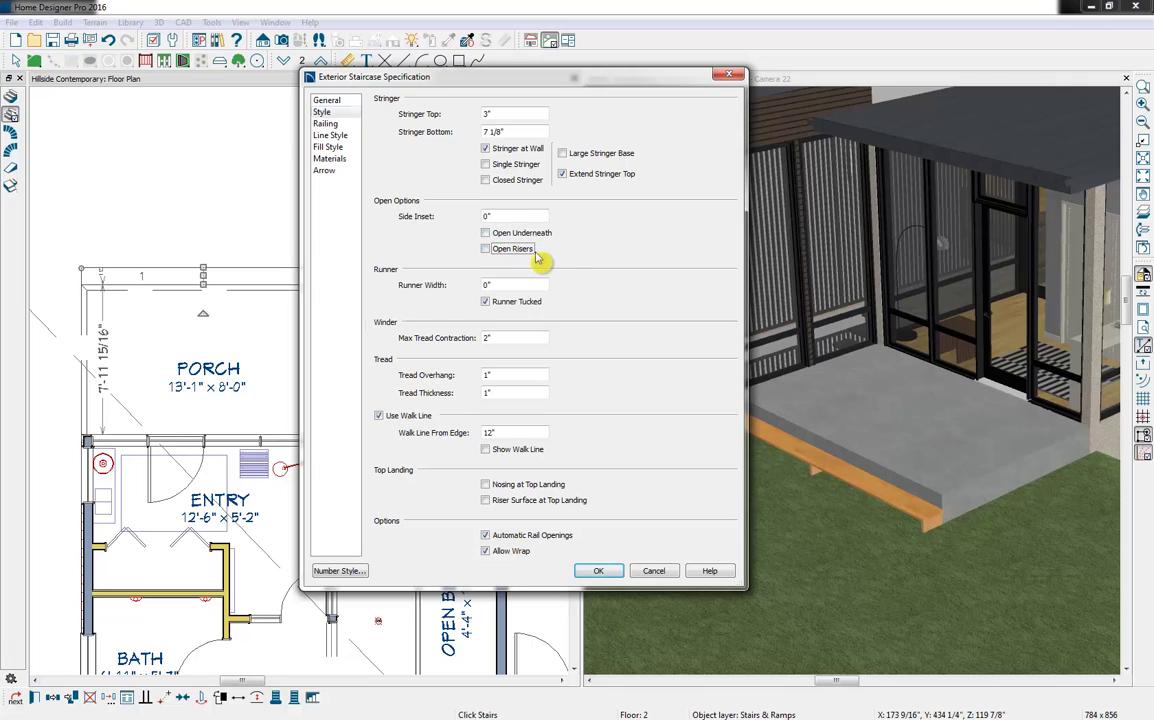
pyautogui.doubleClick(486, 376)
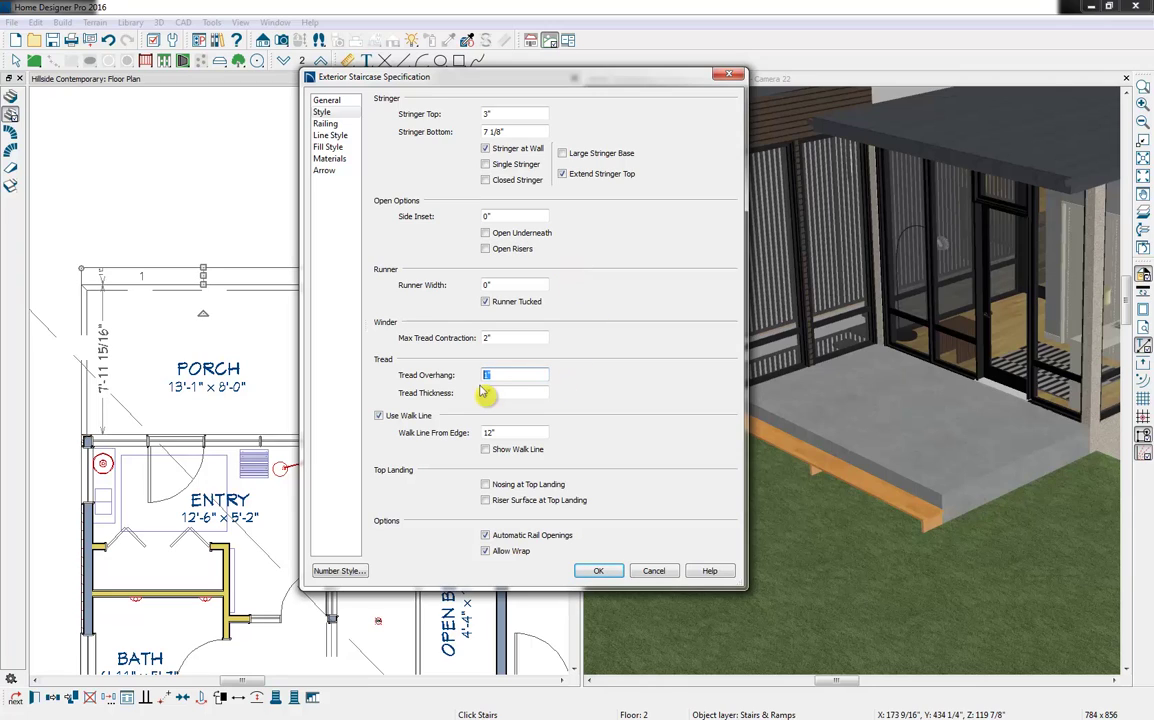
pyautogui.write('0')
pyautogui.press('Tab')
pyautogui.write('0')
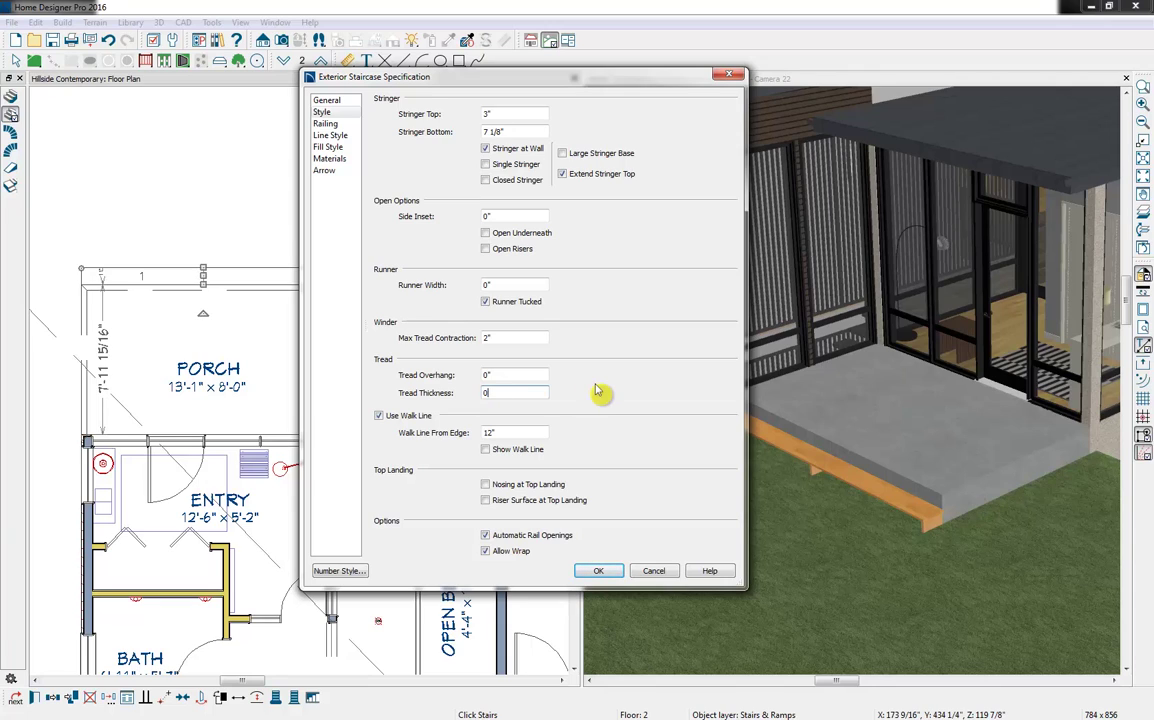
# Add a railing on the right side of the porch step and accept the staircase specification.
pyautogui.click(326, 123)
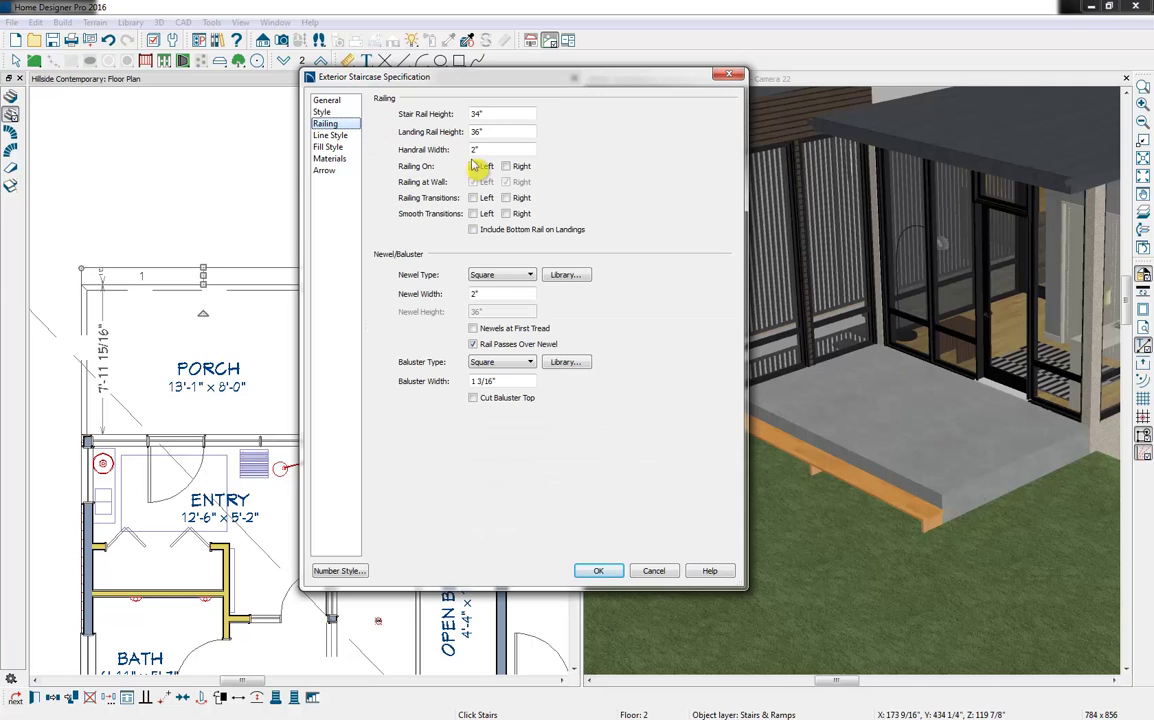
pyautogui.click(506, 166)
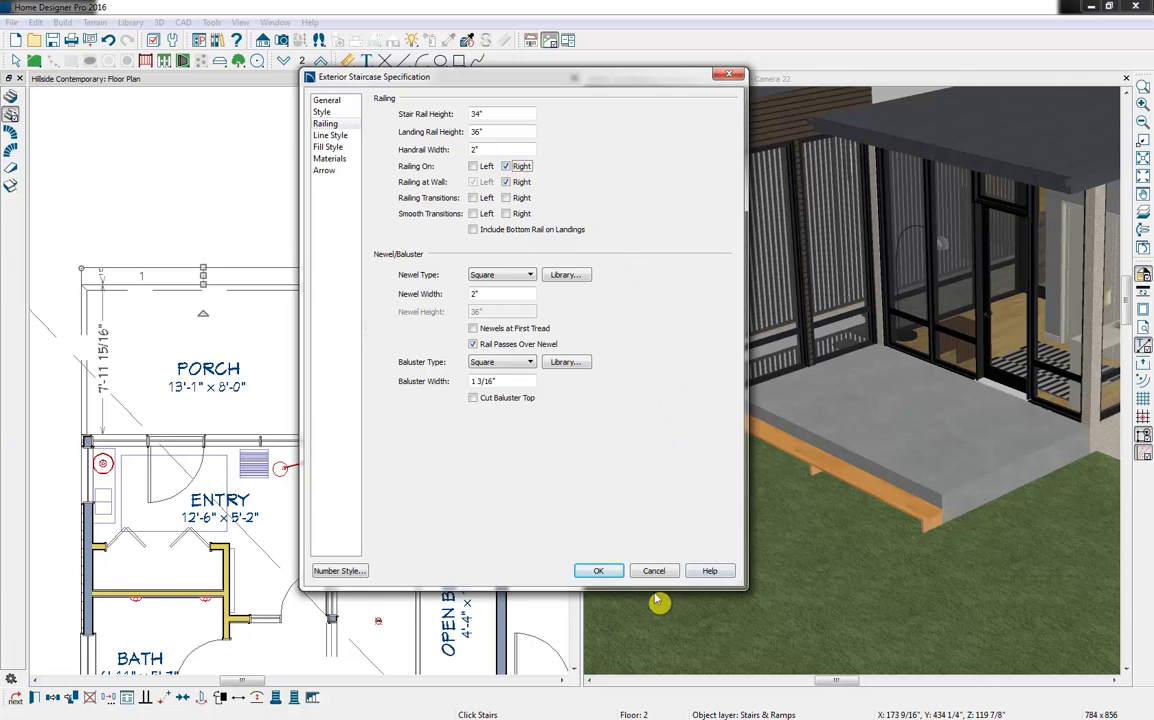
pyautogui.click(603, 575)
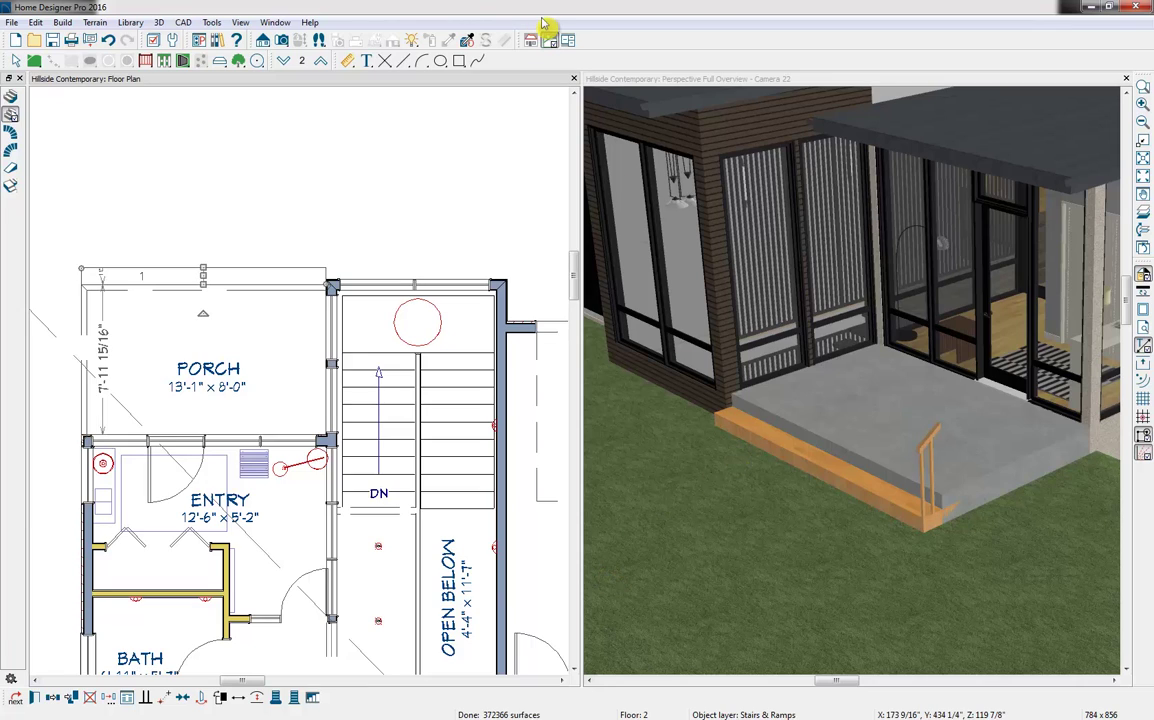
# Copy the porch slab's Concrete material onto the step's tread, riser and stringer with the Material Eyedropper.
pyautogui.click(637, 90)
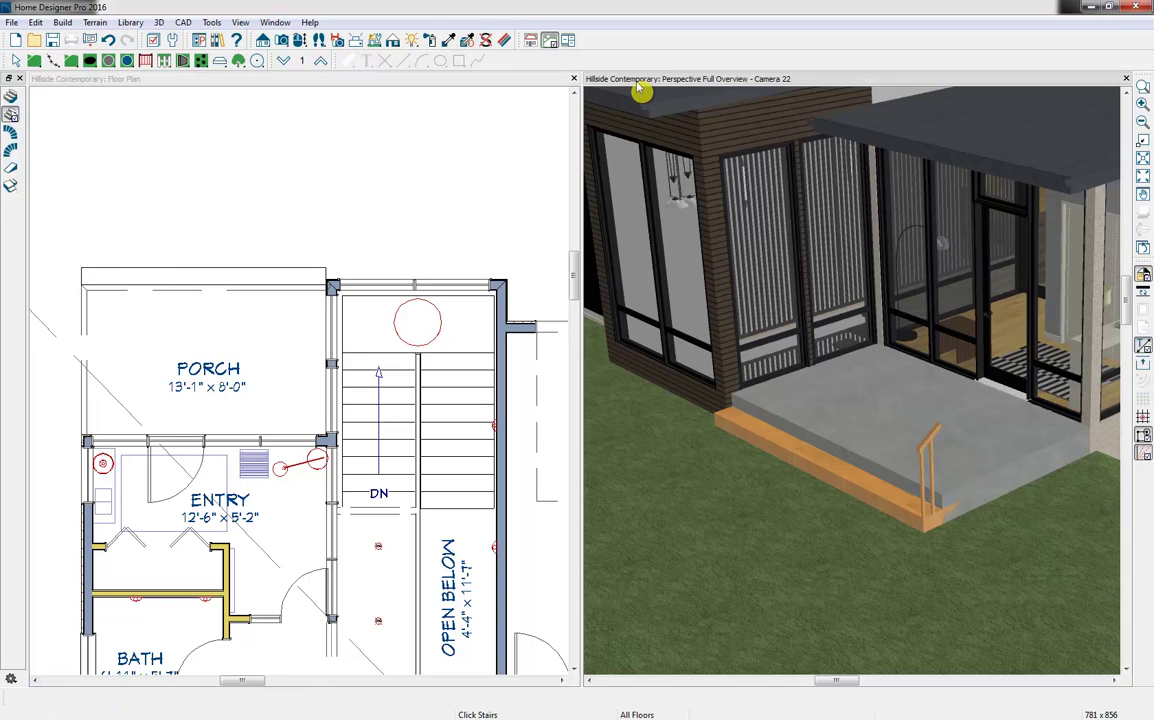
pyautogui.click(450, 42)
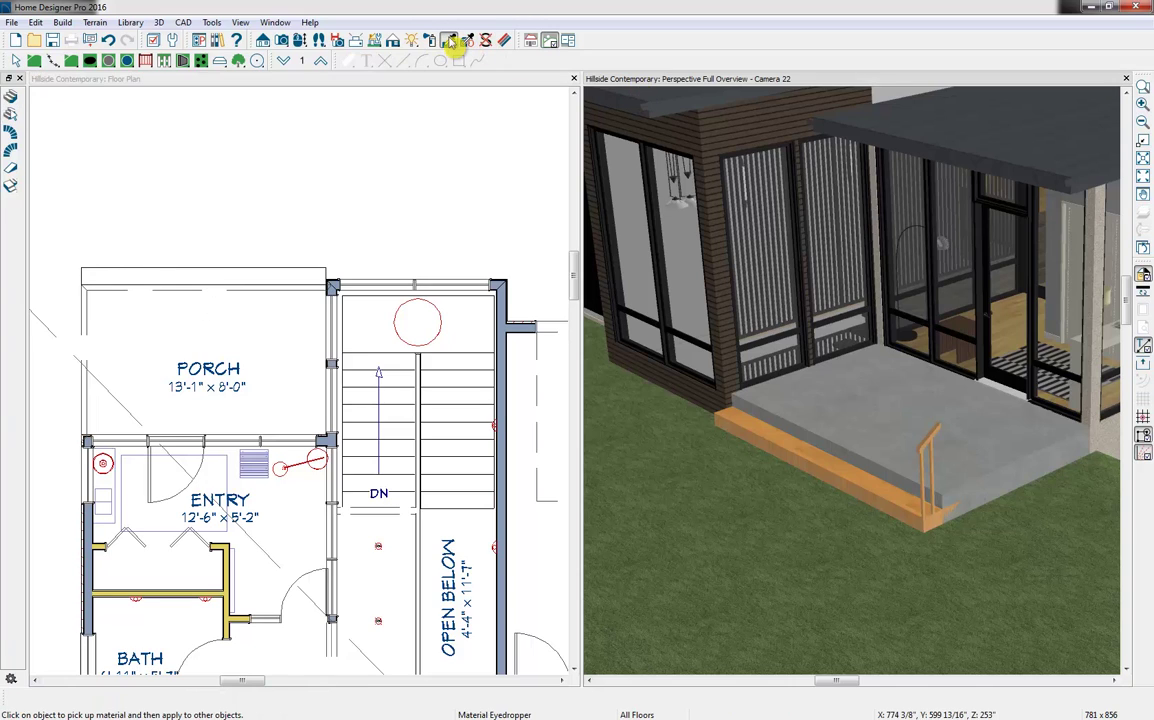
pyautogui.click(821, 427)
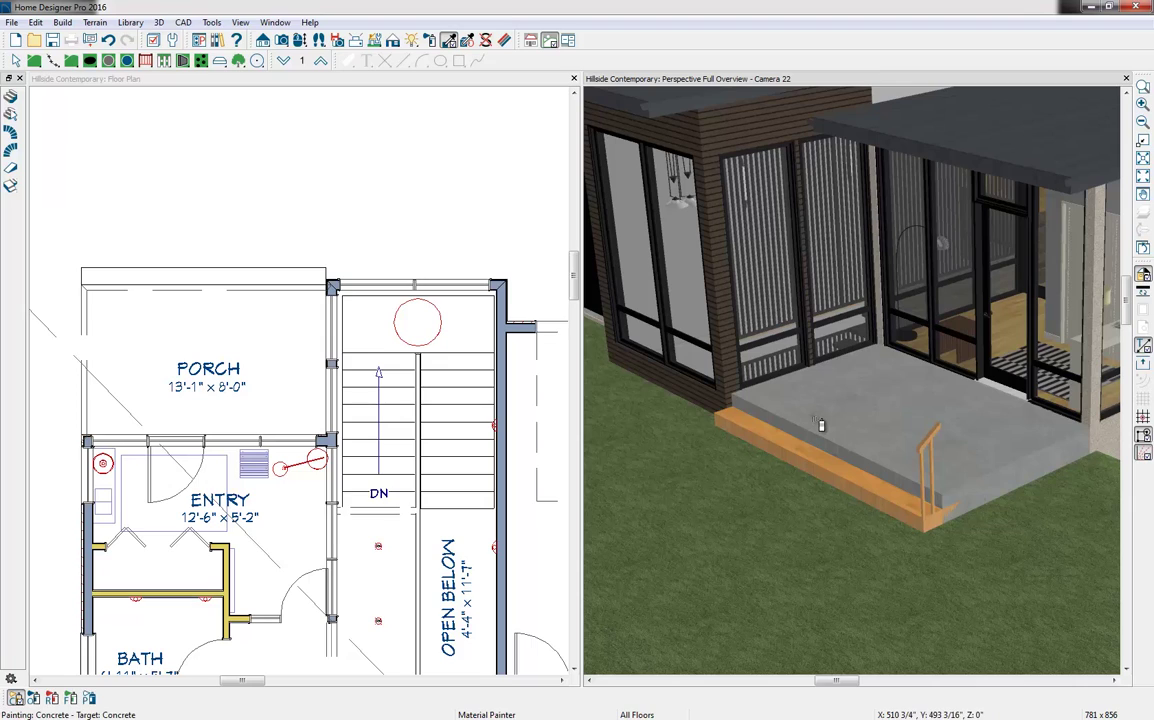
pyautogui.click(833, 484)
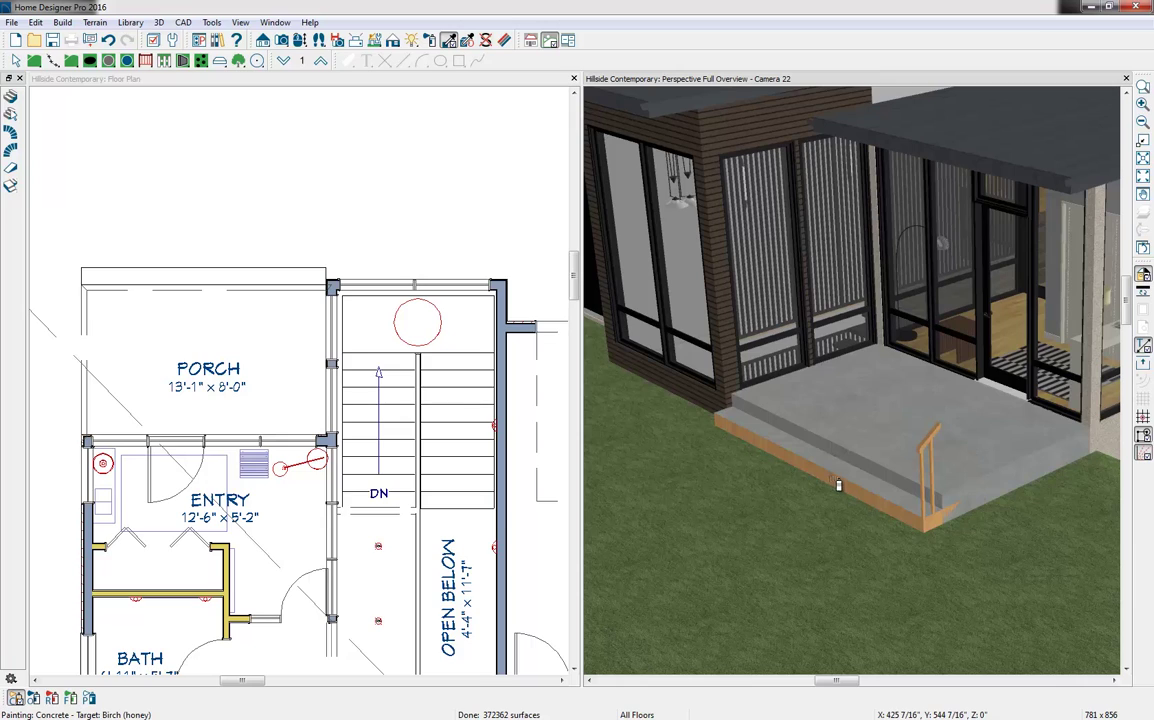
pyautogui.click(950, 533)
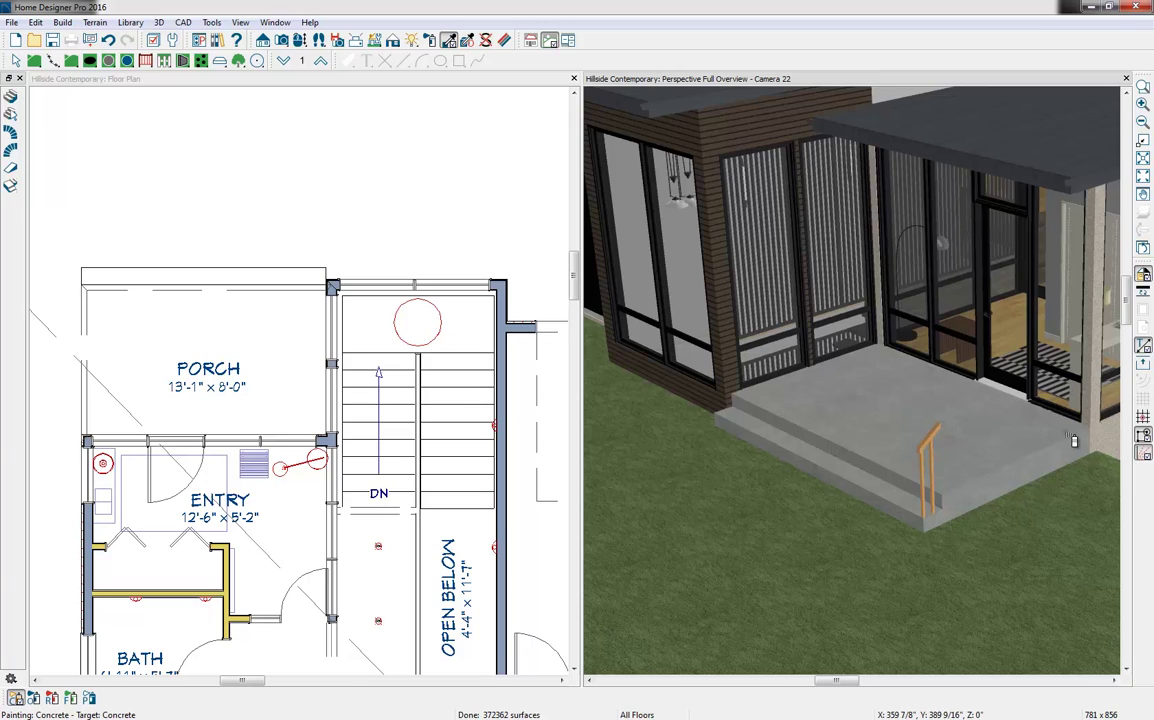
# Turn off the Invisible option on the deck railing along the porch's open side, beside the stair rail.
pyautogui.click(86, 330)
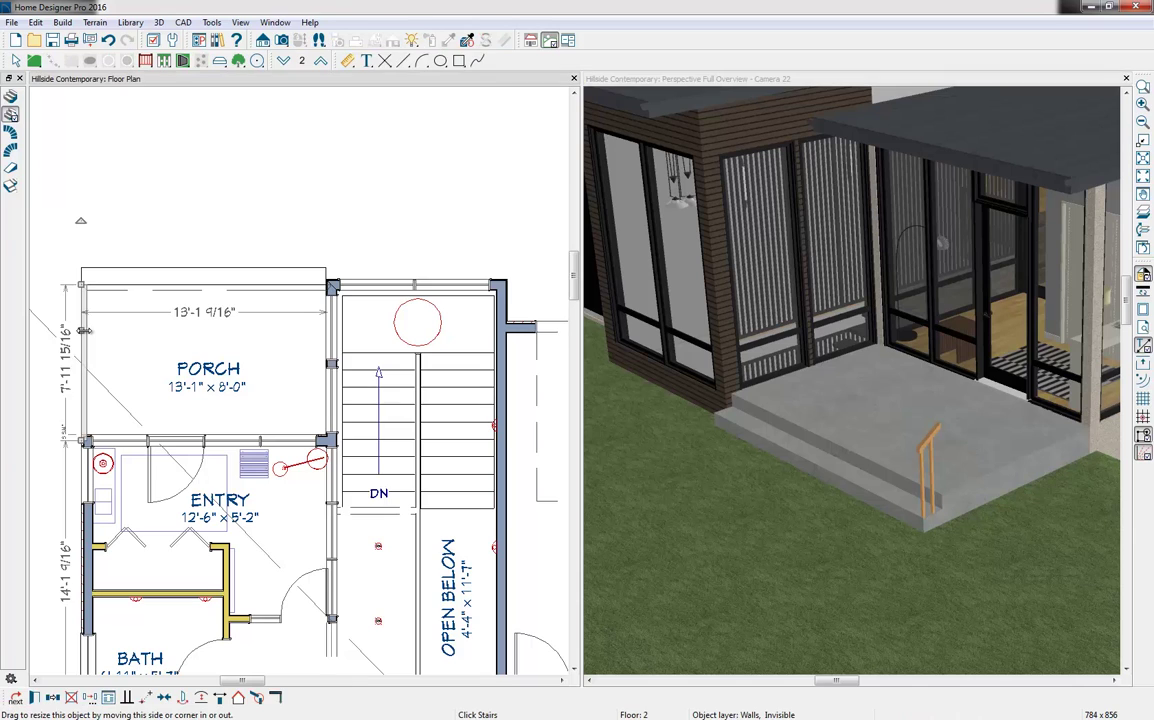
pyautogui.click(34, 698)
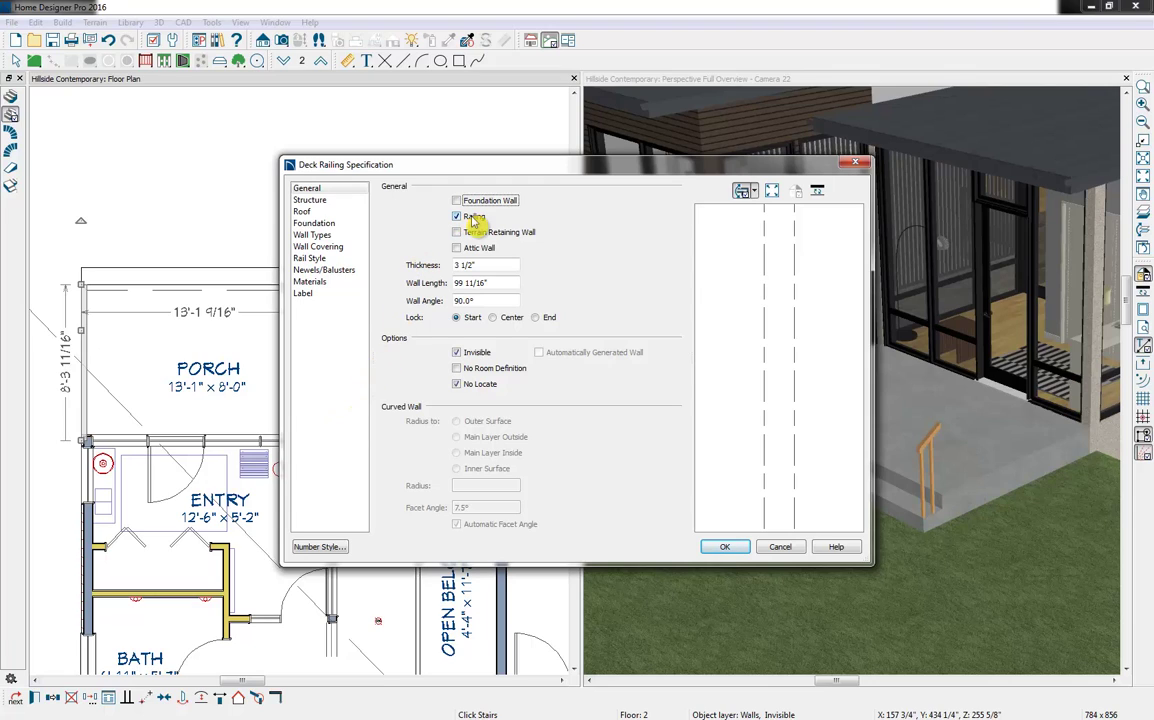
pyautogui.click(477, 358)
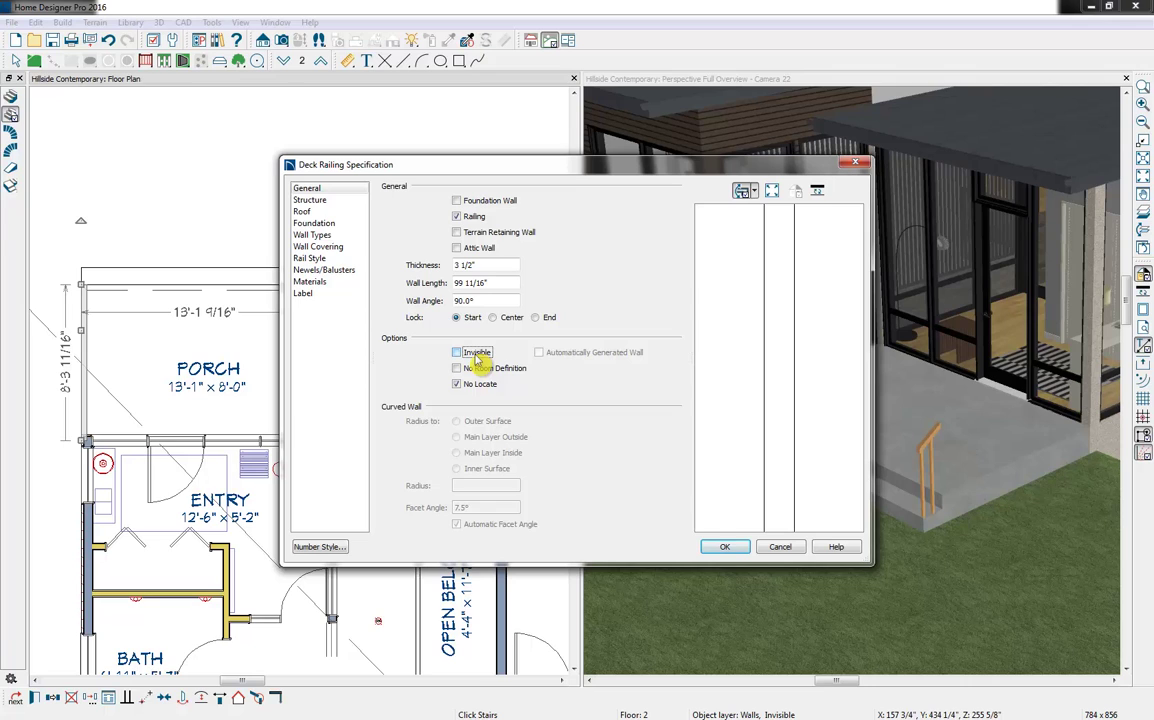
pyautogui.click(725, 548)
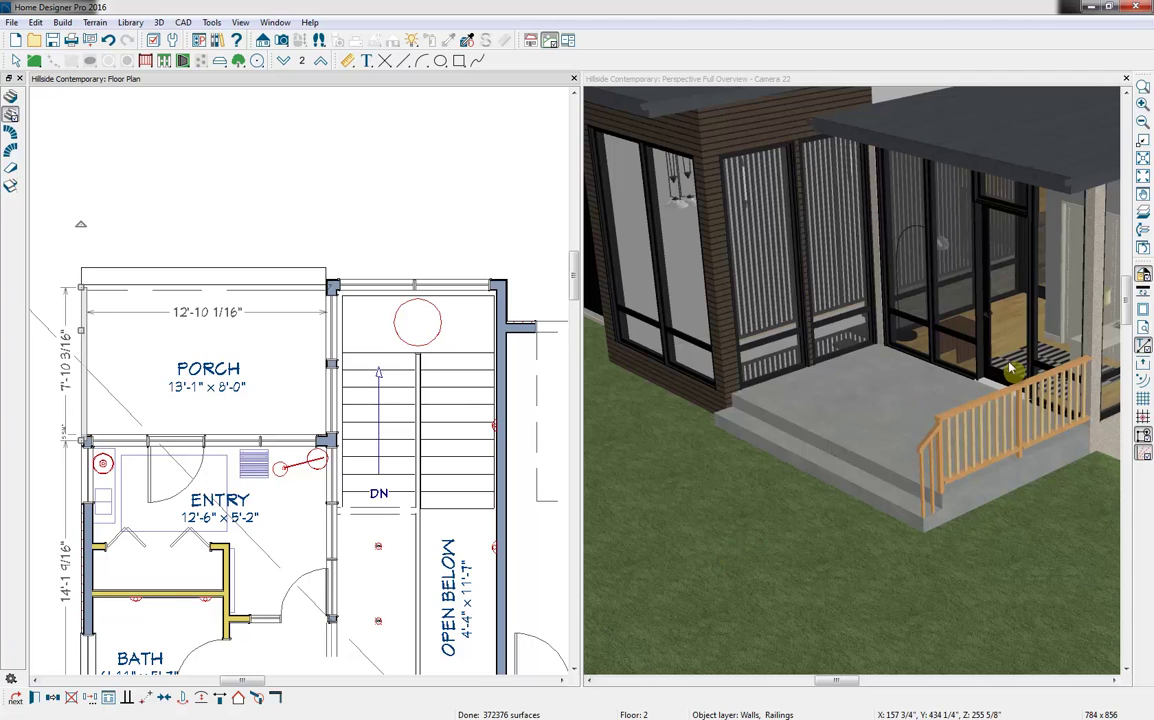
# Copy the entry window frame's Charcoal color onto the rails, newels and balusters of the porch and stair railings.
pyautogui.click(594, 87)
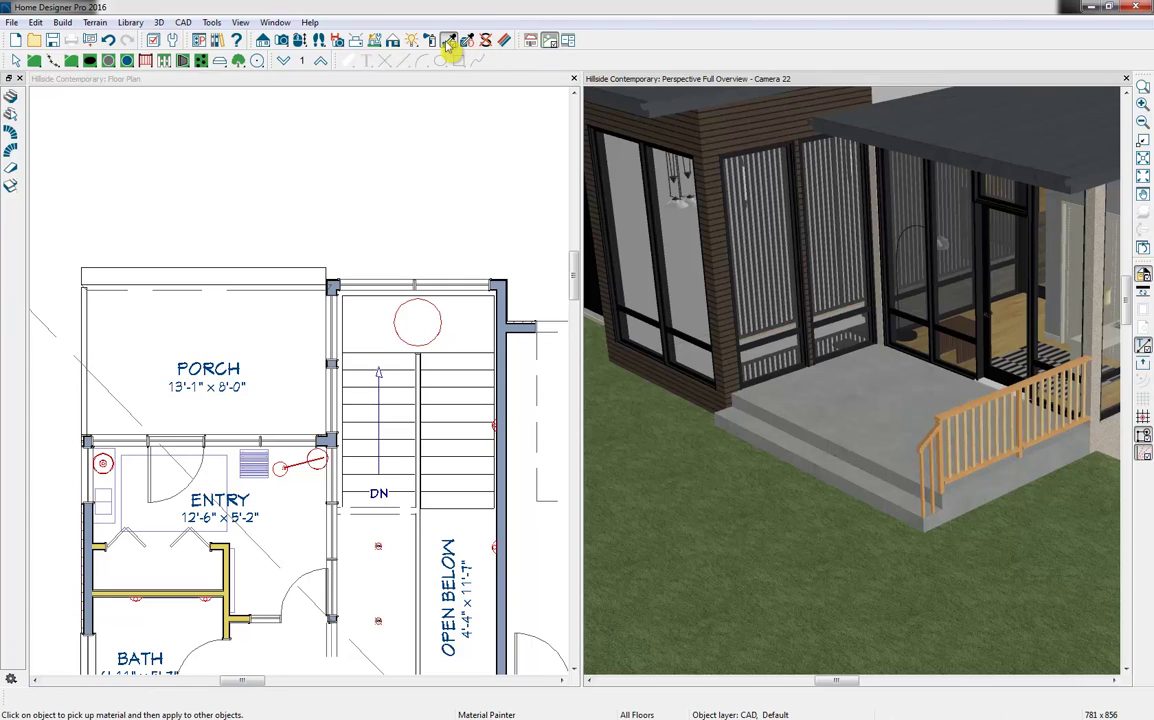
pyautogui.click(452, 48)
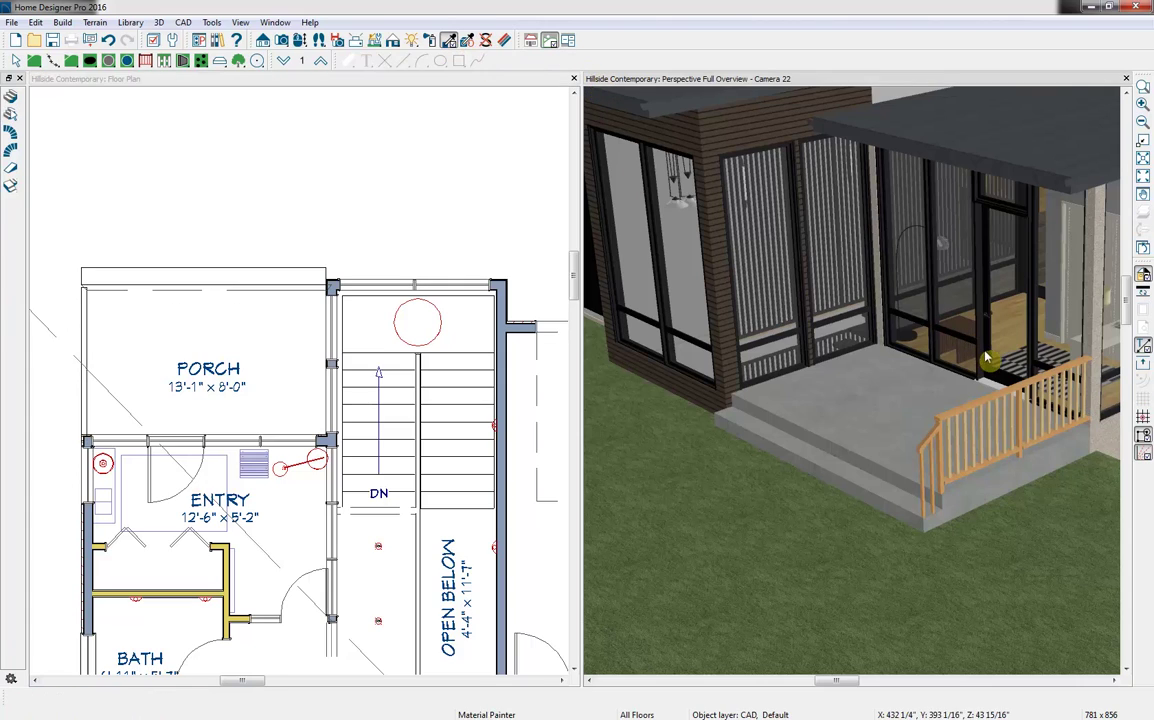
pyautogui.click(448, 45)
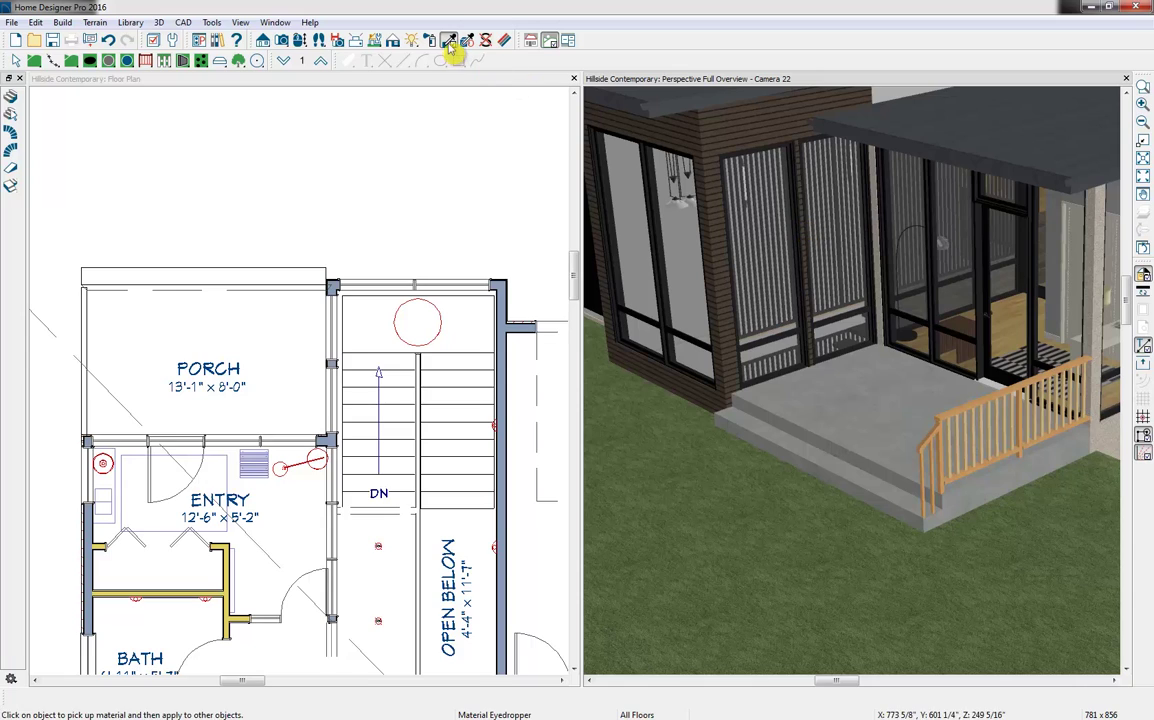
pyautogui.click(898, 312)
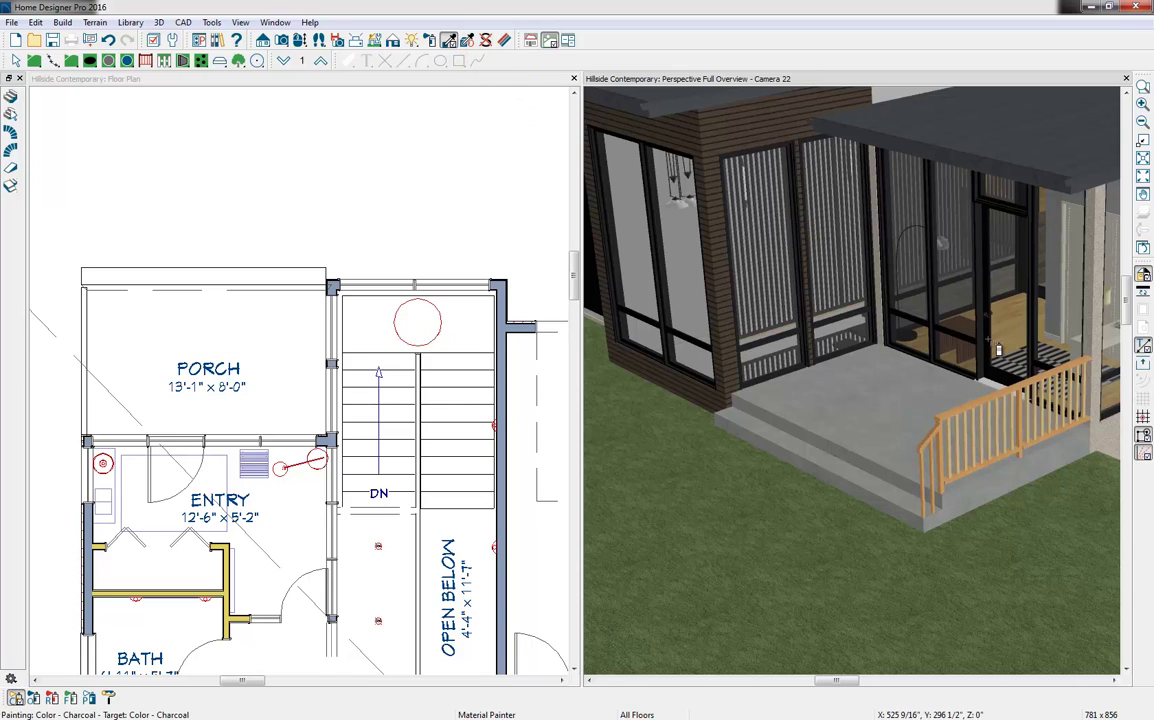
pyautogui.click(943, 442)
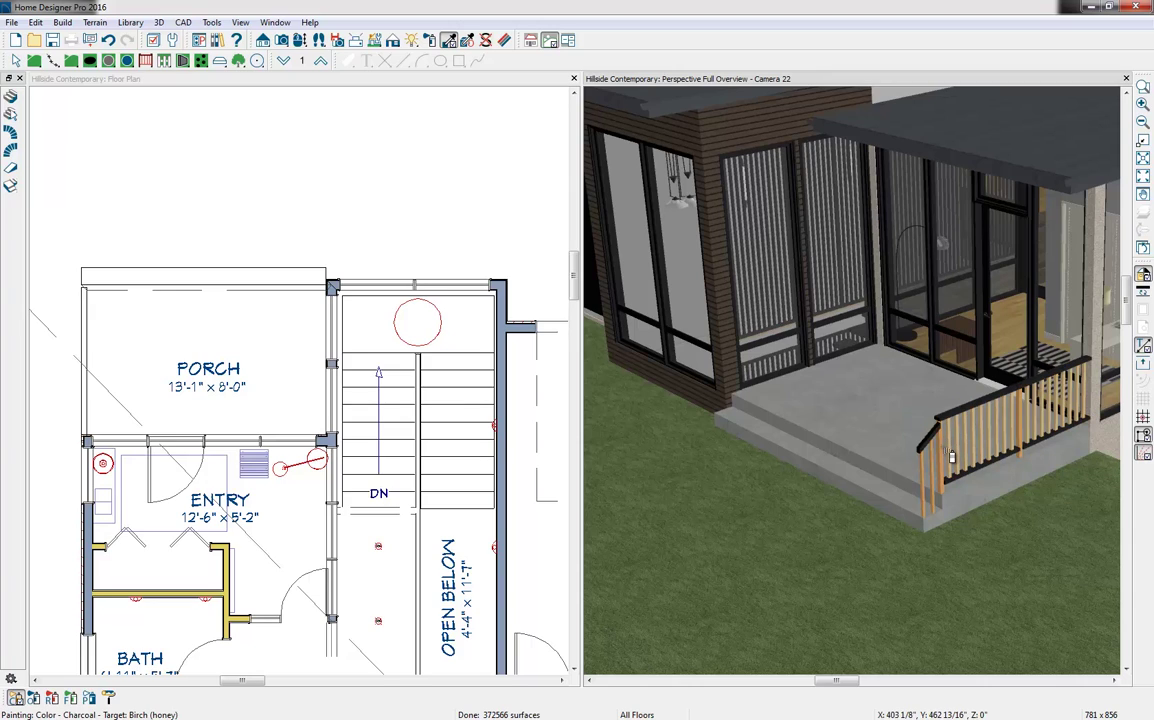
pyautogui.click(950, 455)
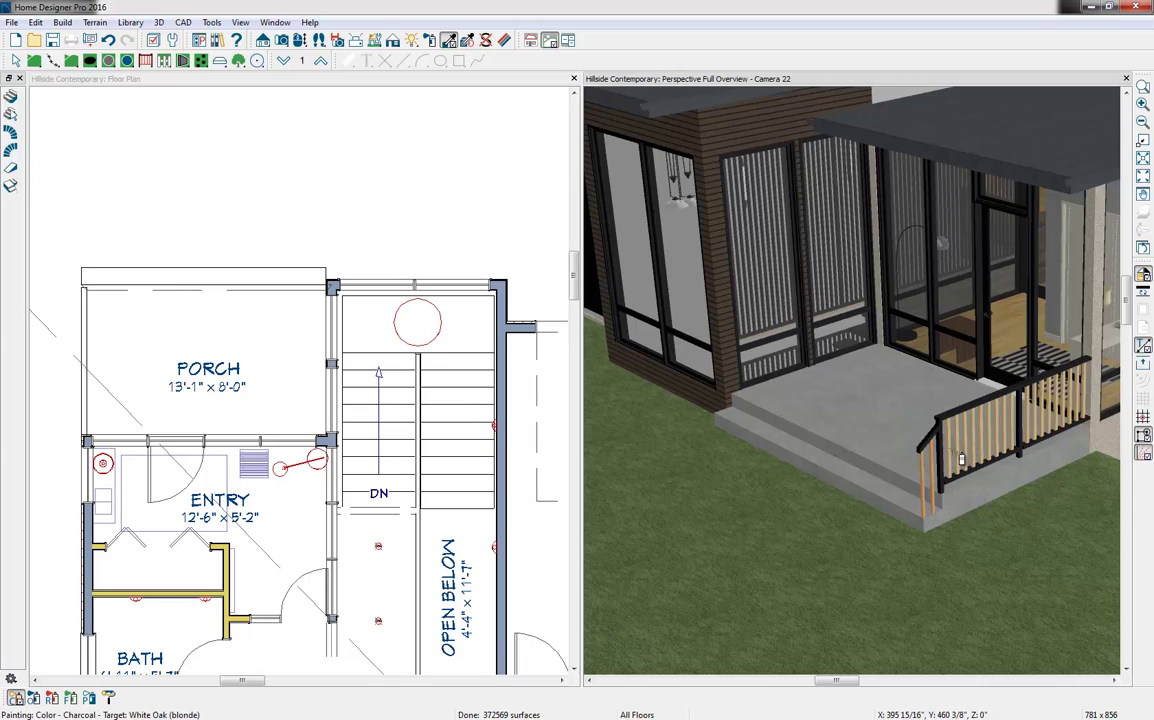
pyautogui.click(960, 459)
pyautogui.click(940, 475)
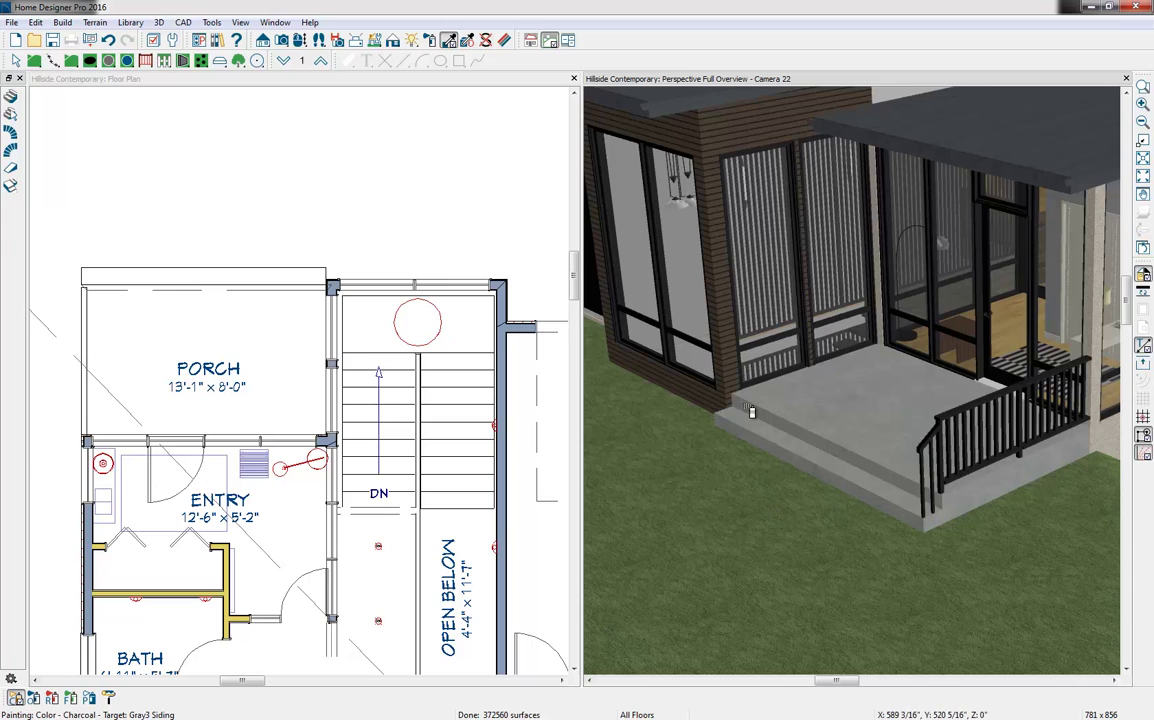
pyautogui.scroll(-3, 1082, 542)
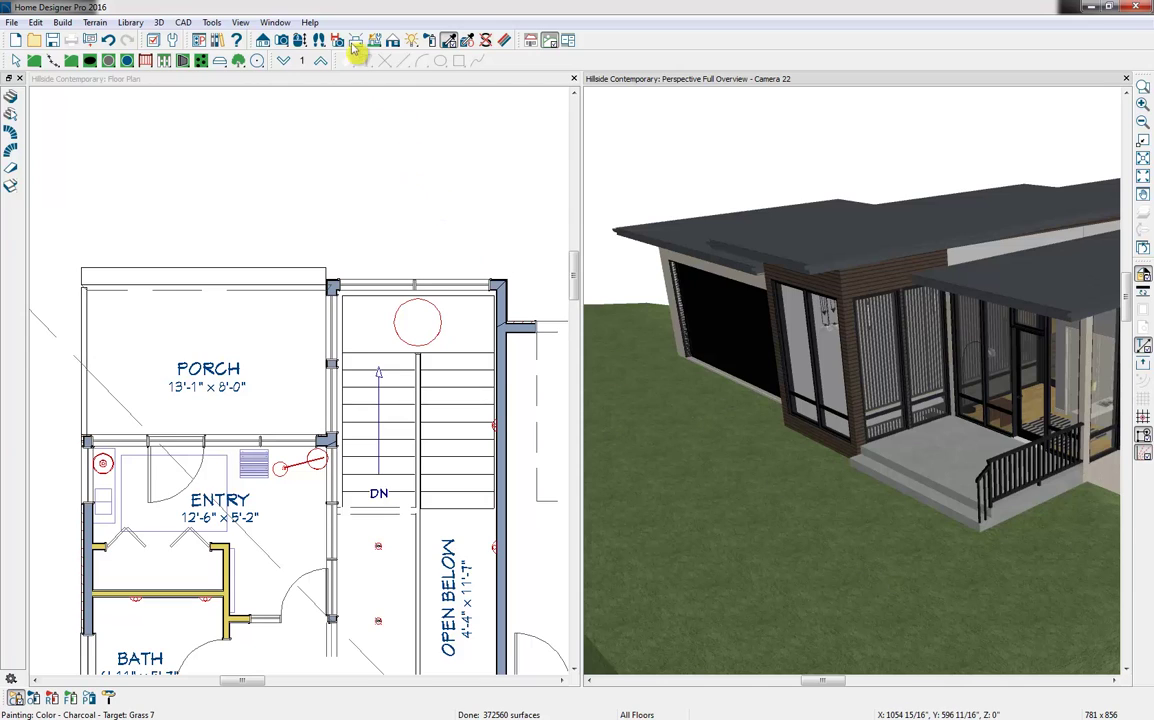
pyautogui.click(320, 63)
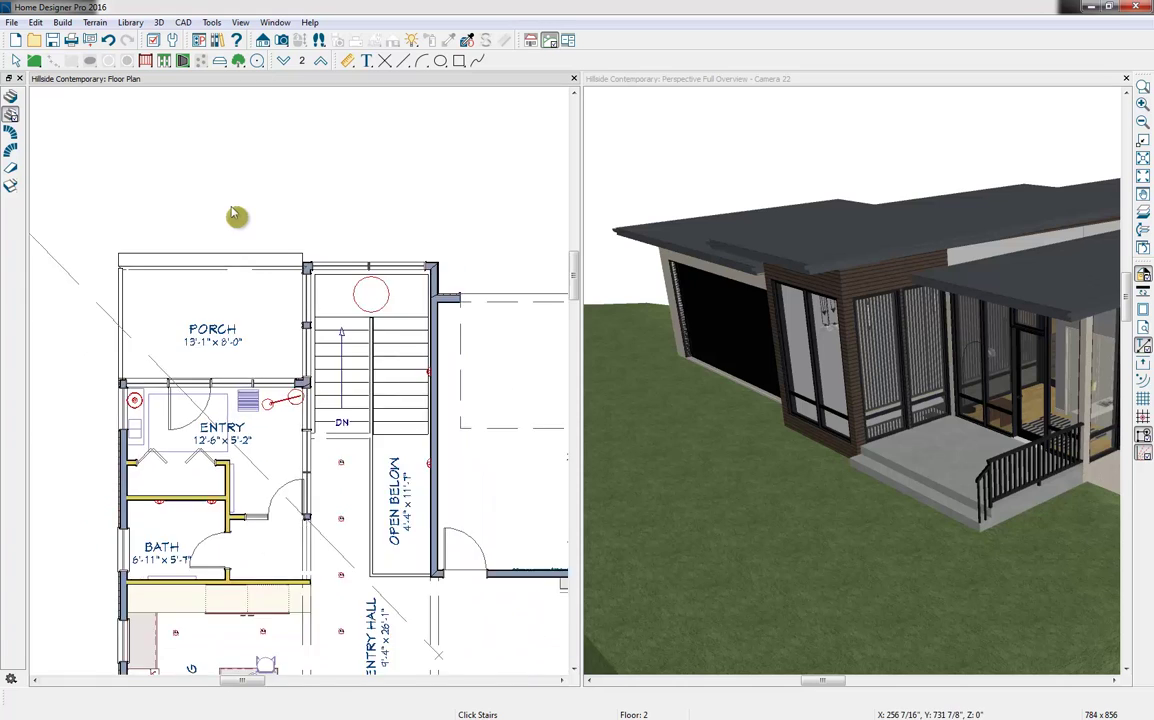
# Draw a rectangular driveway area about 23' wide on Floor 1, from the front of the garage out to the terrain's edge.
pyautogui.scroll(-5, 335, 180)
pyautogui.moveTo(343, 175); pyautogui.dragTo(325, 309, button='middle')
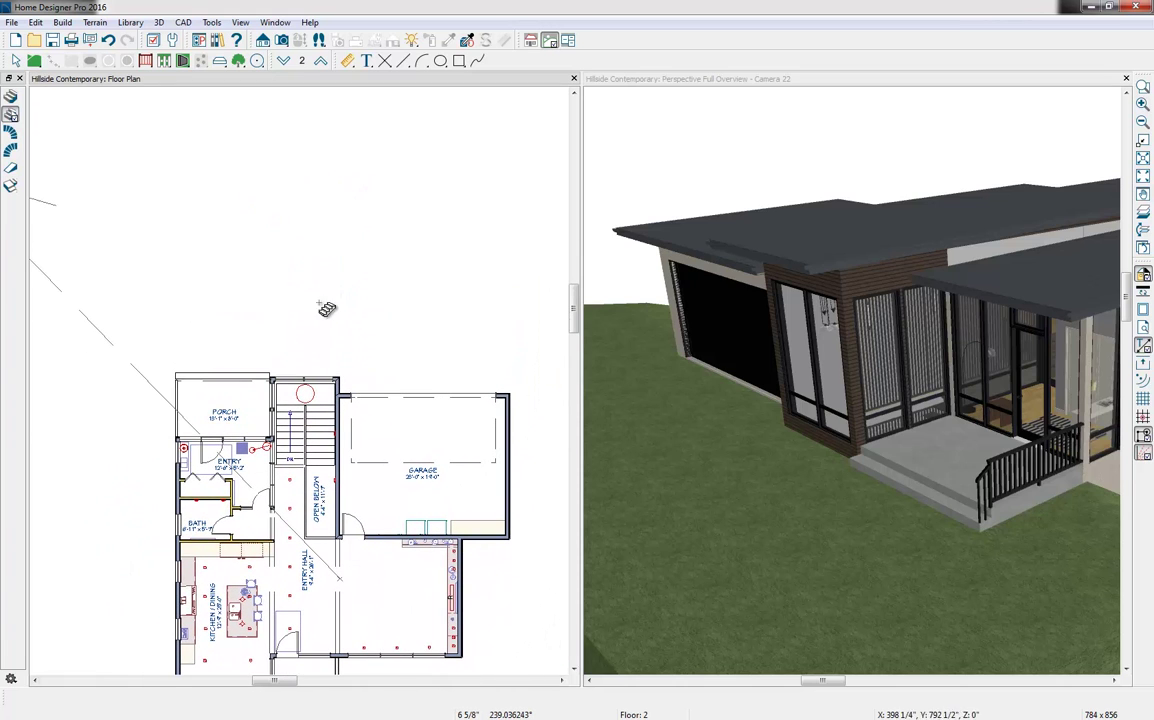
pyautogui.click(284, 61)
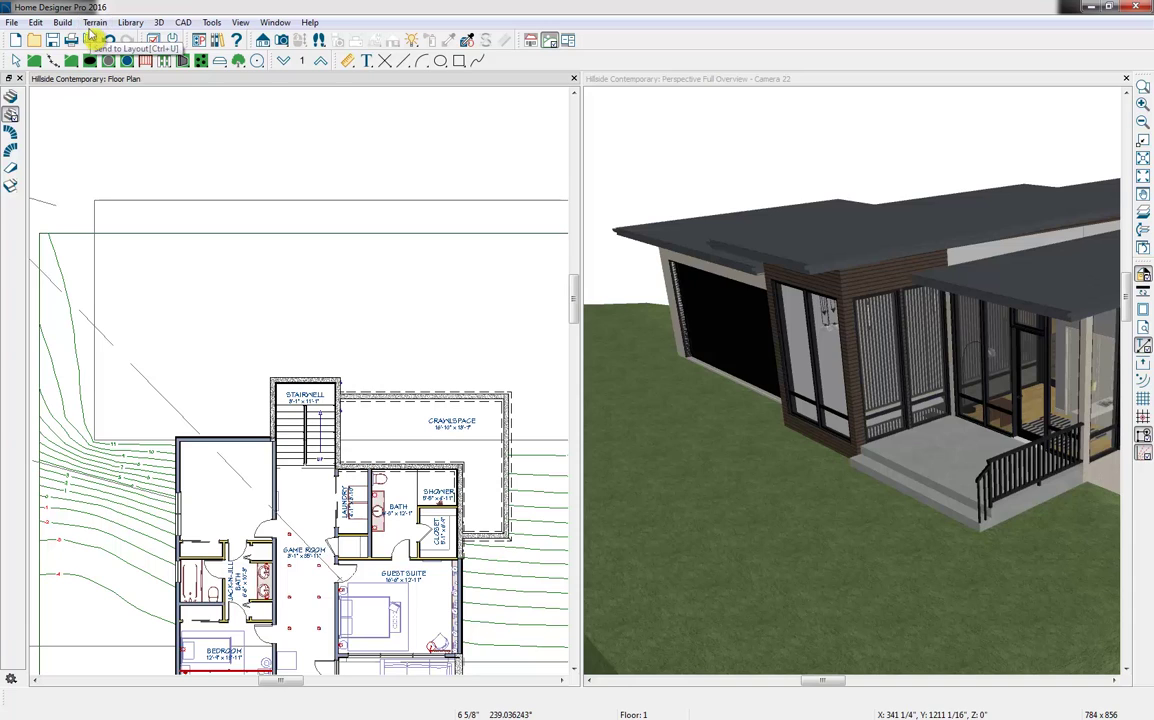
pyautogui.click(94, 23)
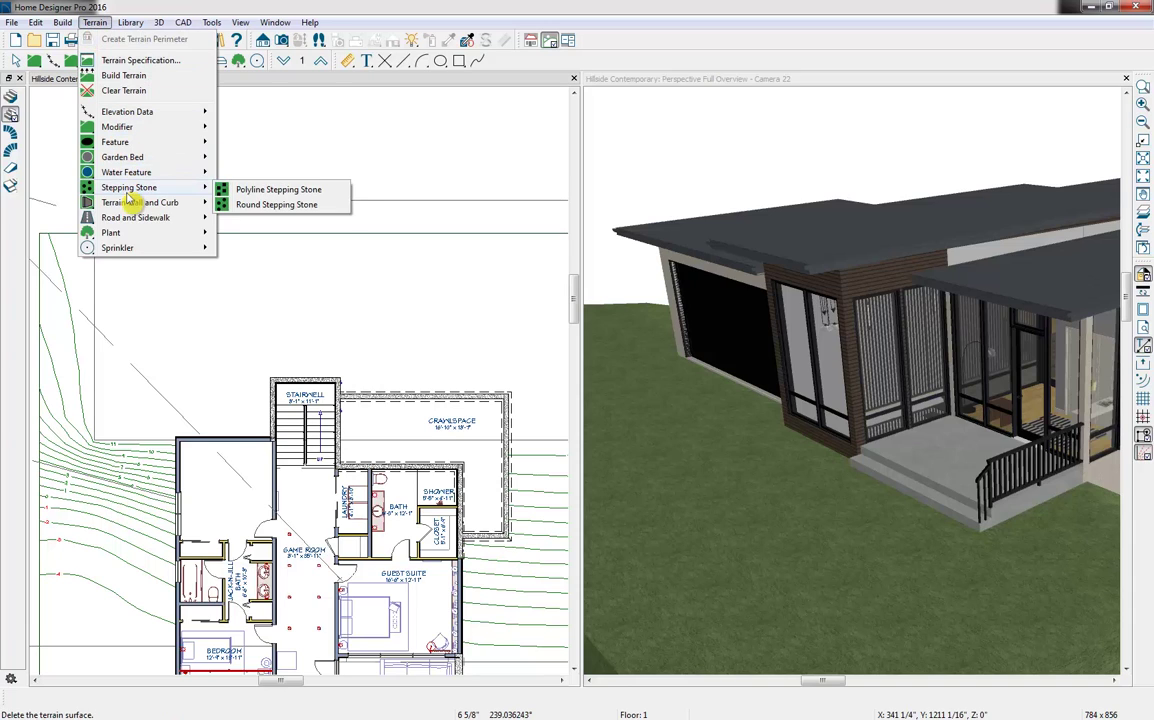
pyautogui.moveTo(168, 219)
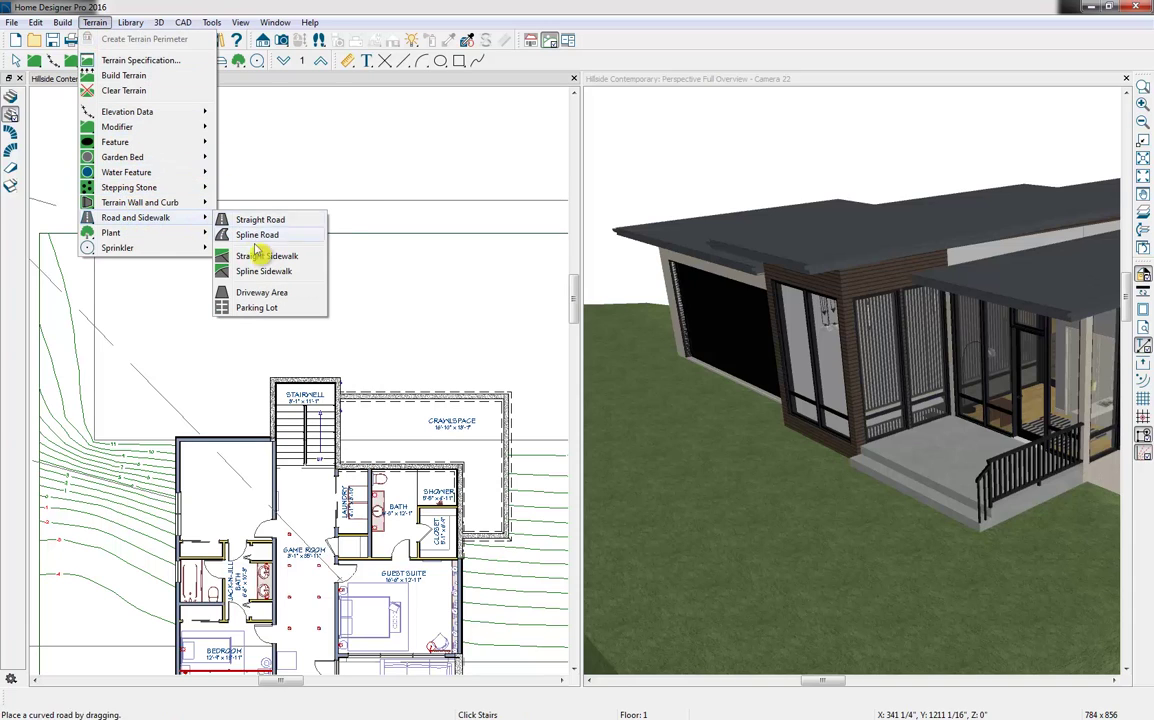
pyautogui.click(262, 292)
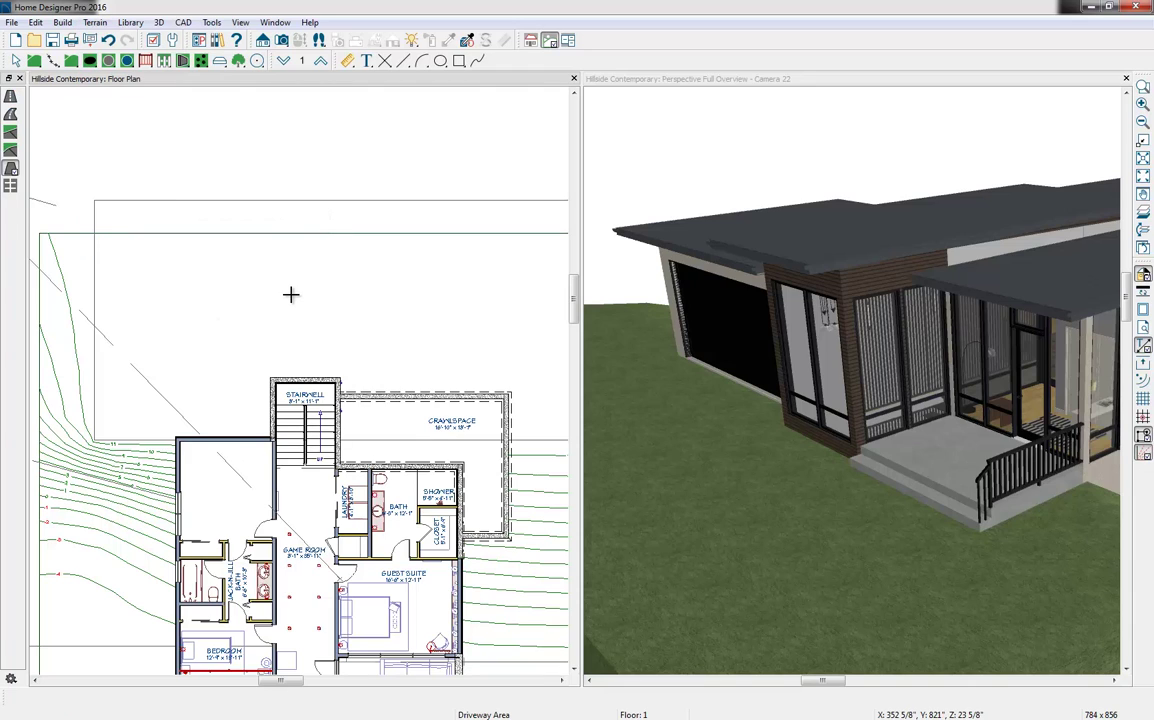
pyautogui.moveTo(340, 393); pyautogui.dragTo(507, 235)
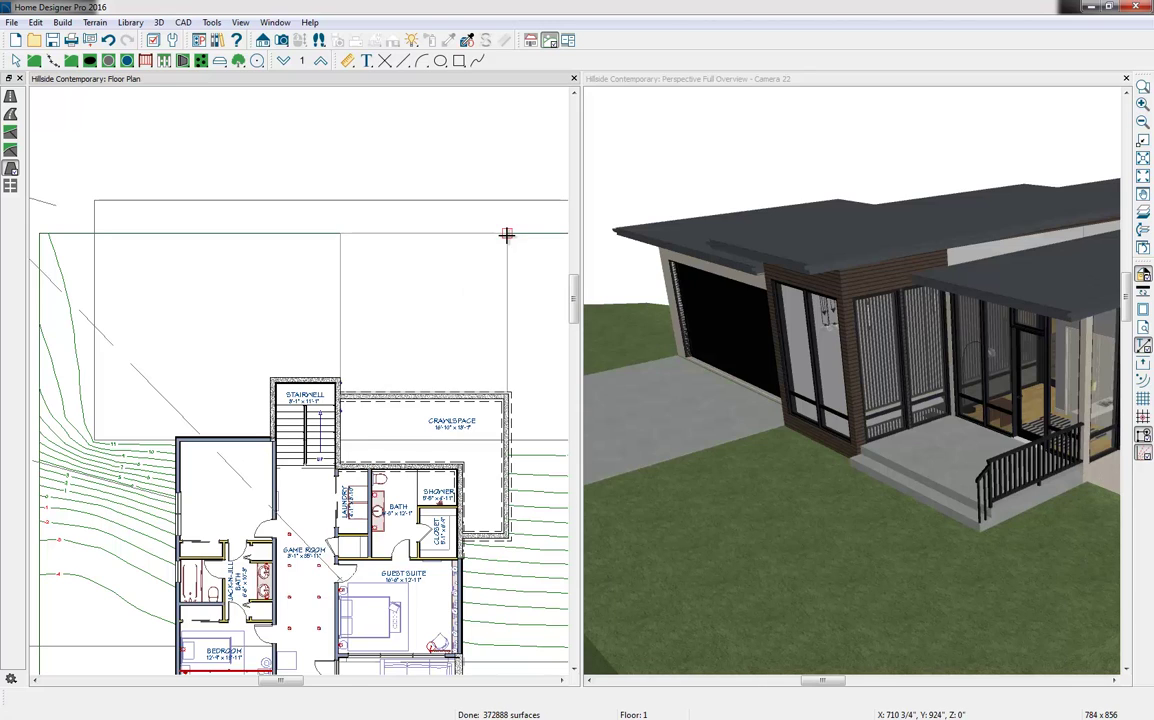
# Lay a straight sidewalk from the driveway's side past the stairwell, ending at the porch's far edge, about 22'-7" long.
pyautogui.click(95, 22)
pyautogui.moveTo(145, 220)
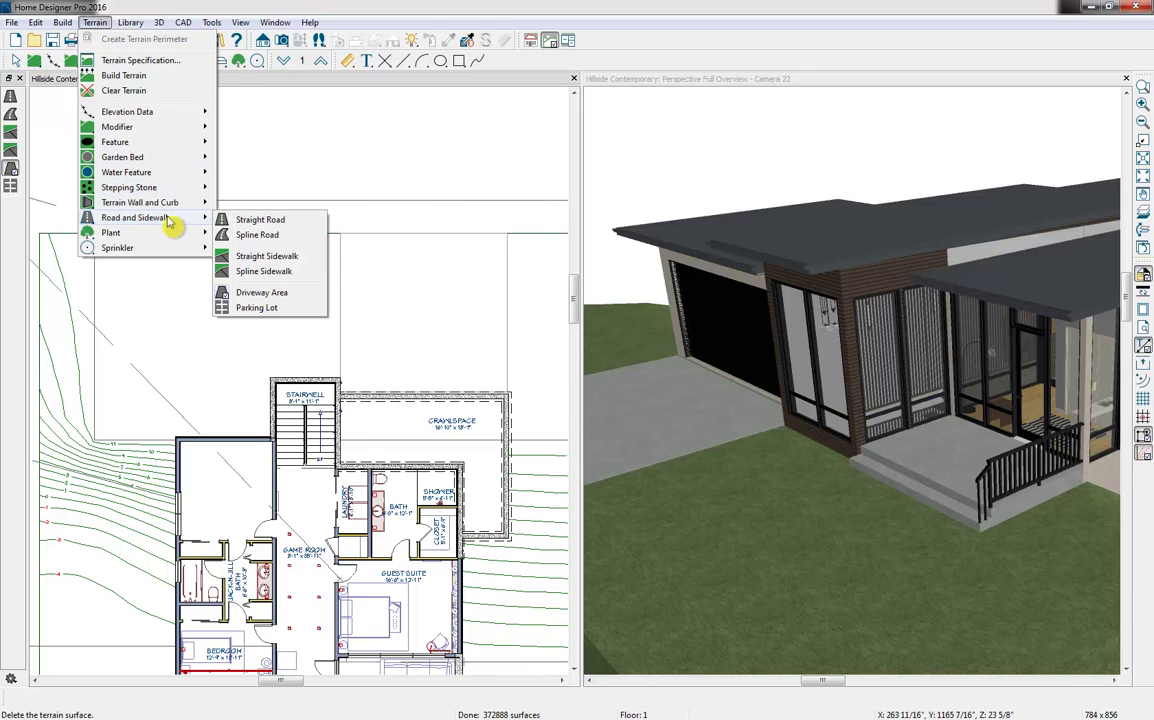
pyautogui.click(268, 258)
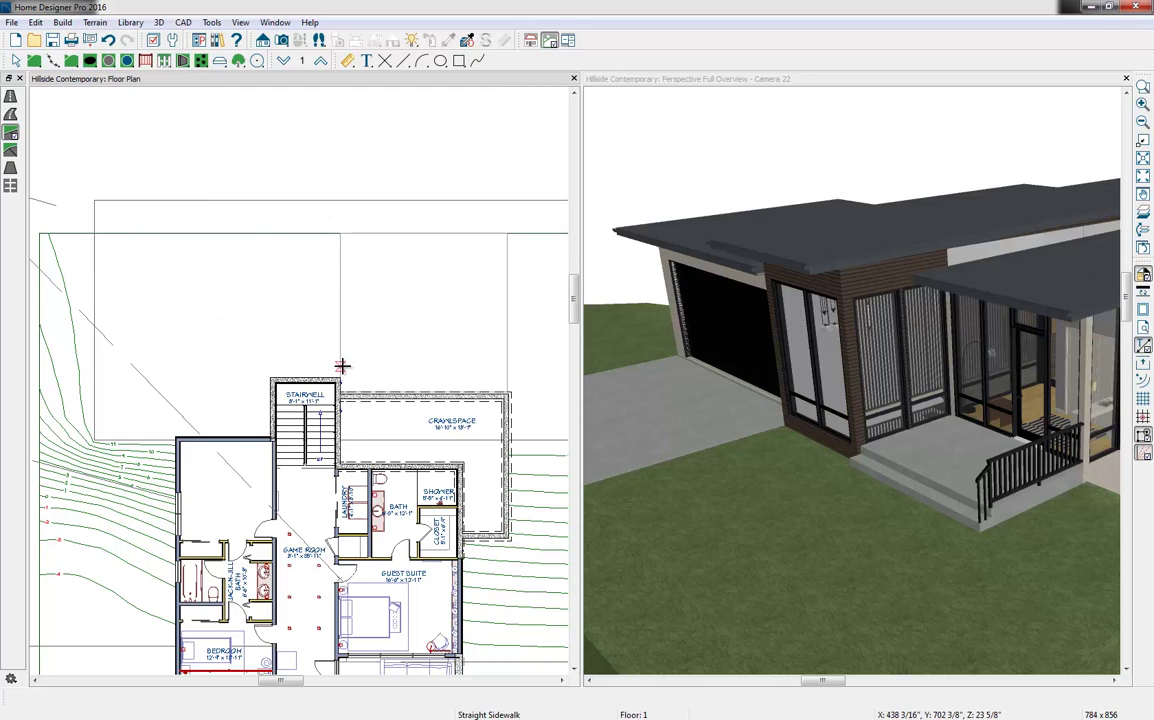
pyautogui.moveTo(341, 366); pyautogui.dragTo(174, 364)
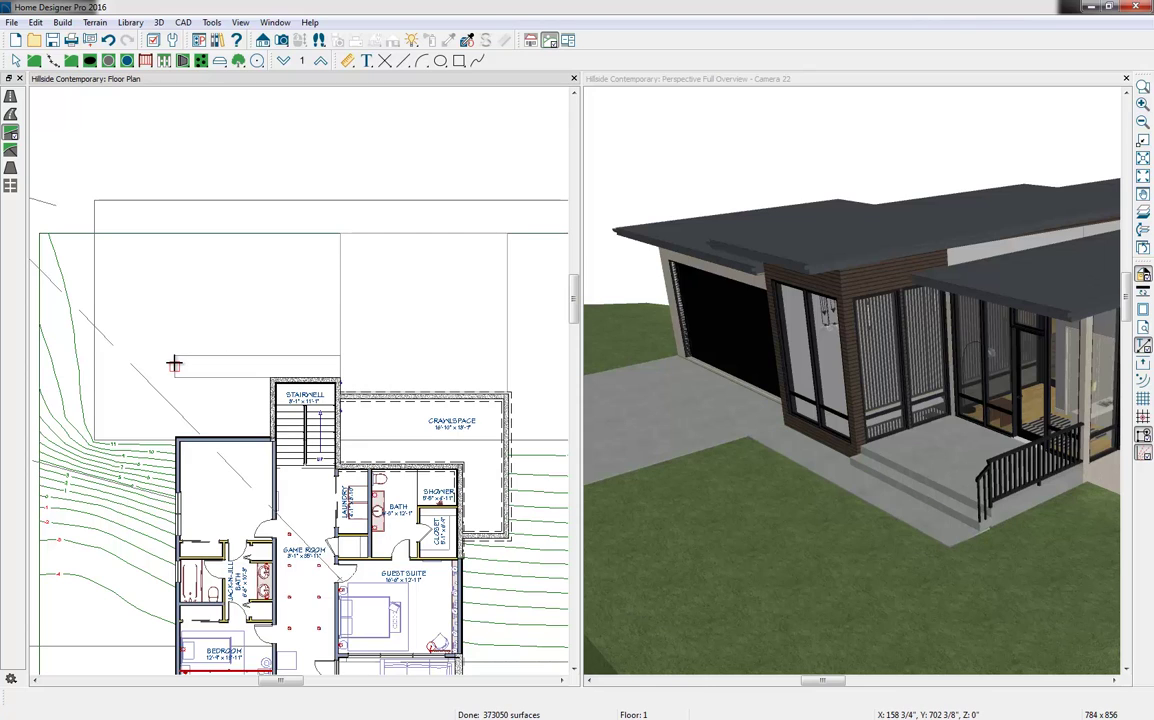
pyautogui.click(174, 364)
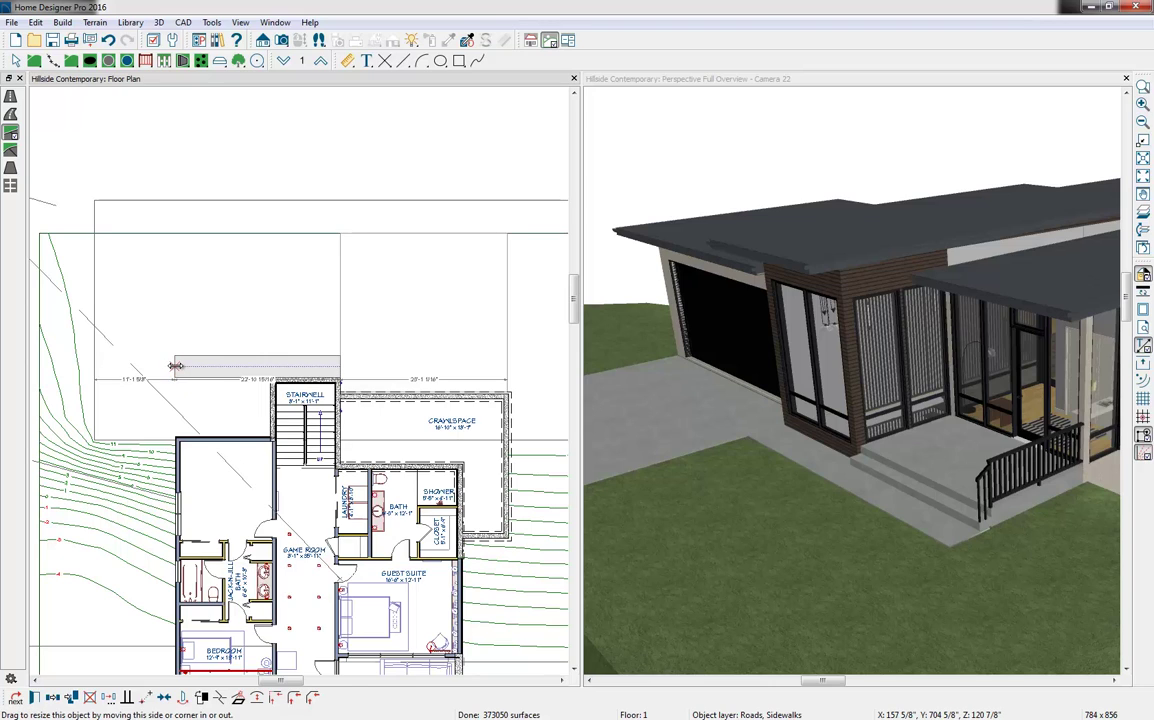
pyautogui.moveTo(180, 365); pyautogui.dragTo(176, 366)
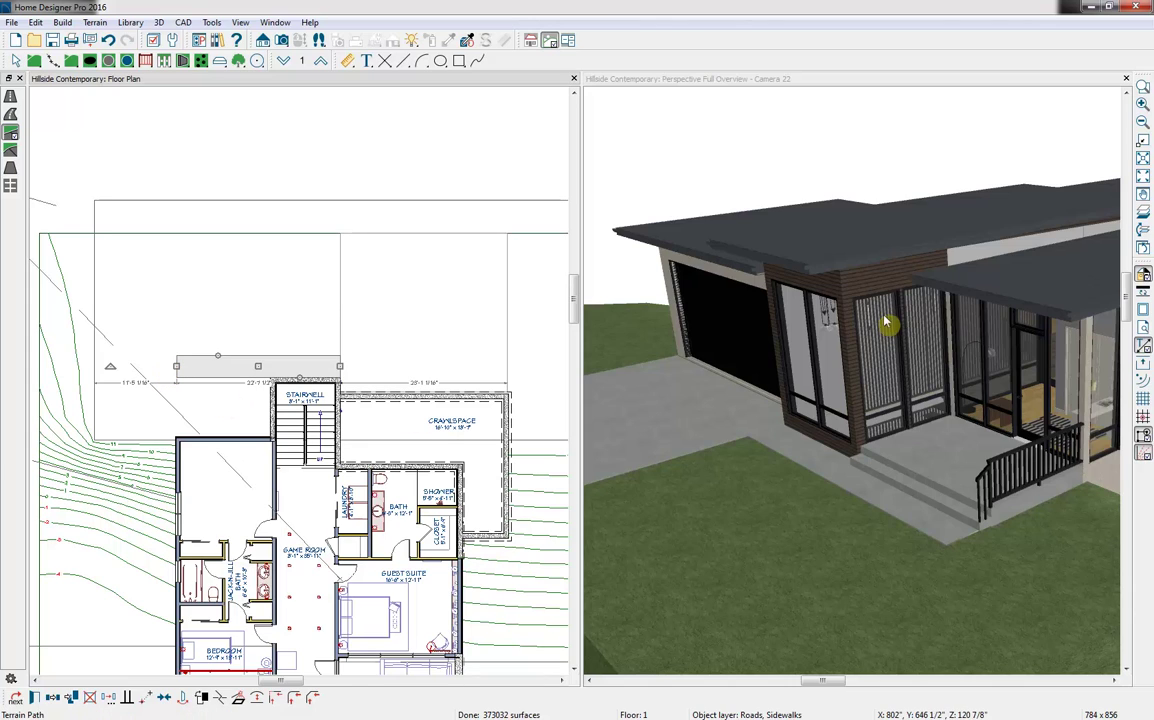
# Draw a straight fence from the house's outer corner beside the entry porch to the terrain's side edge.
pyautogui.click(871, 597)
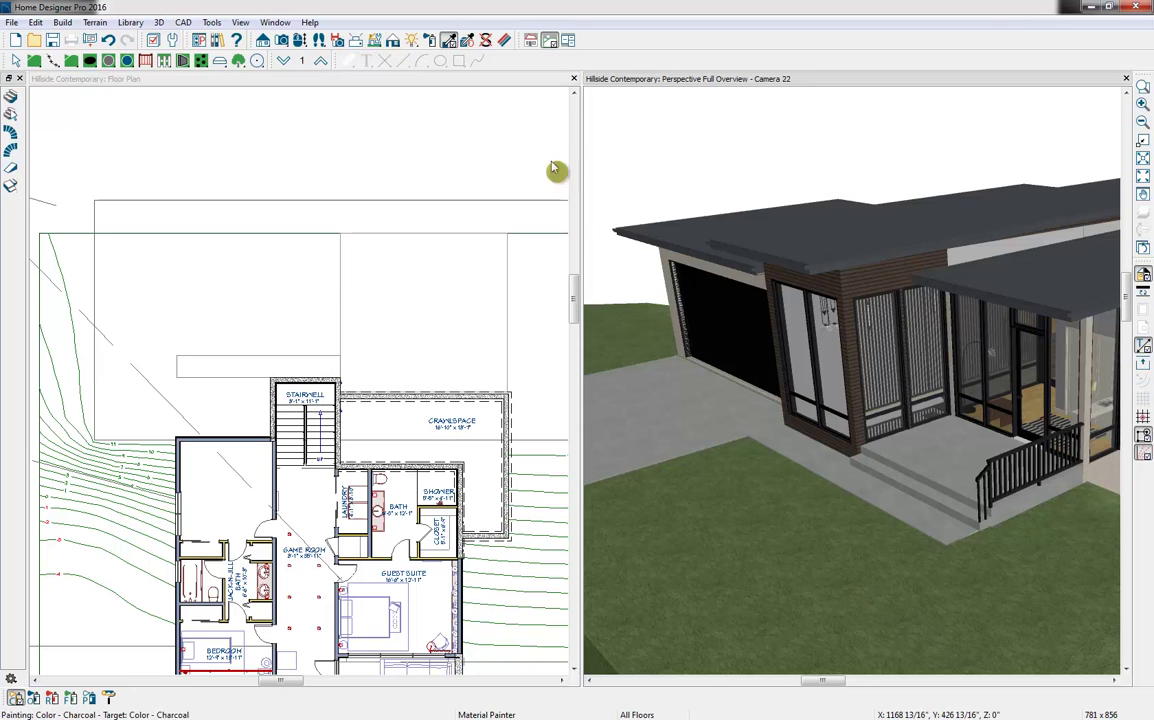
pyautogui.click(300, 40)
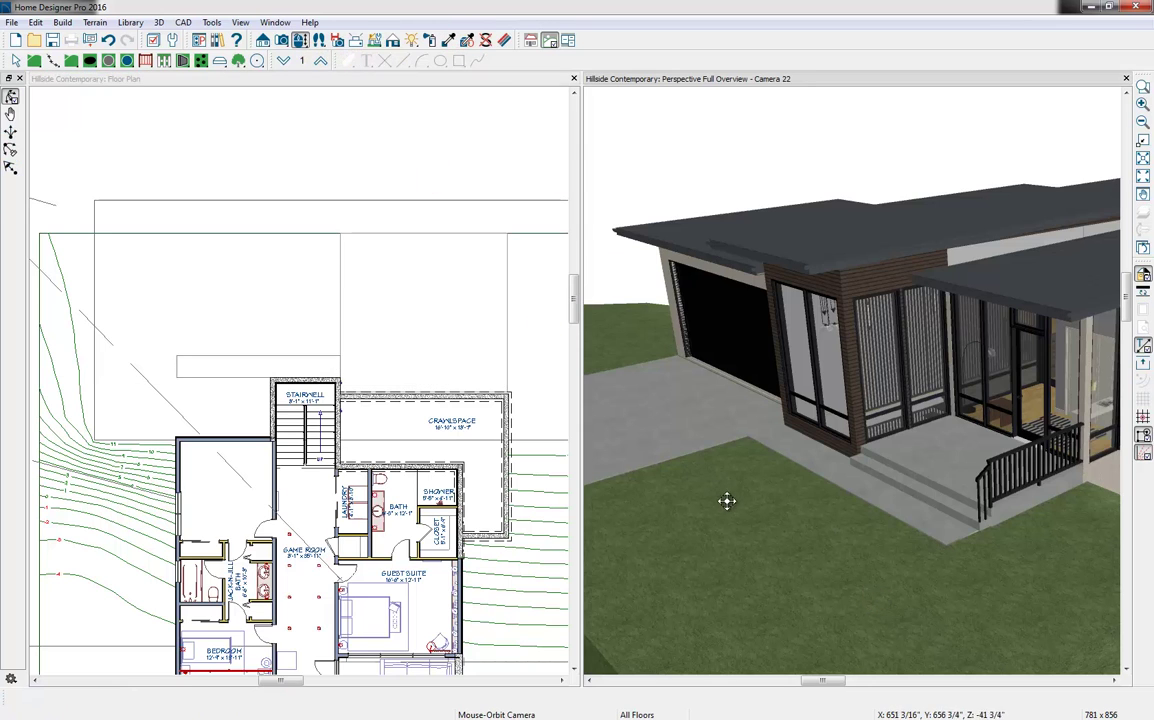
pyautogui.moveTo(729, 502); pyautogui.dragTo(677, 479)
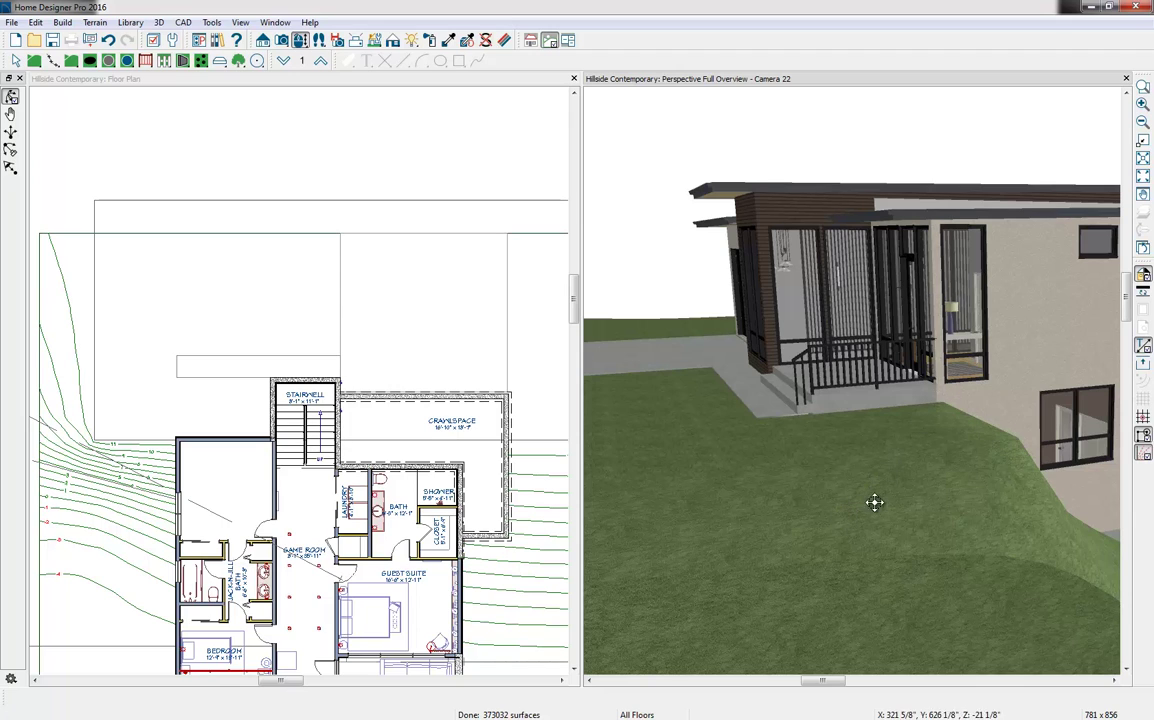
pyautogui.scroll(-3, 314, 502)
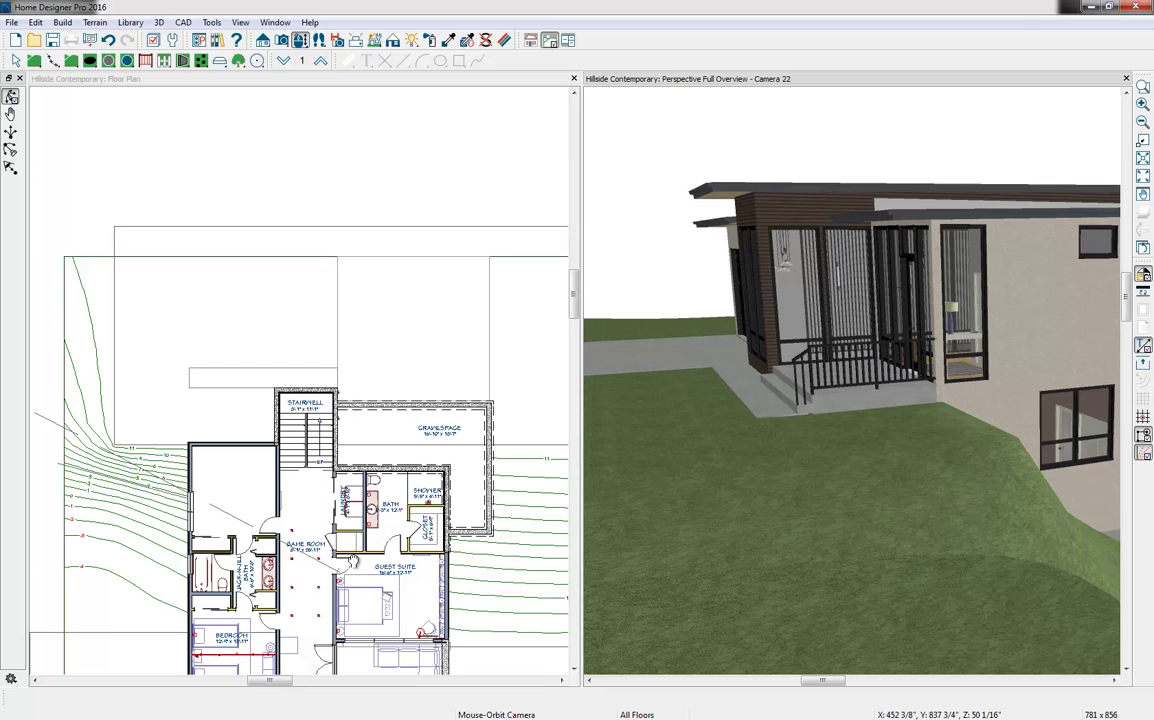
pyautogui.moveTo(350, 437); pyautogui.dragTo(346, 399, button='middle')
pyautogui.click(129, 81)
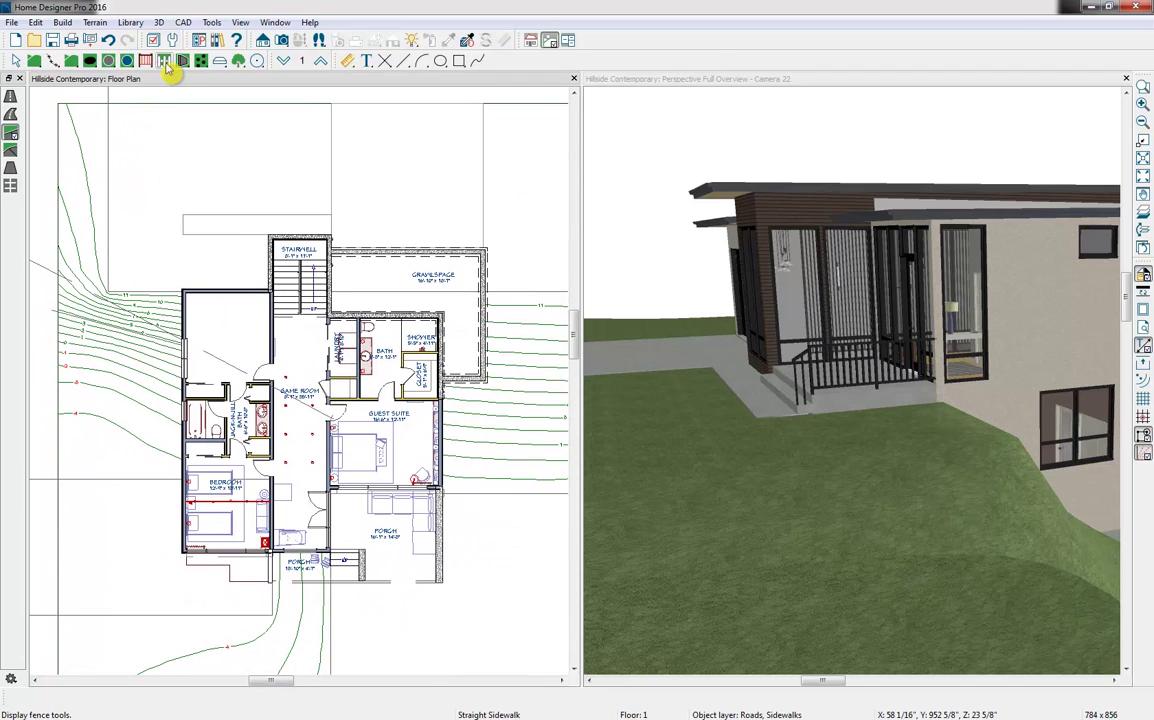
pyautogui.click(165, 62)
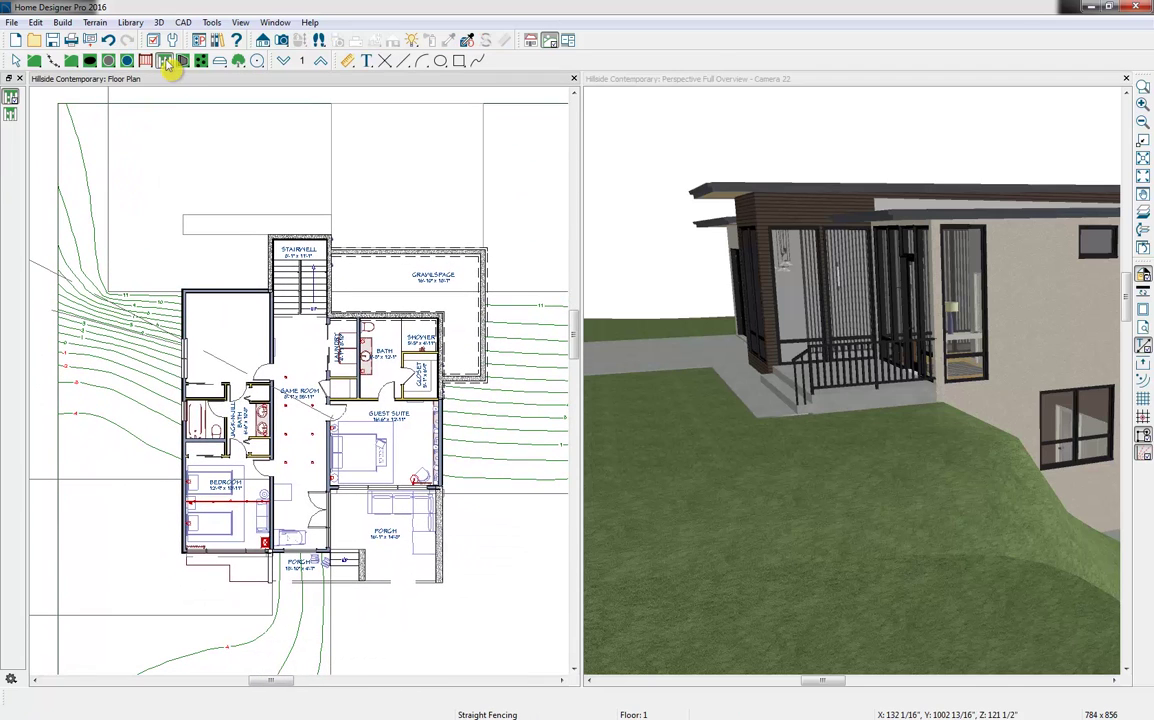
pyautogui.moveTo(182, 289); pyautogui.dragTo(59, 262)
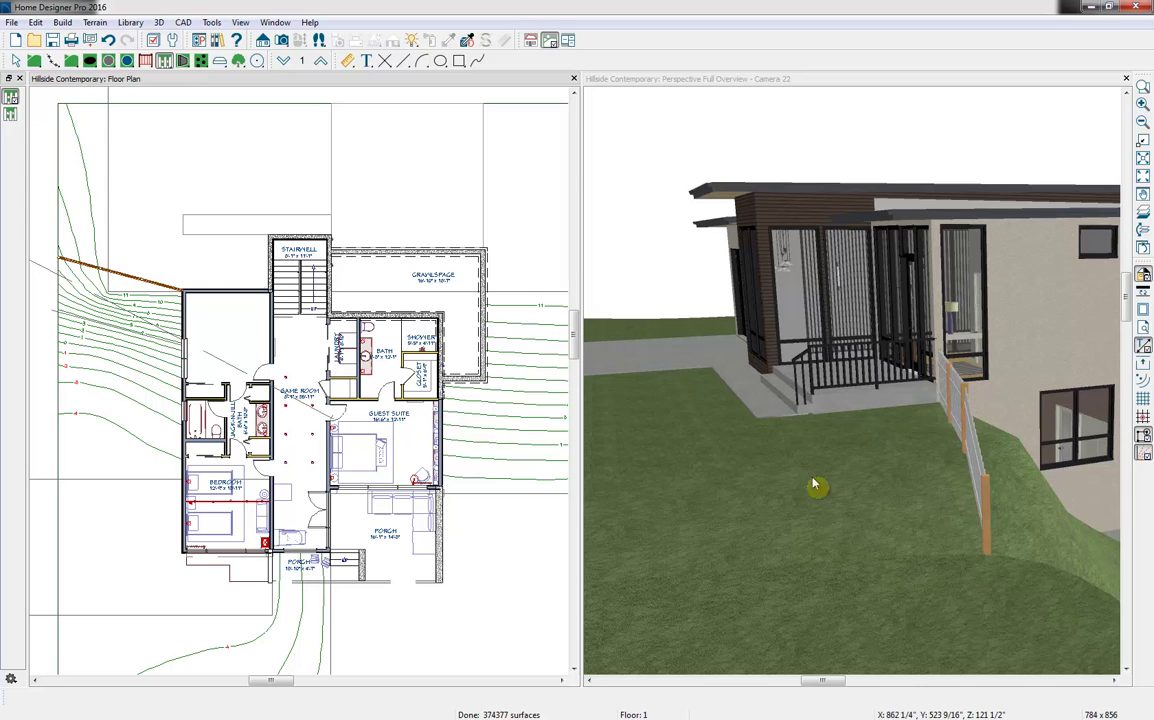
# Inspect the new fence in the 3D view and open the plan's default settings for fencing.
pyautogui.click(831, 528)
pyautogui.moveTo(831, 528); pyautogui.dragTo(853, 530)
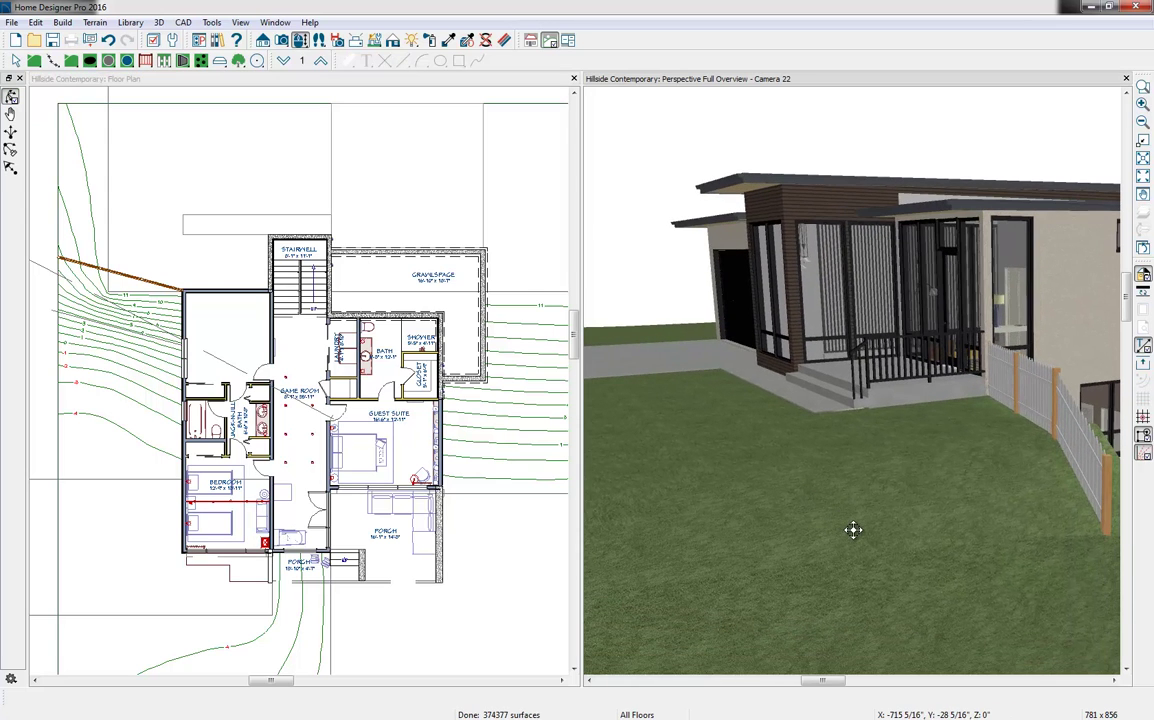
pyautogui.click(1043, 400)
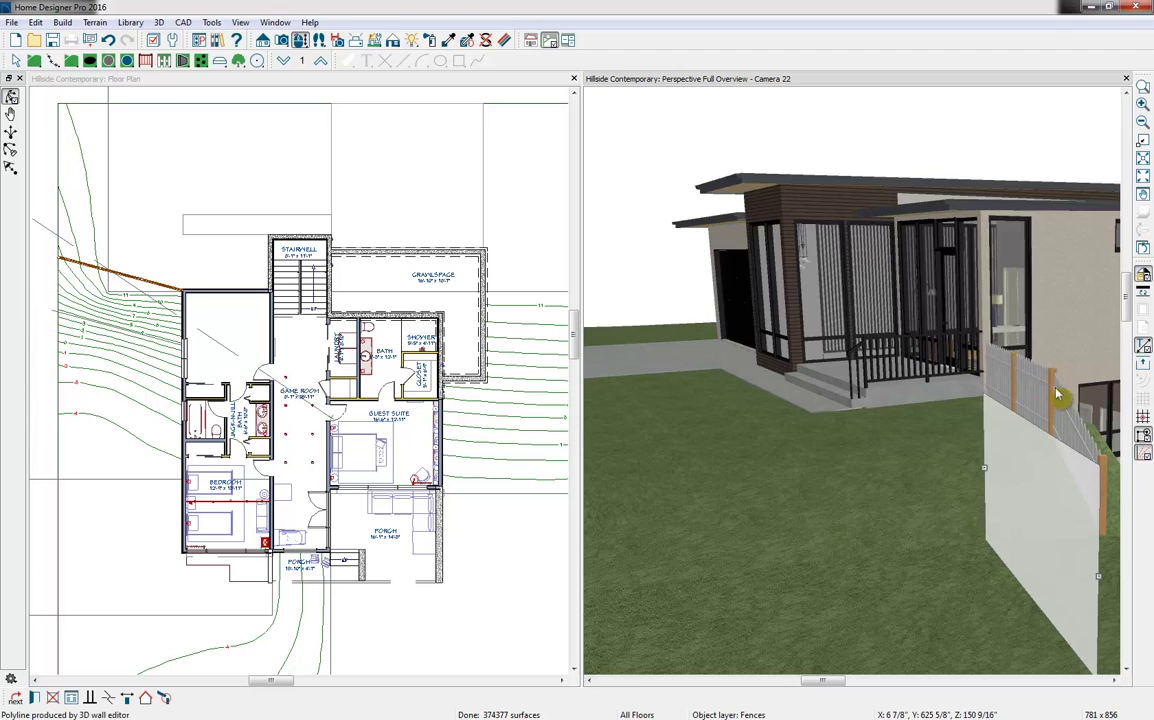
pyautogui.click(35, 22)
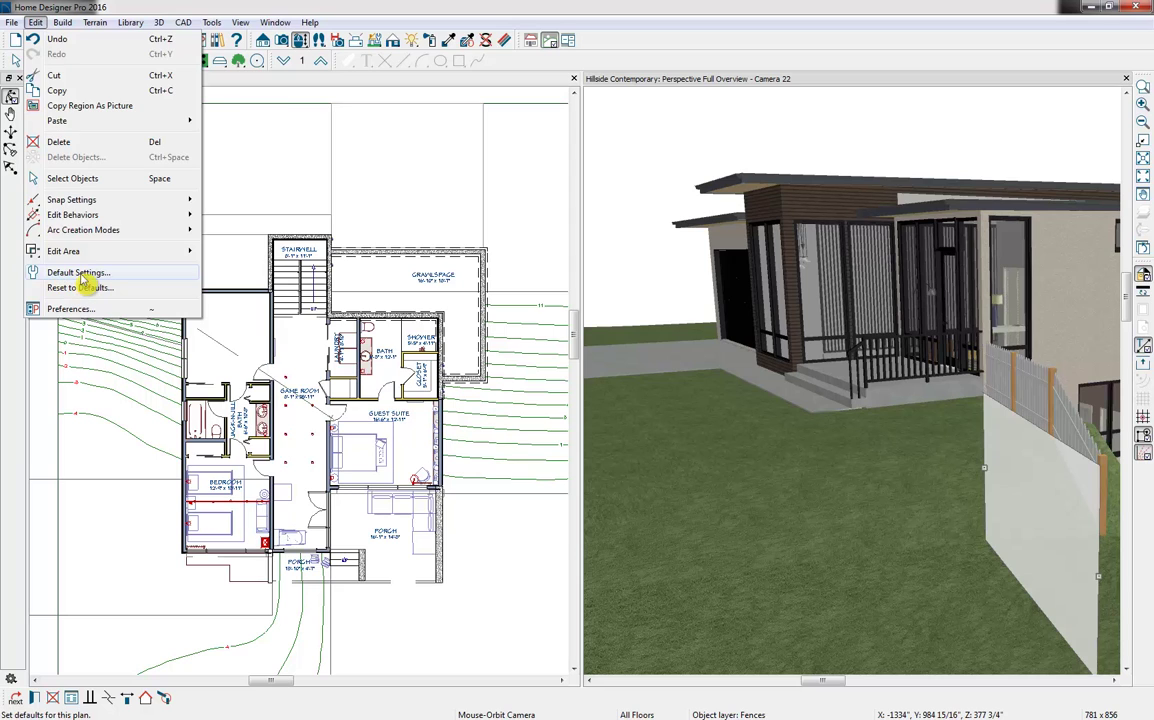
pyautogui.click(82, 274)
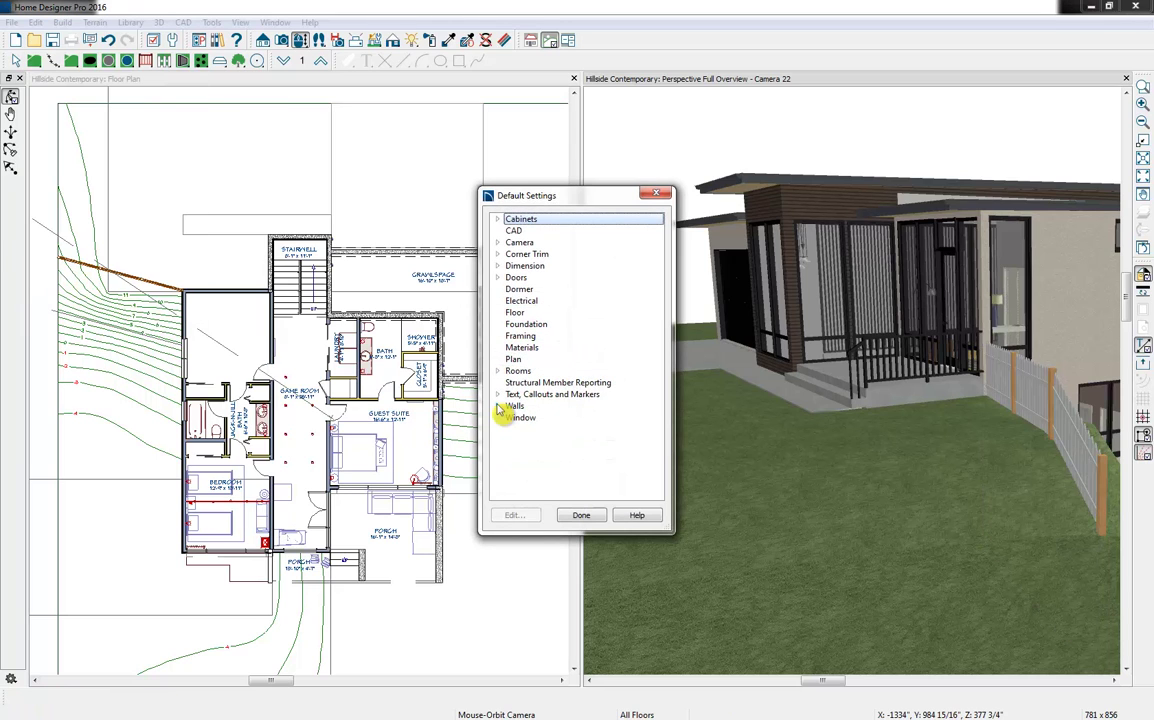
pyautogui.click(498, 407)
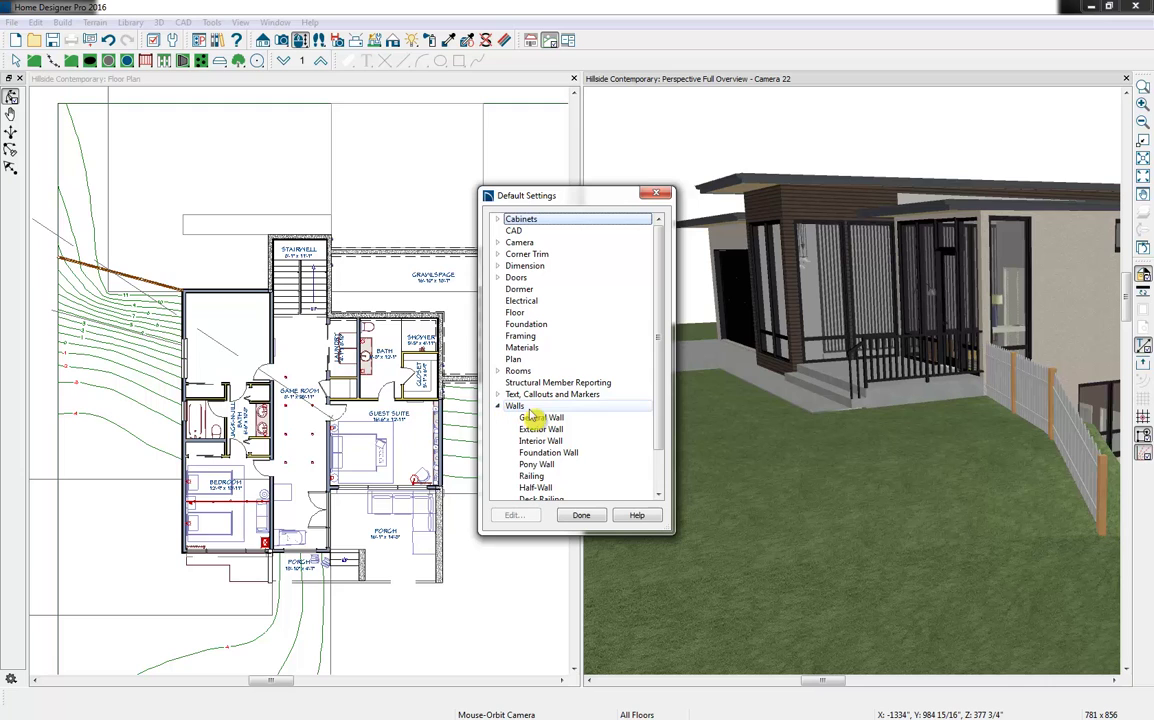
pyautogui.scroll(-1, 557, 487)
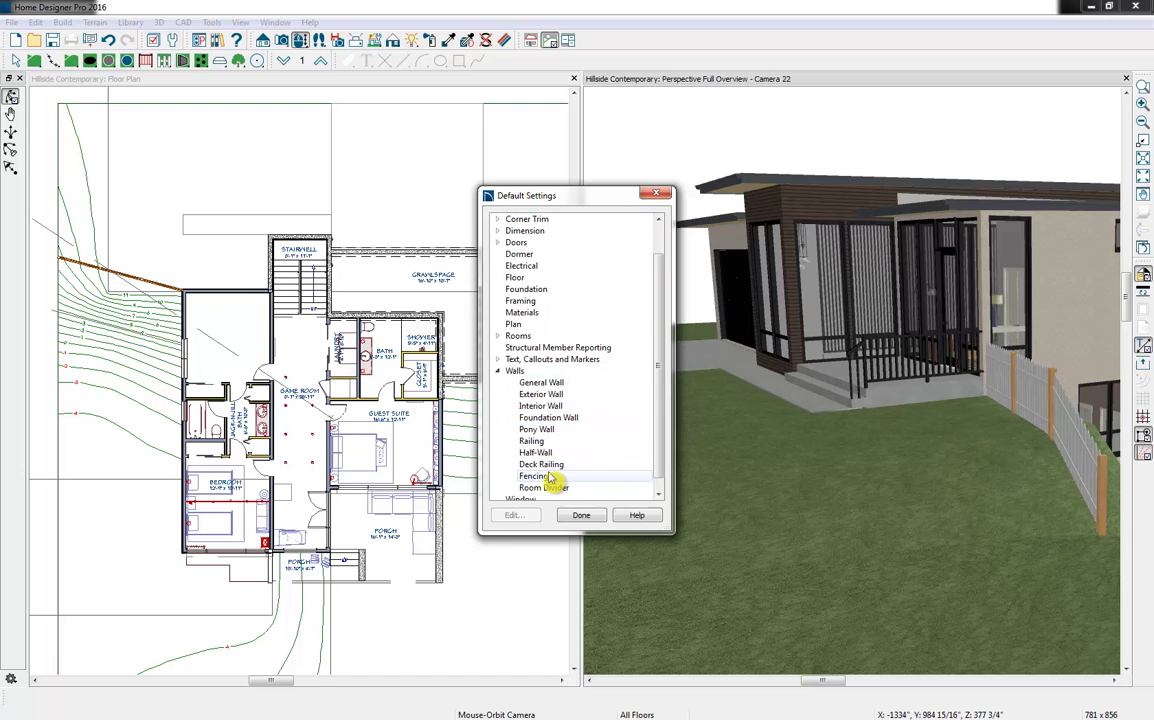
pyautogui.doubleClick(545, 477)
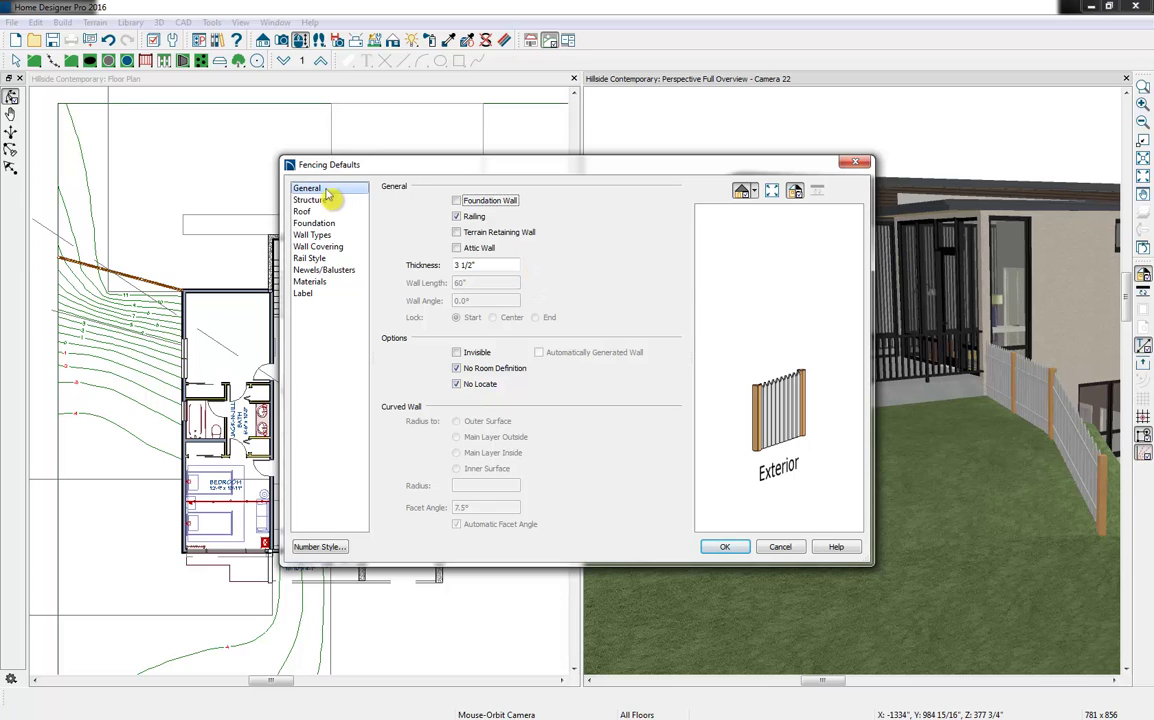
# Set the default fence panel type to Varying Capped from the library's Ironwork fences and railings.
pyautogui.click(310, 259)
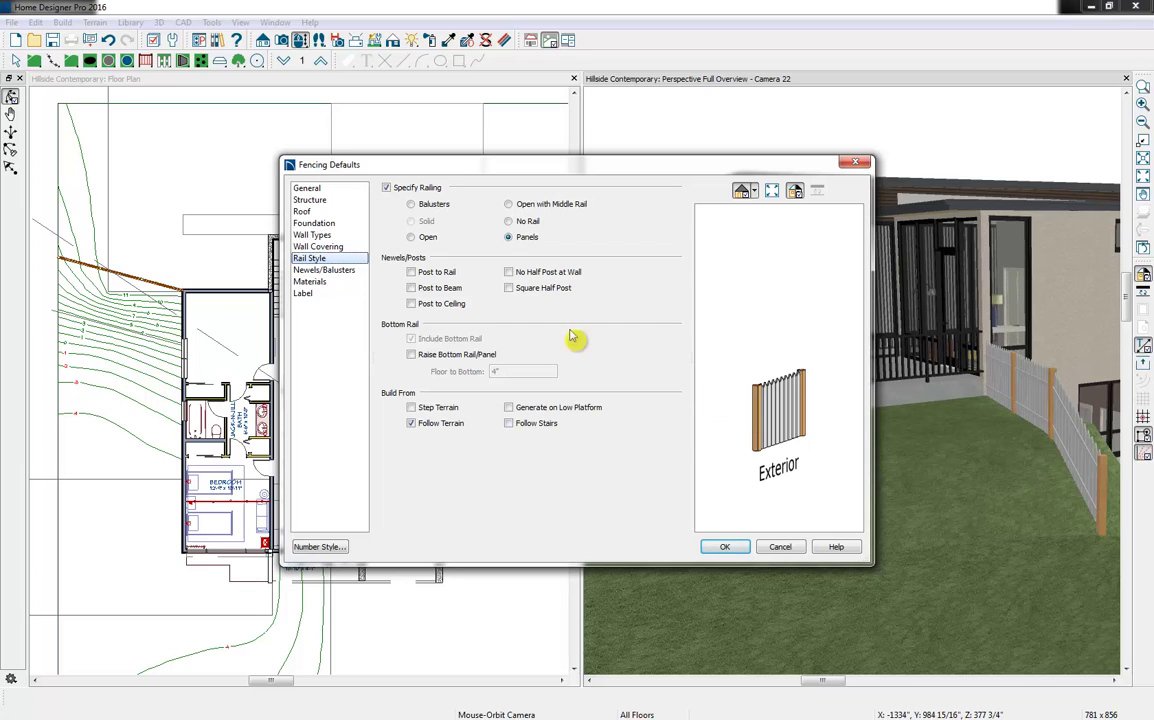
pyautogui.click(346, 283)
pyautogui.click(346, 272)
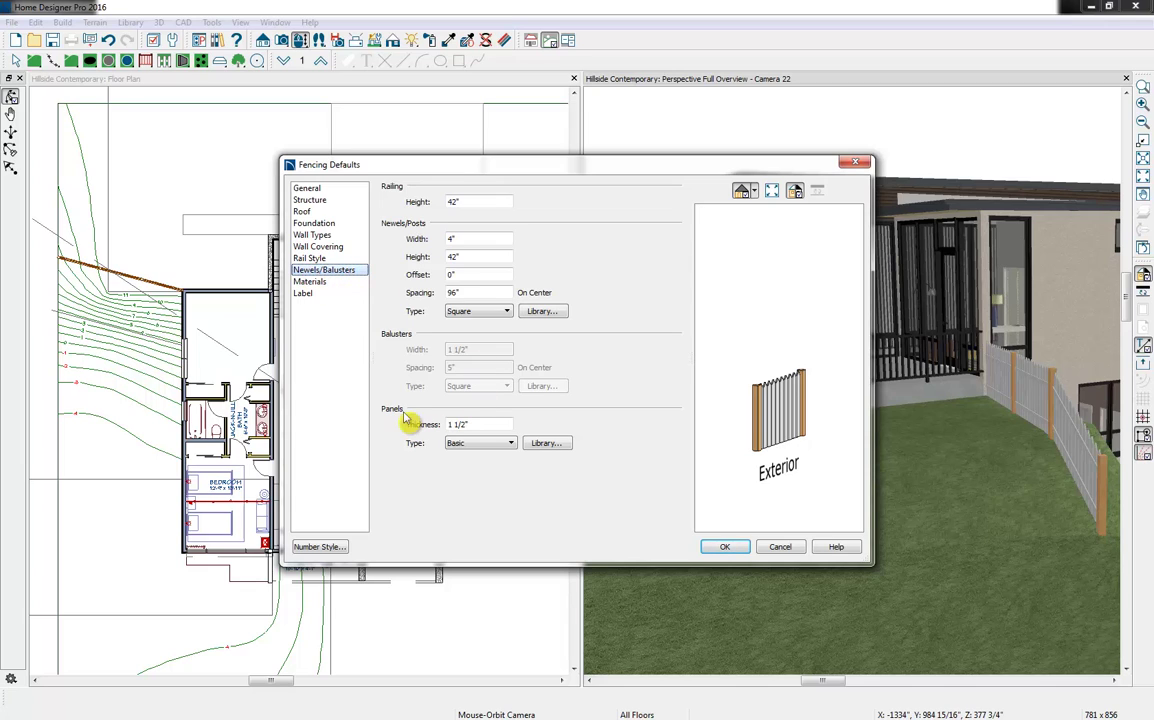
pyautogui.click(556, 447)
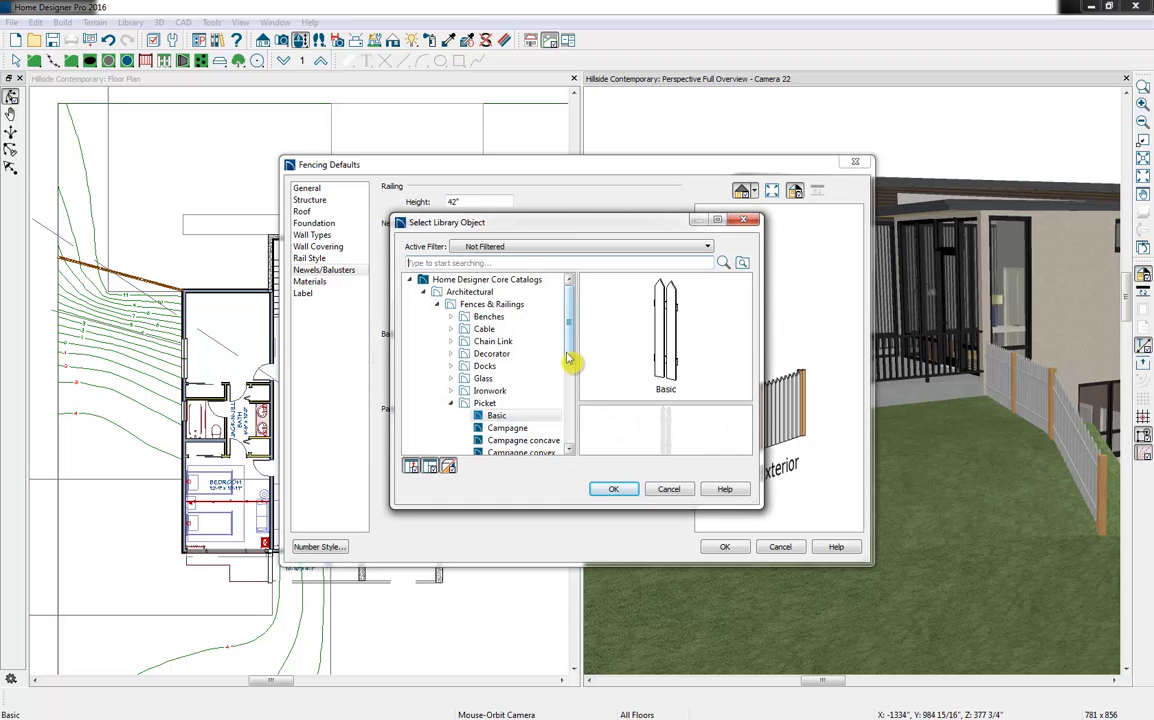
pyautogui.moveTo(570, 356); pyautogui.dragTo(572, 368)
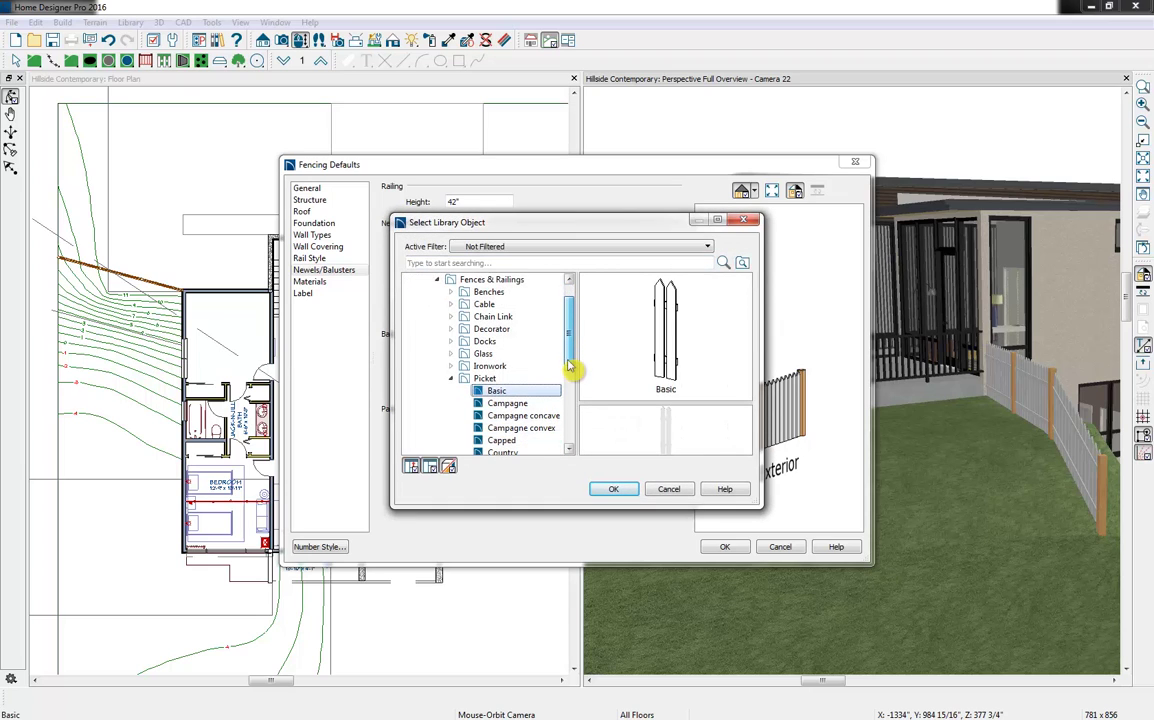
pyautogui.click(452, 379)
pyautogui.scroll(1, 455, 385)
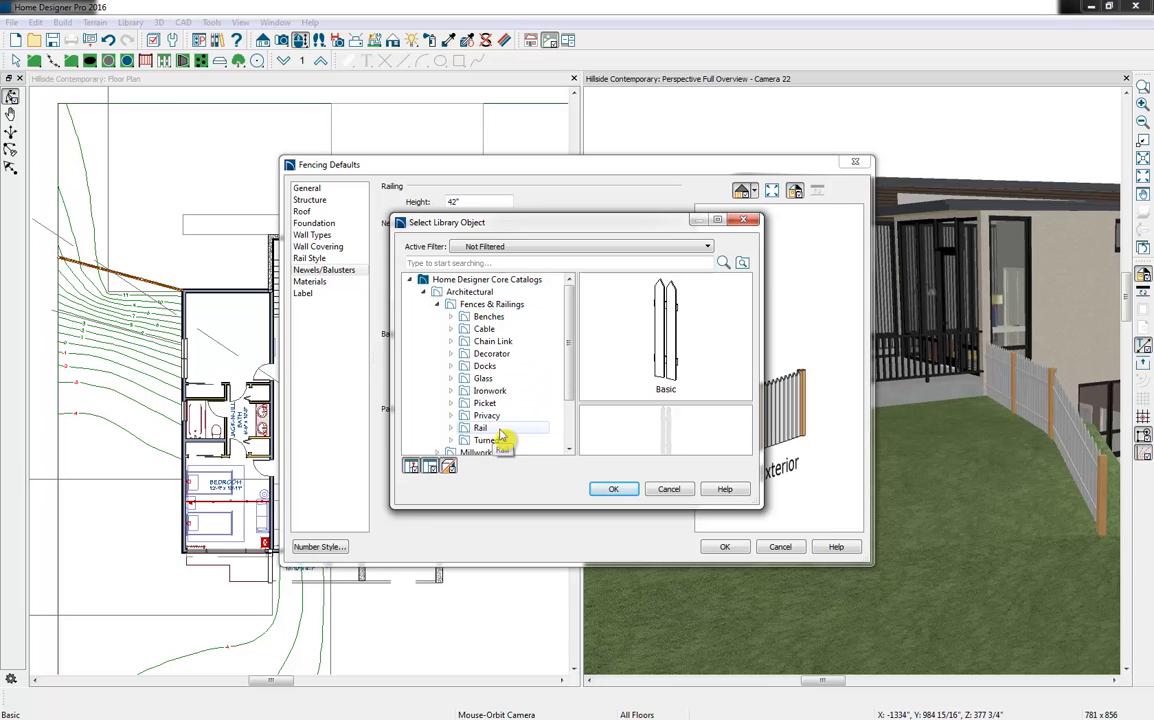
pyautogui.click(484, 391)
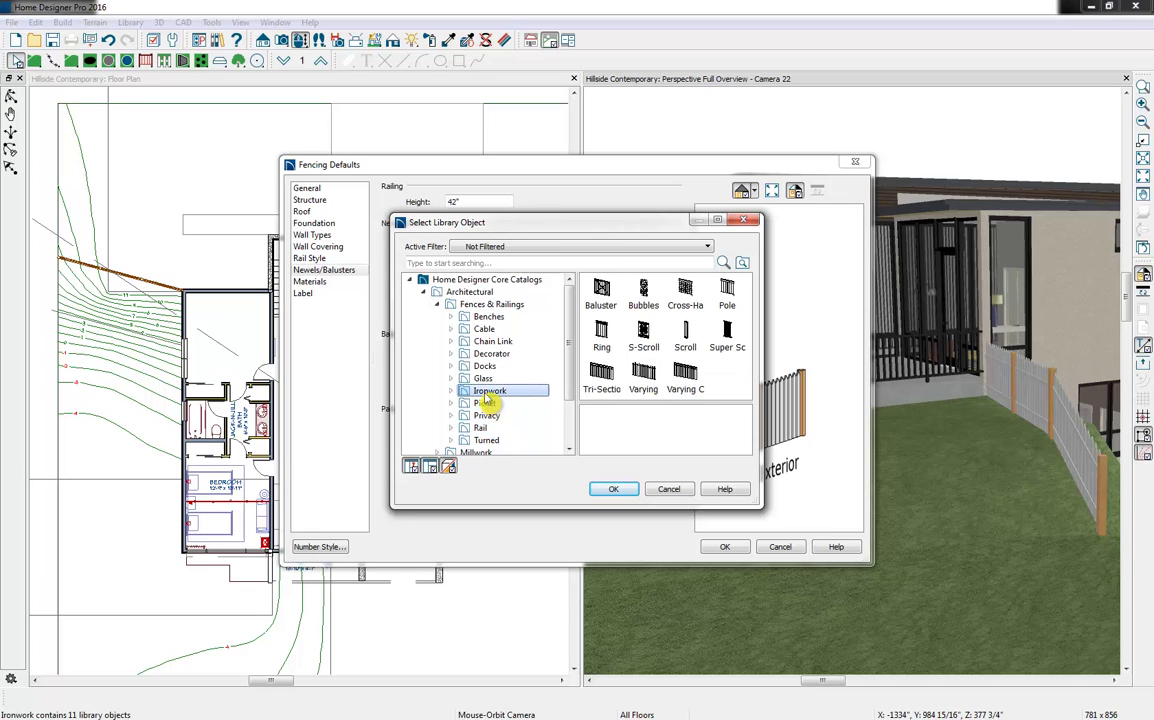
pyautogui.click(452, 391)
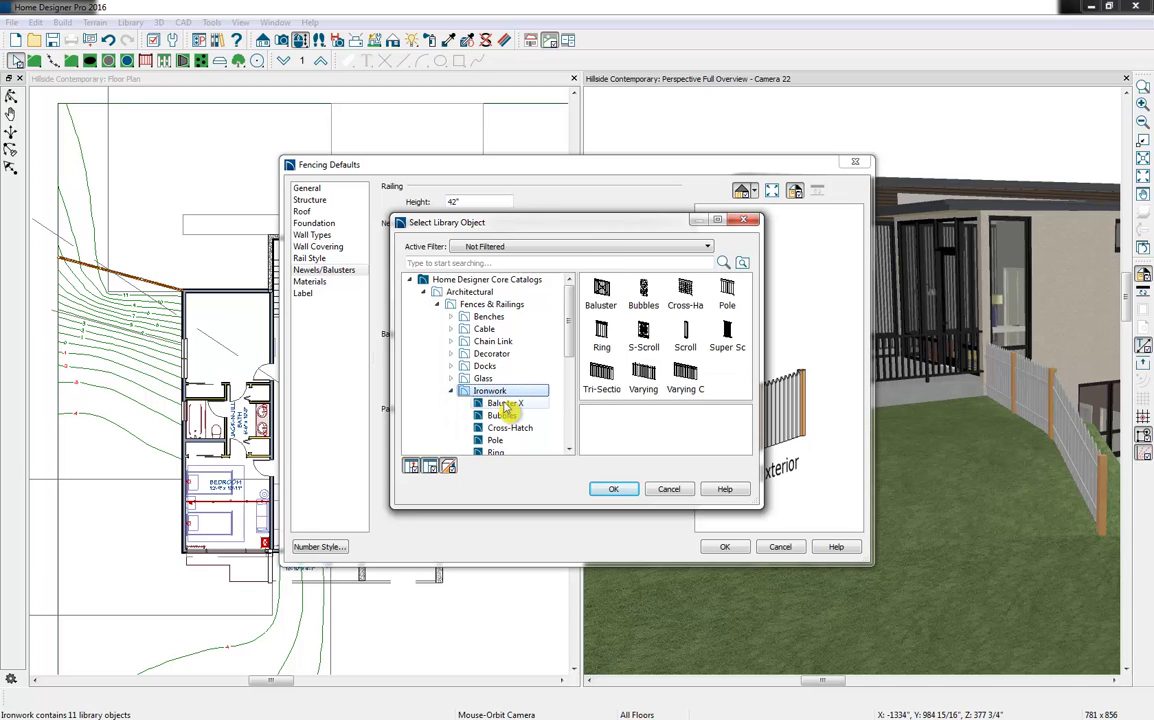
pyautogui.click(685, 376)
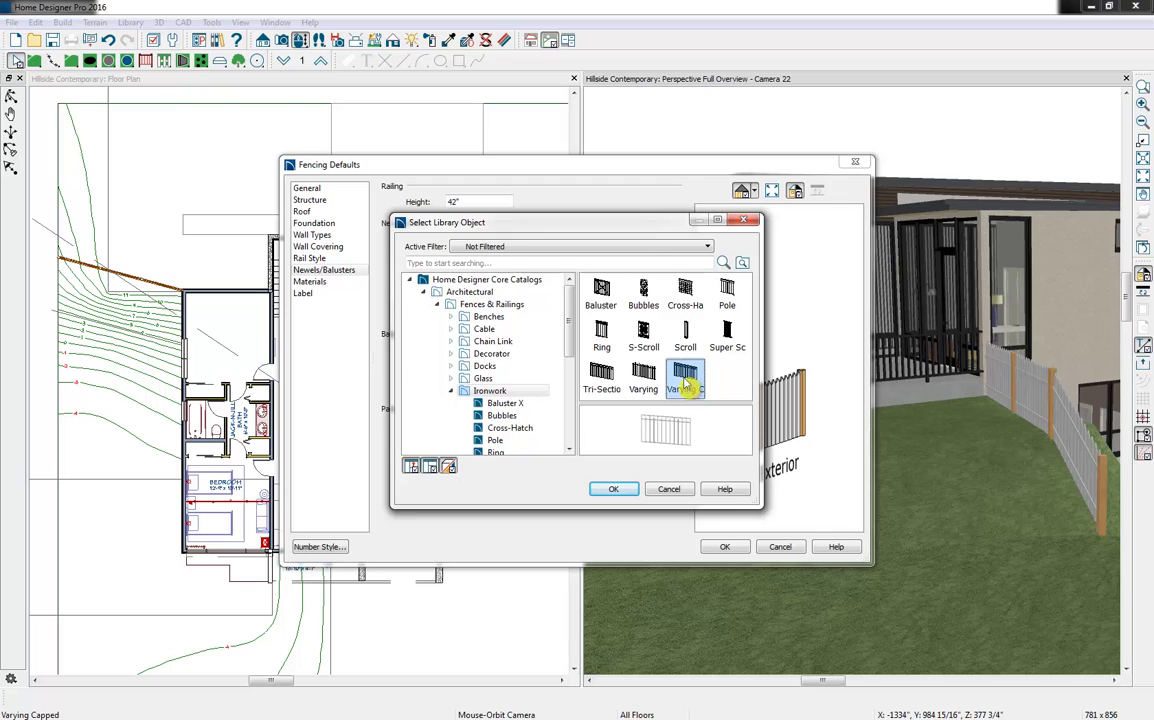
pyautogui.click(614, 489)
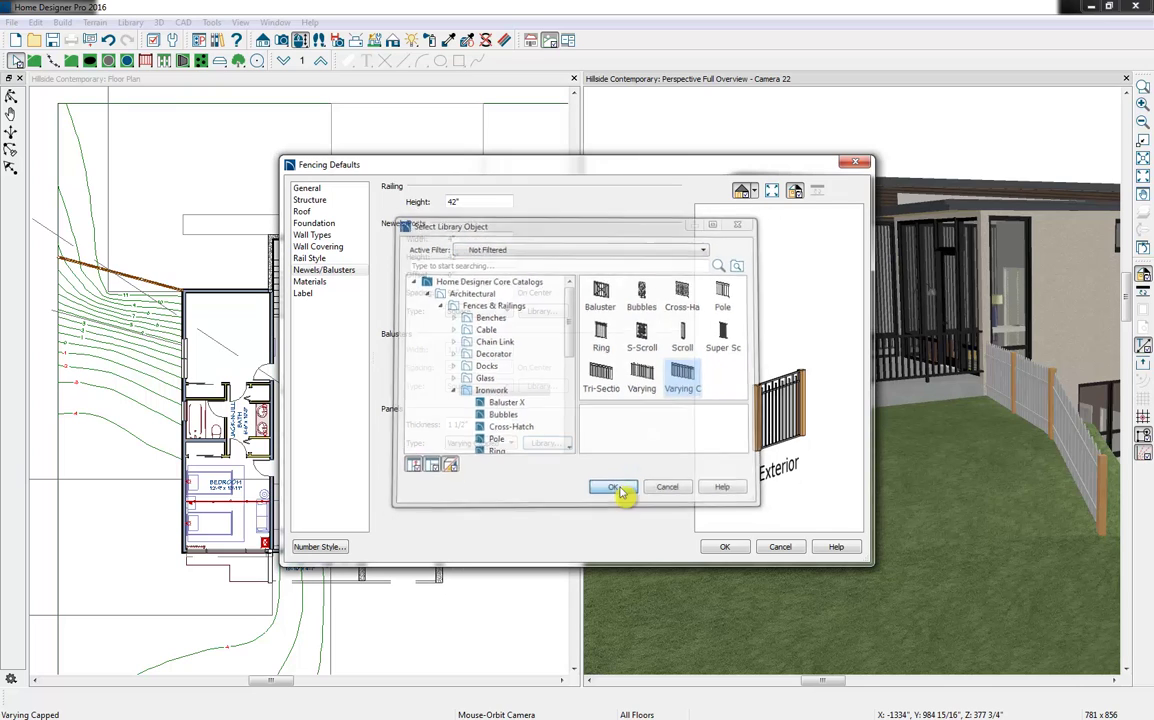
pyautogui.moveTo(697, 379); pyautogui.dragTo(699, 400)
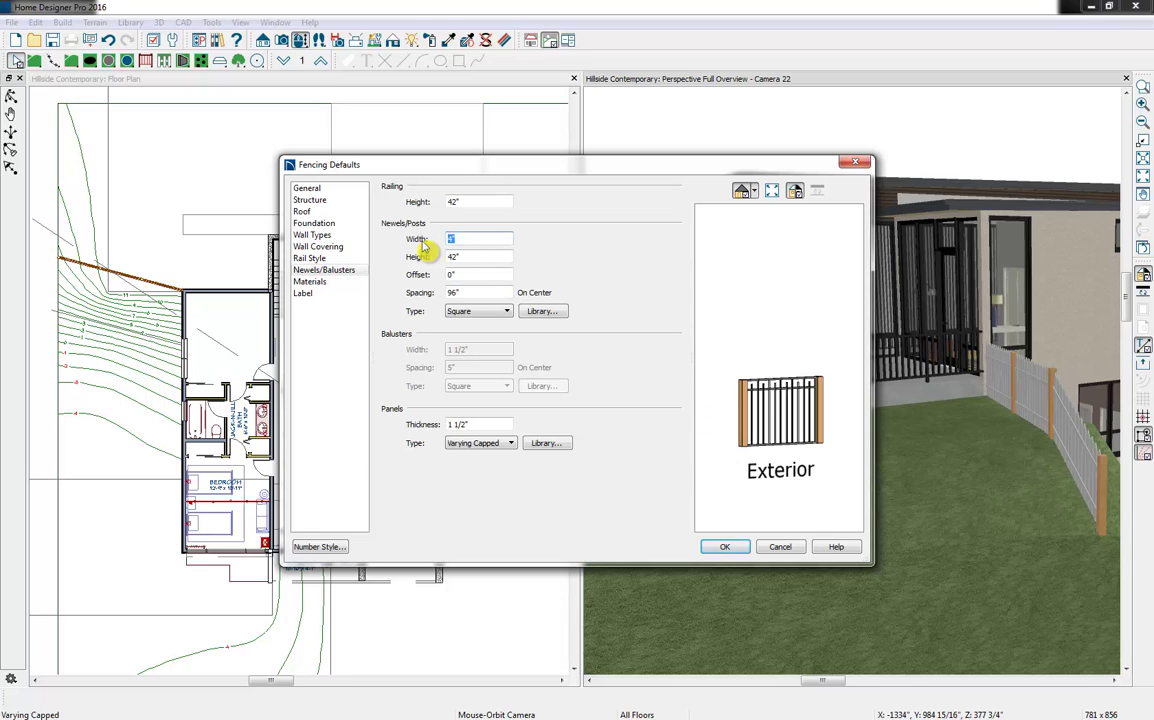
# Set the default fence newel width to 2" and check the material assigned to the panel's main component.
pyautogui.write('2')
pyautogui.click(493, 257)
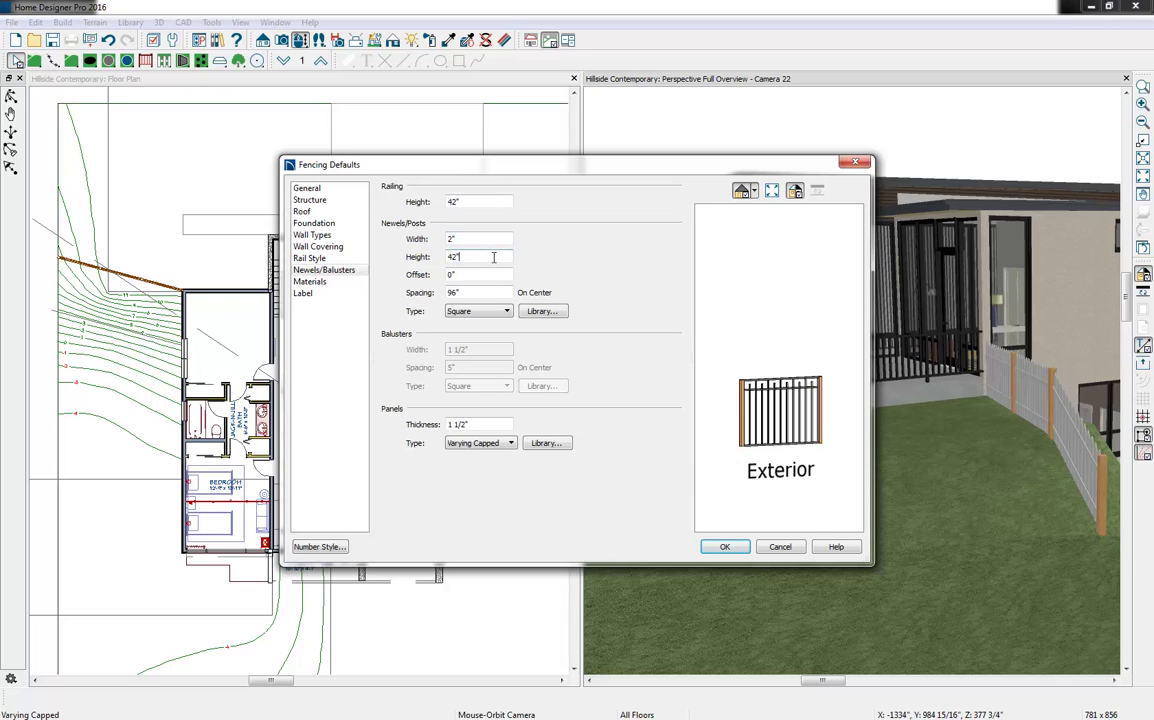
pyautogui.click(311, 283)
pyautogui.click(447, 300)
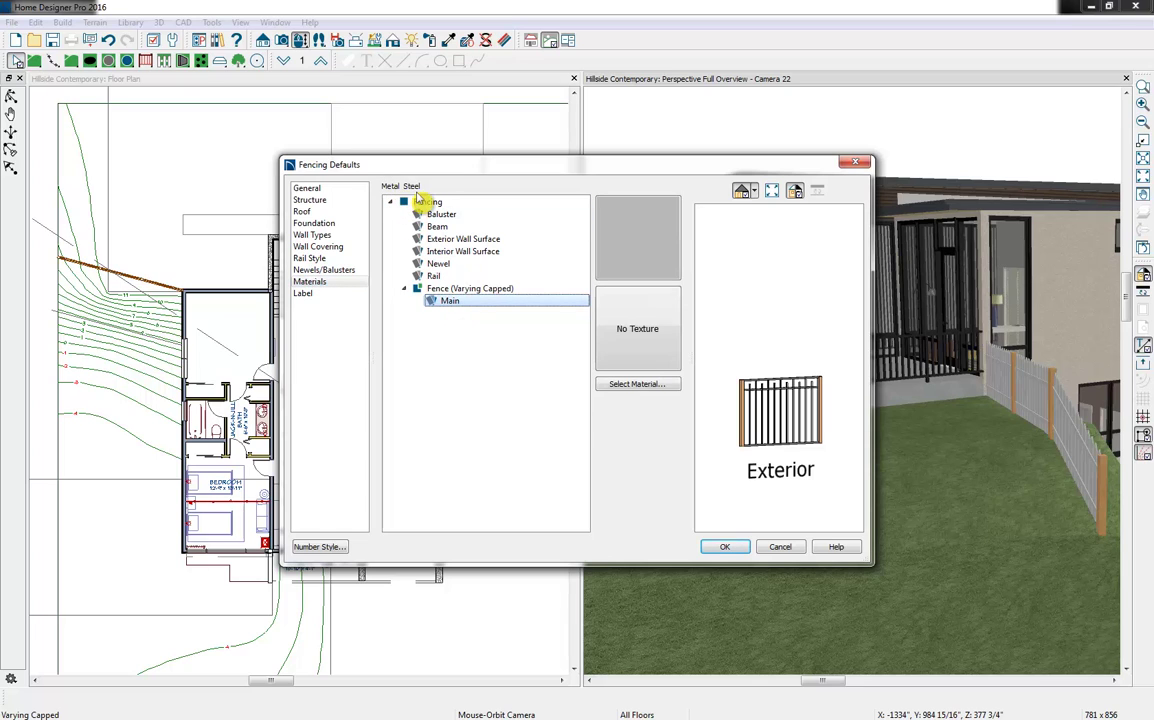
# Assign the plan material Metal Steel to the default fence newels and accept the fencing defaults.
pyautogui.click(437, 264)
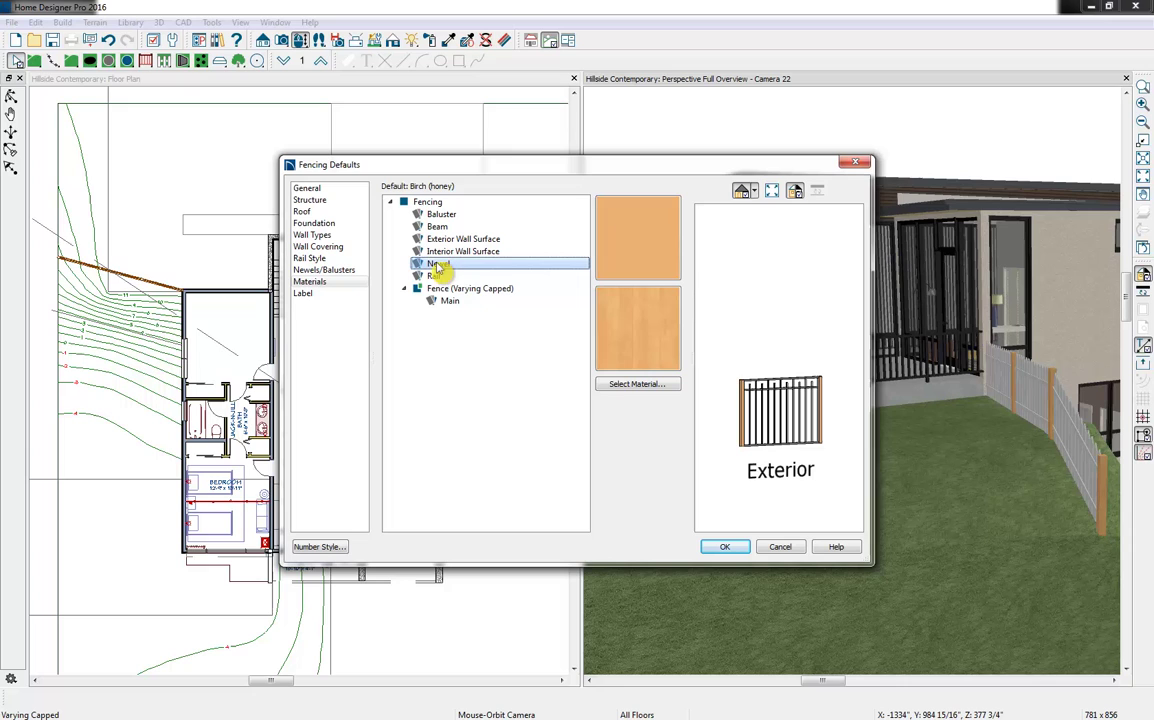
pyautogui.click(632, 385)
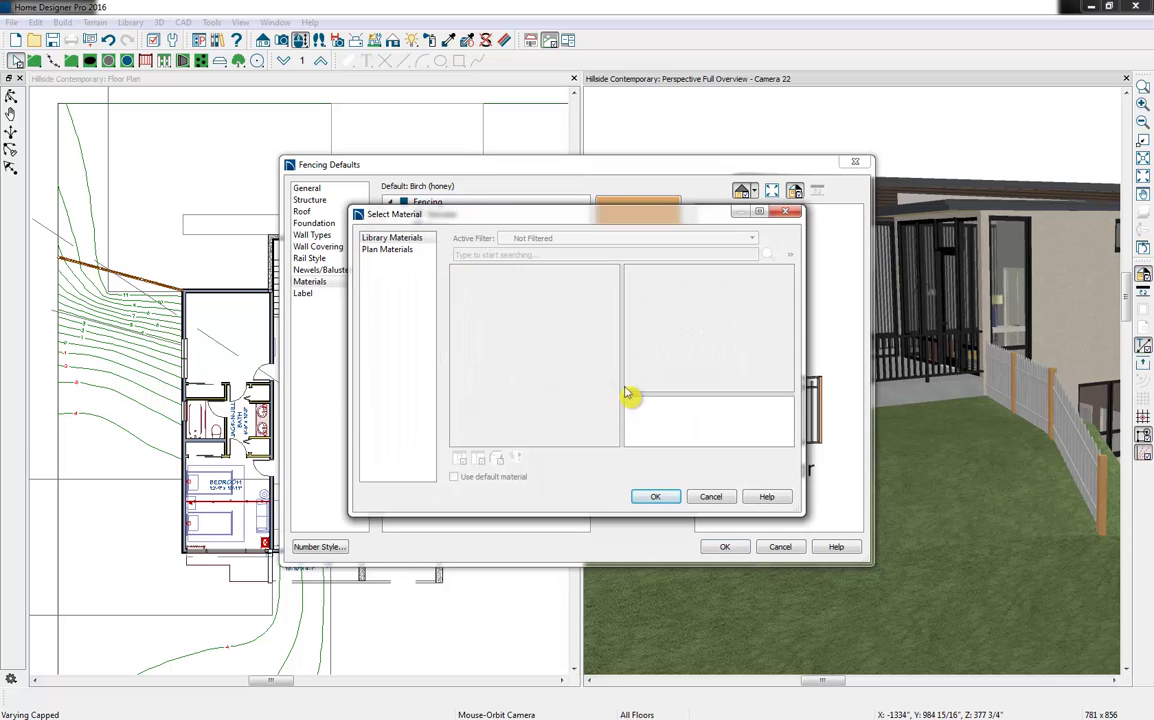
pyautogui.click(375, 251)
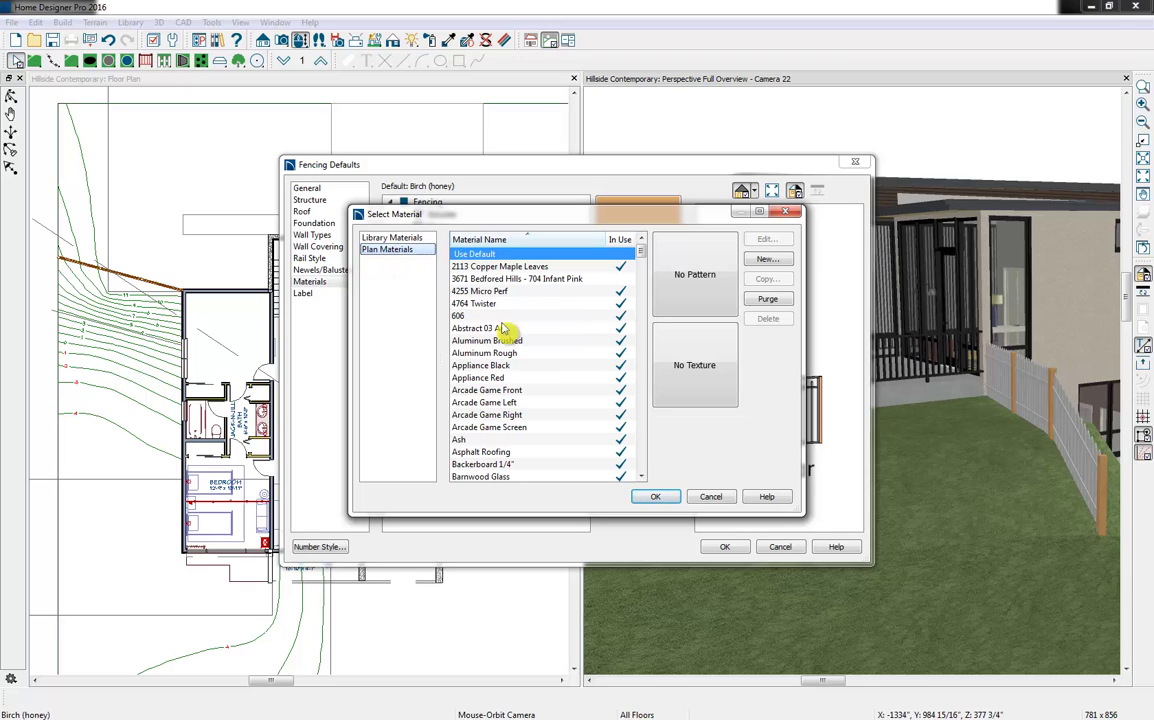
pyautogui.click(516, 391)
pyautogui.press('m')
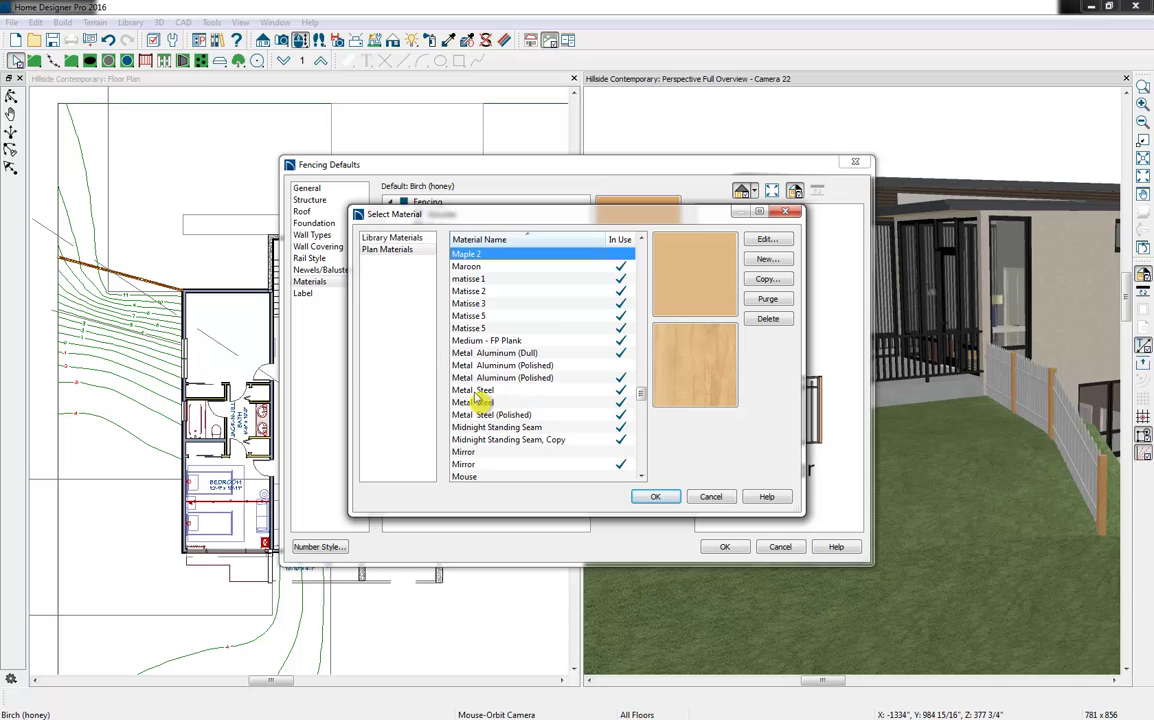
pyautogui.click(476, 392)
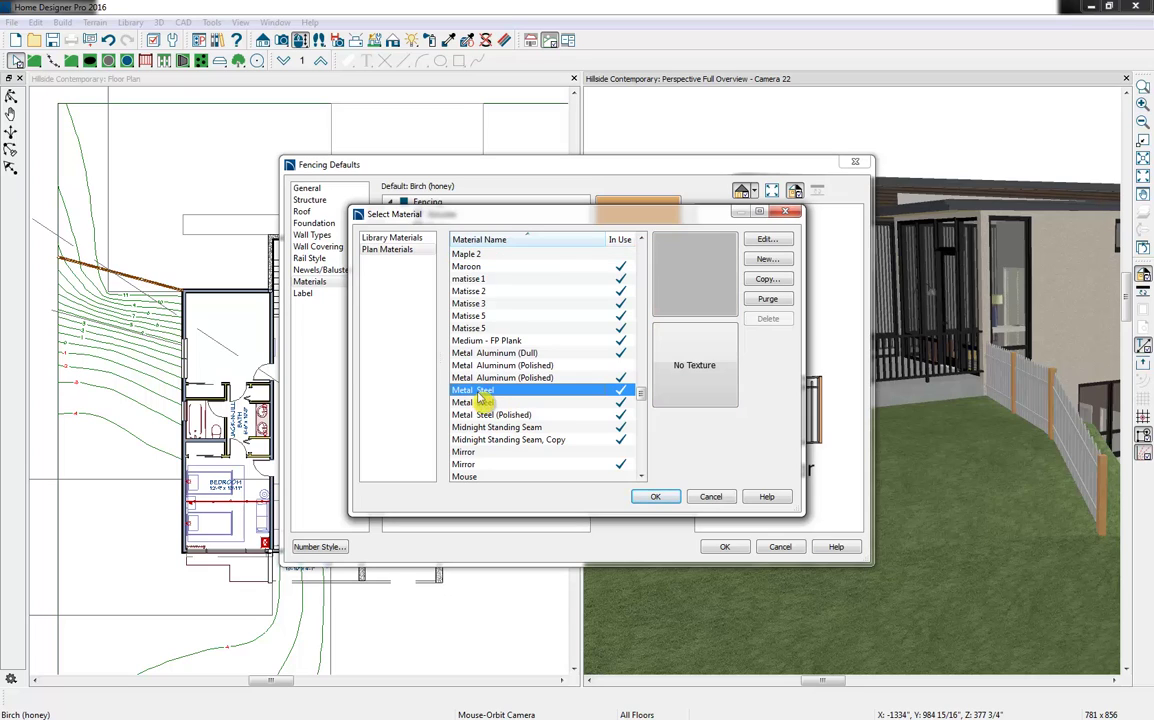
pyautogui.click(667, 502)
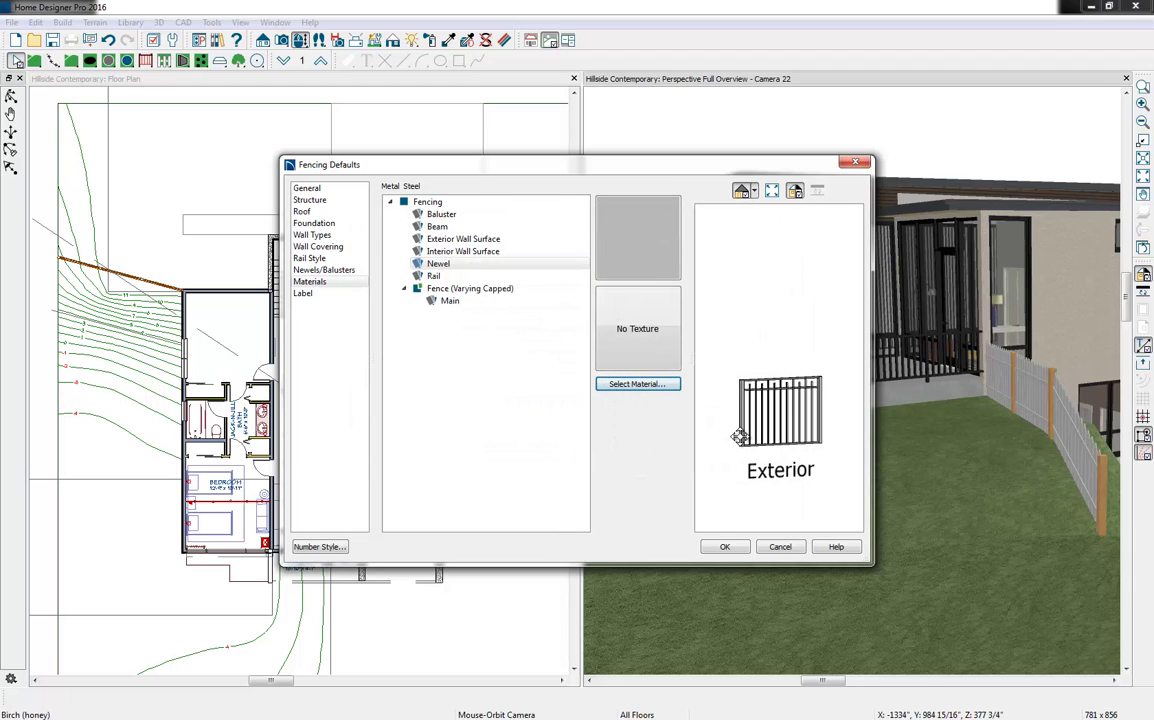
pyautogui.click(725, 548)
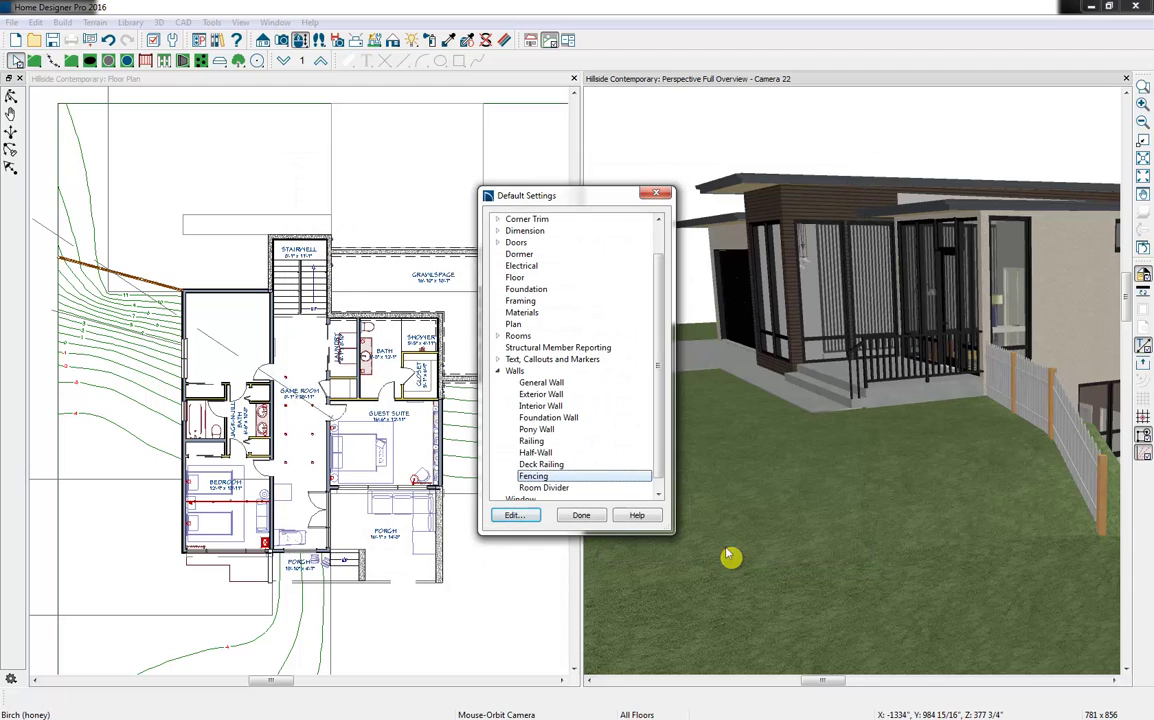
pyautogui.click(583, 516)
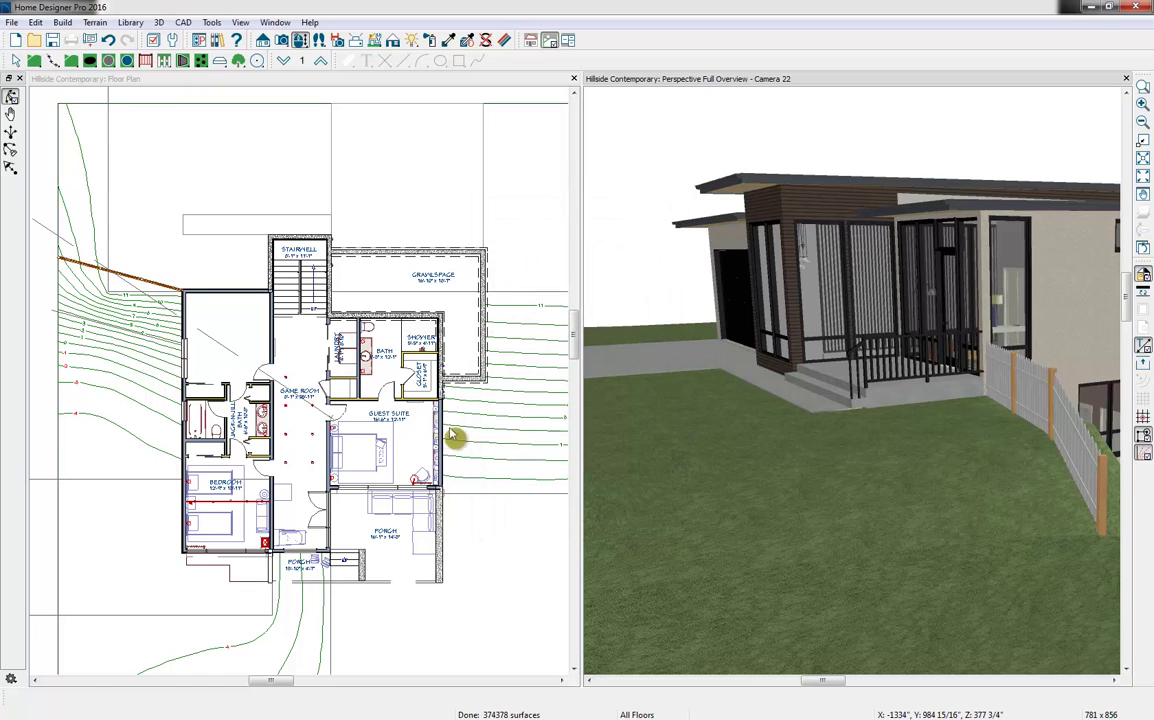
# Replace the old picket fence with a new straight fence from the house's outer corner to the terrain's side edge.
pyautogui.click(189, 298)
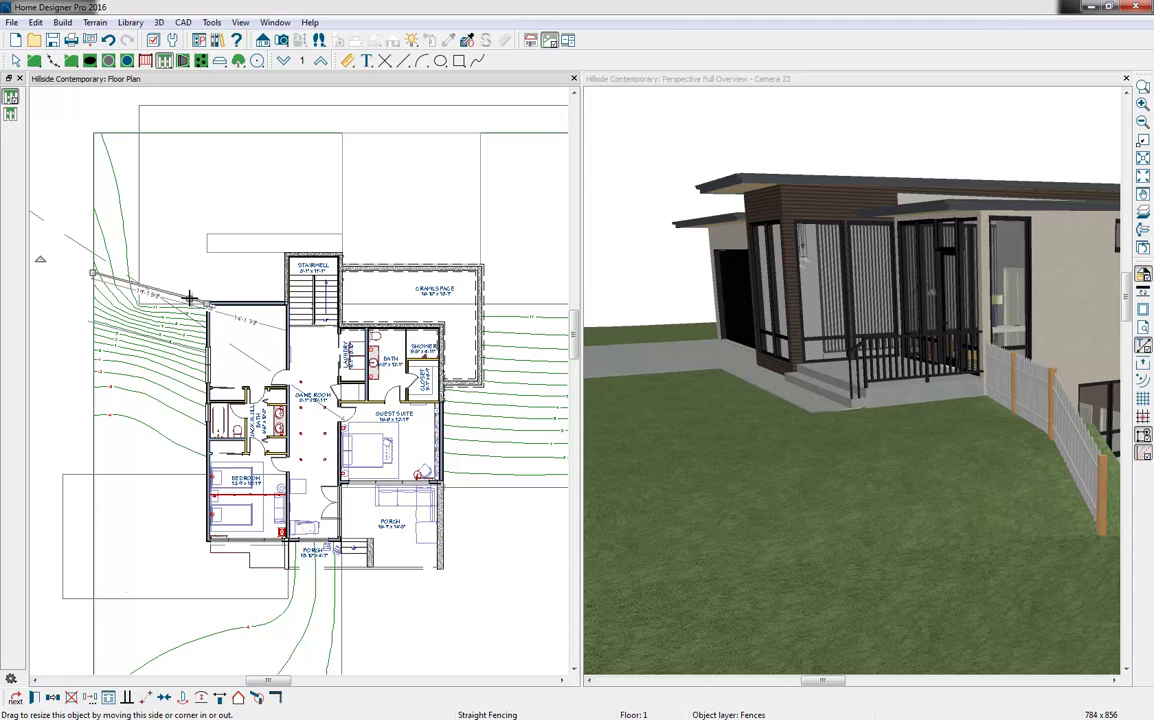
pyautogui.press('Delete')
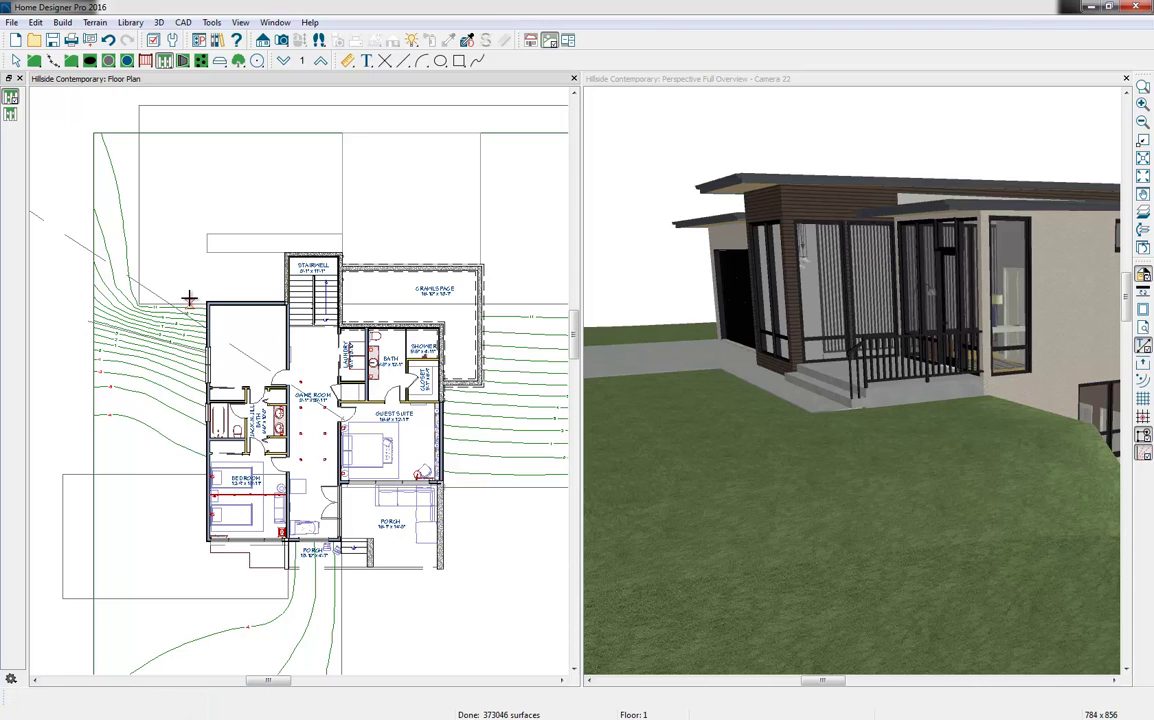
pyautogui.click(165, 62)
pyautogui.moveTo(206, 300); pyautogui.dragTo(90, 266)
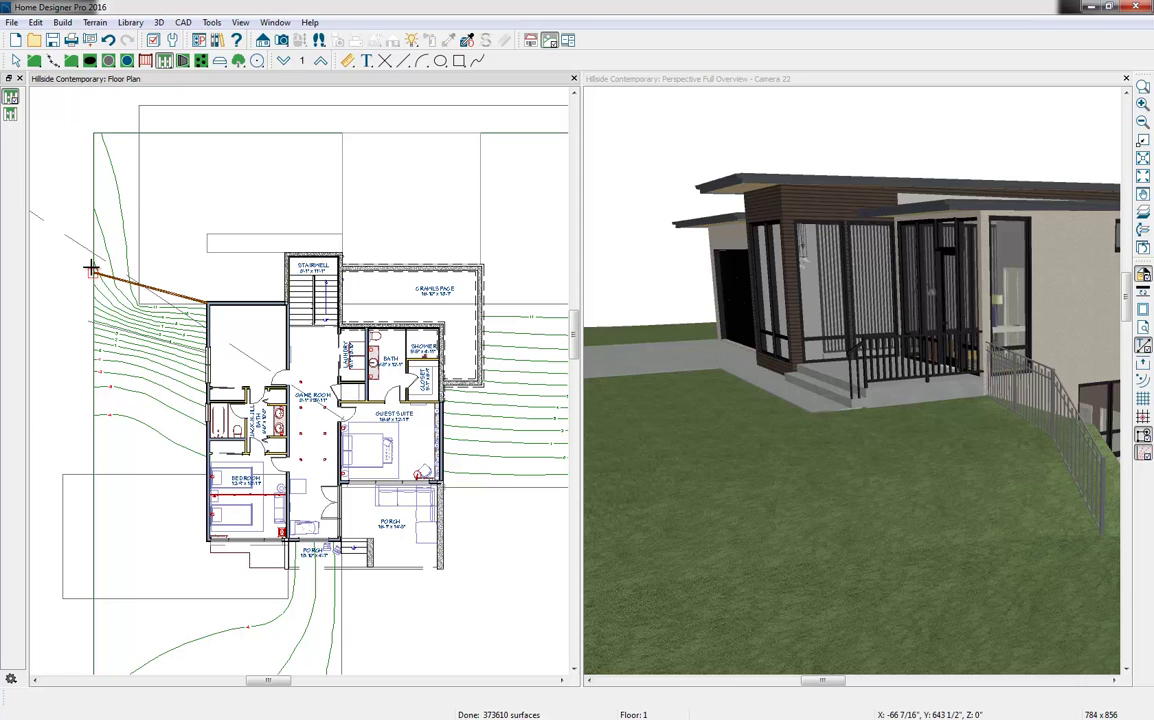
# Draw a fence along the terrain's side edge from the first fence's end, and a stepped run from the crawlspace's outer wall toward the curved terrain edge.
pyautogui.moveTo(230, 420); pyautogui.dragTo(214, 306, button='middle')
pyautogui.scroll(-5, 175, 306)
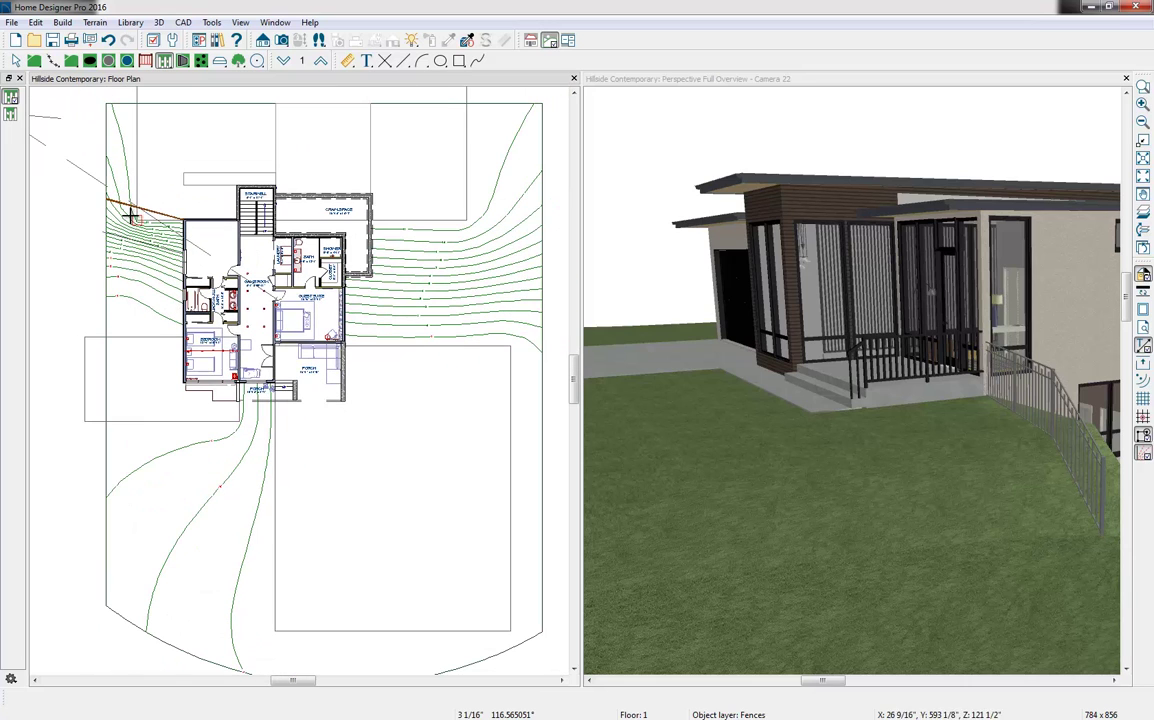
pyautogui.moveTo(105, 200); pyautogui.dragTo(105, 548)
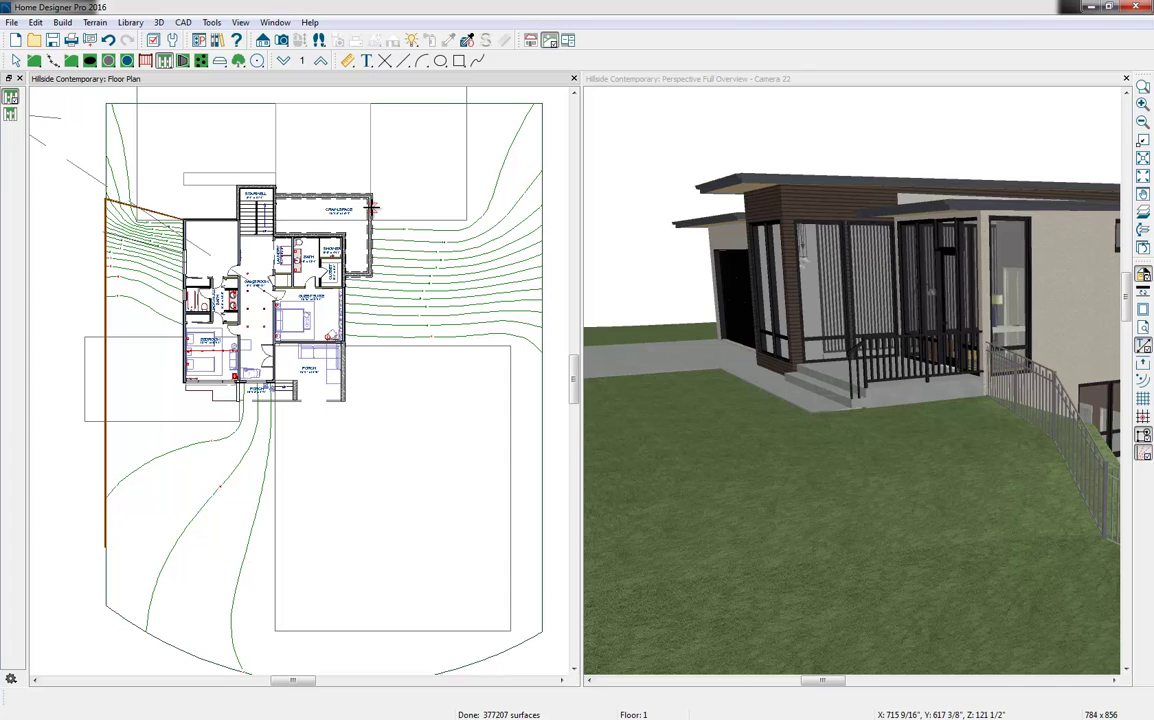
pyautogui.moveTo(371, 205)
pyautogui.mouseDown()
pyautogui.moveTo(494, 204)
pyautogui.moveTo(432, 206)
pyautogui.moveTo(432, 381)
pyautogui.moveTo(481, 383)
pyautogui.moveTo(478, 651)
pyautogui.mouseUp()
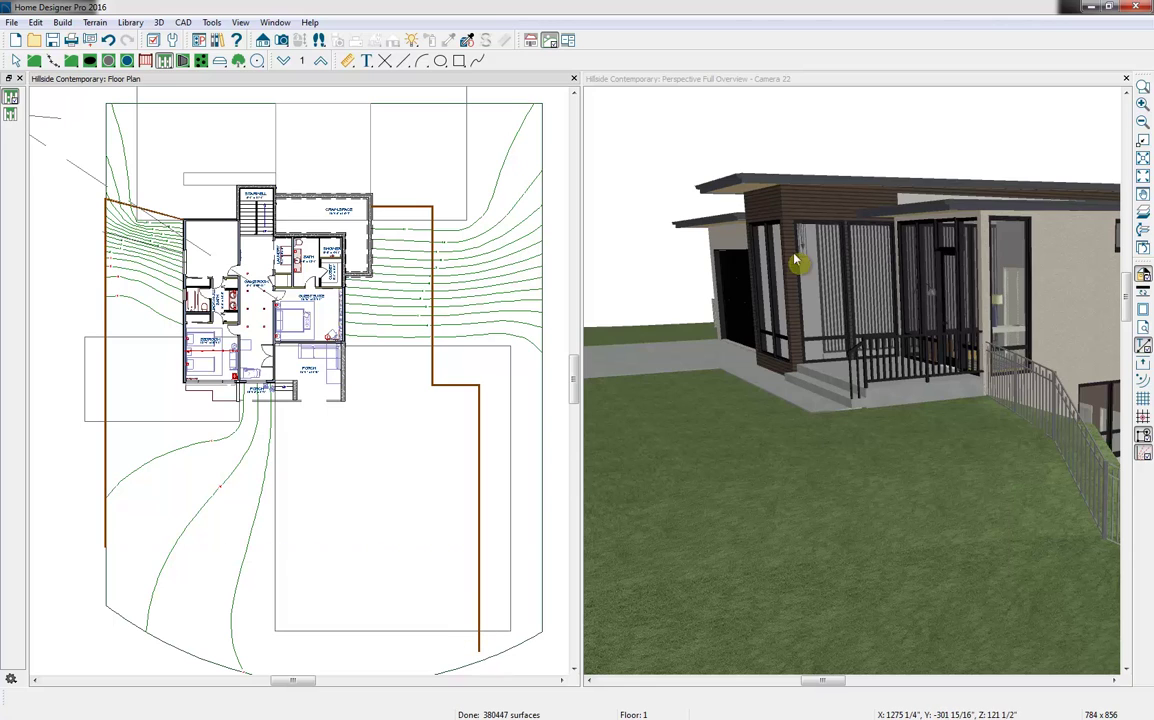
# Place the arched Wrought Iron Gate from the library's Fences & Railings gates in the short fence run beside the crawlspace.
pyautogui.click(779, 91)
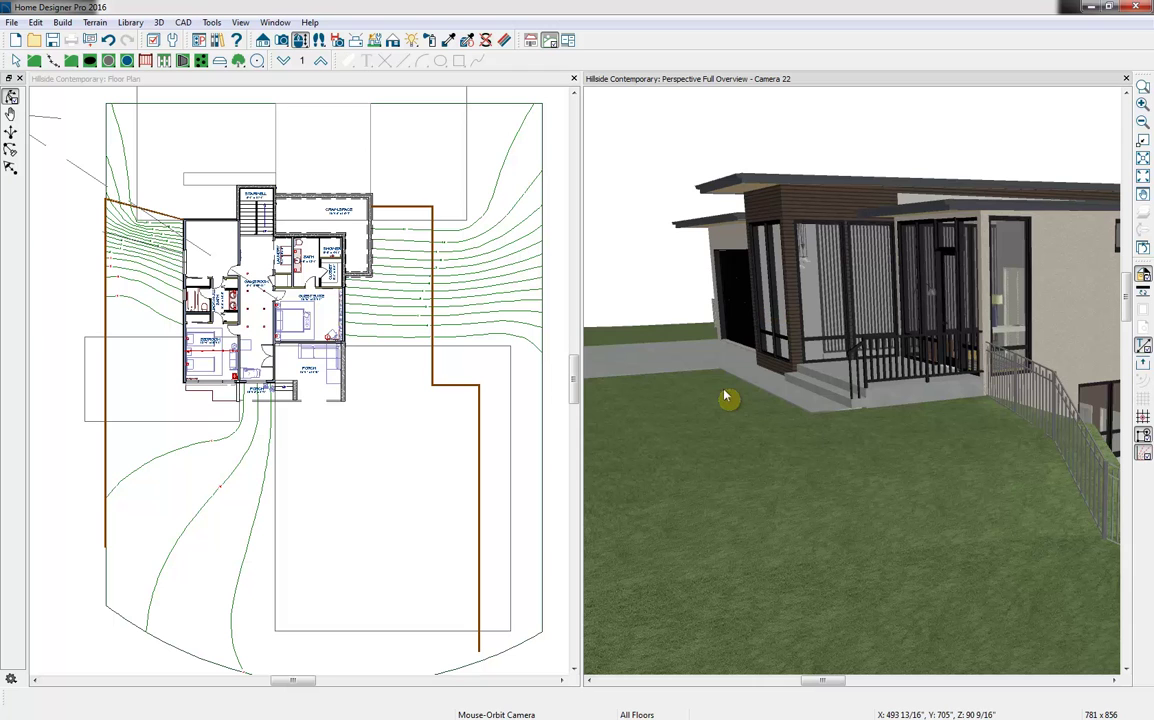
pyautogui.moveTo(659, 494); pyautogui.dragTo(950, 429)
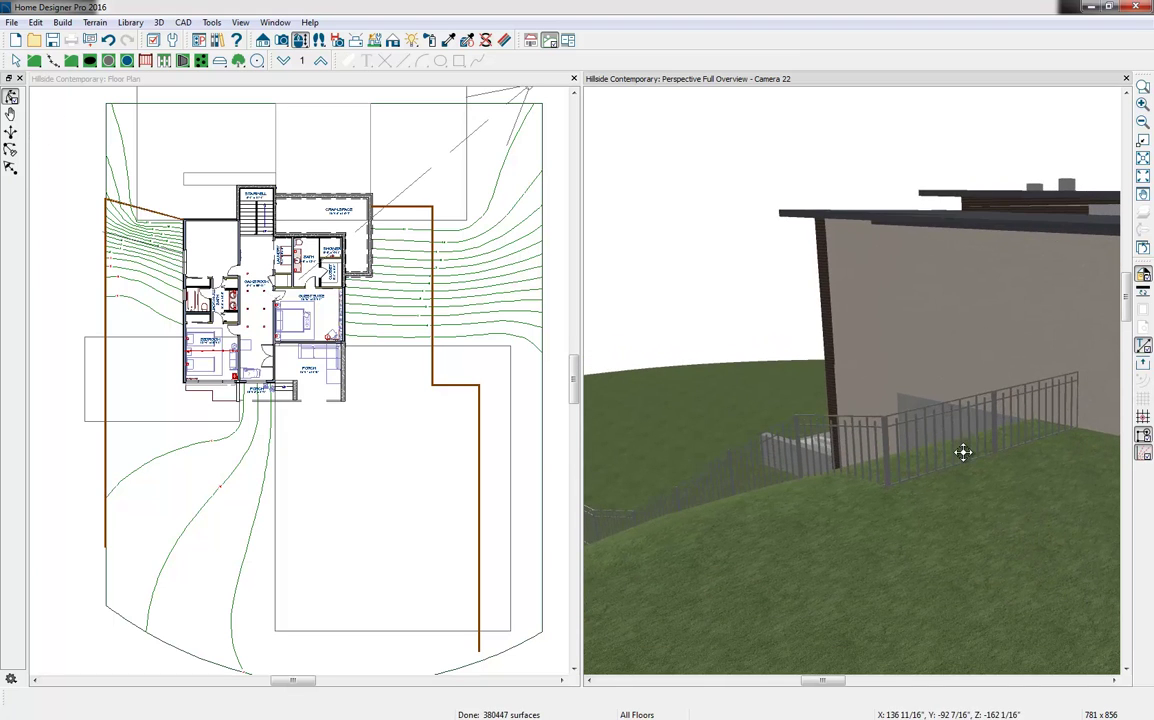
pyautogui.click(217, 41)
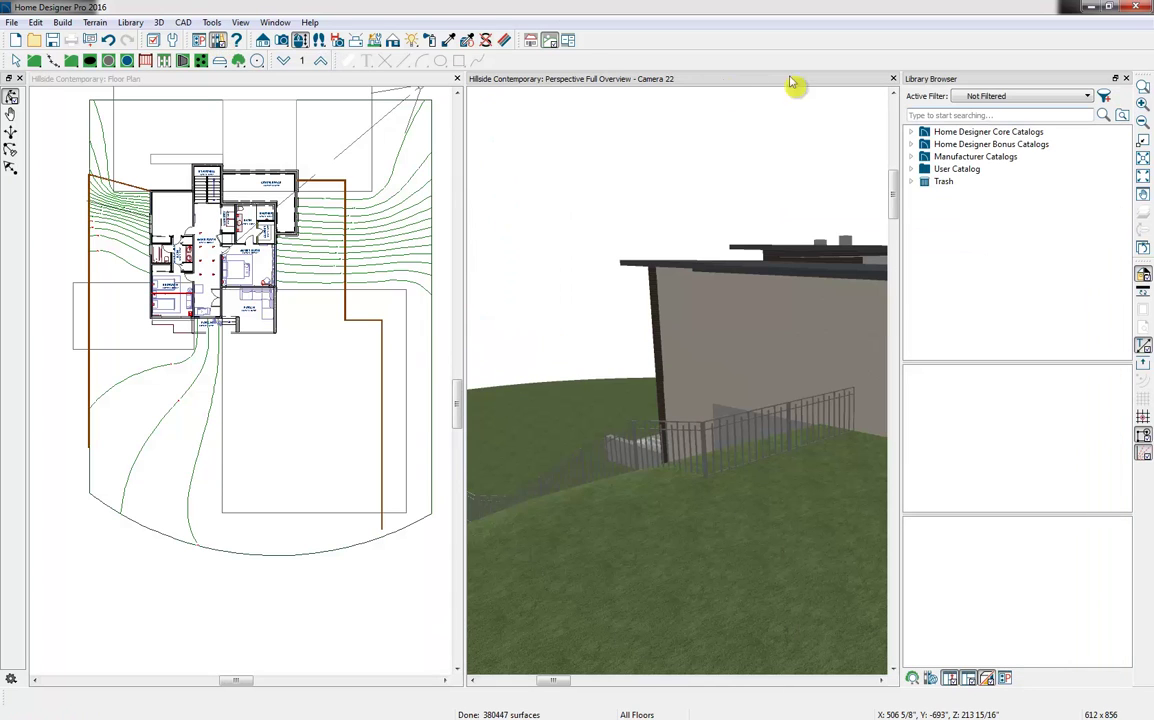
pyautogui.click(911, 133)
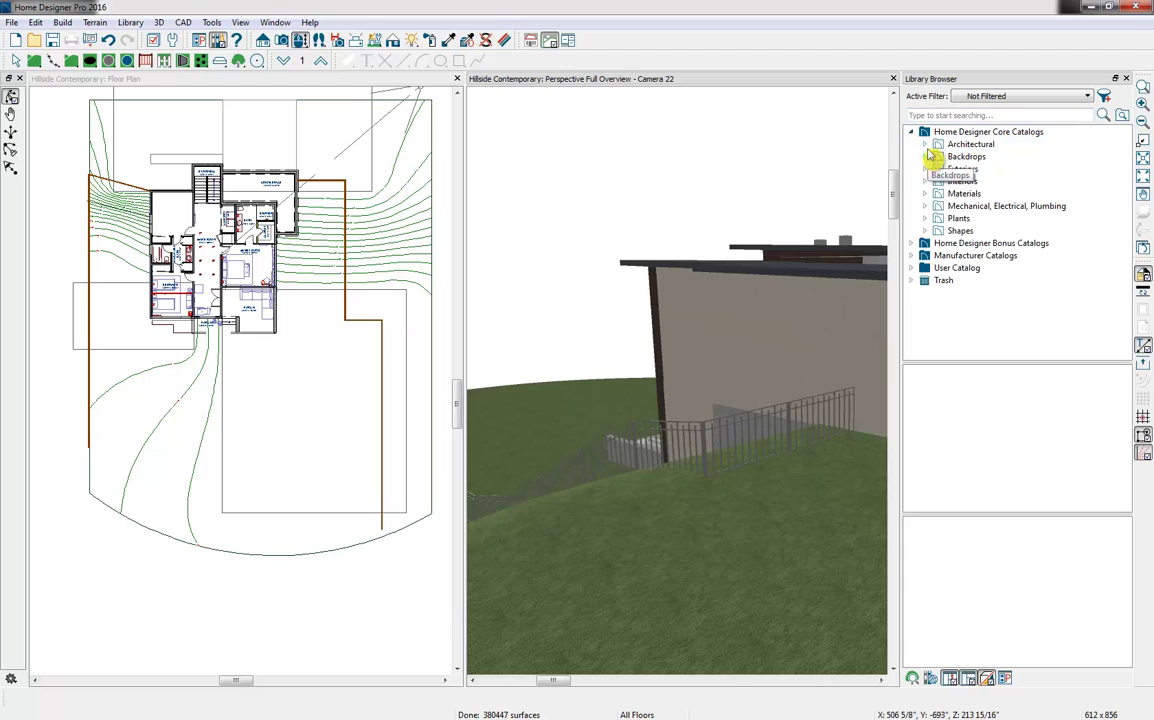
pyautogui.click(925, 144)
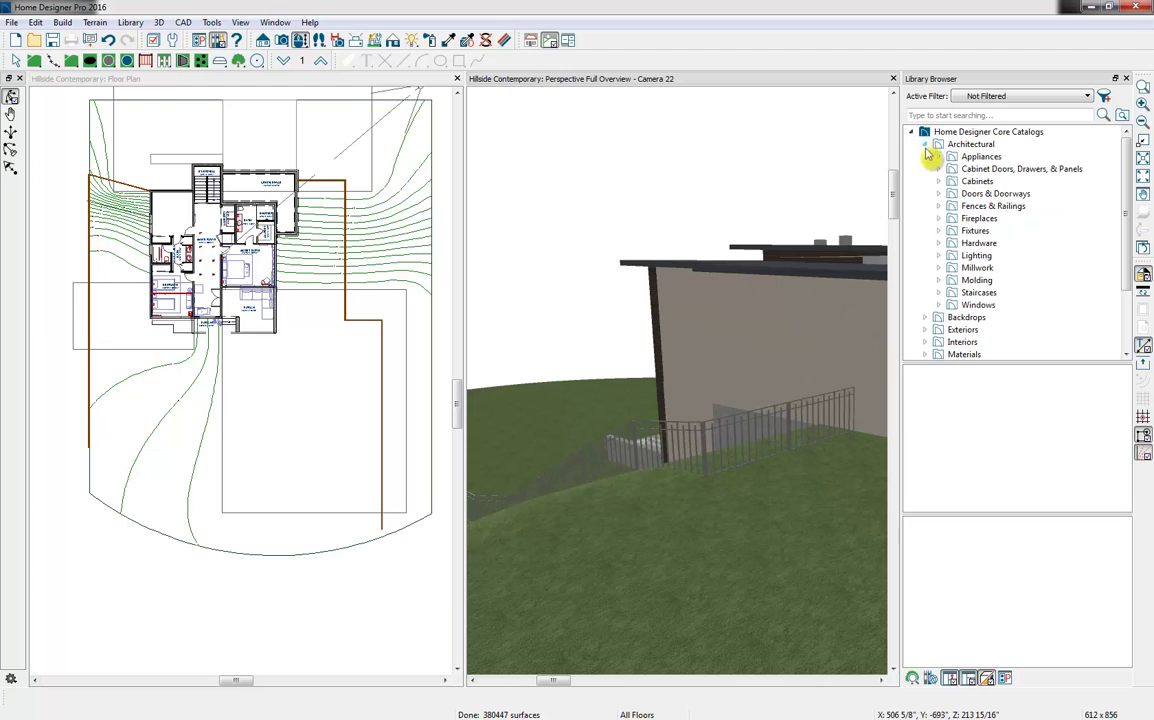
pyautogui.click(940, 206)
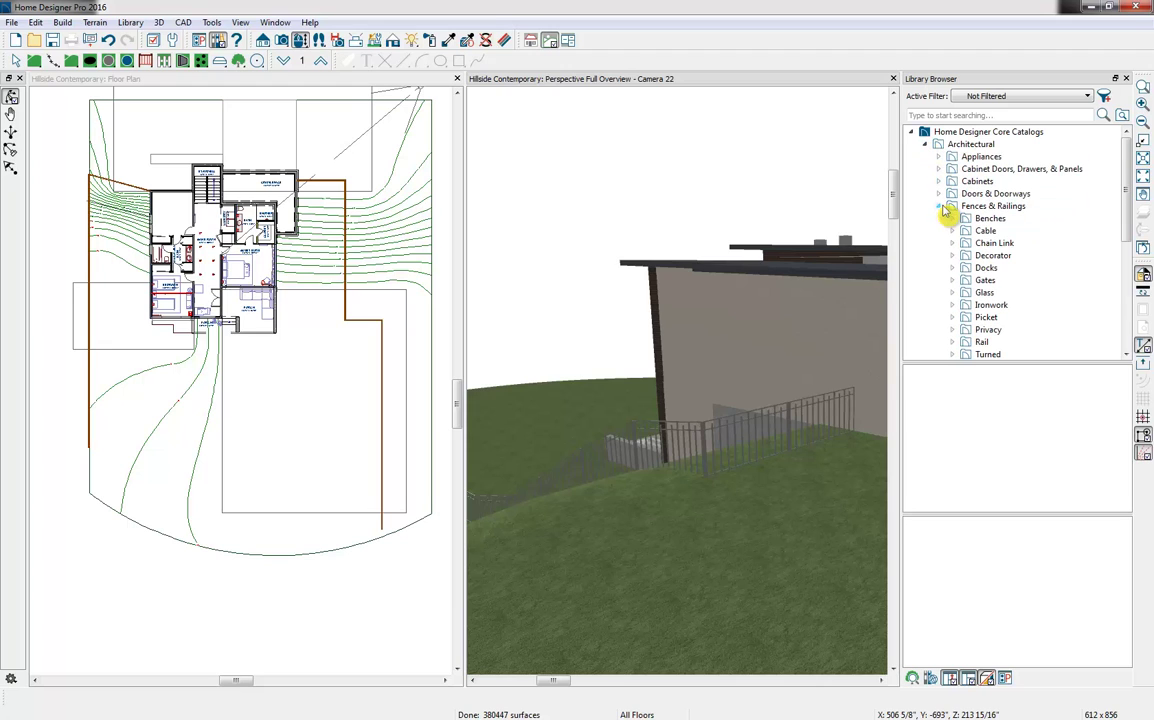
pyautogui.click(955, 281)
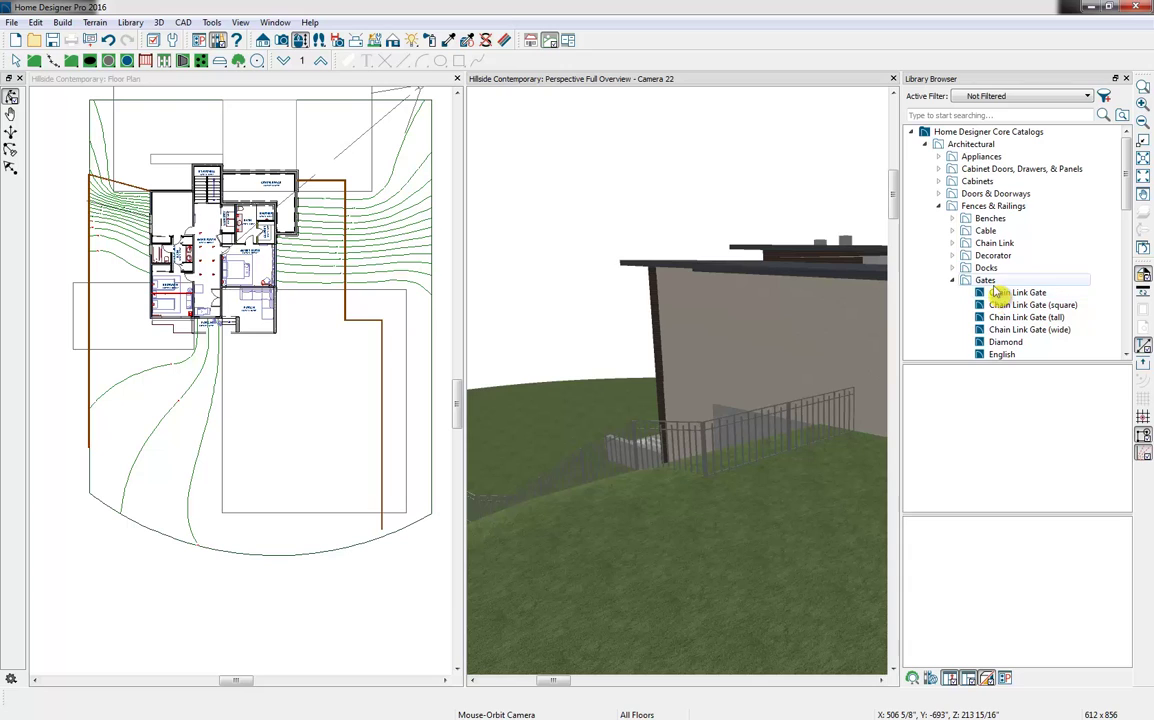
pyautogui.click(985, 281)
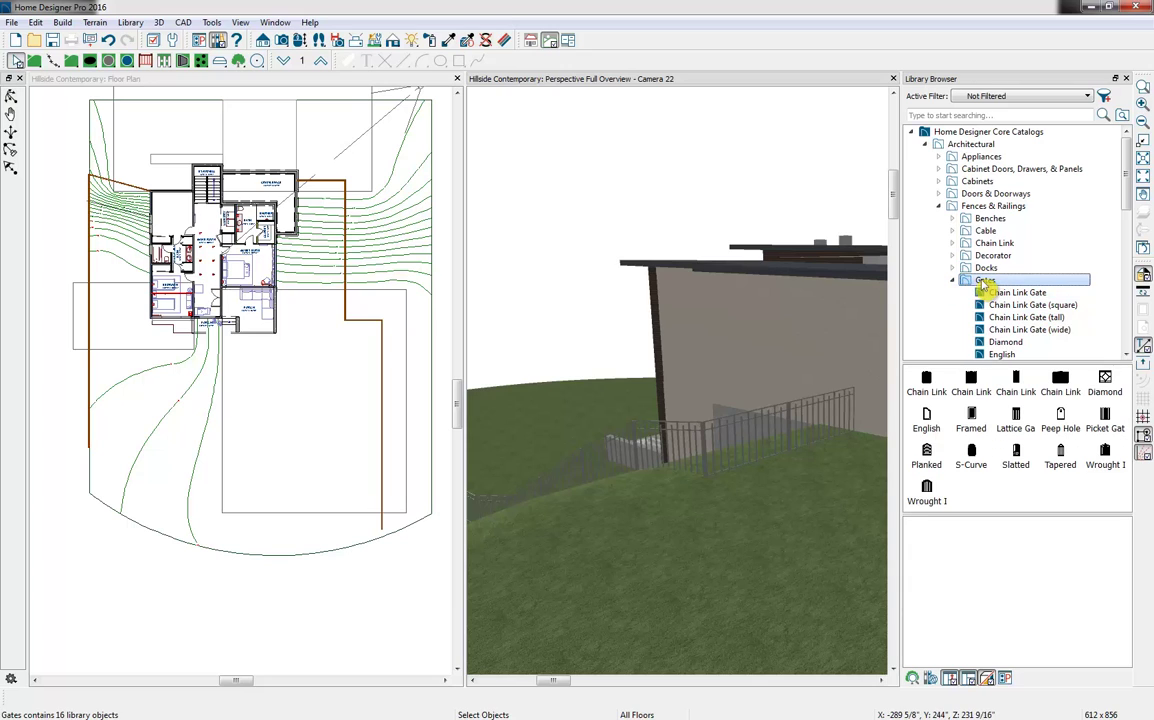
pyautogui.click(926, 487)
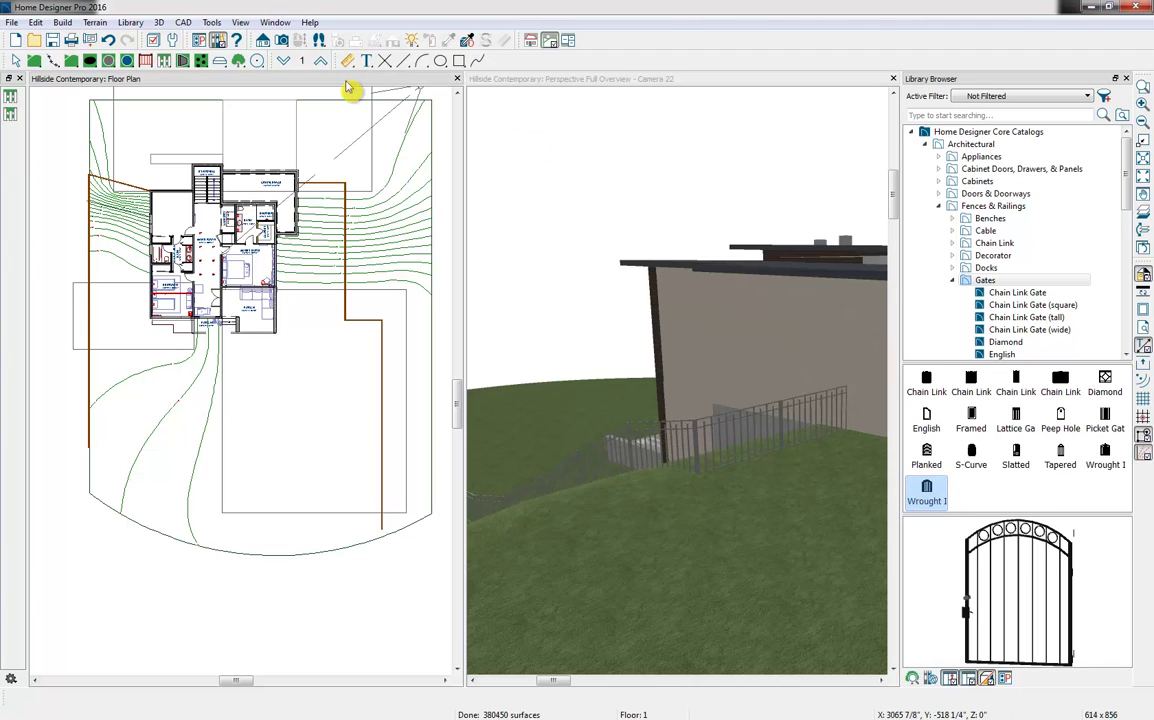
pyautogui.click(343, 190)
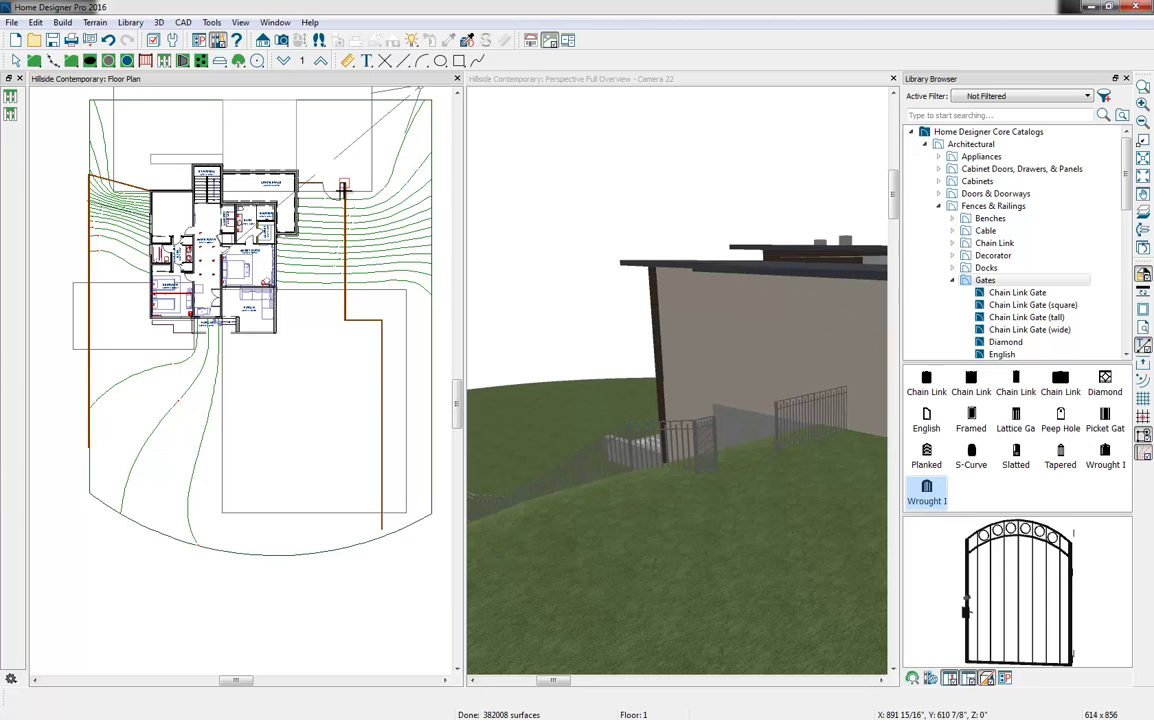
# Raise the gate to a floor-to-bottom height of 140" and lower it in the 3D view to meet the sloping terrain.
pyautogui.click(331, 186)
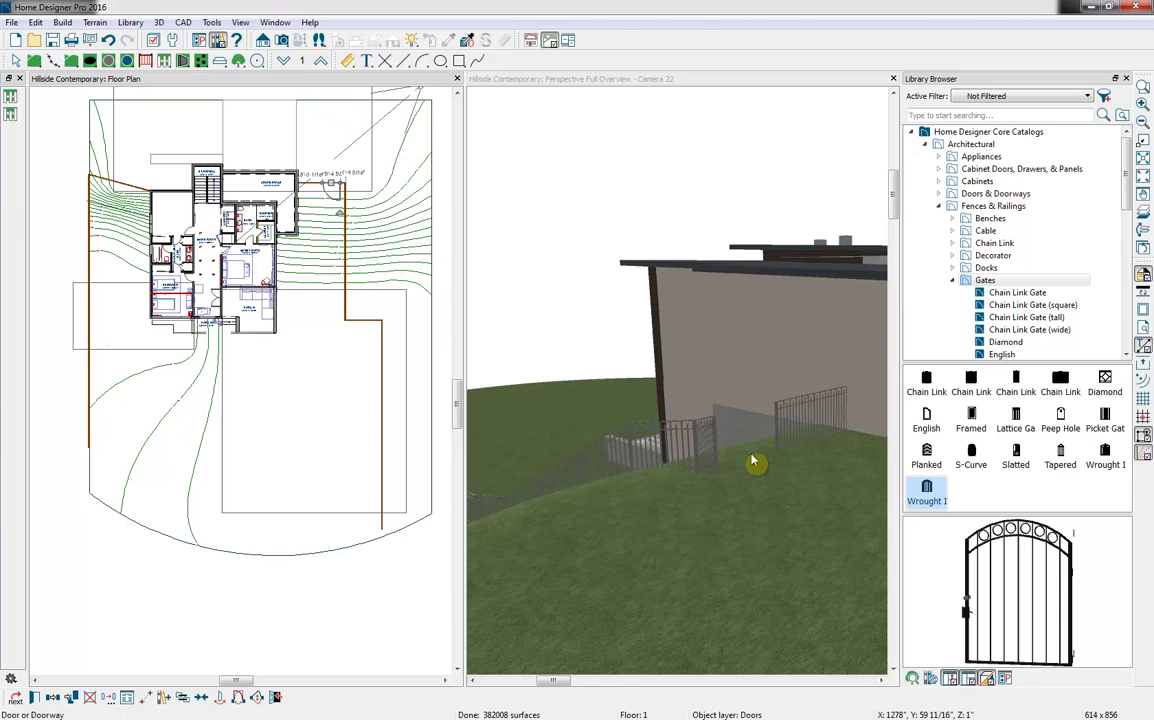
pyautogui.click(35, 700)
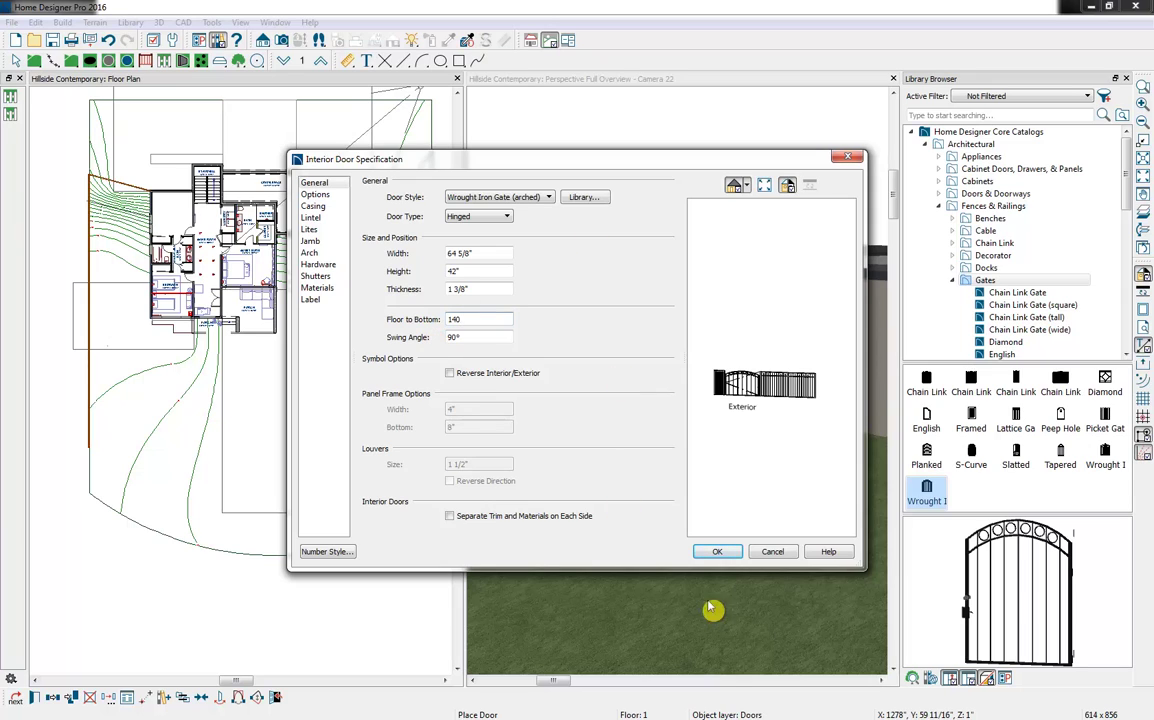
pyautogui.click(725, 556)
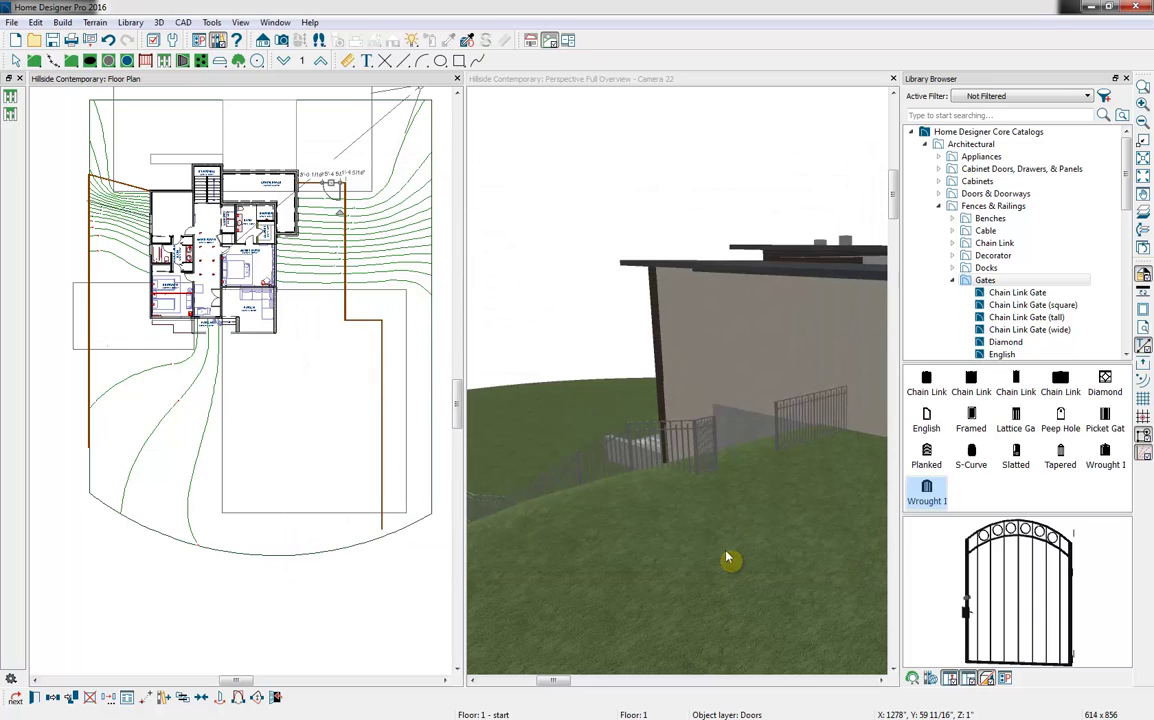
pyautogui.click(756, 428)
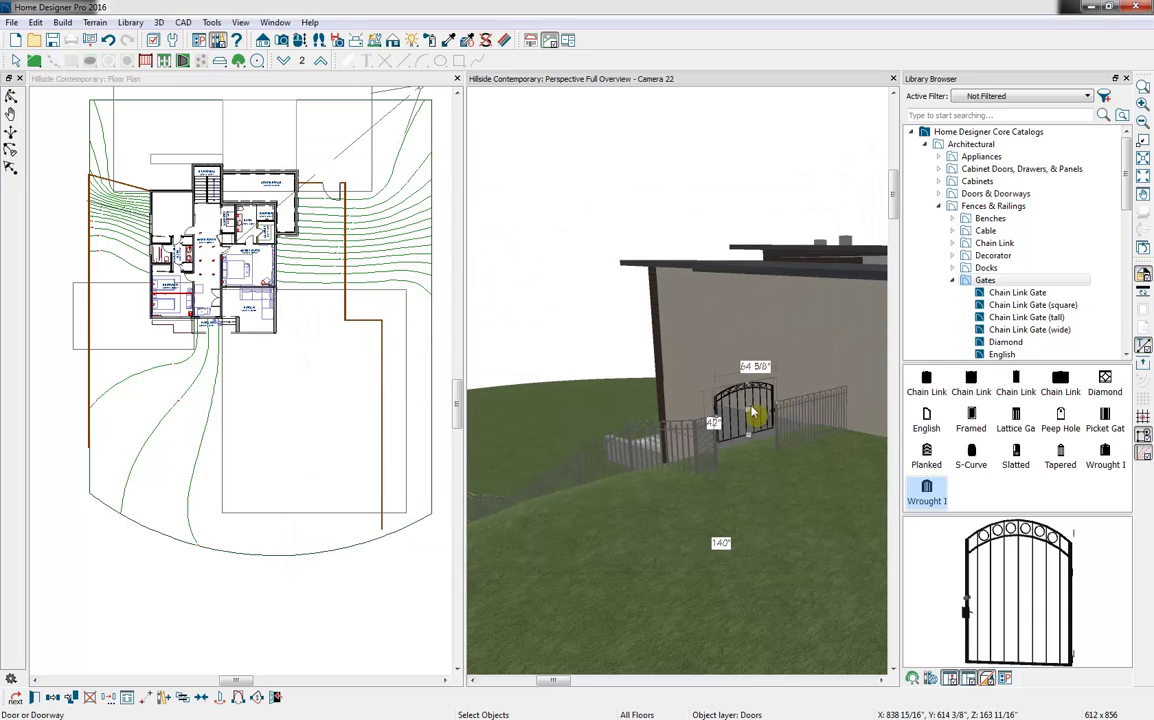
pyautogui.moveTo(752, 432); pyautogui.dragTo(750, 431)
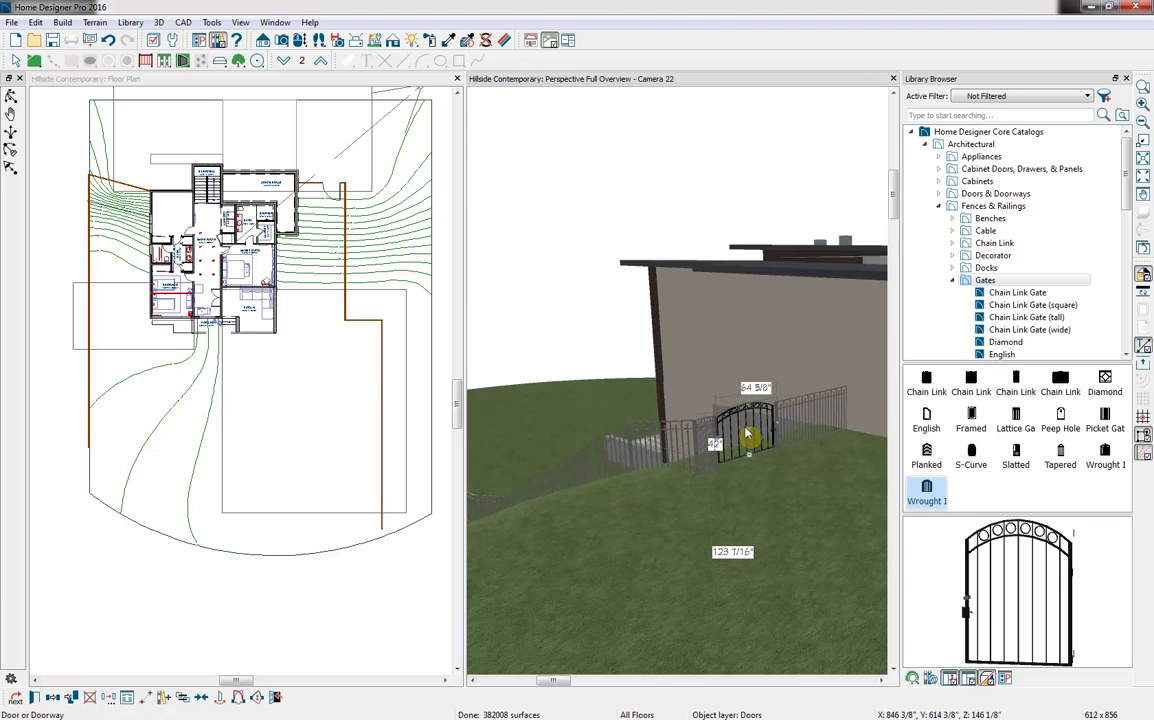
# Sample the fence's Metal Steel material, apply it to the arched gate and close the library.
pyautogui.click(449, 41)
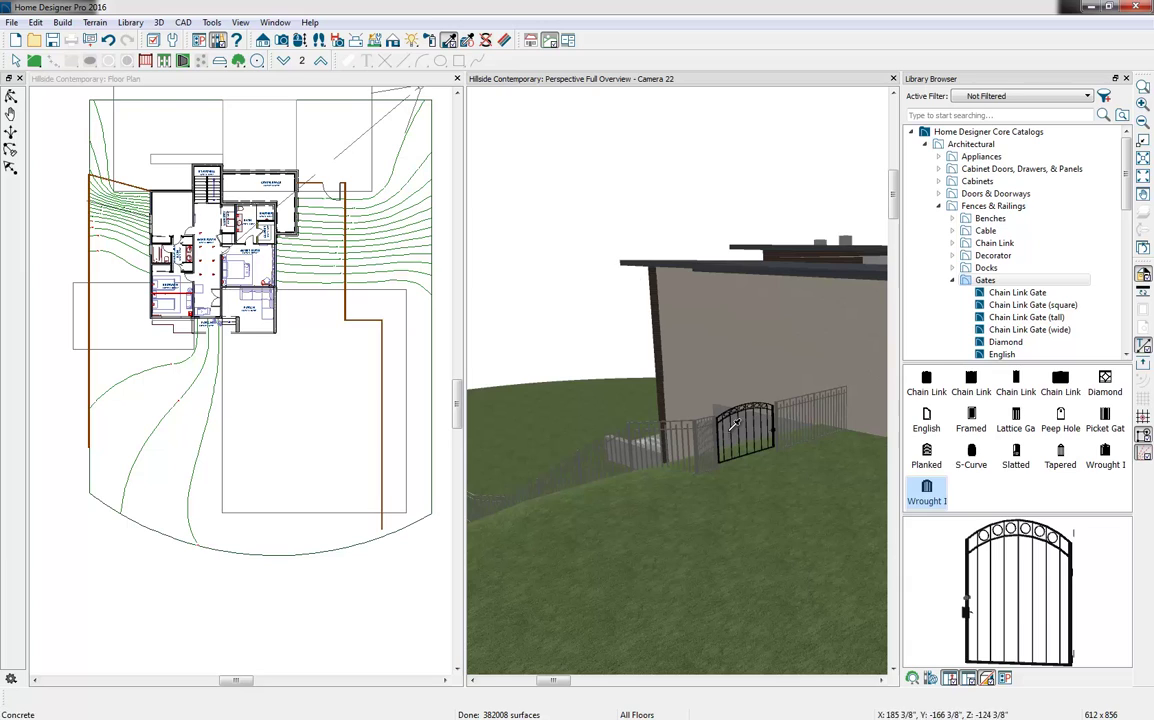
pyautogui.click(728, 430)
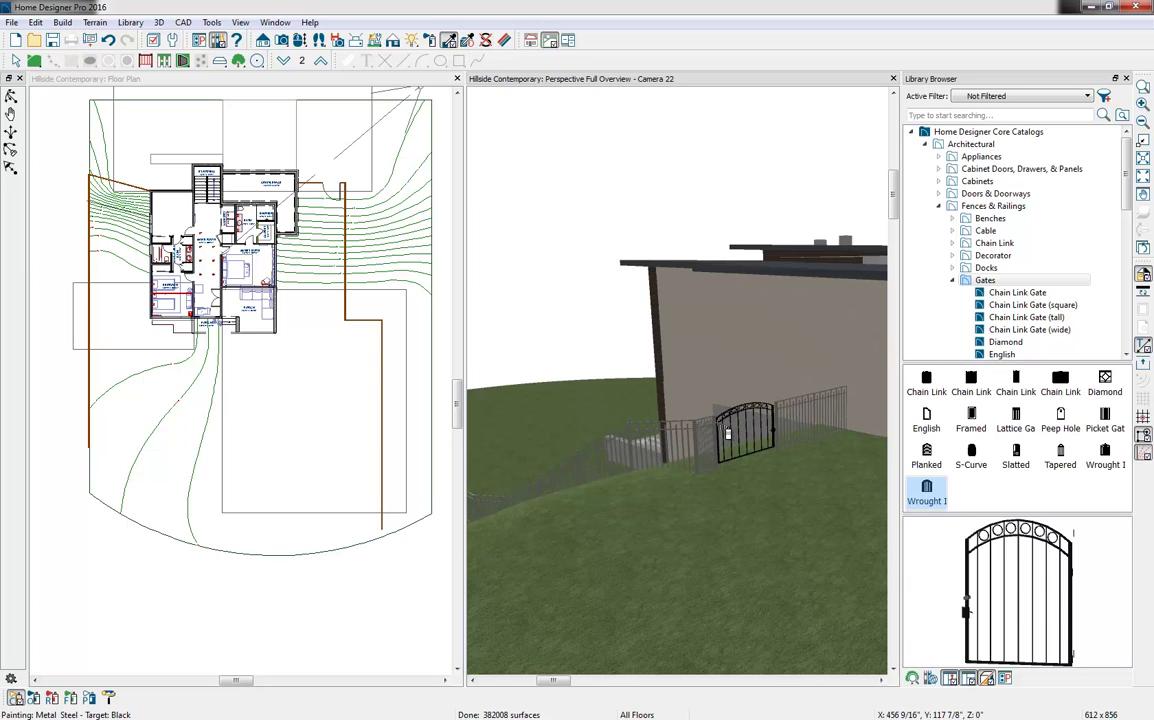
pyautogui.click(728, 432)
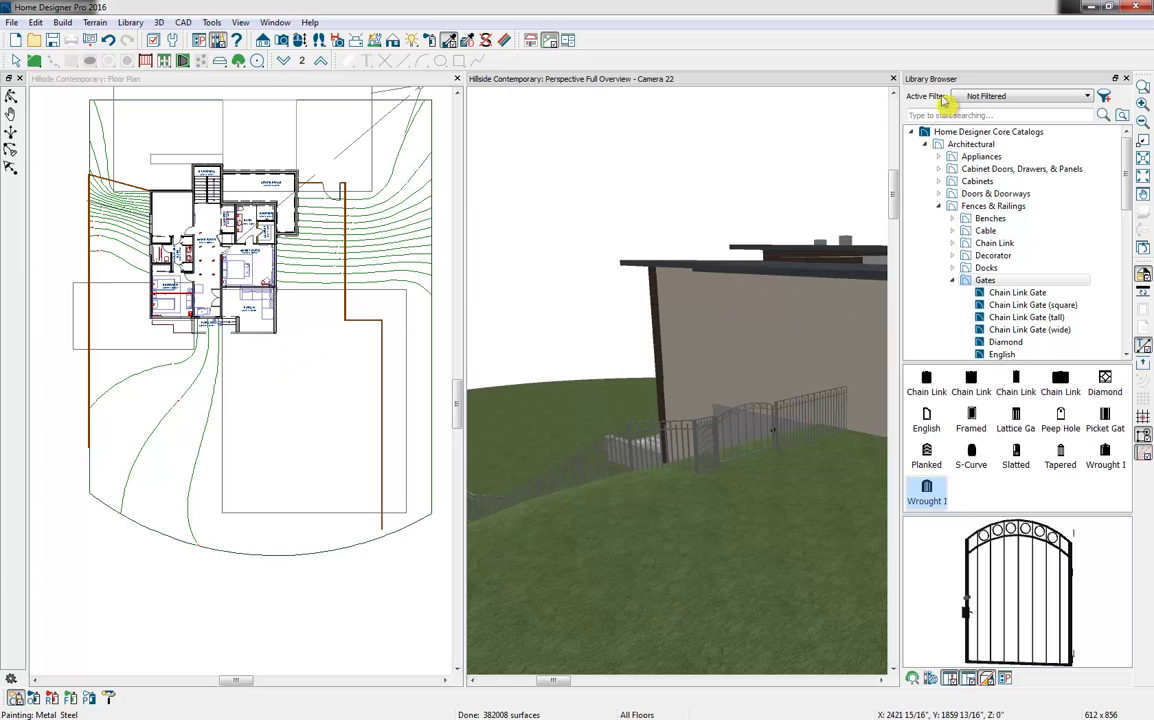
pyautogui.click(1126, 79)
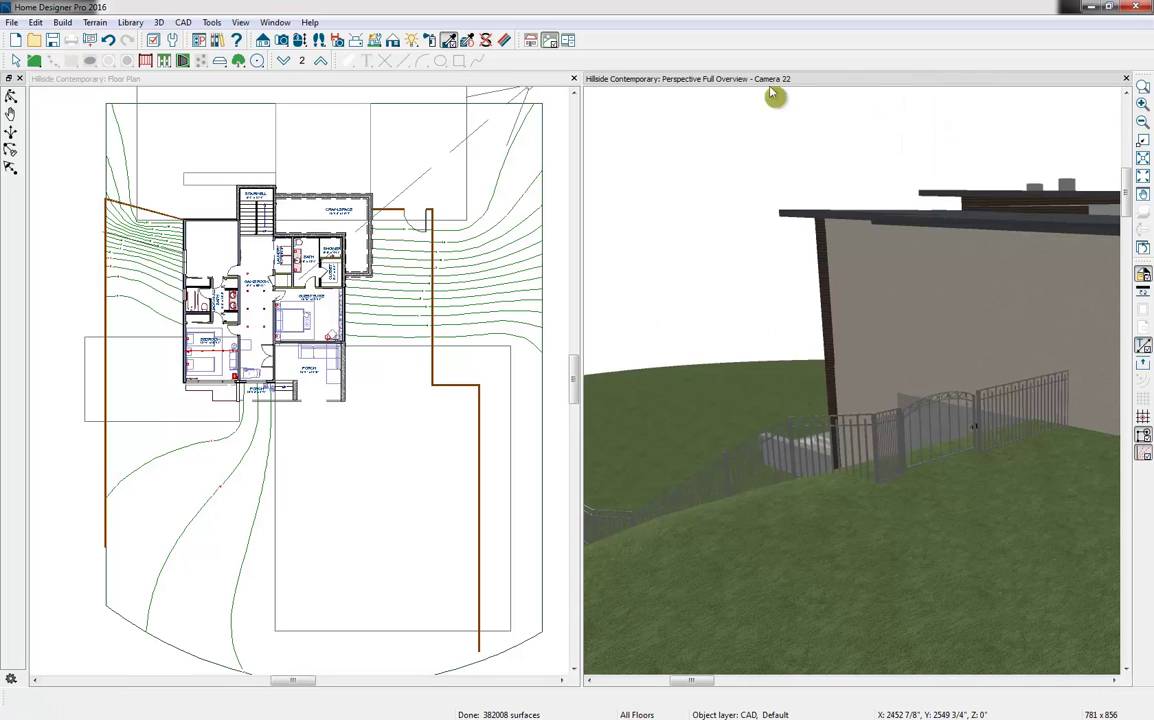
# Orbit the overview and reposition its camera and focal point in the plan to examine the rear yard and side fence.
pyautogui.click(298, 42)
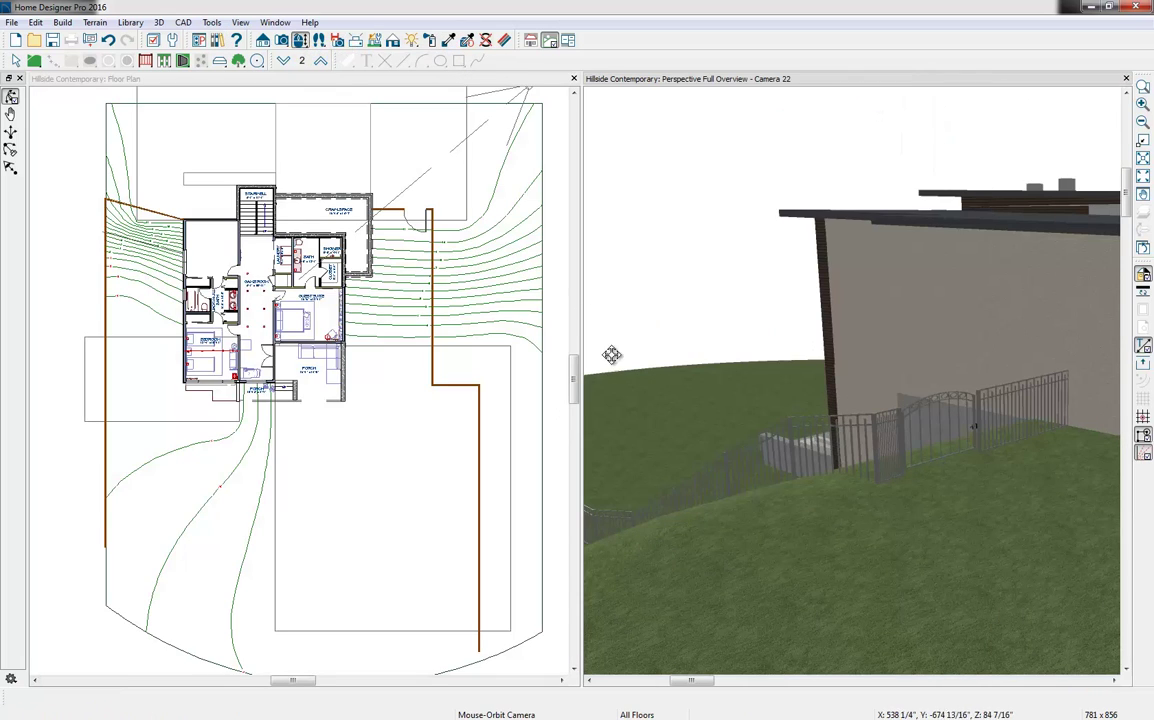
pyautogui.moveTo(744, 471); pyautogui.dragTo(812, 535)
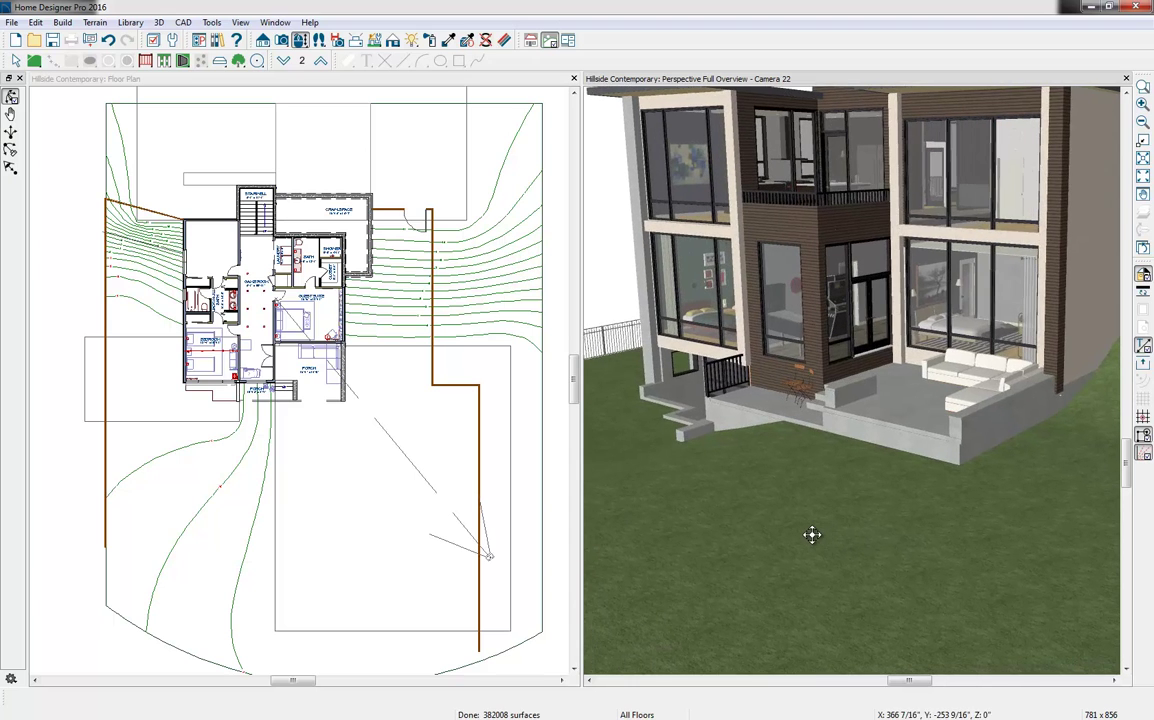
pyautogui.moveTo(487, 555); pyautogui.dragTo(460, 571)
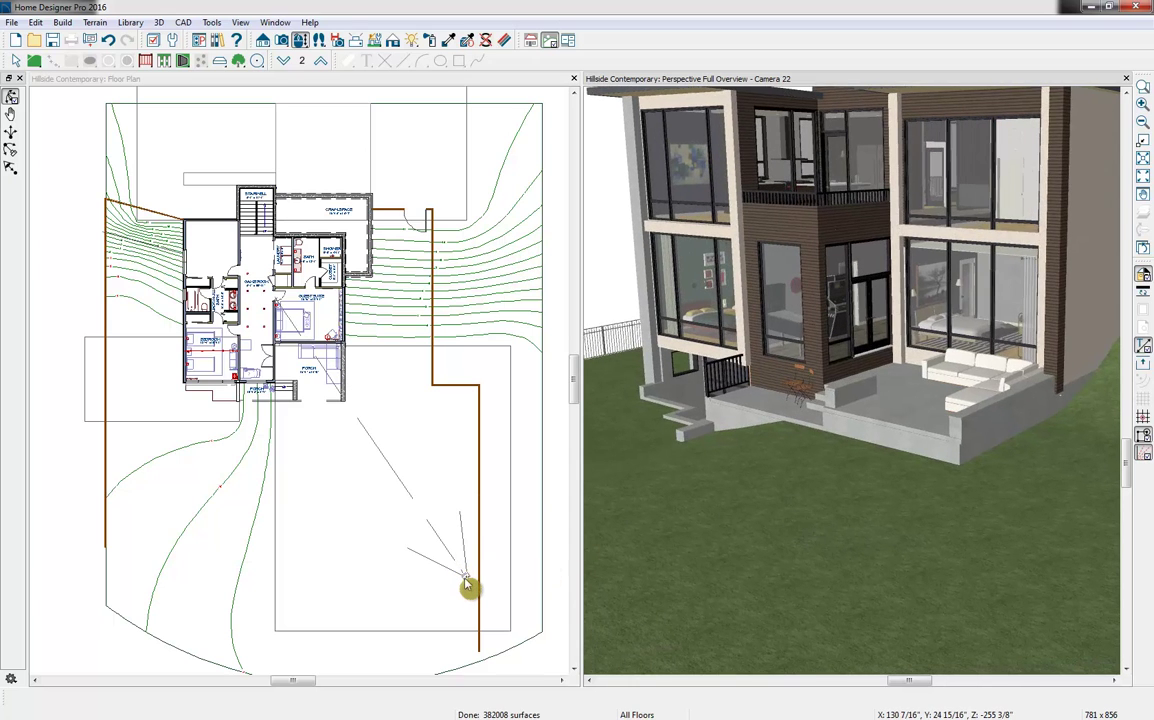
pyautogui.click(465, 579)
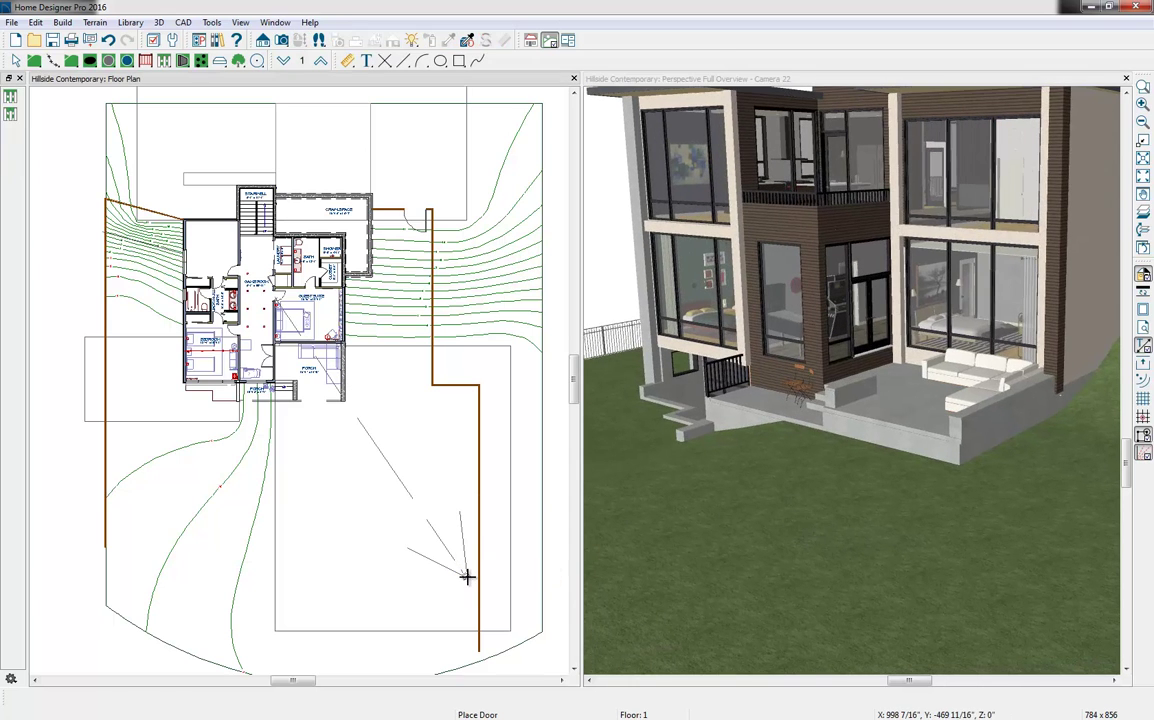
pyautogui.moveTo(465, 579); pyautogui.dragTo(193, 652)
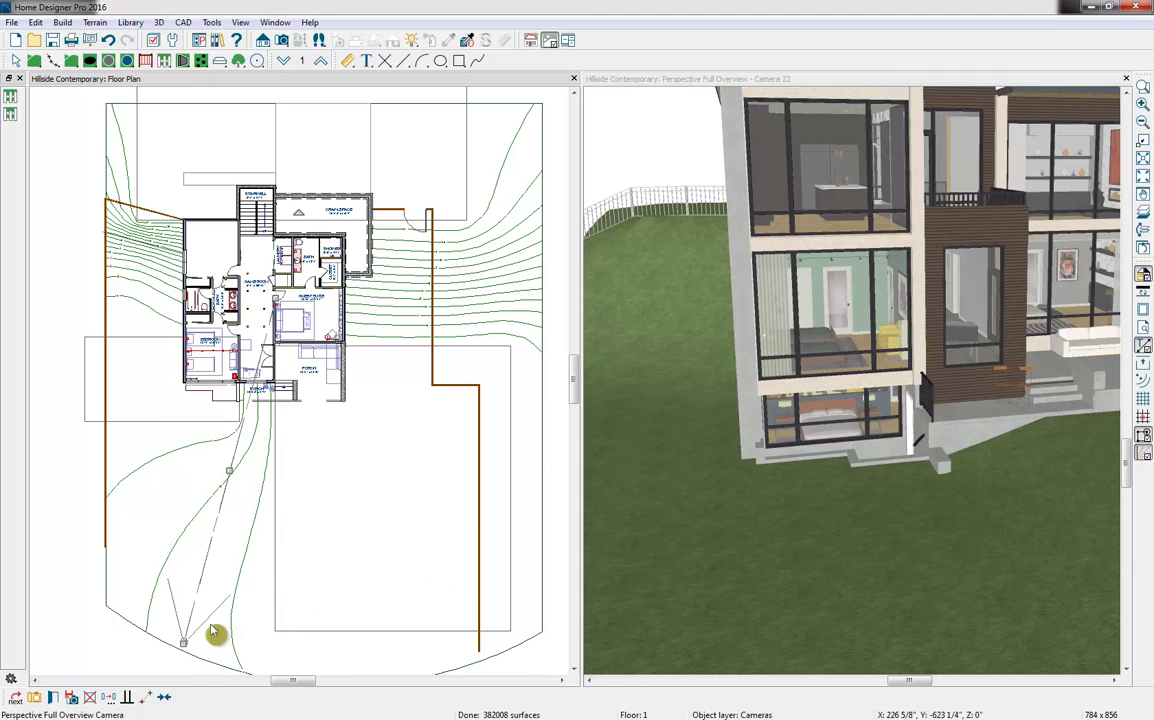
pyautogui.moveTo(275, 299)
pyautogui.mouseDown()
pyautogui.moveTo(366, 366)
pyautogui.moveTo(317, 451)
pyautogui.moveTo(290, 540)
pyautogui.mouseUp()
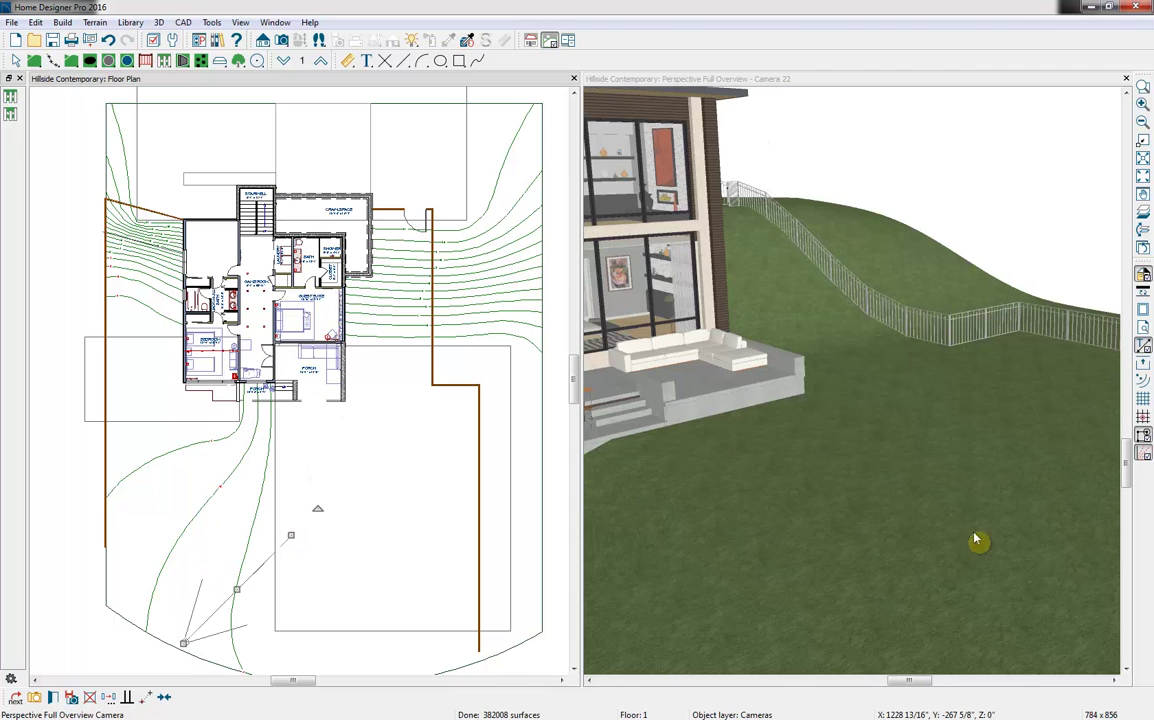
pyautogui.moveTo(979, 543); pyautogui.dragTo(793, 540)
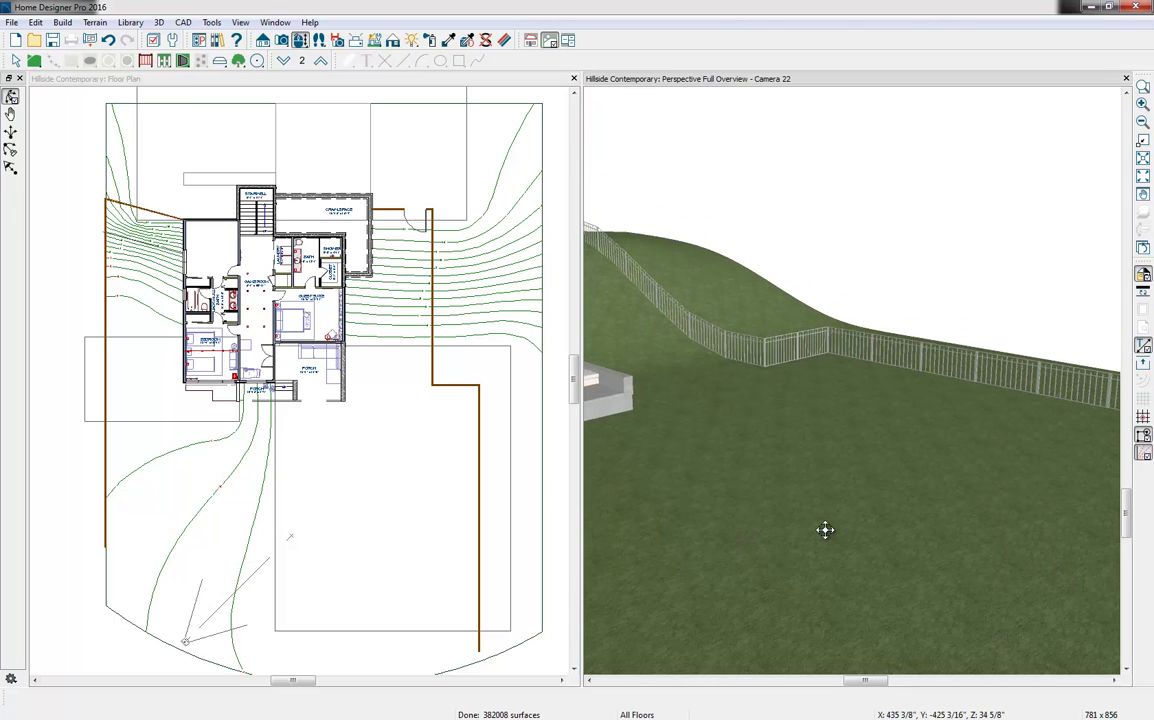
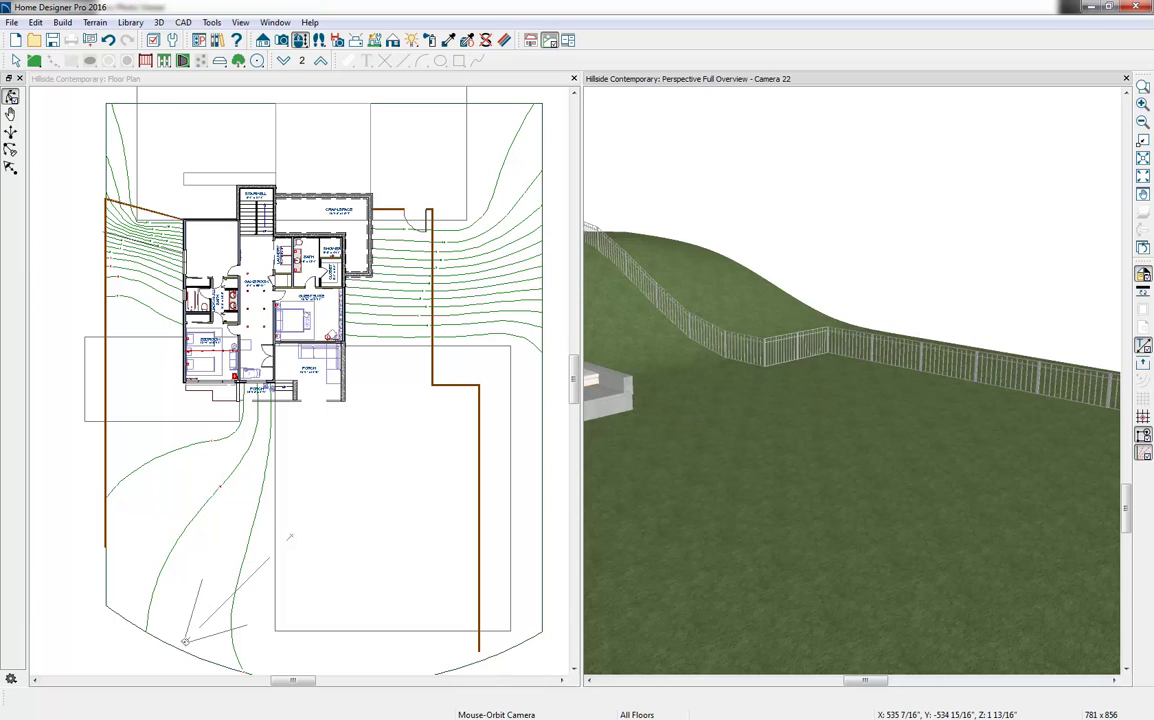
# Draw a narrow rectangular terrain feature as a walkway from the arched gate down along the inside of the fence to the porch's outer edge line.
pyautogui.click(222, 89)
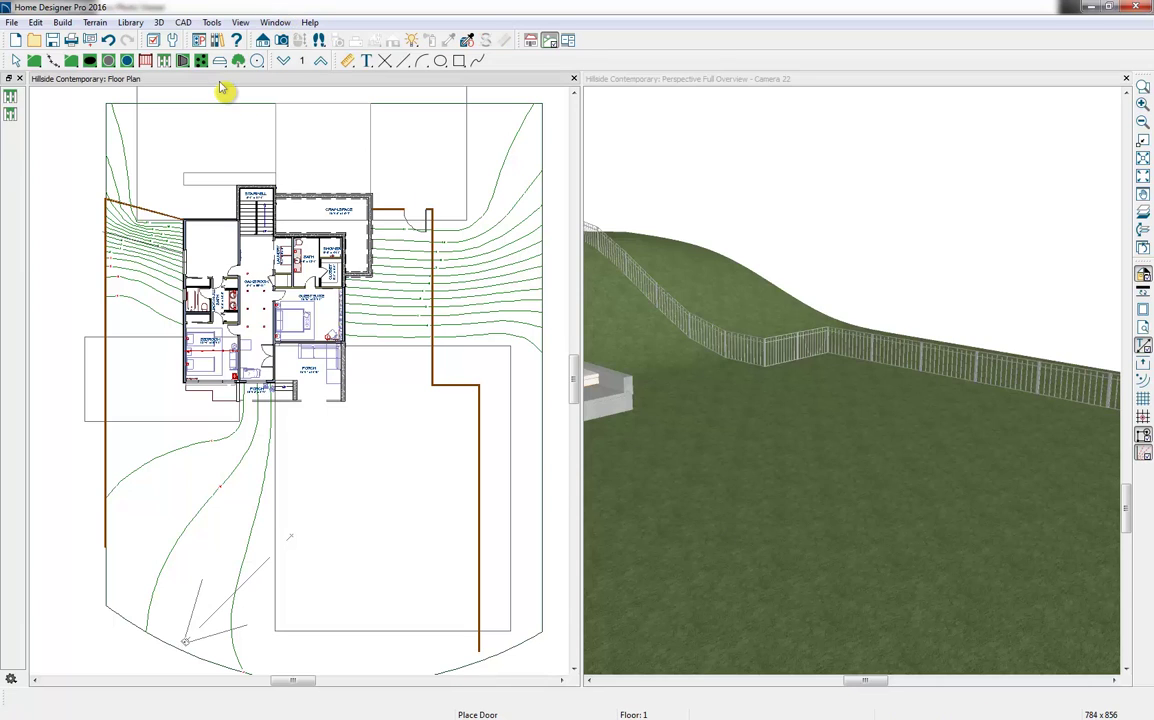
pyautogui.click(110, 61)
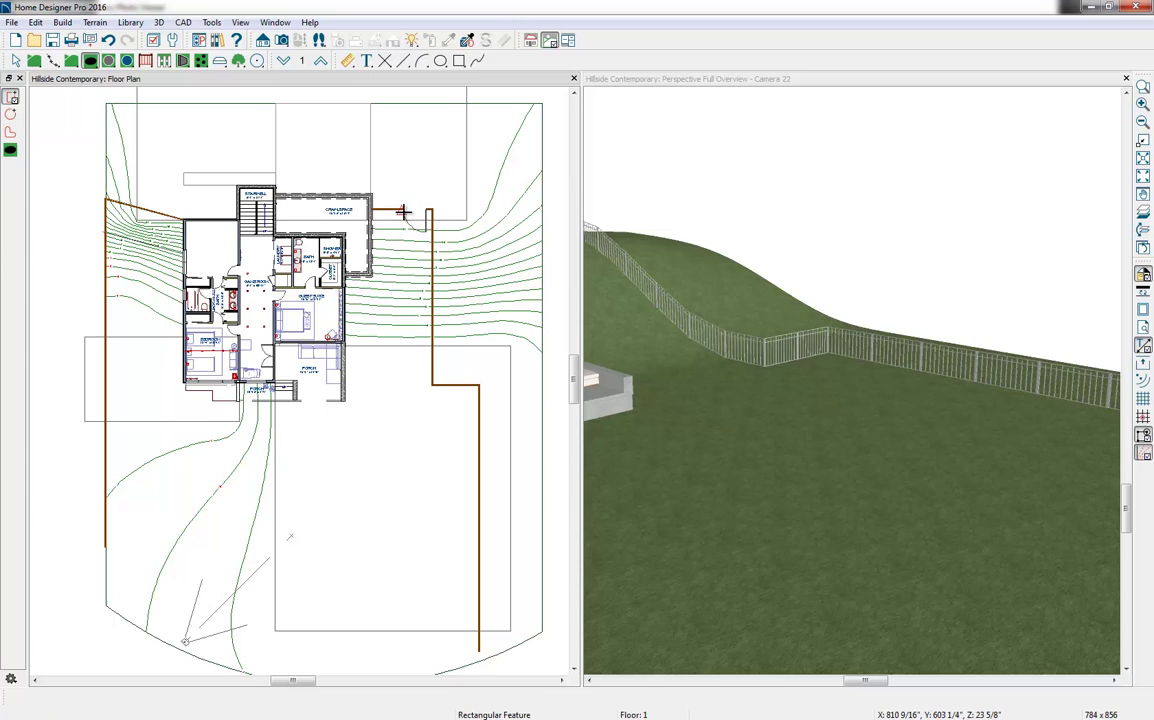
pyautogui.moveTo(402, 210); pyautogui.dragTo(432, 400)
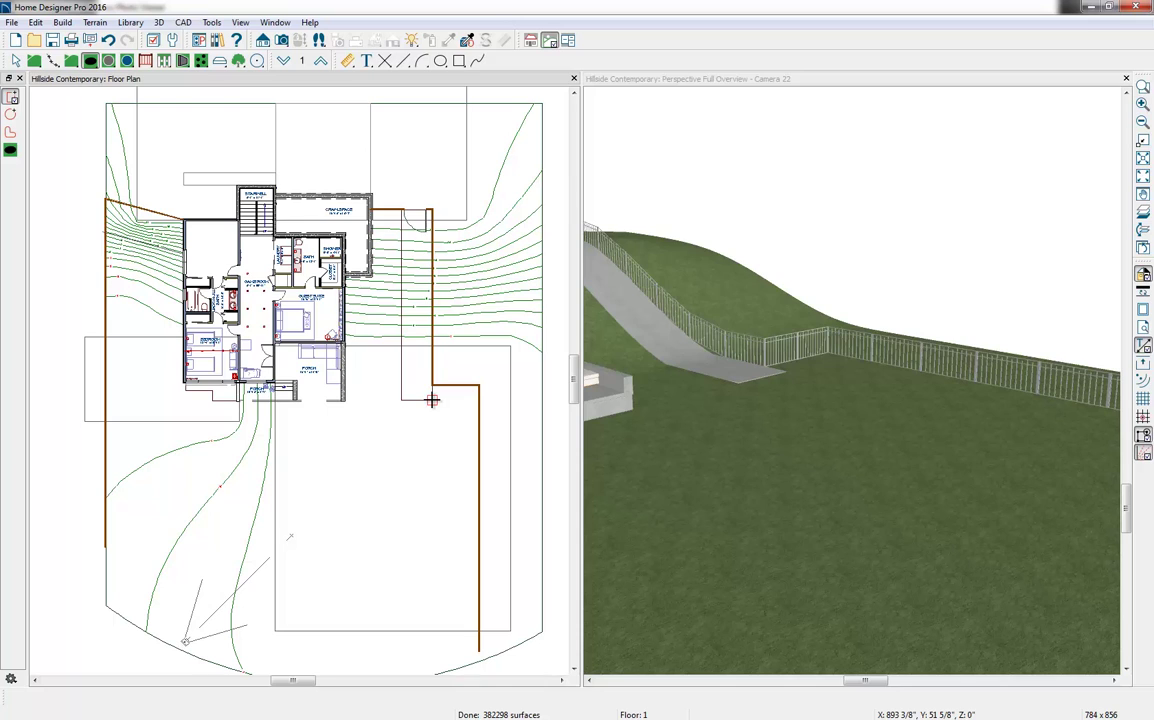
pyautogui.click(722, 373)
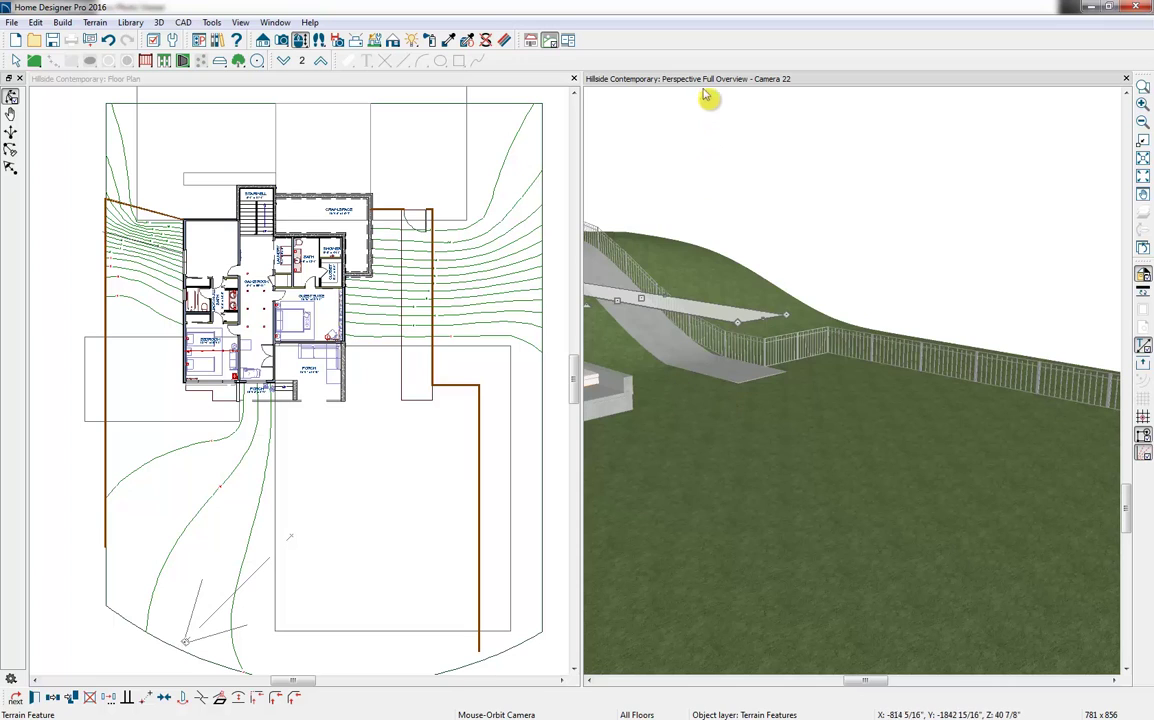
pyautogui.click(702, 125)
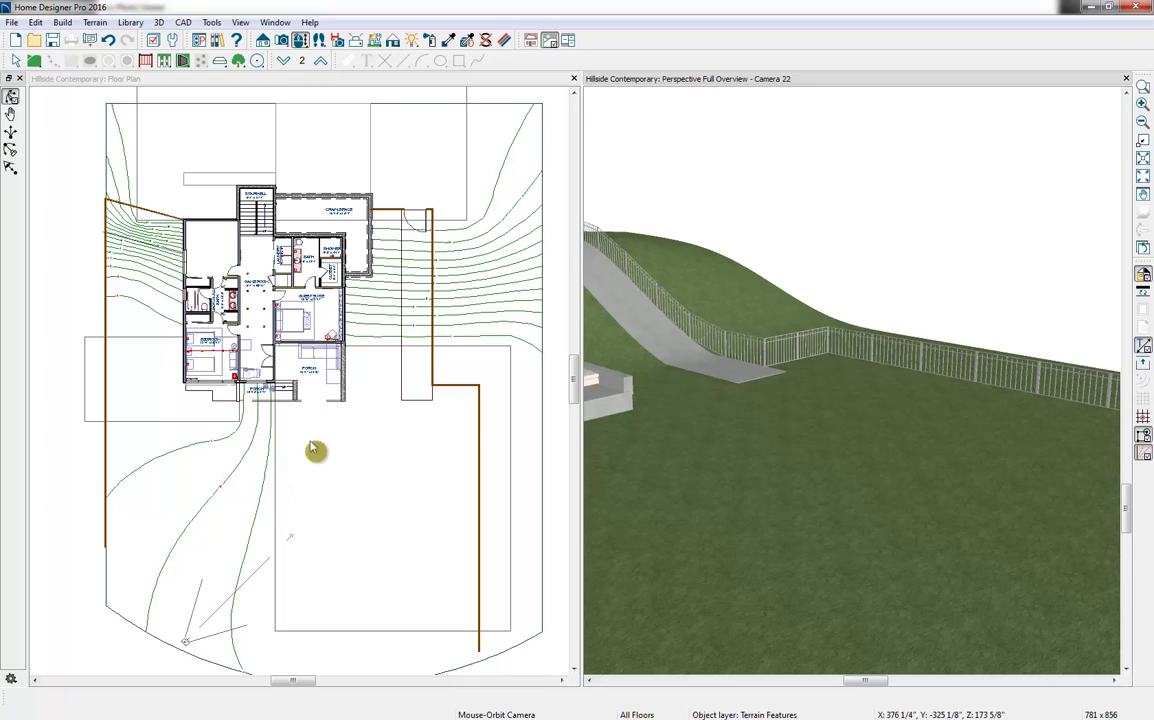
# Draw a large rectangular terrain feature about 56' long as a rear patio, from the porch edge to beside the outer fence.
pyautogui.click(336, 428)
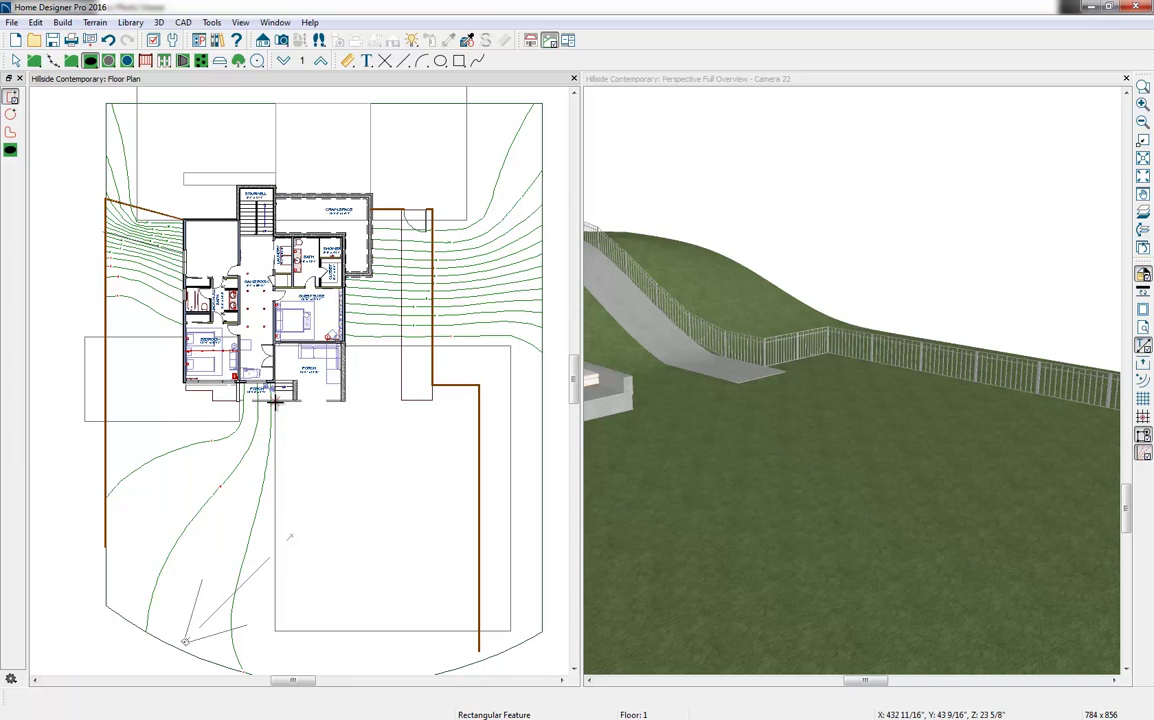
pyautogui.moveTo(275, 400); pyautogui.dragTo(460, 627)
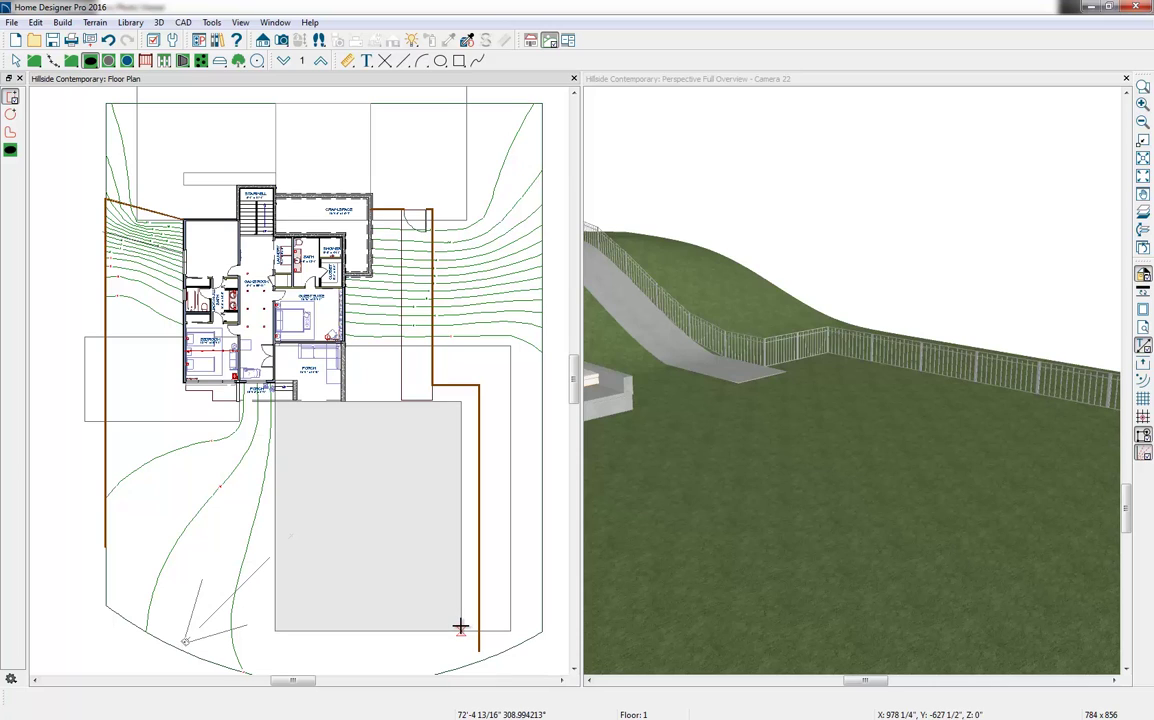
pyautogui.moveTo(461, 628); pyautogui.dragTo(461, 628)
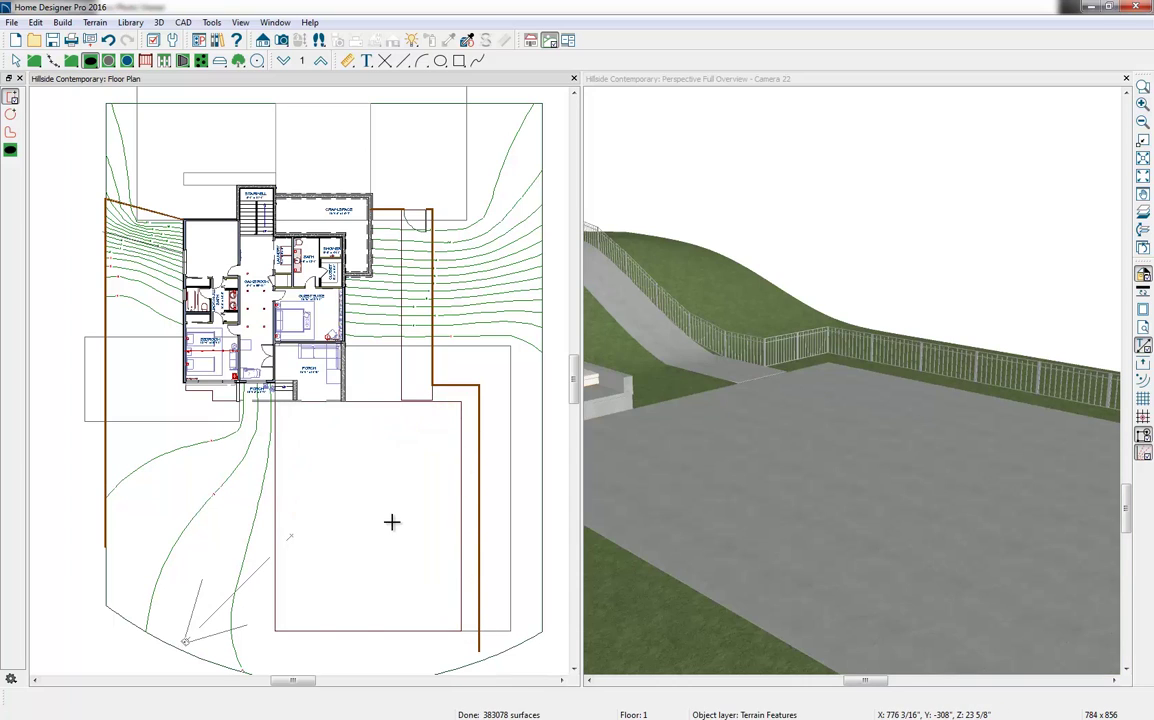
# Select the large rear terrain feature and open its length dimension for editing.
pyautogui.click(368, 630)
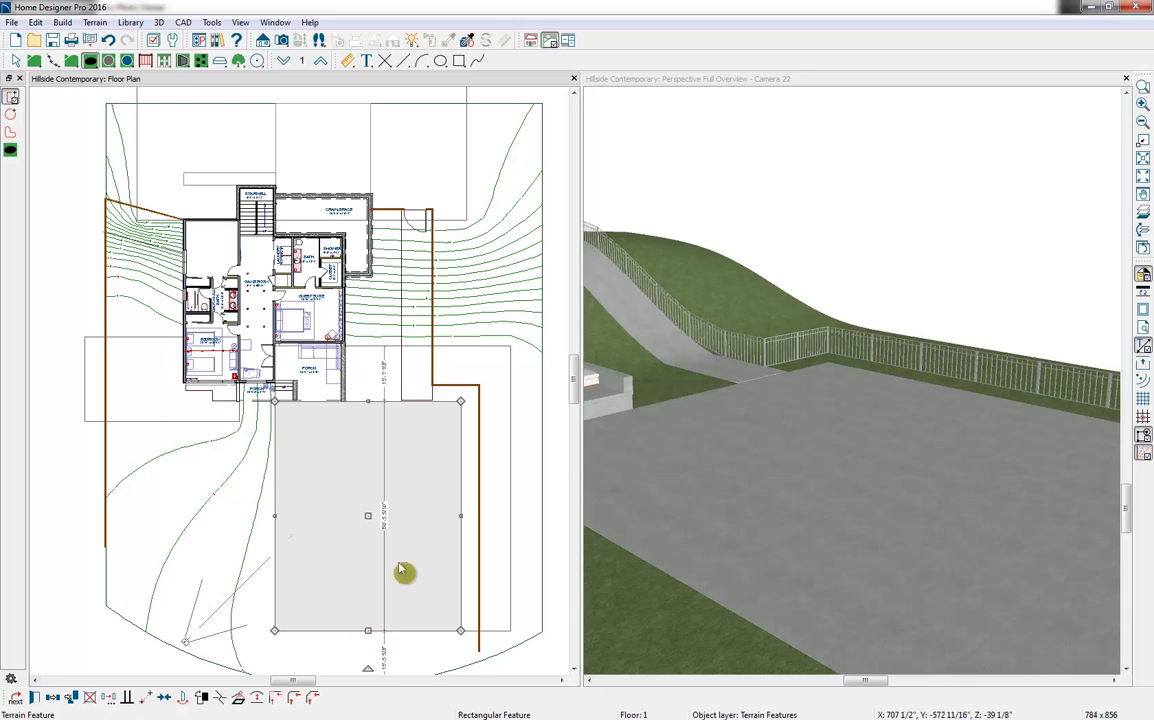
pyautogui.click(386, 528)
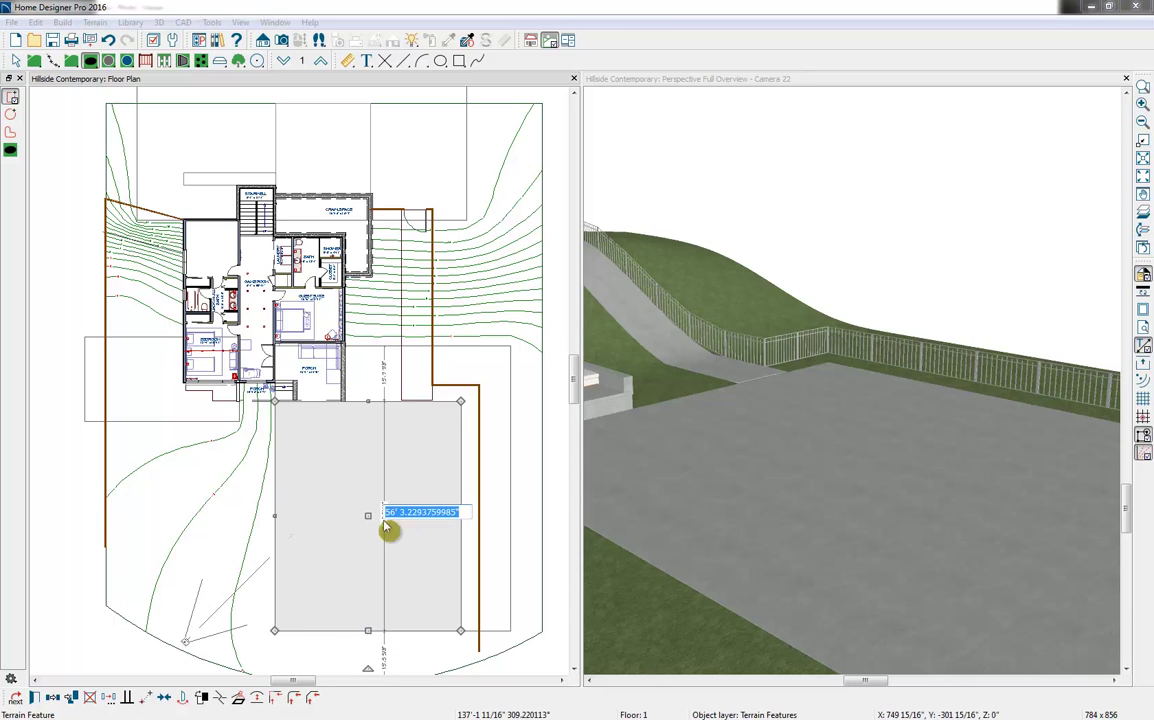
# Set the large patio feature's depth to 48' and extend the sloped walkway's end to meet the patio edge.
pyautogui.press('BackSpace')
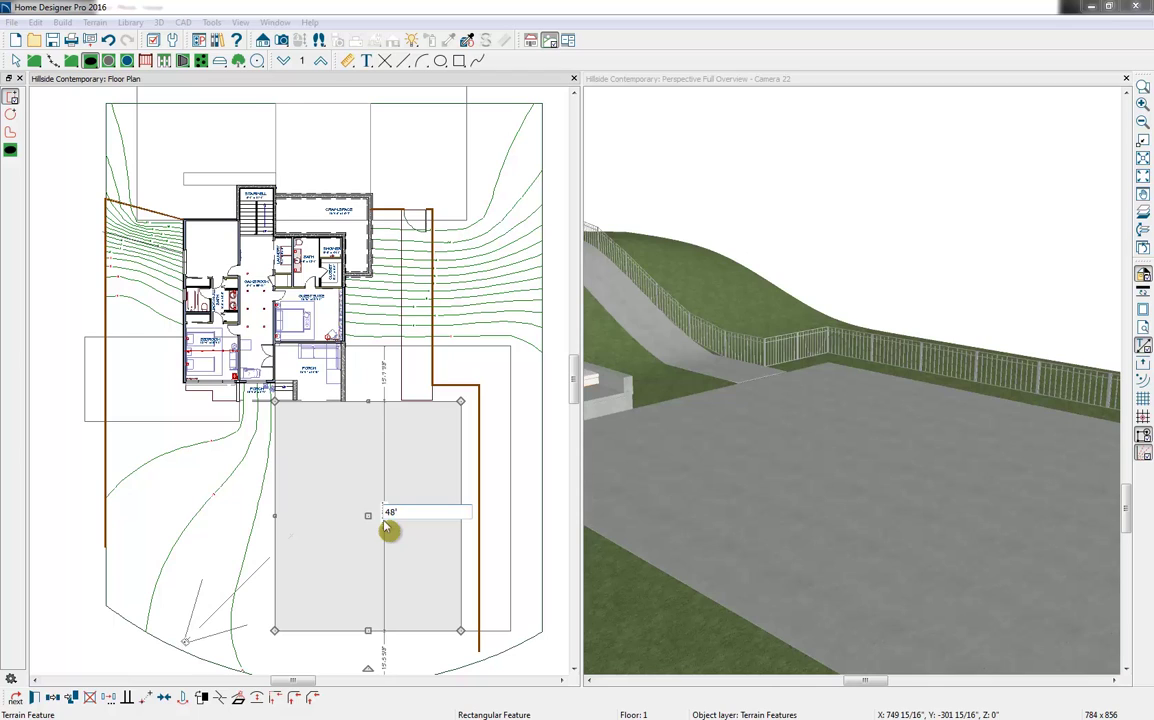
pyautogui.press('Return')
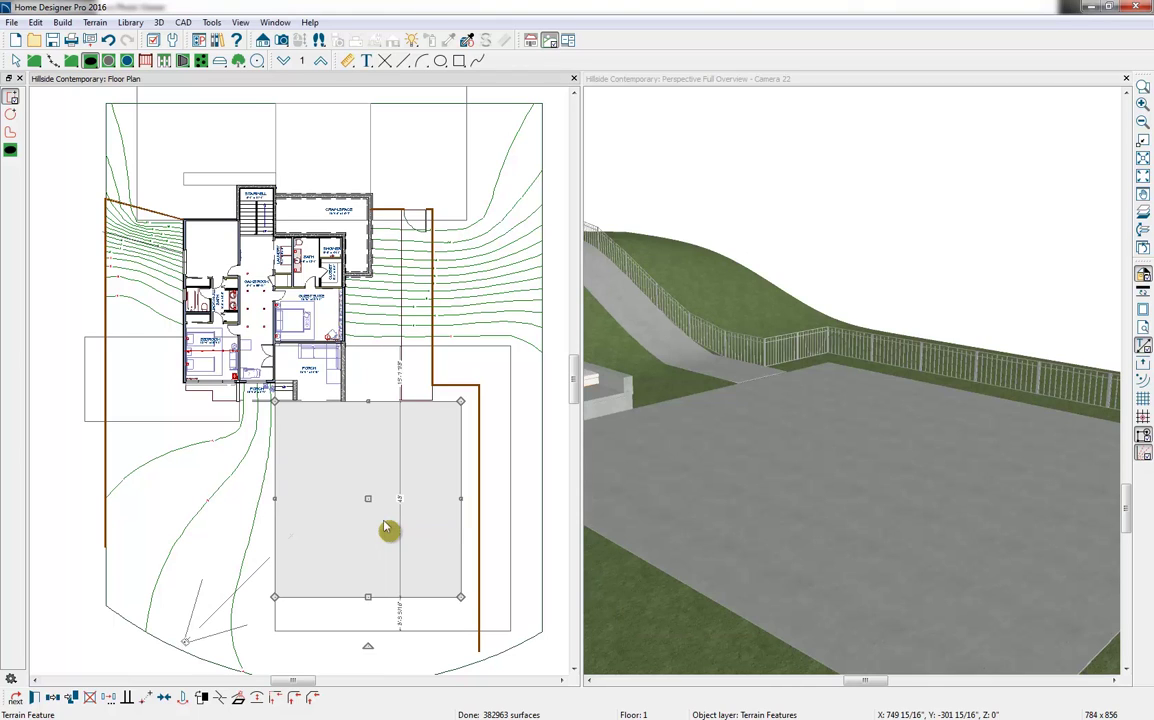
pyautogui.click(418, 396)
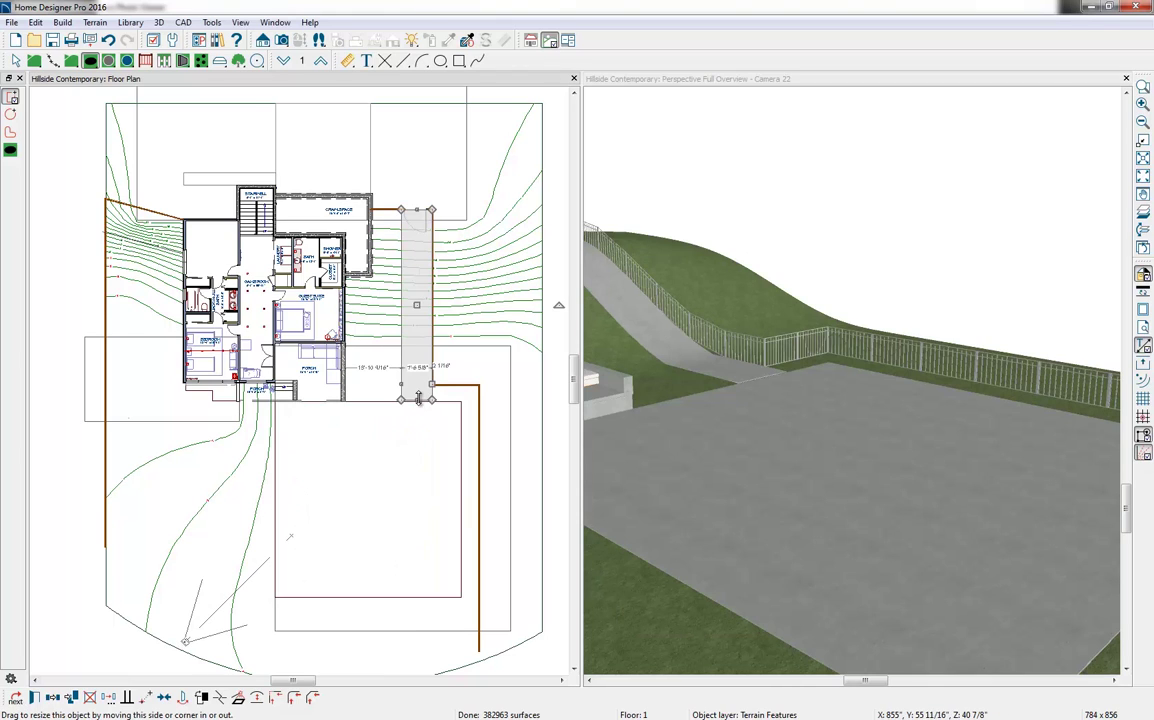
pyautogui.moveTo(418, 398); pyautogui.dragTo(418, 402)
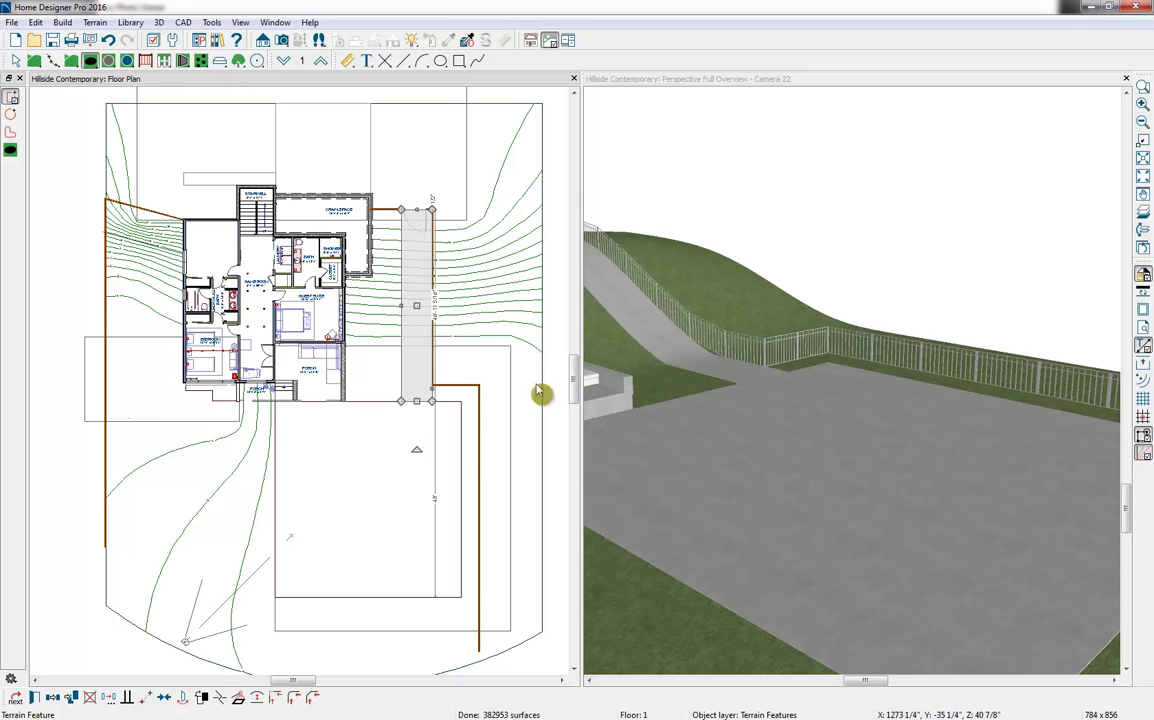
# Break the patio's house-side edge at the porch wall corner and at the walkway's house-facing edge.
pyautogui.scroll(2, 372, 404)
pyautogui.scroll(1, 372, 404)
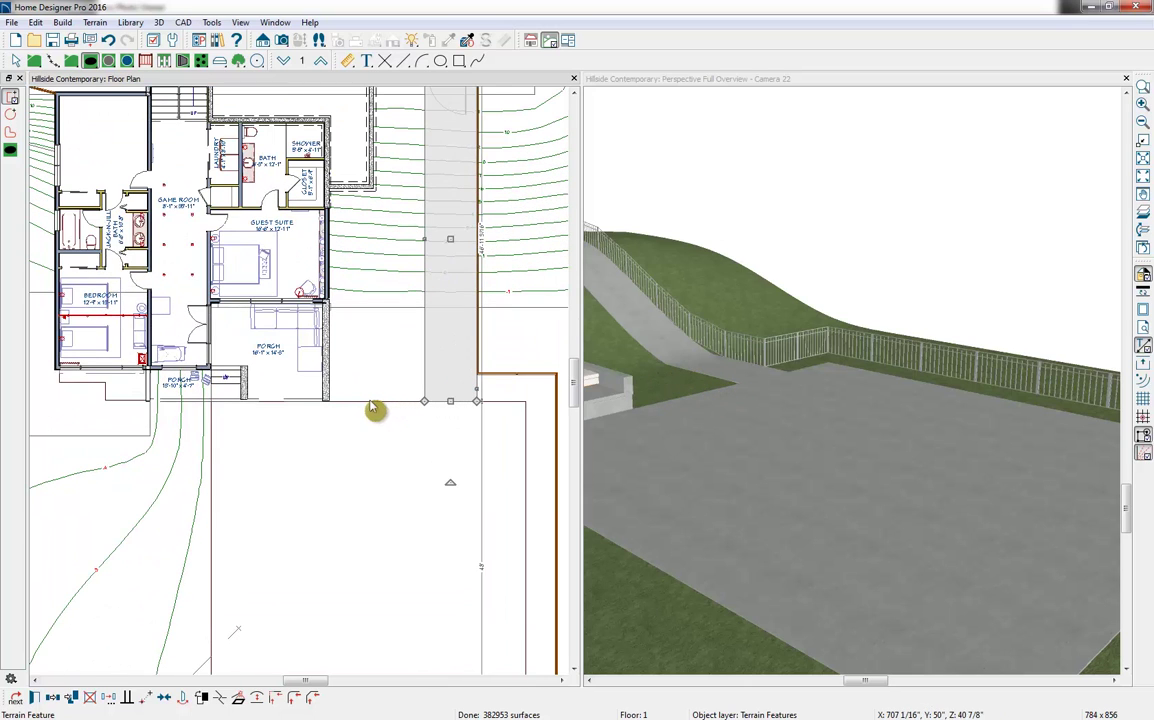
pyautogui.click(373, 408)
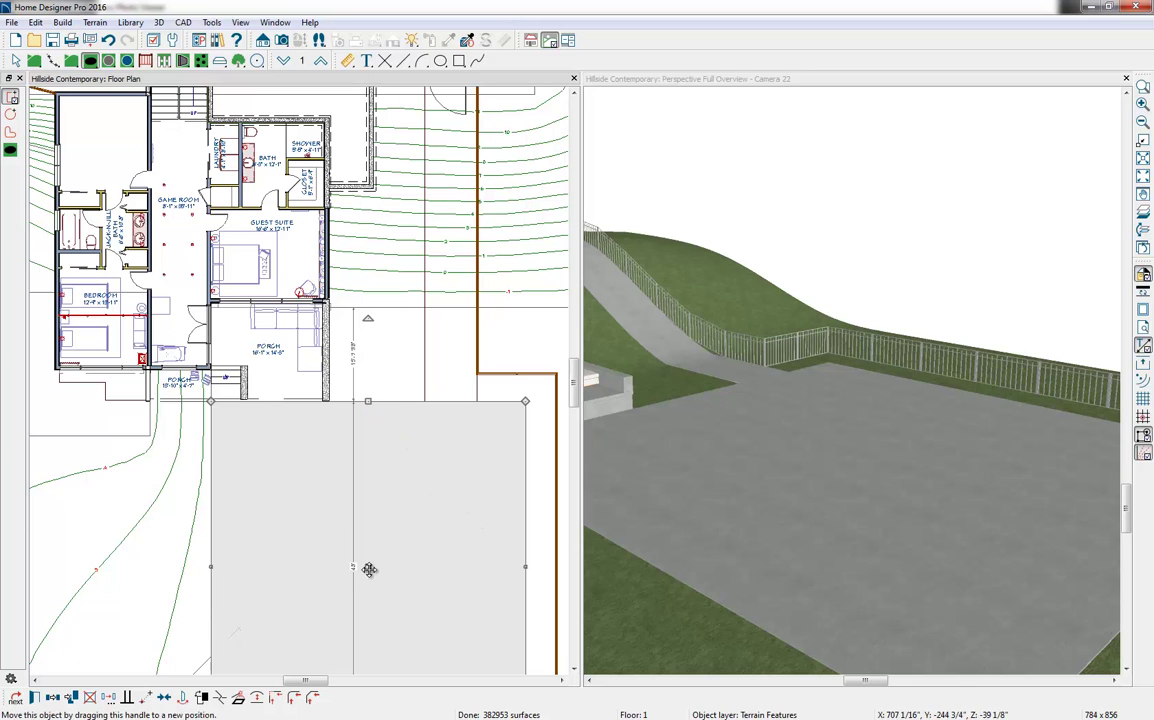
pyautogui.click(221, 699)
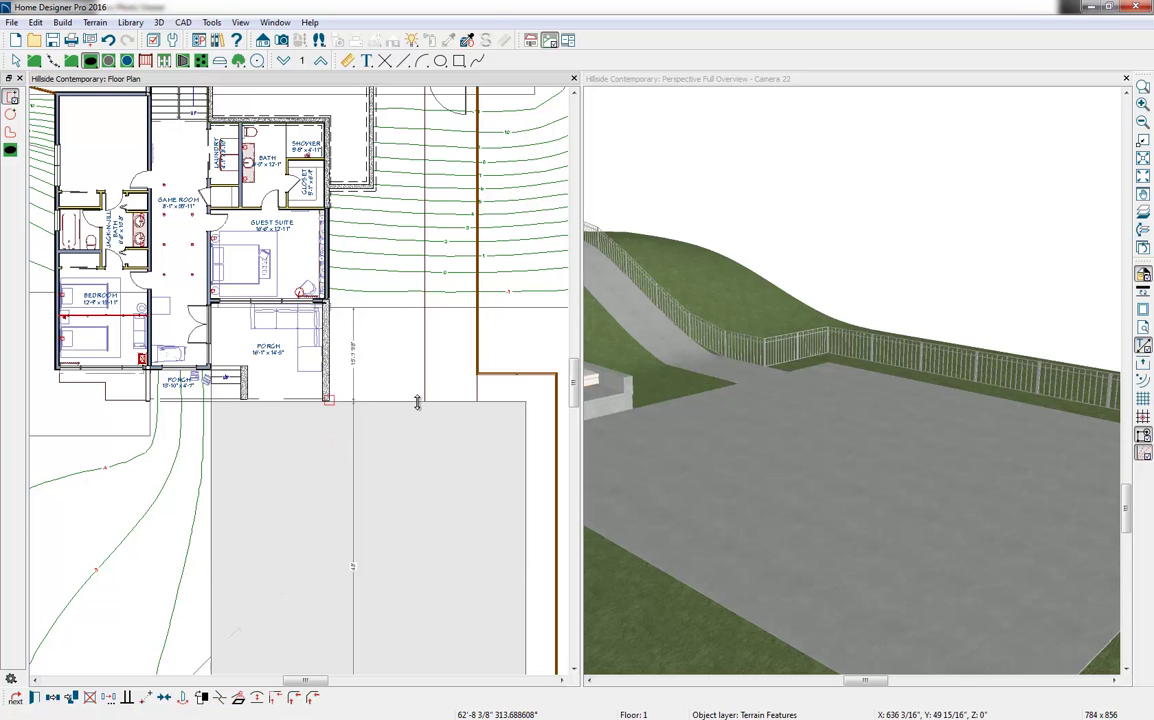
pyautogui.click(229, 703)
pyautogui.click(424, 402)
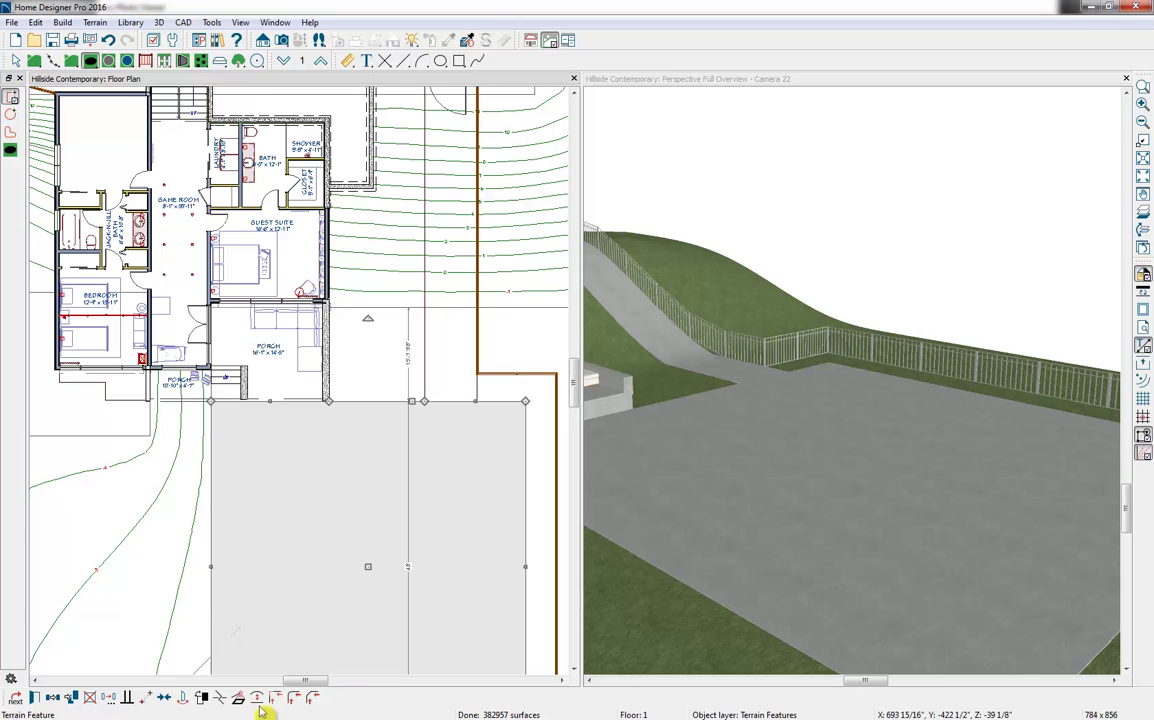
# Add another break between those two points and pull it up to the walkway's edge to form a diagonal side.
pyautogui.click(226, 699)
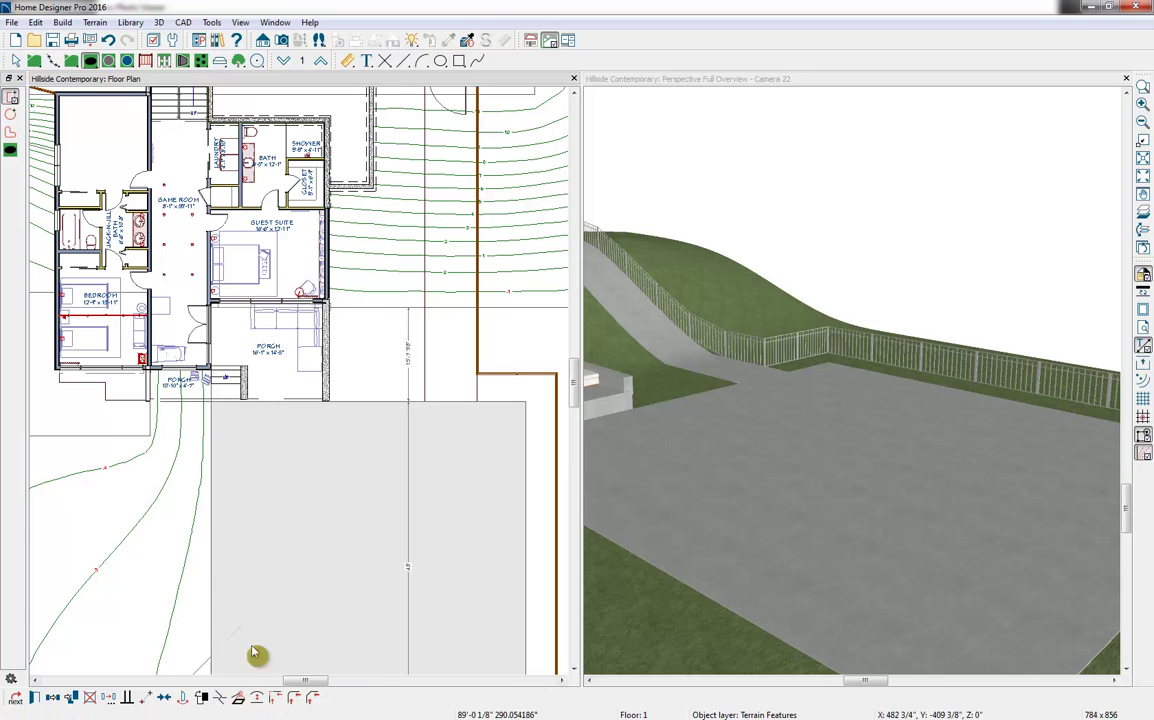
pyautogui.click(390, 403)
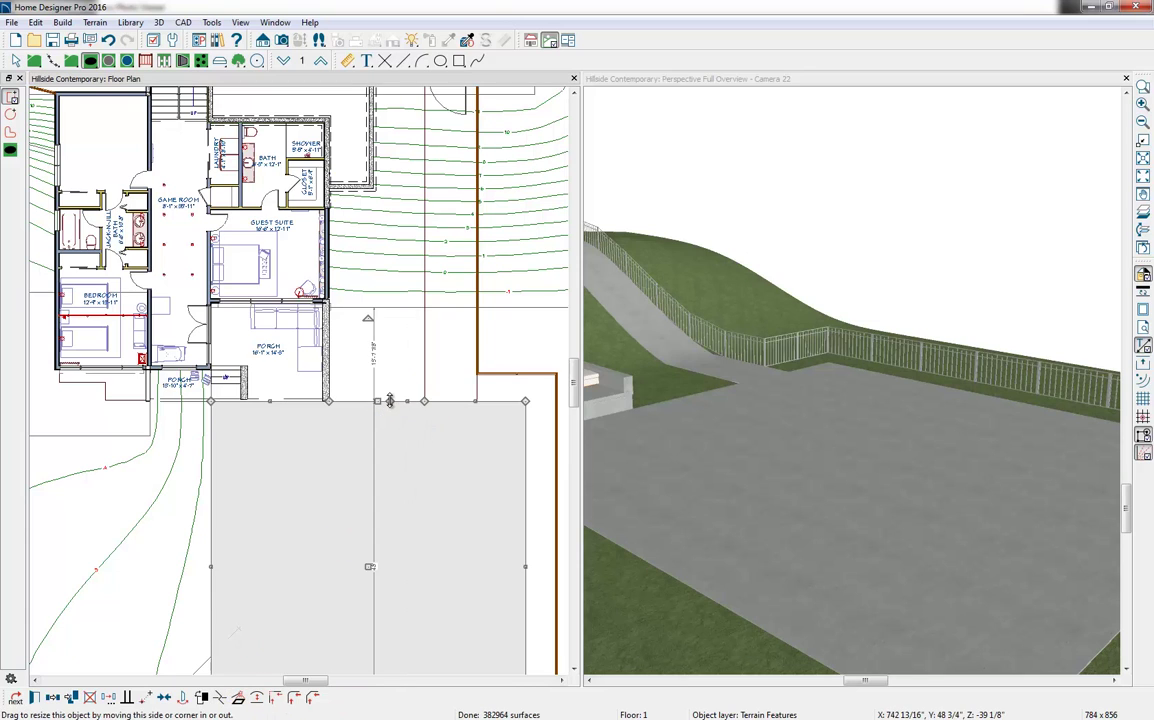
pyautogui.moveTo(390, 403); pyautogui.dragTo(426, 311)
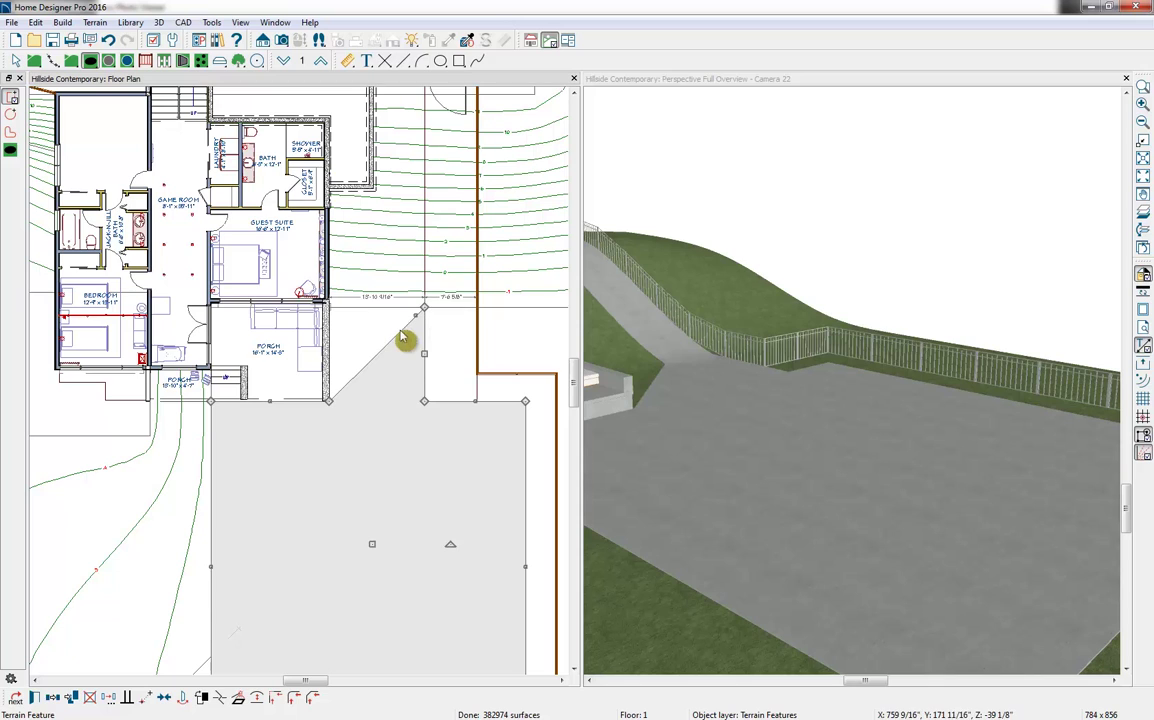
# Convert the patio's diagonal side to an arc and curve it inward between the porch corner and the walkway.
pyautogui.click(398, 333)
pyautogui.click(398, 333)
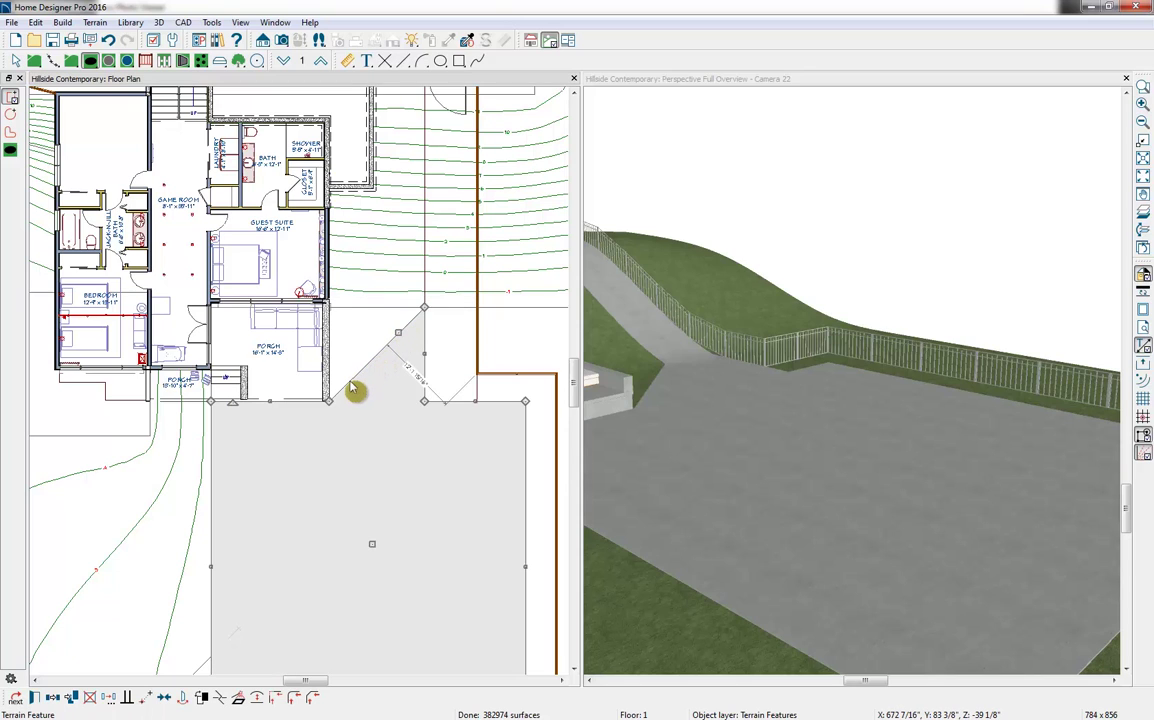
pyautogui.click(258, 700)
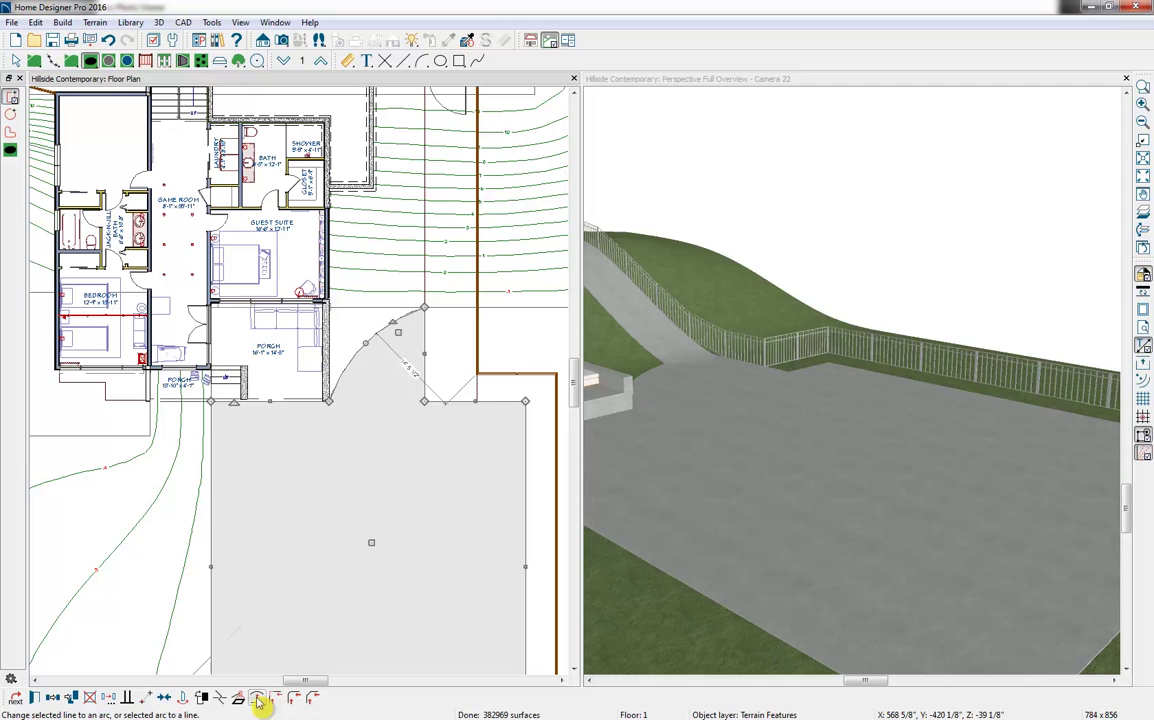
pyautogui.moveTo(403, 336); pyautogui.dragTo(408, 342)
# Draw a rectangular terrain feature about 30' wide and 19' deep within the patio's half farthest from the house, positioned slightly off-centre.
pyautogui.scroll(-1, 399, 612)
pyautogui.middleClick(425, 603)
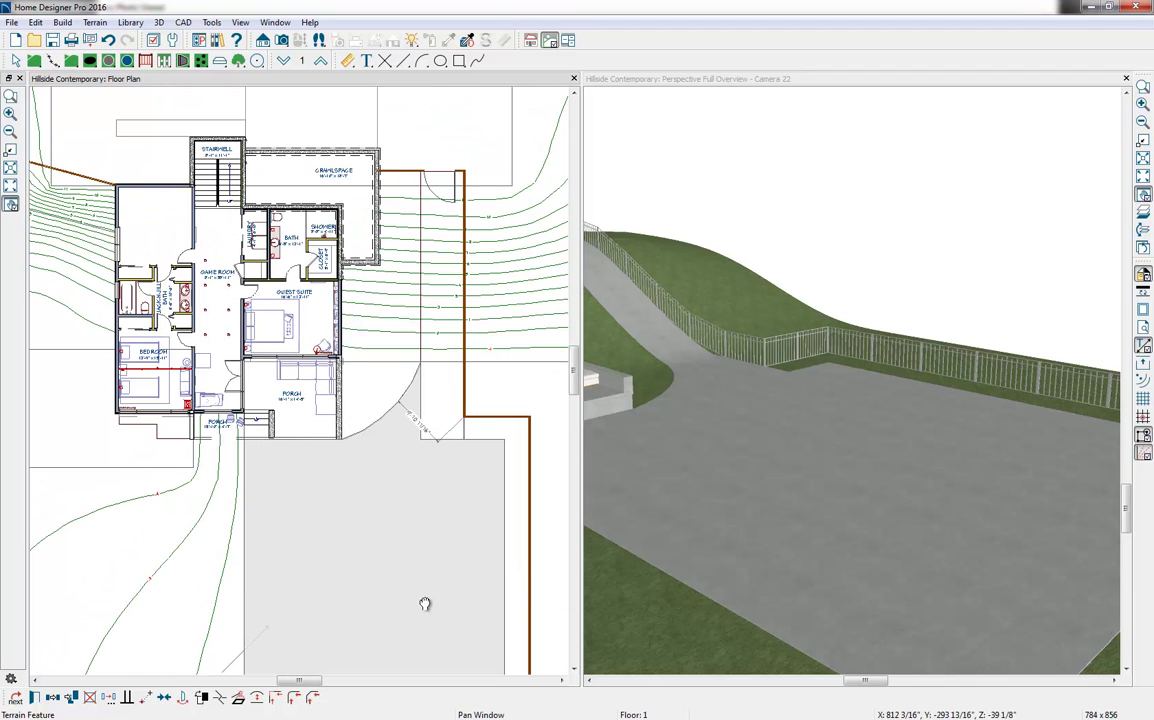
pyautogui.moveTo(424, 601); pyautogui.dragTo(425, 481, button='middle')
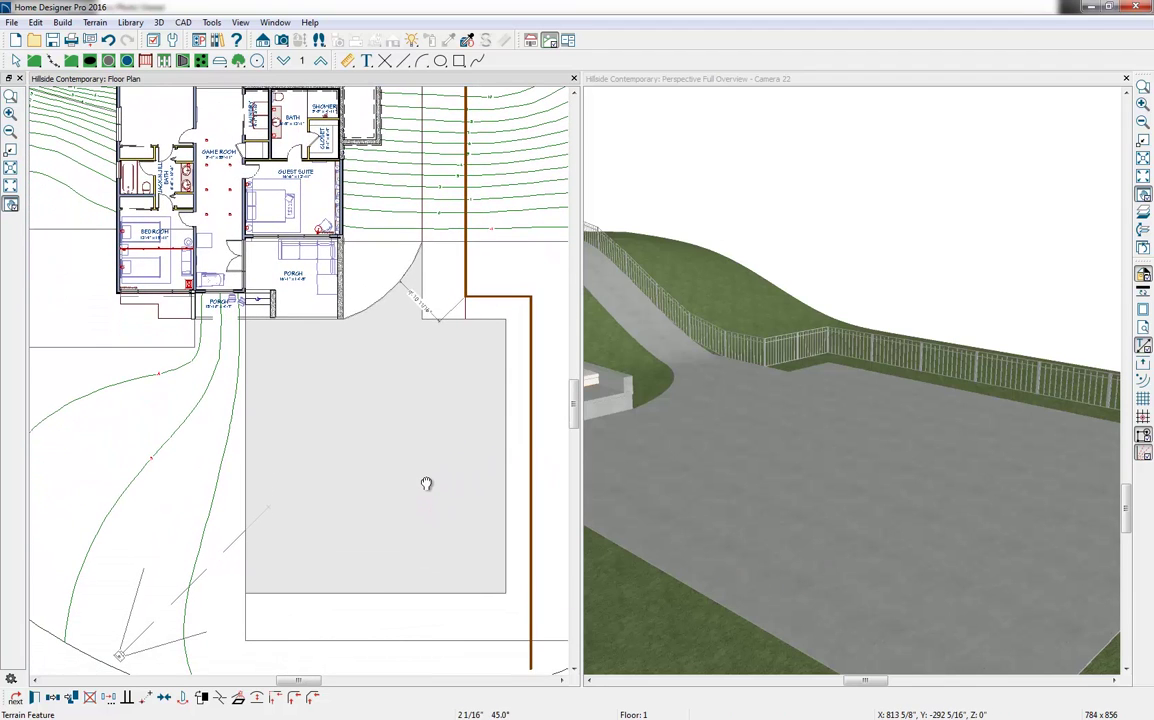
pyautogui.click(425, 490)
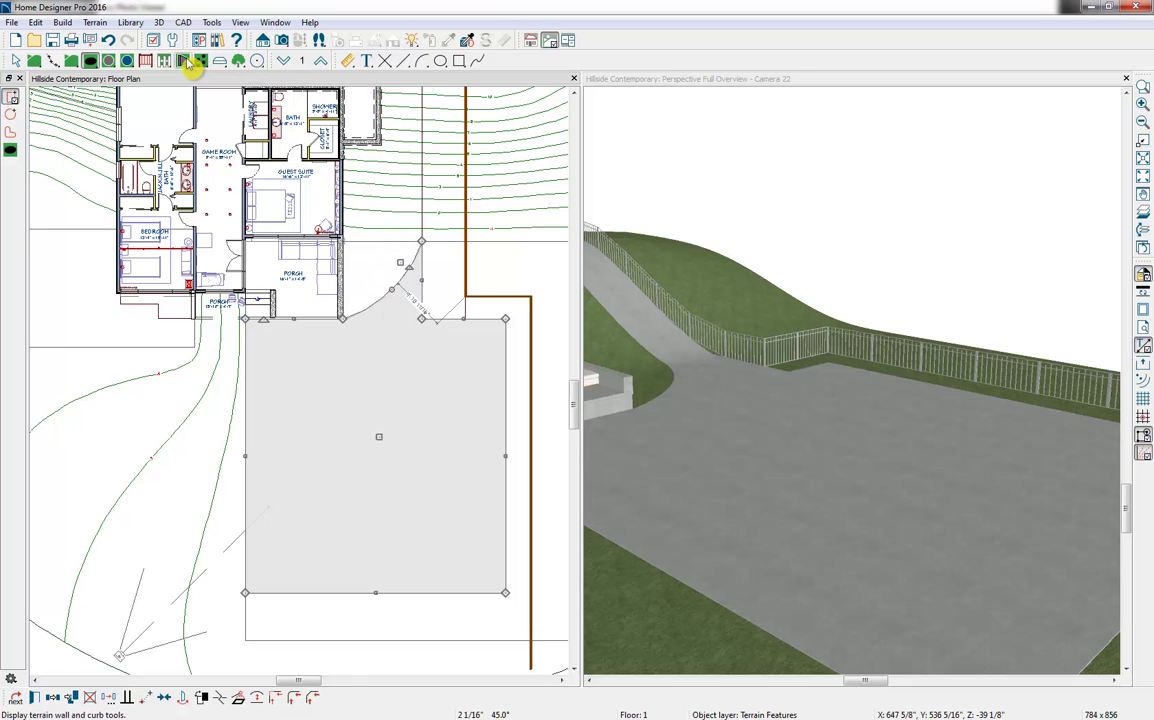
pyautogui.click(11, 97)
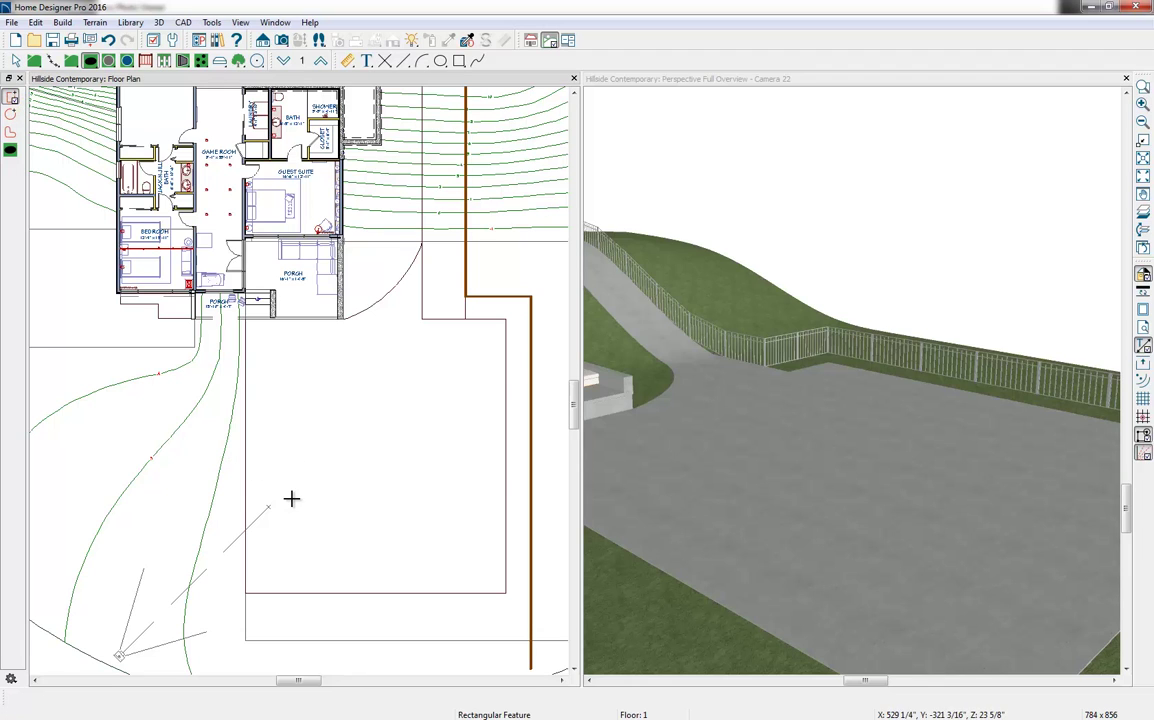
pyautogui.scroll(1, 294, 486)
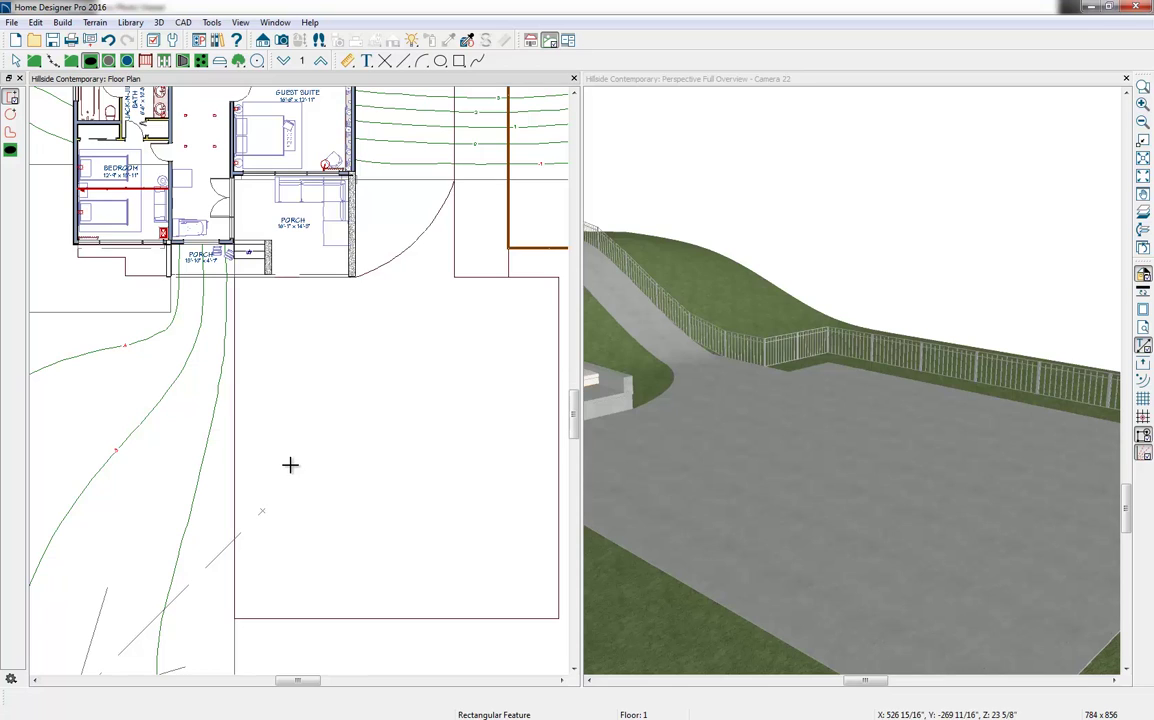
pyautogui.moveTo(291, 466); pyautogui.dragTo(503, 582)
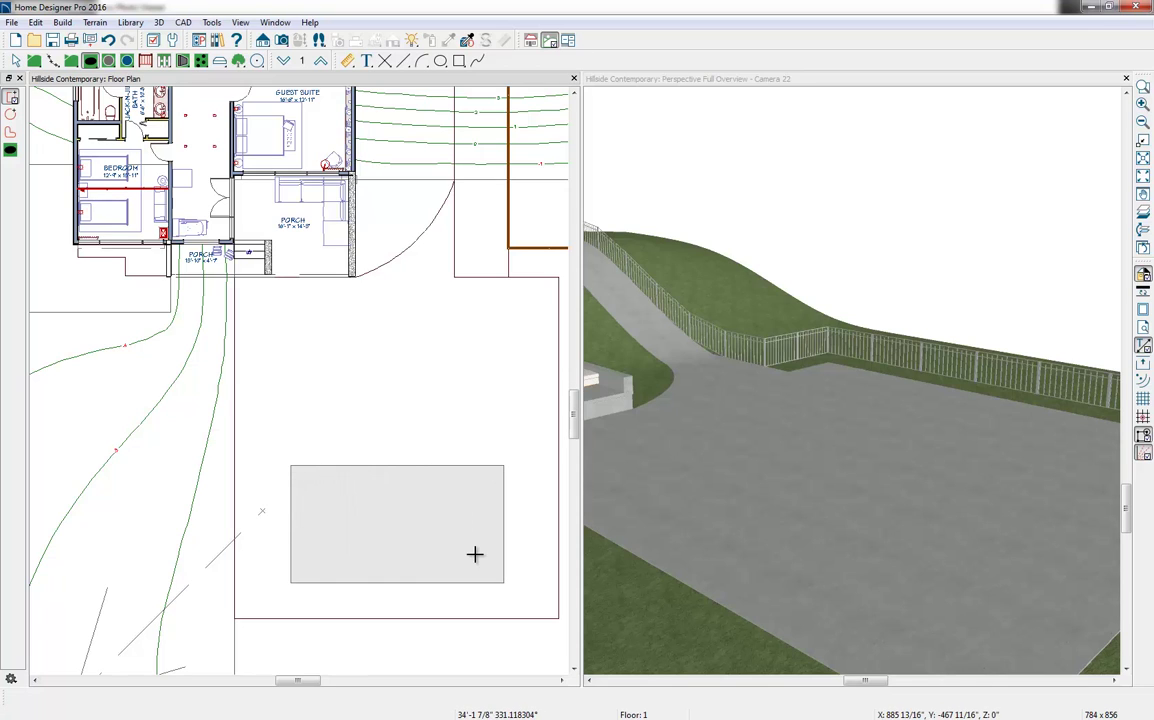
pyautogui.click(505, 537)
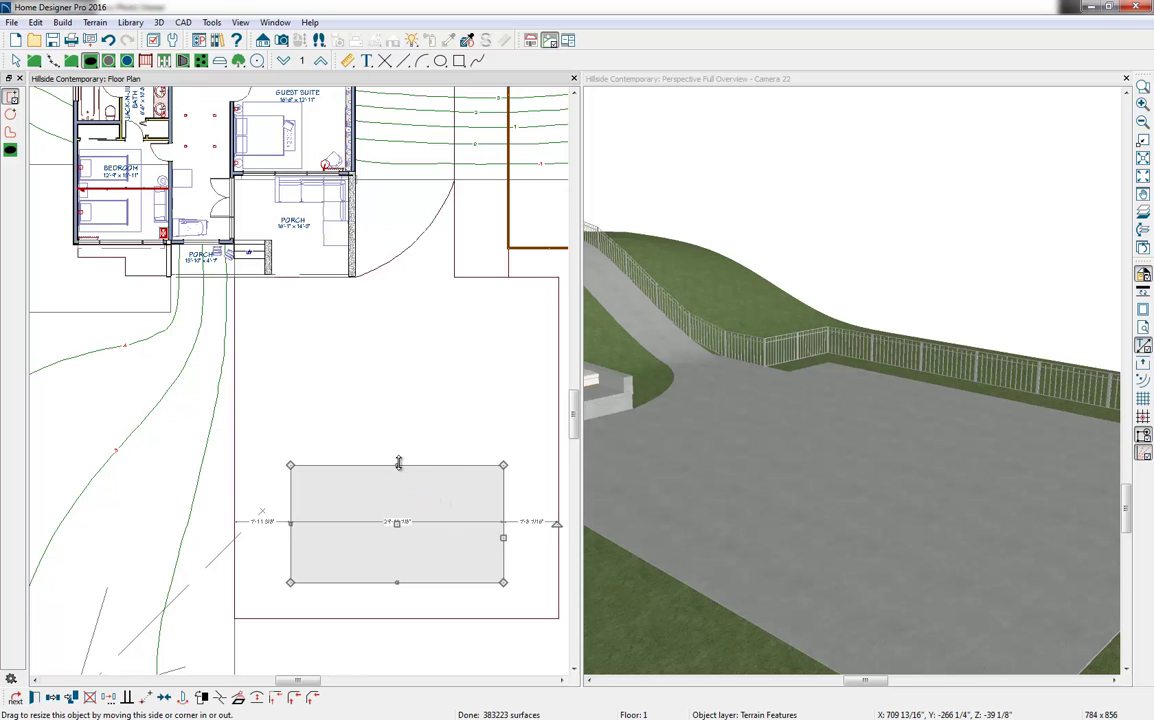
pyautogui.moveTo(398, 462); pyautogui.dragTo(398, 444)
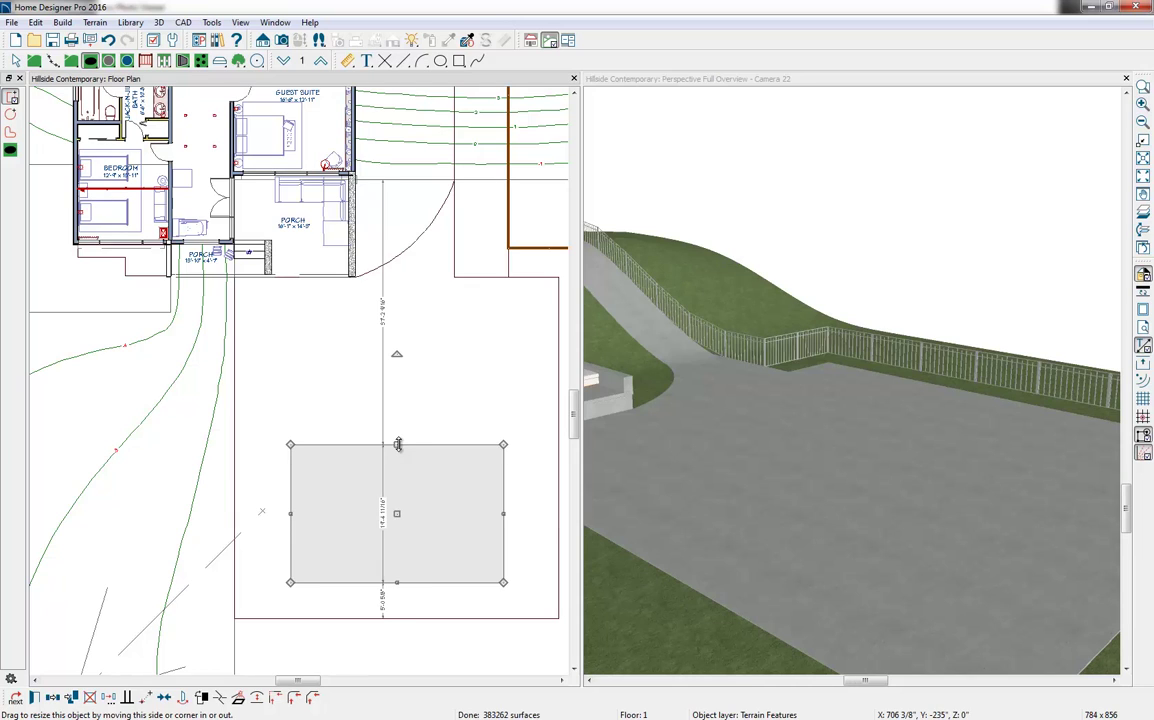
pyautogui.moveTo(397, 514); pyautogui.dragTo(375, 508)
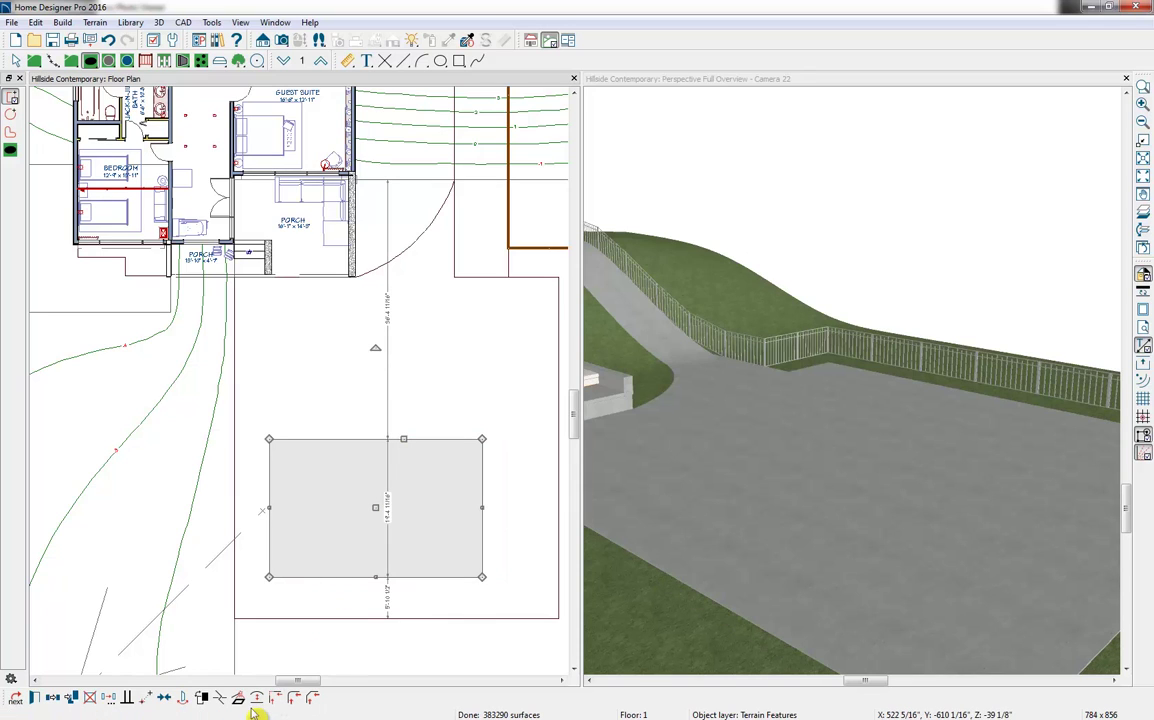
# Break the new rectangle's house-side edge at its midpoint and pull the right half in to about 13'-2" deep, forming an L shape.
pyautogui.click(220, 698)
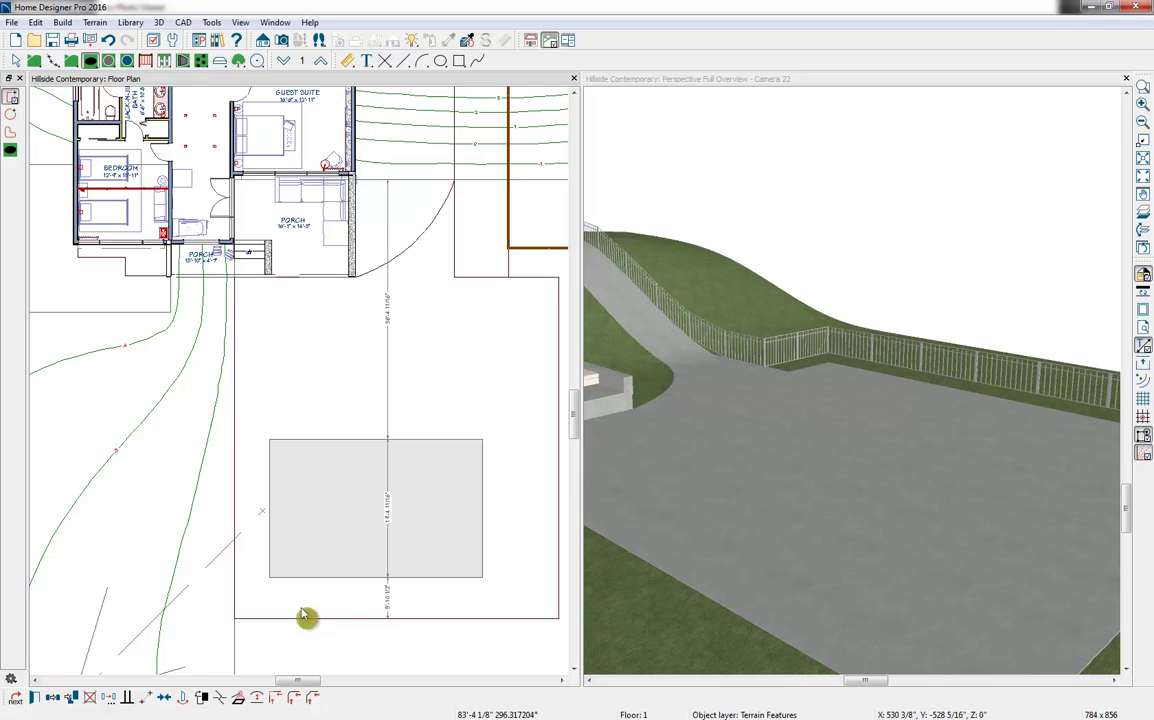
pyautogui.click(378, 440)
pyautogui.click(402, 443)
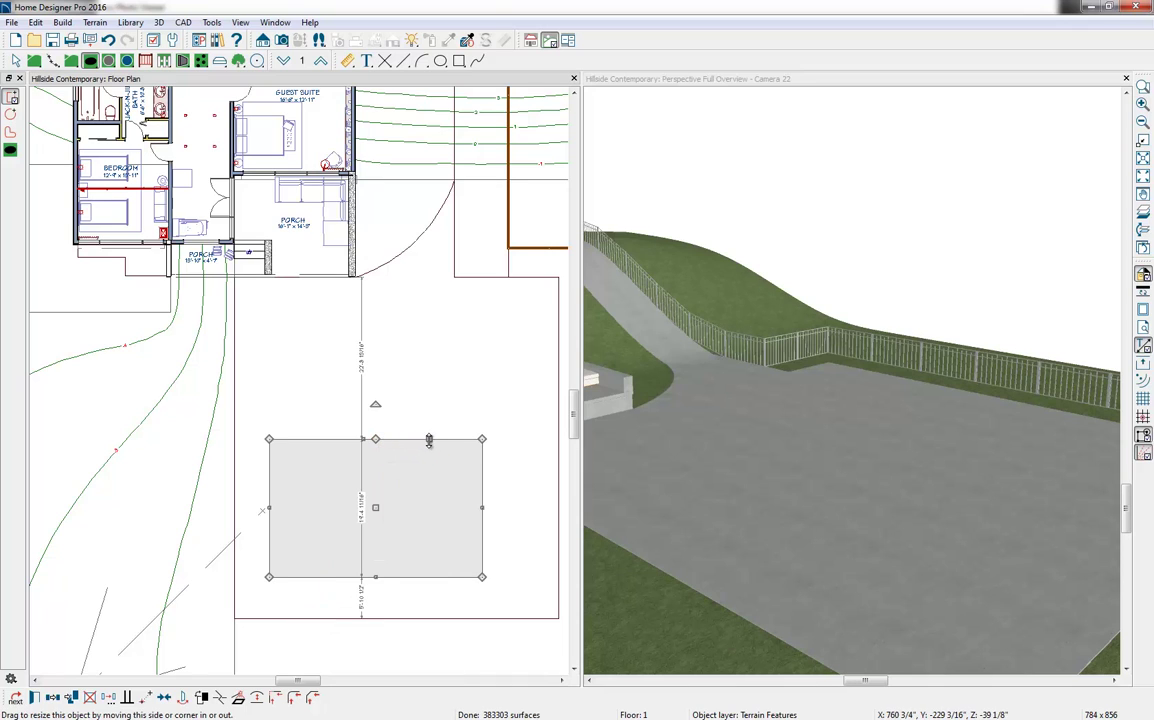
pyautogui.moveTo(429, 441); pyautogui.dragTo(431, 483)
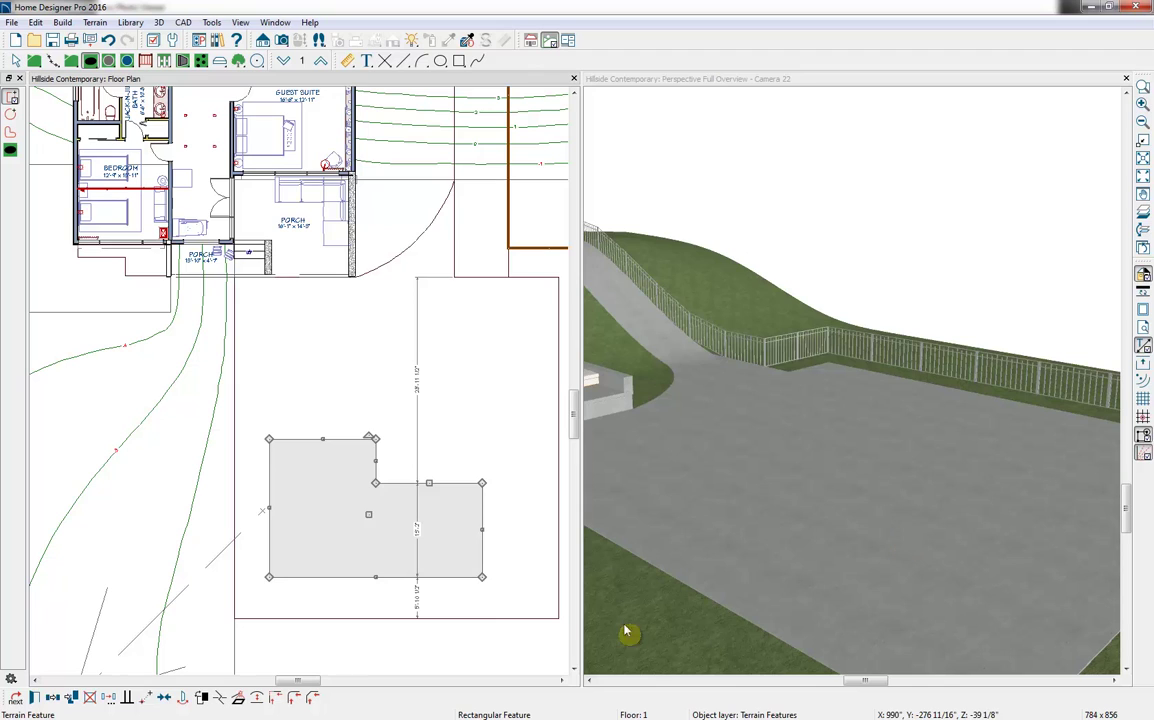
# Set the L-shaped feature's height to -4' and search its material library for "foursq", locating FourSquare 1 Tile in its library folder.
pyautogui.click(34, 697)
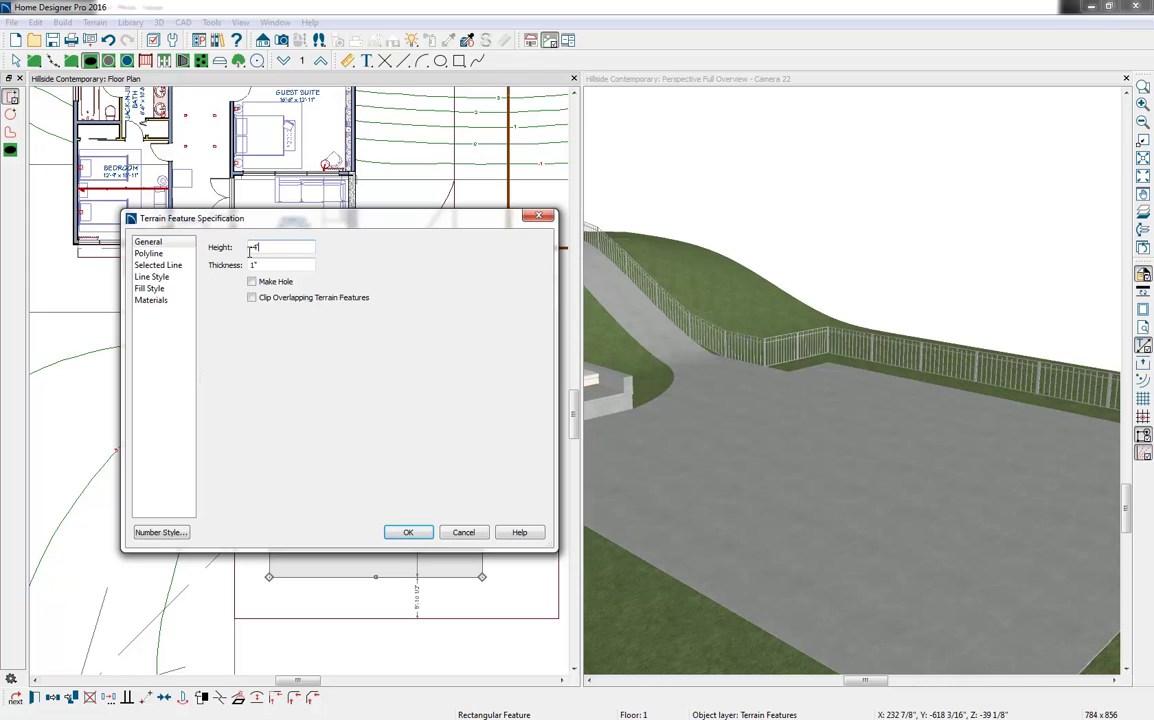
pyautogui.click(158, 300)
pyautogui.click(272, 271)
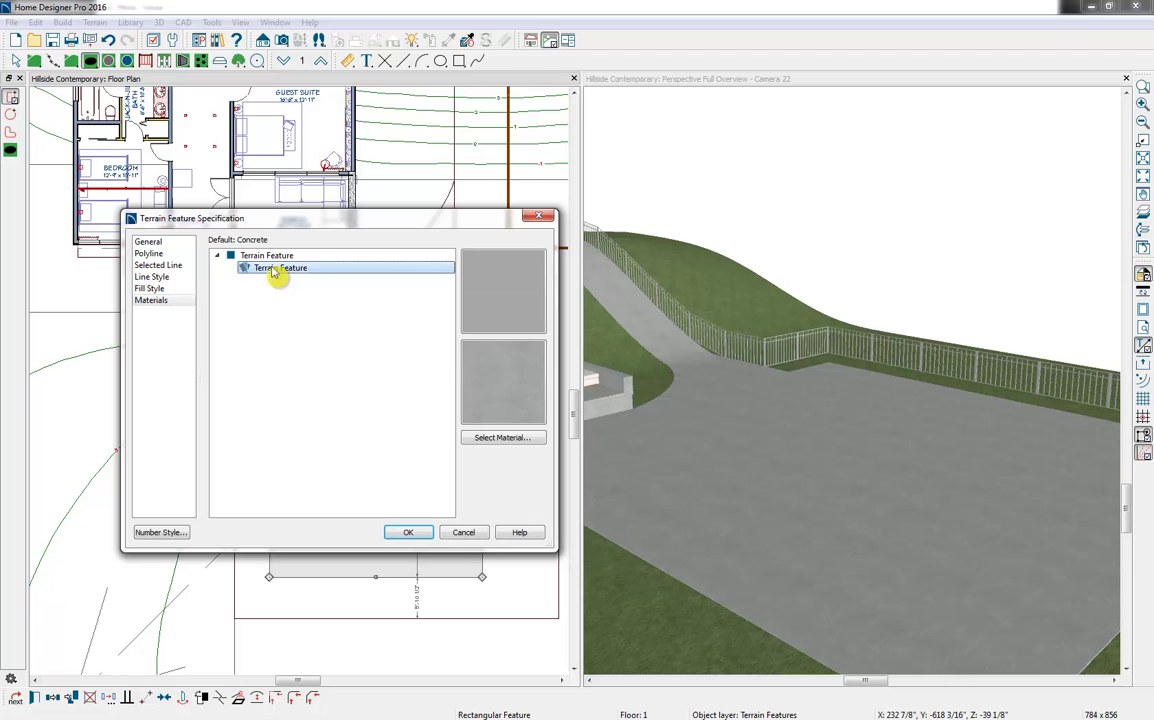
pyautogui.click(510, 440)
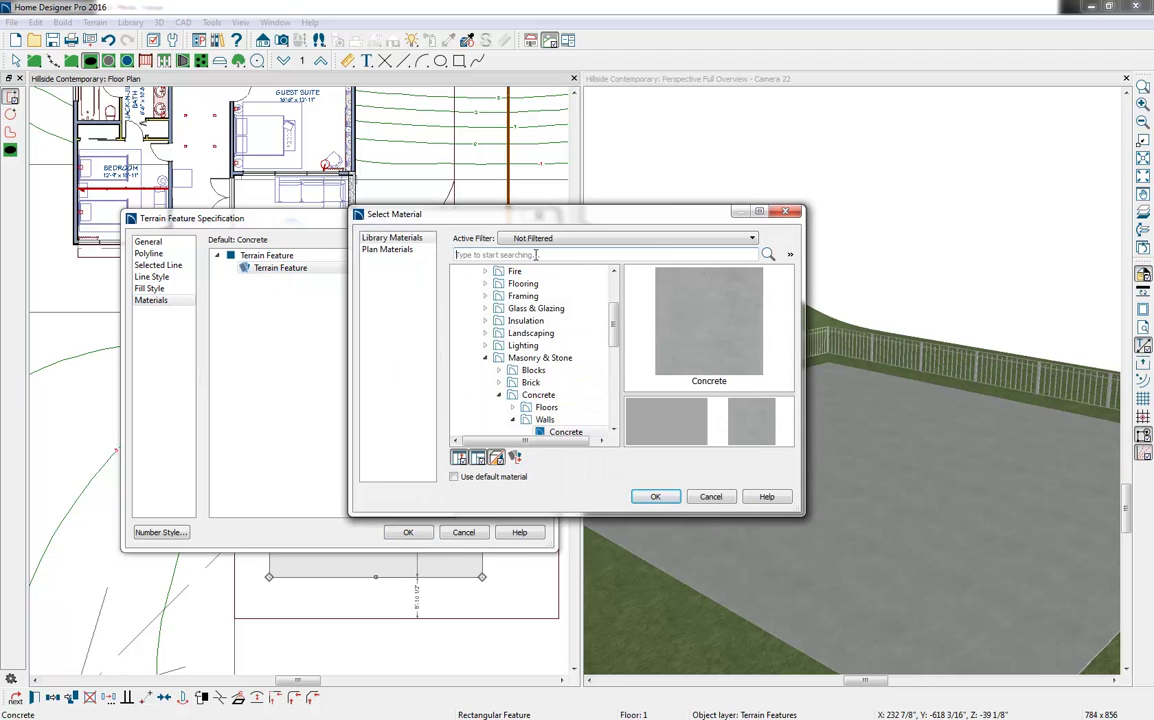
pyautogui.click(536, 255)
pyautogui.write('fours')
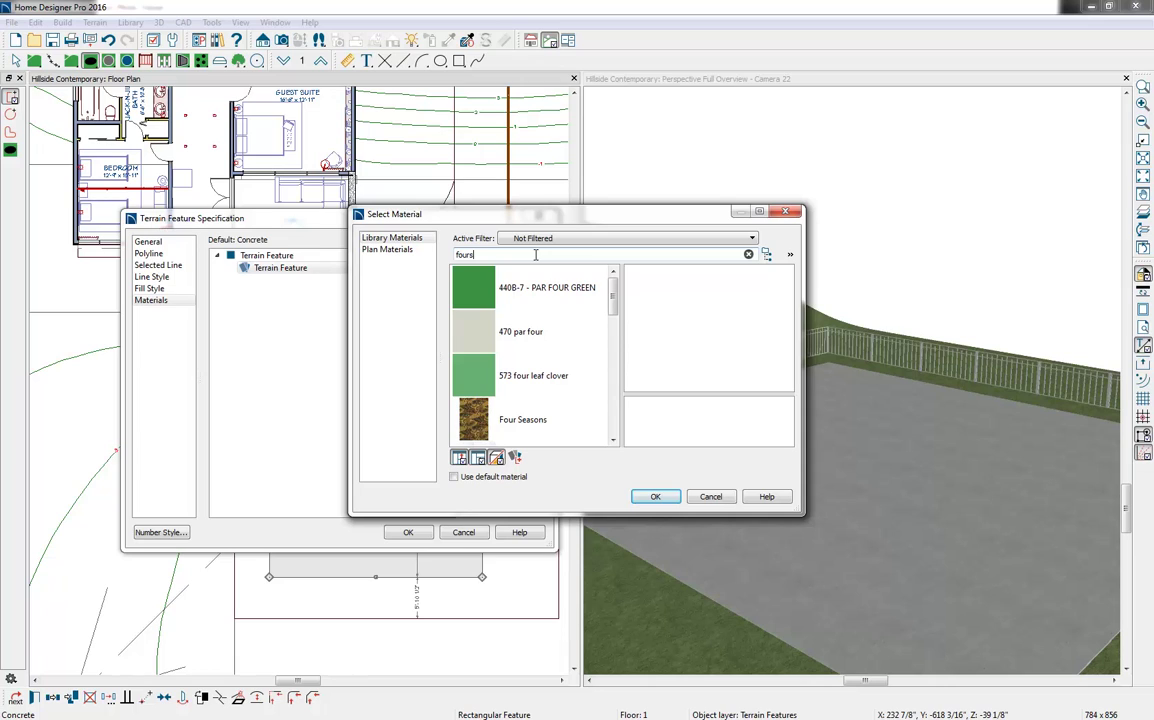
pyautogui.write('sq')
pyautogui.click(521, 289)
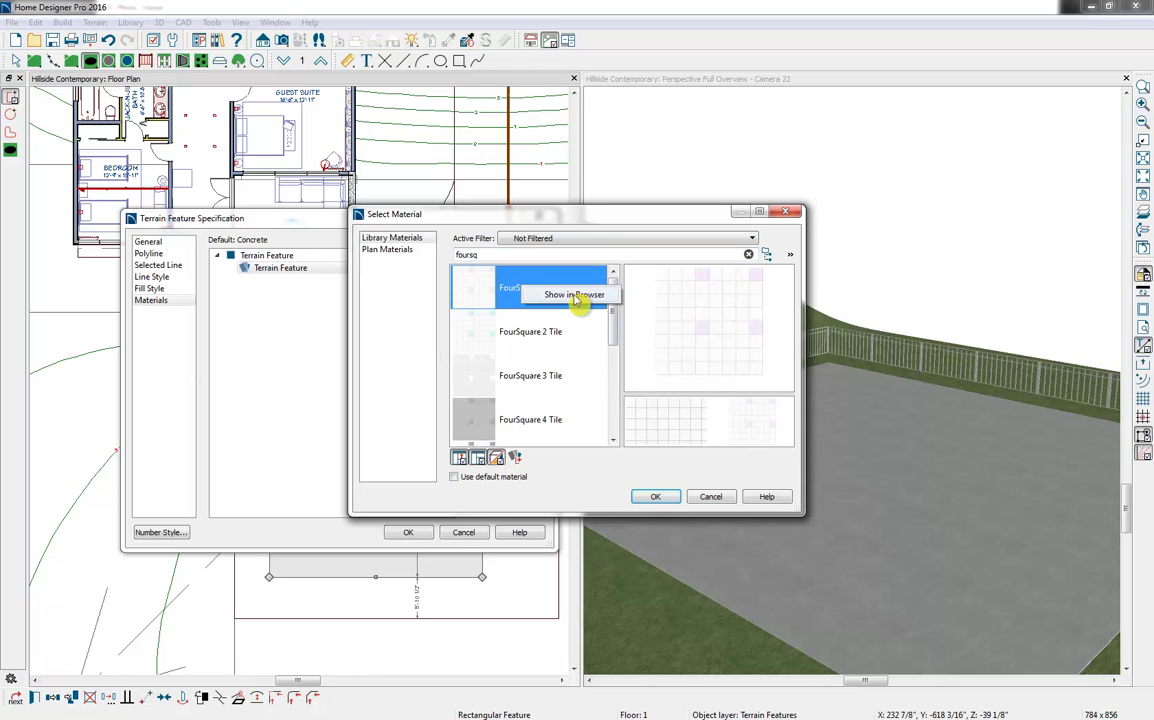
pyautogui.click(578, 296)
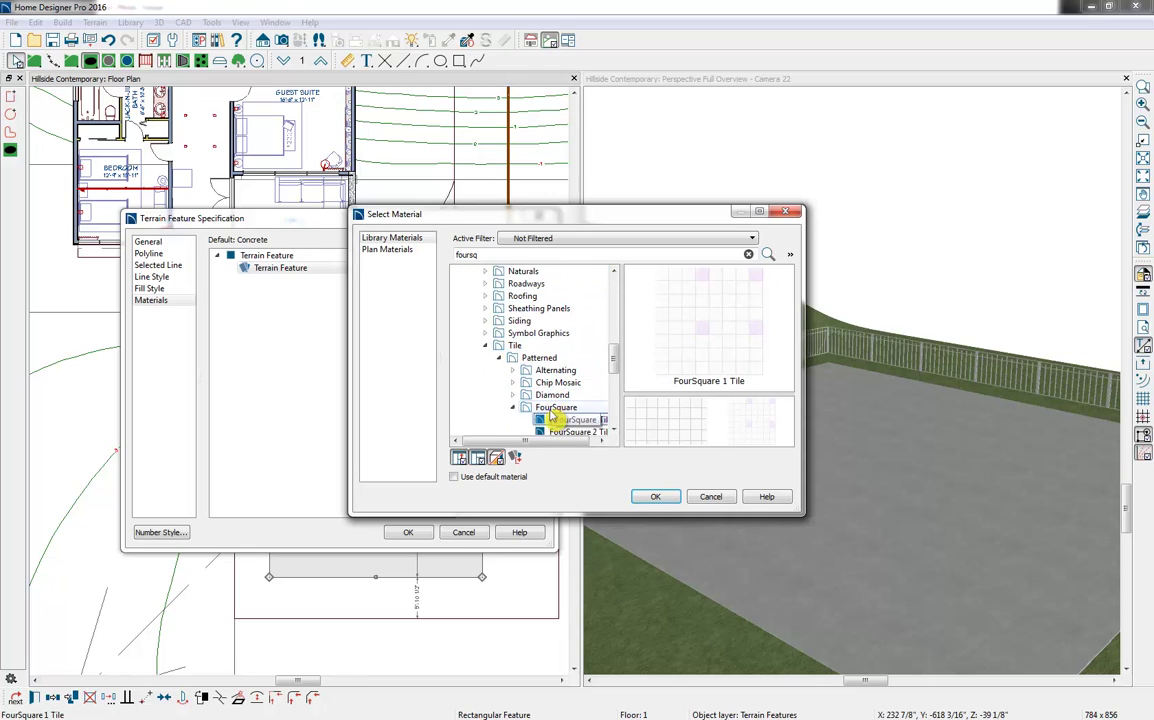
# Assign FourSquare 6 Tile from the FourSquare folder to the L-shaped terrain feature and apply the specification.
pyautogui.moveTo(617, 362); pyautogui.dragTo(618, 382)
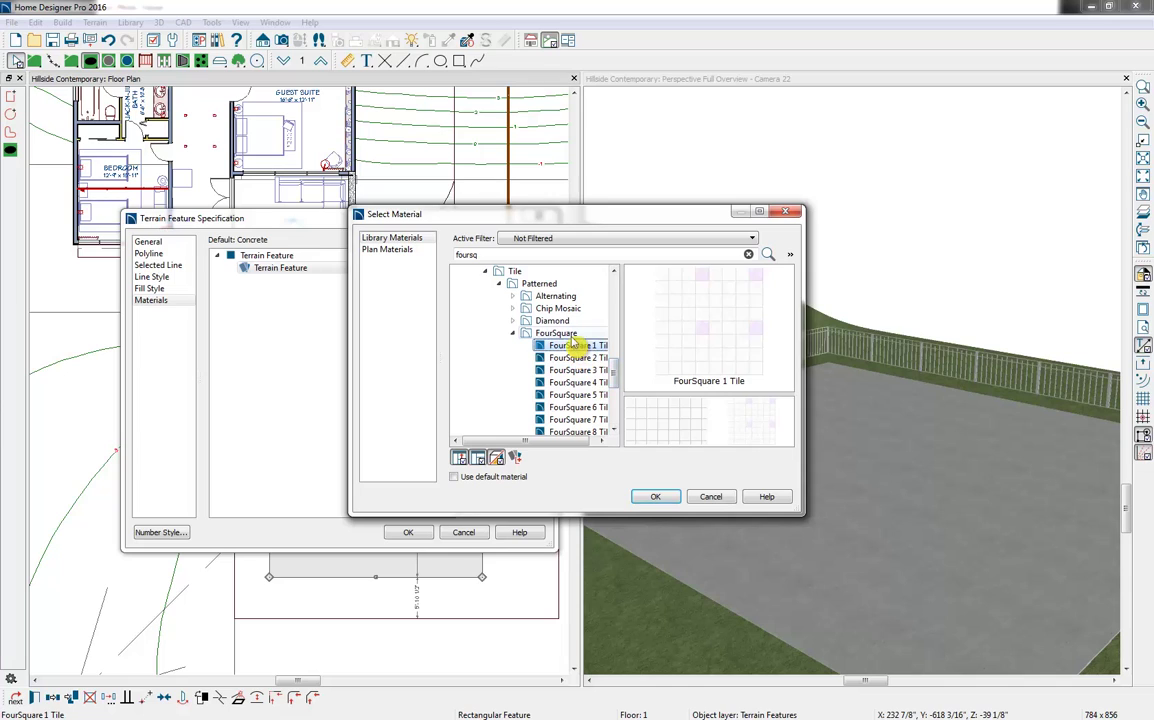
pyautogui.click(574, 334)
pyautogui.click(758, 323)
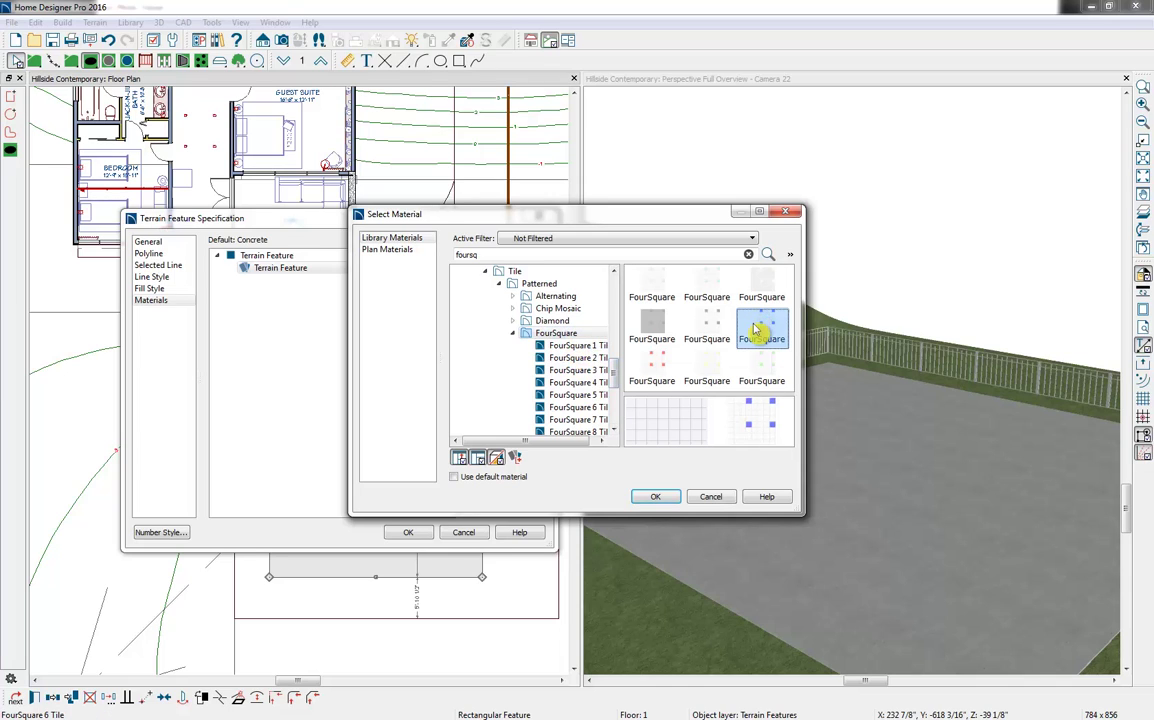
pyautogui.click(655, 496)
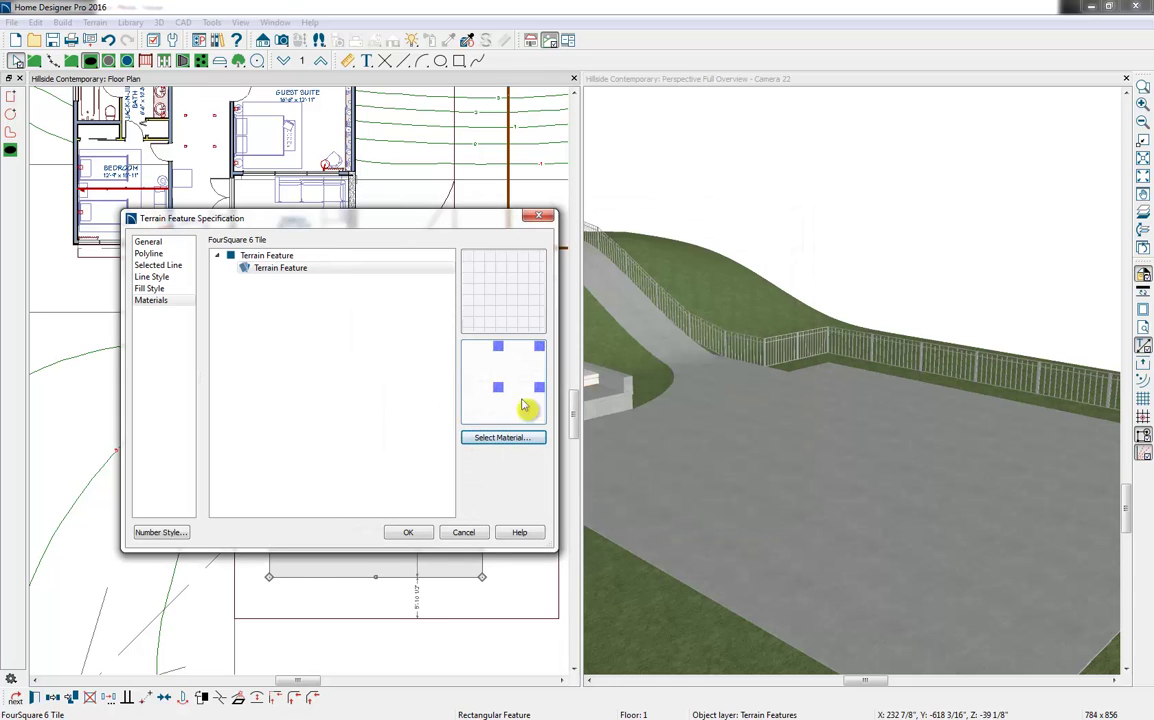
pyautogui.click(414, 535)
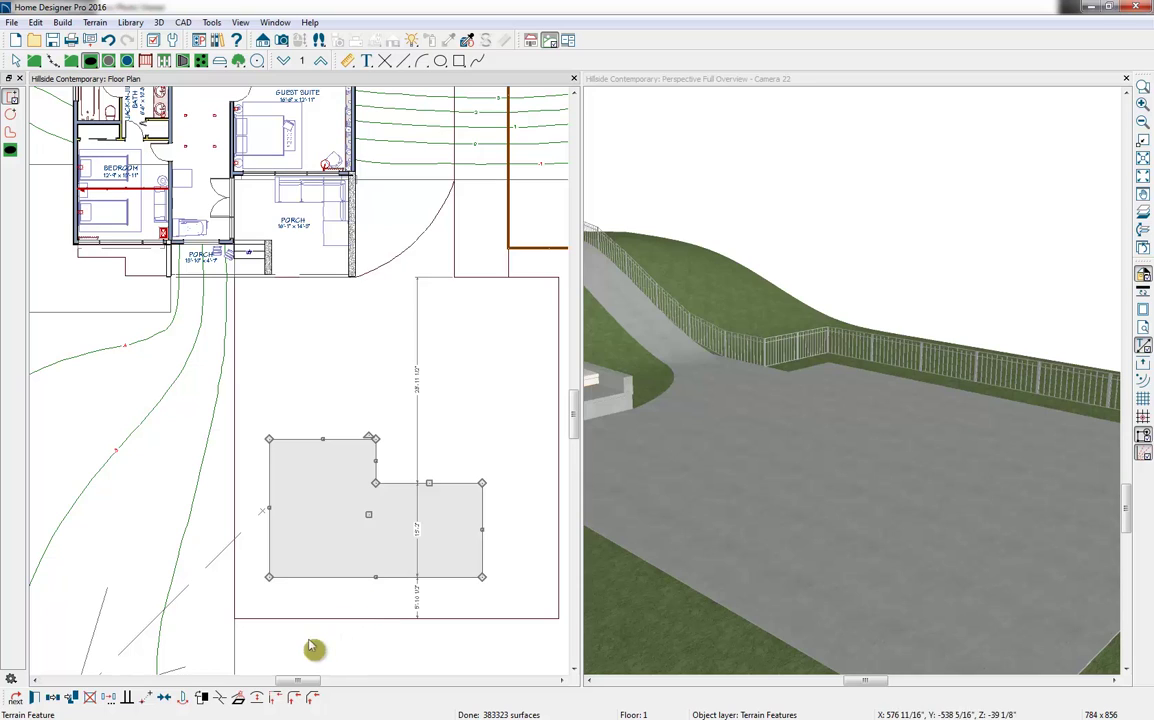
# Enable clipping of overlapping terrain features for the large patio terrain feature so the L-shaped pool cuts into it.
pyautogui.click(397, 617)
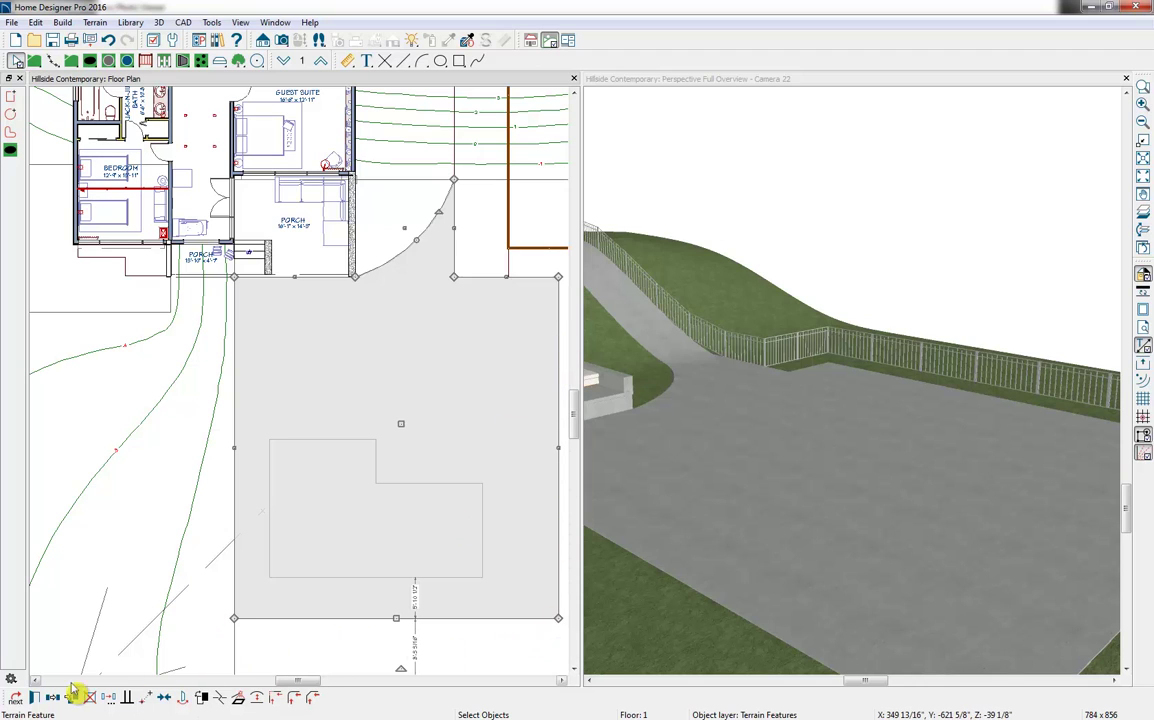
pyautogui.click(35, 698)
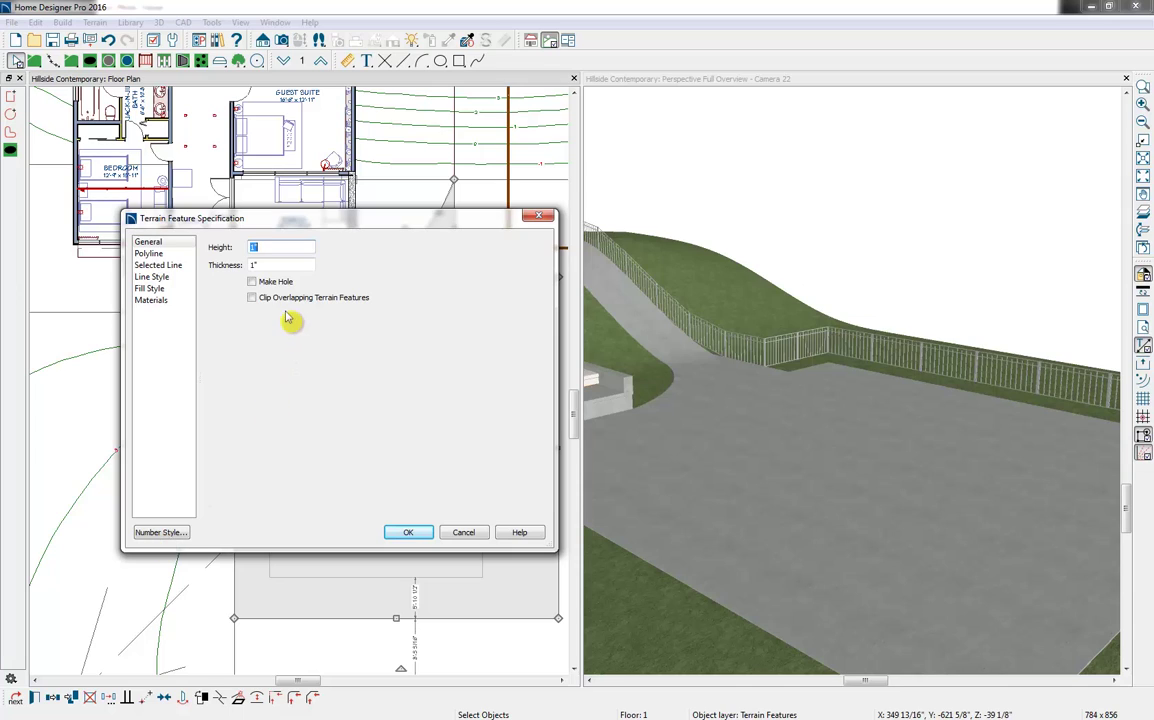
pyautogui.click(254, 299)
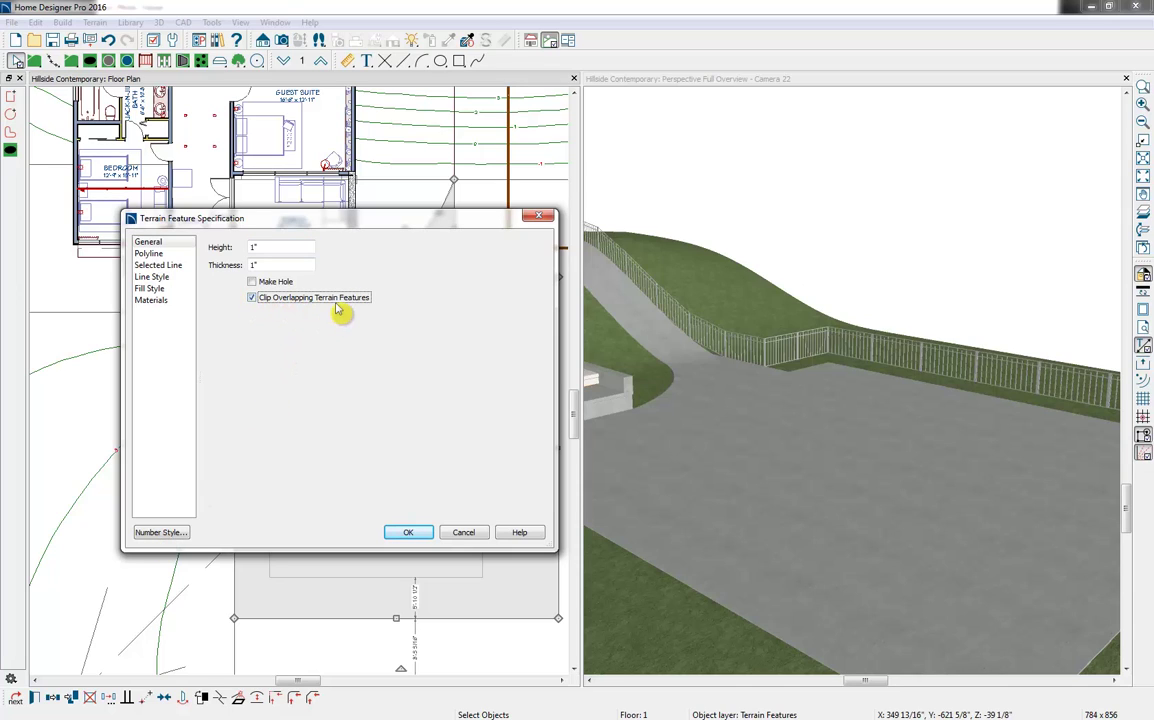
pyautogui.click(419, 535)
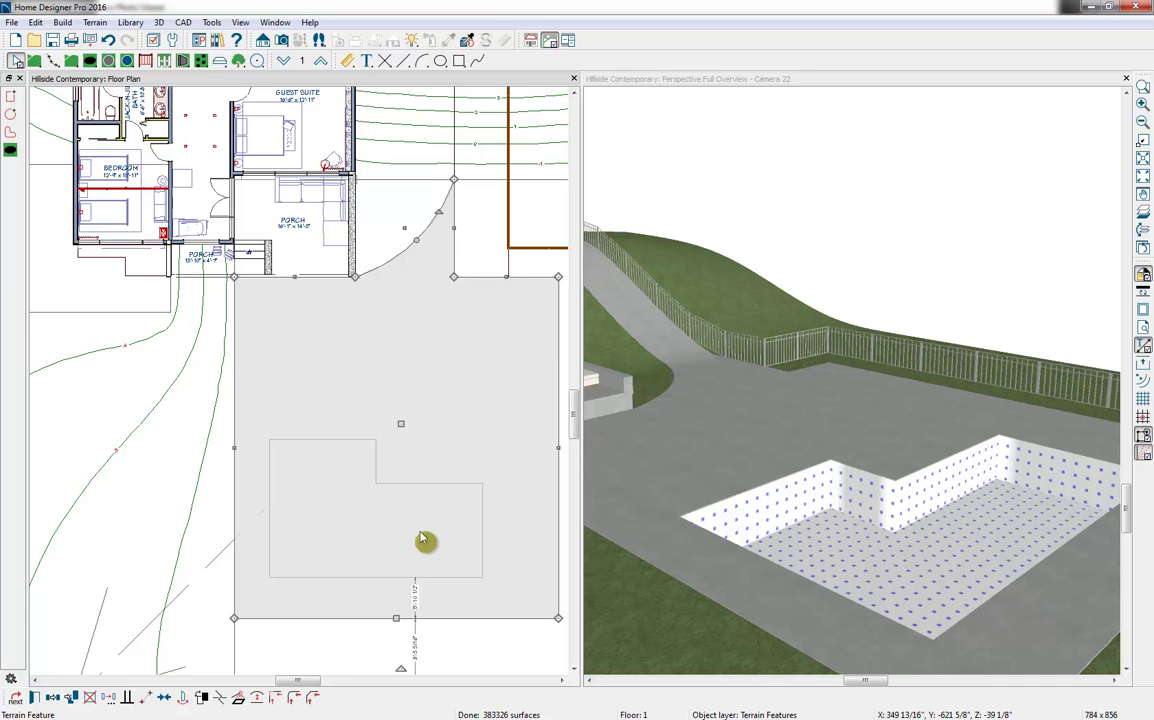
# Duplicate the L-shaped pool feature in place and give the copy 0" height, 1" thickness and clipping of overlapping terrain features.
pyautogui.click(433, 482)
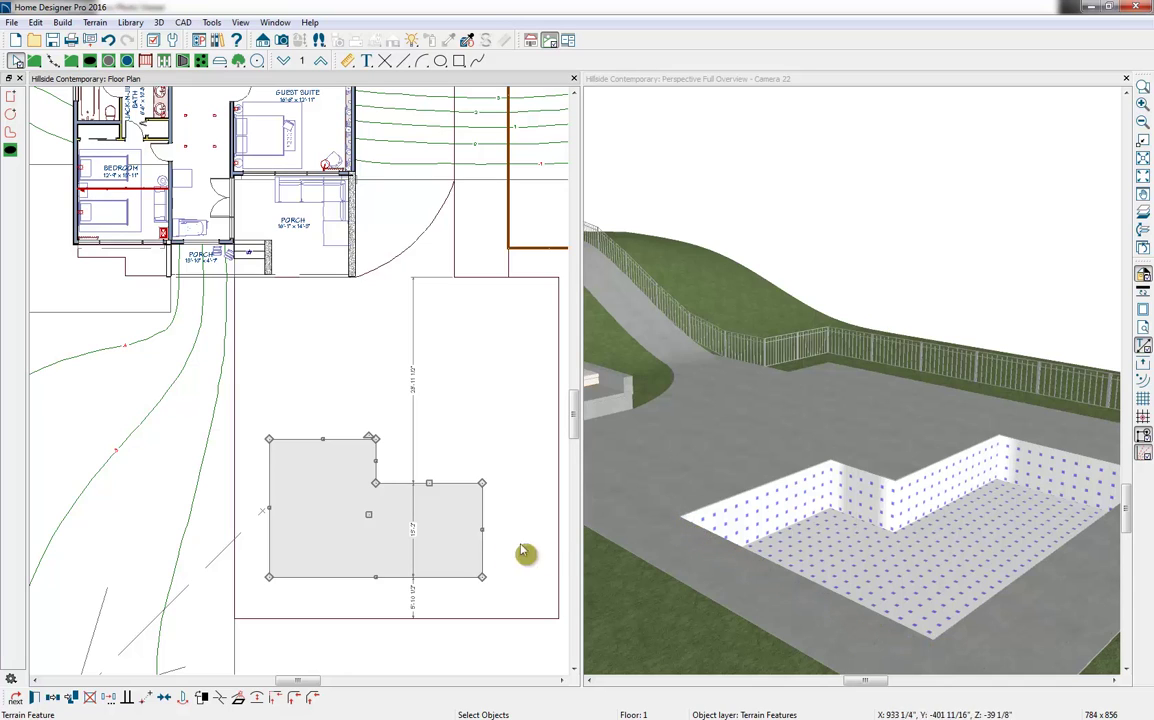
pyautogui.click(71, 700)
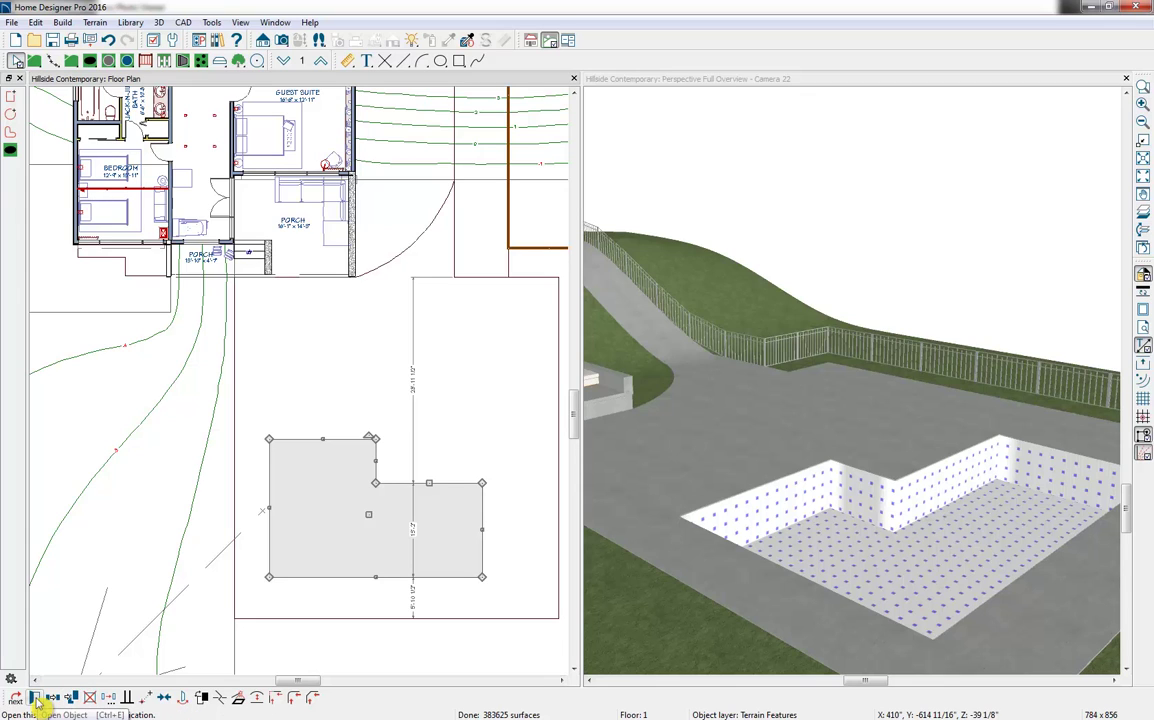
pyautogui.click(34, 698)
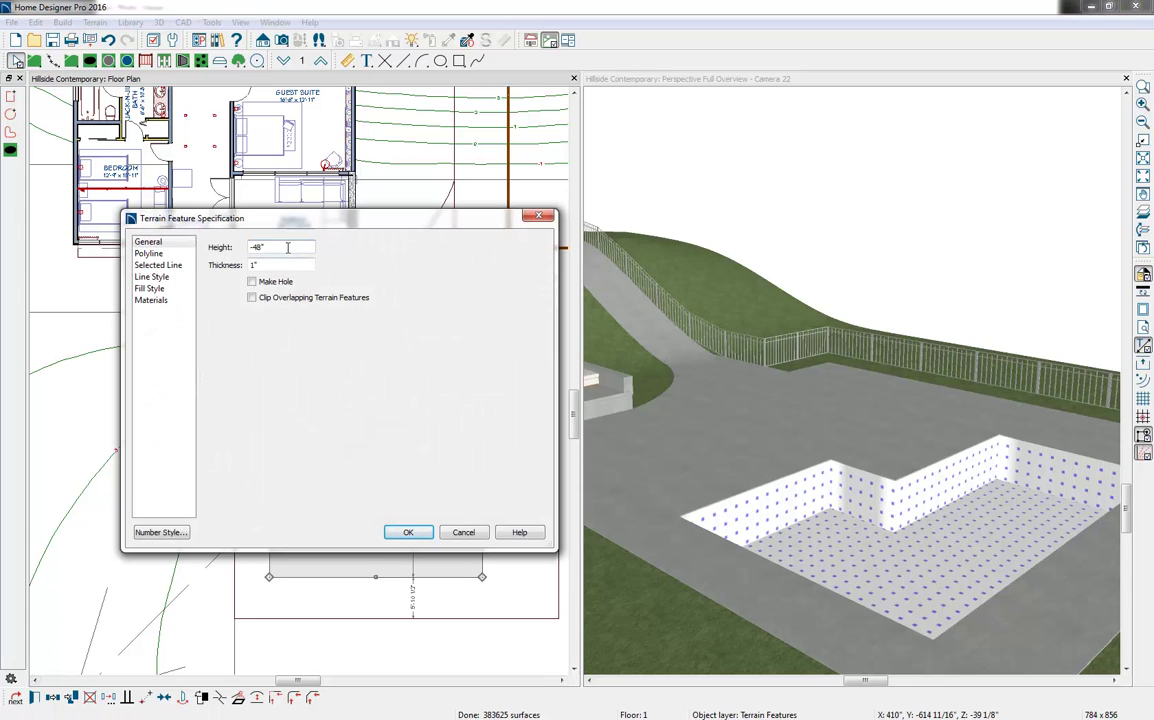
pyautogui.moveTo(287, 247); pyautogui.dragTo(252, 264)
pyautogui.write('0')
pyautogui.press('Tab')
pyautogui.write('1"')
pyautogui.click(410, 538)
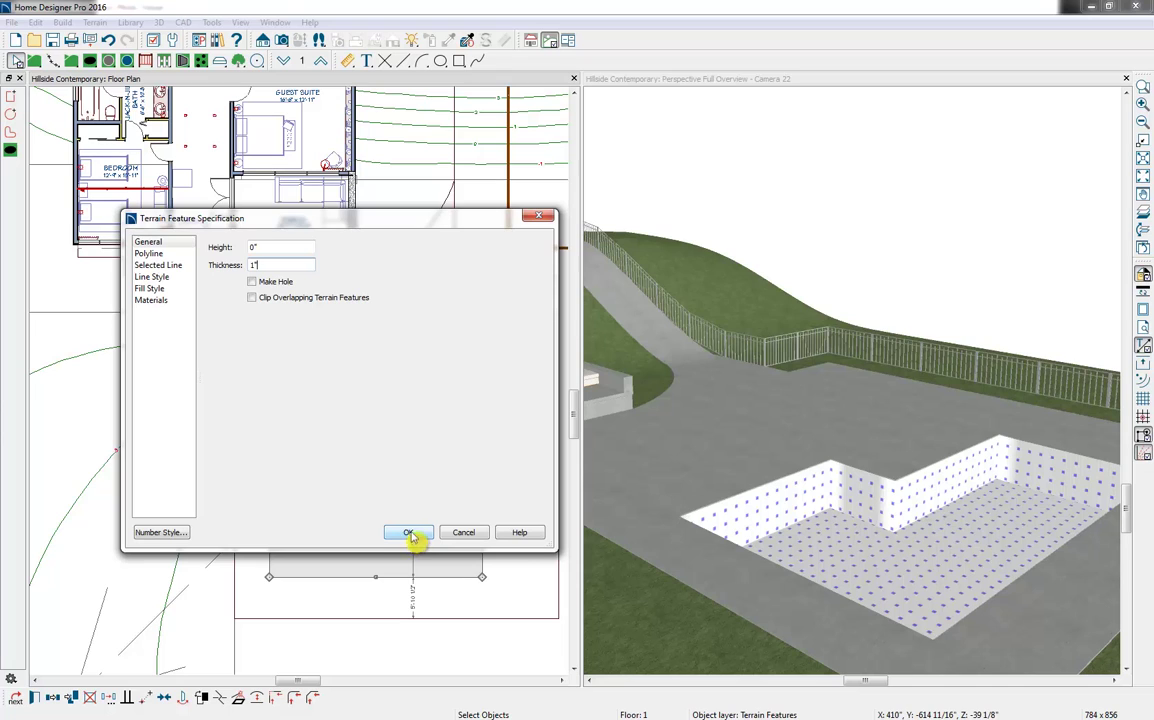
pyautogui.click(348, 300)
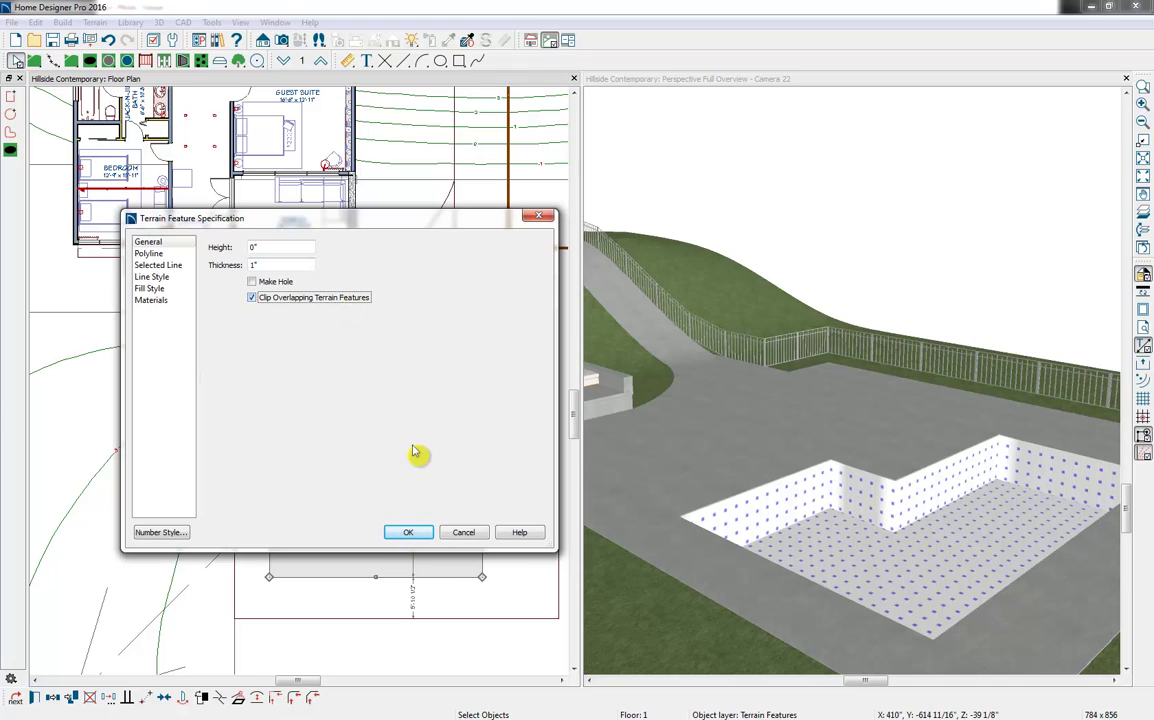
pyautogui.click(421, 537)
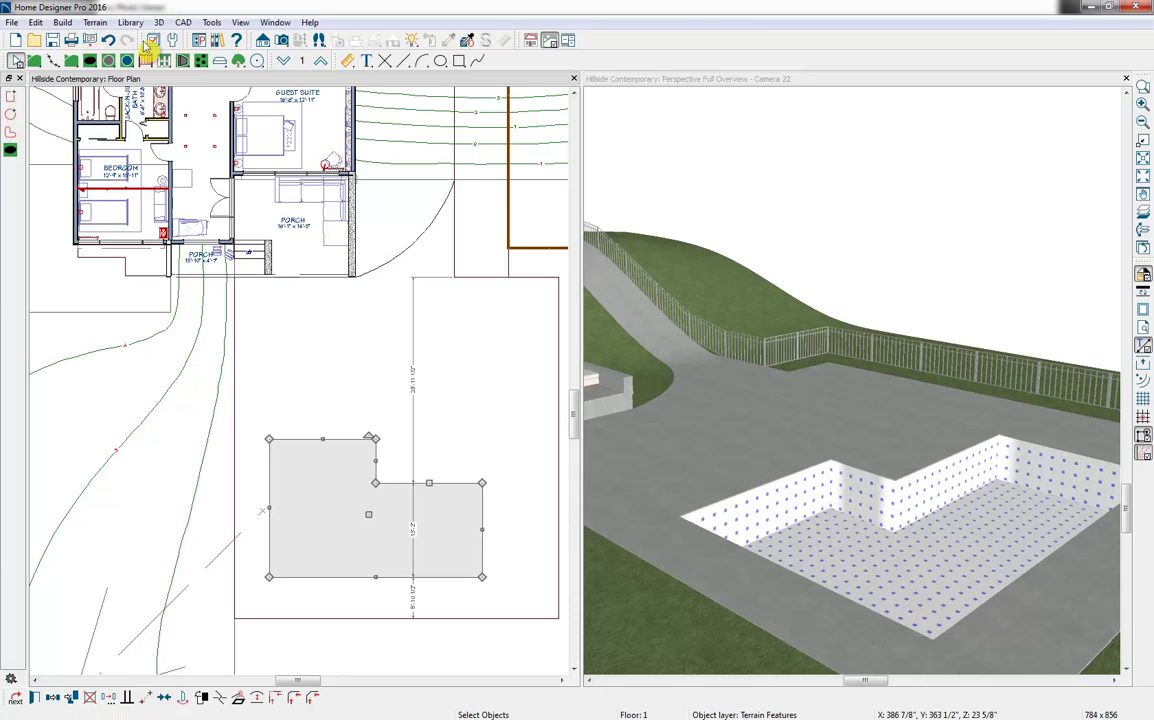
# Set the concentric edit jump to 4" in the edit behaviors preferences.
pyautogui.click(199, 41)
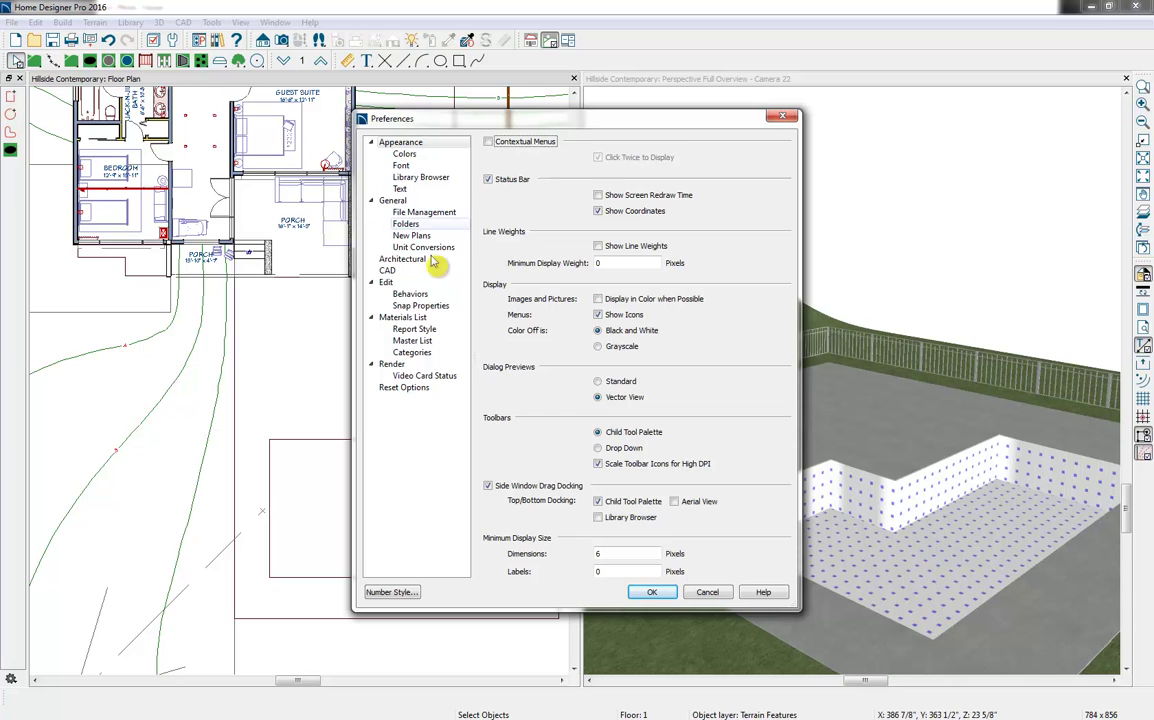
pyautogui.click(410, 294)
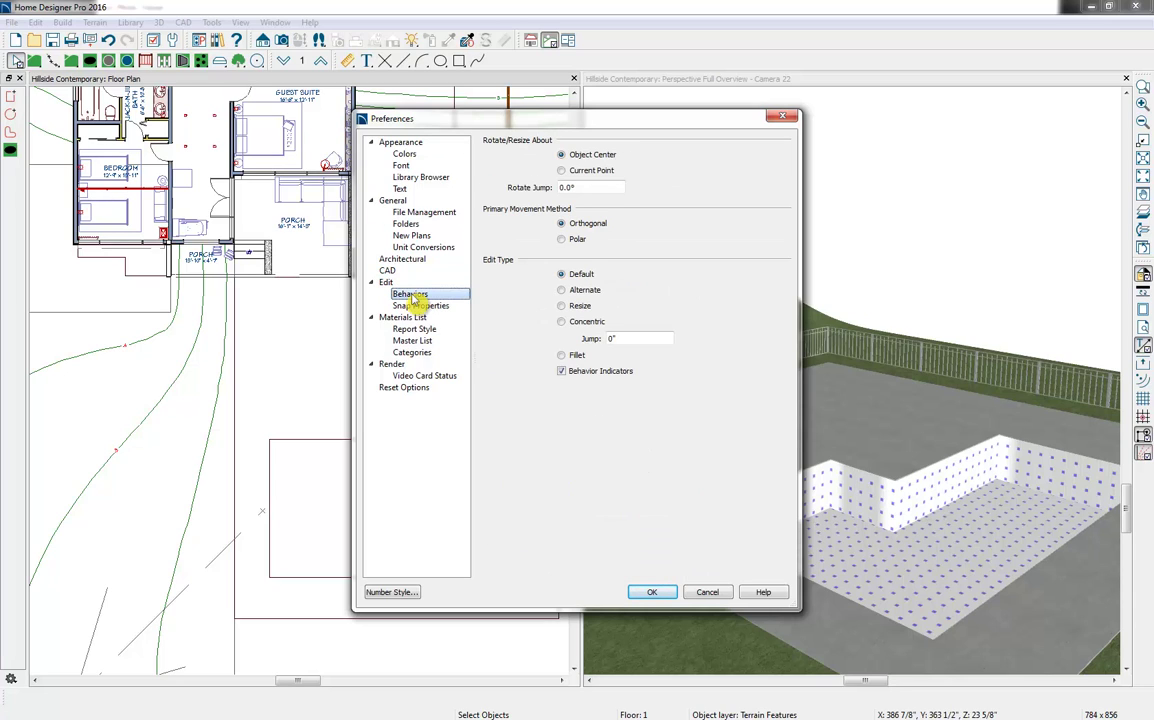
pyautogui.click(573, 324)
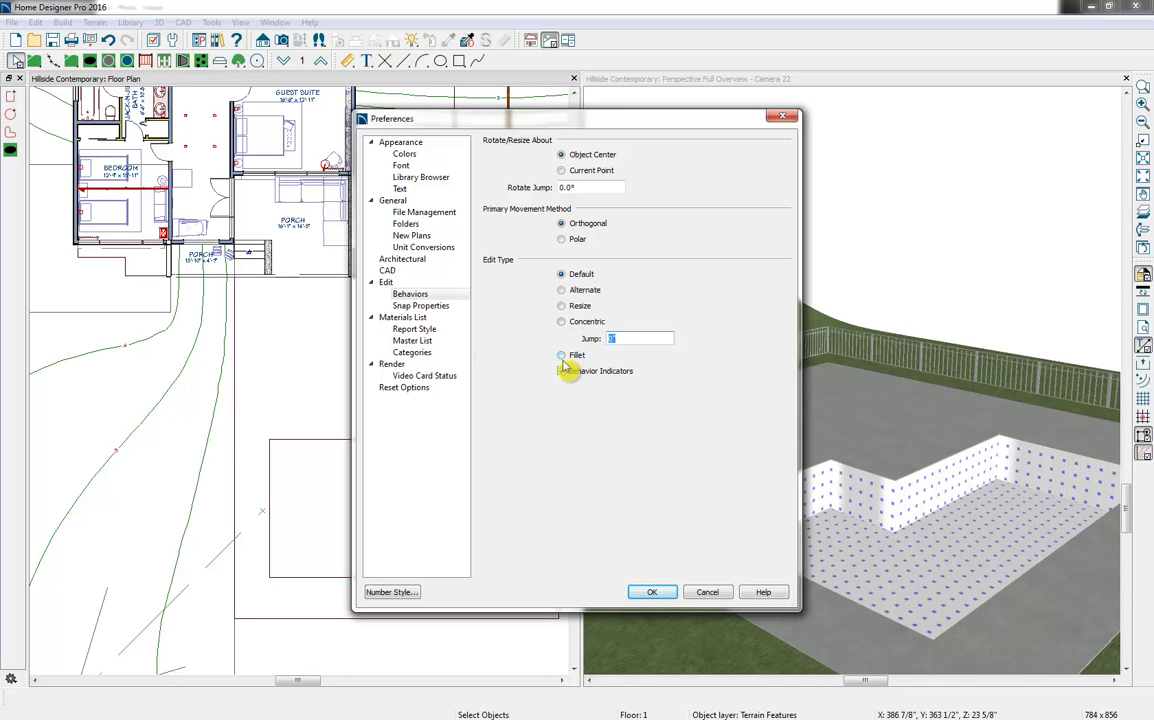
pyautogui.click(562, 370)
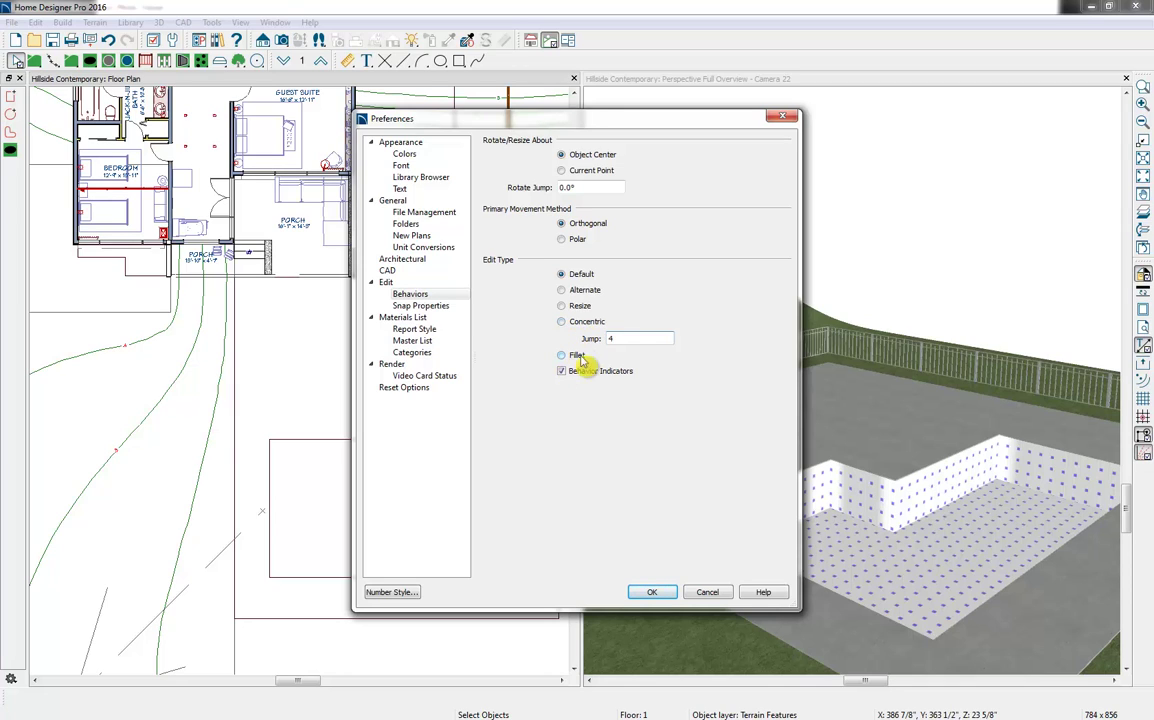
pyautogui.click(655, 594)
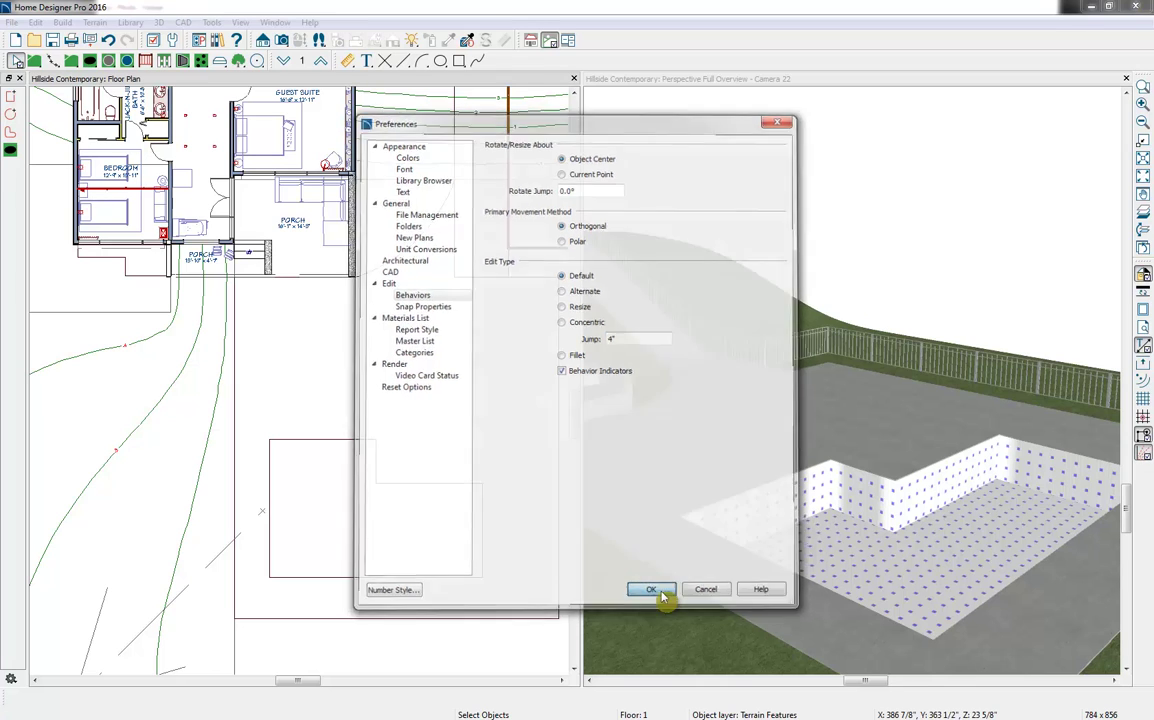
# Pull the edges of the L-shaped copy outward so it extends 8" beyond the original pool outline.
pyautogui.click(393, 585)
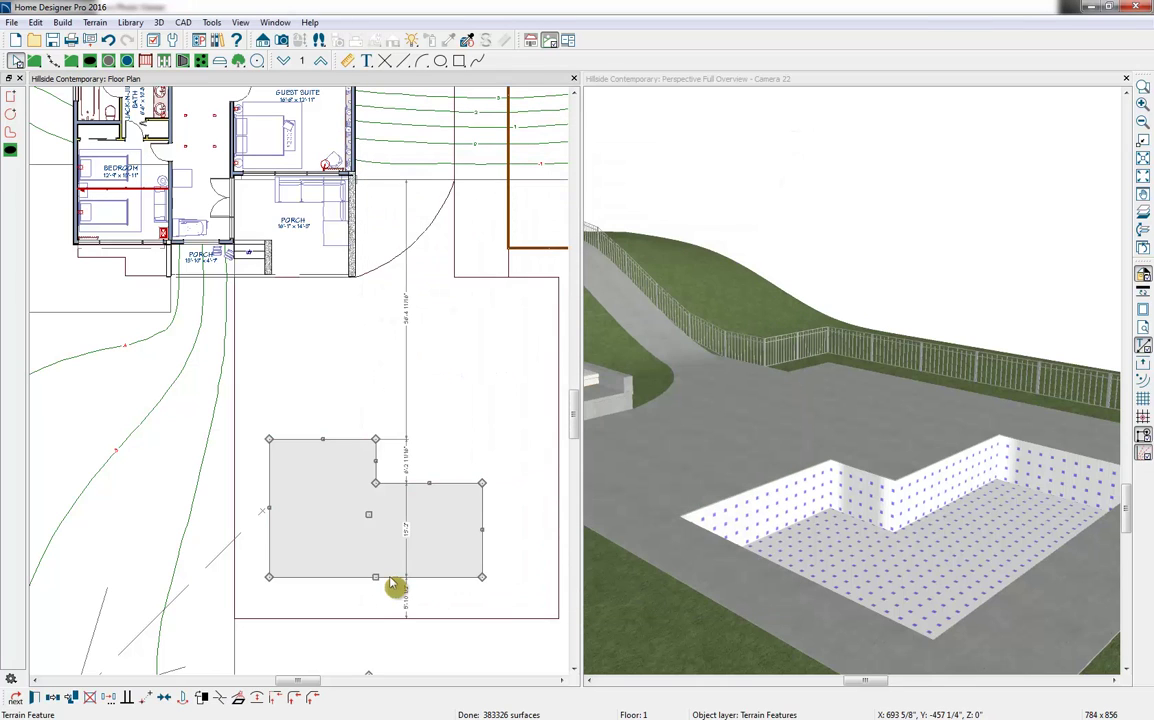
pyautogui.scroll(3, 380, 605)
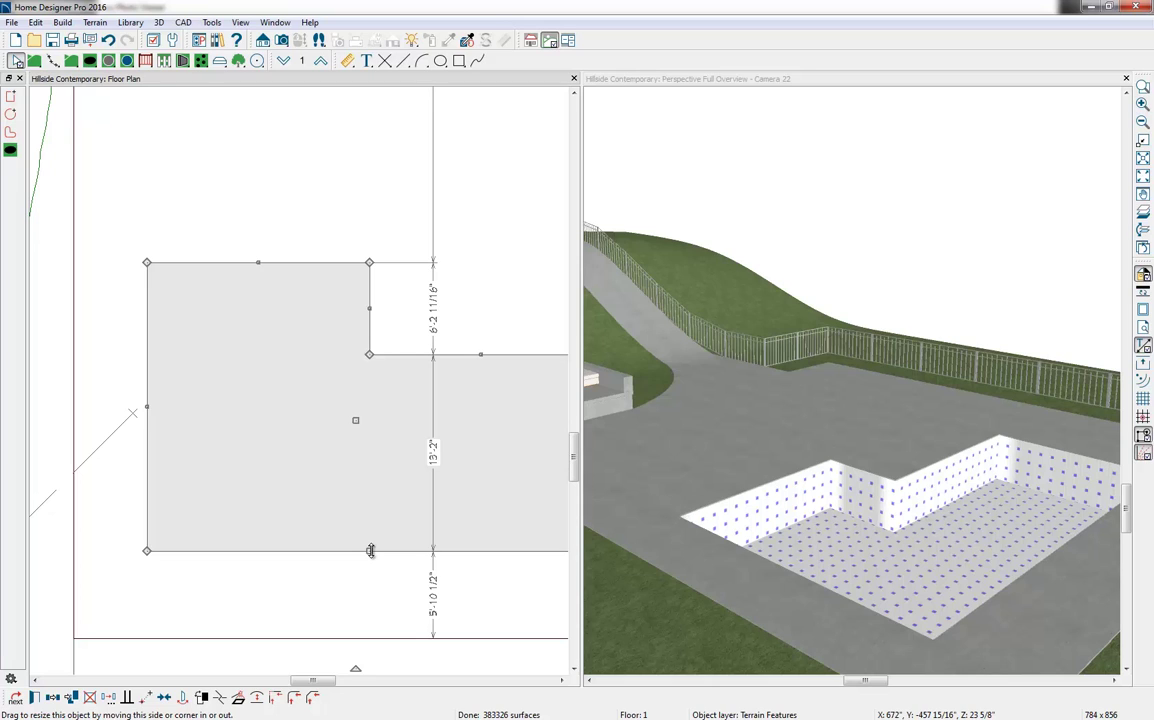
pyautogui.press('Escape')
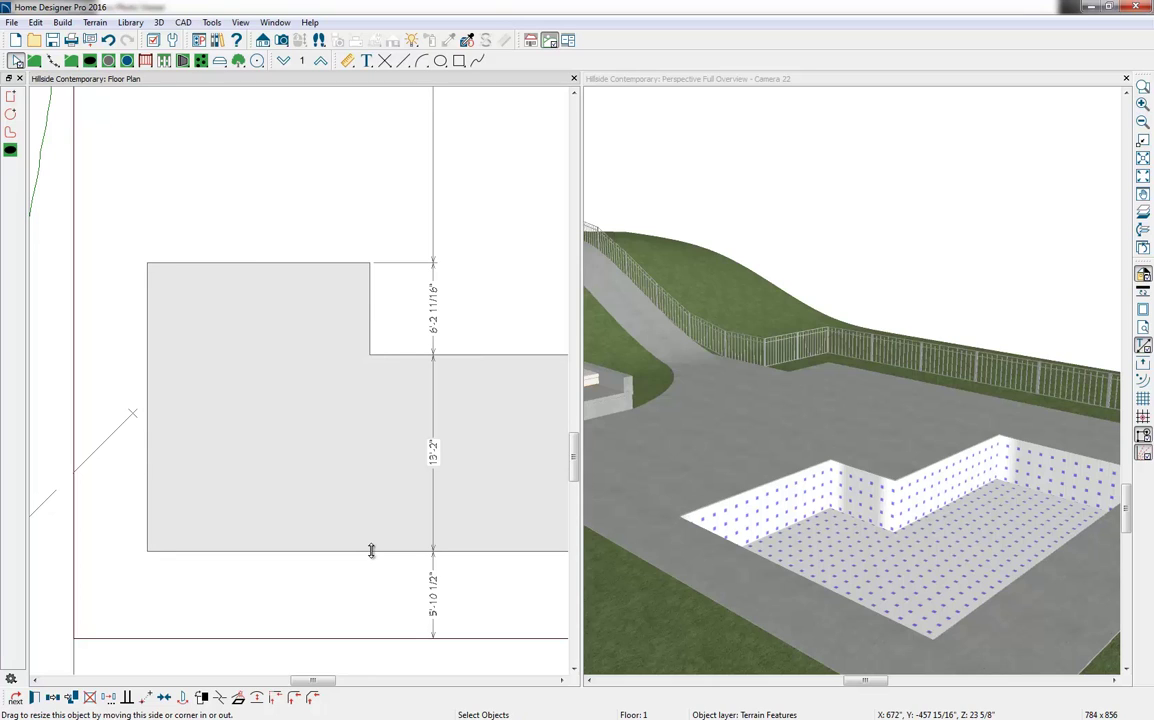
pyautogui.moveTo(370, 555); pyautogui.dragTo(370, 560)
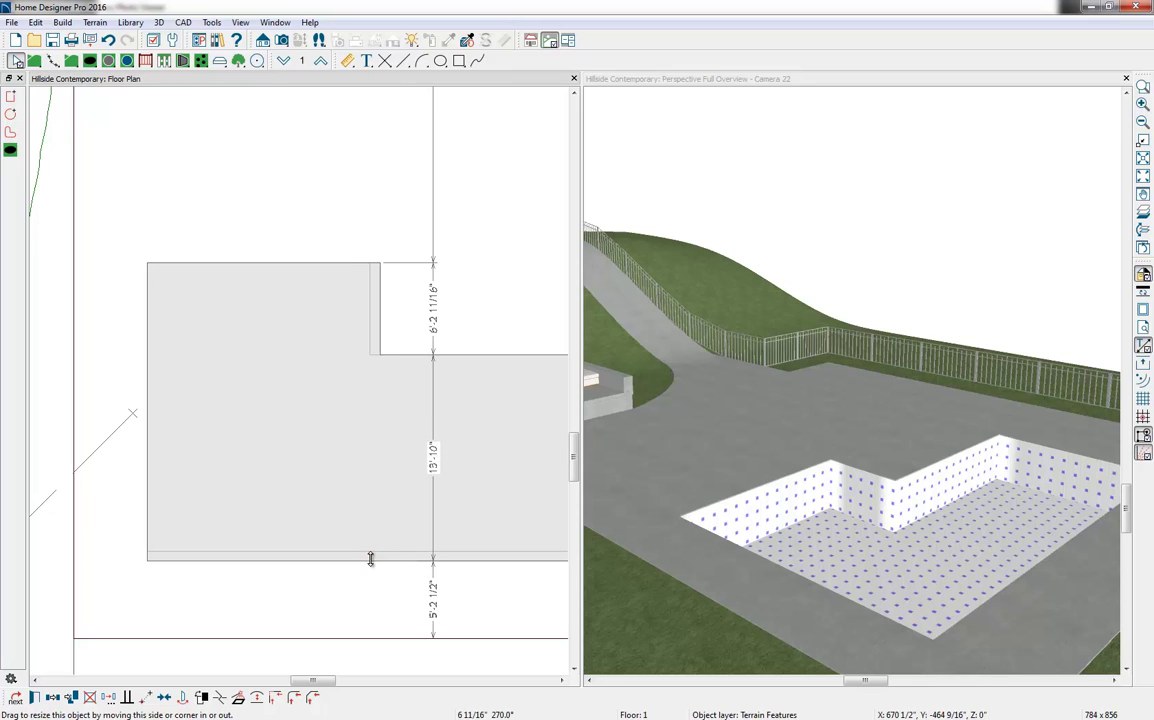
pyautogui.moveTo(370, 560); pyautogui.dragTo(372, 560)
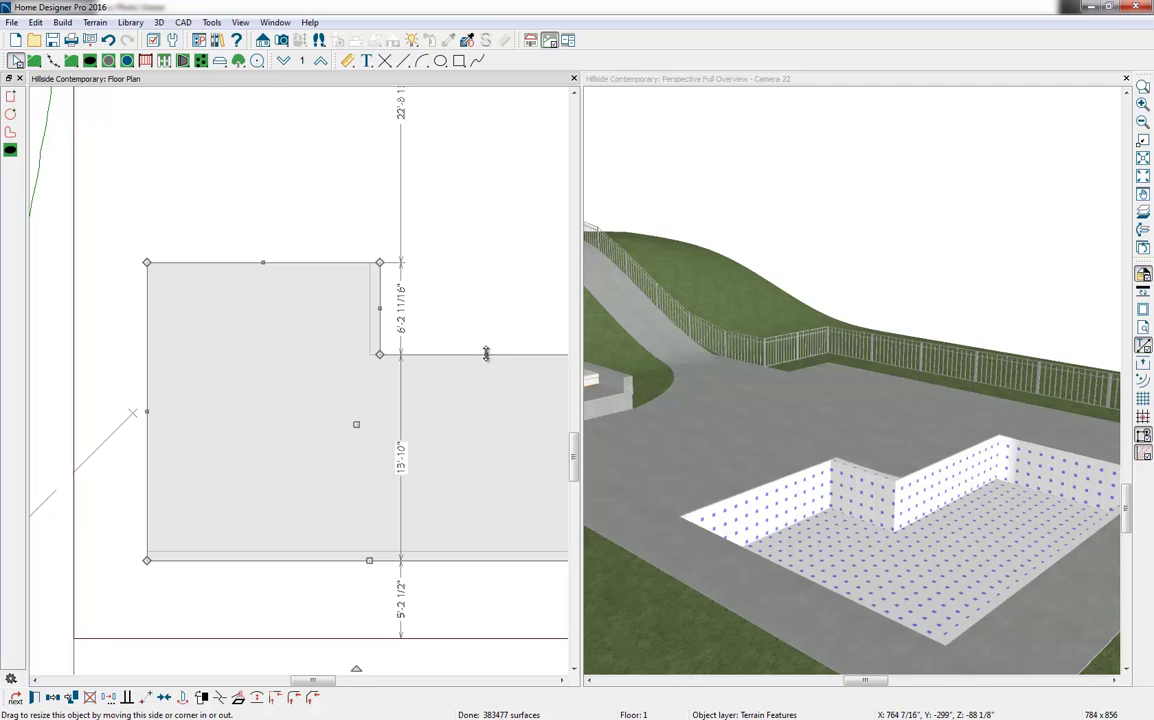
pyautogui.moveTo(486, 353); pyautogui.dragTo(486, 346)
pyautogui.click(304, 267)
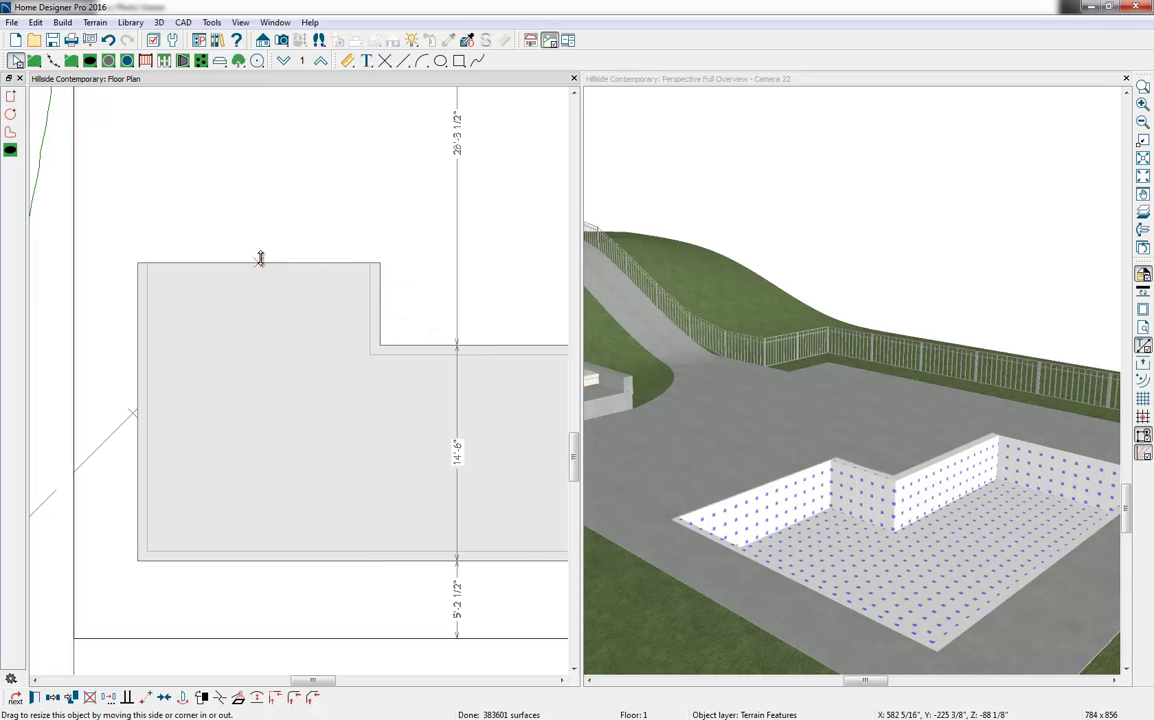
pyautogui.moveTo(259, 258); pyautogui.dragTo(261, 252)
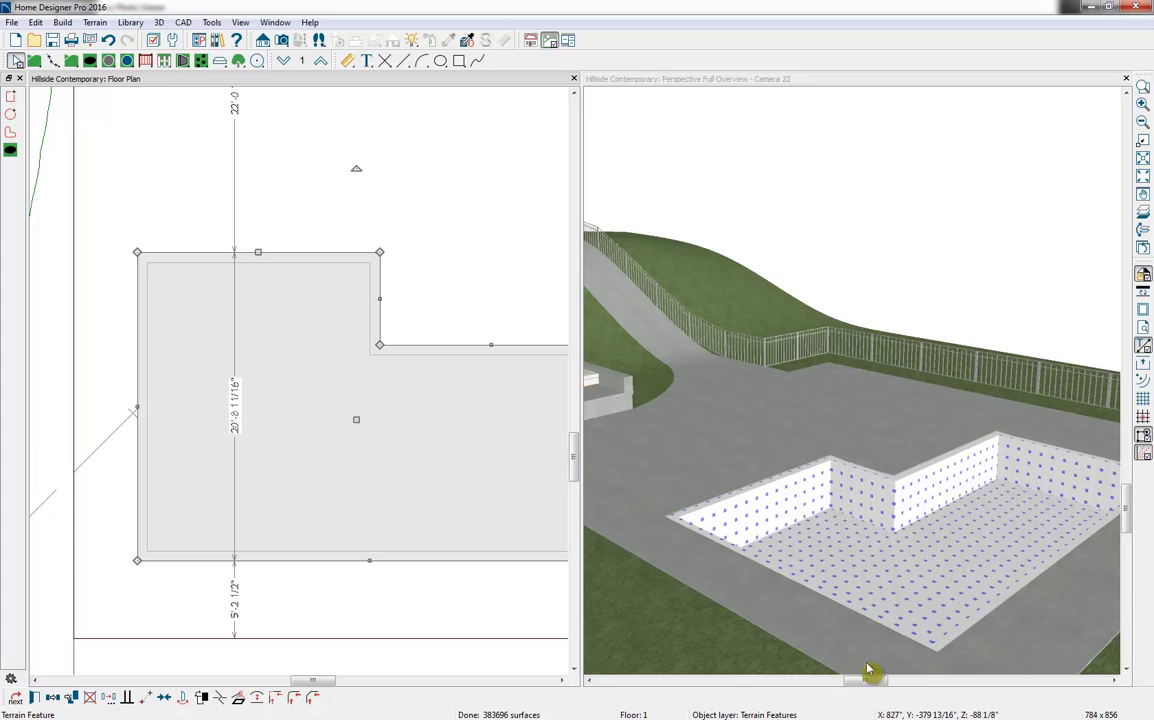
# Duplicate the inner tiled pool feature in place and set the copy's height to -6".
pyautogui.click(465, 558)
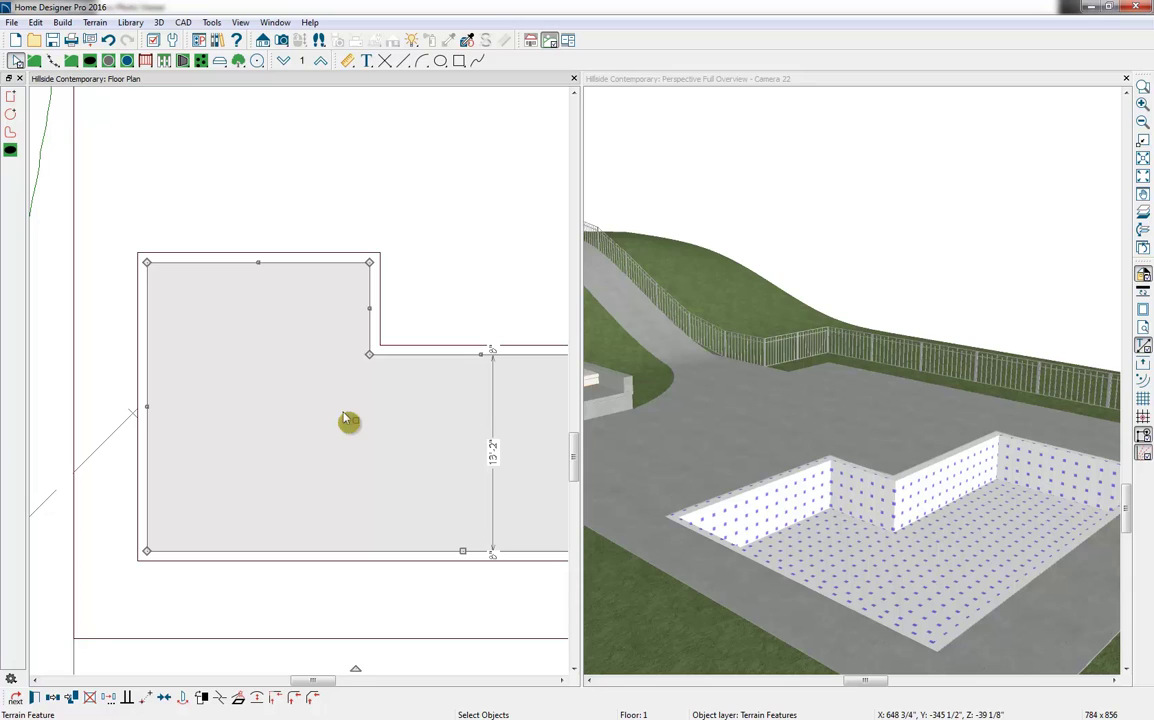
pyautogui.click(34, 697)
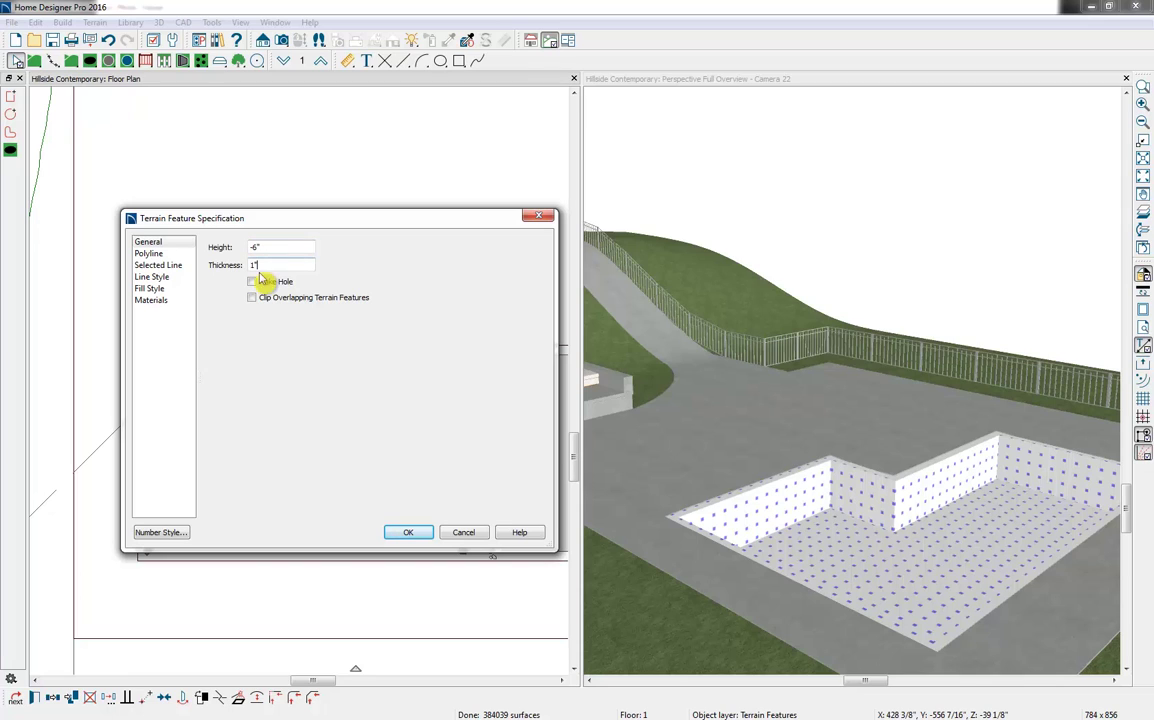
# Search the inner copy's material library for "water1" and locate Water1 in its library folder.
pyautogui.click(151, 300)
pyautogui.click(292, 269)
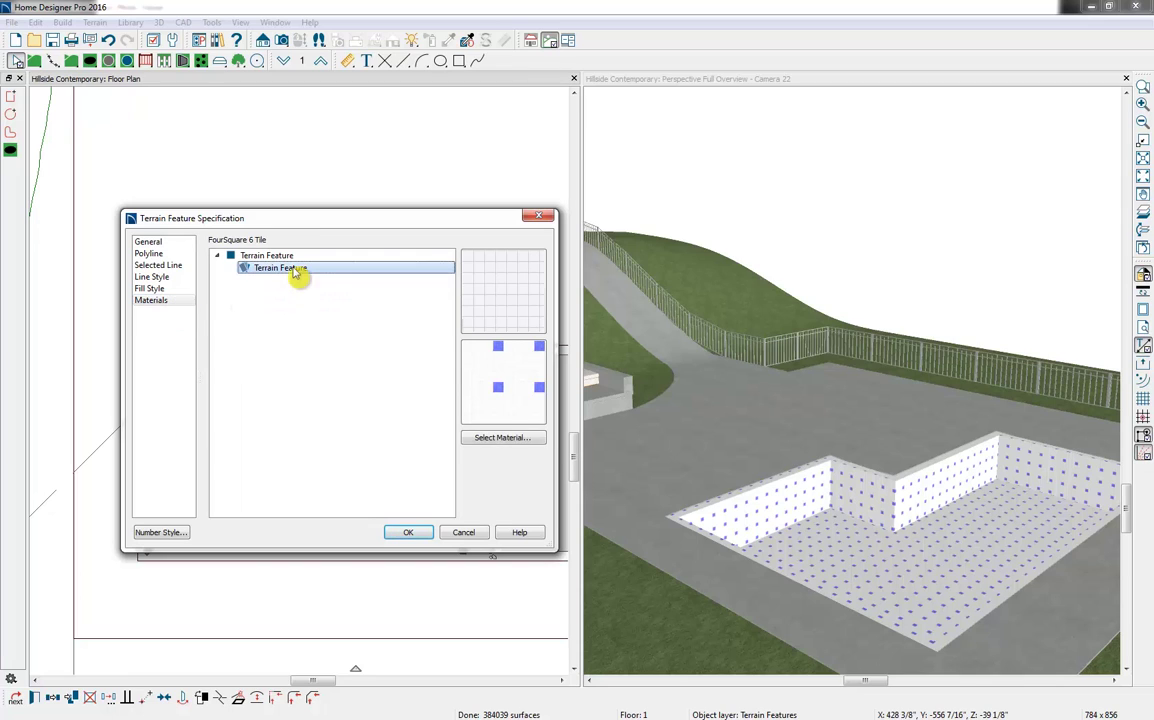
pyautogui.click(503, 438)
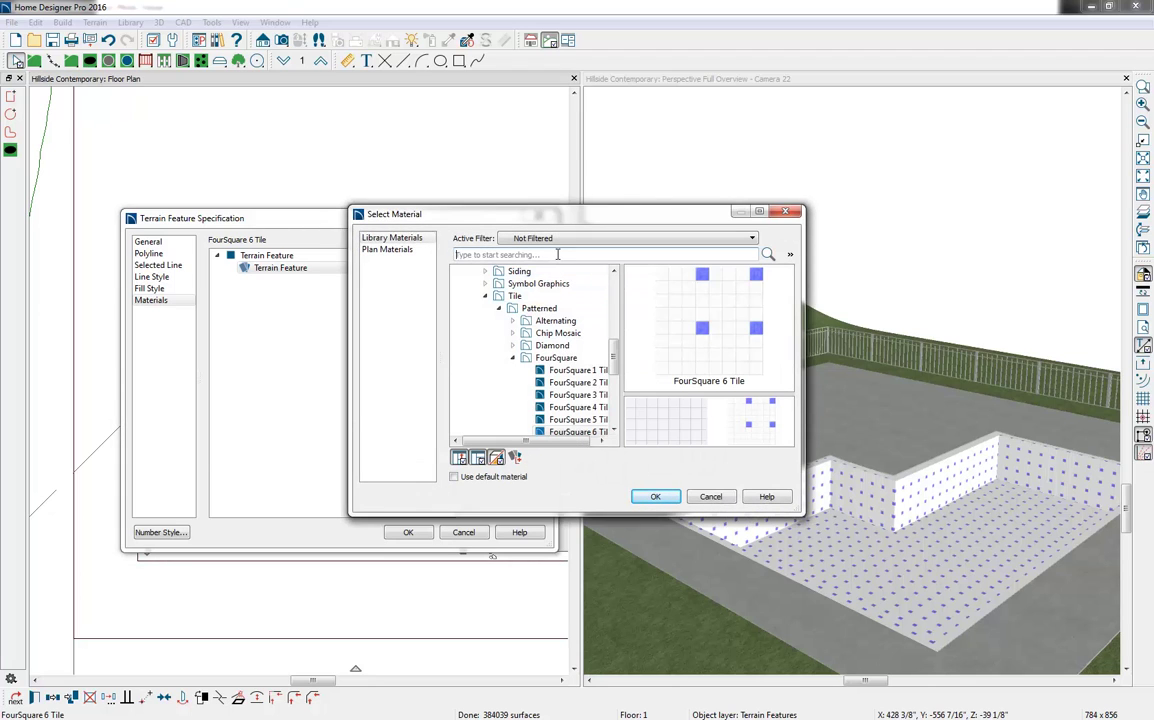
pyautogui.write('wate')
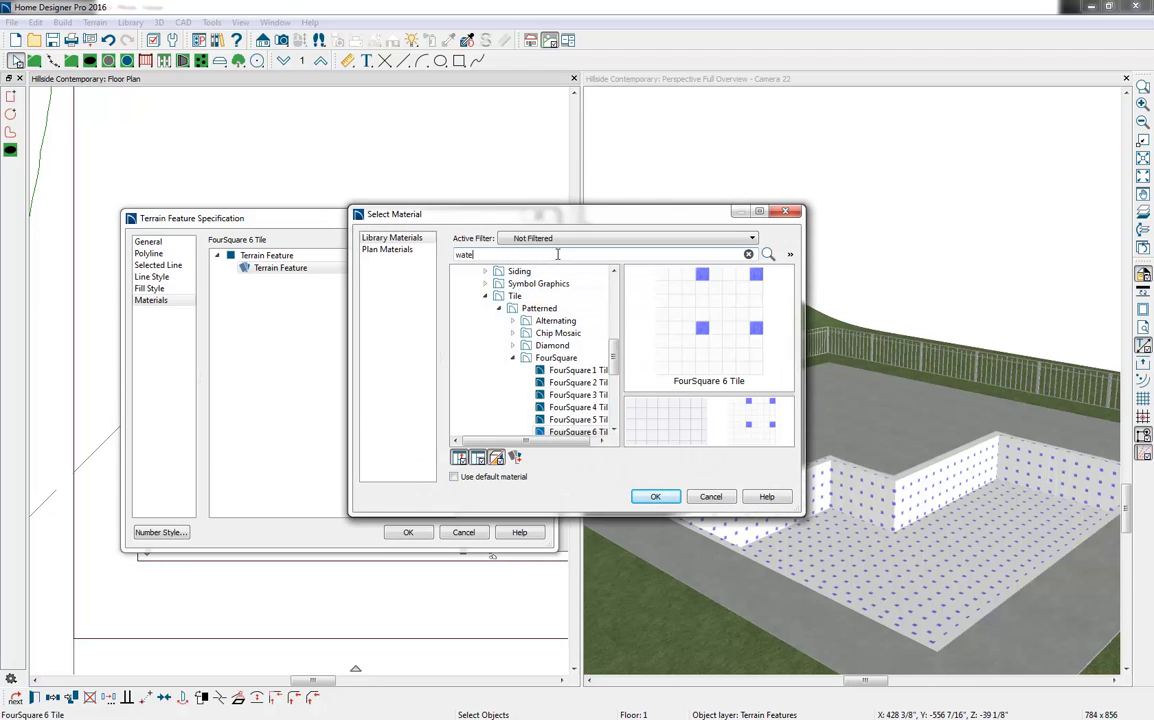
pyautogui.write('r')
pyautogui.press('Return')
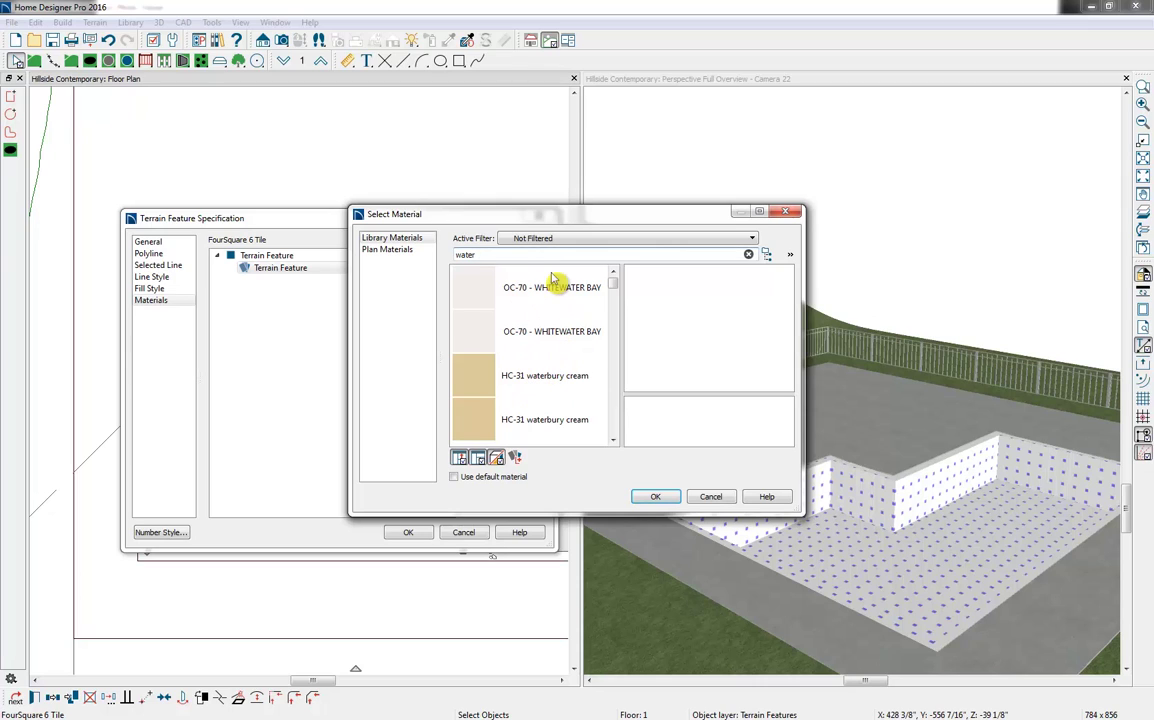
pyautogui.write('1')
pyautogui.press('Return')
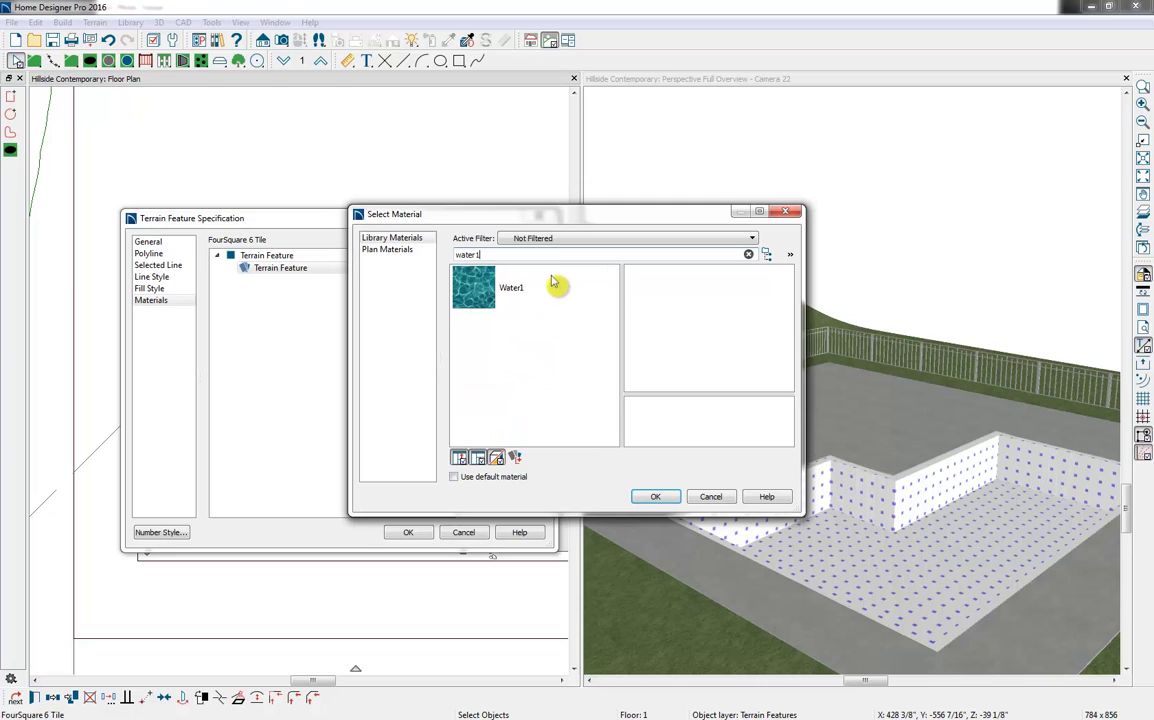
pyautogui.rightClick(485, 295)
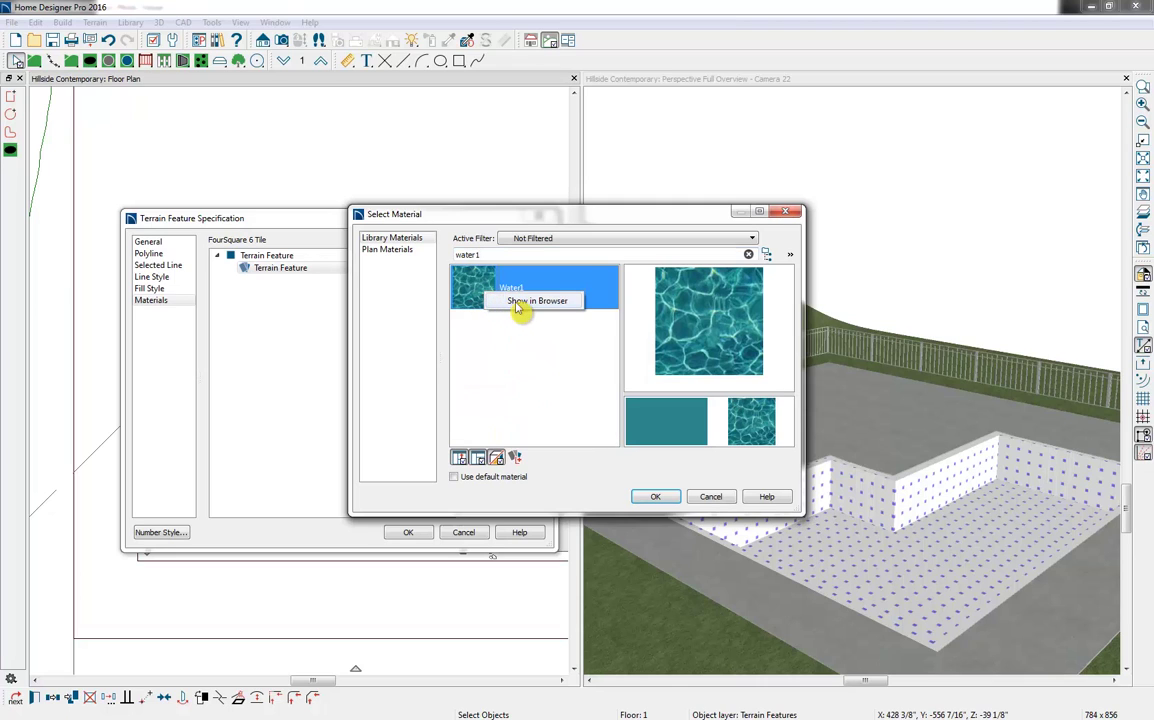
pyautogui.click(522, 302)
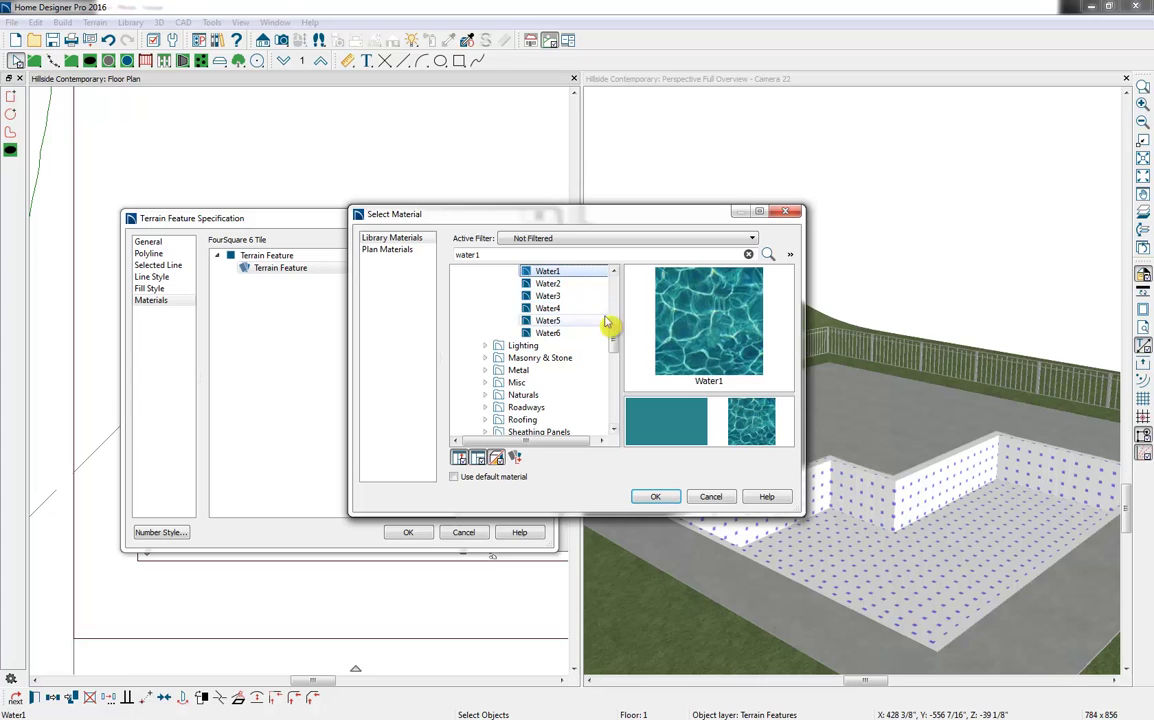
# Assign Water1 from the Landscaping materials' Water folder to the inner copy and apply the specification.
pyautogui.scroll(1, 612, 325)
pyautogui.scroll(4, 614, 330)
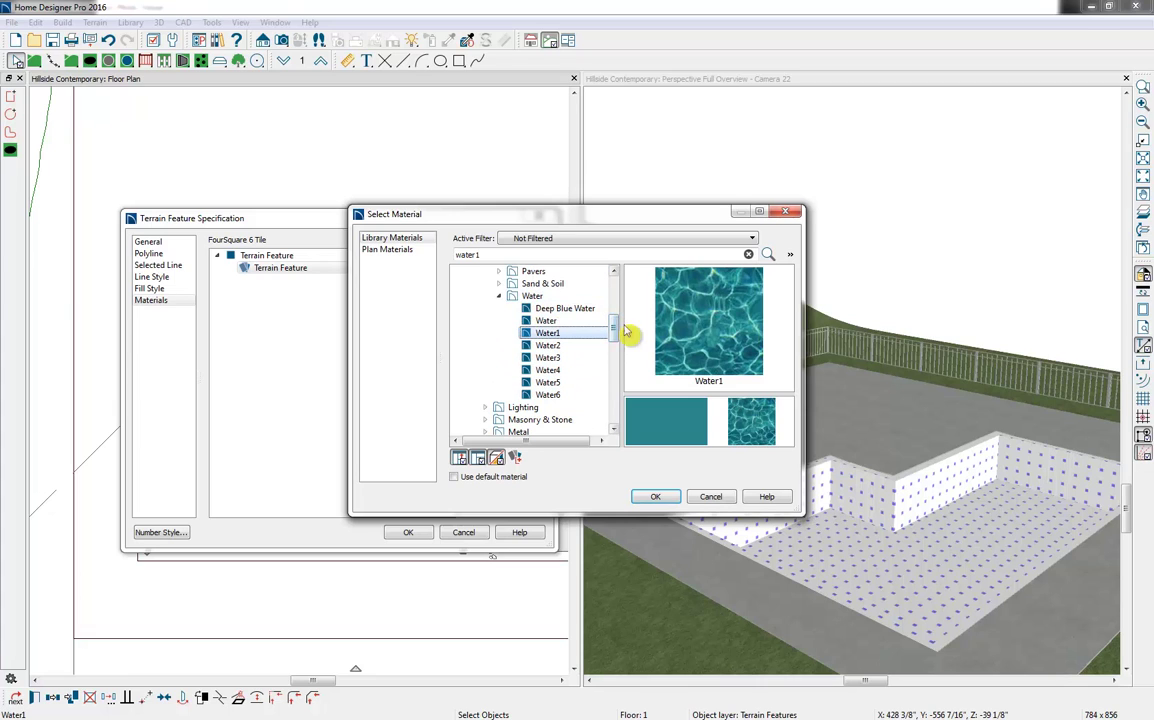
pyautogui.scroll(2, 617, 316)
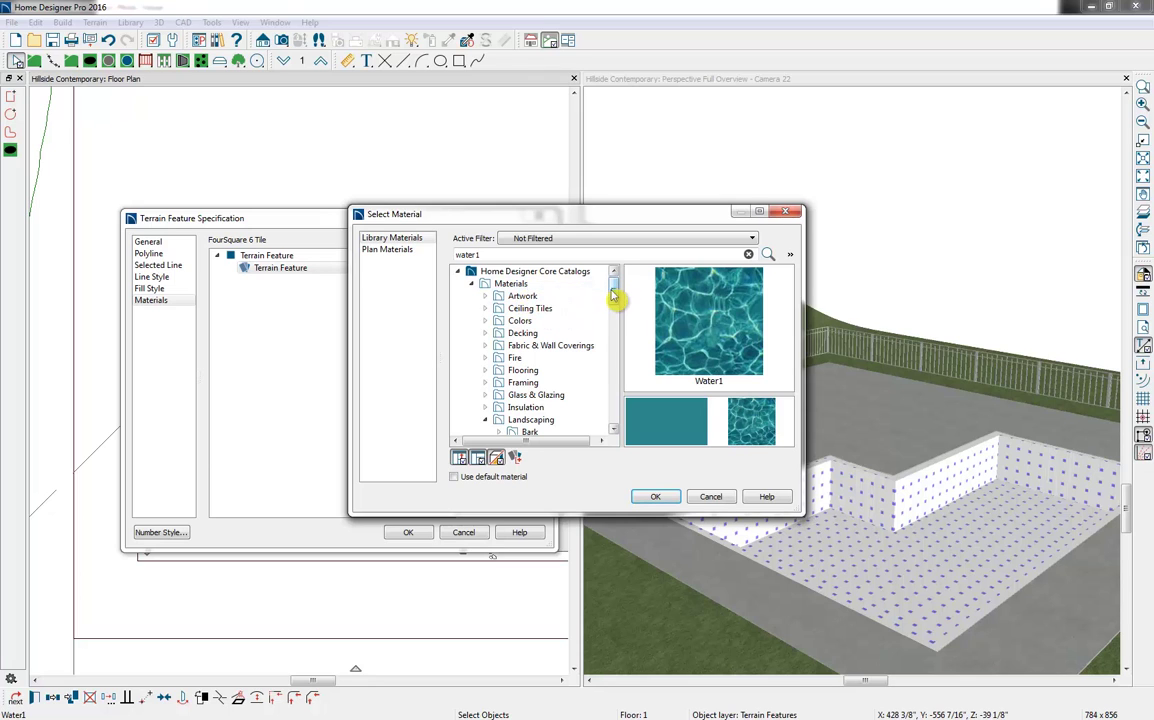
pyautogui.scroll(-3, 618, 304)
pyautogui.scroll(-2, 616, 315)
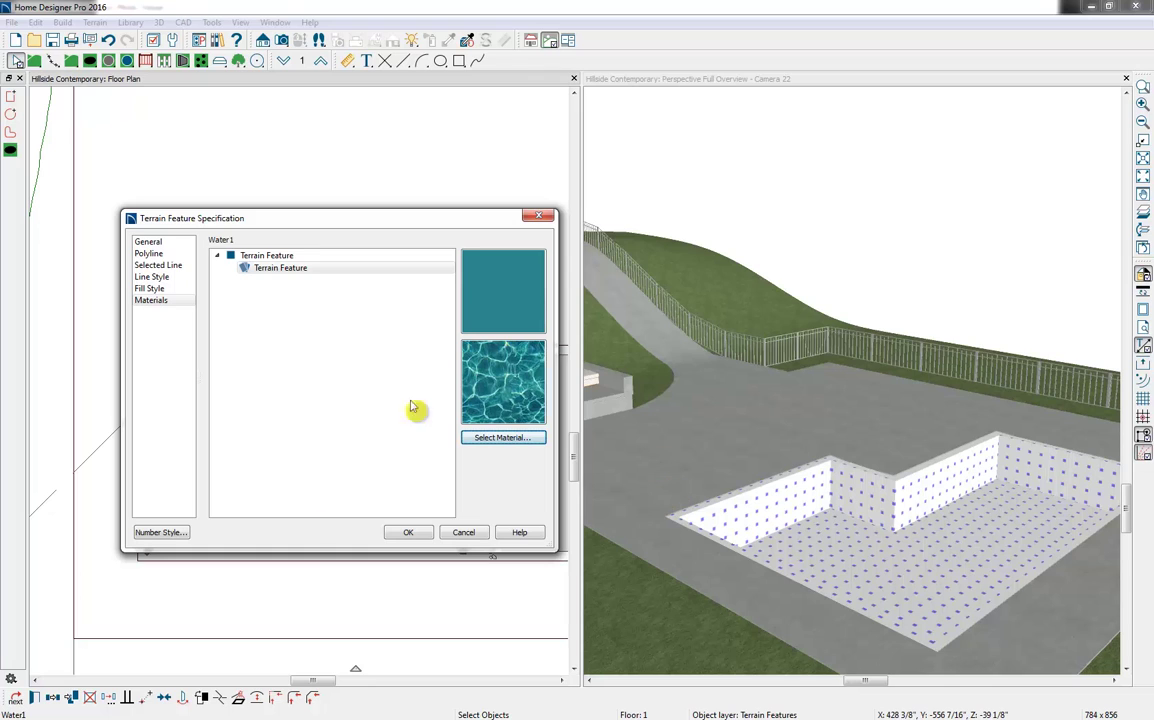
pyautogui.click(408, 533)
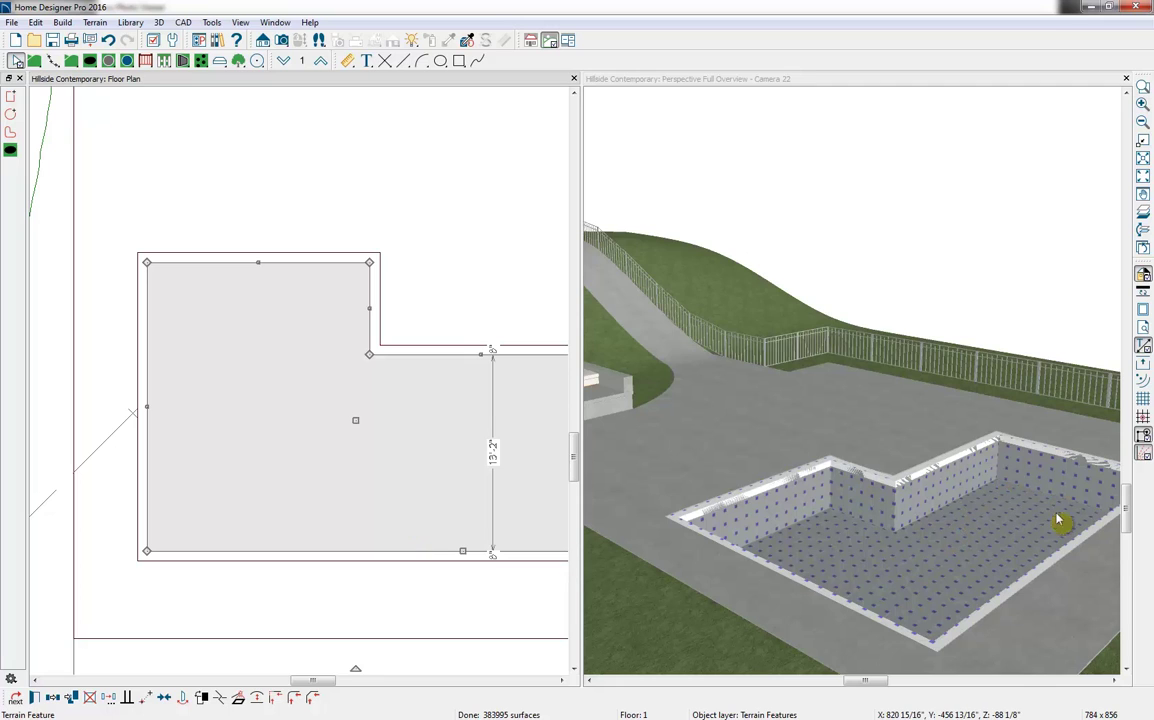
# Adjust the pool's Water1 material definition in the 3D view, setting its transparency to 19%.
pyautogui.click(633, 92)
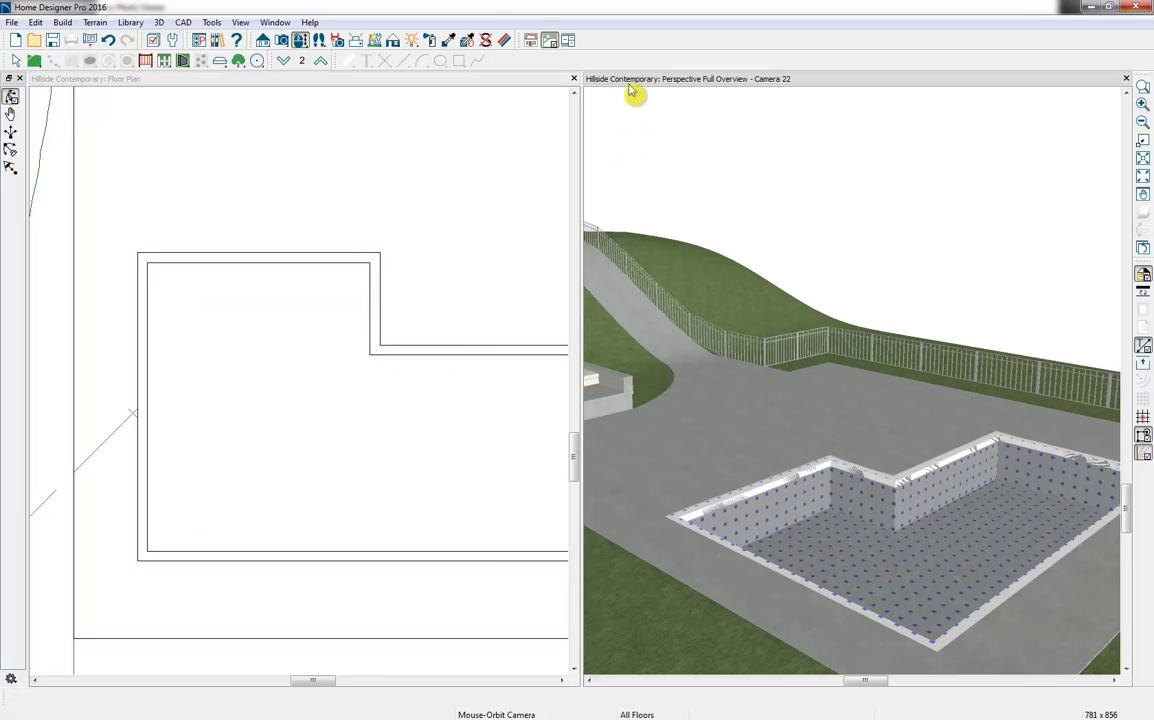
pyautogui.click(505, 42)
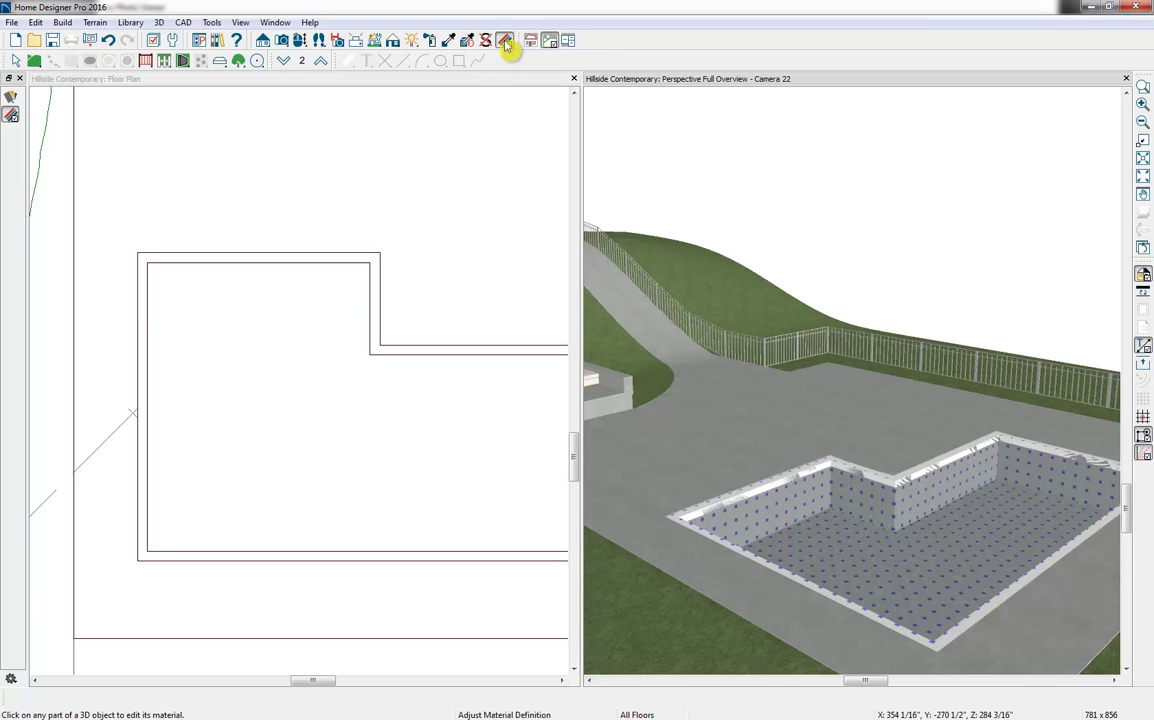
pyautogui.click(866, 555)
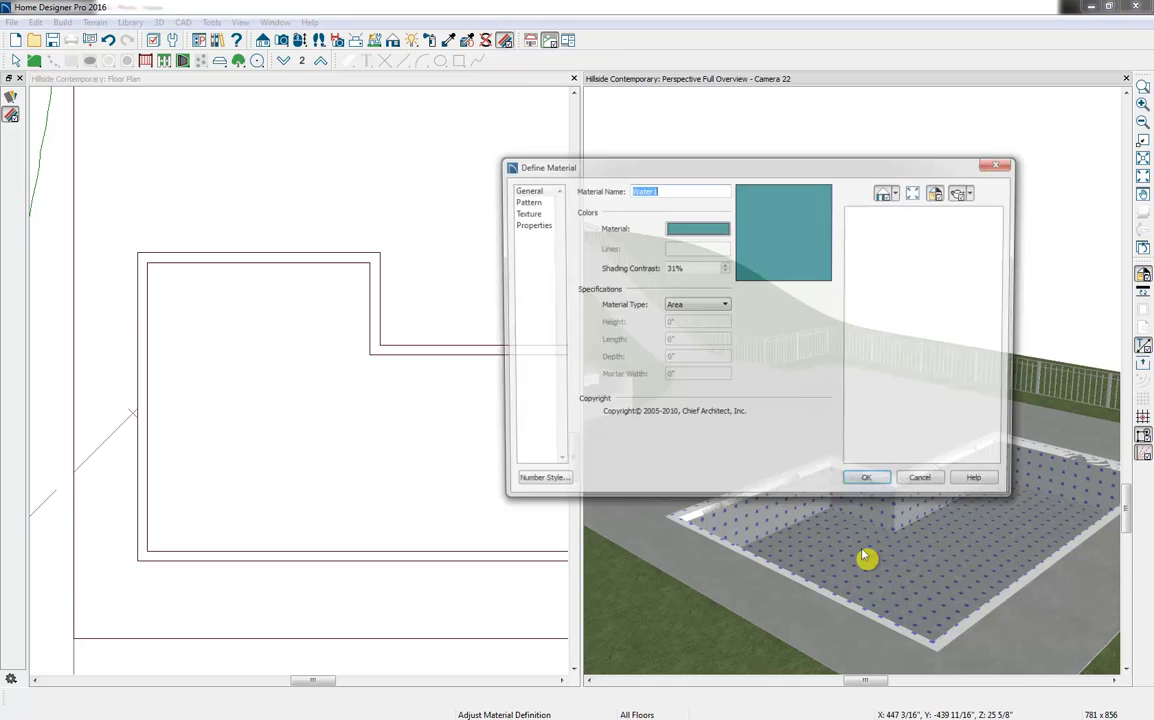
pyautogui.click(535, 226)
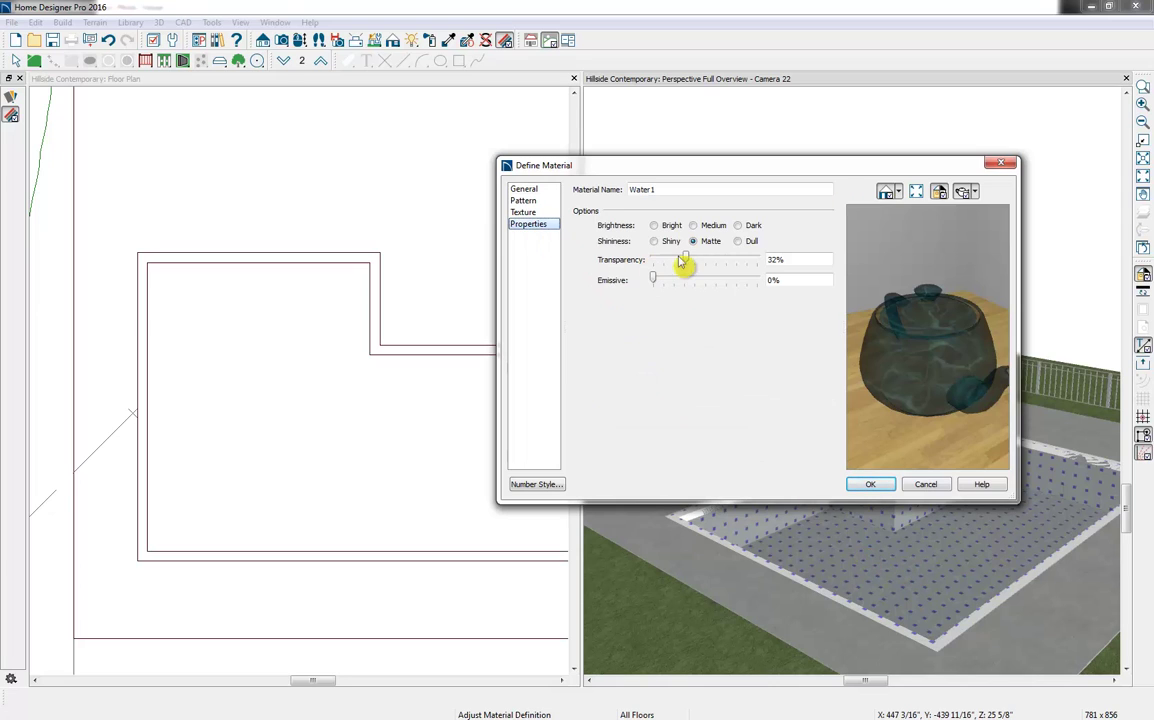
pyautogui.moveTo(686, 262); pyautogui.dragTo(674, 262)
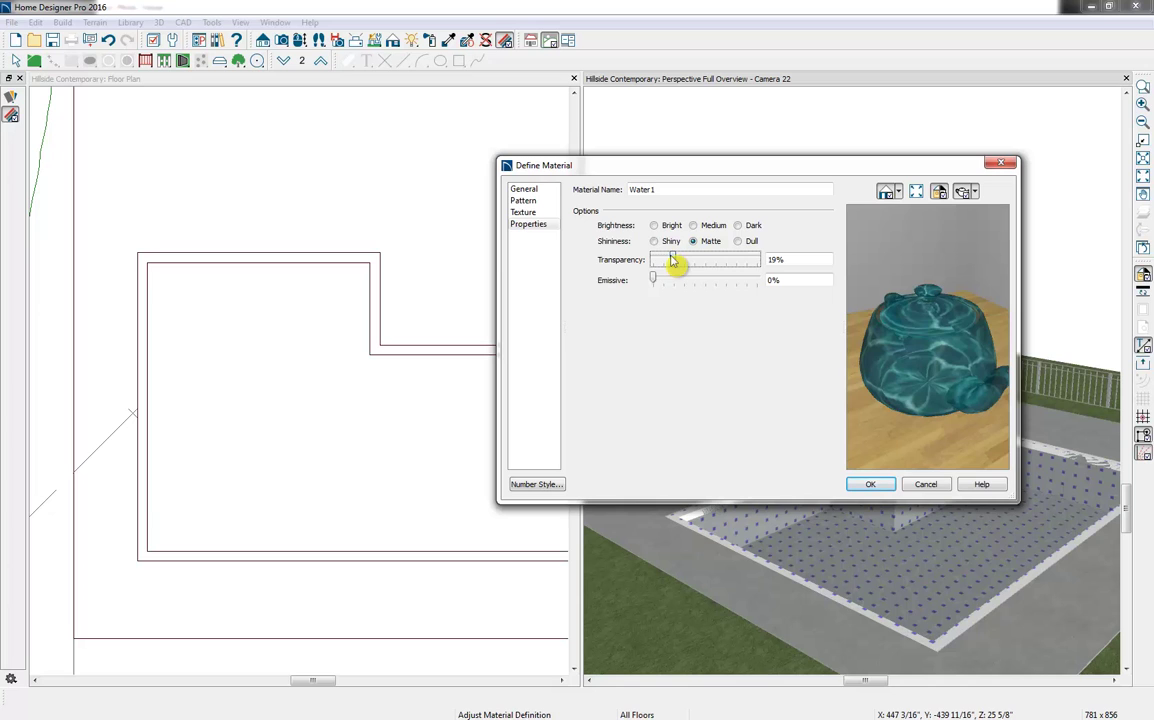
pyautogui.click(872, 486)
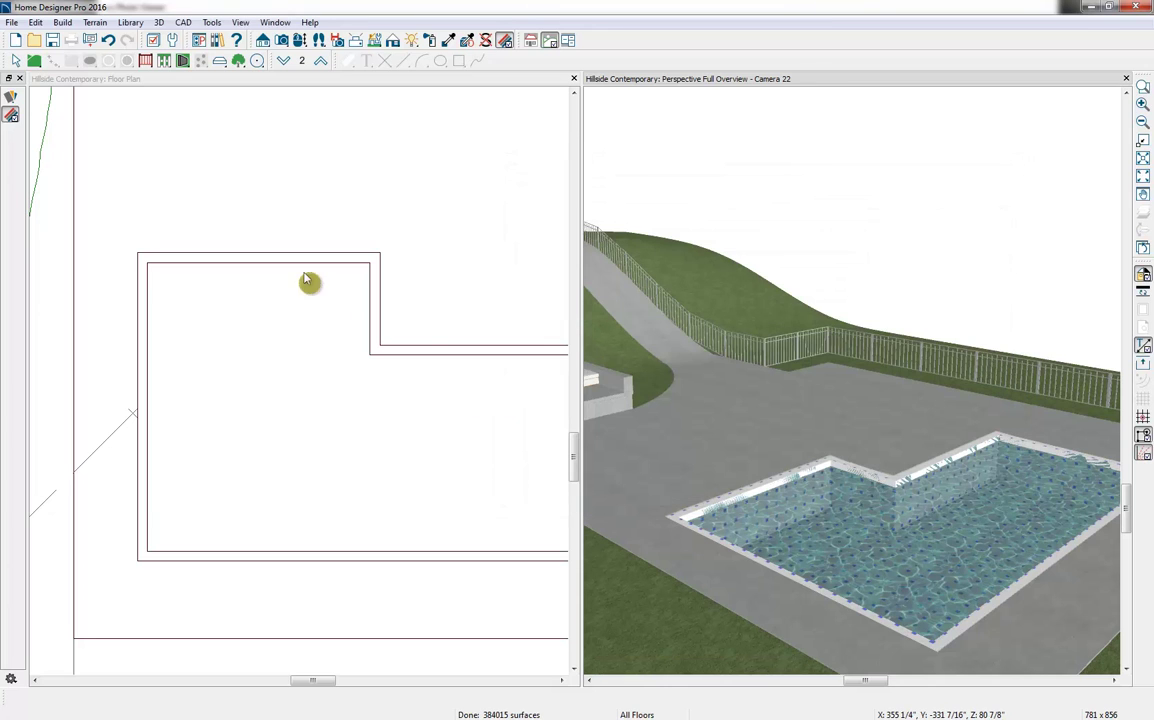
# Extend the water feature's edges slightly outward, and place a rectangular slab about 6'-2 11/16" deep filling the pool's short leg.
pyautogui.click(377, 495)
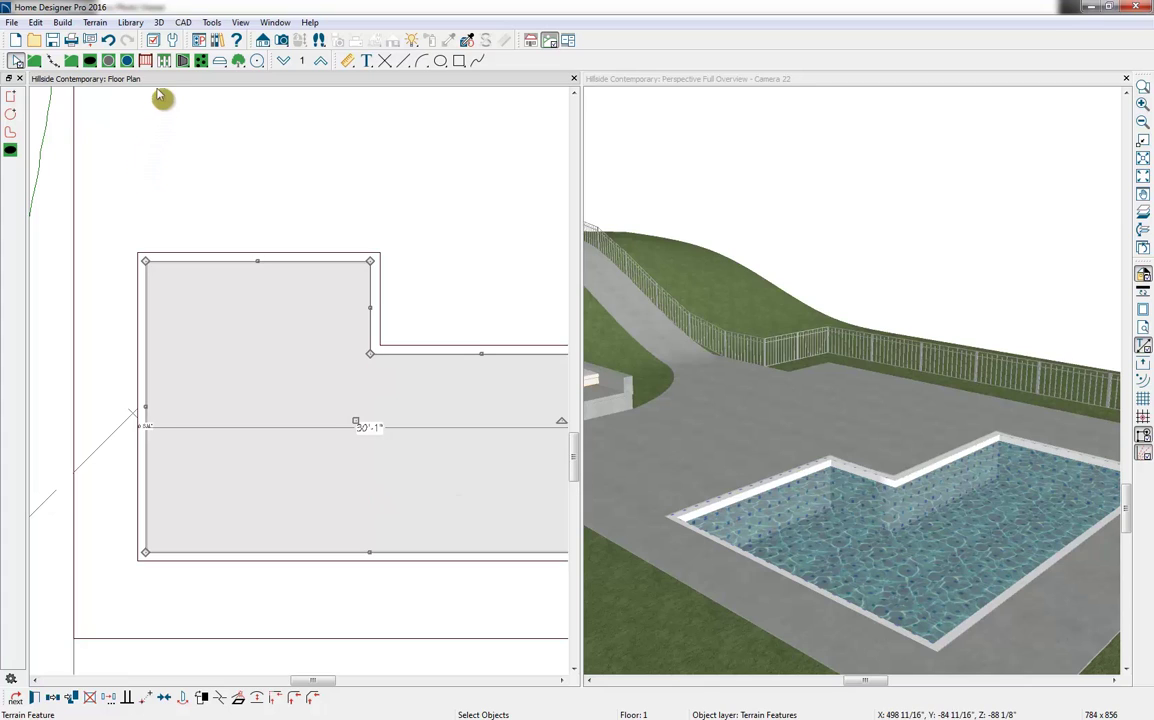
pyautogui.click(220, 61)
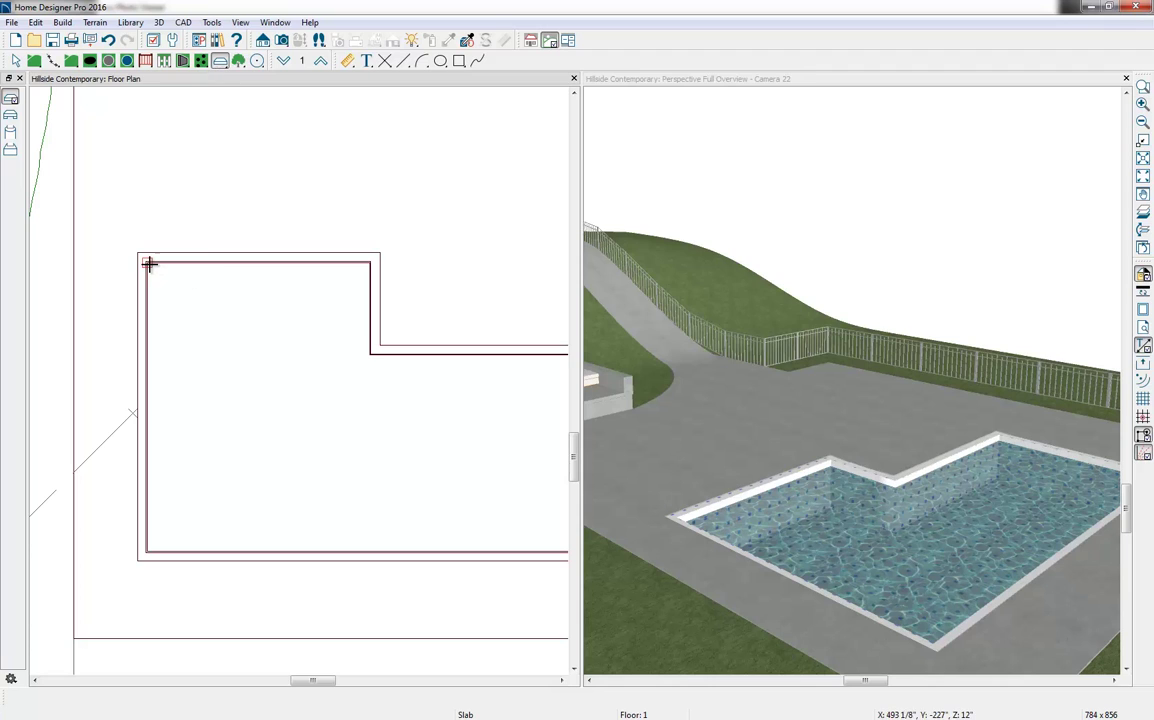
pyautogui.moveTo(148, 265); pyautogui.dragTo(369, 355)
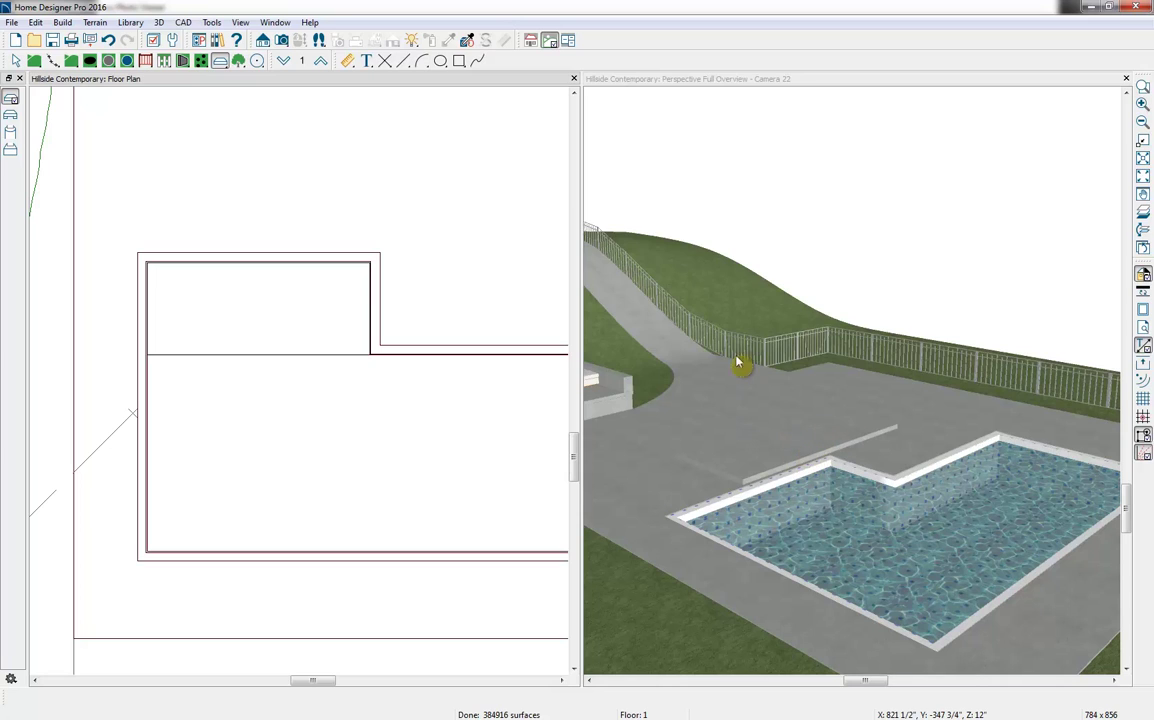
# Sample the FourSquare 6 Tile material from the pool in the 3D view and apply it to the new slab.
pyautogui.click(648, 79)
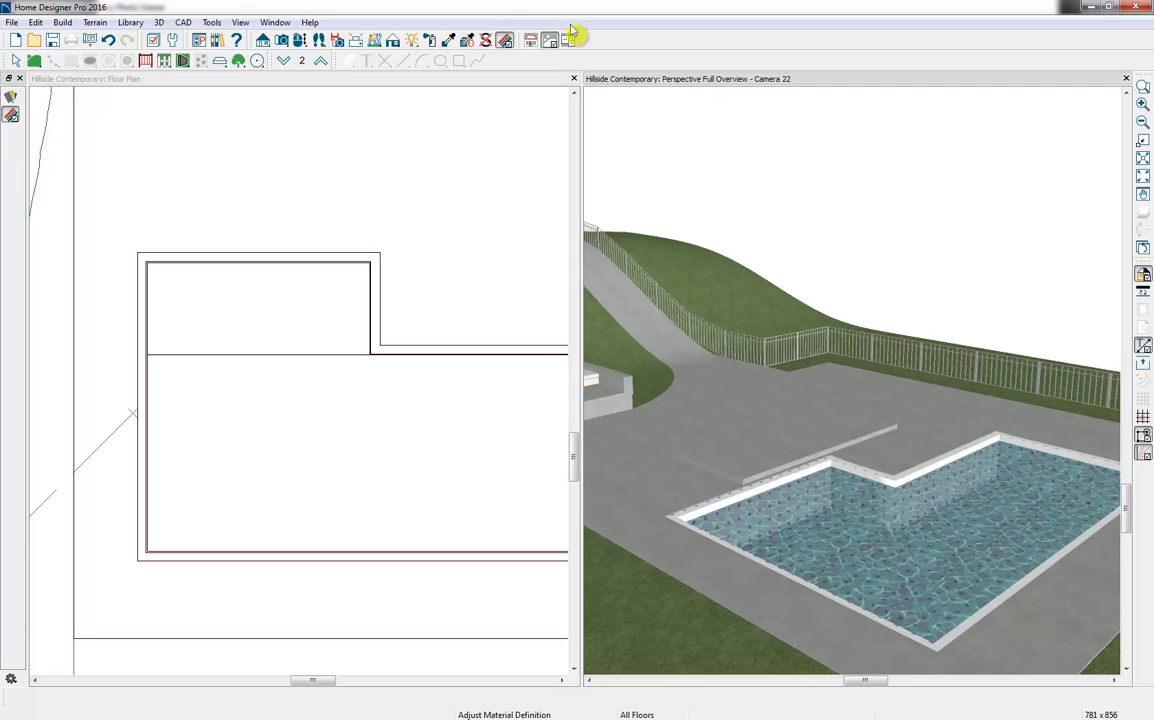
pyautogui.click(448, 41)
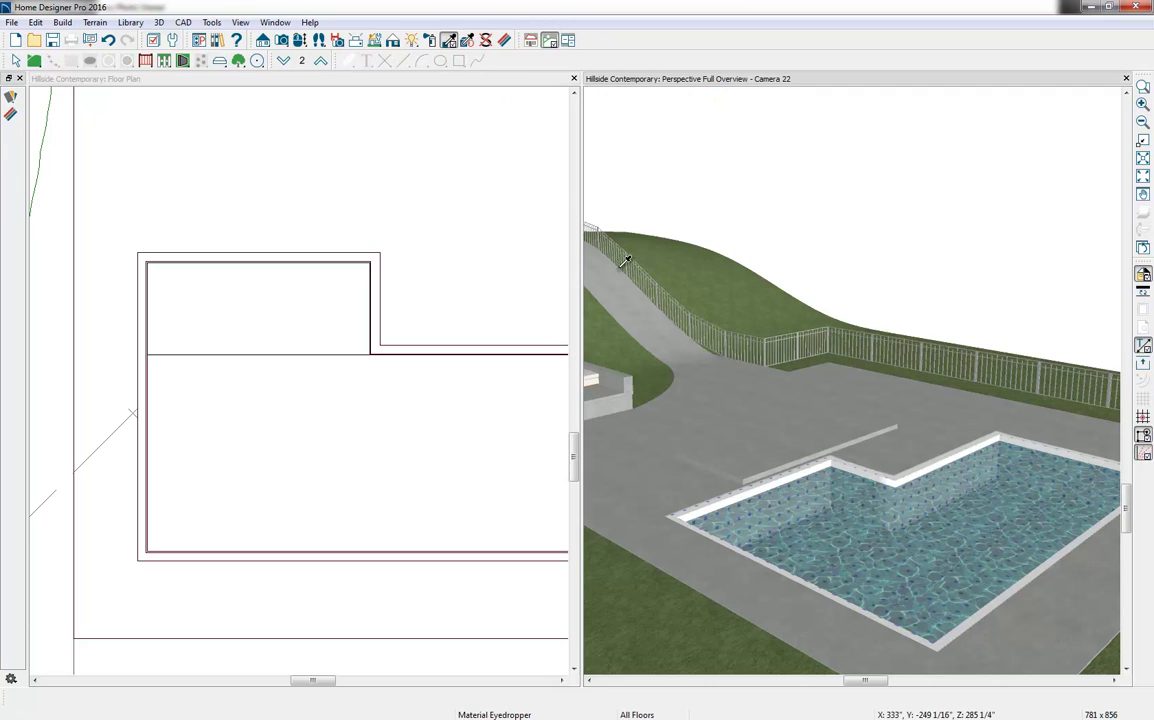
pyautogui.click(697, 503)
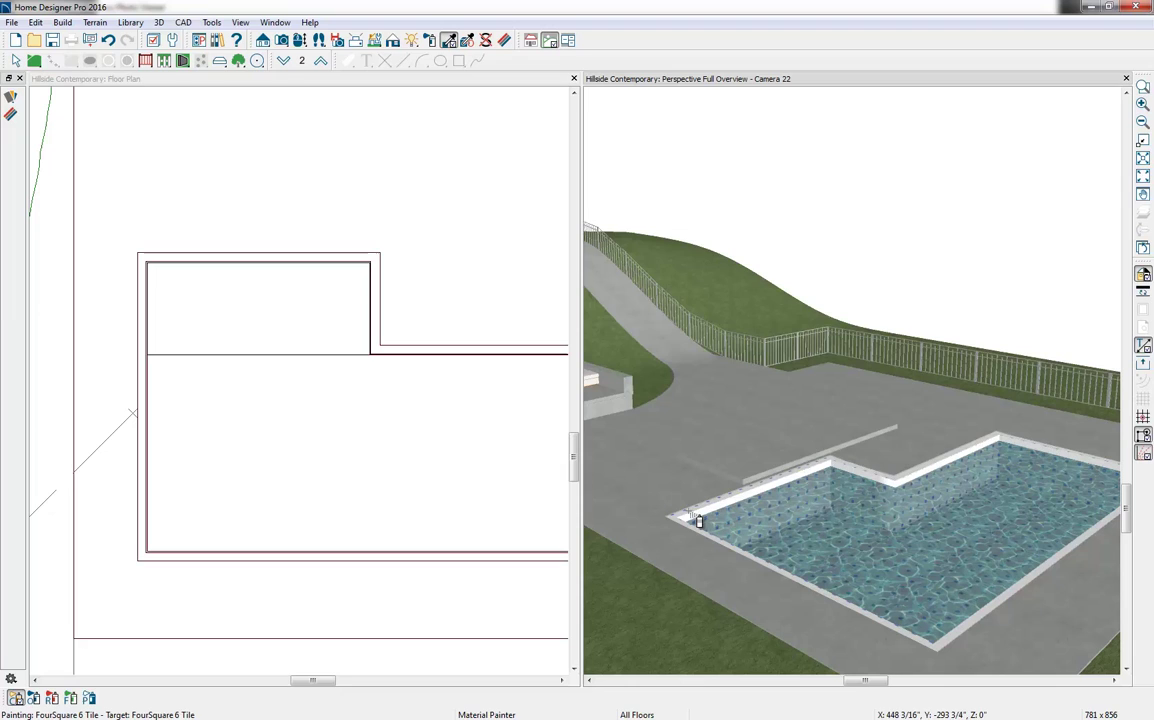
pyautogui.click(773, 473)
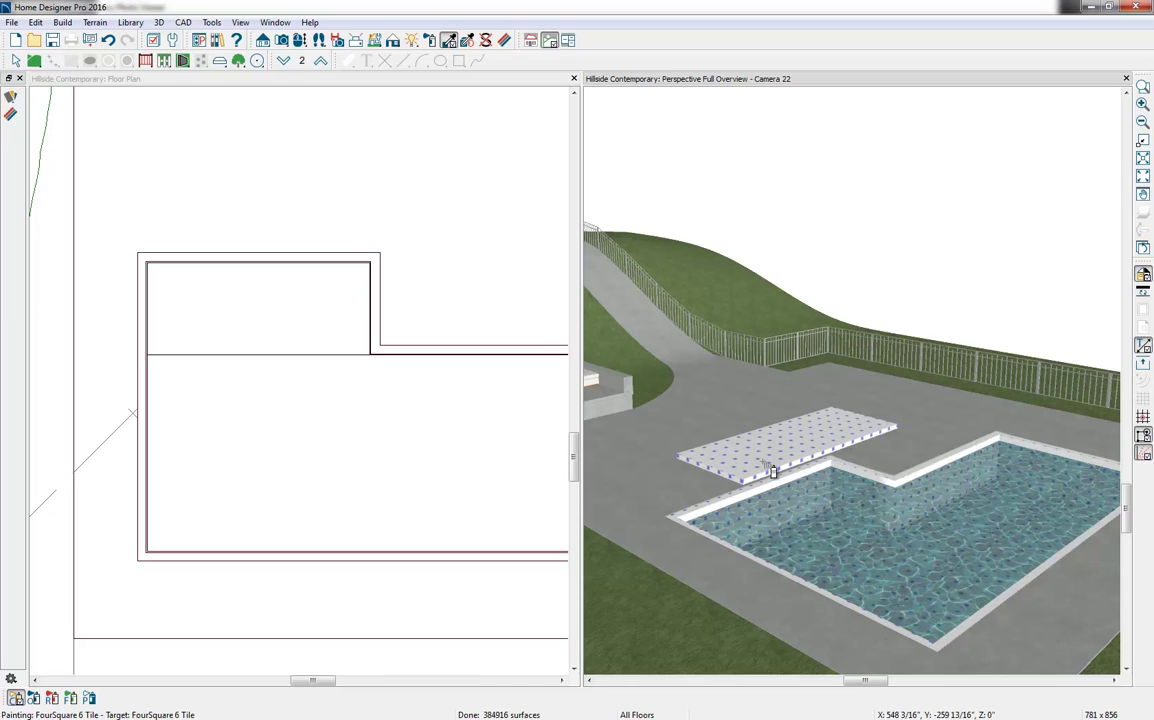
# Set the slab's thickness to 12" and its elevation at top to -86", and deselect it.
pyautogui.rightClick(768, 468)
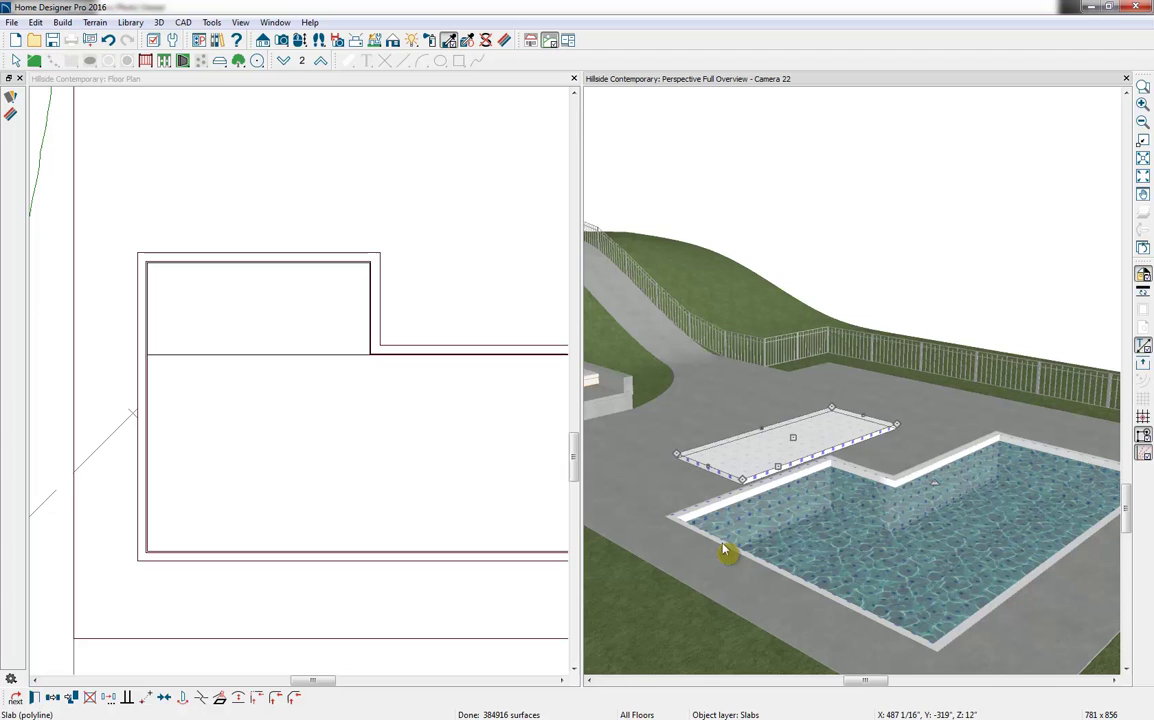
pyautogui.click(35, 698)
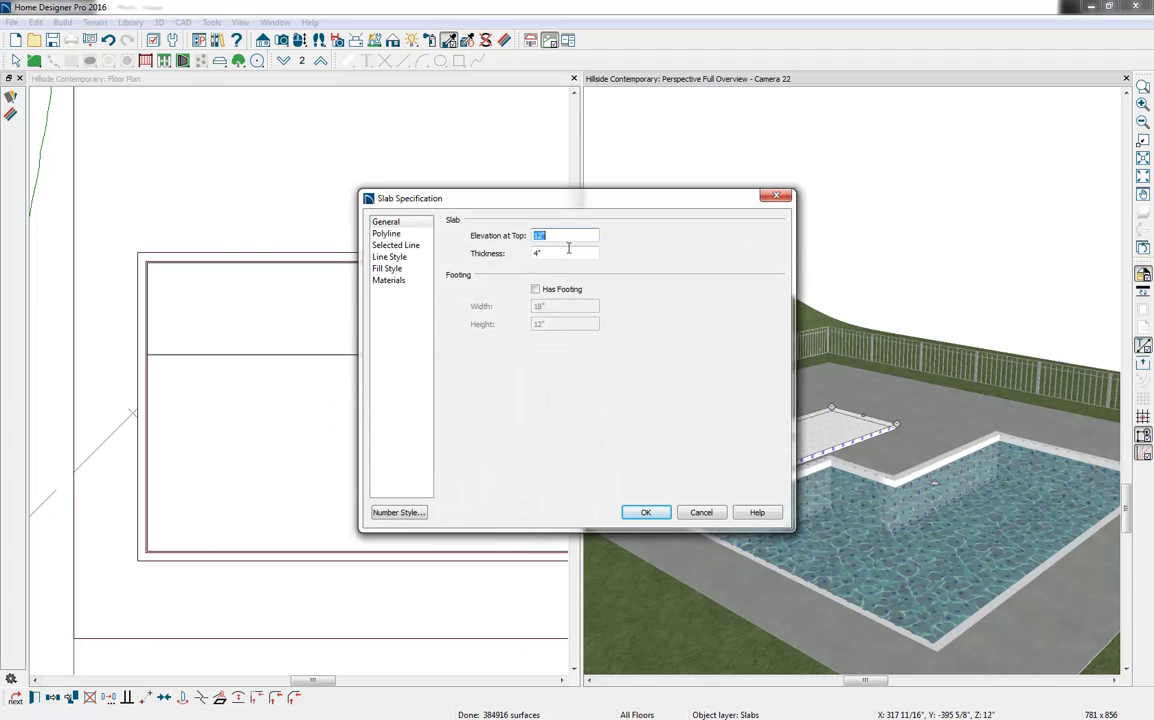
pyautogui.press('Tab')
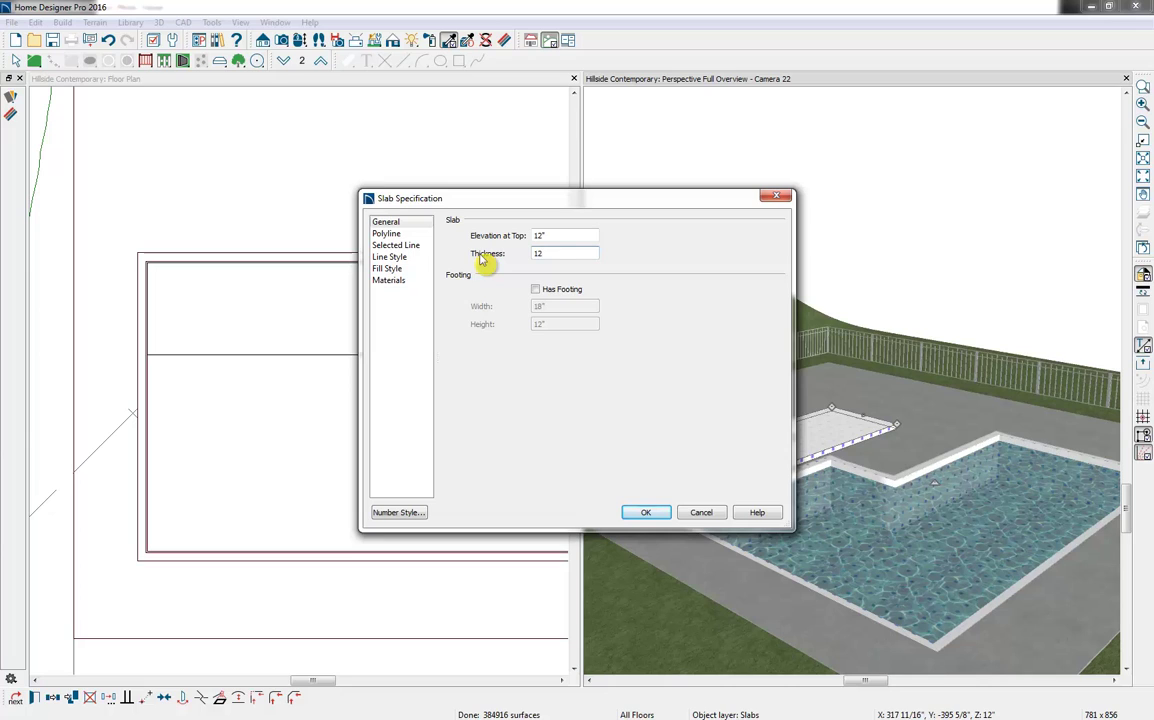
pyautogui.hotkey('shift', 'Tab')
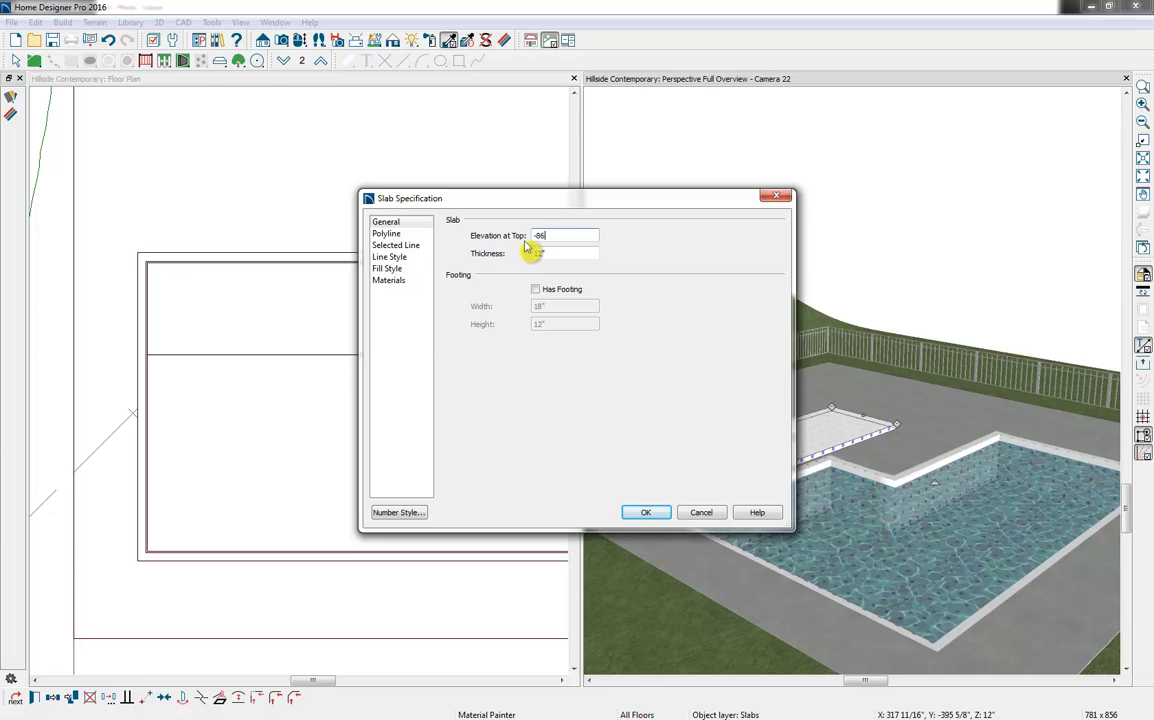
pyautogui.click(648, 513)
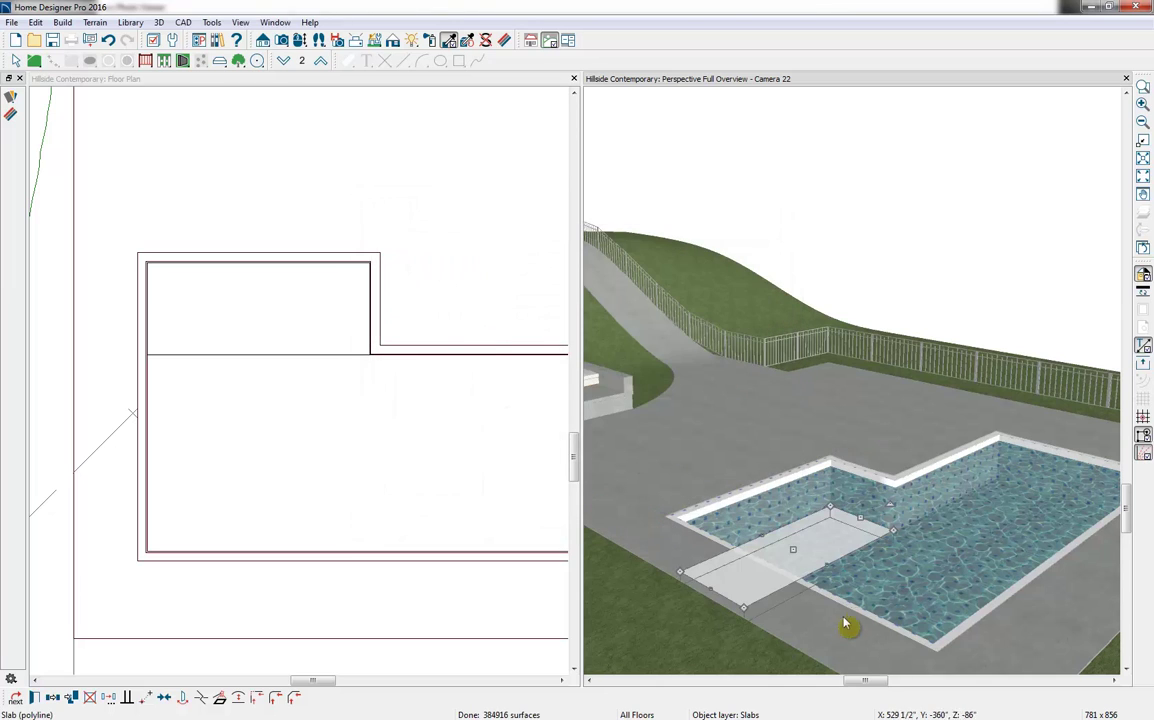
pyautogui.press('Escape')
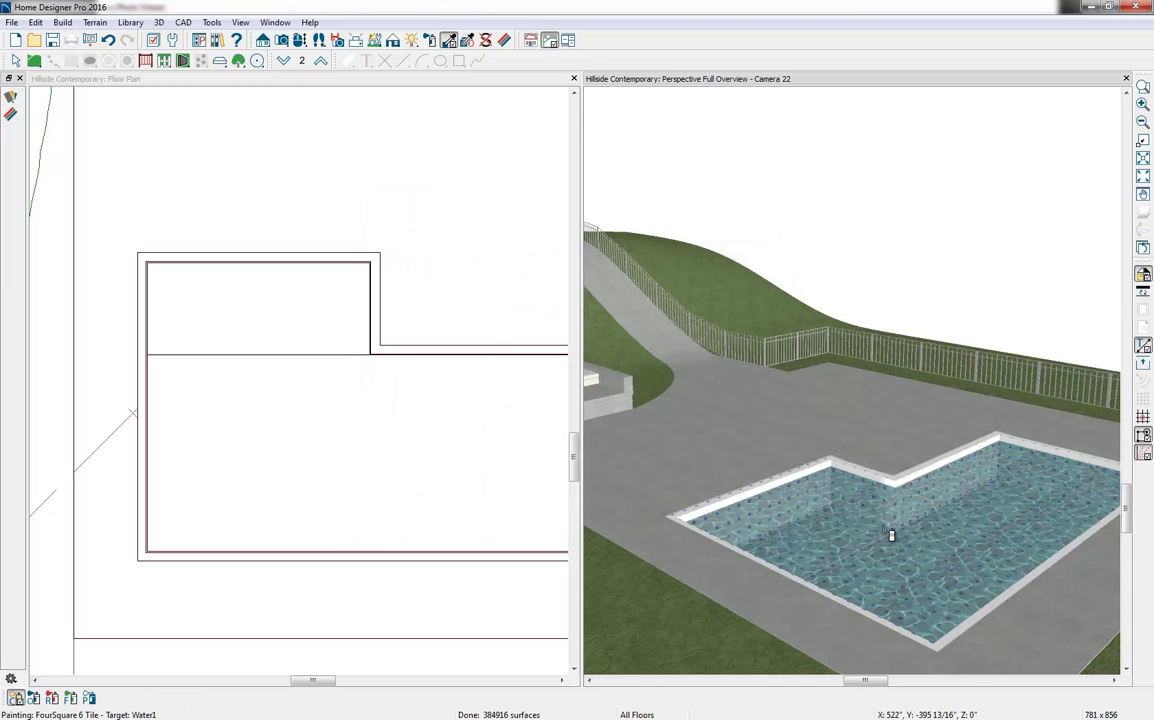
# Create a cross section/elevation view in the floor plan, looking from inside the pool toward the slab in its short leg.
pyautogui.click(322, 88)
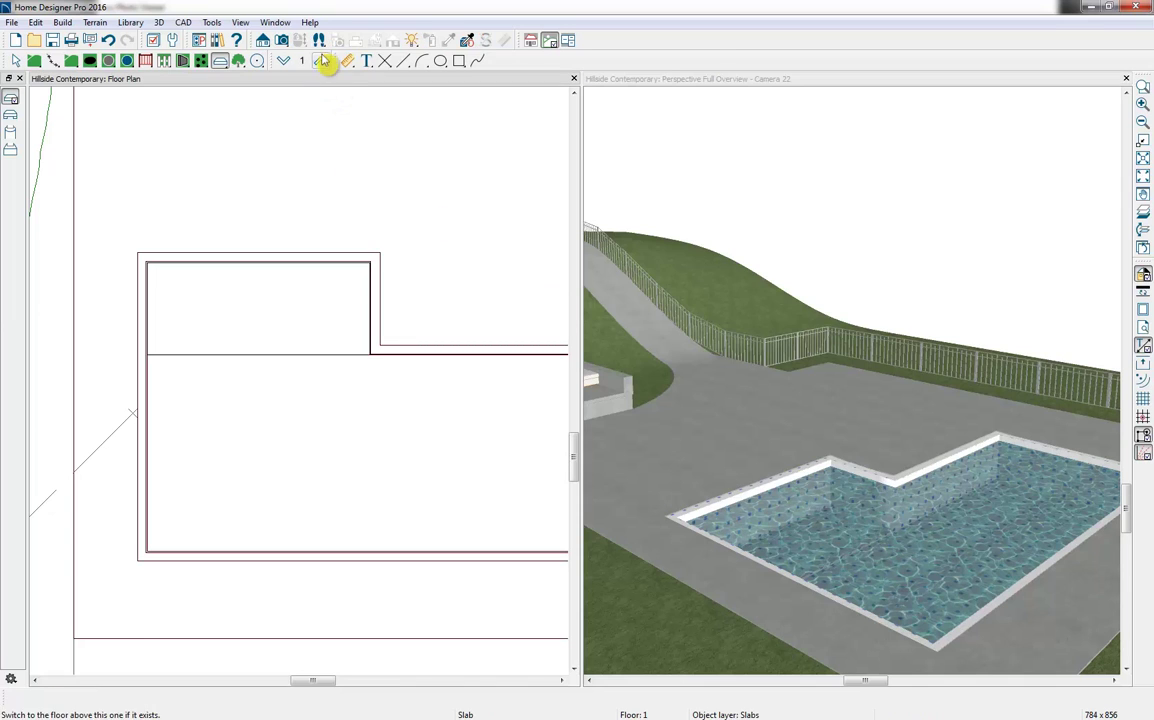
pyautogui.click(264, 41)
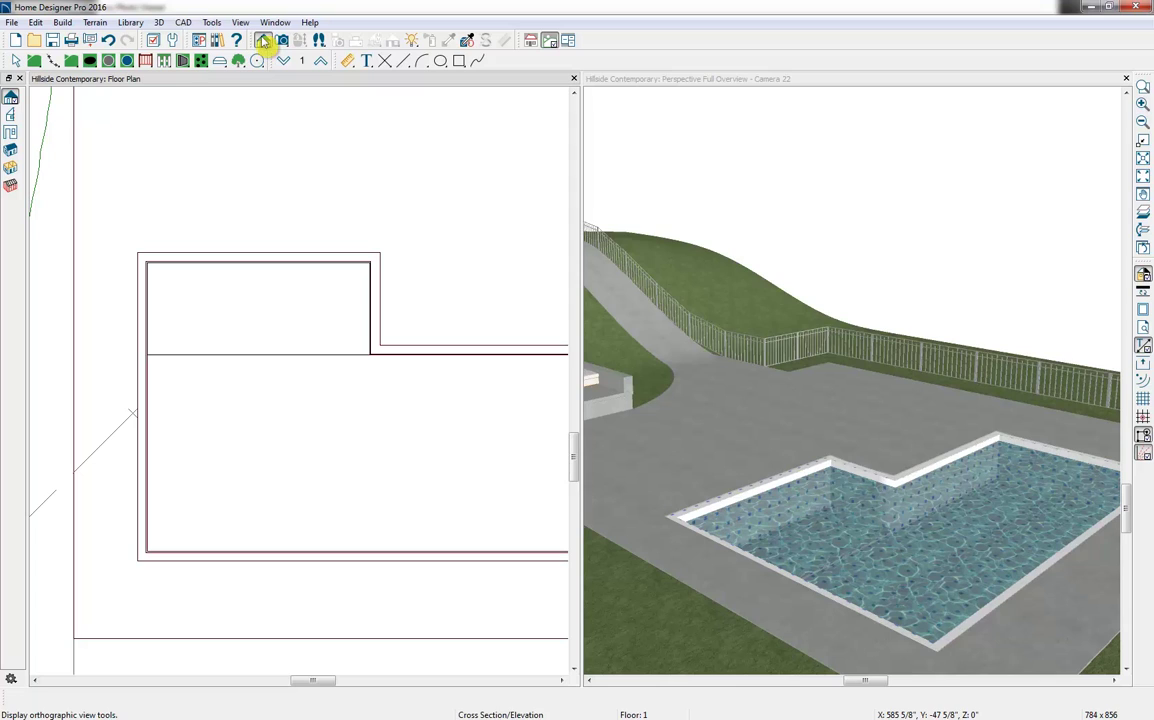
pyautogui.click(10, 97)
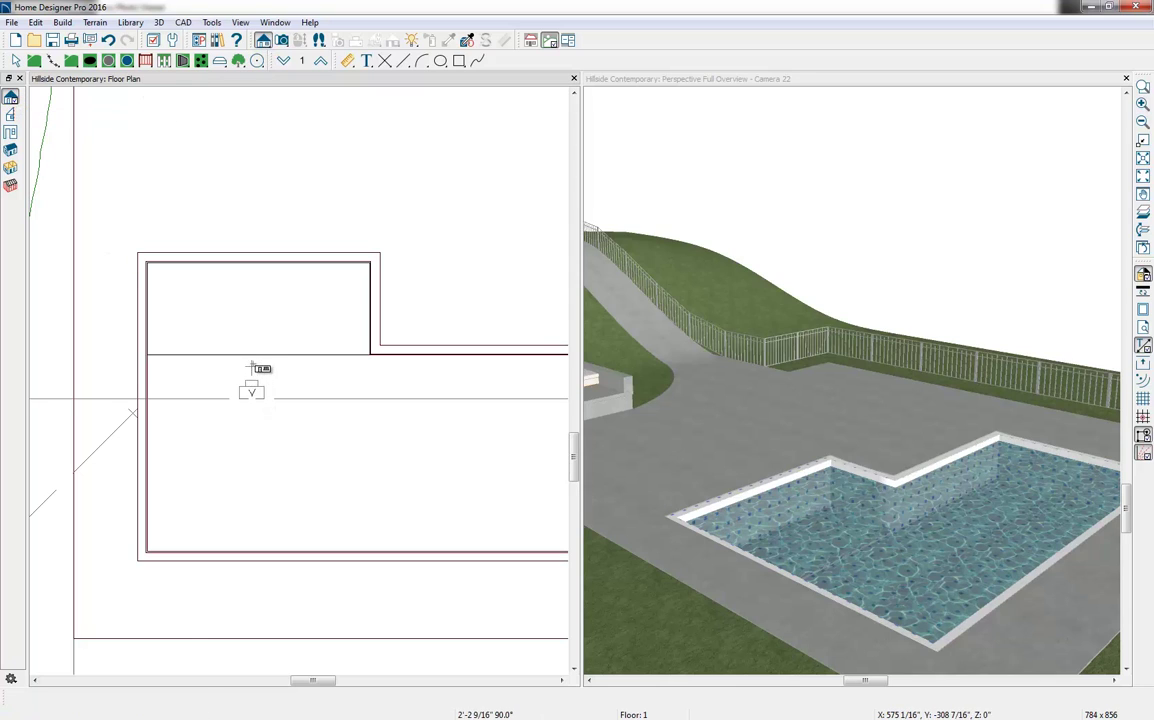
pyautogui.moveTo(252, 368); pyautogui.dragTo(251, 343)
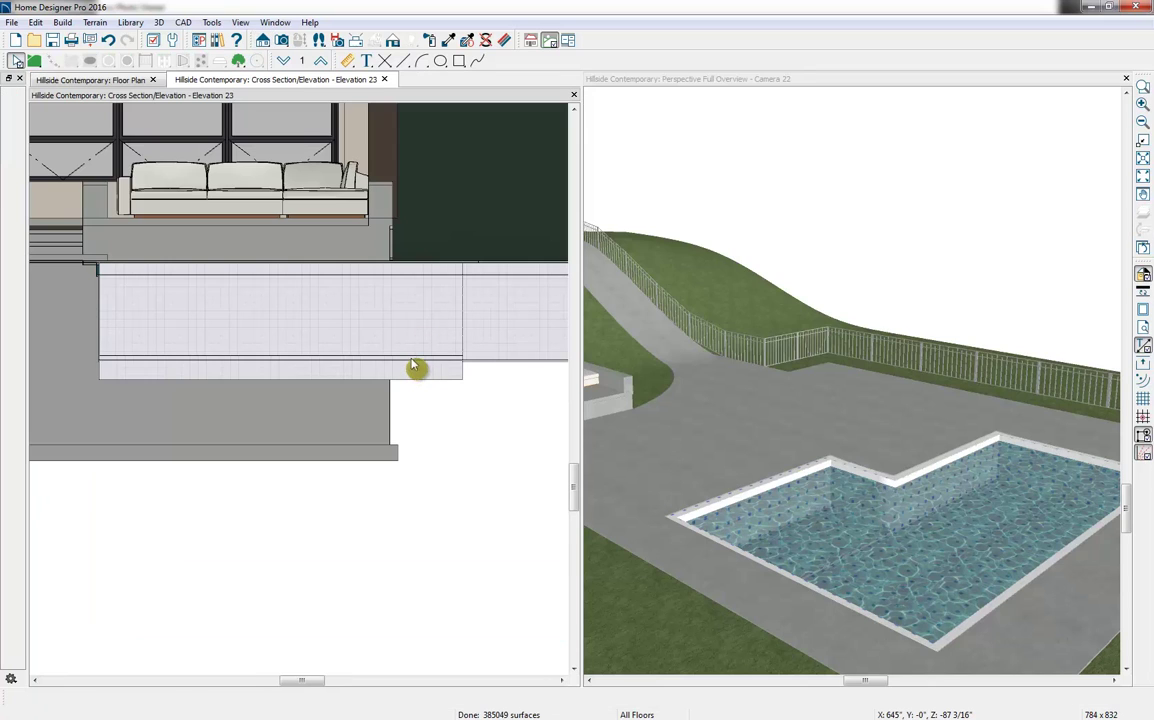
# Raise the slab so it rests on the pool floor and stack a copy directly on top of it.
pyautogui.click(414, 366)
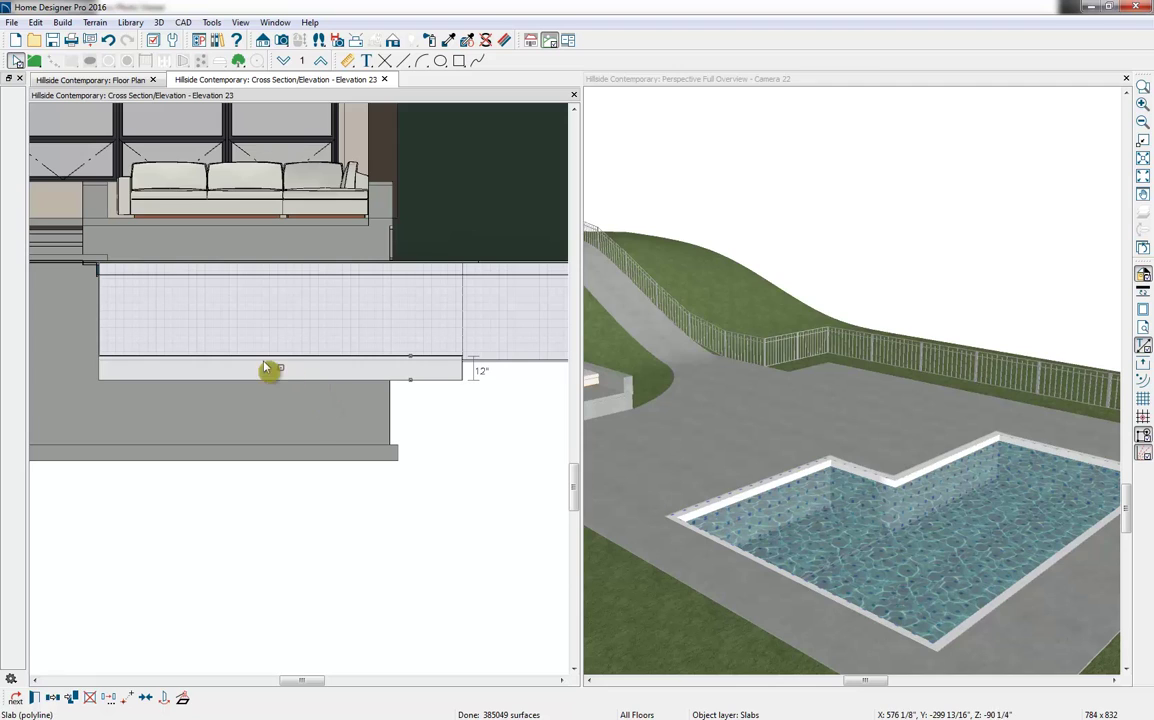
pyautogui.moveTo(280, 365); pyautogui.dragTo(286, 346)
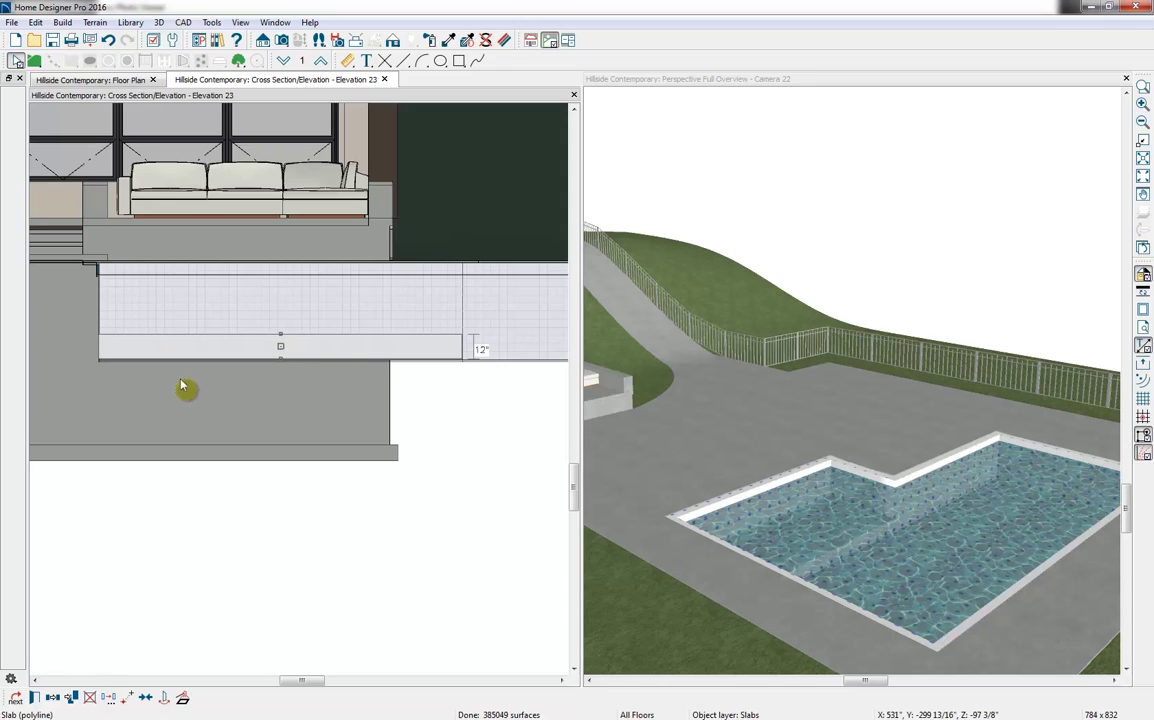
pyautogui.click(72, 698)
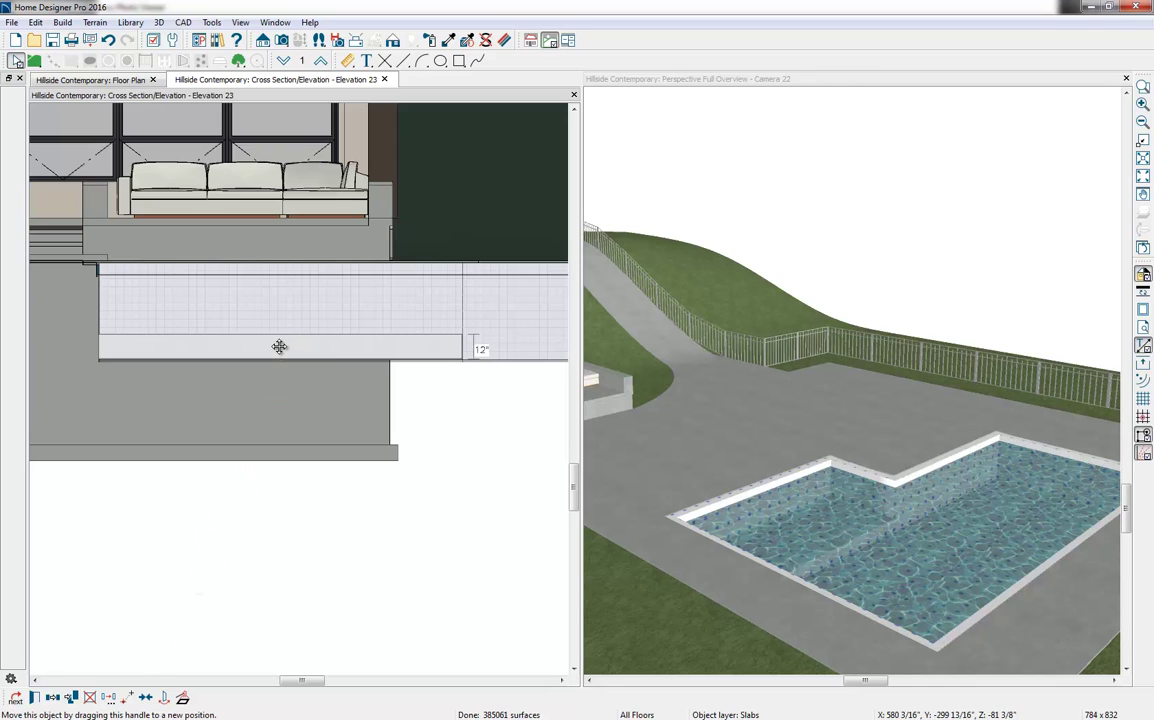
pyautogui.moveTo(279, 343); pyautogui.dragTo(286, 320)
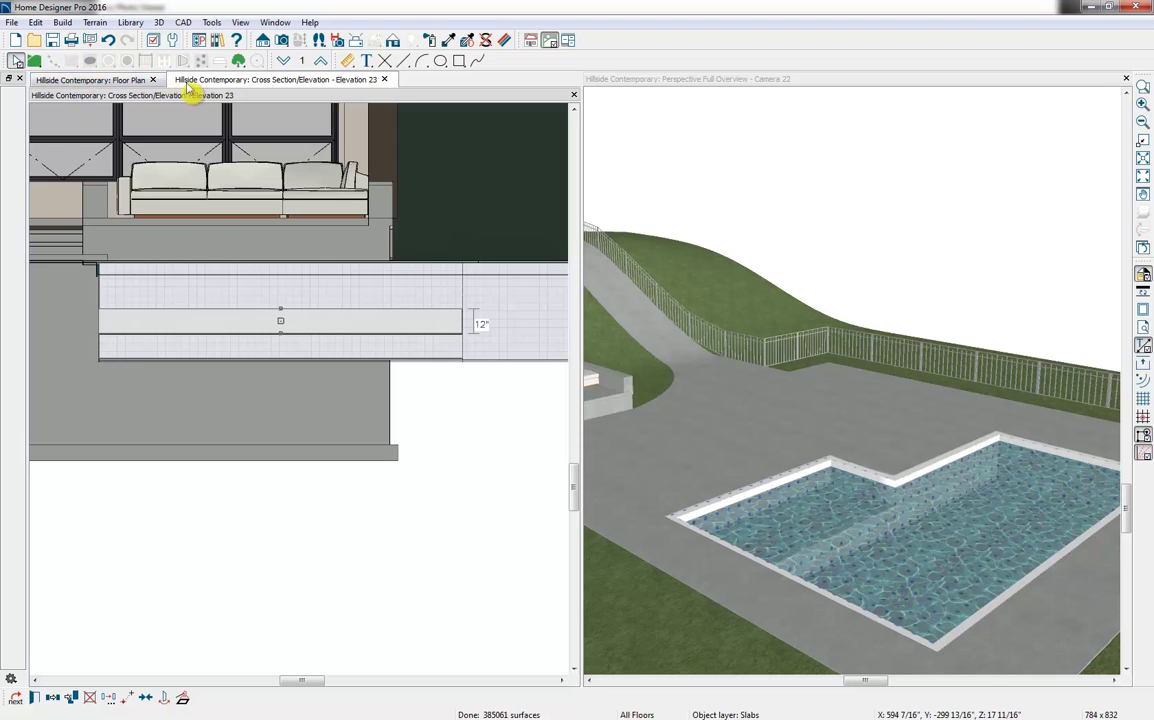
# Dock the elevation view beside the camera view and pull the upper slab's front edge back in plan to about 4'-10 3/8" deep.
pyautogui.moveTo(226, 88); pyautogui.dragTo(903, 245)
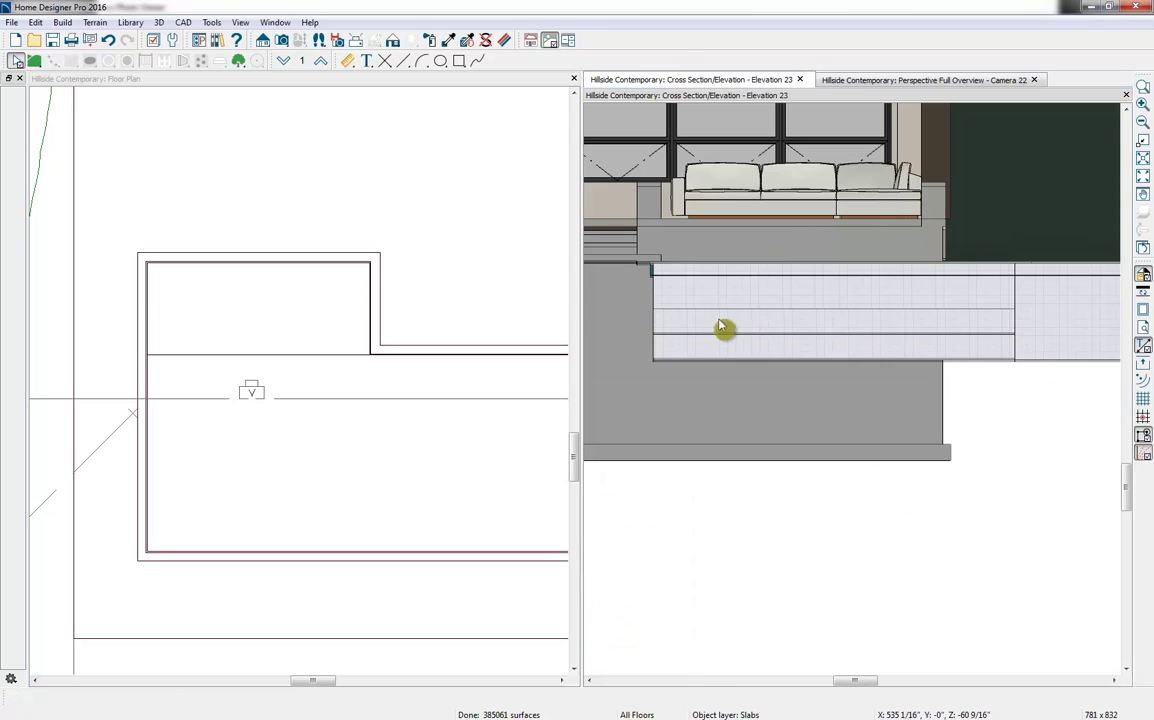
pyautogui.click(257, 324)
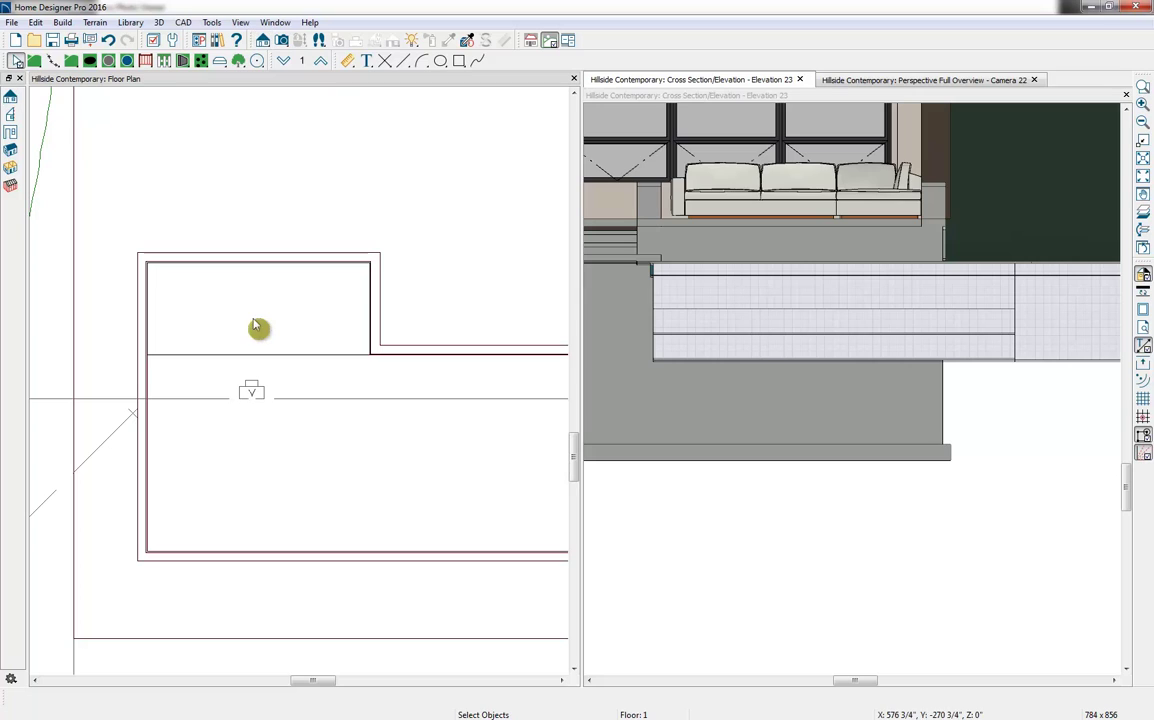
pyautogui.click(258, 326)
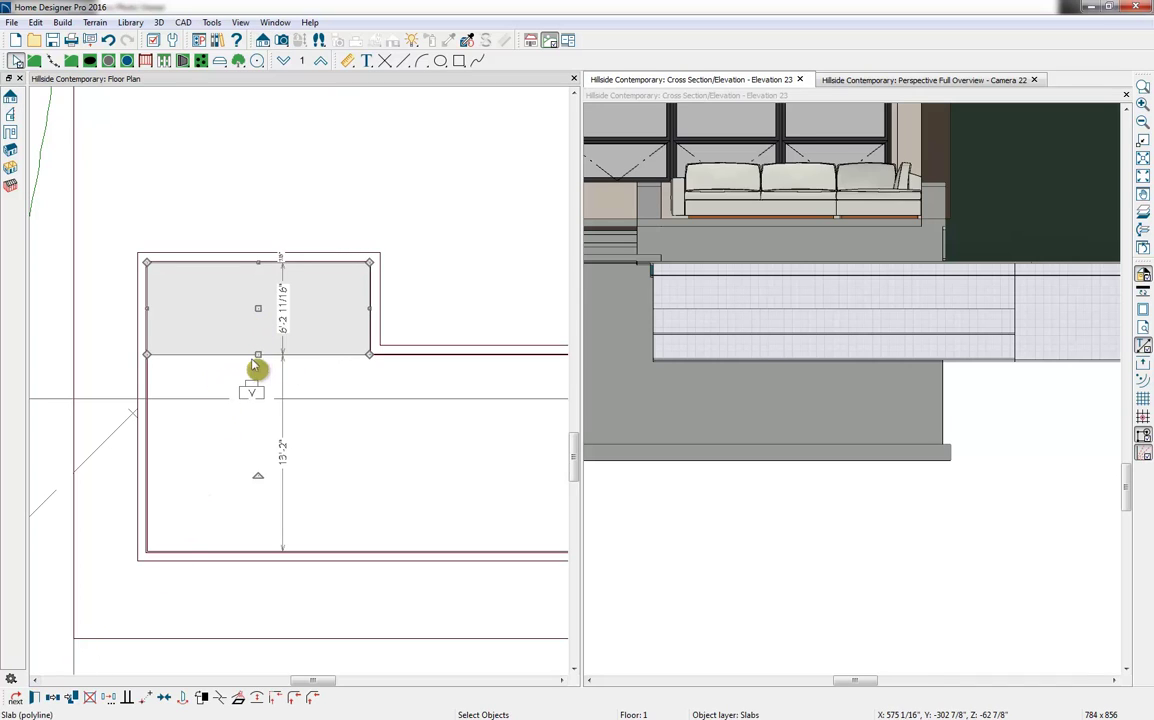
pyautogui.moveTo(258, 354); pyautogui.dragTo(259, 334)
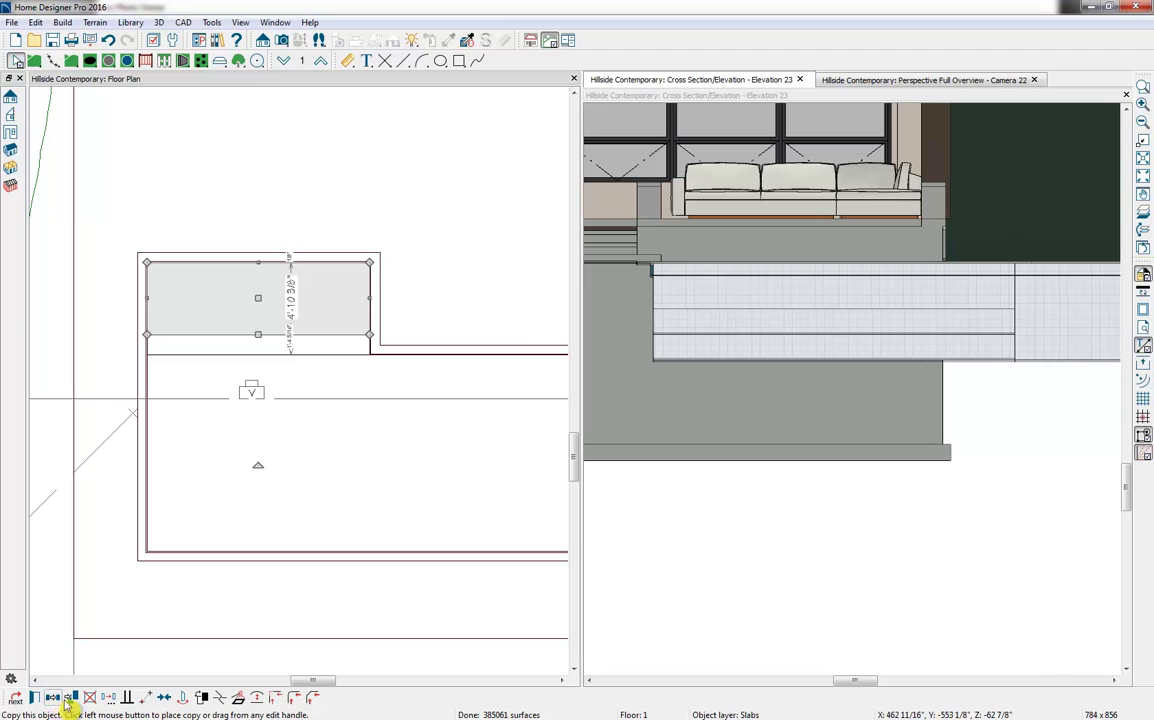
# Stack a copy of the shortened slab on top as a third step and reduce its depth in plan to about 3'-1 7/8".
pyautogui.click(835, 272)
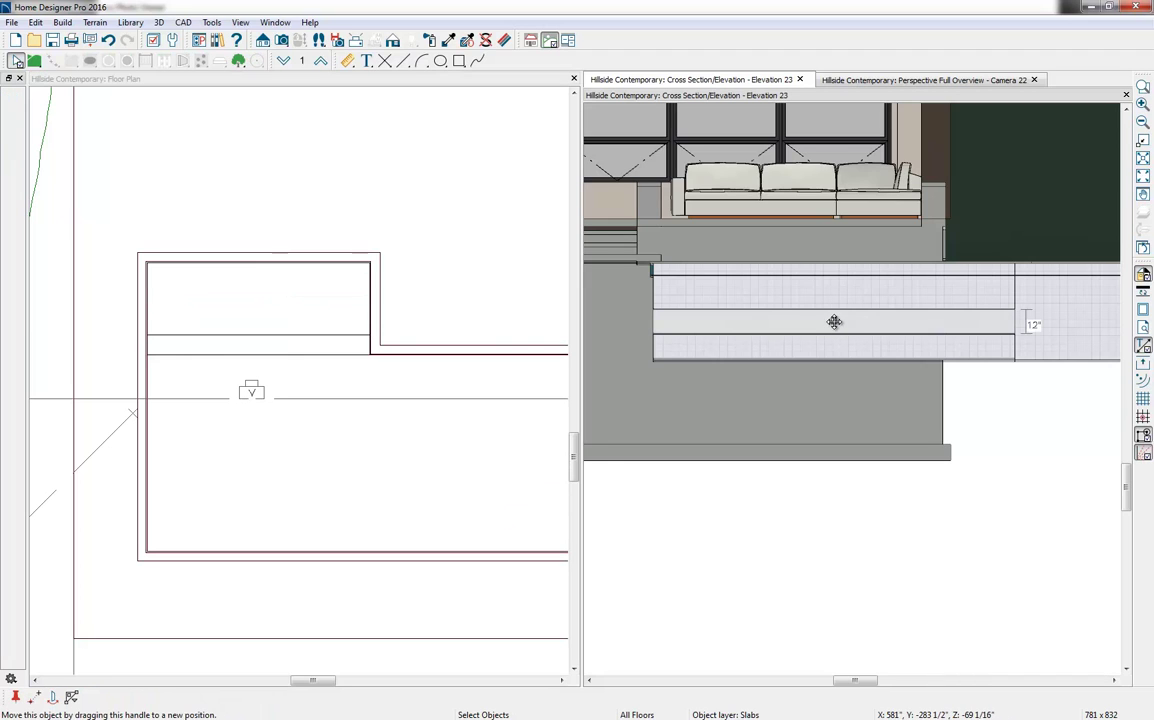
pyautogui.moveTo(834, 321); pyautogui.dragTo(833, 298)
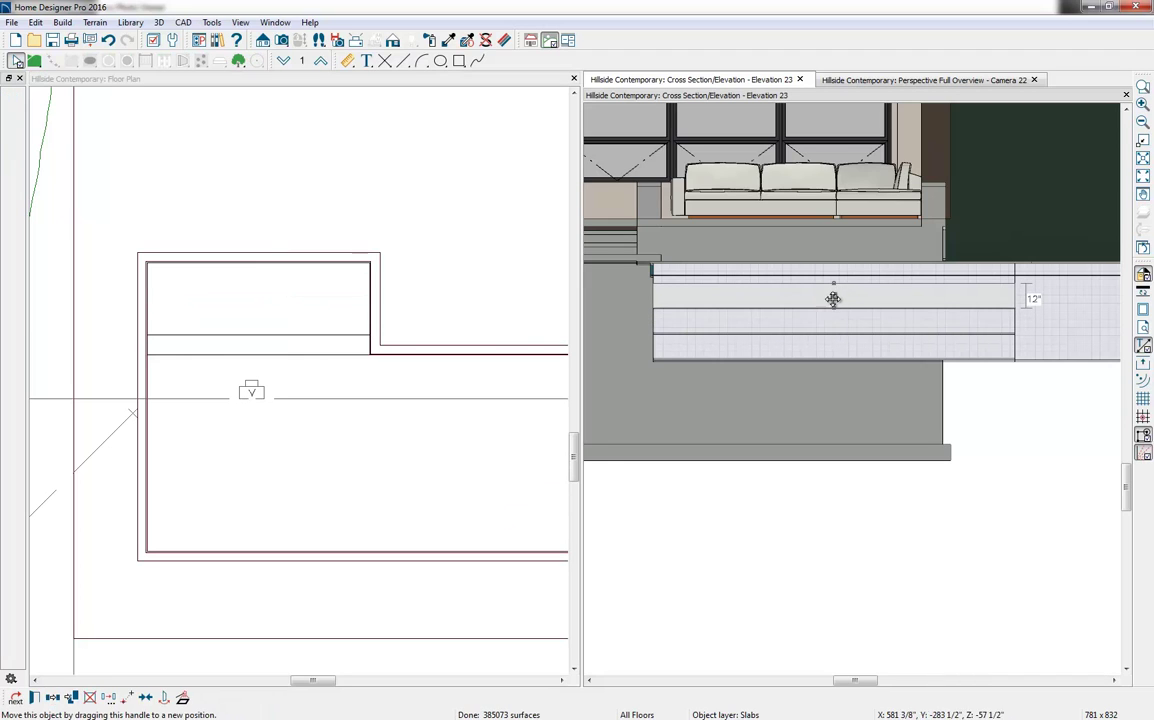
pyautogui.click(299, 322)
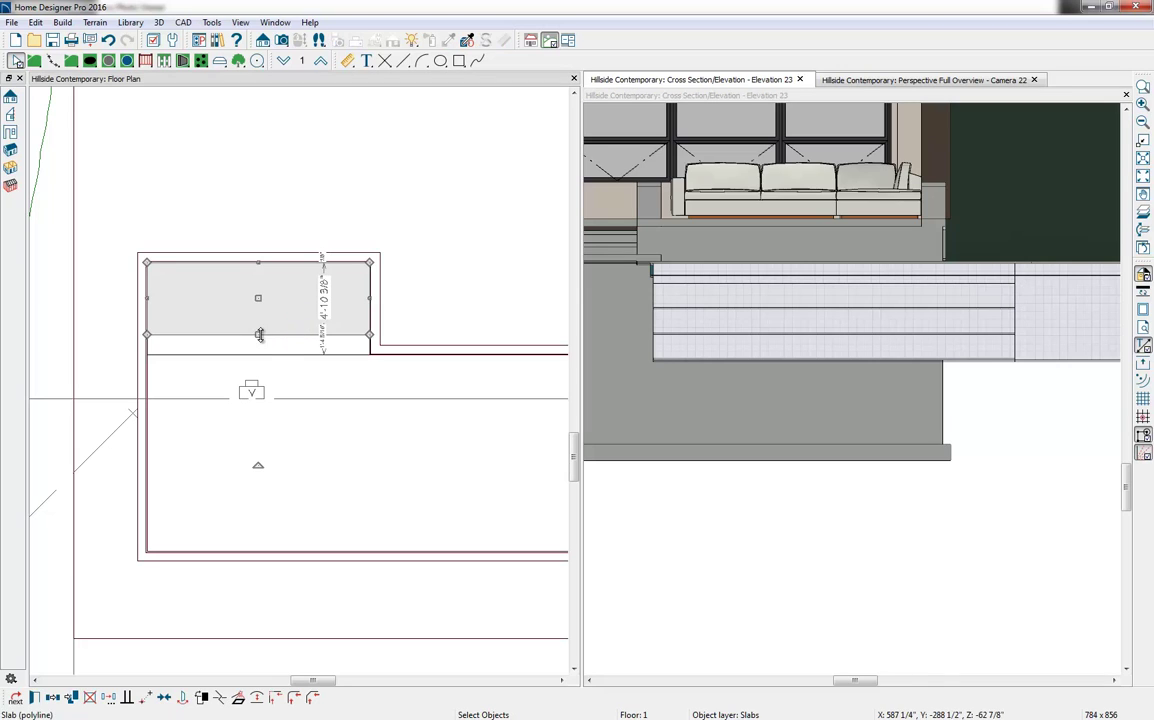
pyautogui.moveTo(259, 335); pyautogui.dragTo(262, 309)
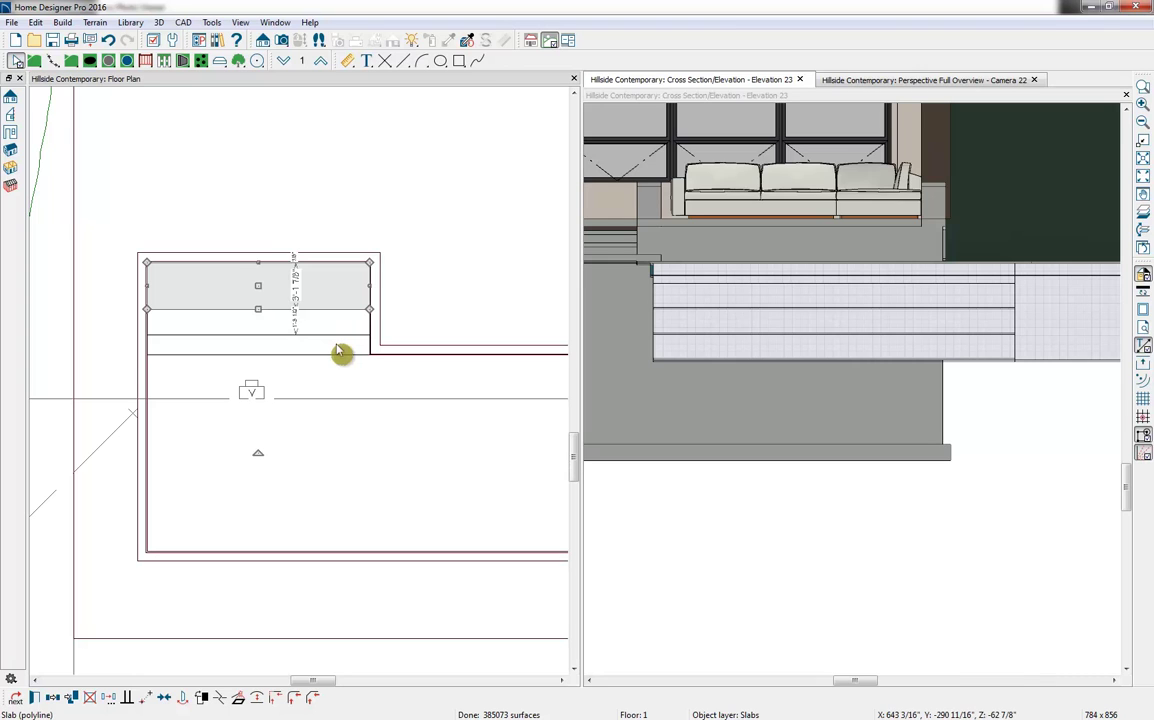
# Close the elevation view and keep the perspective overview of the pool beside the floor plan.
pyautogui.click(895, 84)
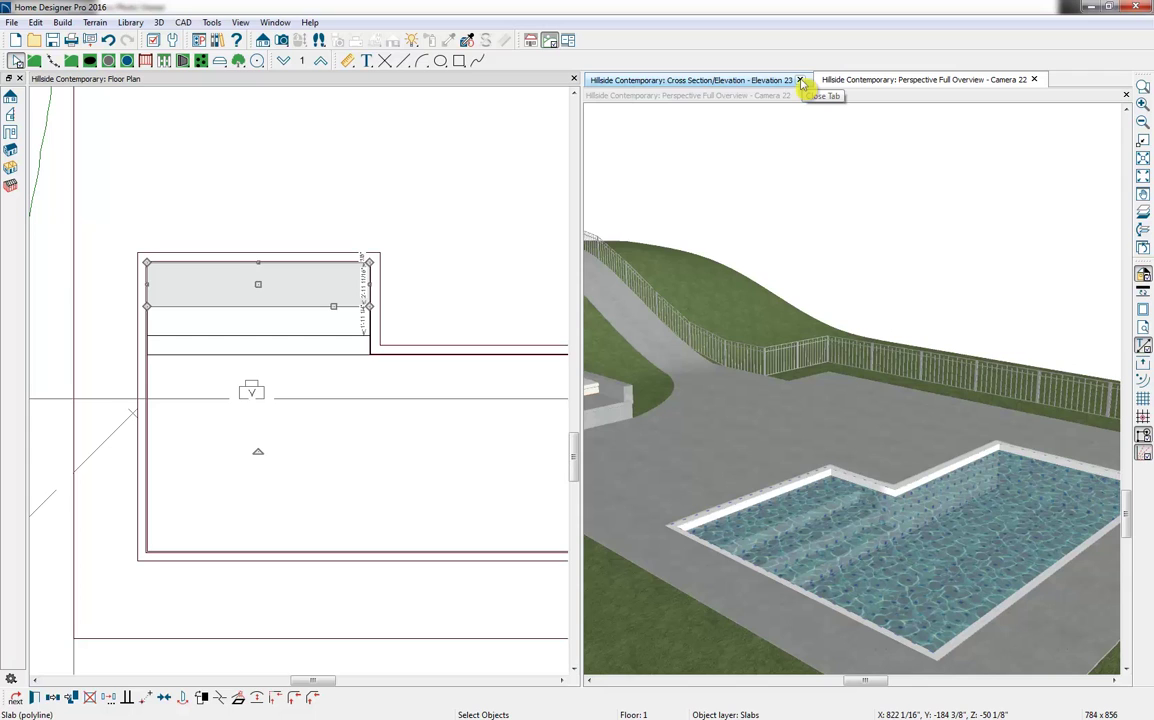
pyautogui.click(801, 80)
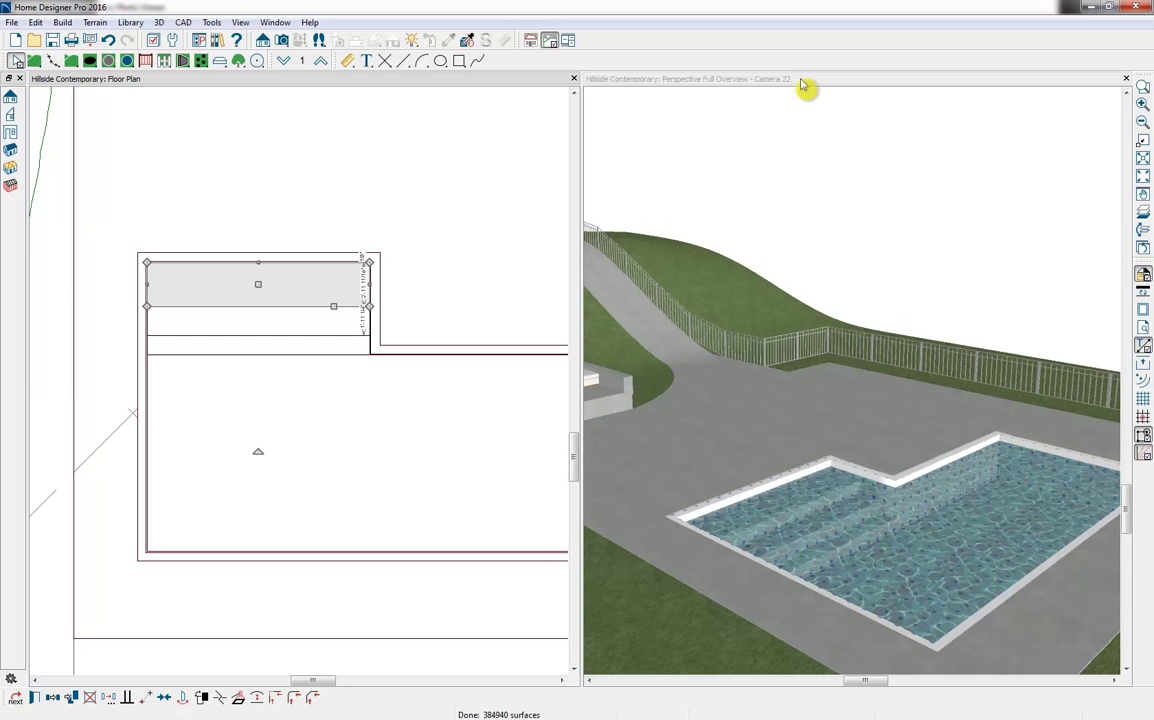
pyautogui.moveTo(963, 547); pyautogui.dragTo(862, 520, button='middle')
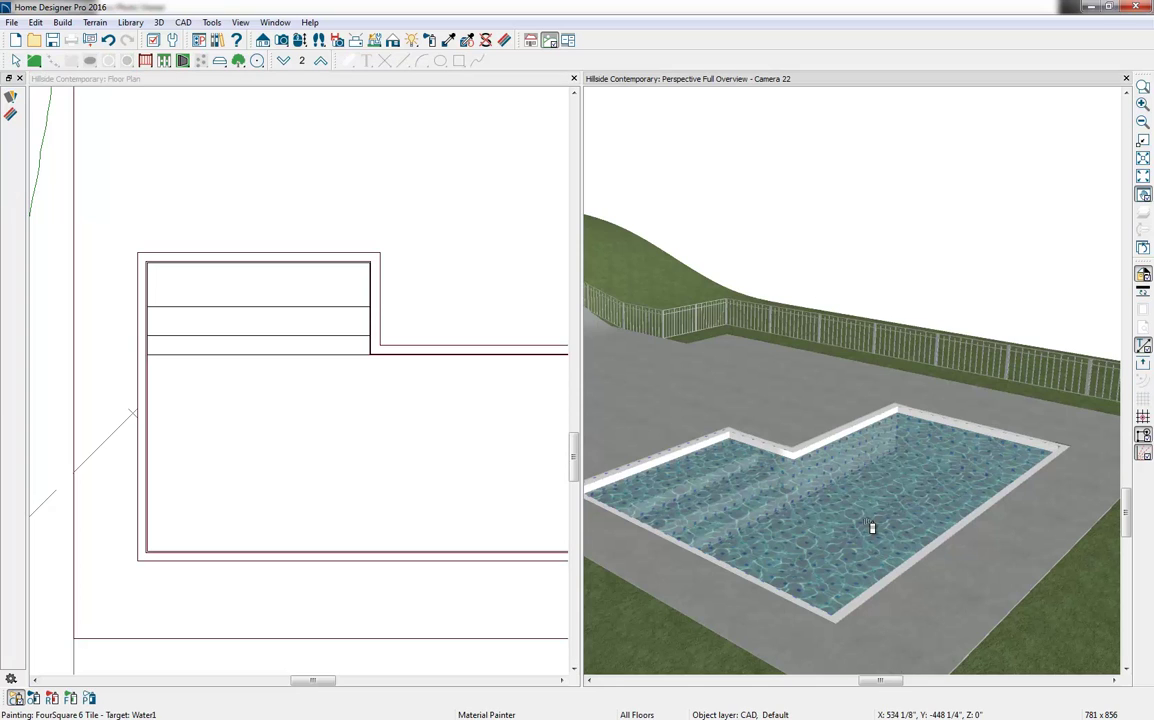
# Select all the pool's parts in the floor plan and combine them into one architectural block.
pyautogui.scroll(-1, 252, 514)
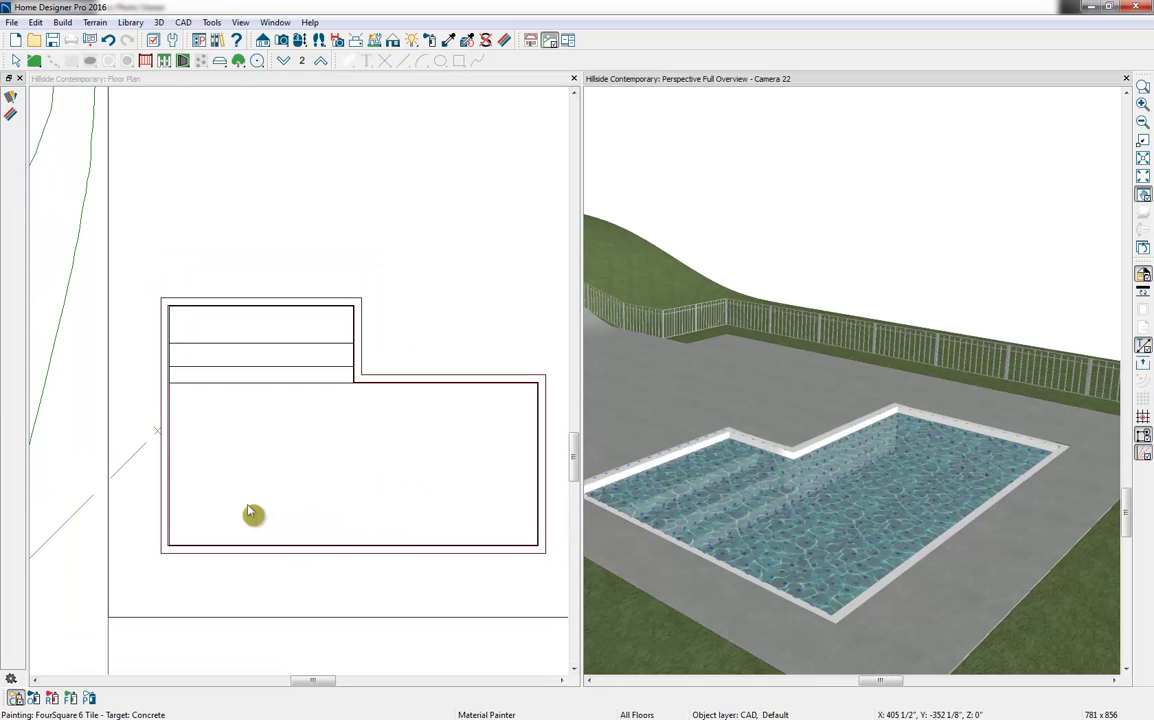
pyautogui.press('space')
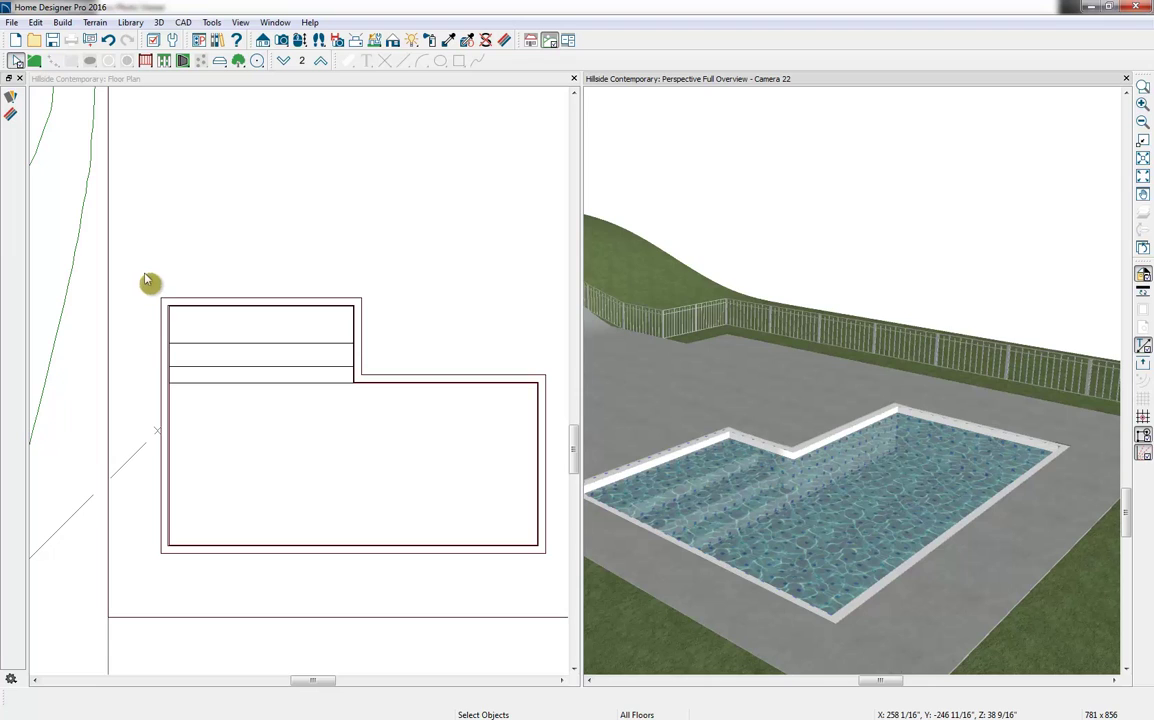
pyautogui.moveTo(144, 273); pyautogui.dragTo(557, 597)
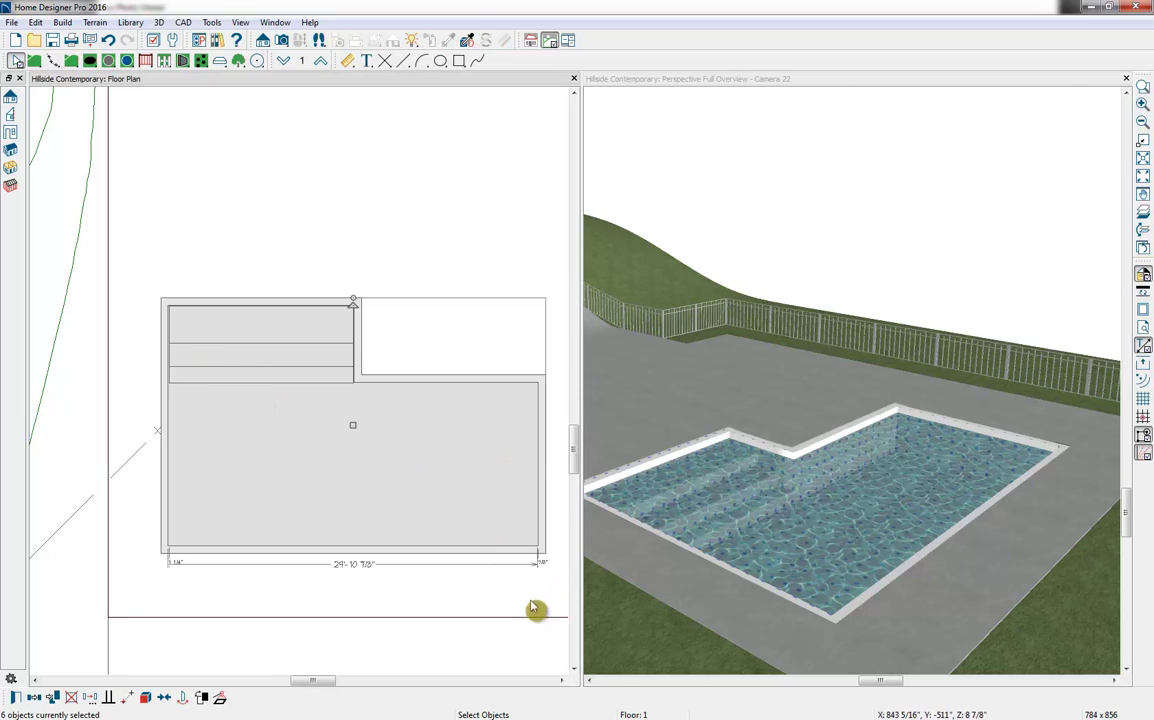
pyautogui.click(146, 699)
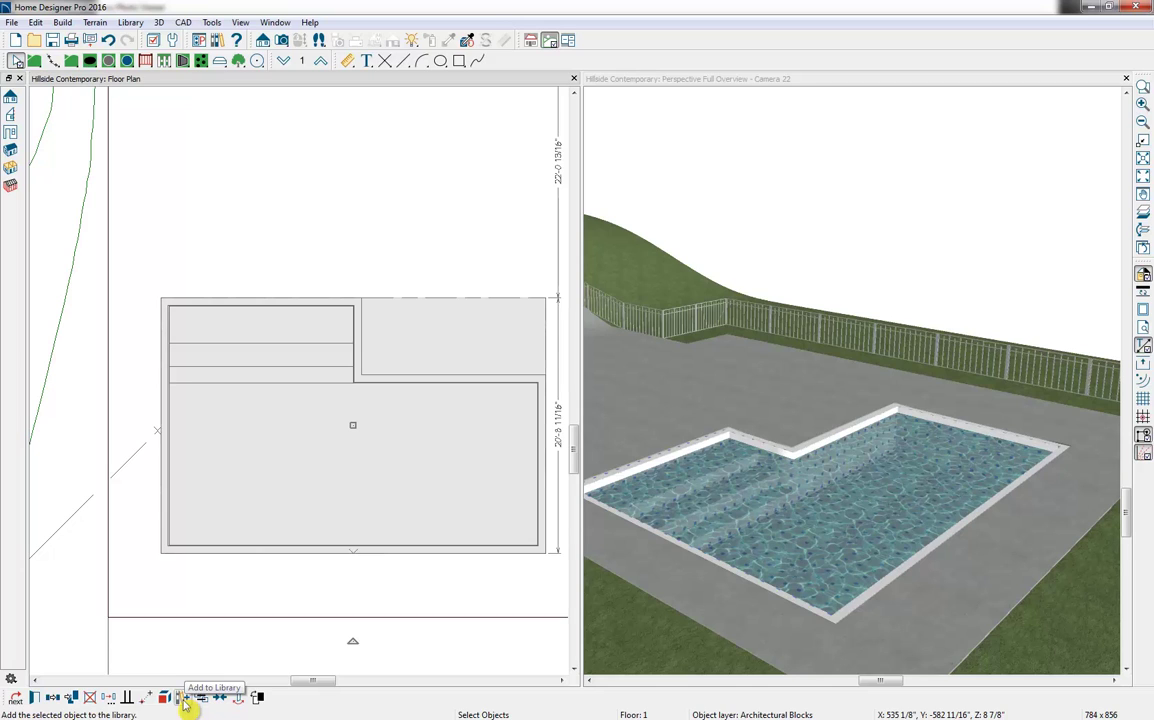
# Place the Hot Tub from the User Catalog on the patio just beyond the pool's recessed corner.
pyautogui.click(216, 42)
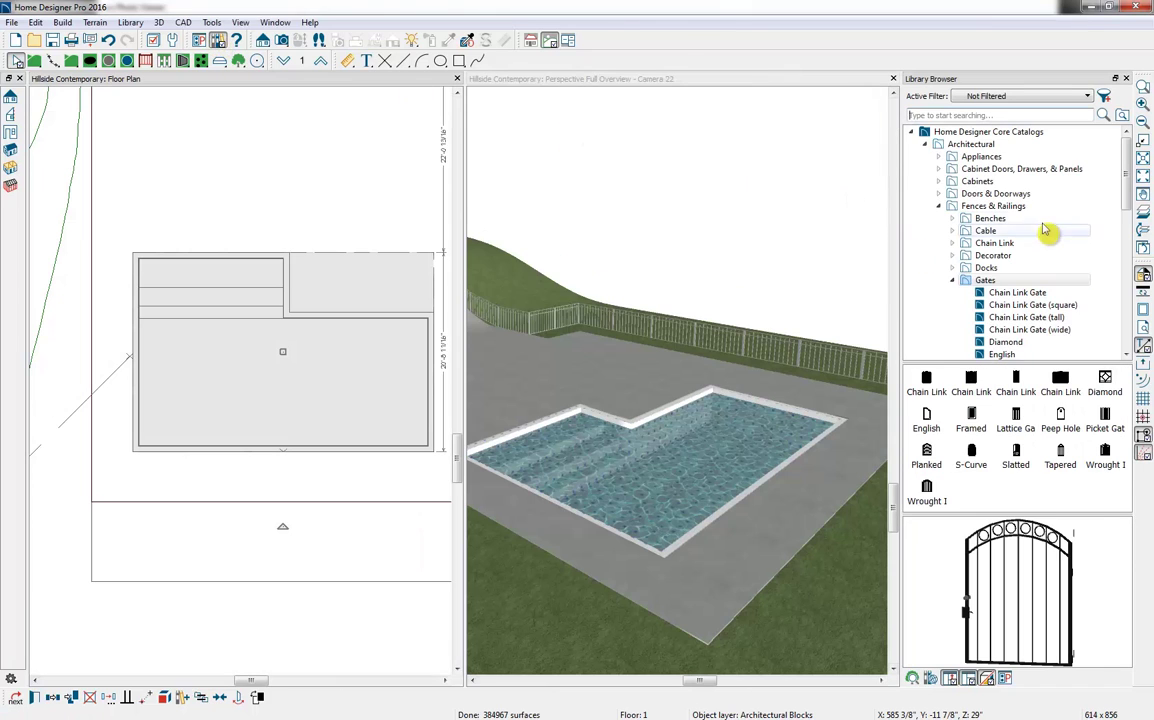
pyautogui.scroll(-4, 1127, 230)
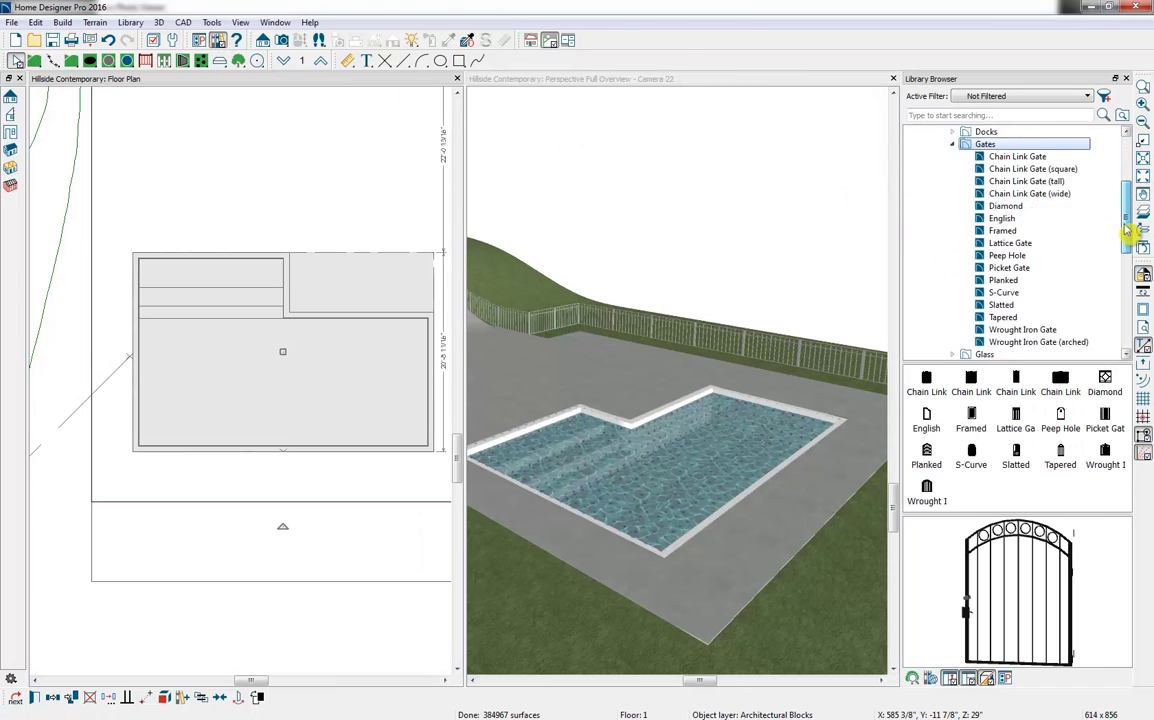
pyautogui.moveTo(1127, 230); pyautogui.dragTo(1120, 337)
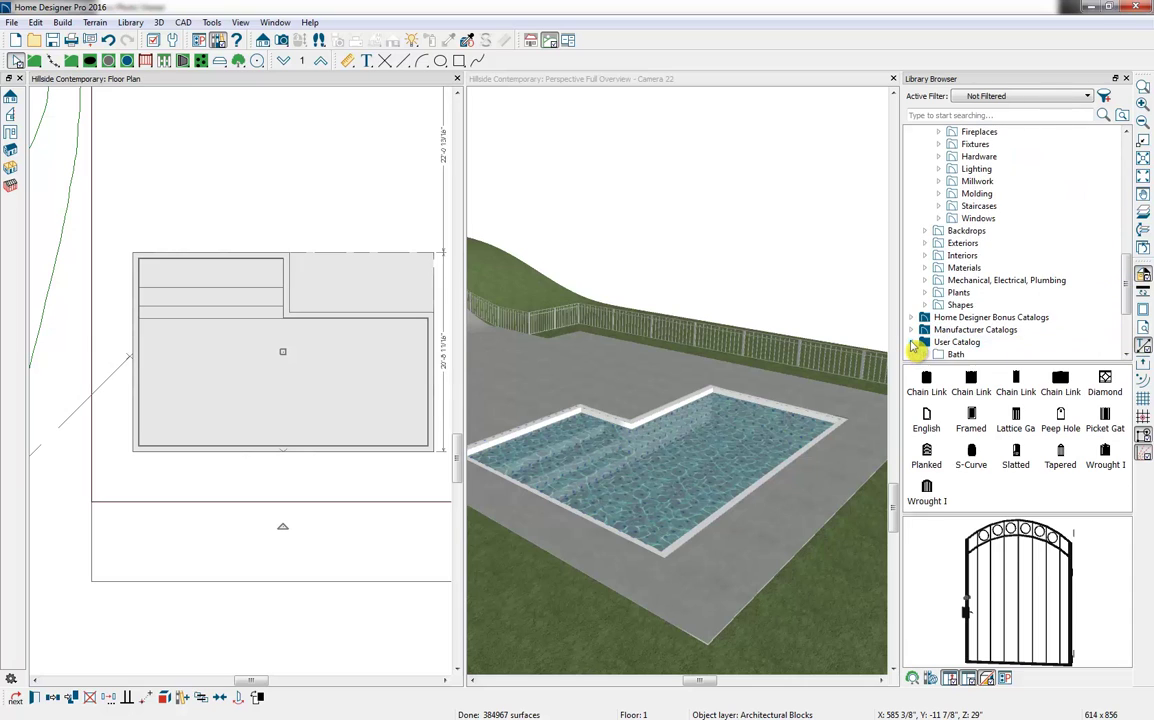
pyautogui.click(912, 342)
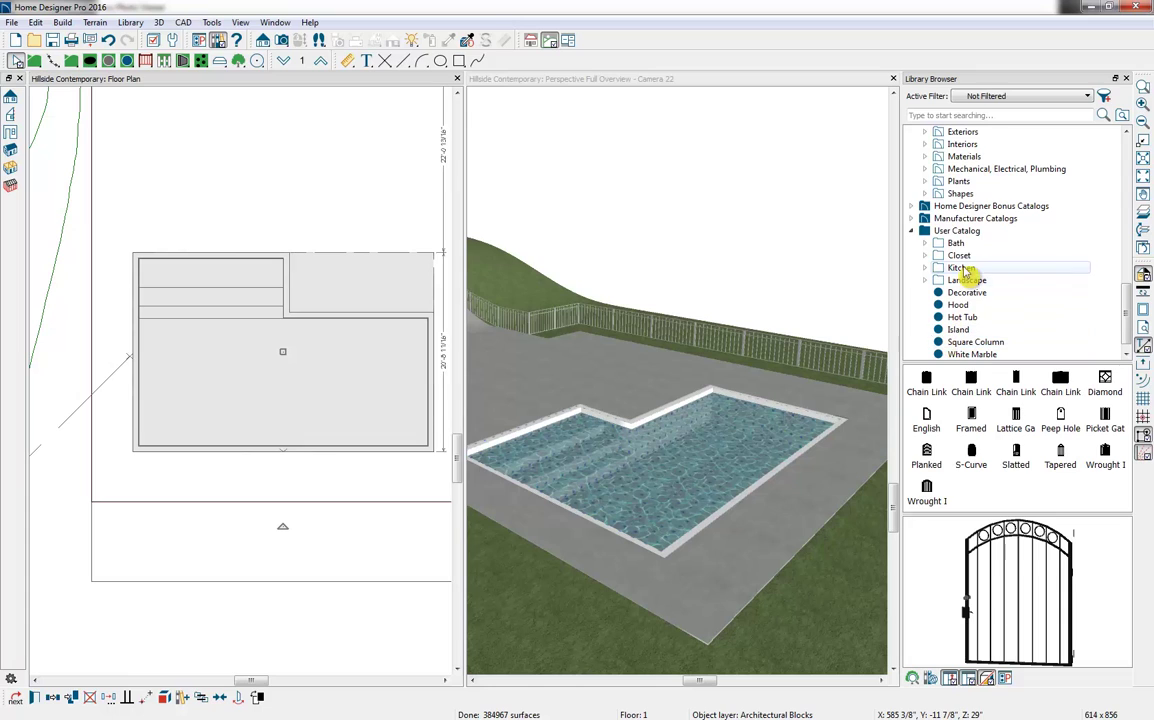
pyautogui.click(960, 318)
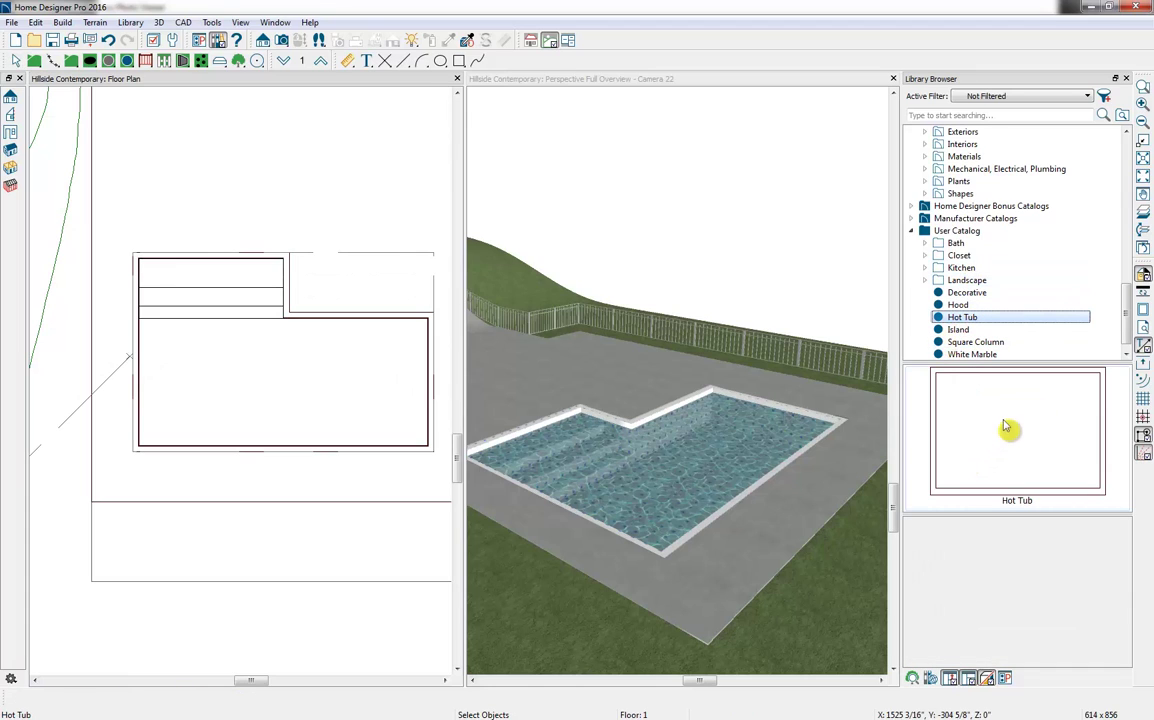
pyautogui.click(940, 380)
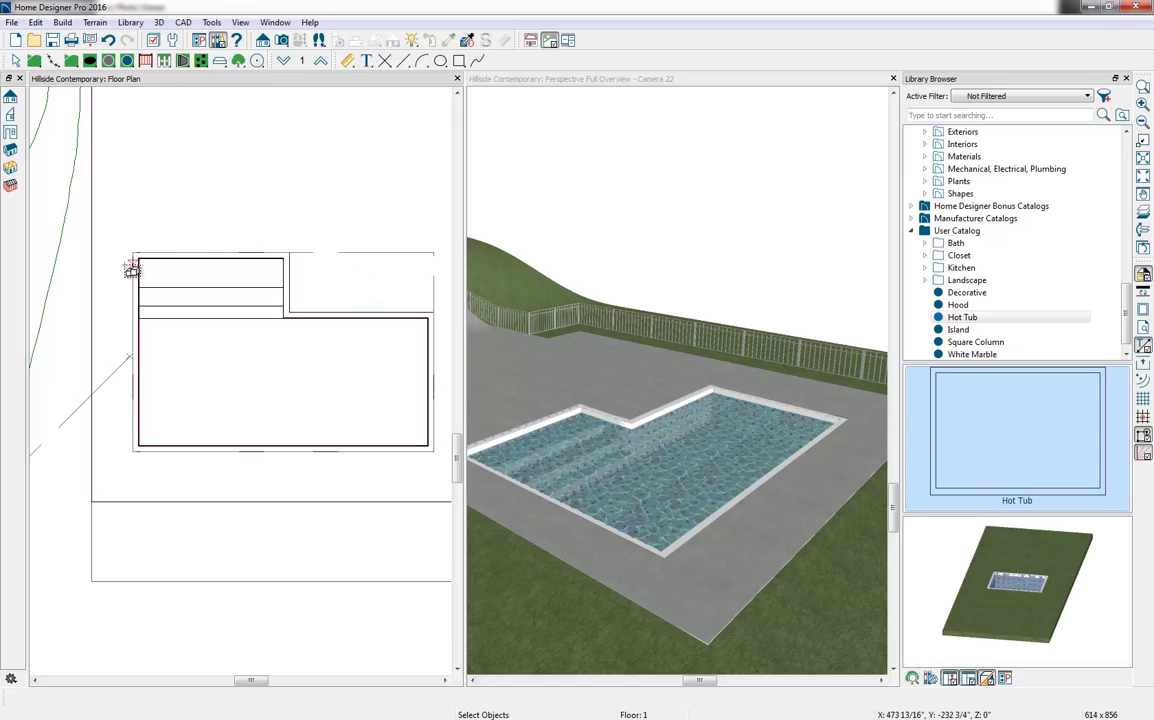
pyautogui.scroll(-3, 100, 263)
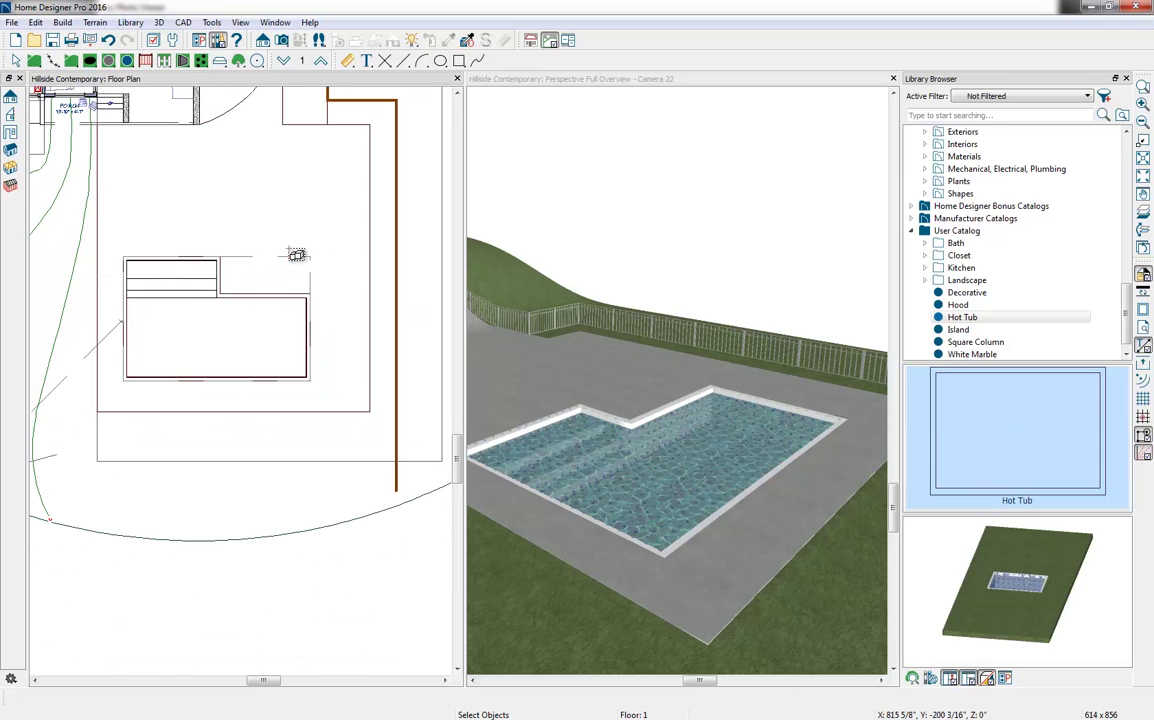
pyautogui.click(296, 255)
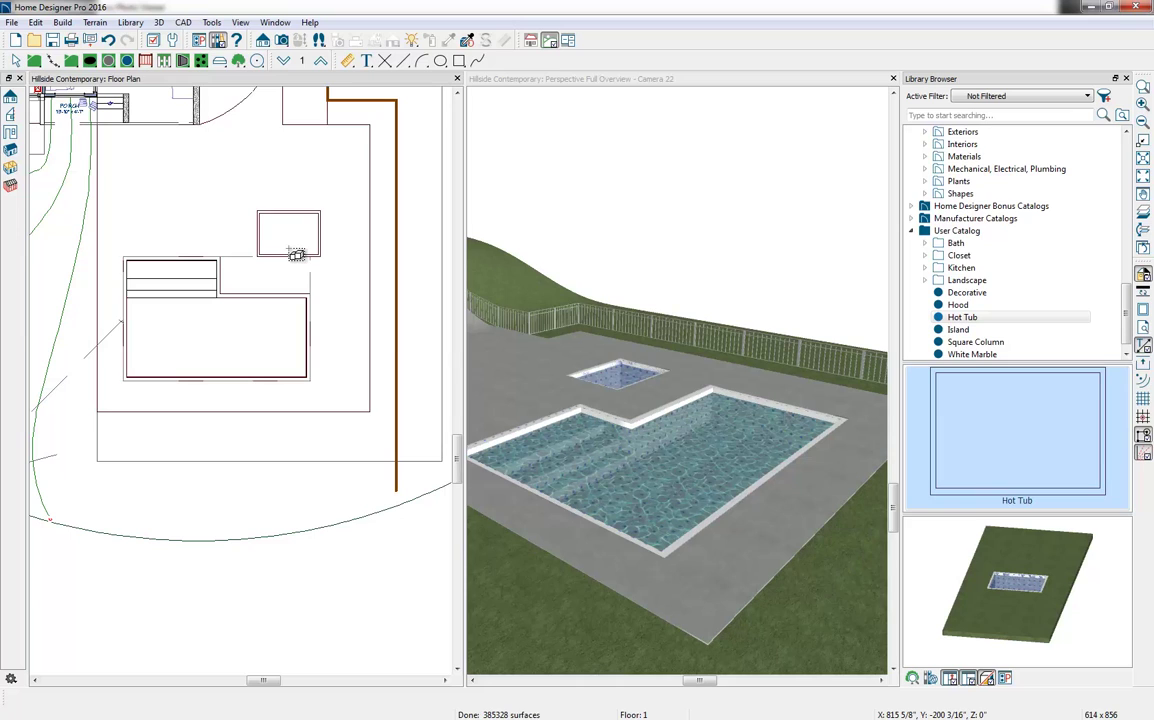
# Move the hot tub into the pool's recessed corner, explode its block and nudge the parts against the pool's coping.
pyautogui.click(291, 242)
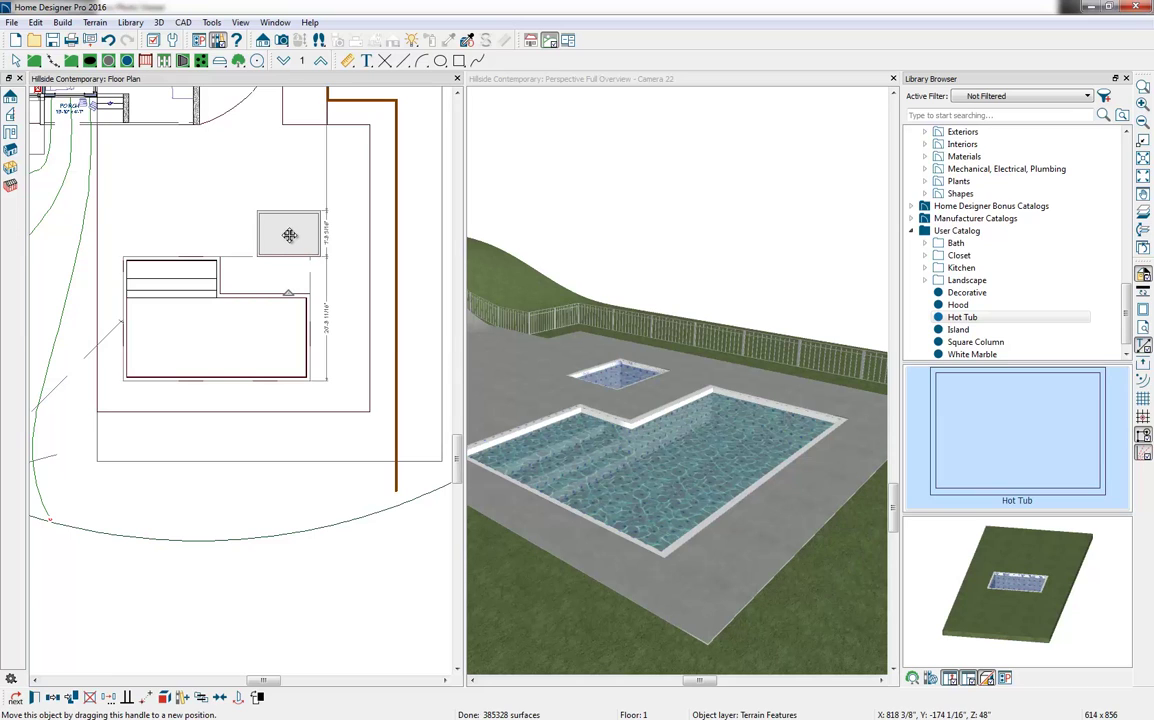
pyautogui.moveTo(286, 233); pyautogui.dragTo(252, 270)
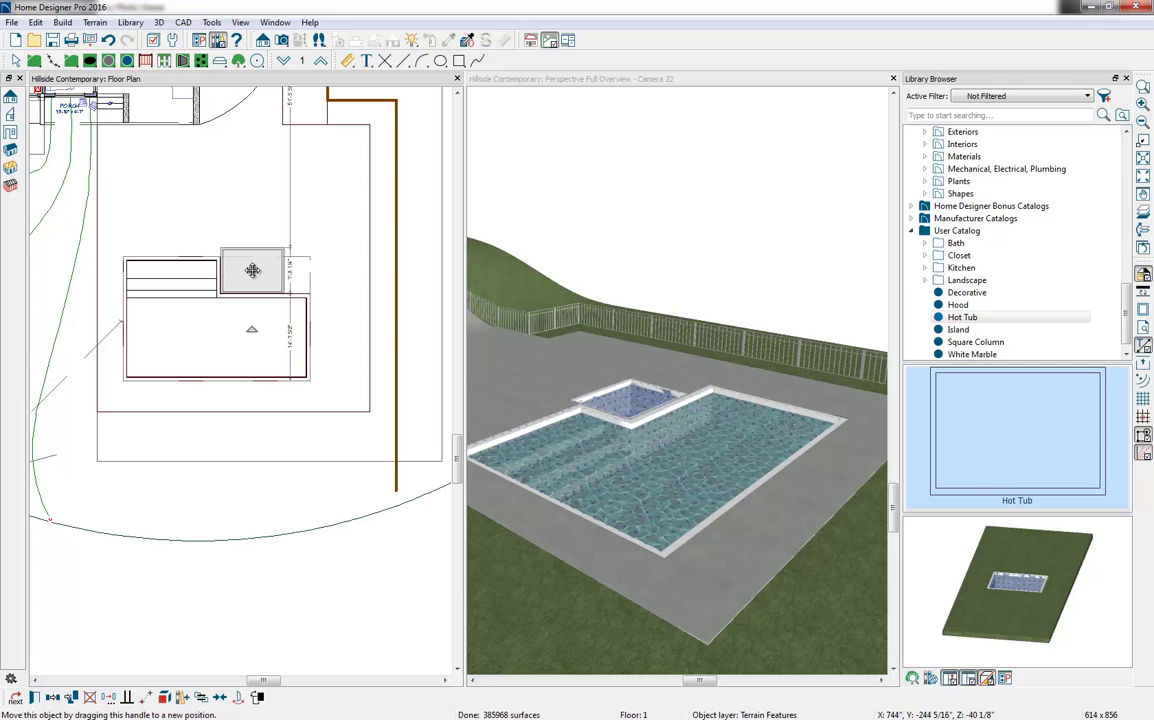
pyautogui.click(167, 699)
pyautogui.click(255, 258)
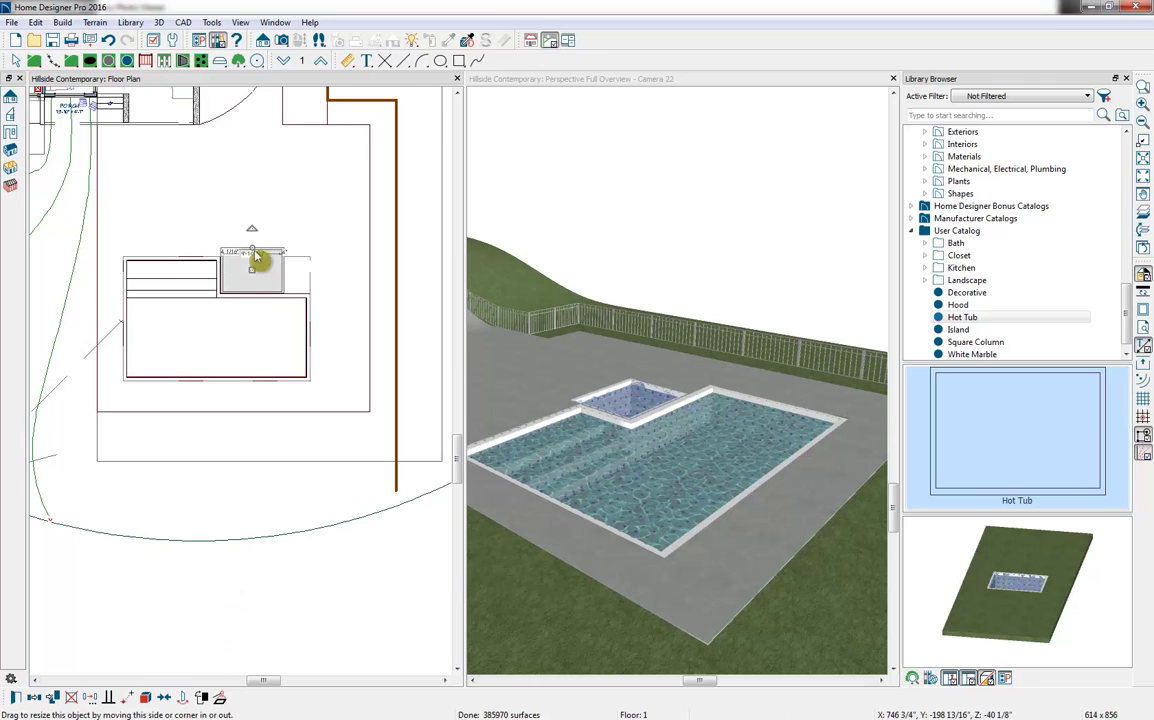
pyautogui.scroll(3, 255, 258)
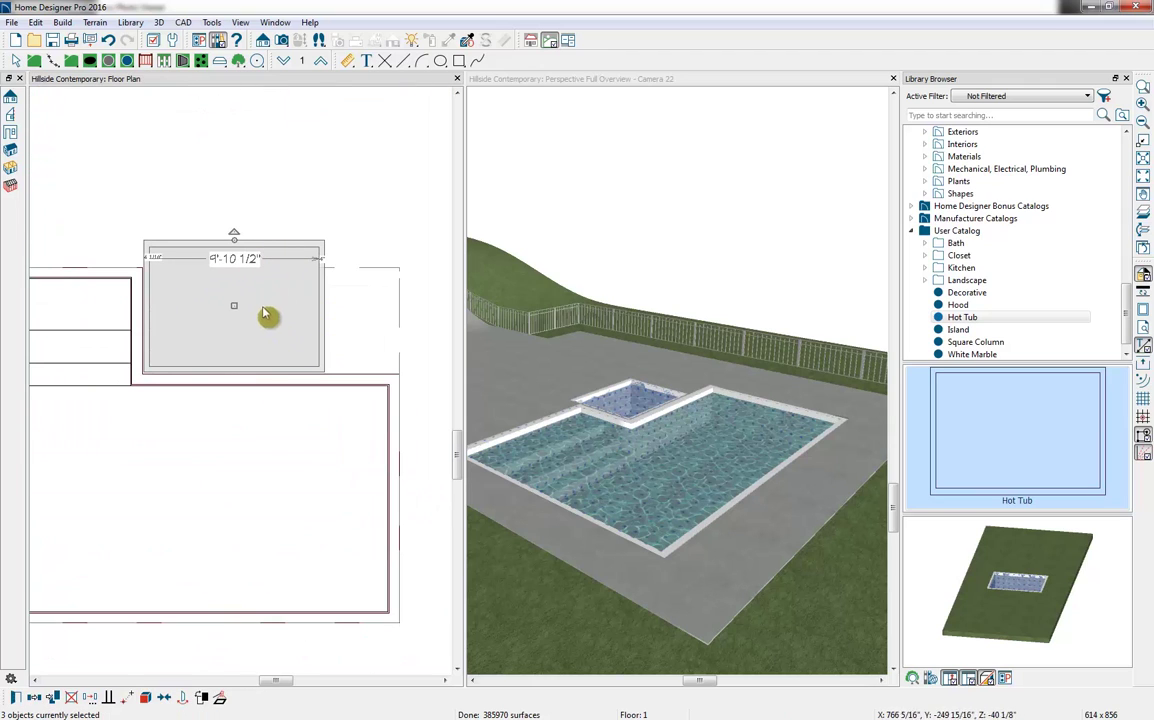
pyautogui.moveTo(232, 311); pyautogui.dragTo(232, 308)
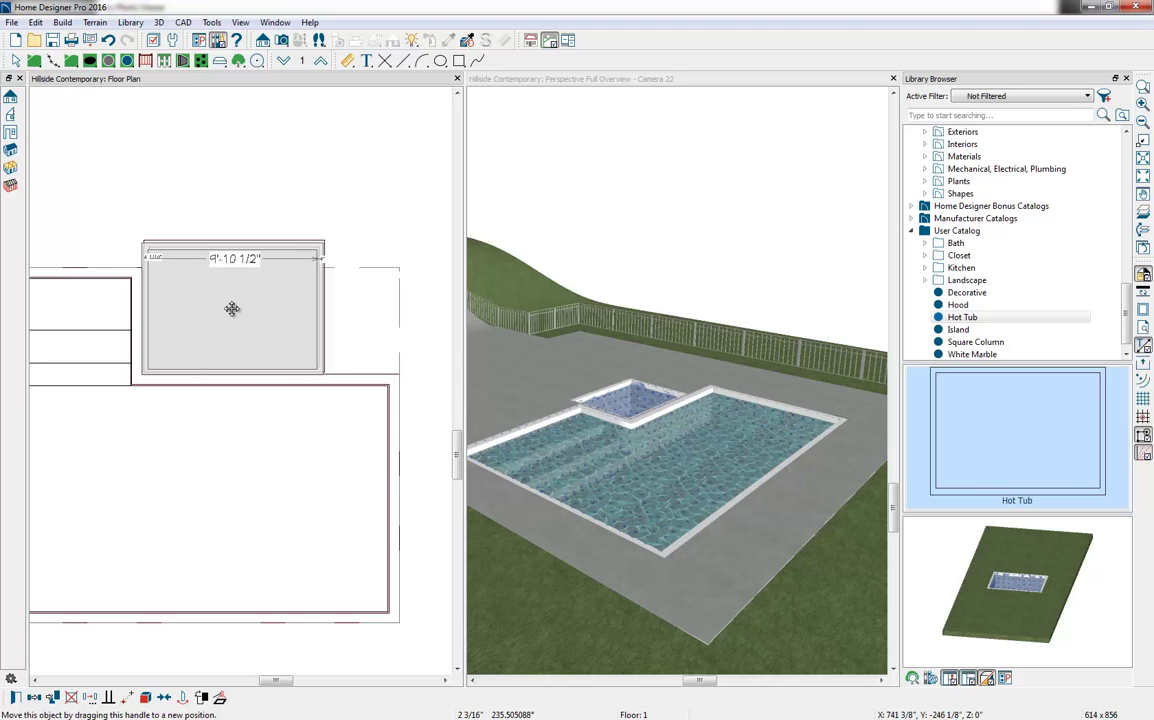
# Stretch the hot tub's outer terrain feature away from the pool steps to about 16'-3 7/8" wide.
pyautogui.click(325, 330)
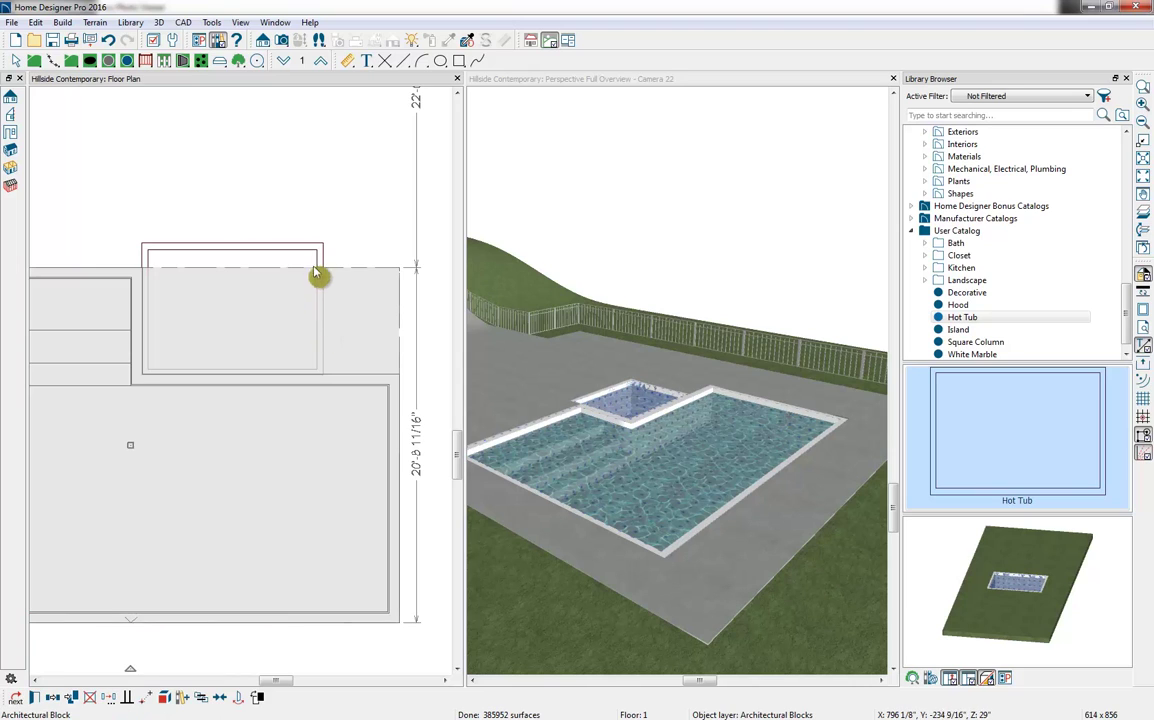
pyautogui.press('Escape')
pyautogui.click(325, 258)
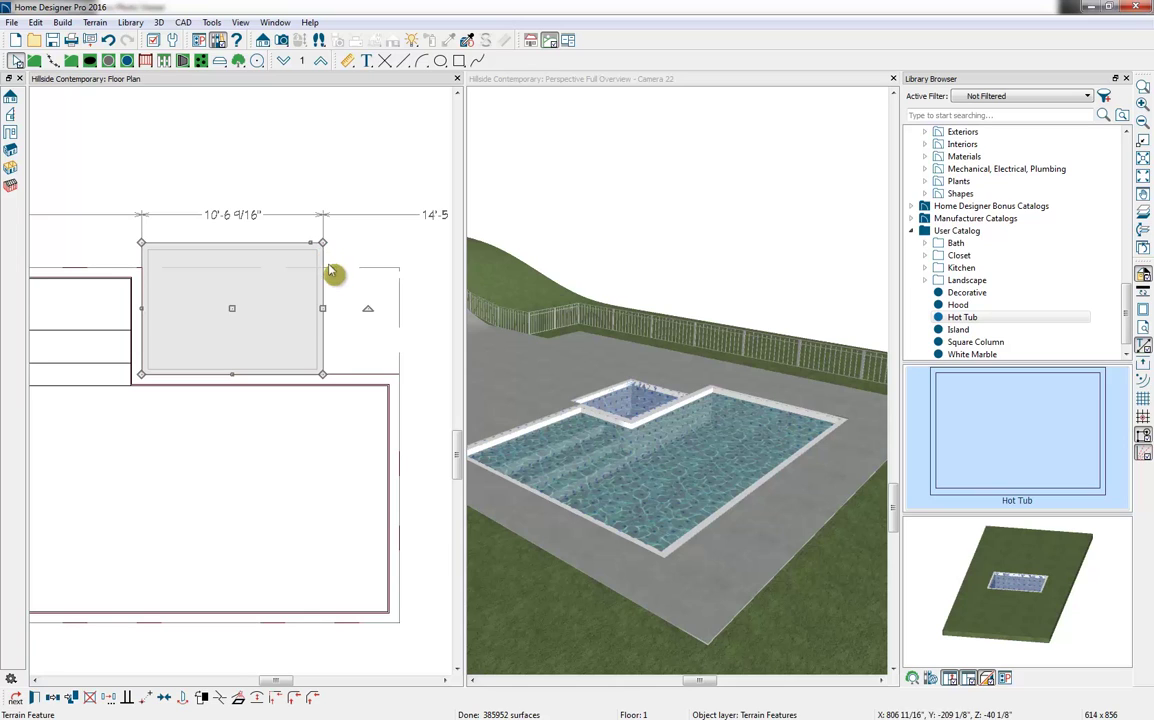
pyautogui.moveTo(319, 310); pyautogui.dragTo(422, 317)
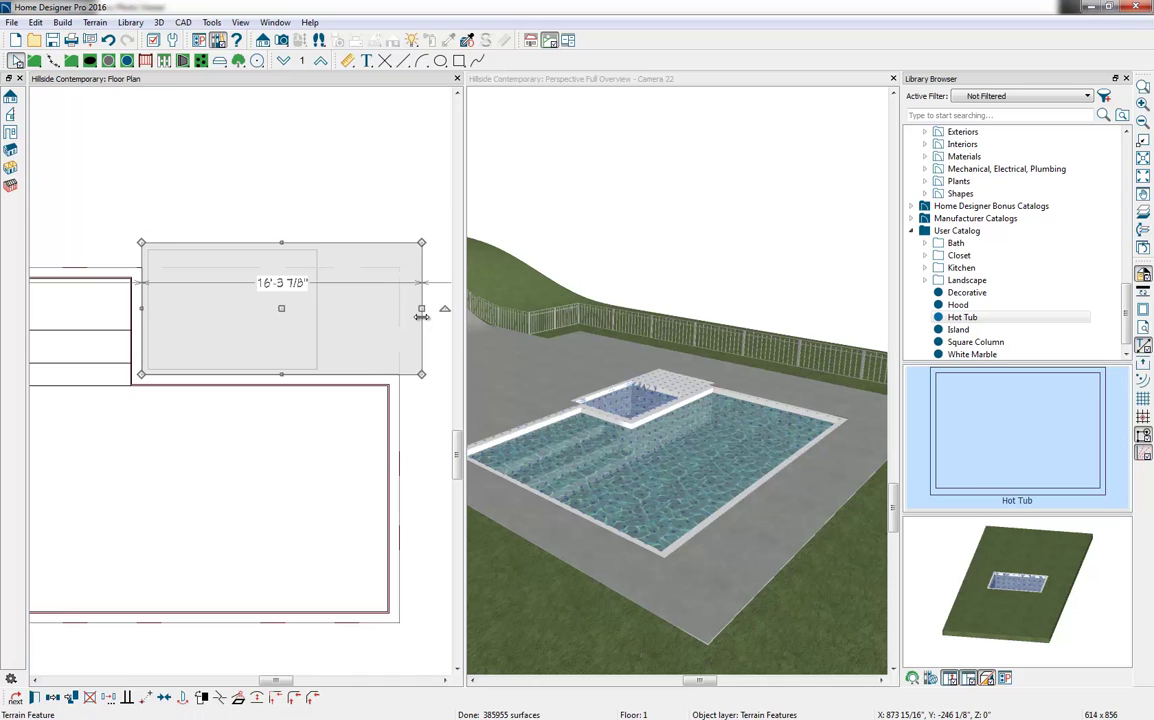
# Stretch the hot tub's two inner terrain features to fit within the outer one, about 15'-8" and 15'-7" wide.
pyautogui.click(316, 322)
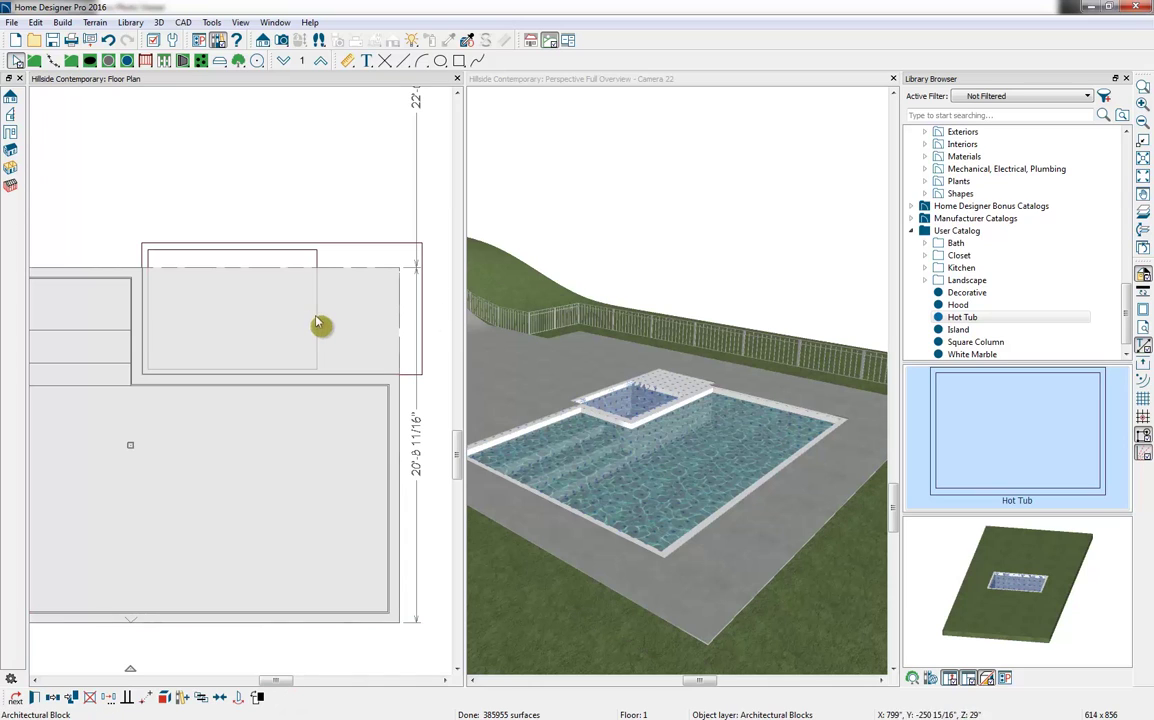
pyautogui.click(319, 264)
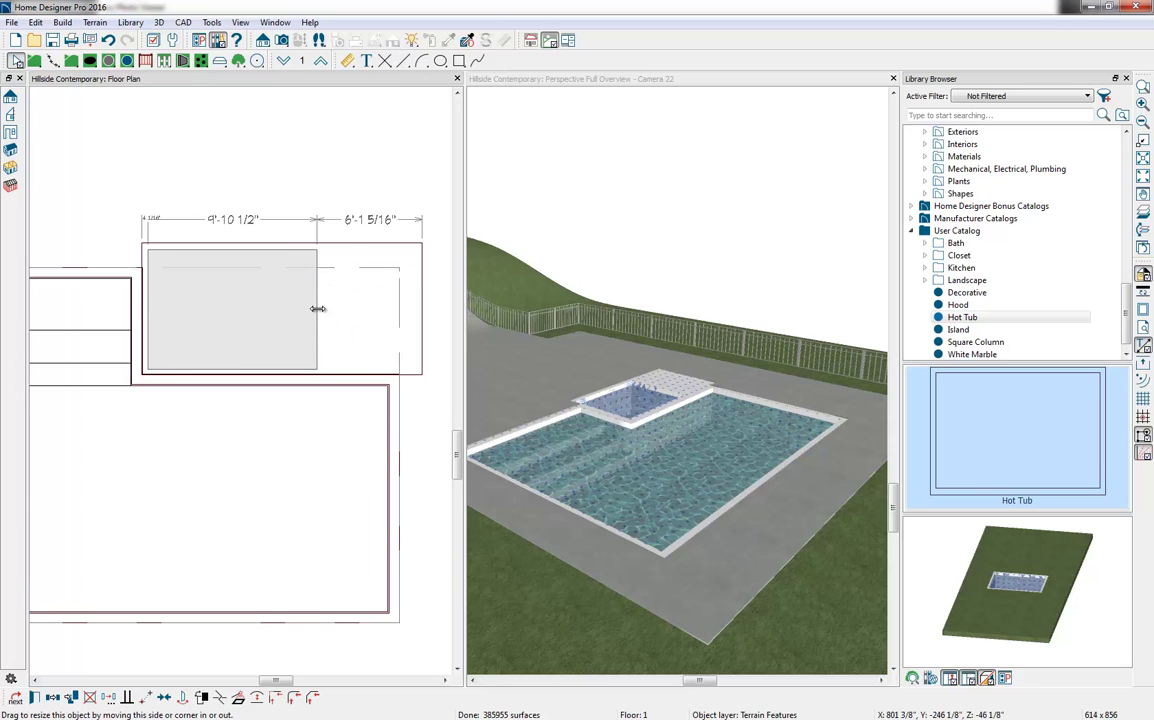
pyautogui.moveTo(317, 308); pyautogui.dragTo(416, 307)
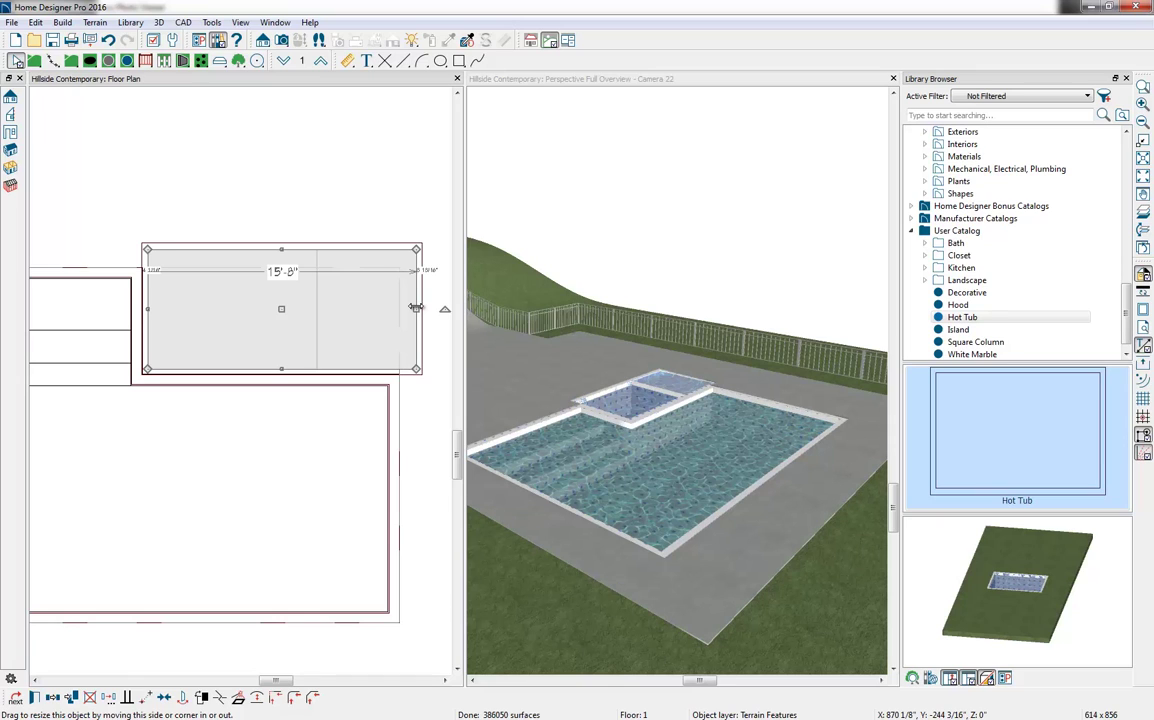
pyautogui.click(319, 260)
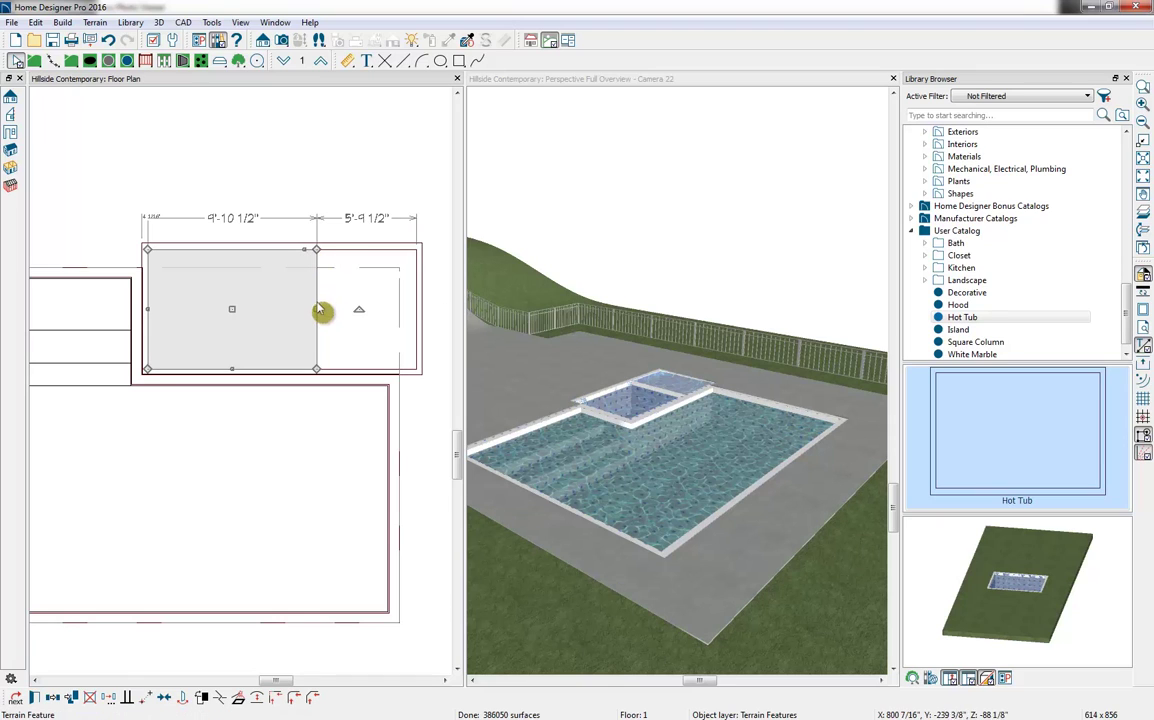
pyautogui.moveTo(319, 311); pyautogui.dragTo(414, 305)
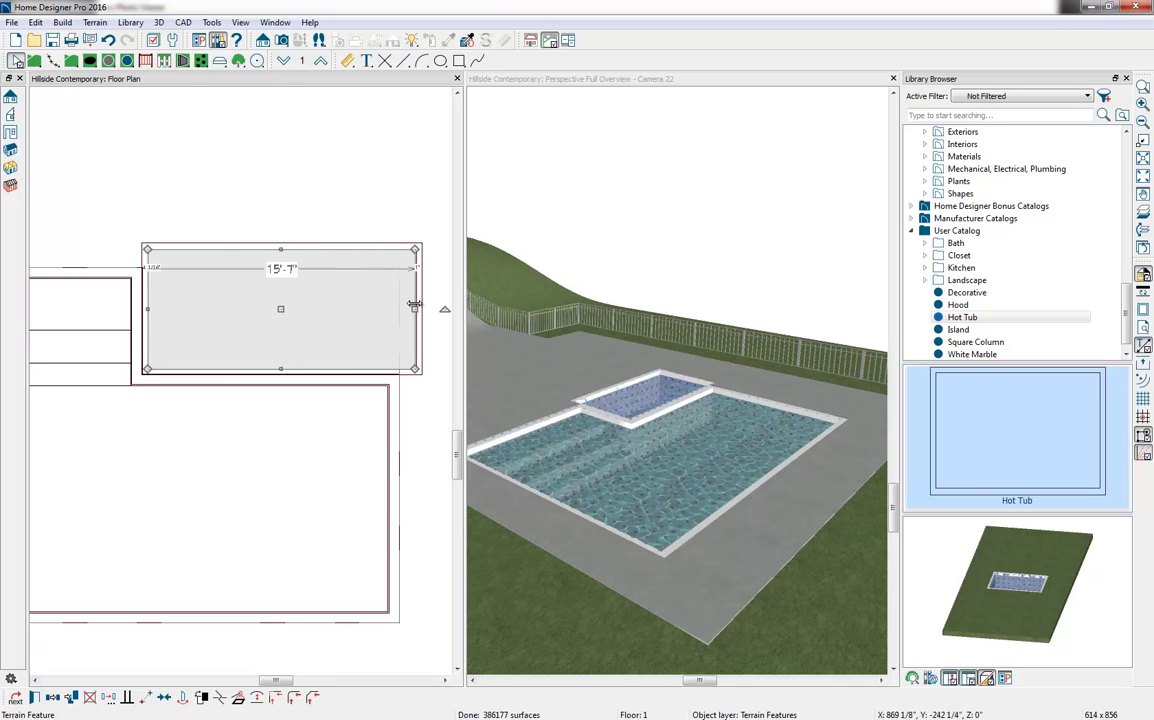
# Pick up the pool's water material in the camera view and apply it to the hot tub's water surface.
pyautogui.click(345, 310)
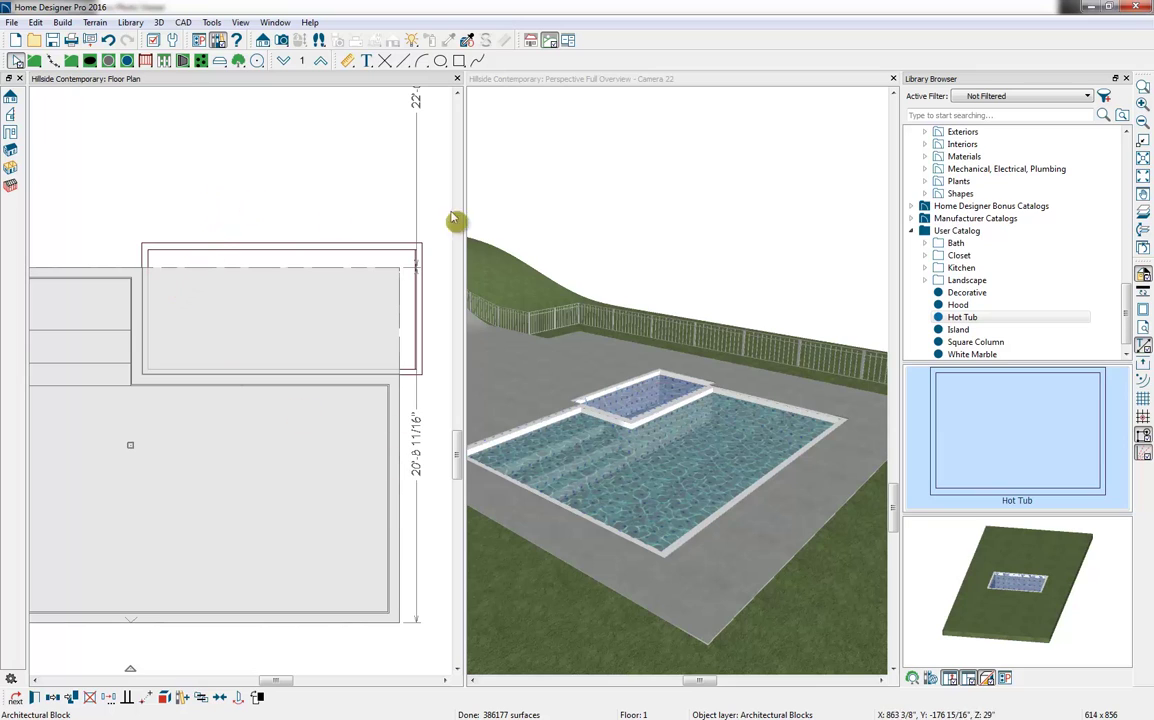
pyautogui.click(535, 81)
pyautogui.click(468, 42)
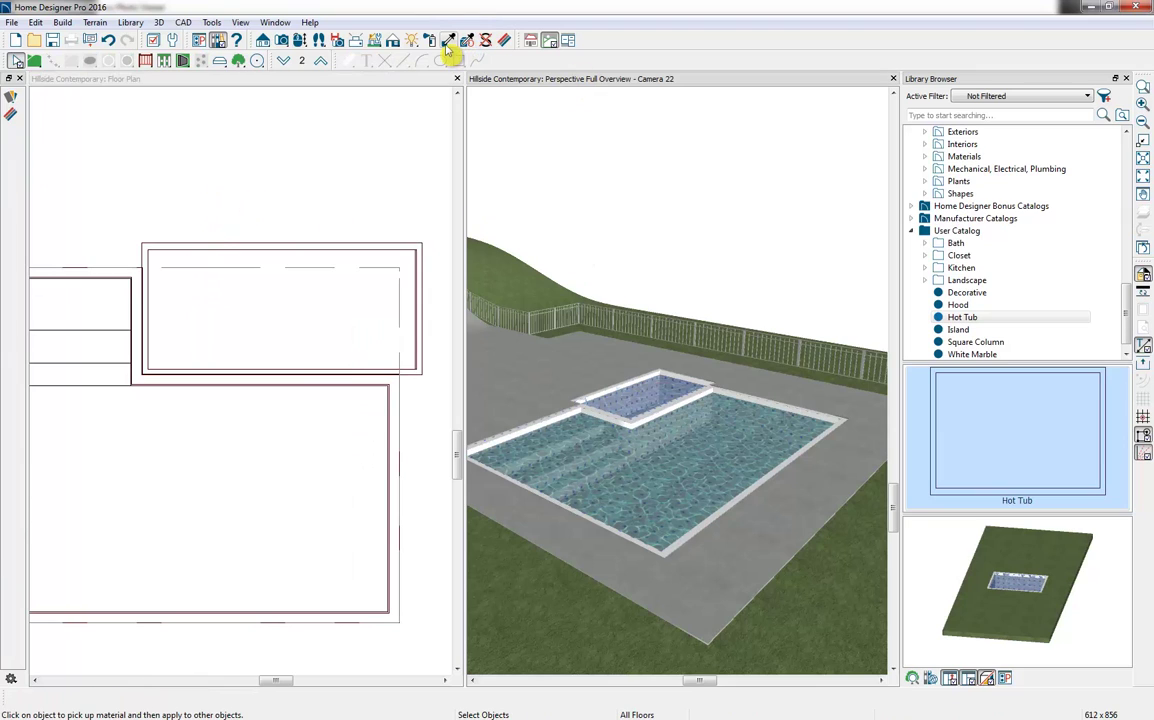
pyautogui.click(448, 40)
pyautogui.click(637, 474)
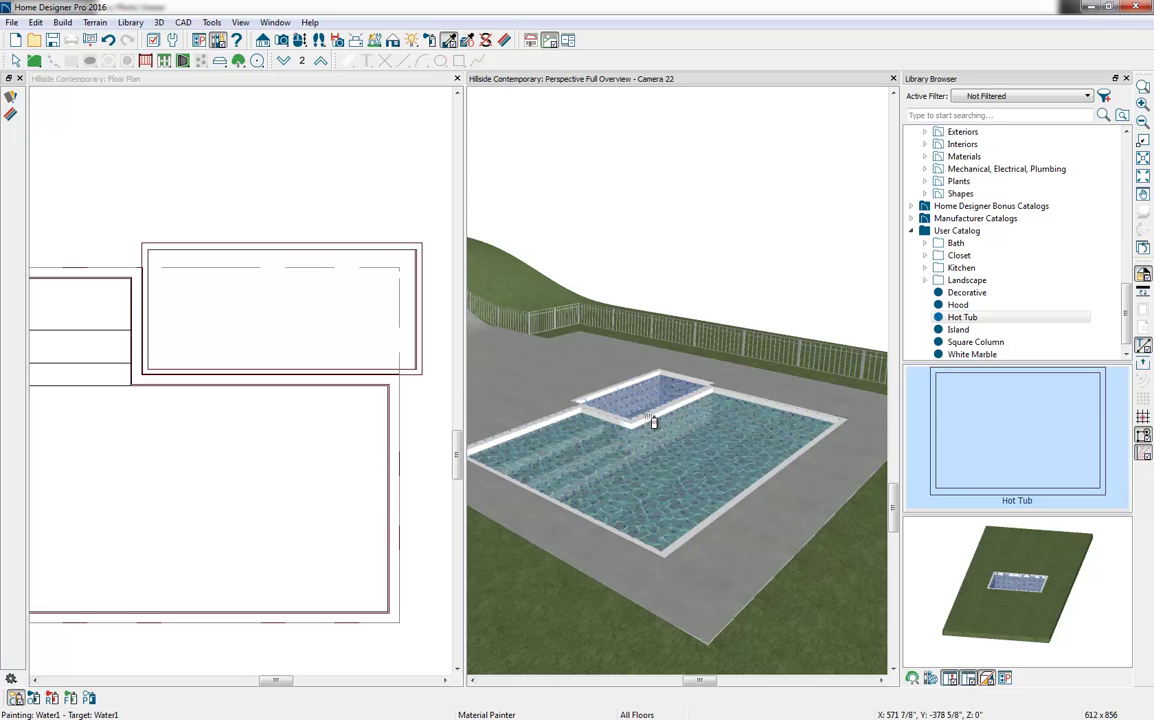
pyautogui.click(663, 401)
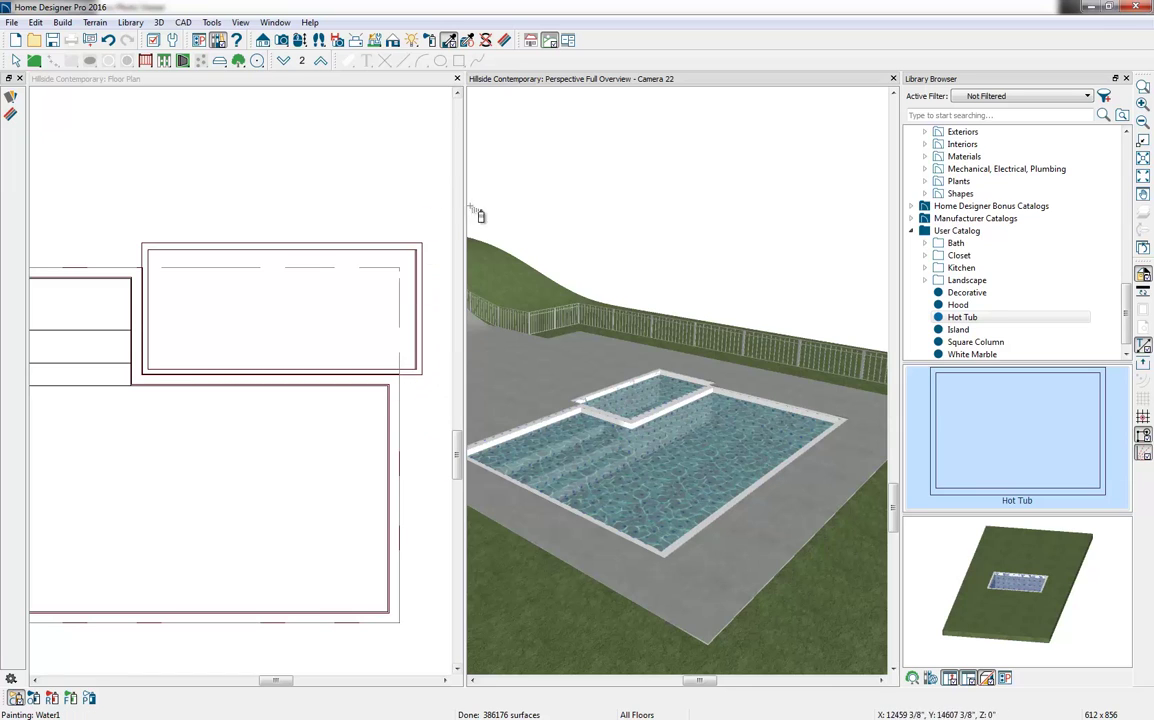
# Place the pergola seating block from the user catalog's Landscape folder in the patio corner by the fence.
pyautogui.scroll(-6, 320, 450)
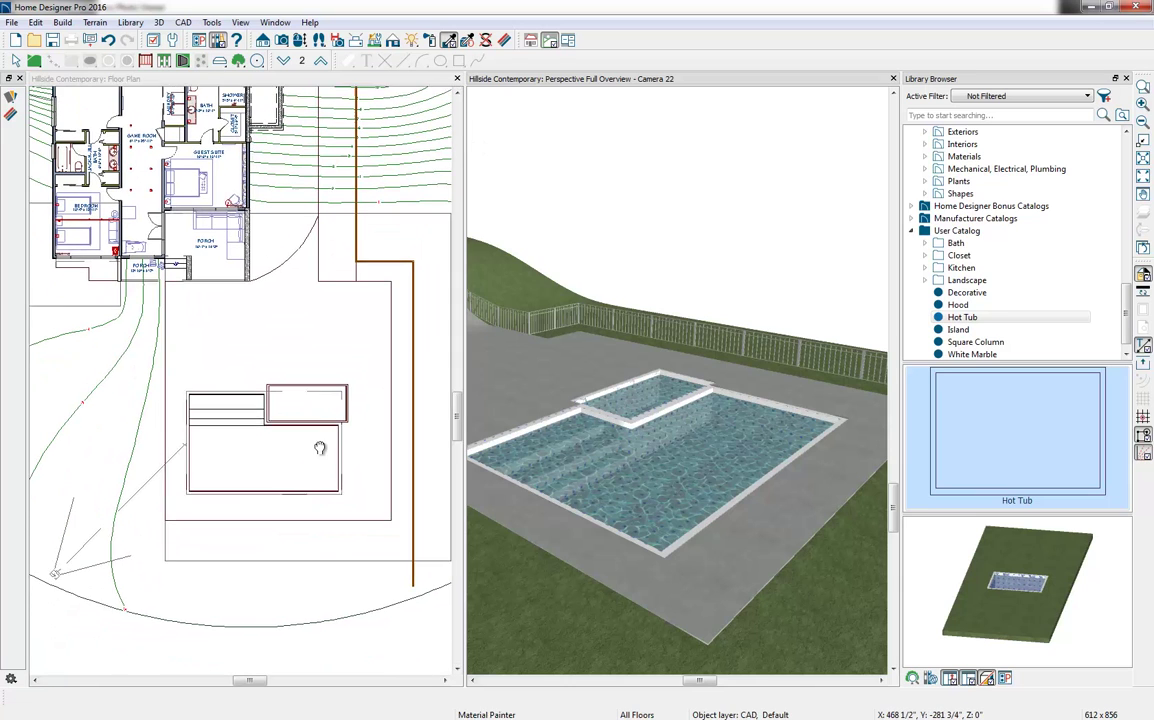
pyautogui.doubleClick(945, 283)
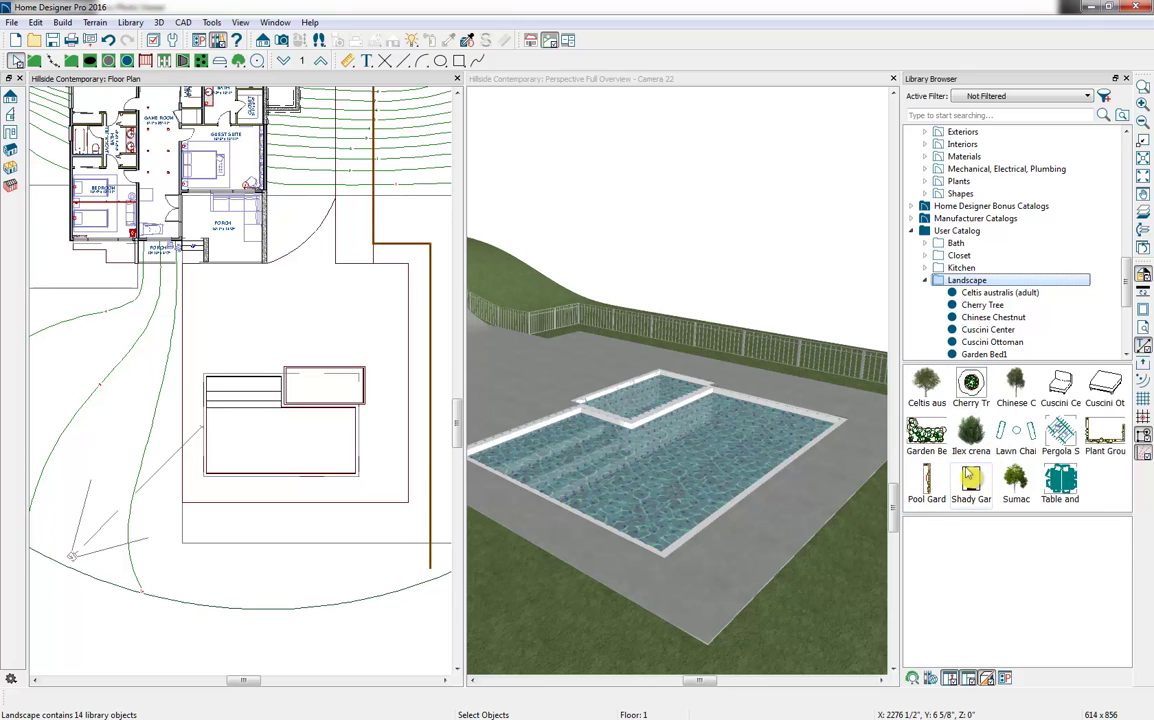
pyautogui.click(1063, 439)
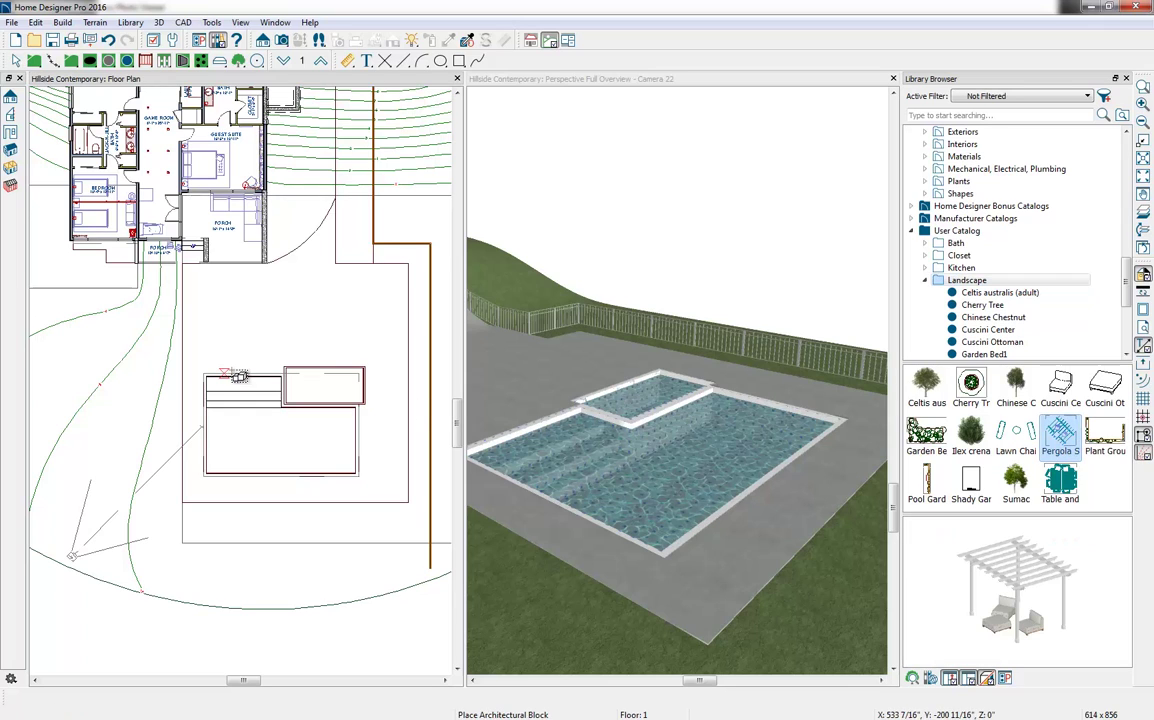
pyautogui.click(383, 295)
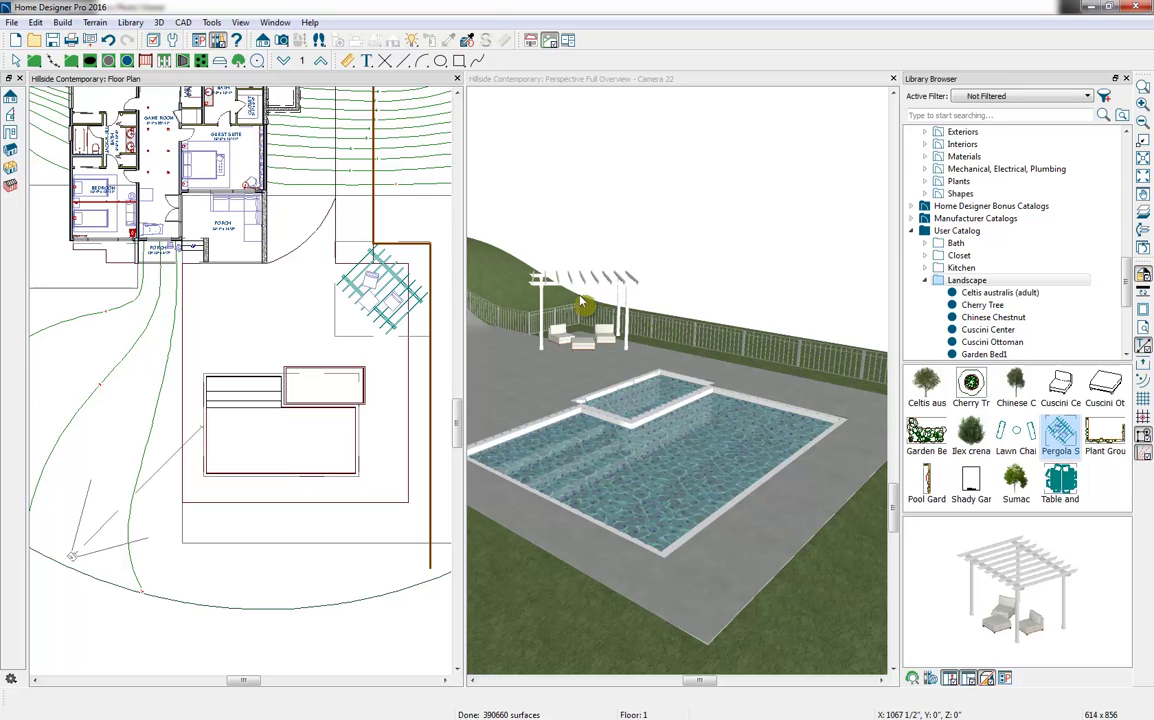
# Place the lawn chairs block beside the pool on the side opposite the house, rotate it diagonally and fit it in the patio corner.
pyautogui.click(1015, 432)
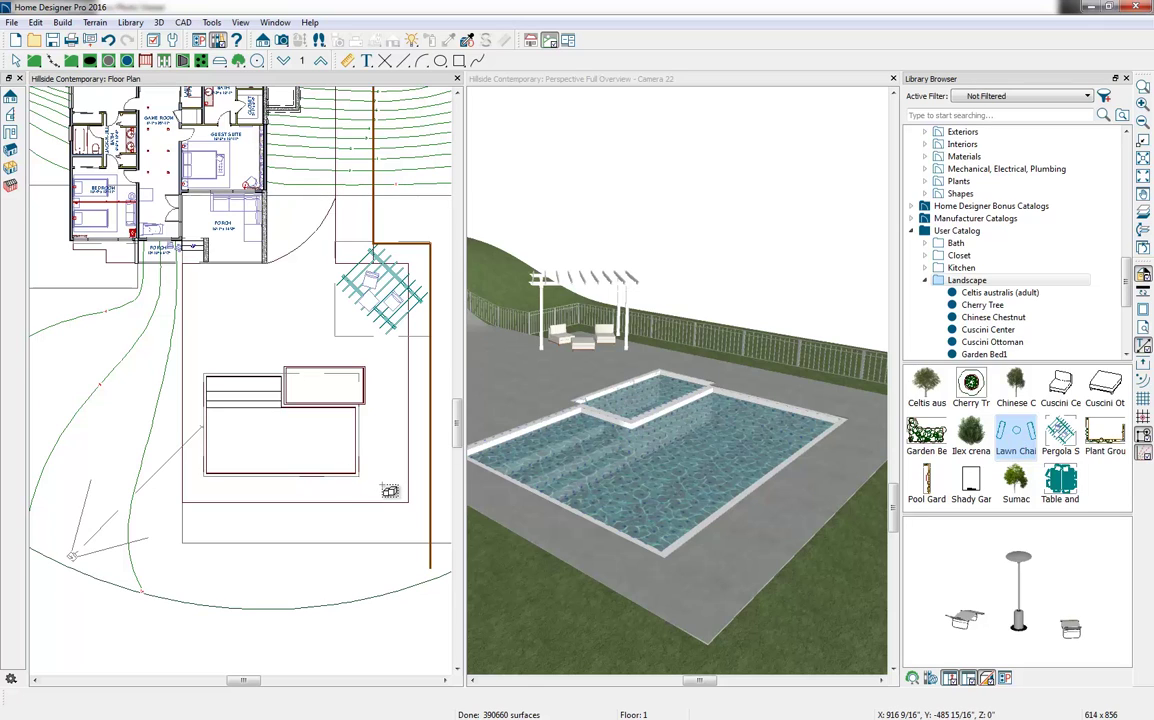
pyautogui.click(385, 490)
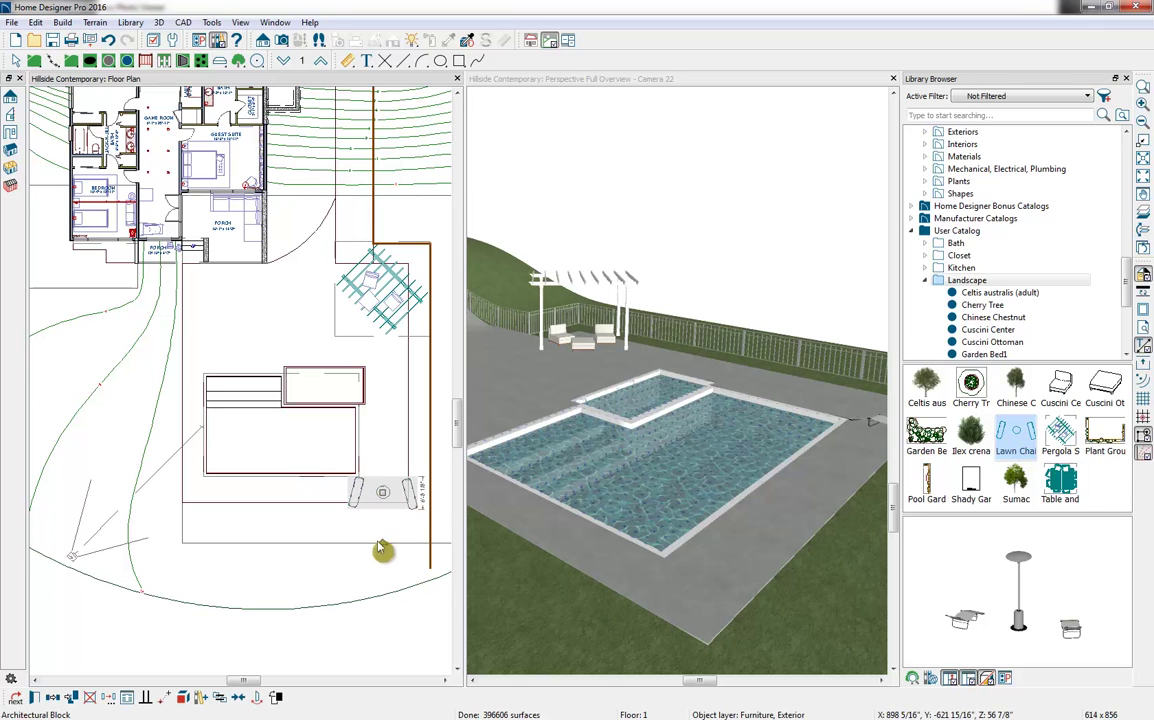
pyautogui.moveTo(382, 538); pyautogui.dragTo(380, 478)
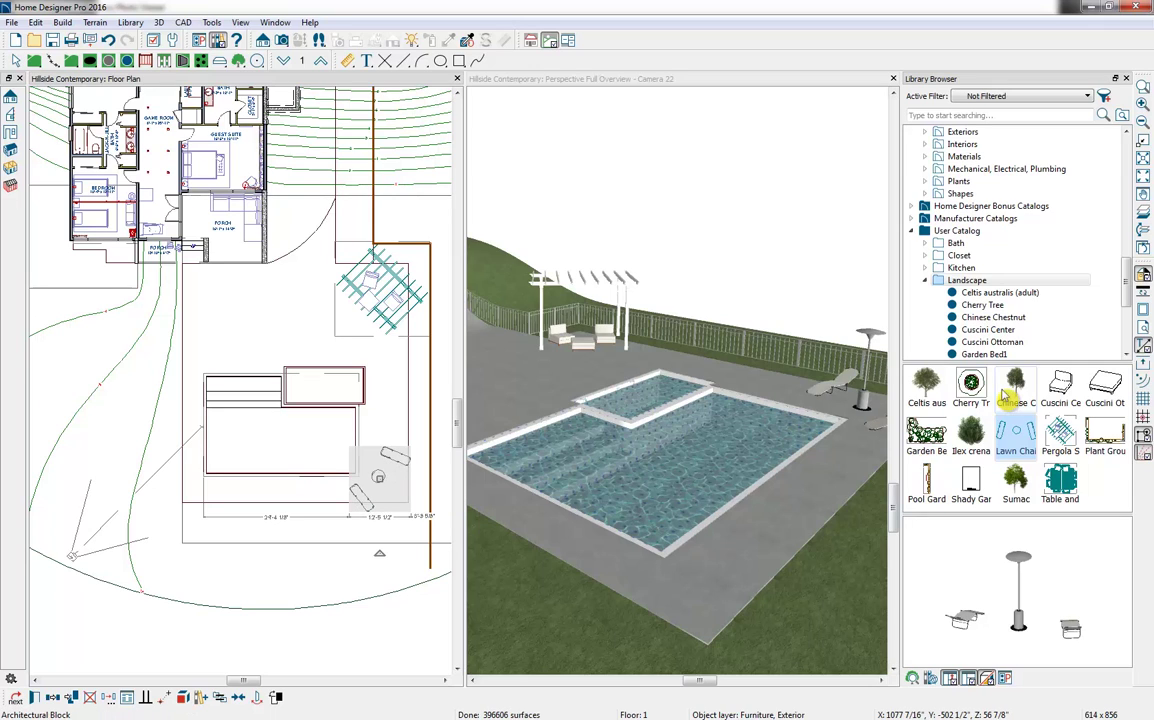
# Place the table and chairs block on the patio between the porch and the pool steps.
pyautogui.click(1062, 484)
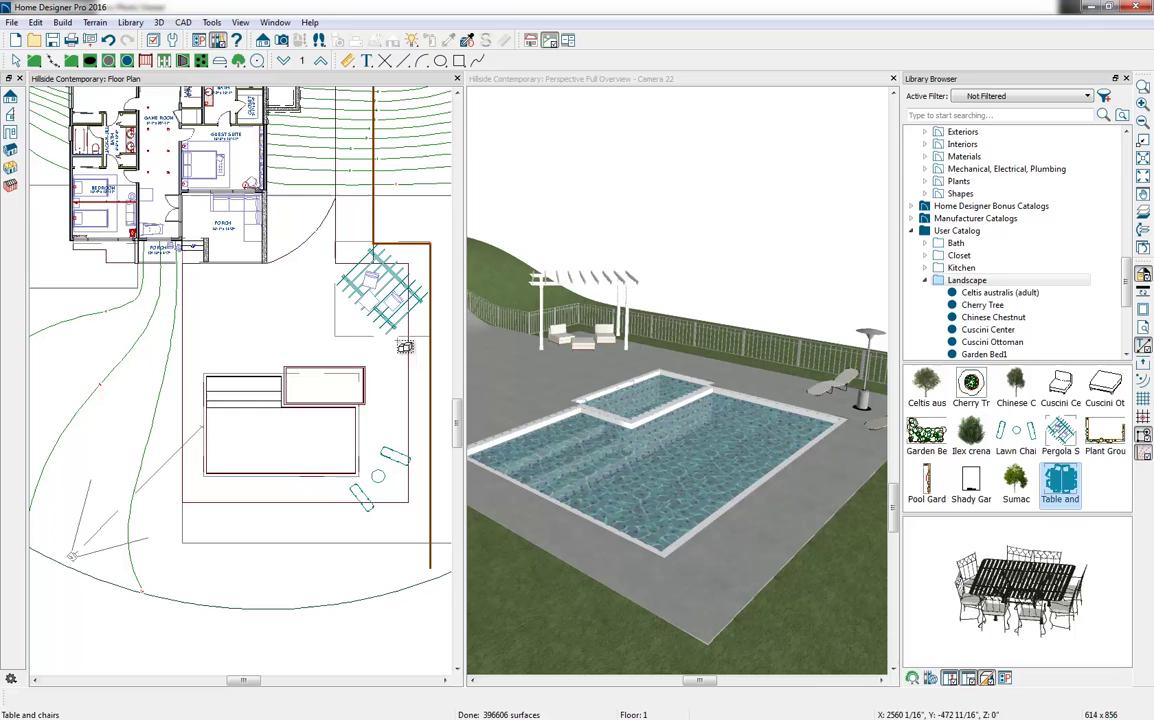
pyautogui.click(254, 319)
pyautogui.moveTo(254, 319); pyautogui.dragTo(260, 327)
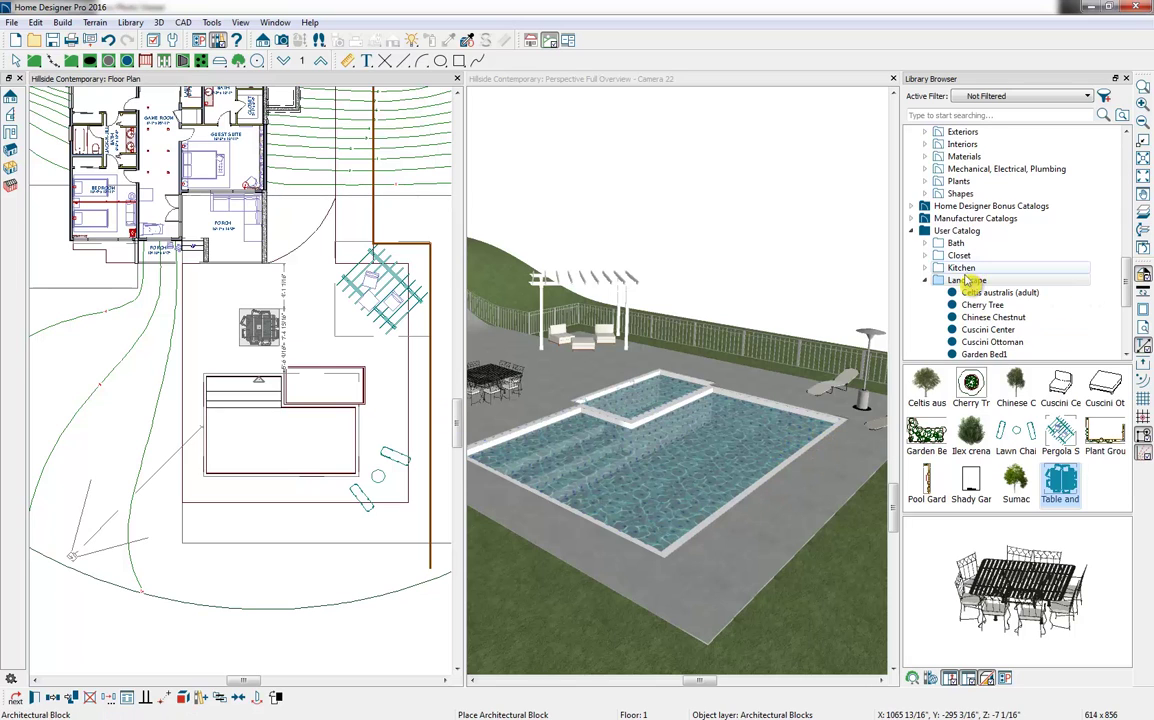
# Find the Pool Ladder among the core catalog's Pools, Spas, & Waterfront accessories and place it at the pool's long outer edge.
pyautogui.scroll(15, 960, 270)
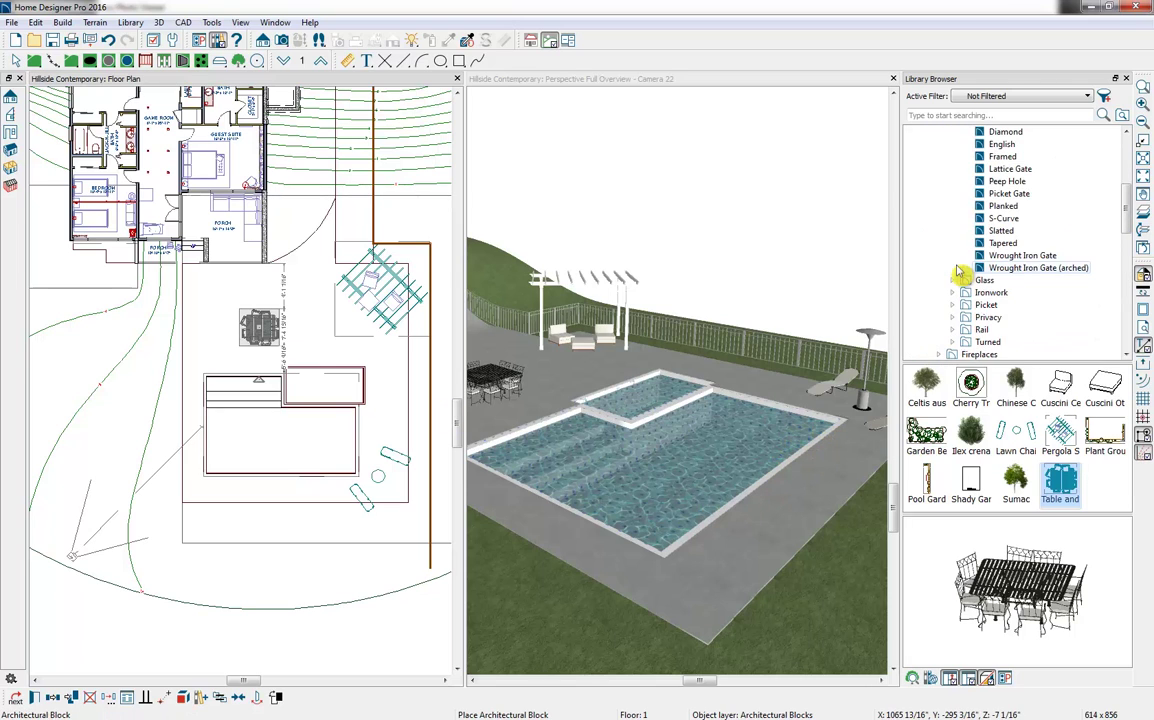
pyautogui.click(940, 206)
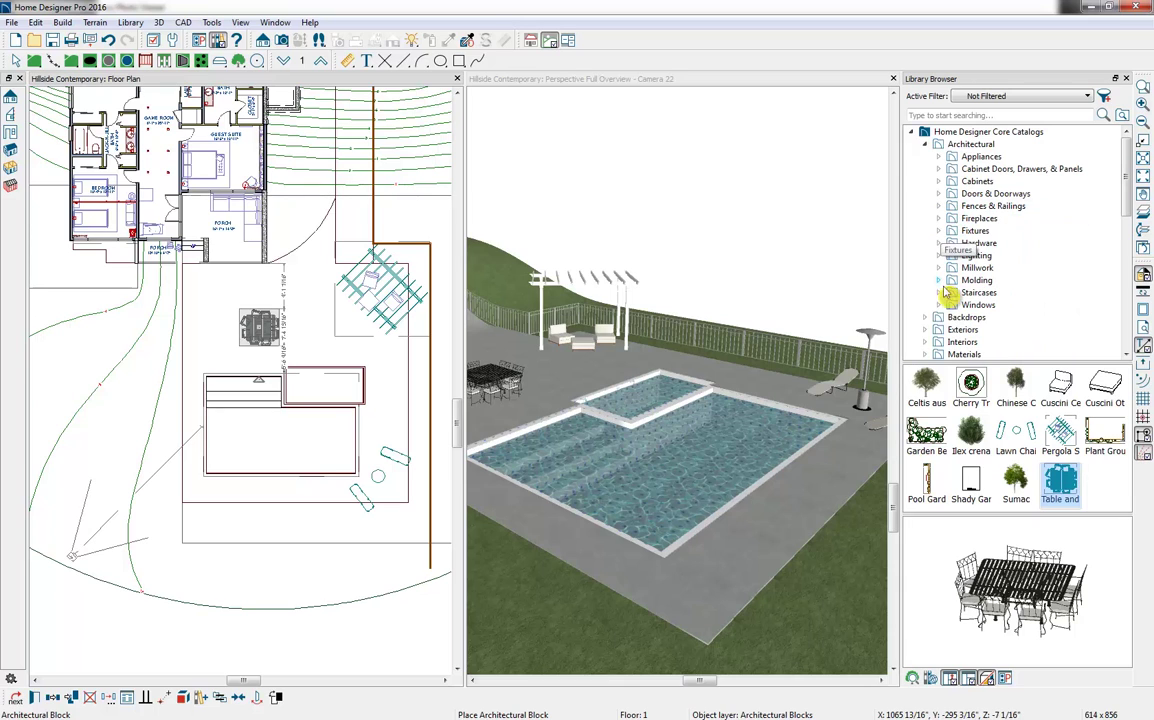
pyautogui.click(926, 330)
pyautogui.scroll(-4, 926, 338)
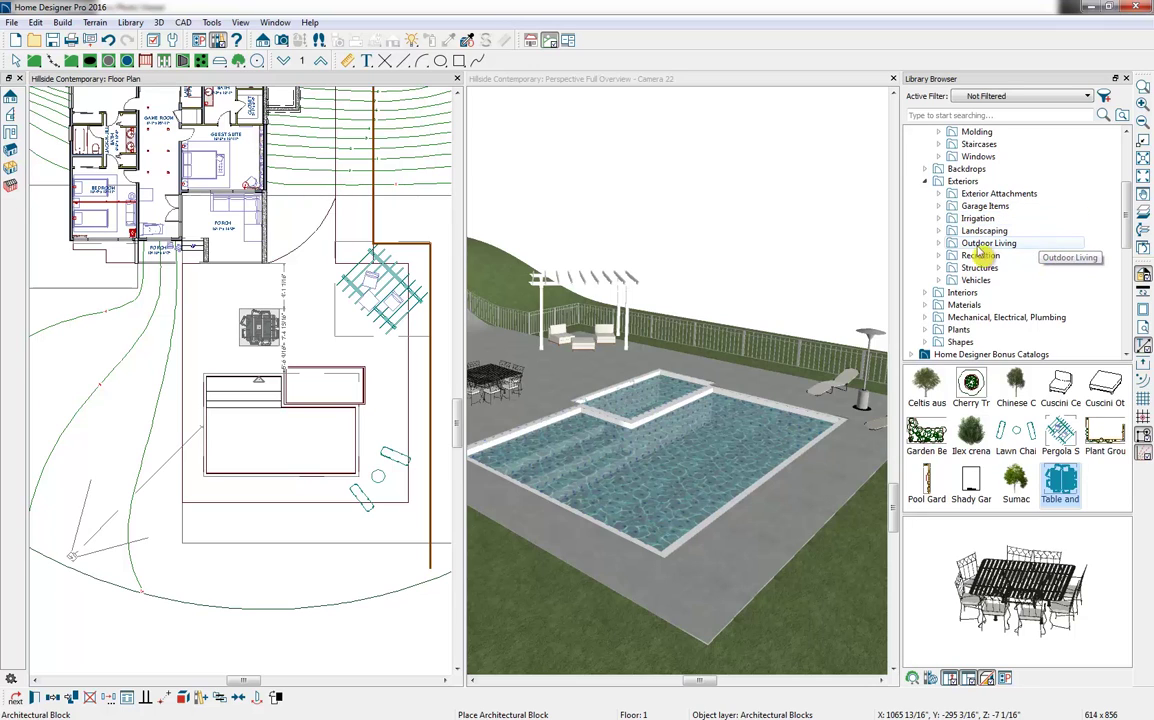
pyautogui.click(940, 245)
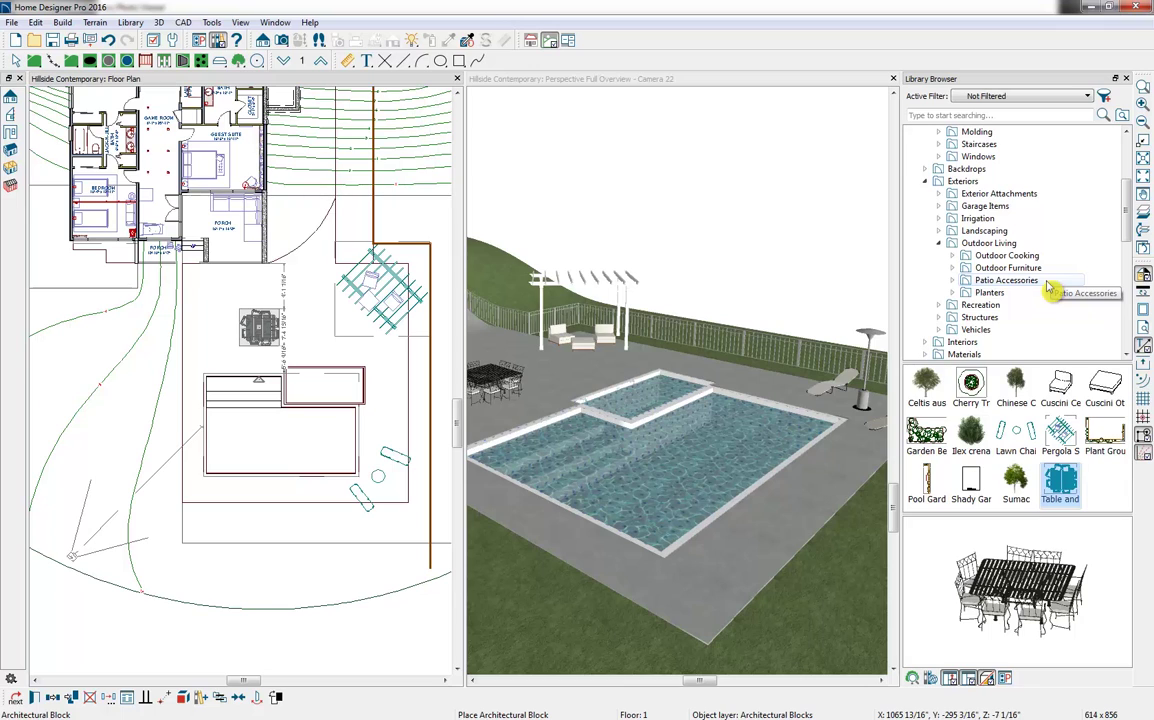
pyautogui.click(940, 306)
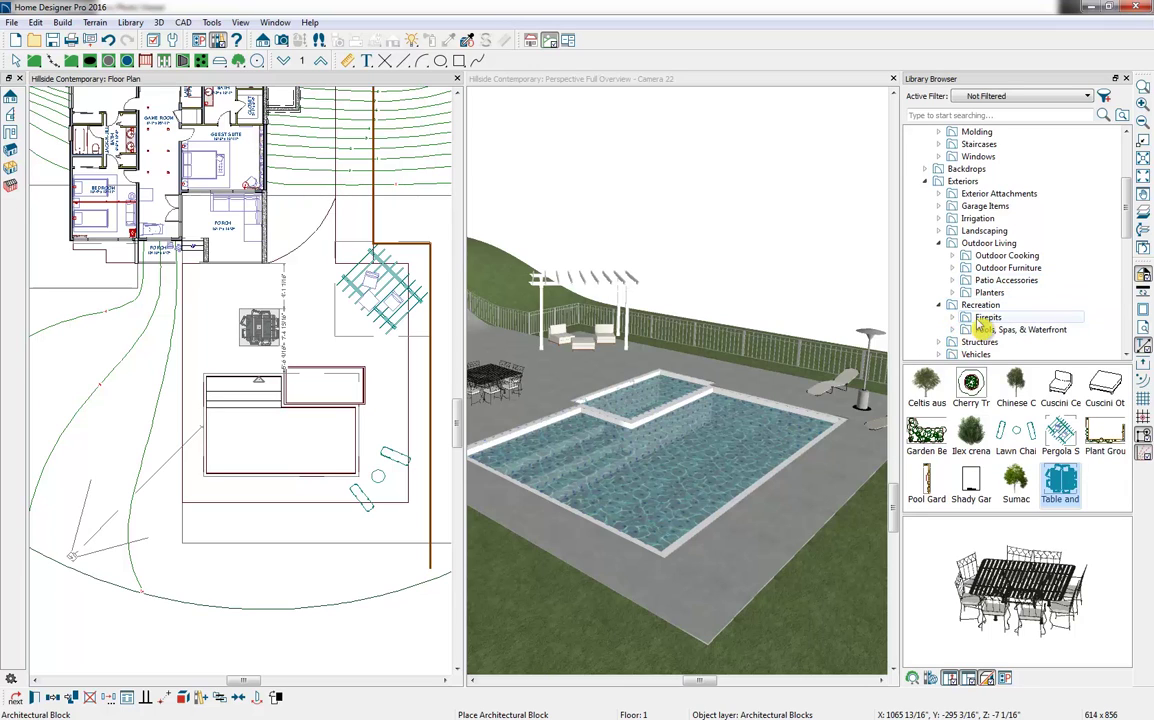
pyautogui.click(964, 331)
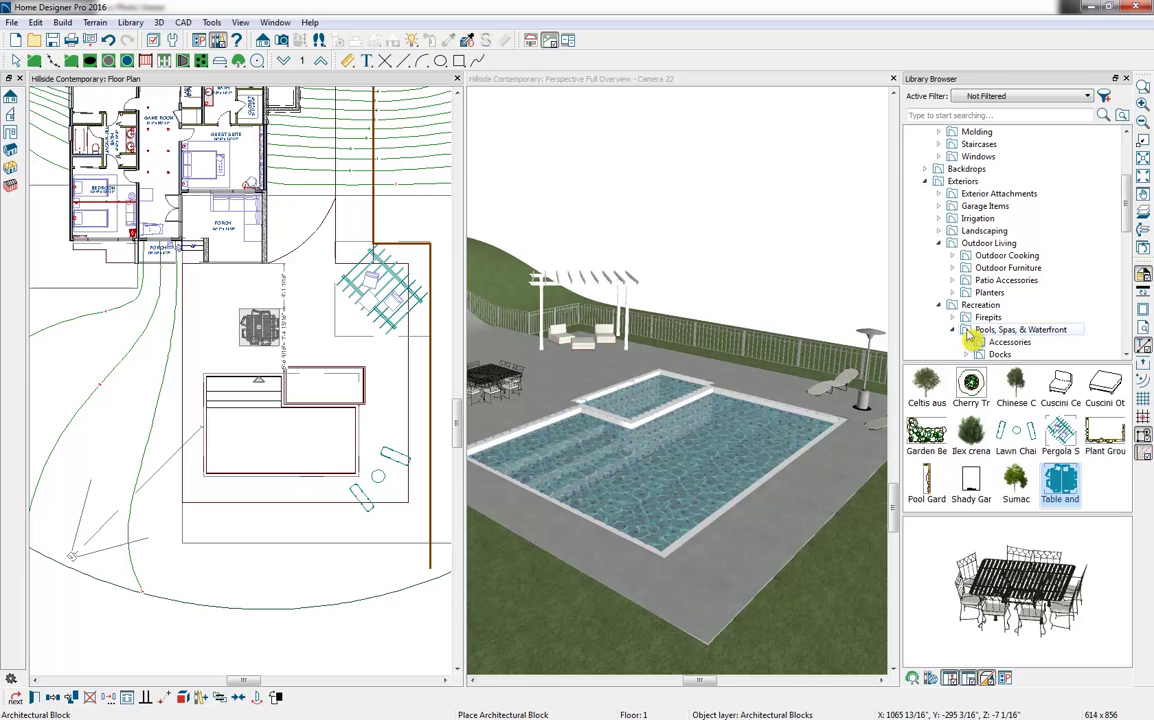
pyautogui.scroll(-2, 970, 338)
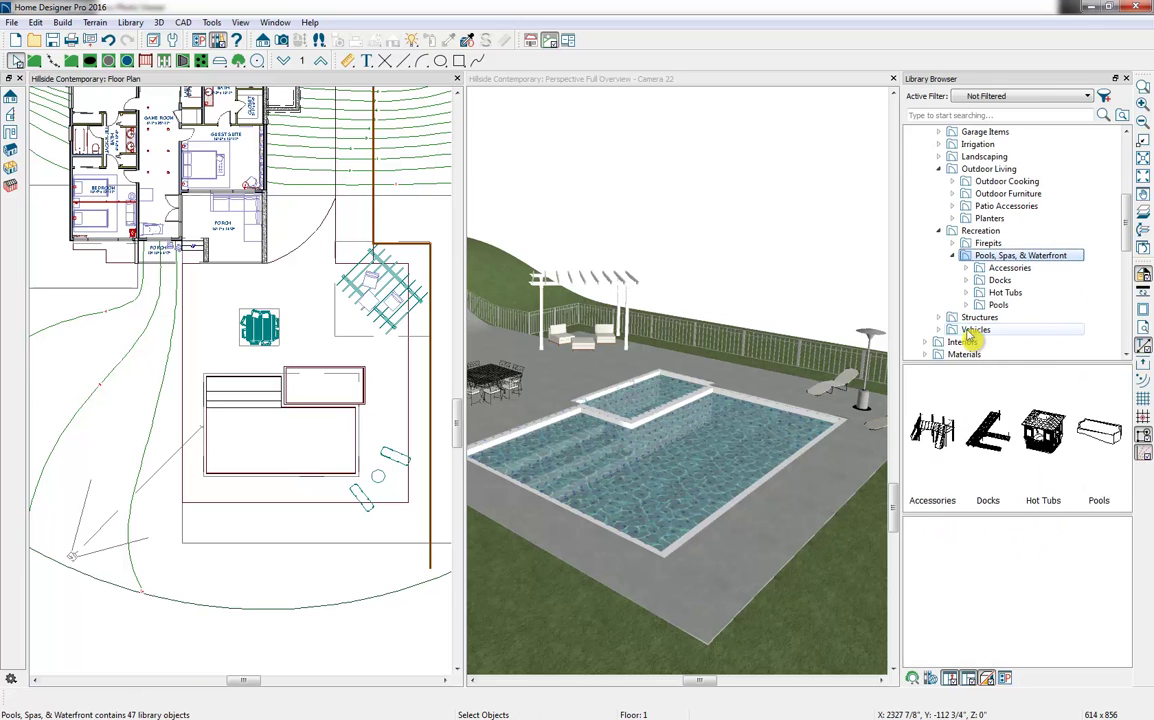
pyautogui.click(1010, 268)
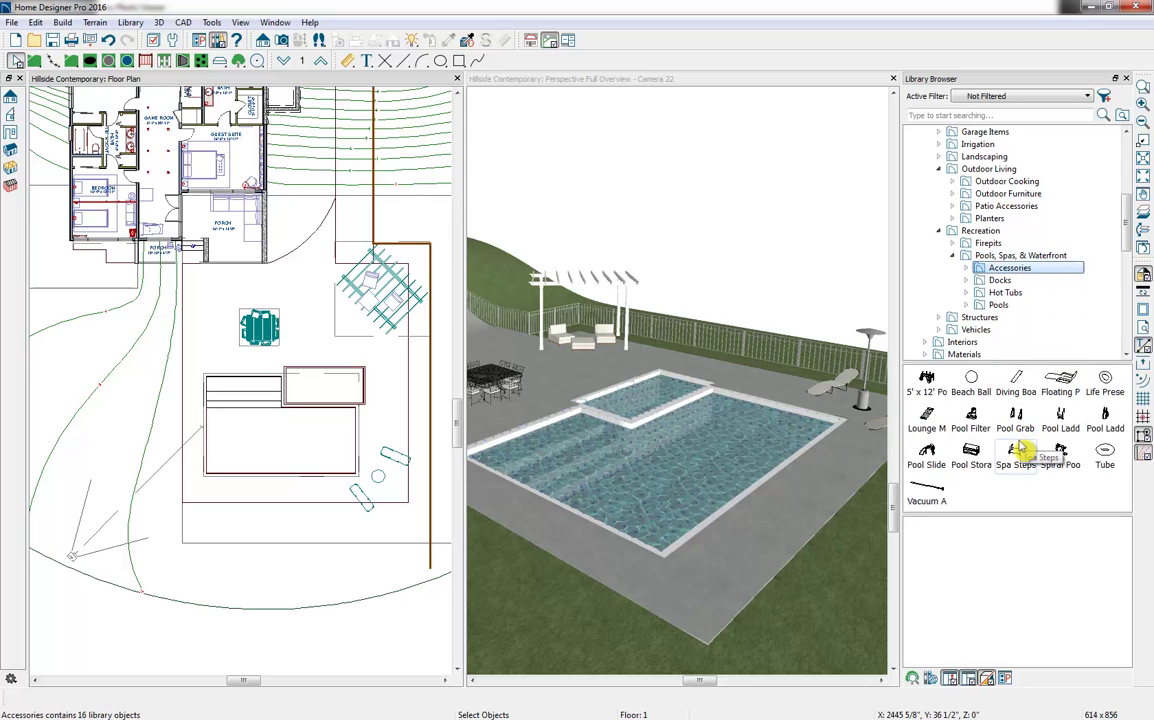
pyautogui.click(1065, 422)
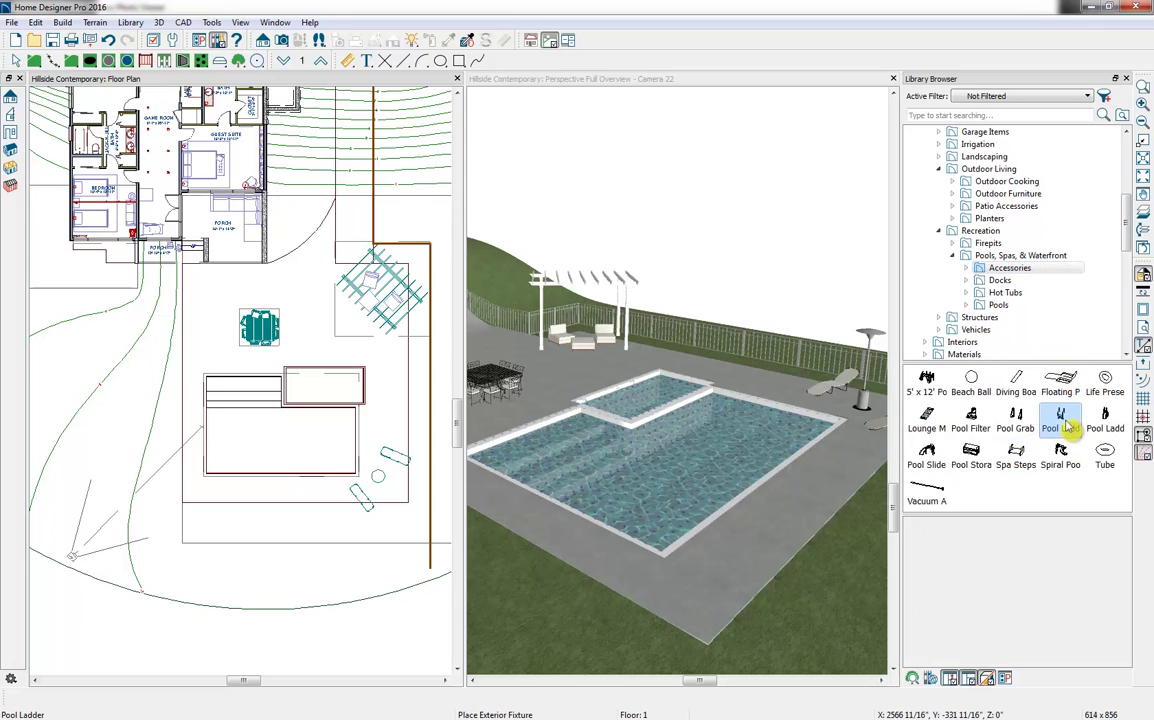
pyautogui.click(241, 479)
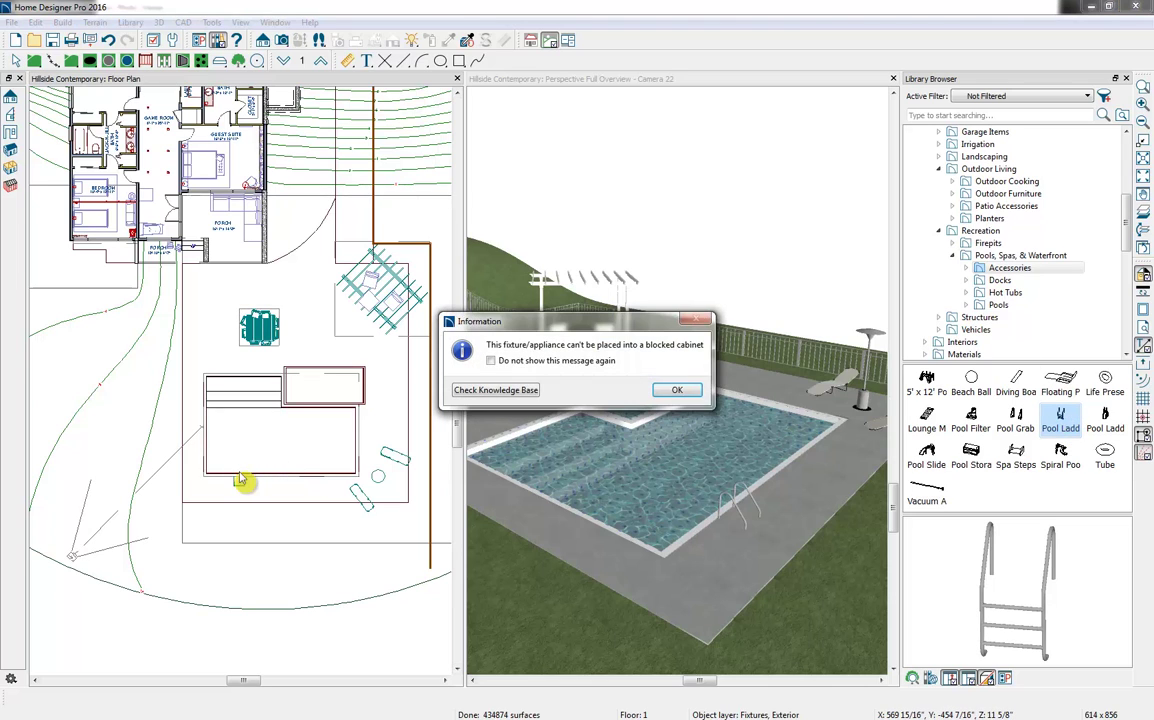
pyautogui.click(686, 395)
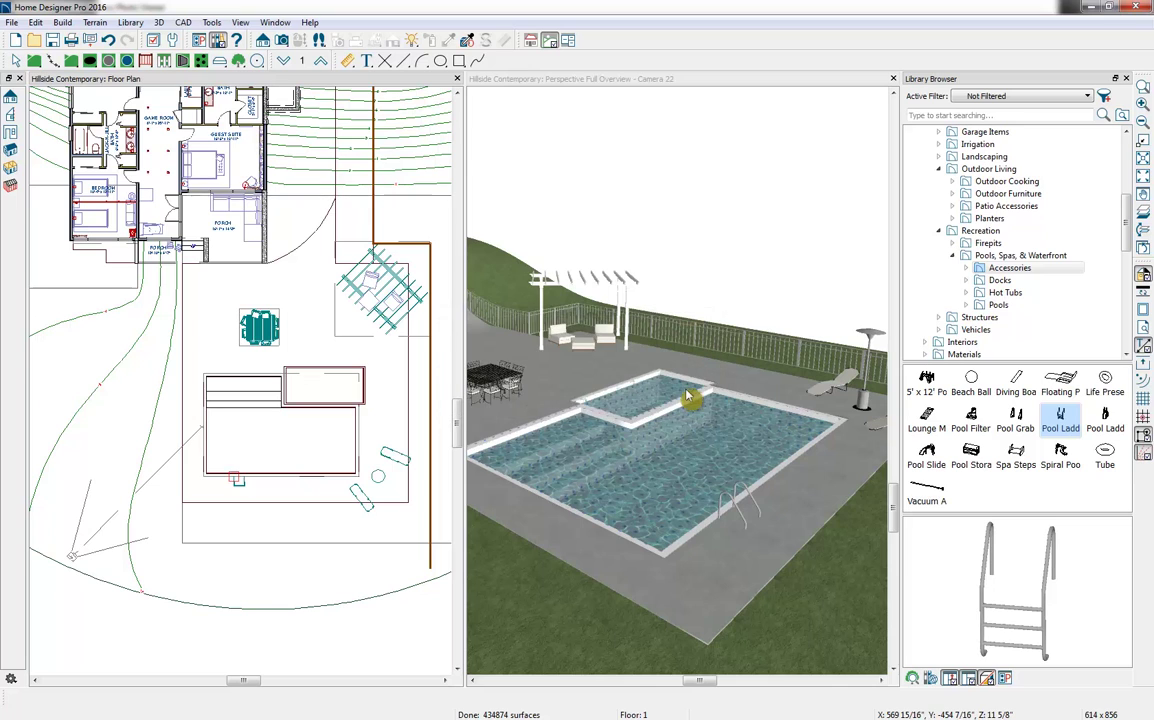
# Rotate the pool ladder 180° to face the pool and move it about 1' inward over the coping.
pyautogui.click(240, 481)
pyautogui.scroll(4, 240, 481)
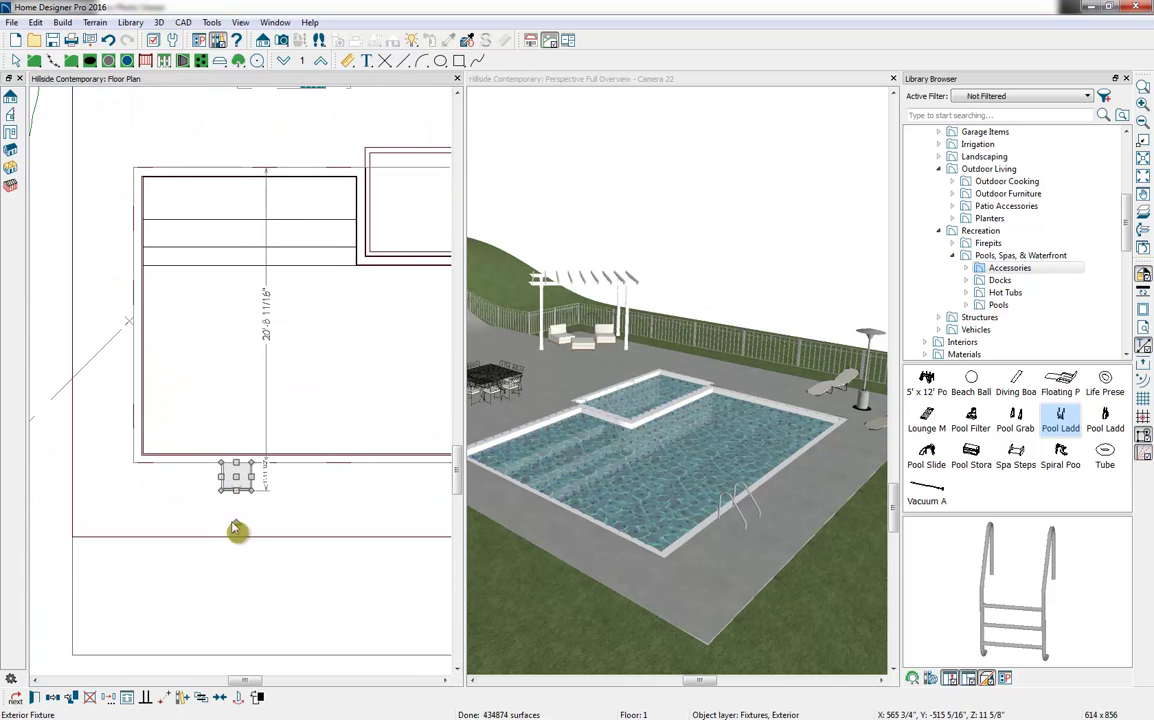
pyautogui.moveTo(238, 525); pyautogui.dragTo(243, 420)
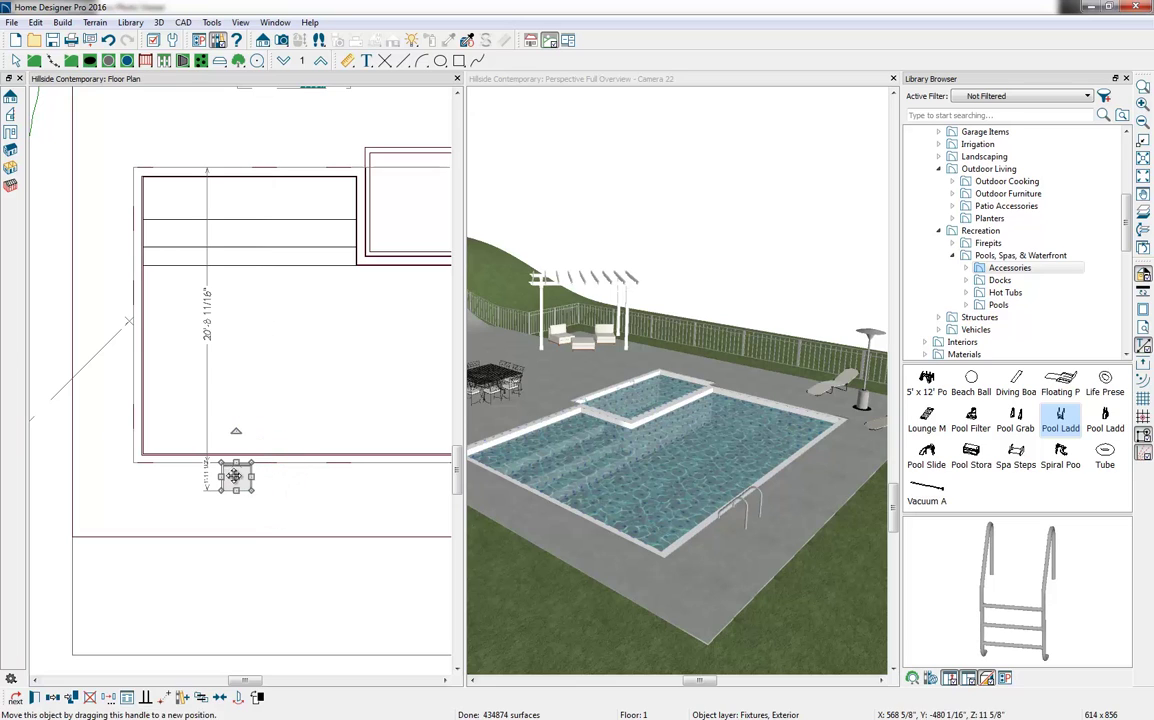
pyautogui.moveTo(236, 478); pyautogui.dragTo(236, 461)
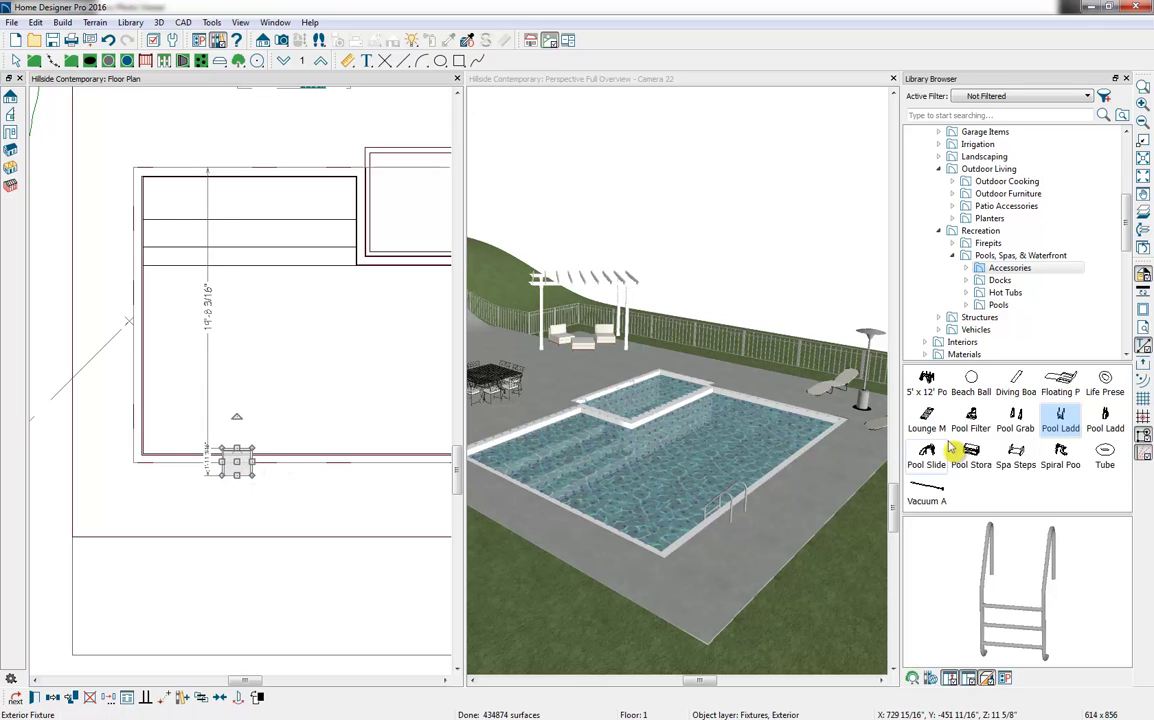
# Place a Floating Pool Chair in the pool, allowing the overlap and remembering that choice, and rotate it slightly.
pyautogui.click(1062, 385)
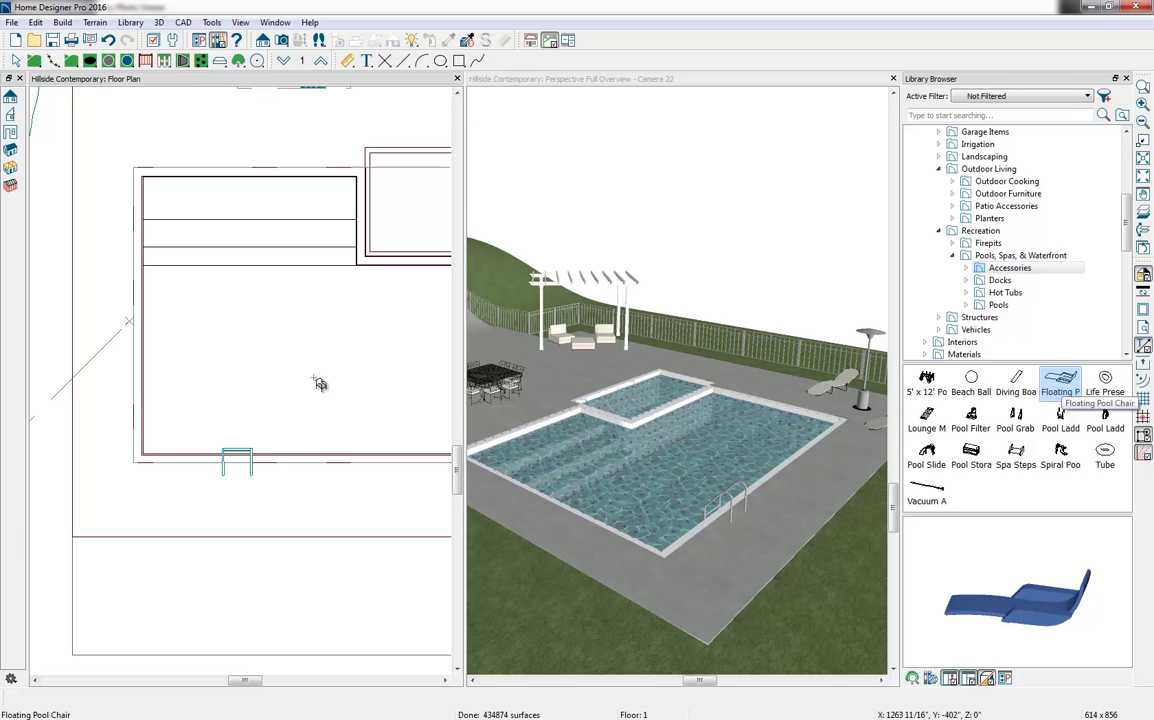
pyautogui.click(250, 358)
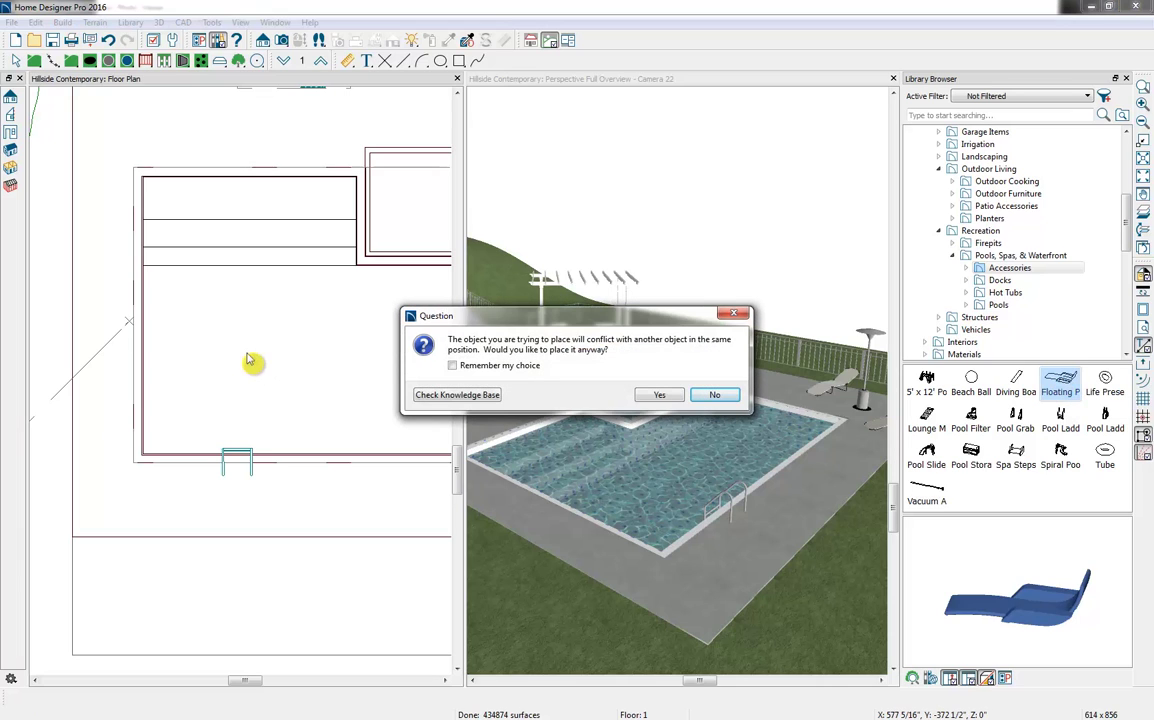
pyautogui.click(452, 365)
pyautogui.click(660, 394)
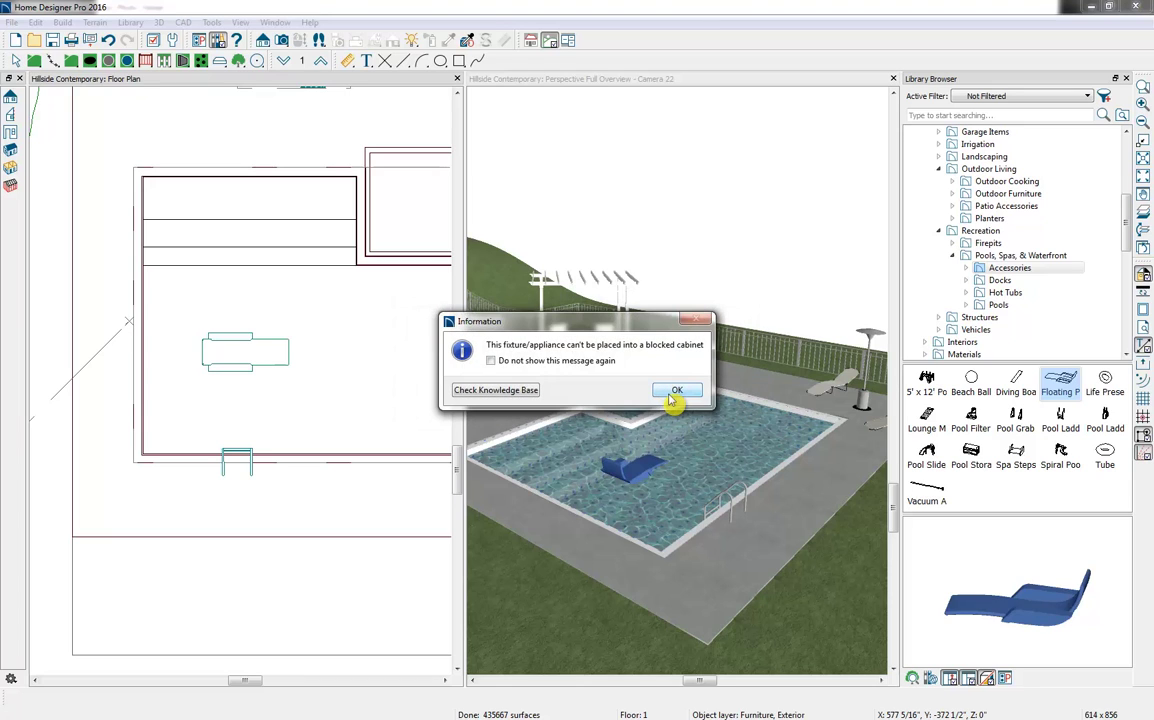
pyautogui.click(676, 390)
pyautogui.moveTo(242, 297); pyautogui.dragTo(230, 293)
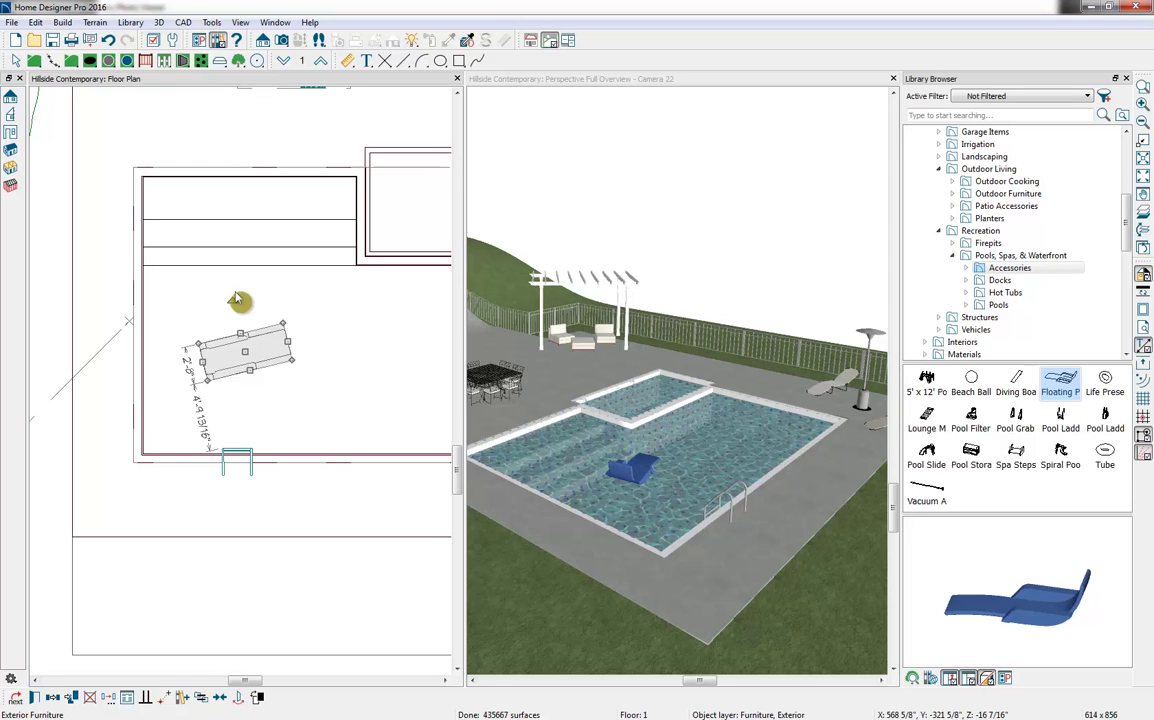
# Close the library browser and draw a rectangular garden bed about 7'-5" wide along the walkway, from the crawlspace's outer corner to the patio.
pyautogui.click(1126, 79)
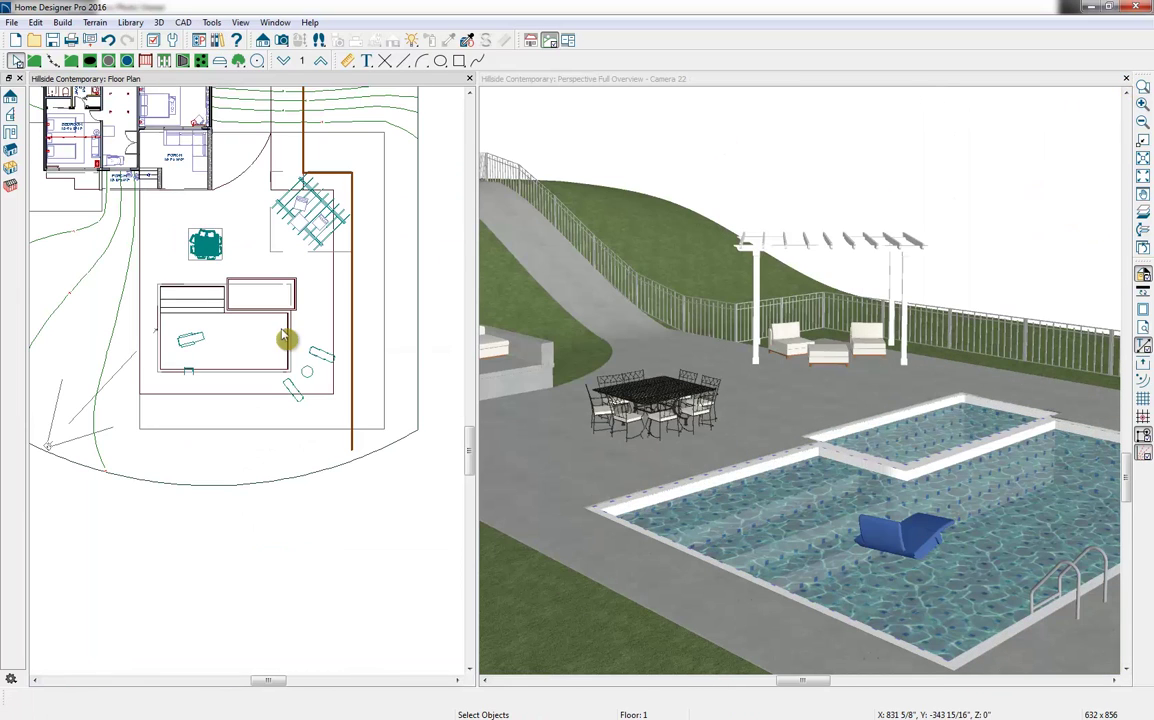
pyautogui.scroll(2, 287, 291)
pyautogui.scroll(2, 287, 291)
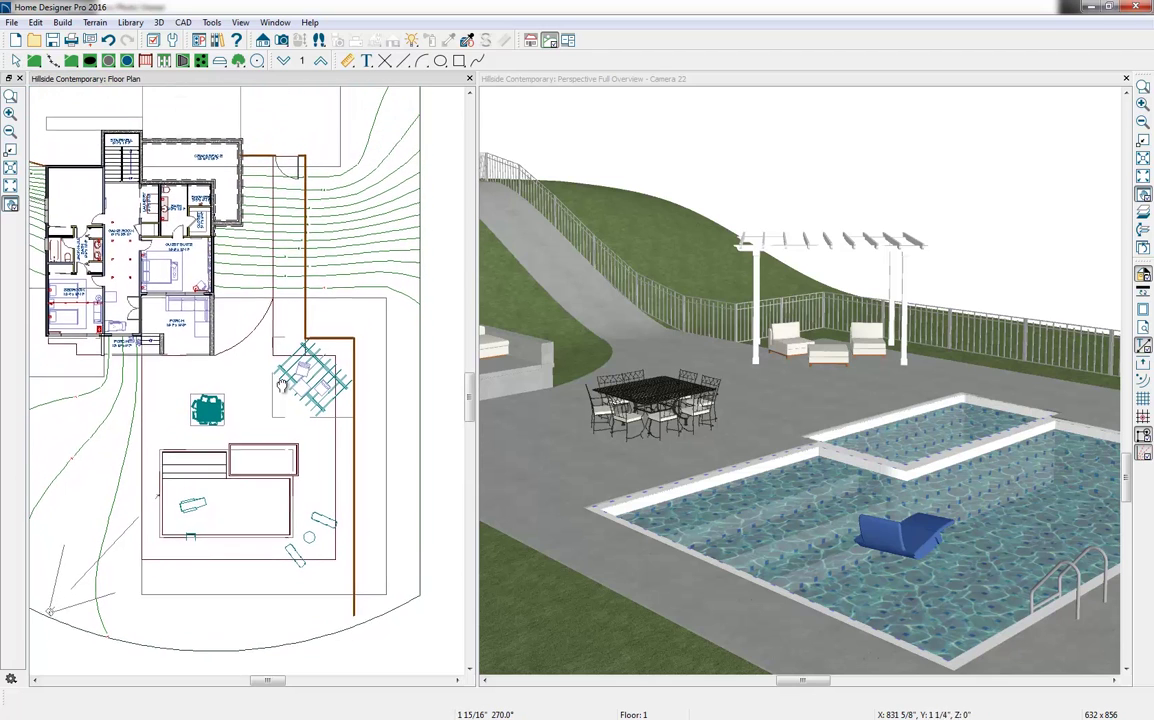
pyautogui.scroll(2, 249, 285)
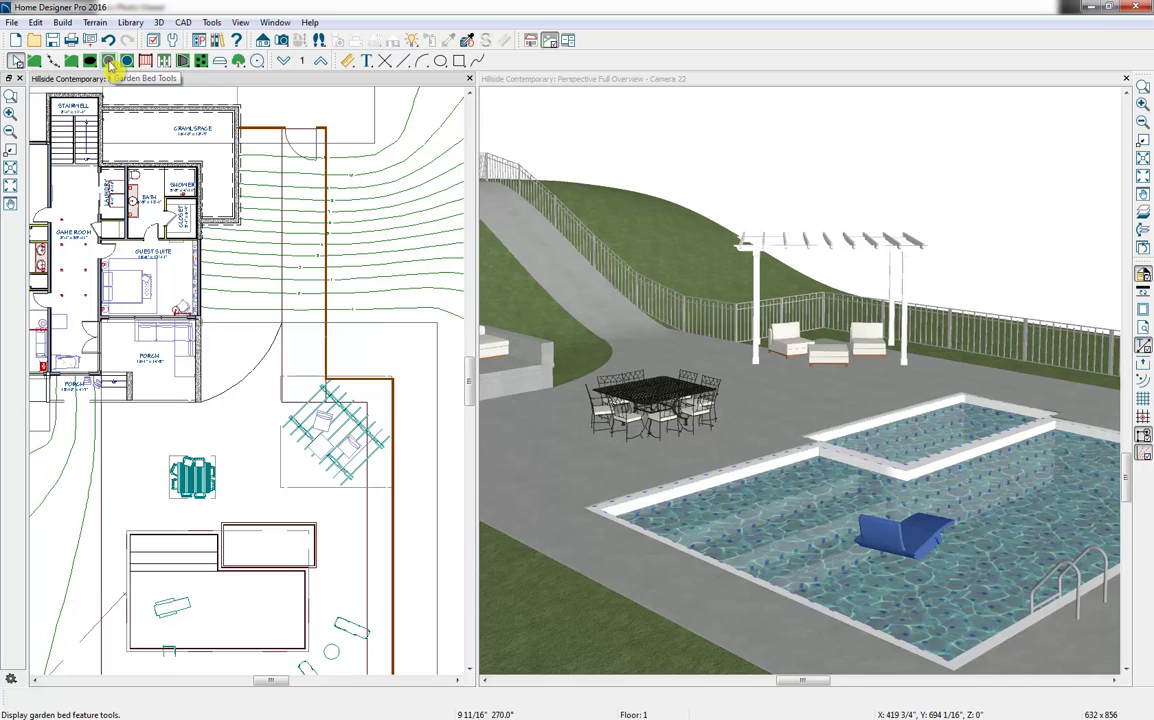
pyautogui.click(110, 62)
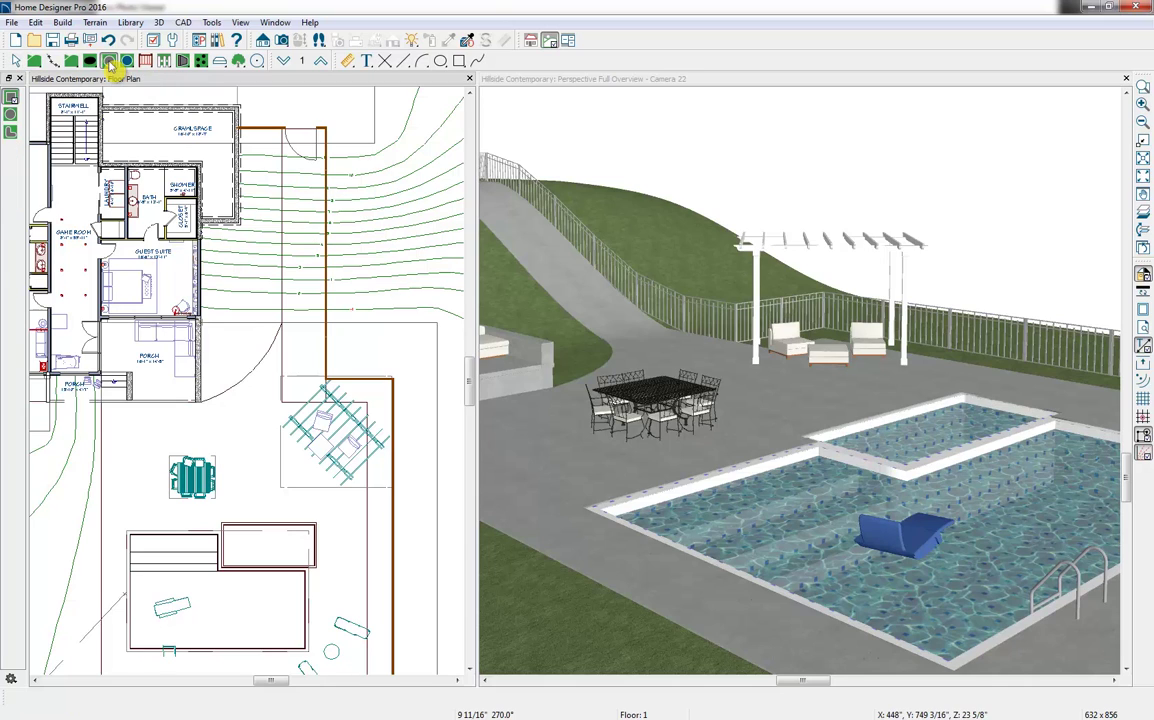
pyautogui.moveTo(238, 129); pyautogui.dragTo(279, 321)
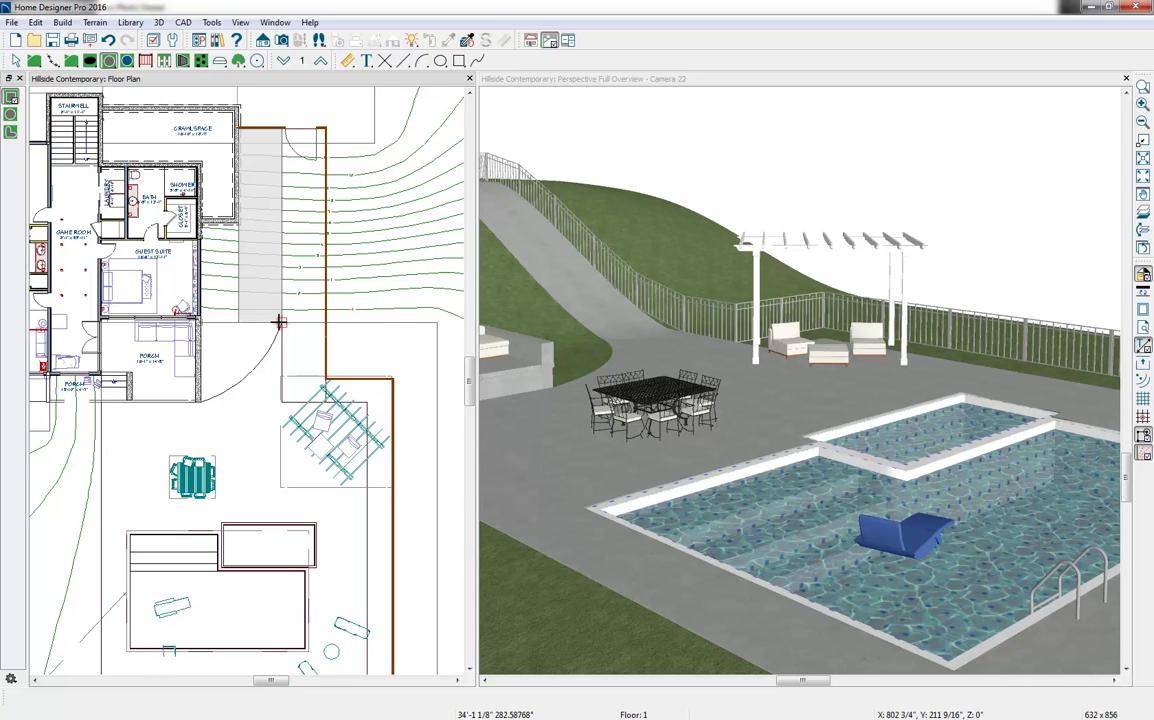
# Break the garden bed's inner edge at the crawlspace corner and stretch it to the guest suite wall and the porch's outer corner.
pyautogui.click(237, 297)
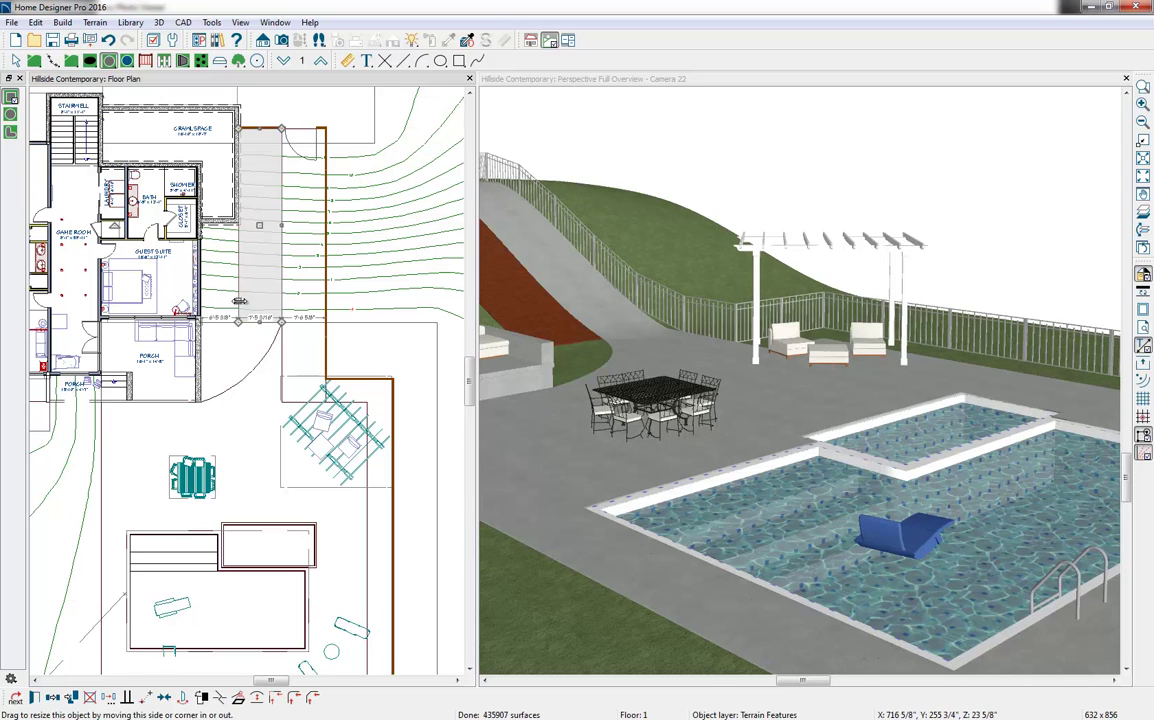
pyautogui.click(221, 698)
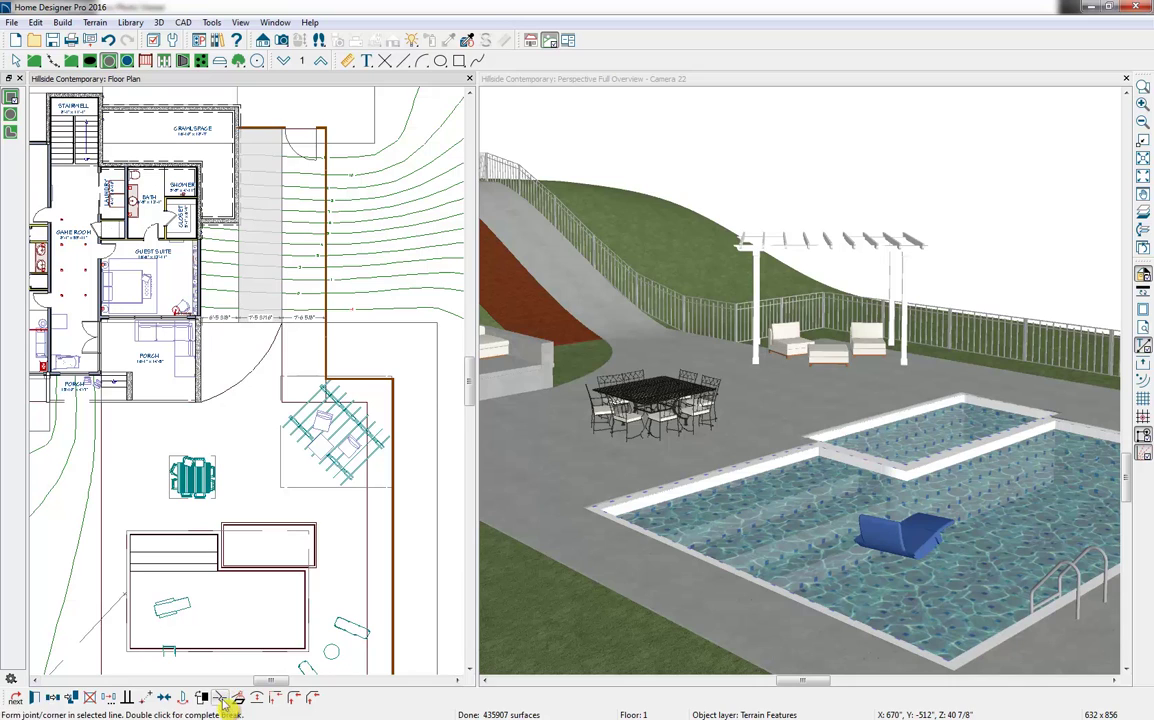
pyautogui.click(238, 224)
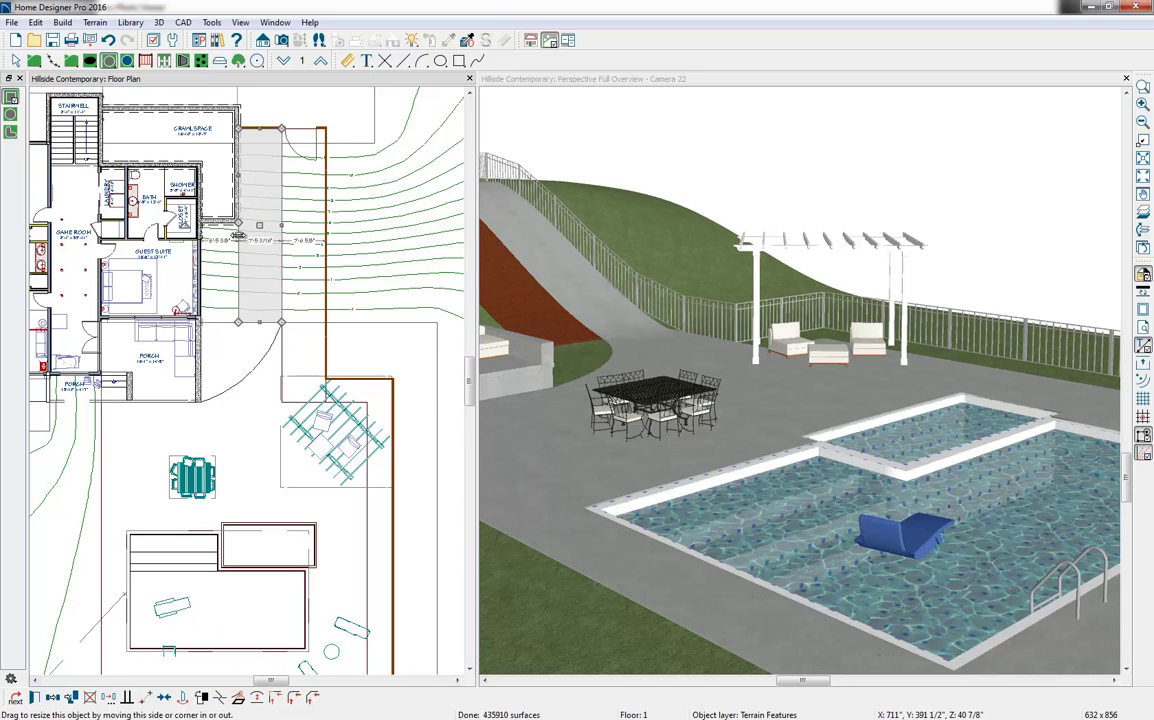
pyautogui.moveTo(238, 236); pyautogui.dragTo(210, 240)
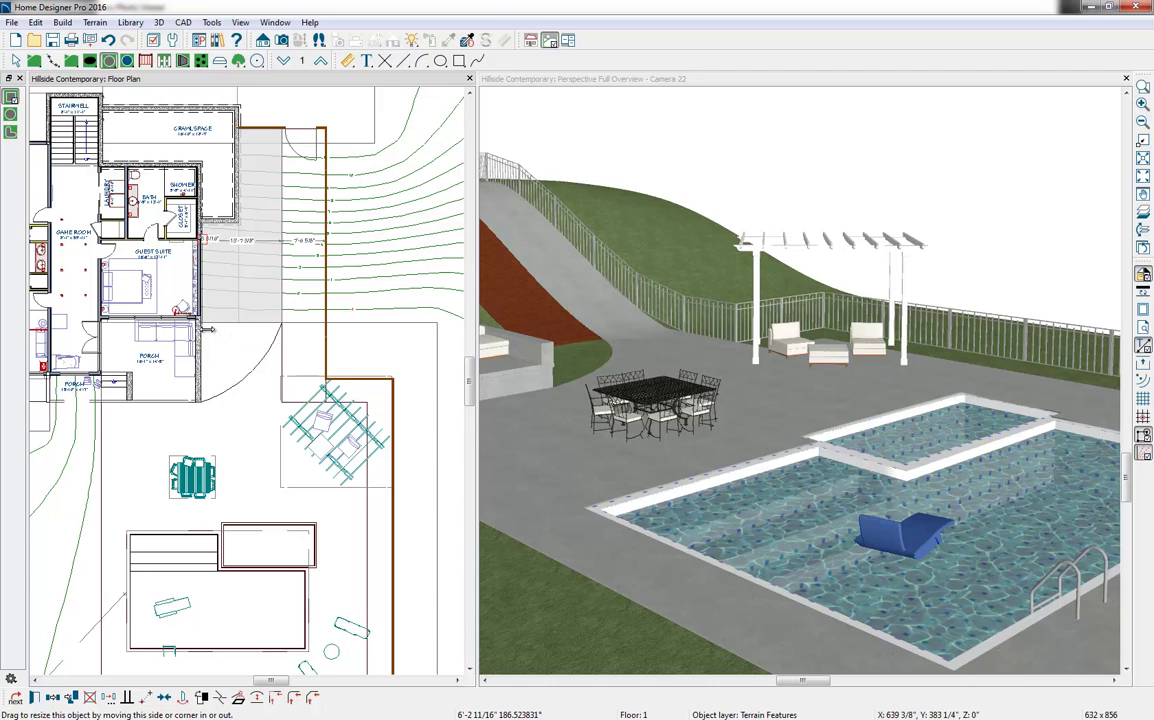
pyautogui.moveTo(208, 327); pyautogui.dragTo(203, 398)
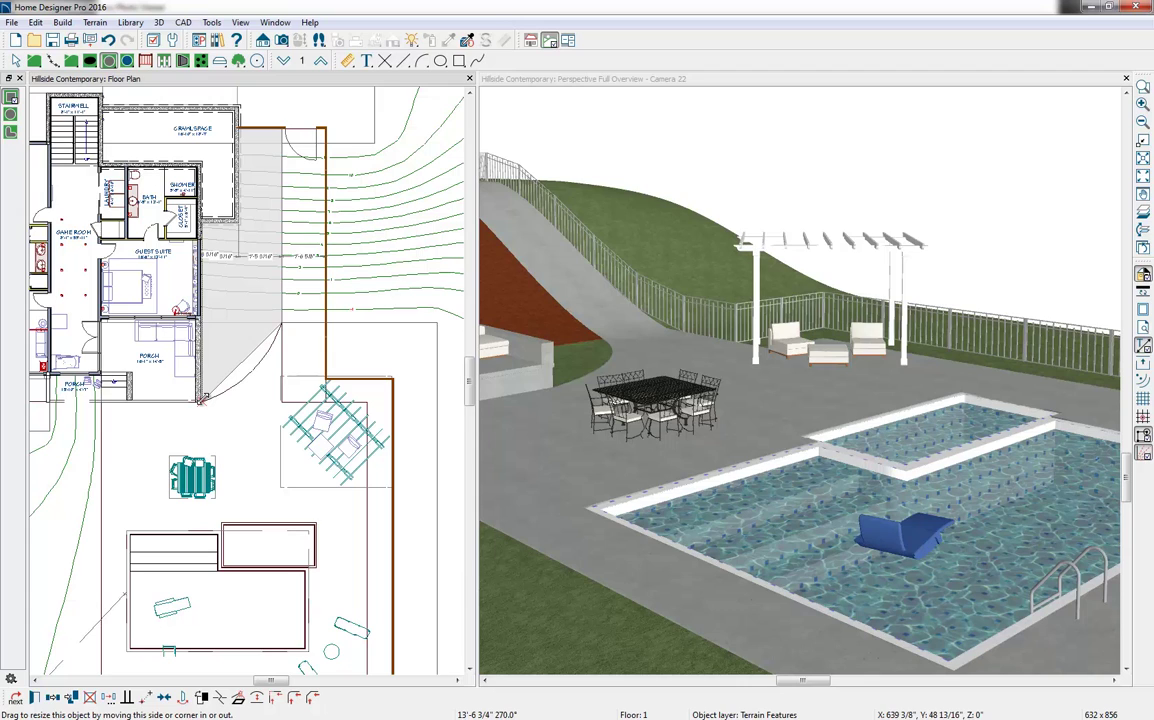
# Change the garden bed's diagonal edge into an arc and curve it to match the patio's curved border.
pyautogui.click(226, 379)
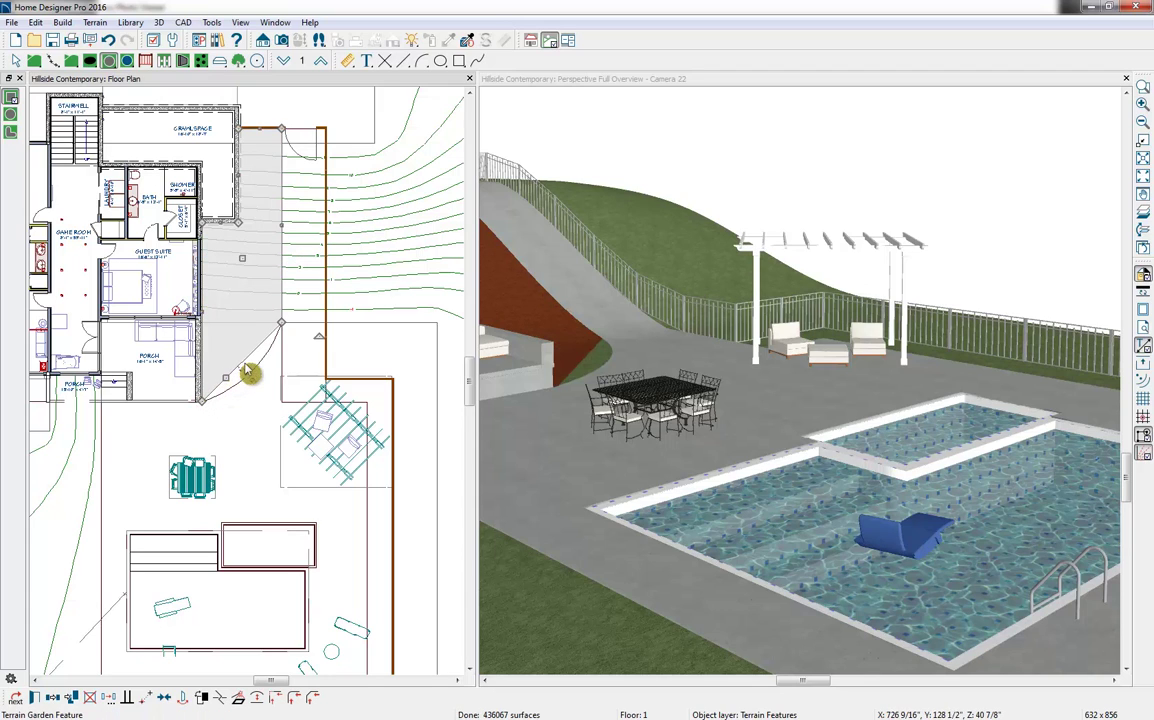
pyautogui.click(258, 698)
pyautogui.click(239, 374)
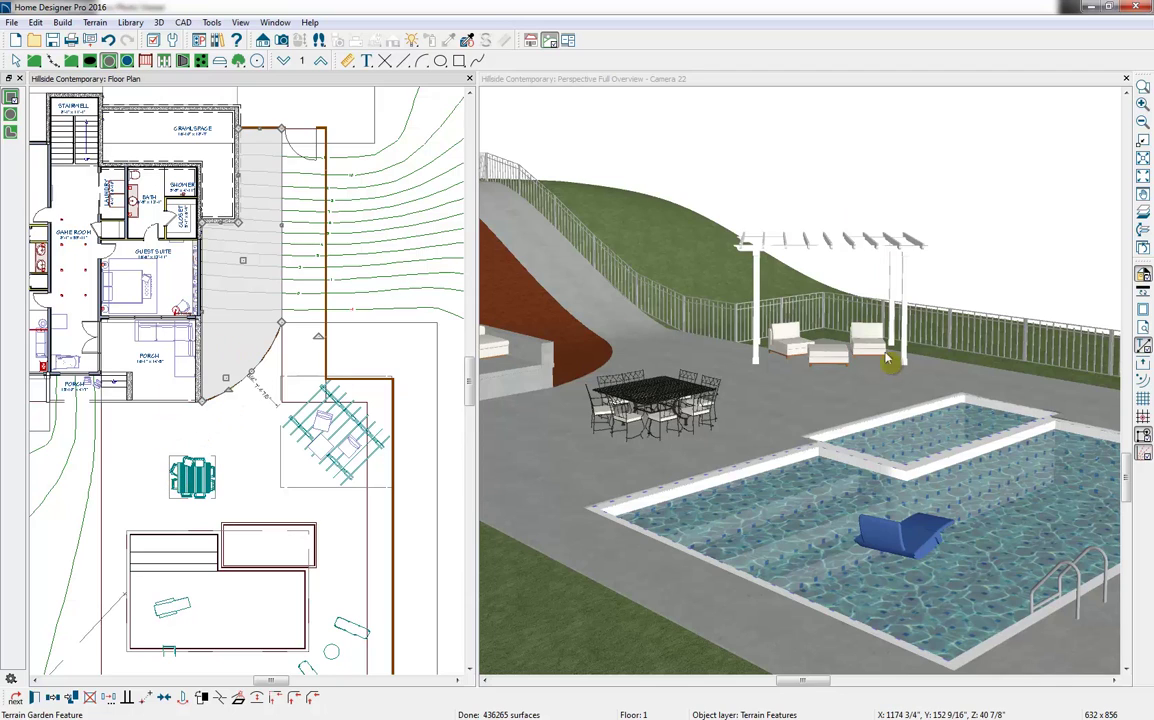
pyautogui.moveTo(886, 362); pyautogui.dragTo(638, 370)
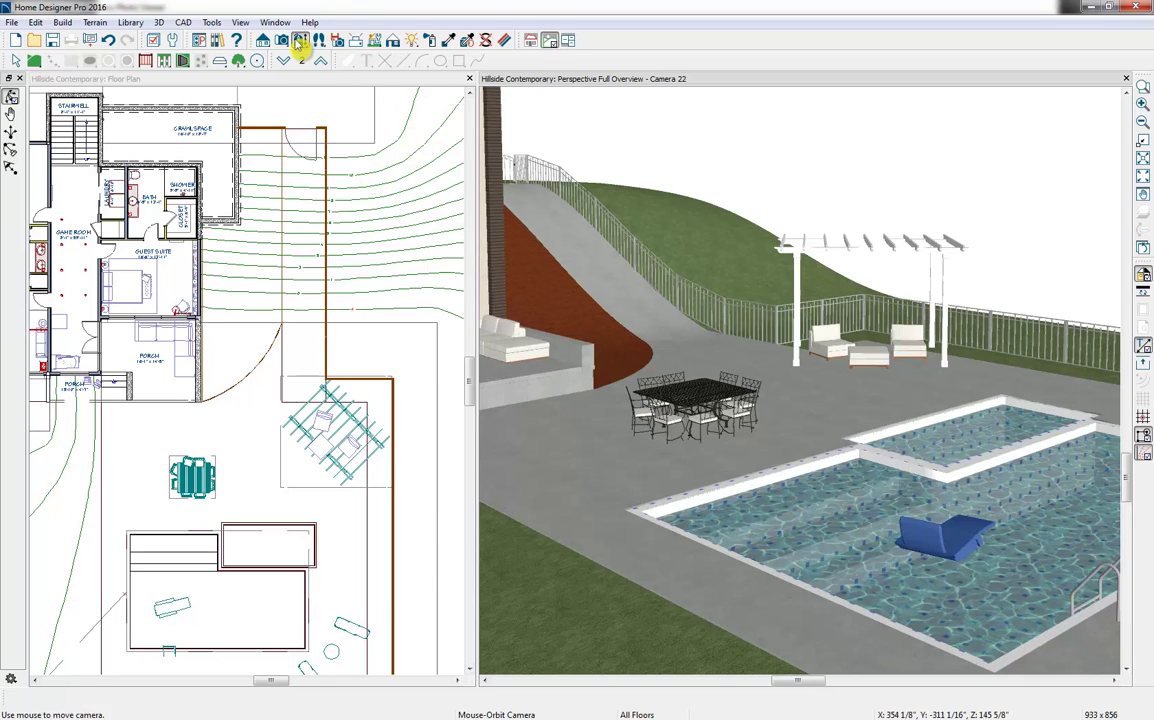
# Open the library browser and collapse all folders of the Home Designer Core Catalogs and the User Catalog.
pyautogui.click(217, 40)
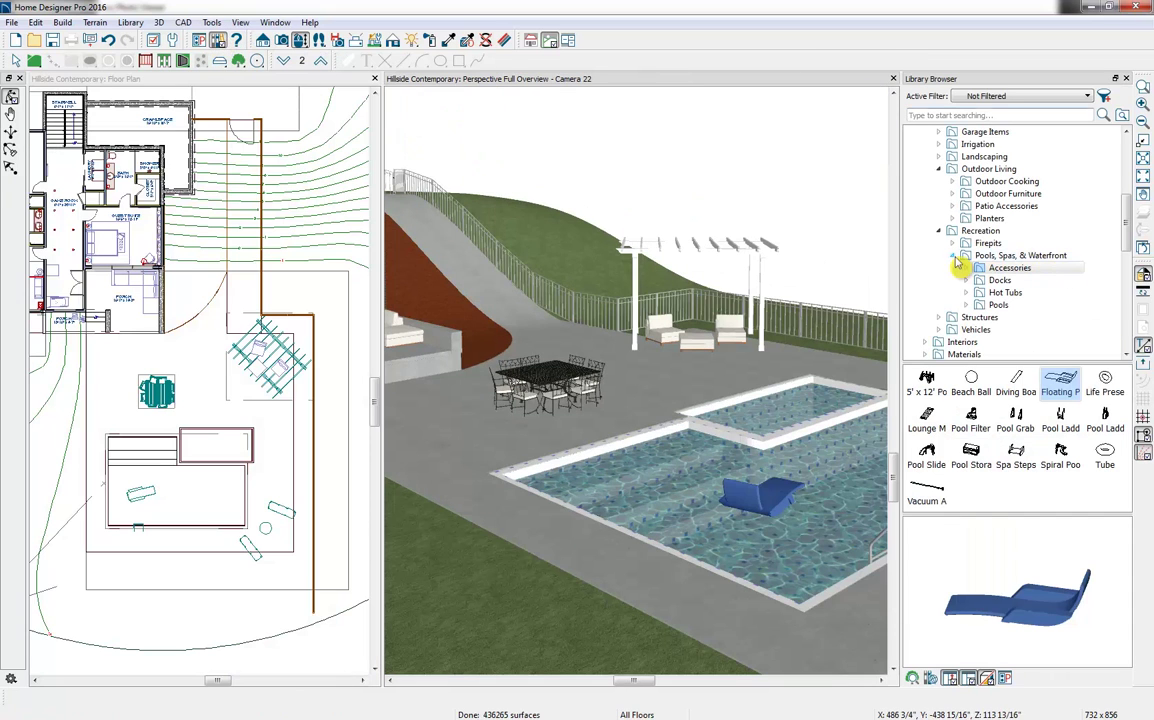
pyautogui.click(953, 256)
pyautogui.click(939, 231)
pyautogui.click(939, 169)
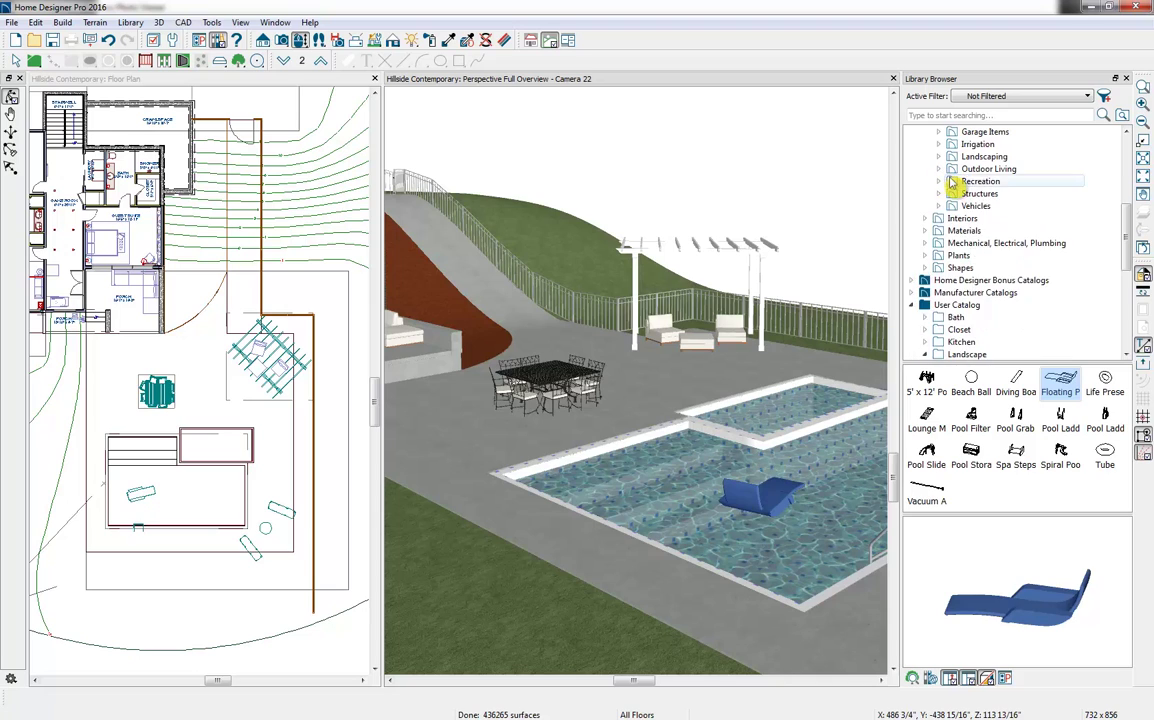
pyautogui.scroll(6, 975, 230)
pyautogui.rightClick(968, 133)
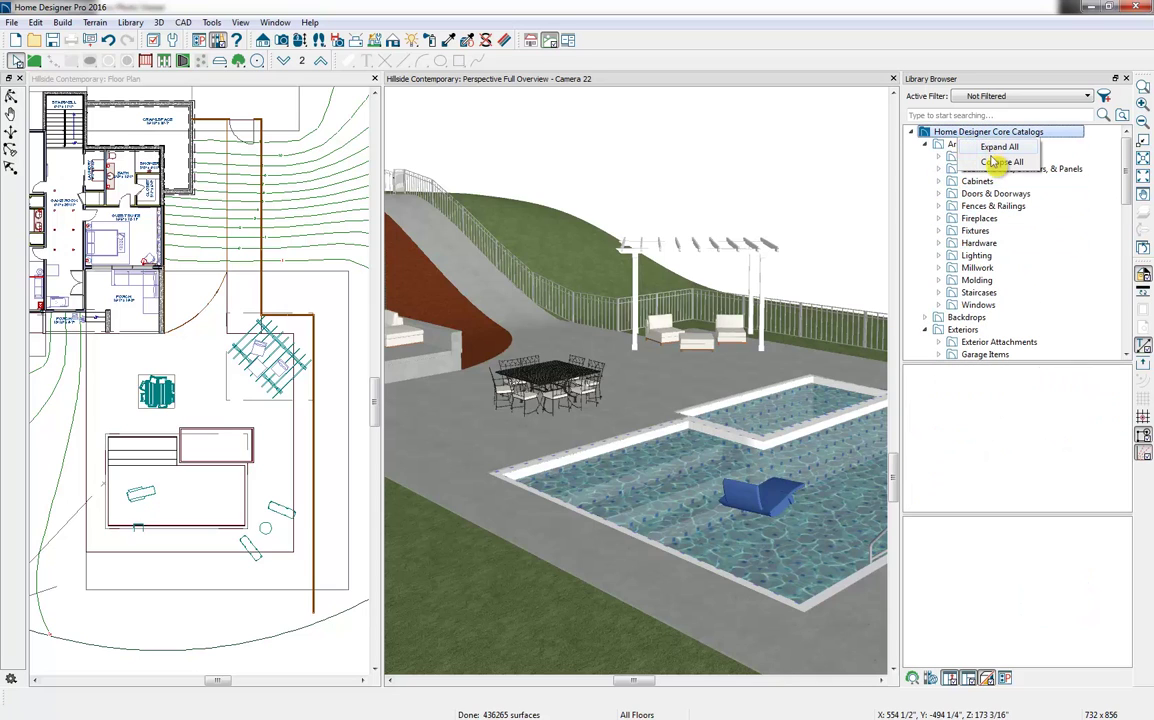
pyautogui.click(996, 163)
pyautogui.rightClick(990, 172)
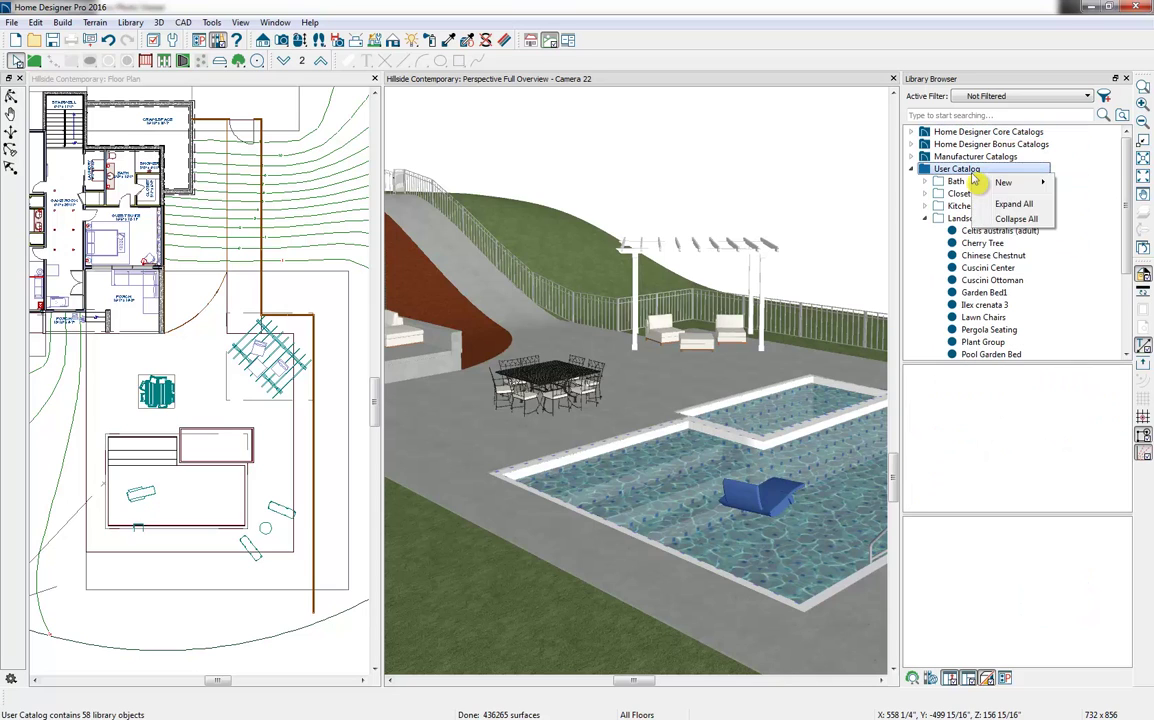
pyautogui.click(1014, 220)
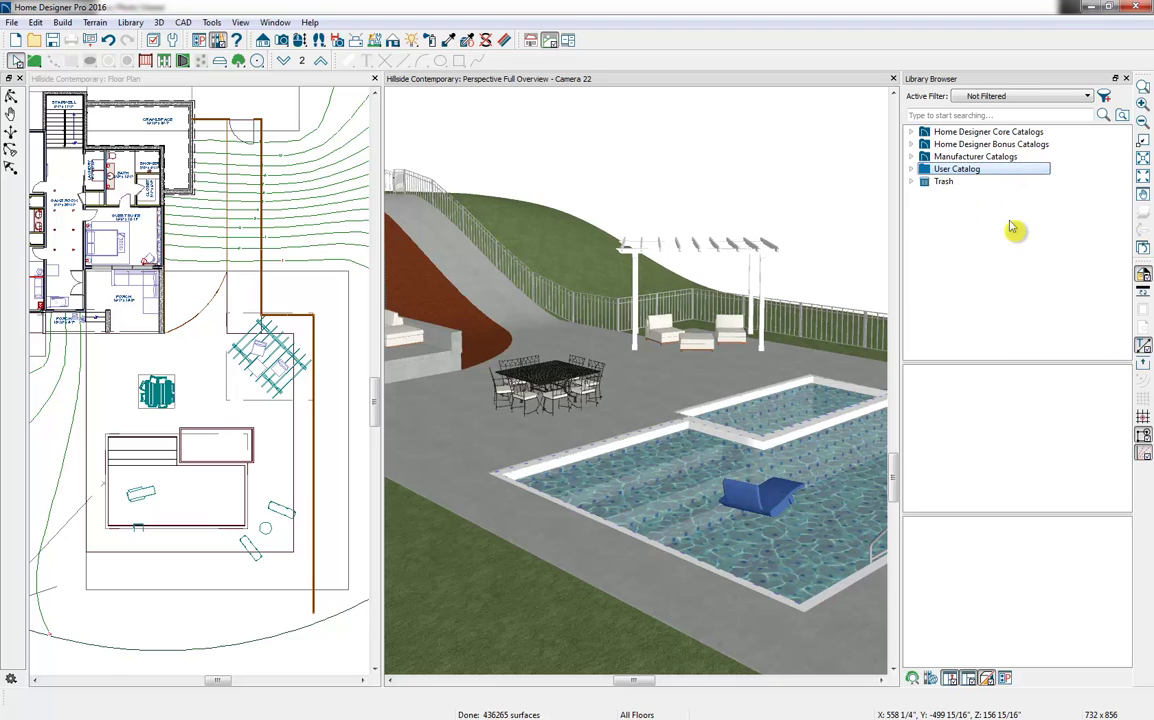
# Open the Plant Chooser with Lilac as the common name and consult the hardiness zone map for Western USA.
pyautogui.click(94, 23)
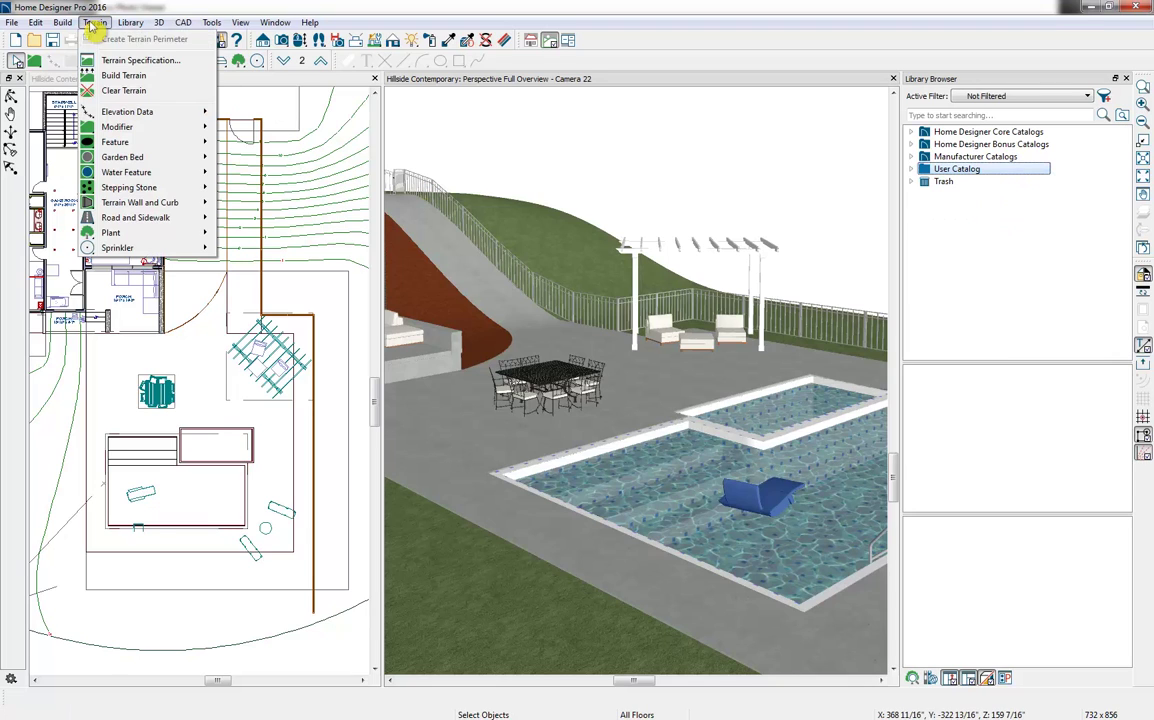
pyautogui.moveTo(168, 233)
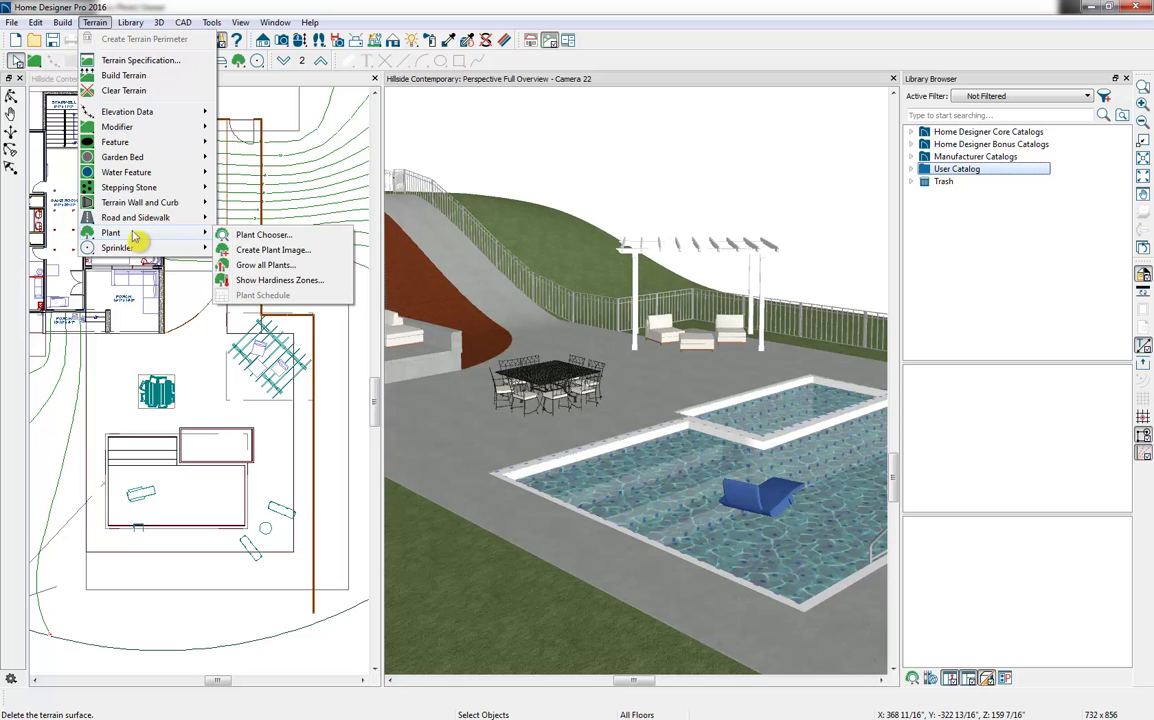
pyautogui.click(243, 238)
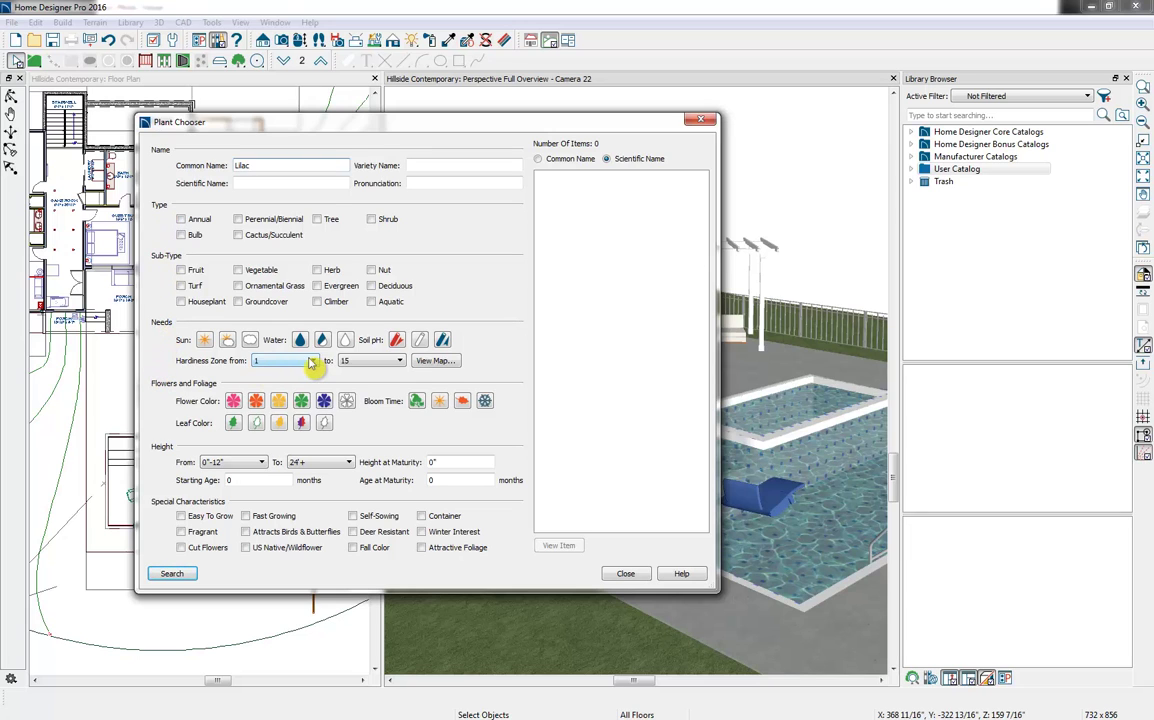
pyautogui.click(436, 361)
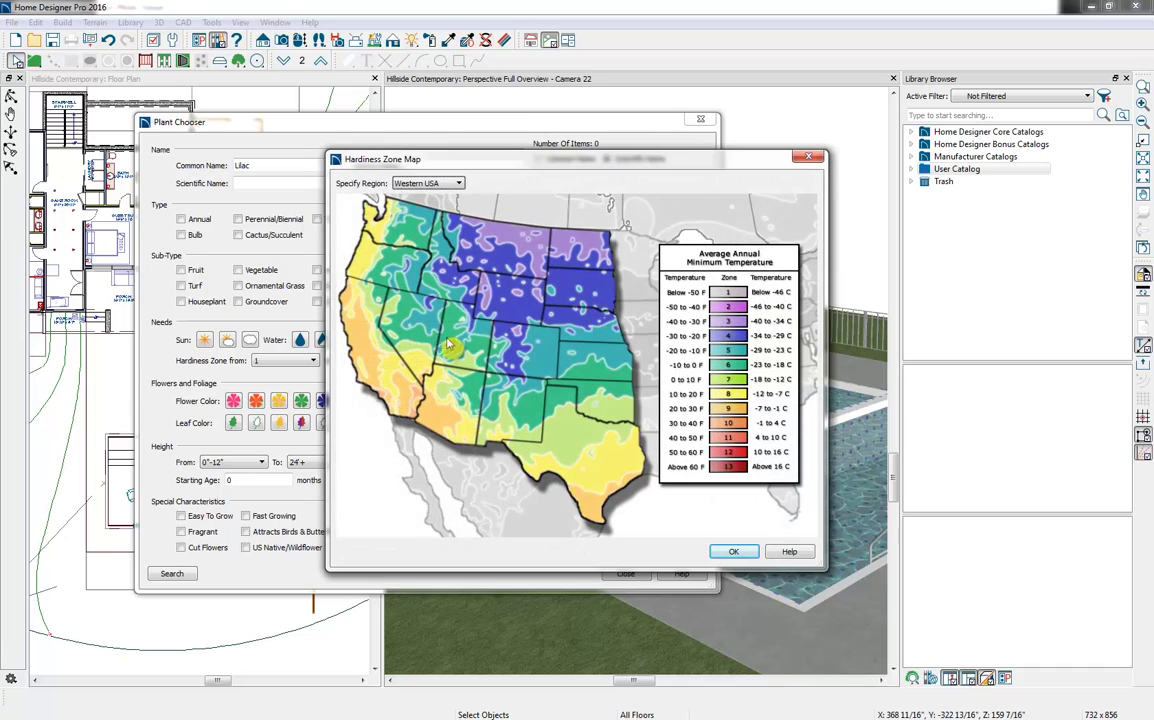
pyautogui.click(459, 184)
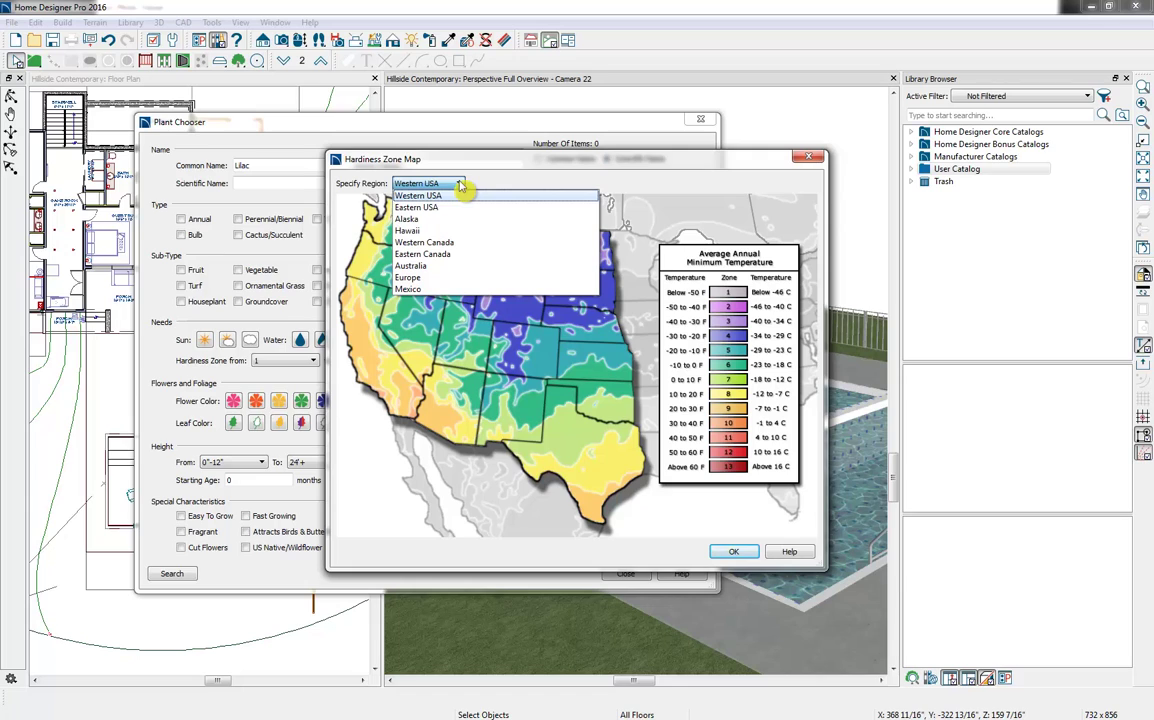
pyautogui.click(459, 184)
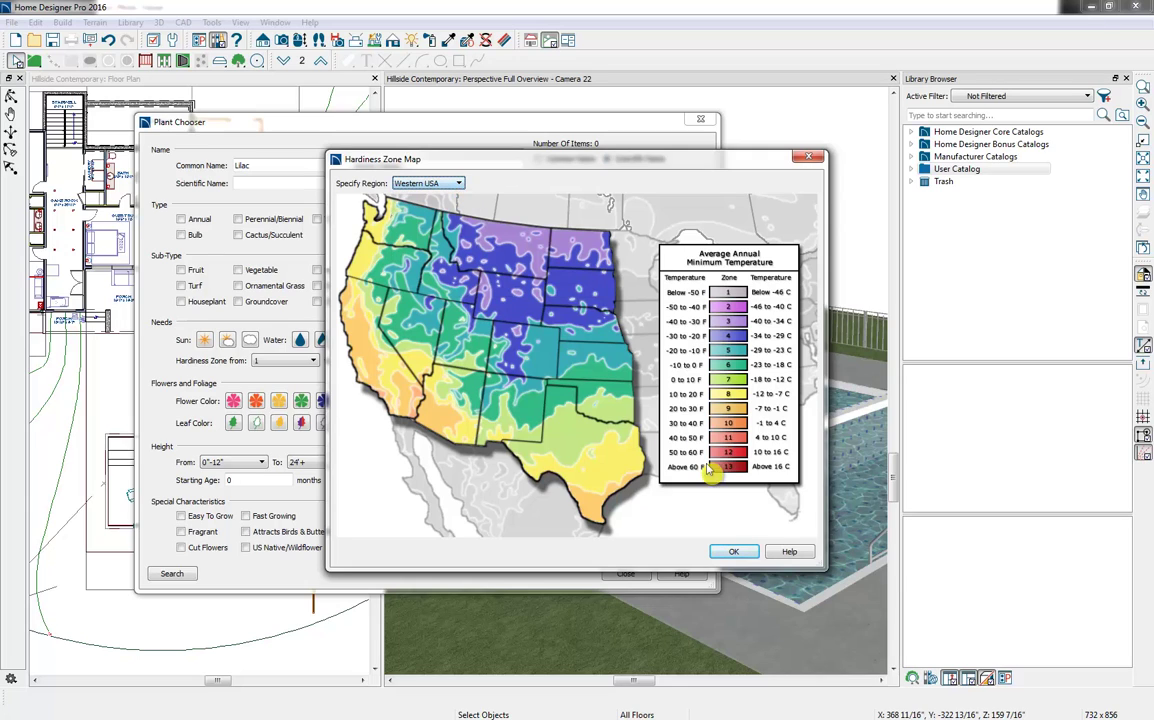
pyautogui.click(733, 551)
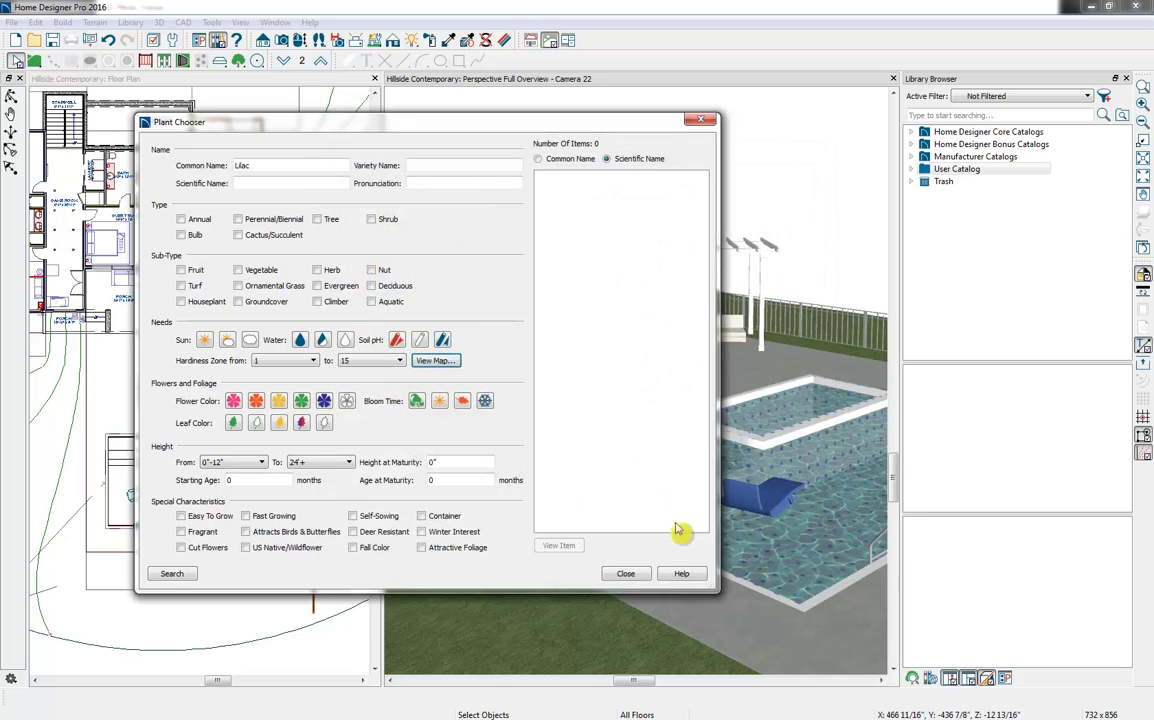
# Limit the hardiness zone range to 5 through 6 and search for matching lilac plants.
pyautogui.click(290, 360)
pyautogui.click(283, 424)
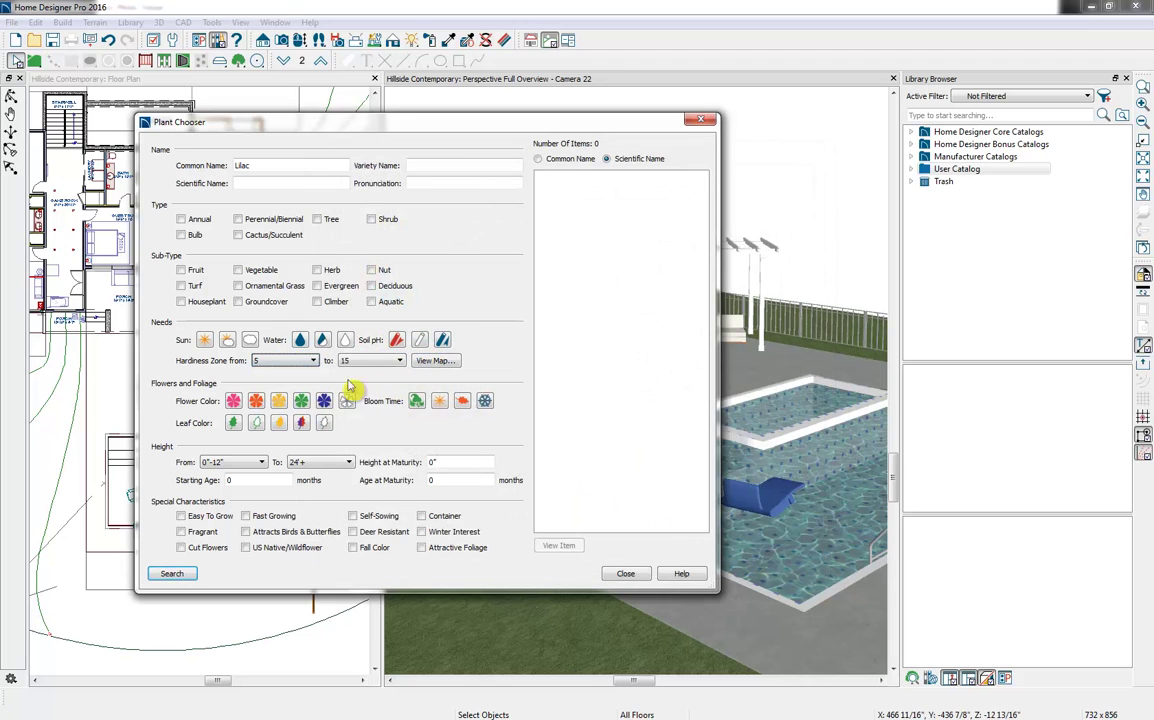
pyautogui.click(372, 360)
pyautogui.click(366, 433)
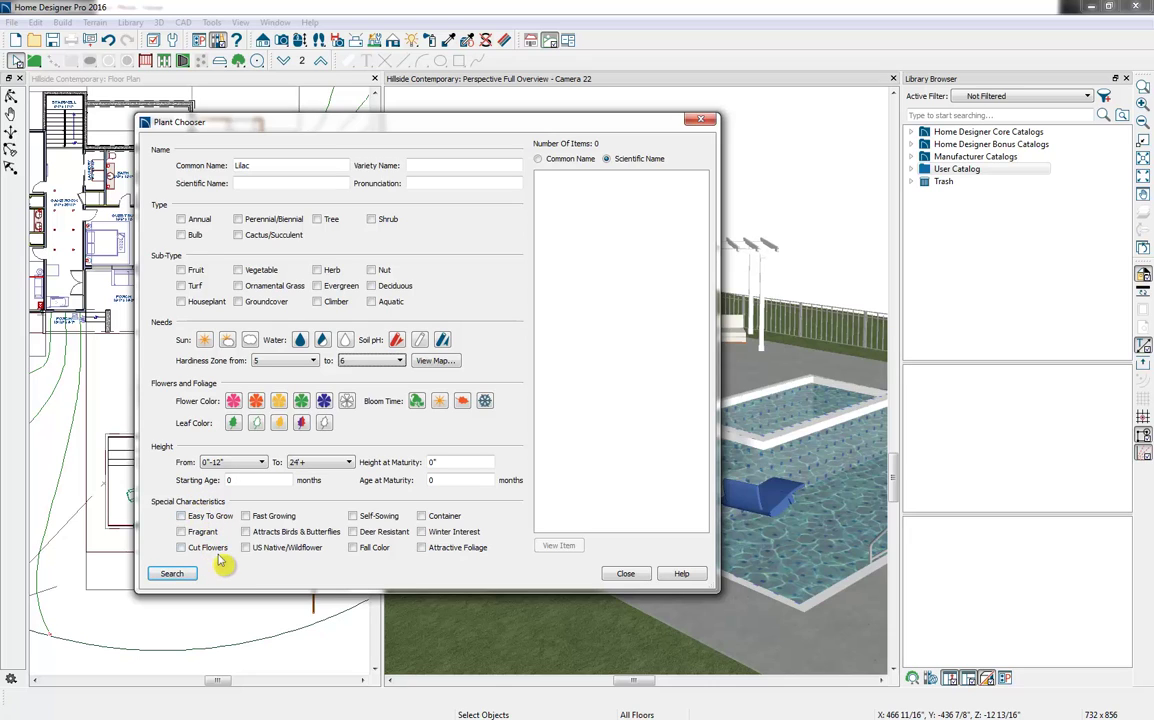
pyautogui.click(172, 574)
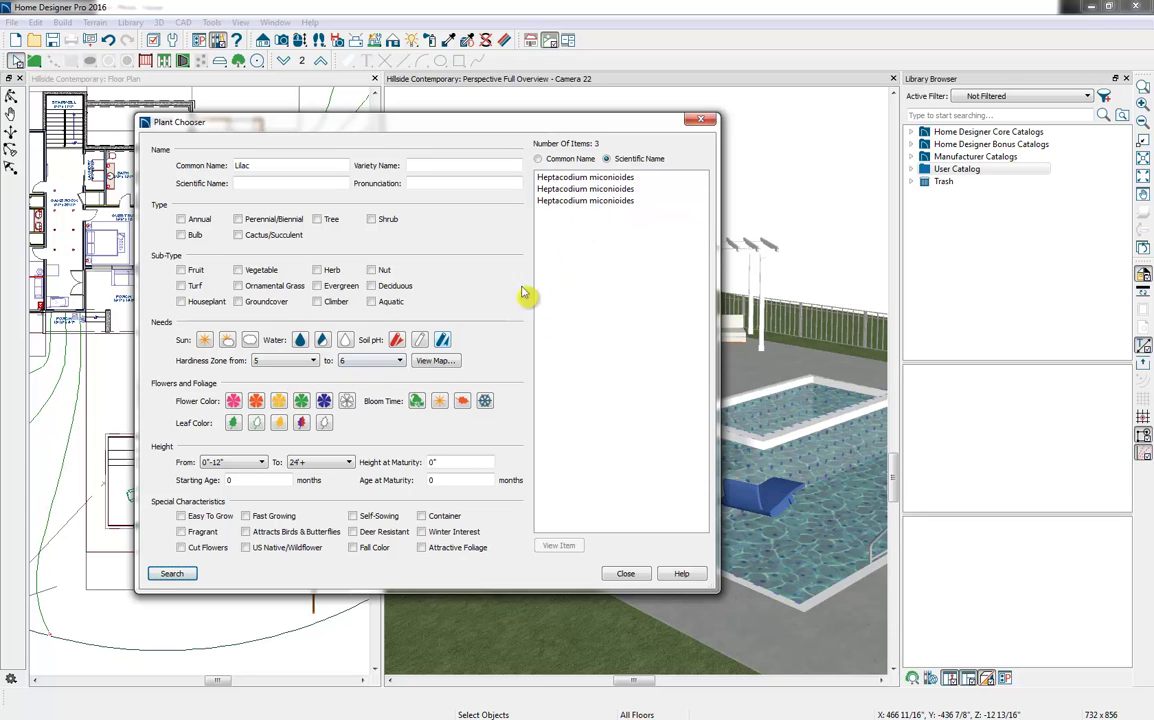
# Locate the found Heptacodium miconioides in the library and preview each of its three variants.
pyautogui.click(605, 178)
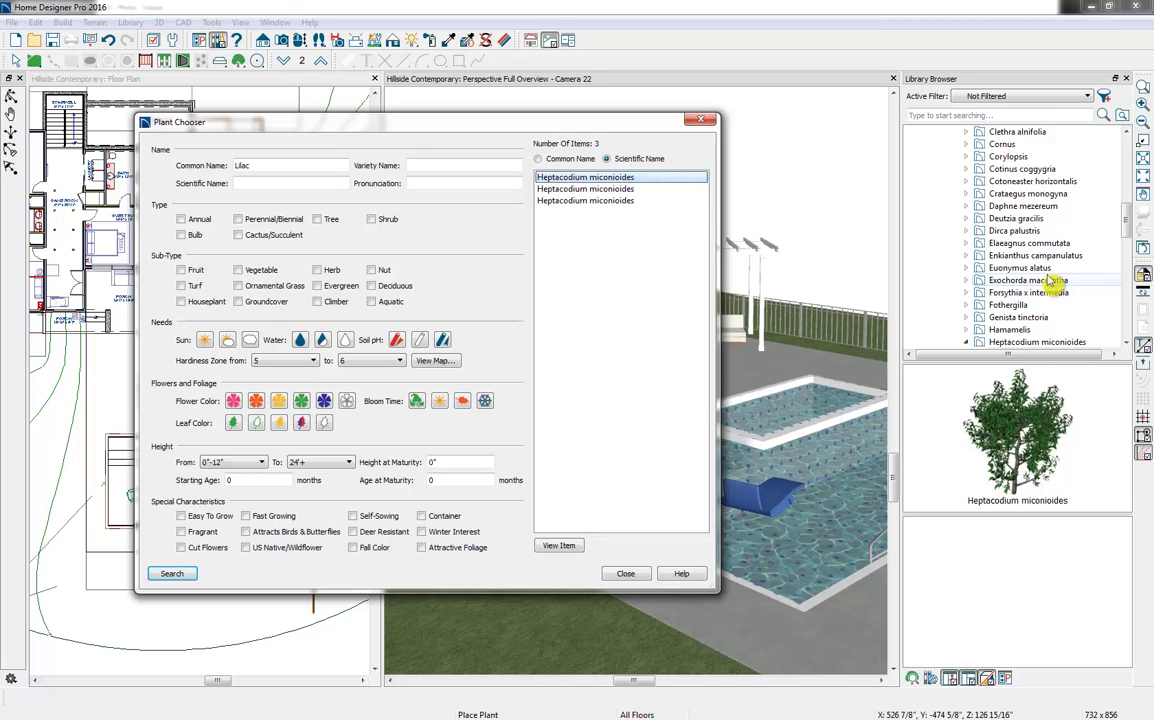
pyautogui.moveTo(1129, 227); pyautogui.dragTo(1130, 244)
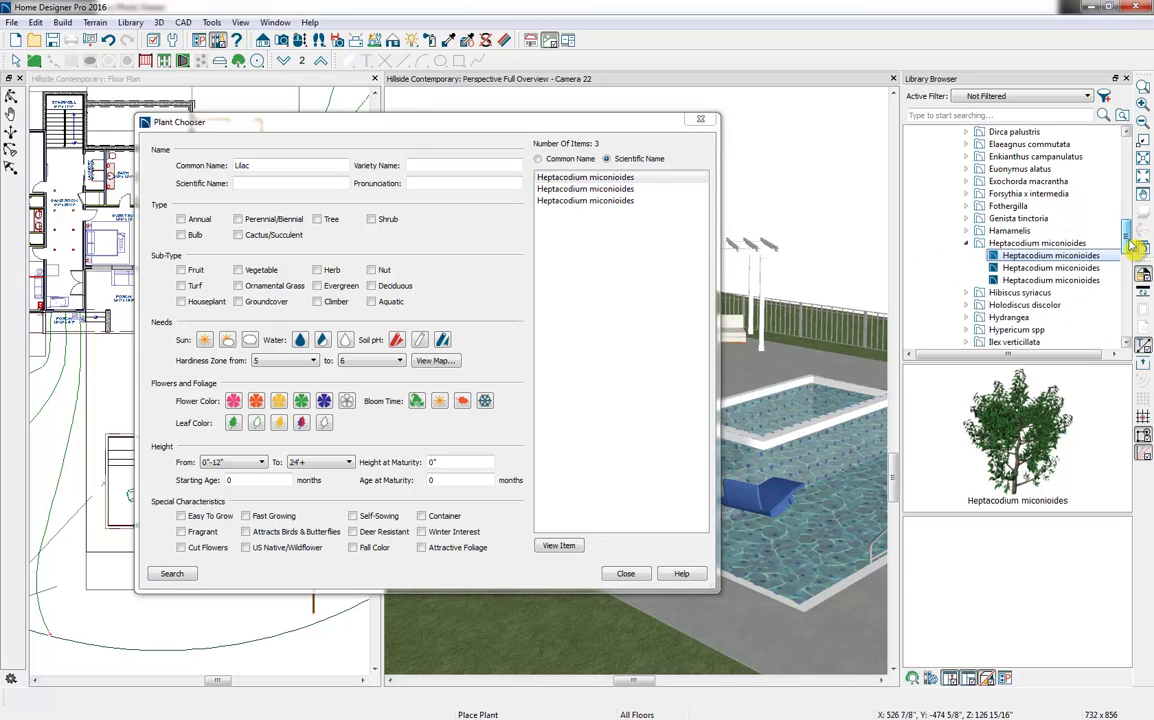
pyautogui.click(1092, 270)
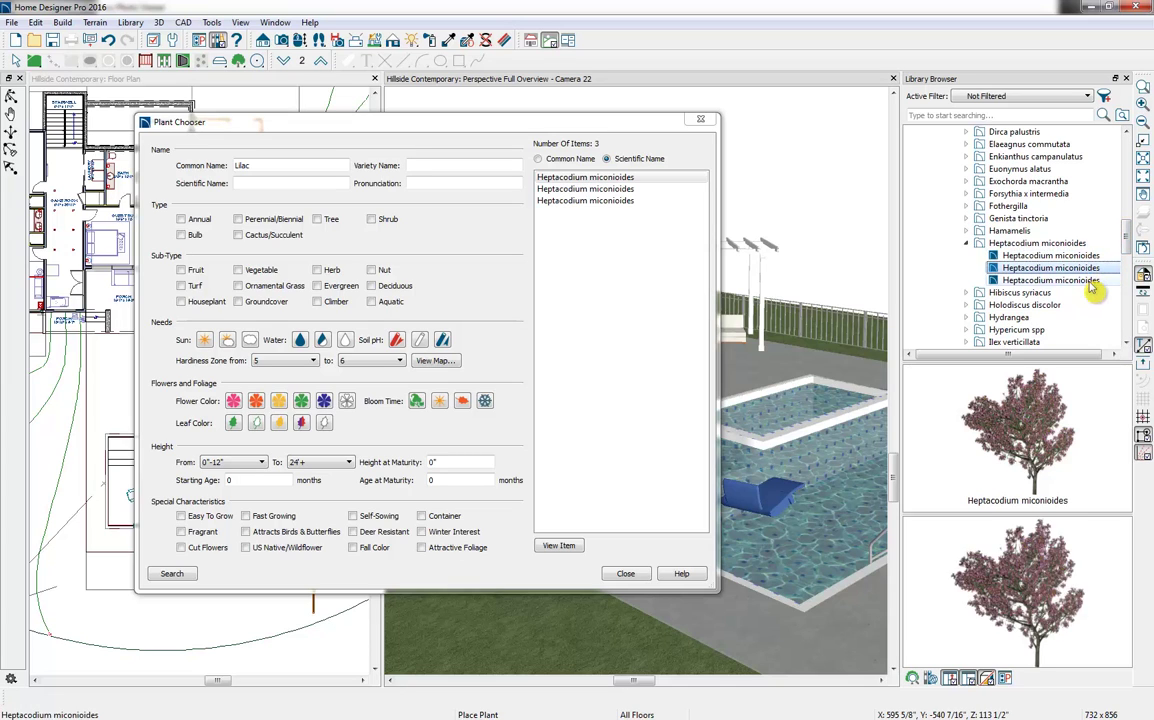
pyautogui.click(1093, 281)
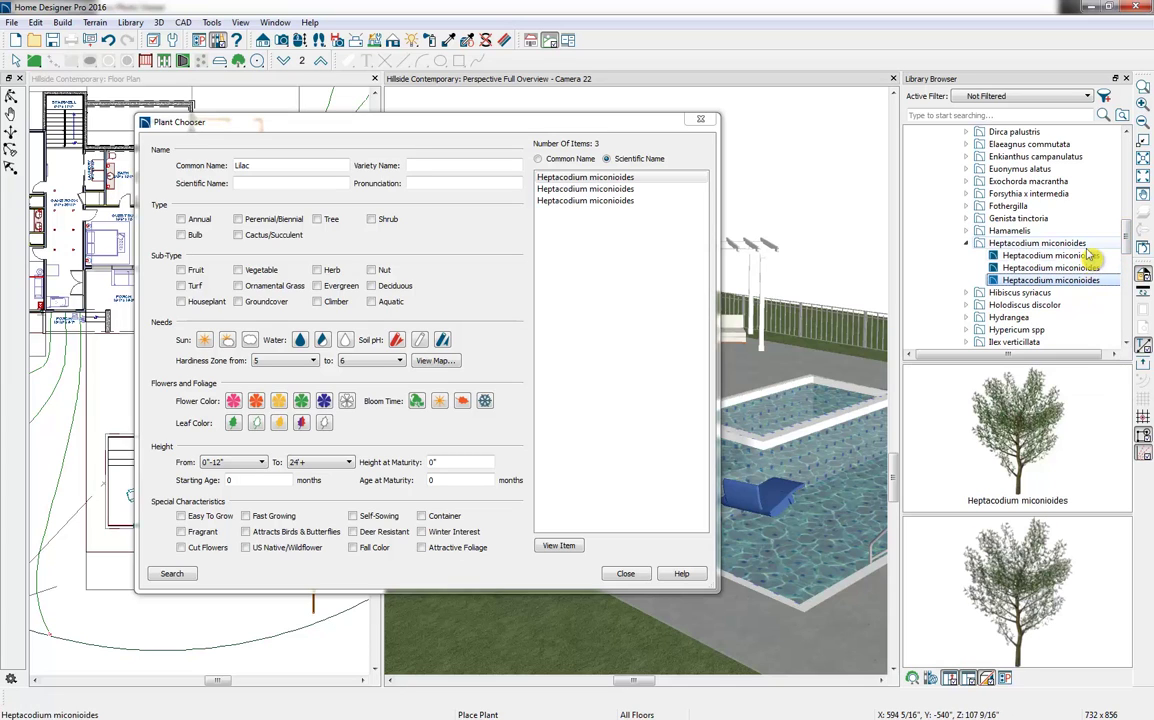
pyautogui.click(1090, 256)
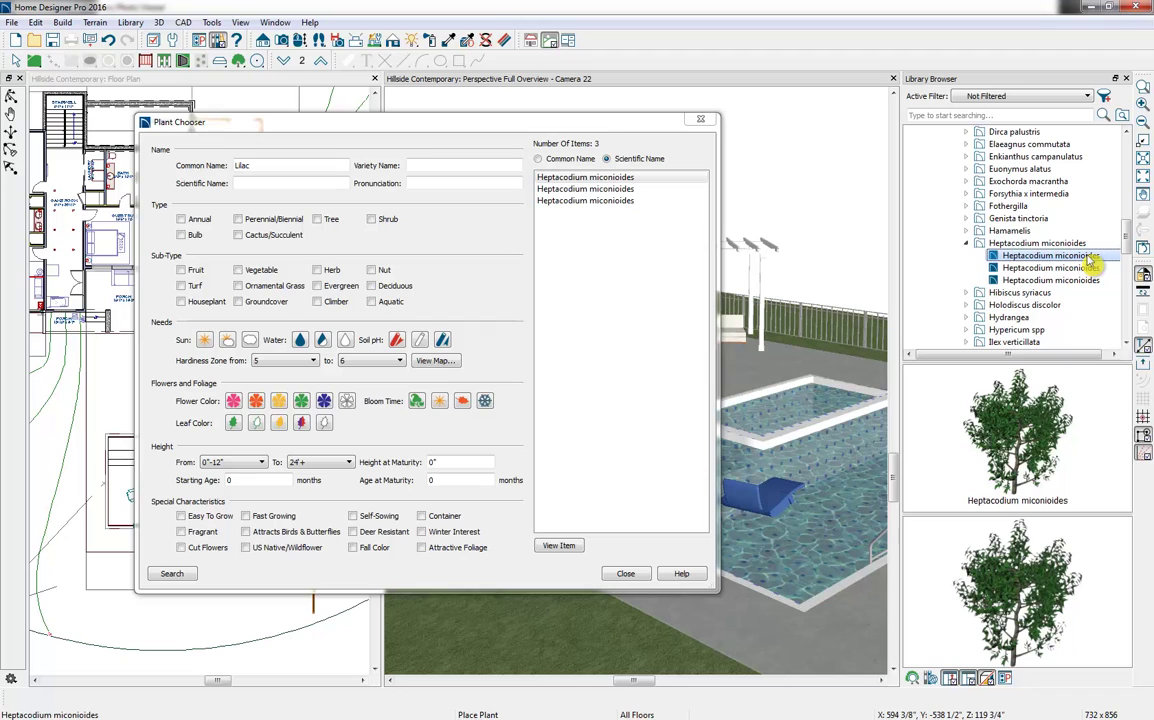
# Search the Plant Chooser for rose, locate the Rosa 'Queen Elizabeth' result in the library, and look into the neighbouring Rhus folder.
pyautogui.click(288, 168)
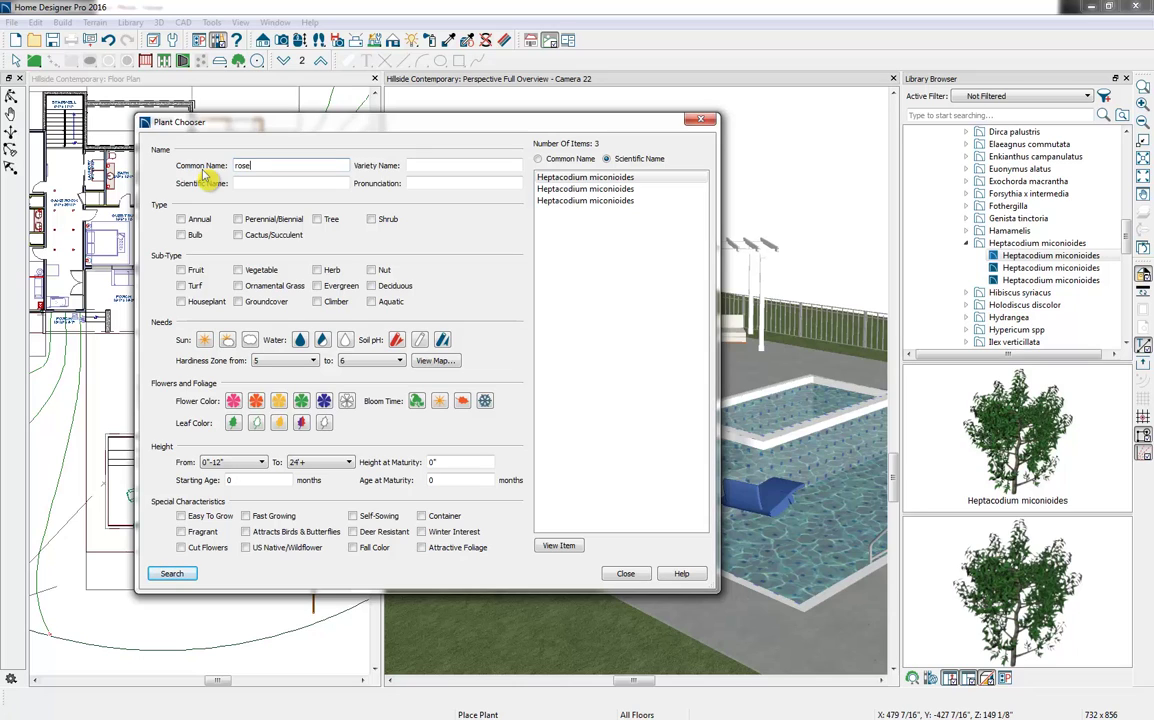
pyautogui.click(162, 577)
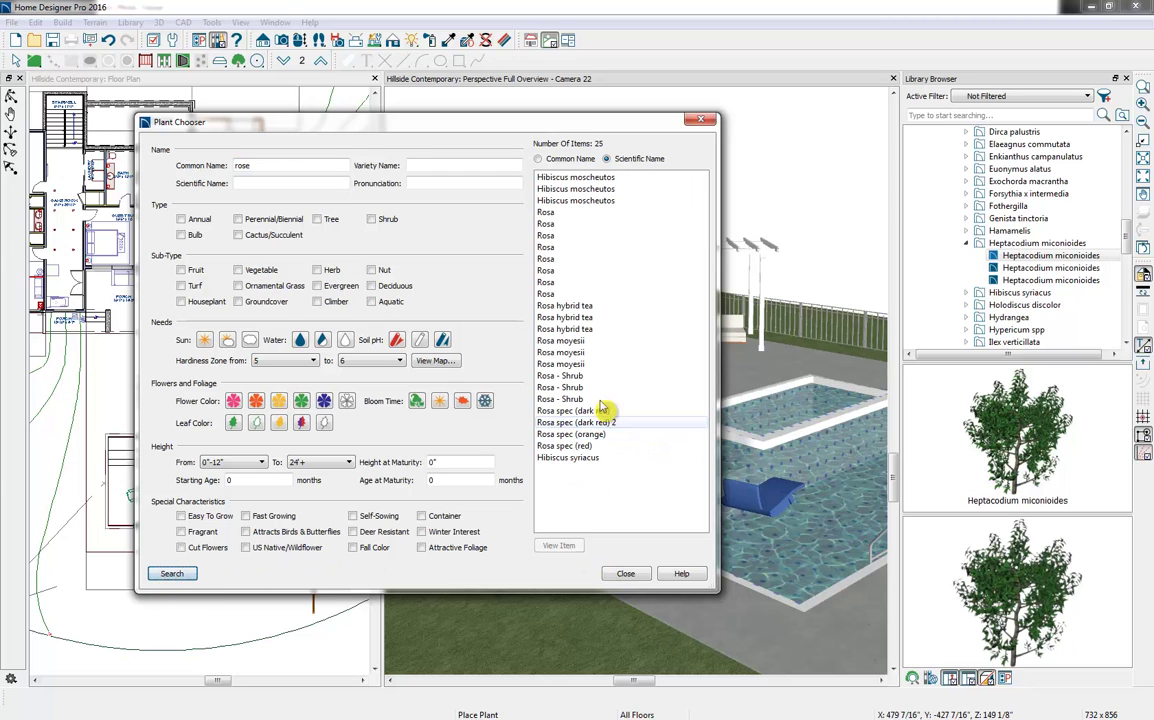
pyautogui.click(590, 284)
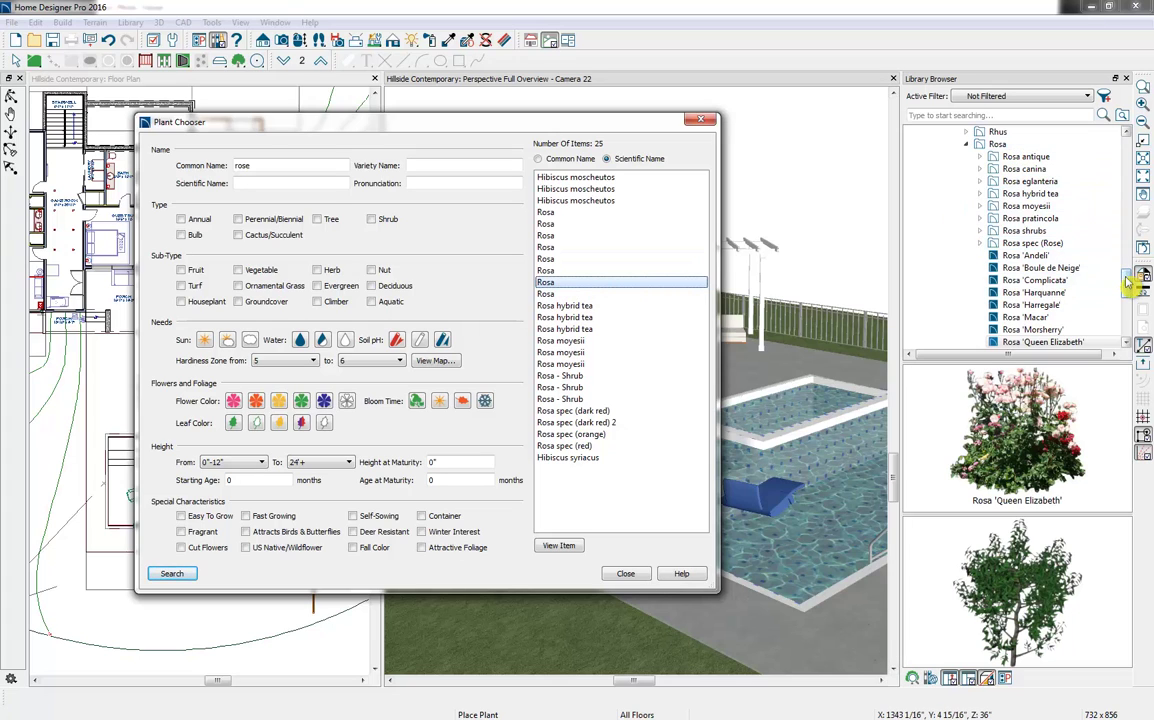
pyautogui.moveTo(1128, 285); pyautogui.dragTo(1128, 272)
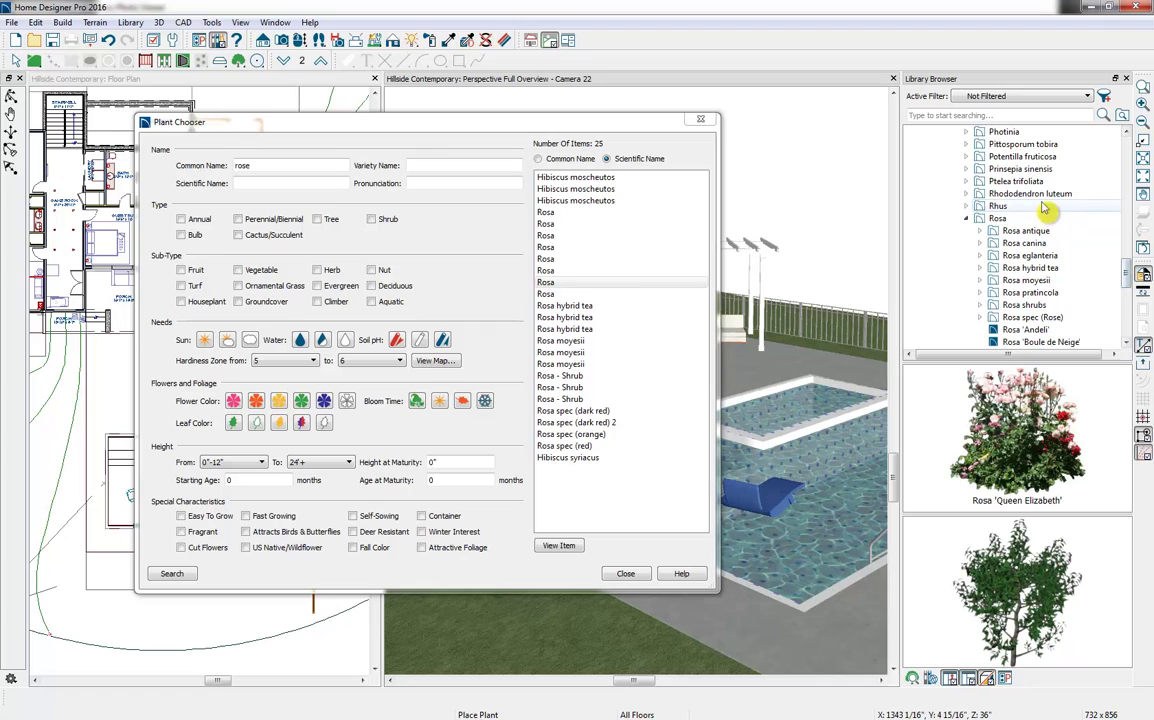
pyautogui.doubleClick(996, 207)
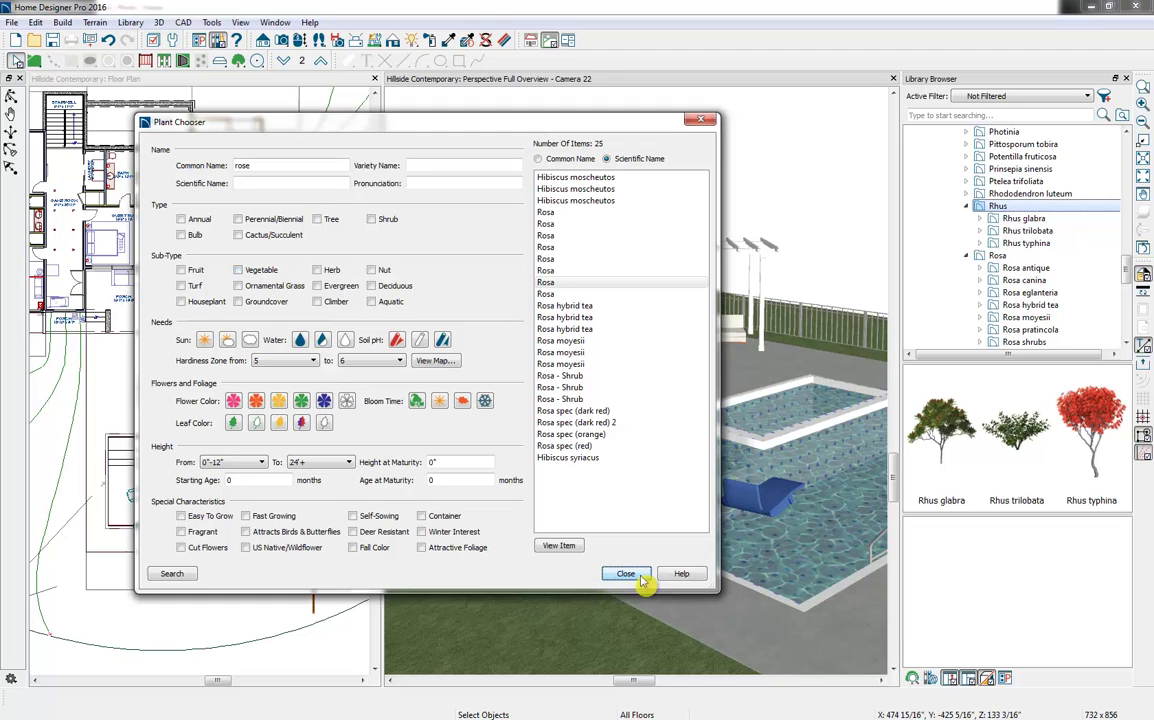
# Leave the Plant Chooser and place three plants of the second Heptacodium miconioides variant in the sloped garden bed beside the house.
pyautogui.click(645, 578)
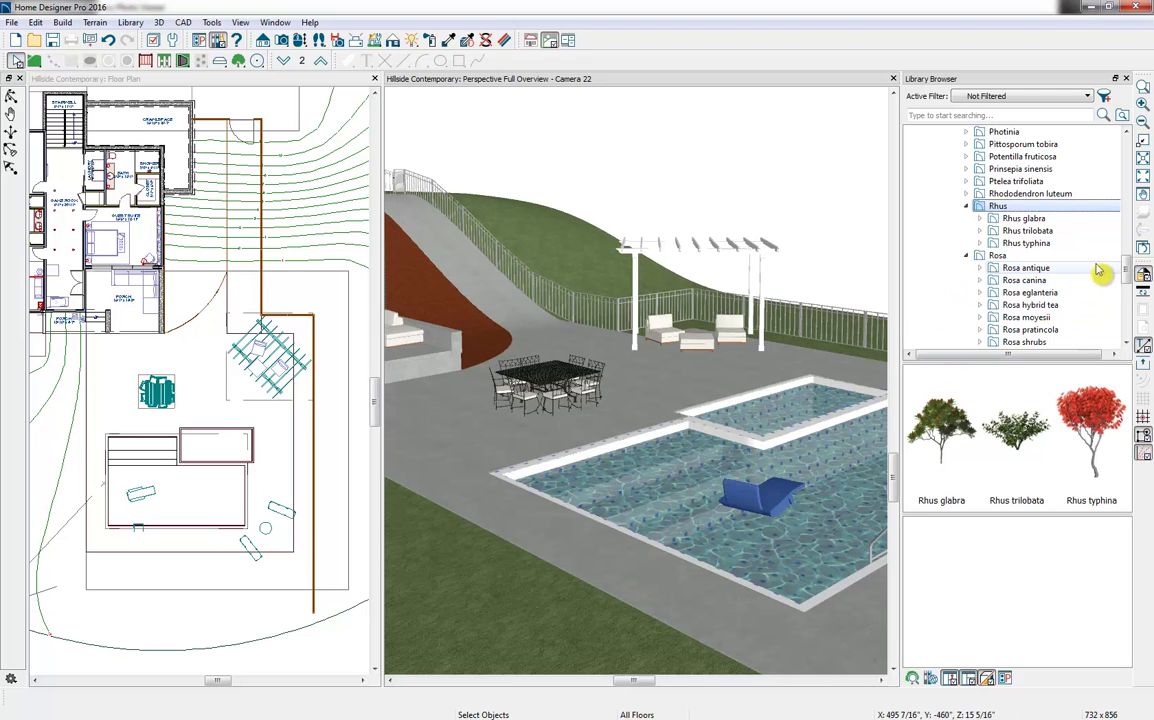
pyautogui.moveTo(1126, 270); pyautogui.dragTo(1095, 222)
pyautogui.click(1092, 219)
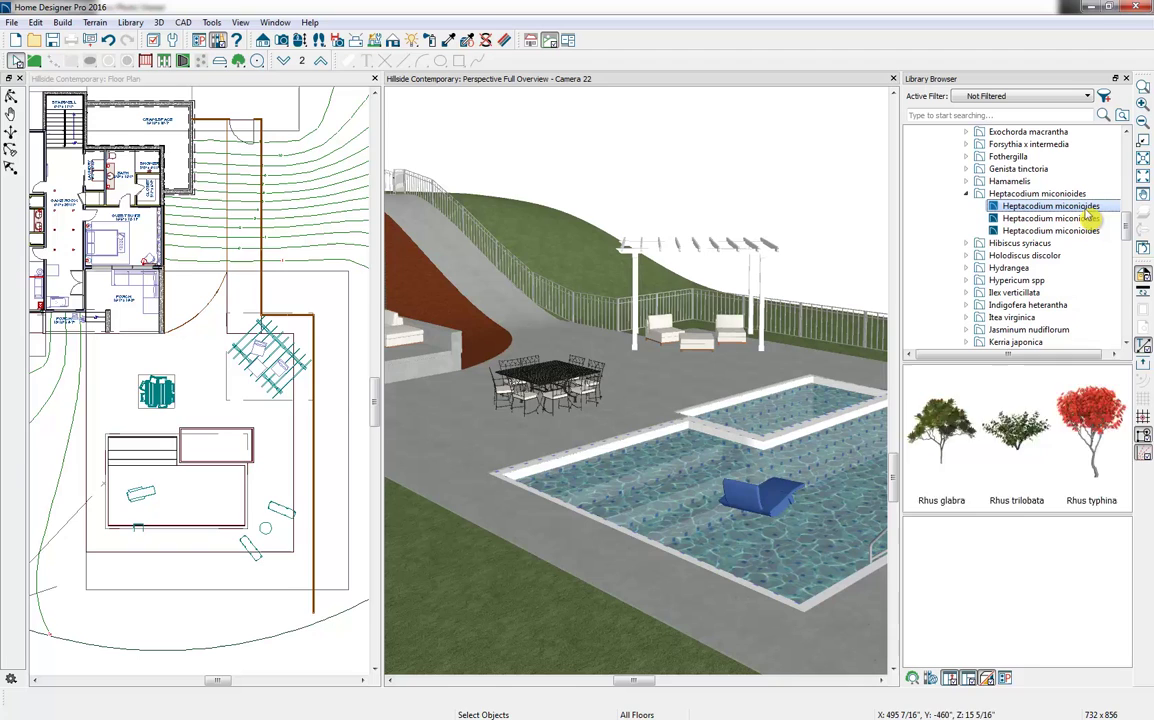
pyautogui.click(1040, 231)
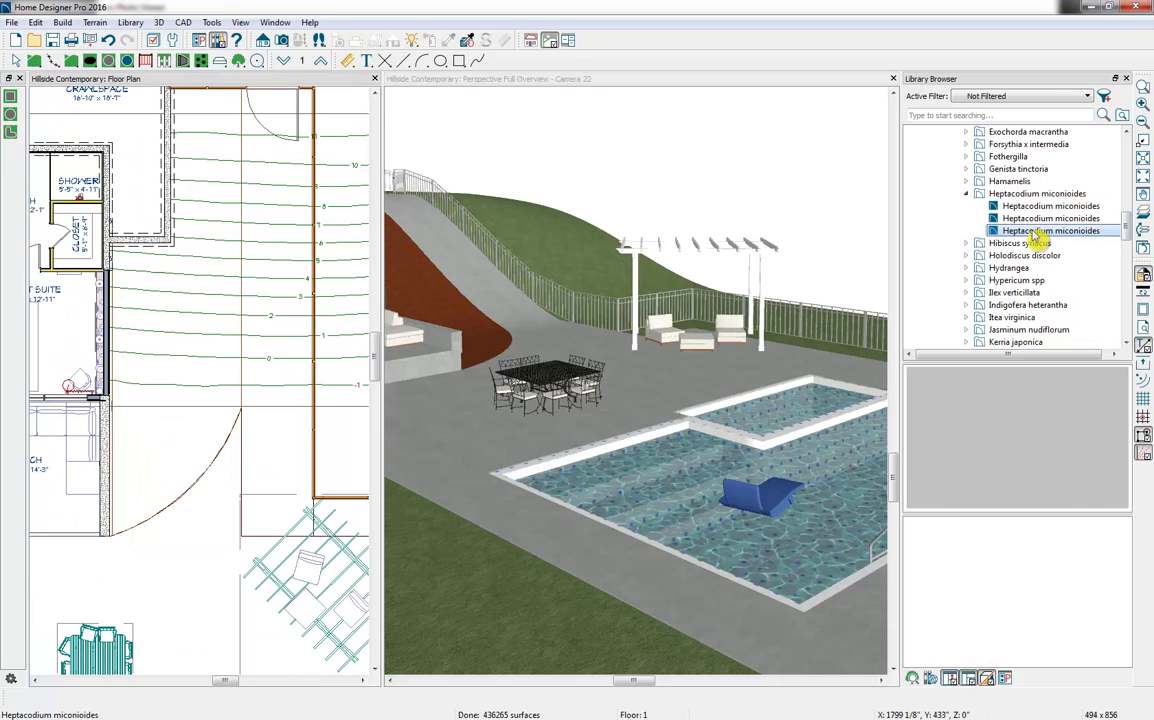
pyautogui.click(1030, 219)
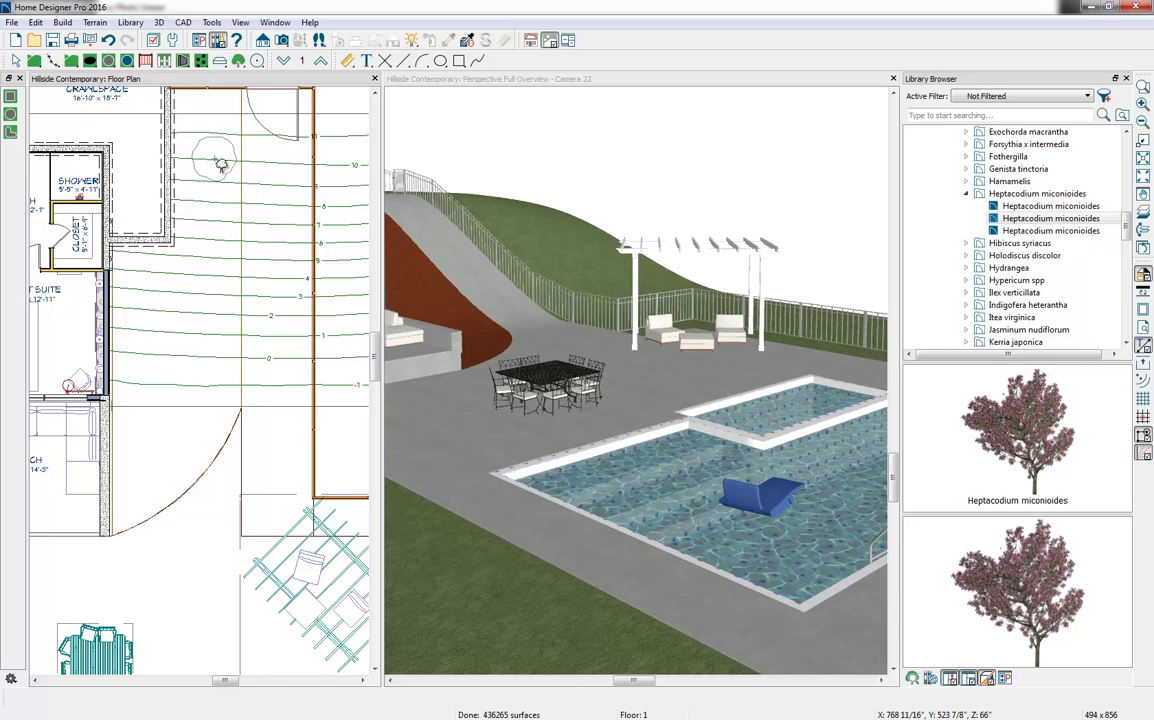
pyautogui.click(216, 232)
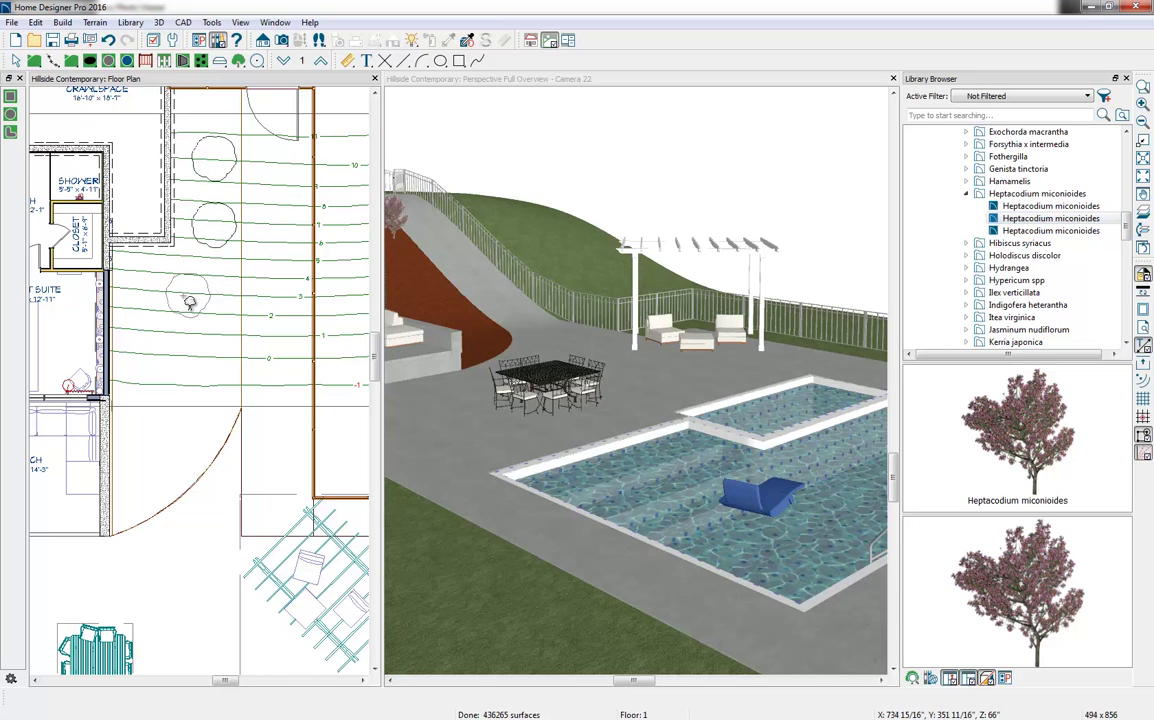
pyautogui.click(181, 296)
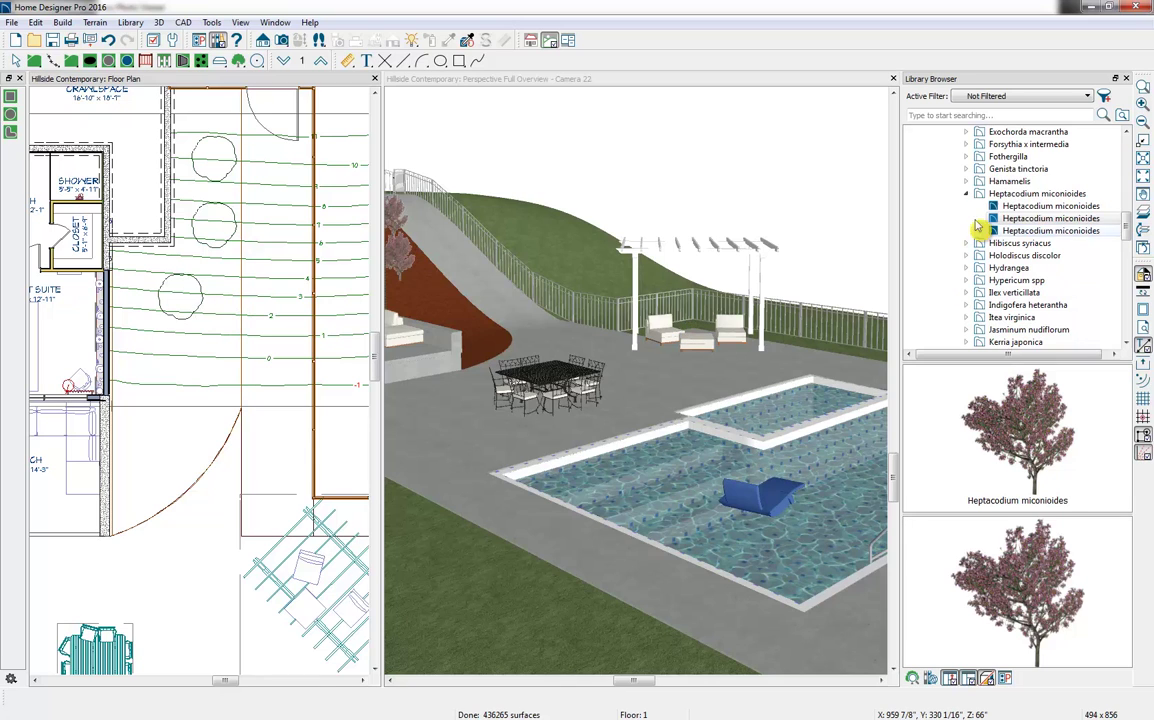
# Scatter five Rosa eglanteria 3 shrubs through the lower part of the curved garden bed between the house and the walkway.
pyautogui.click(1114, 221)
pyautogui.moveTo(1126, 226); pyautogui.dragTo(1127, 293)
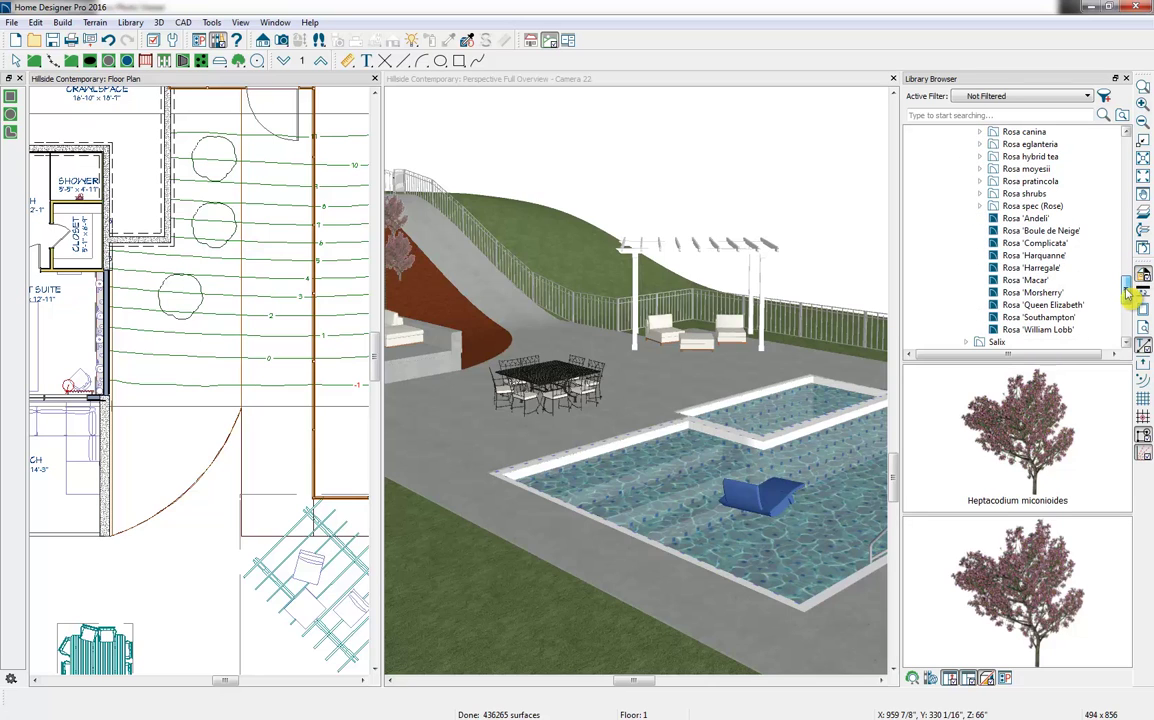
pyautogui.click(1042, 145)
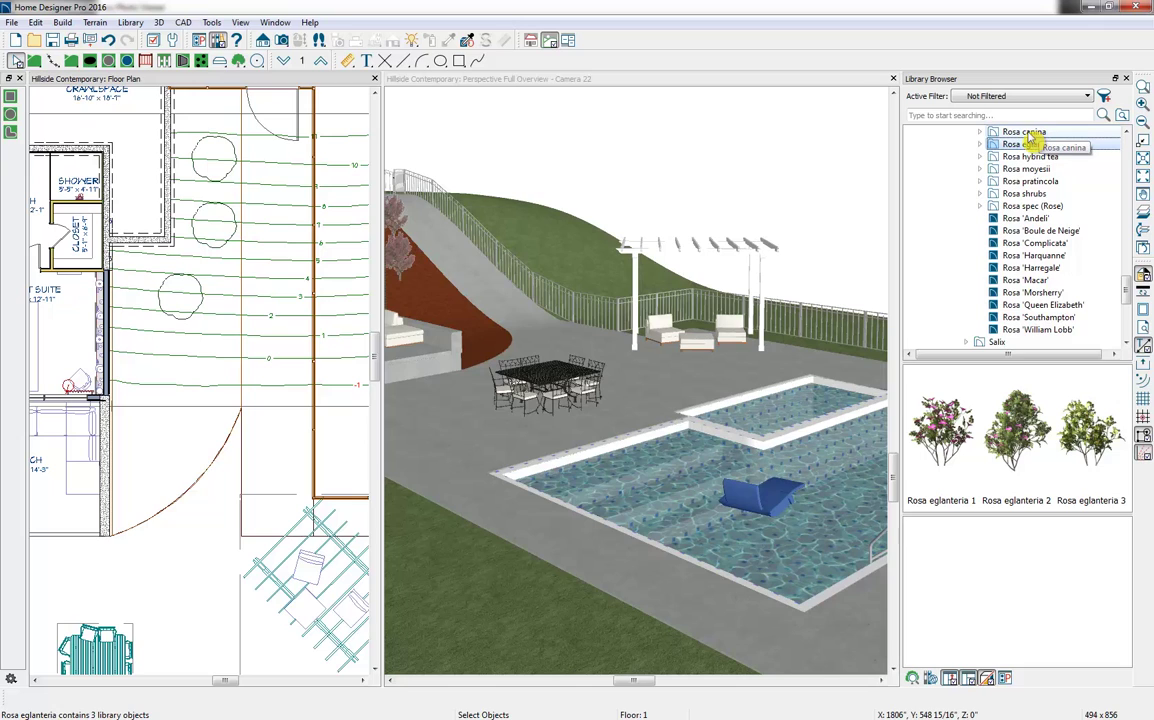
pyautogui.click(1088, 432)
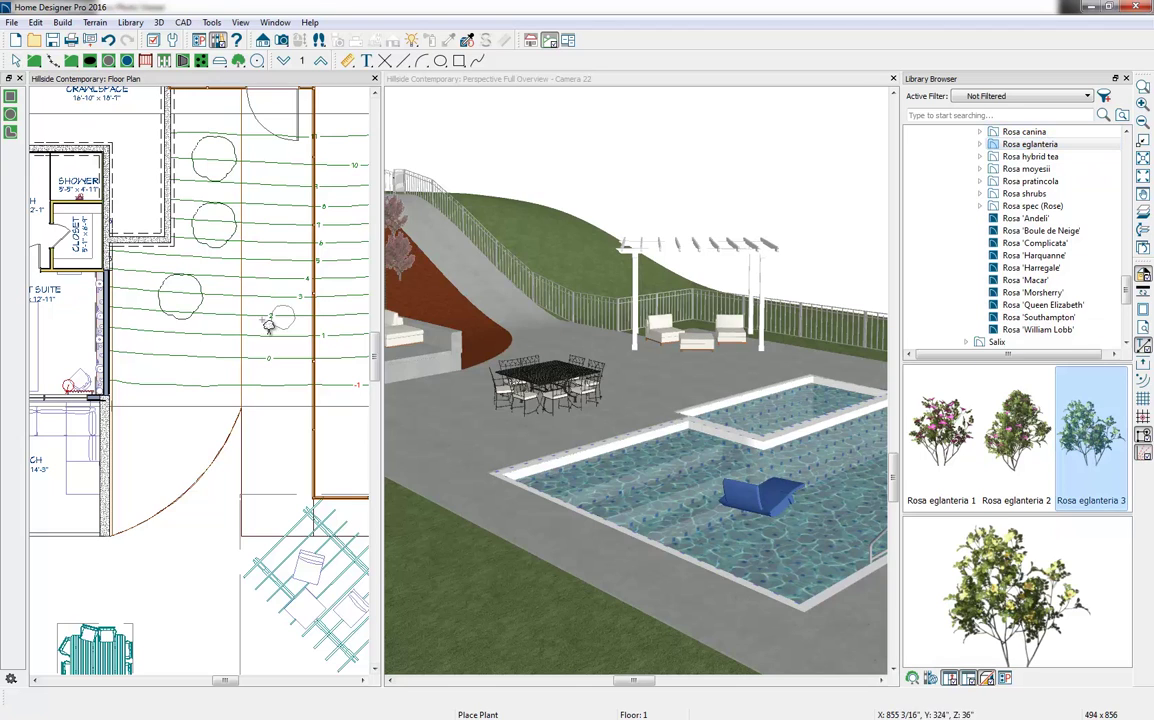
pyautogui.click(200, 375)
pyautogui.click(219, 431)
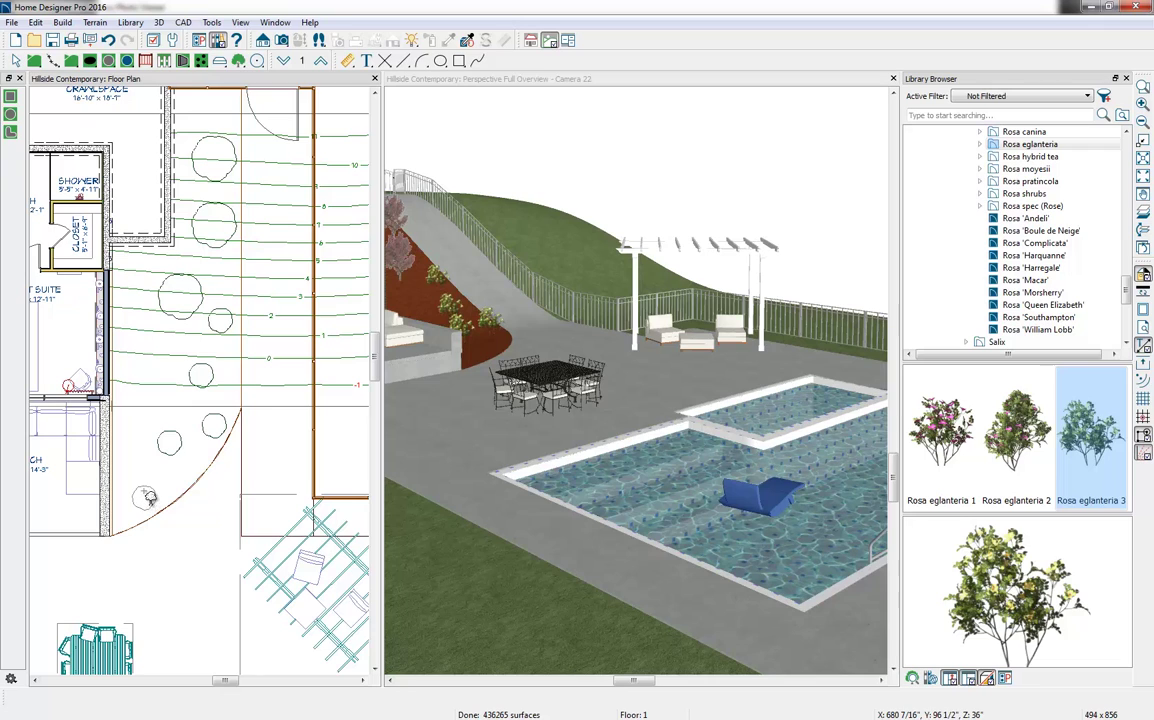
pyautogui.click(147, 498)
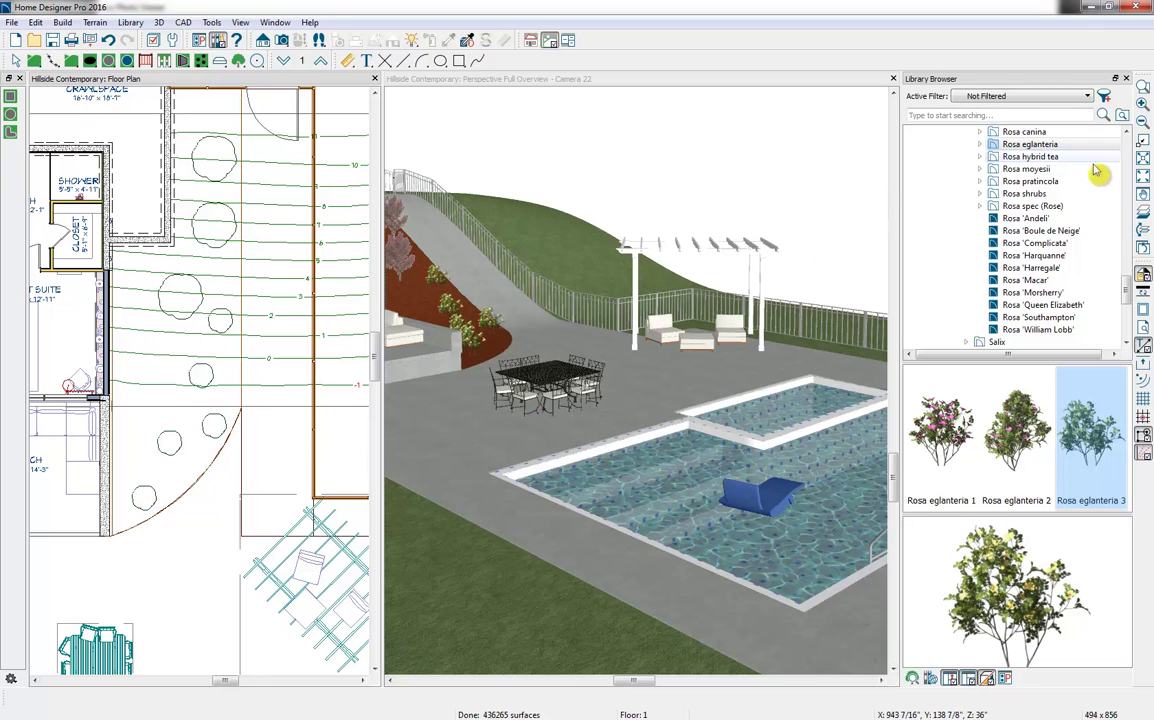
# Place the Sumac tree from the User Catalog's Landscape folder in the curved garden bed and select it together with the surrounding plants.
pyautogui.scroll(-1, 1128, 302)
pyautogui.moveTo(1127, 301); pyautogui.dragTo(1128, 321)
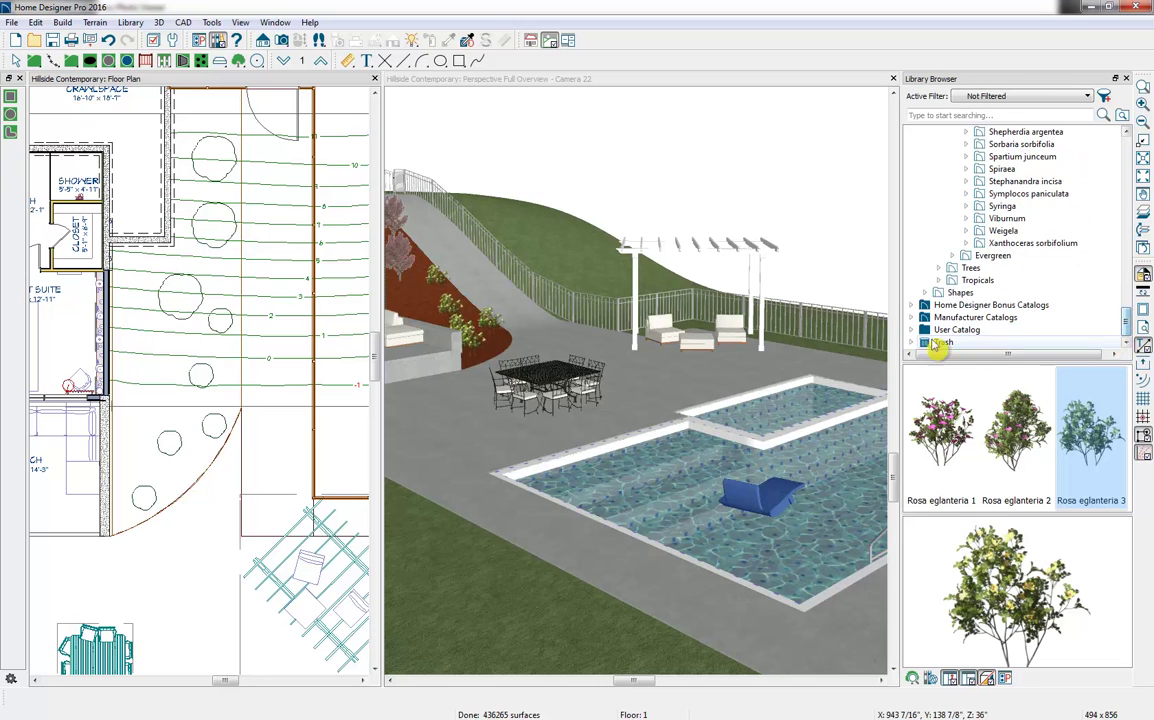
pyautogui.scroll(-3, 912, 341)
pyautogui.click(926, 256)
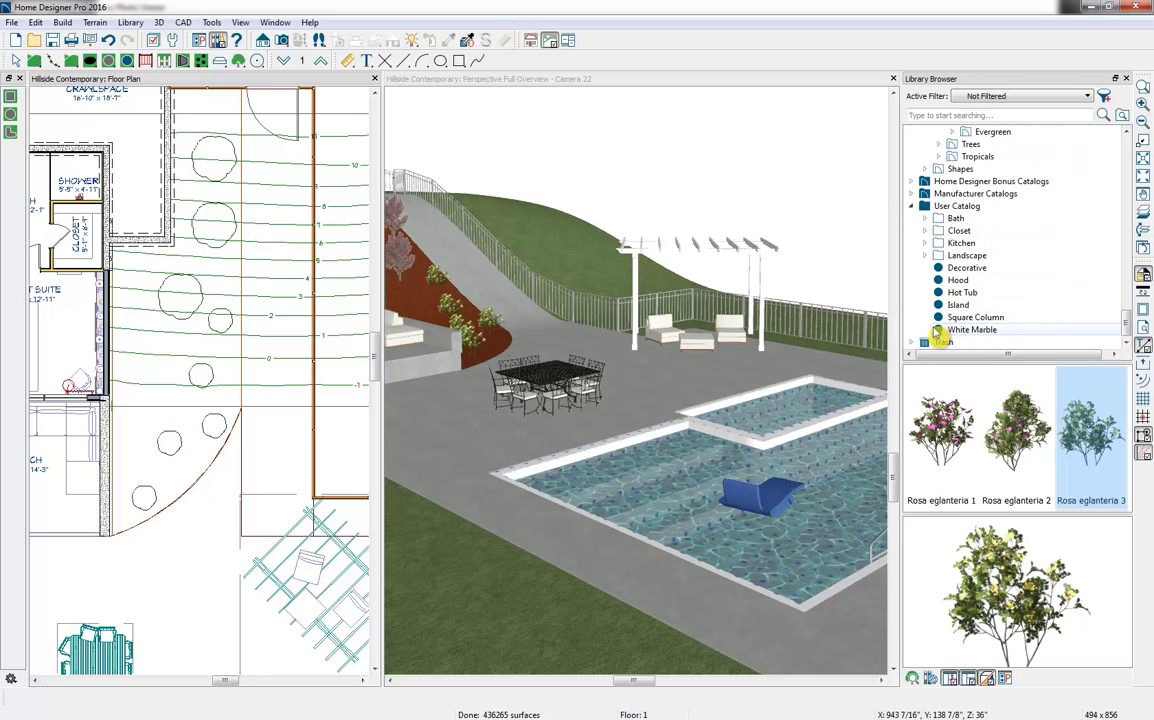
pyautogui.click(956, 258)
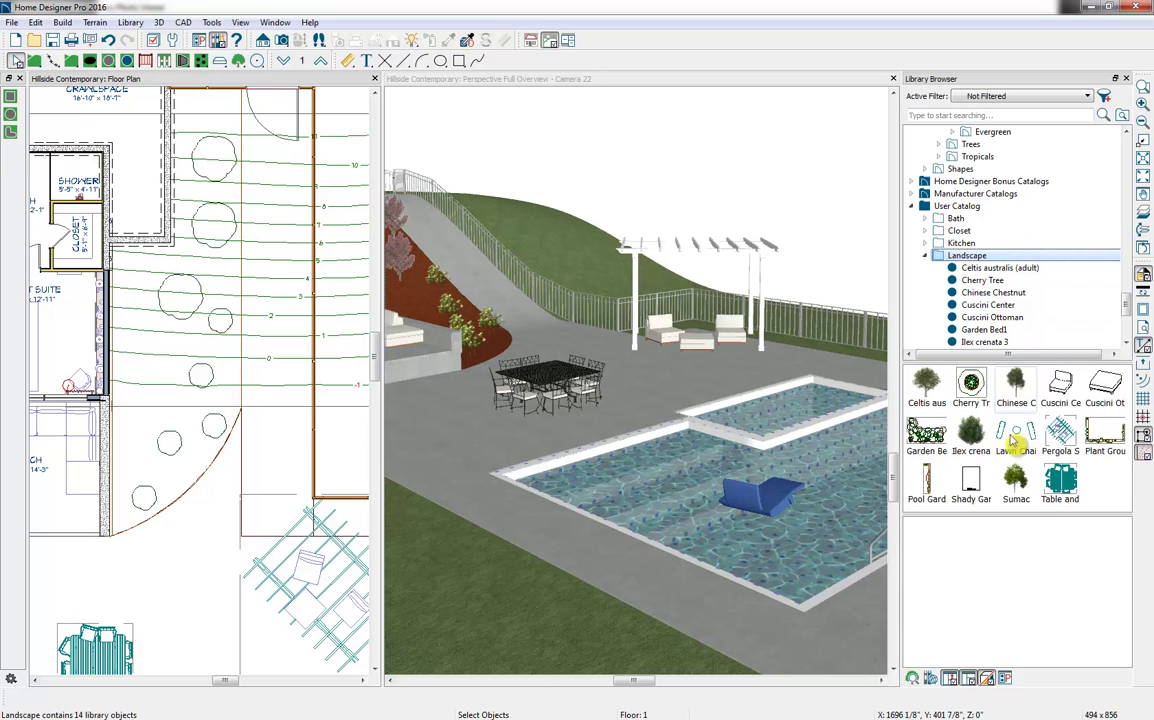
pyautogui.click(1017, 486)
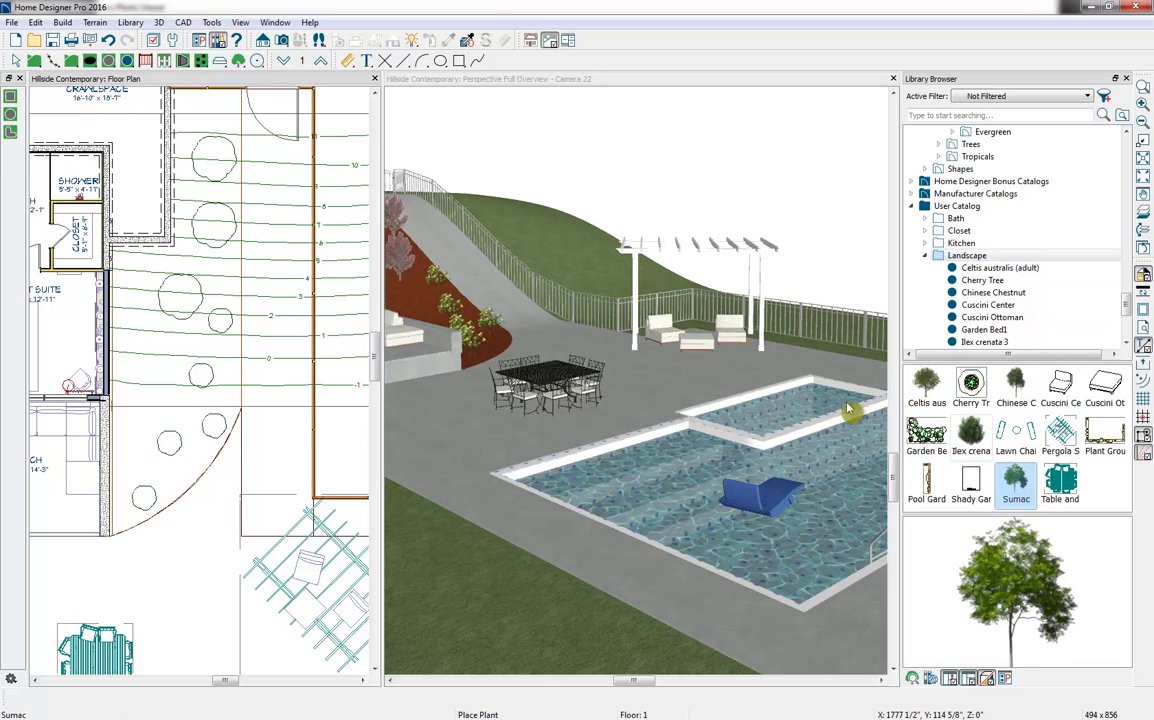
pyautogui.click(173, 366)
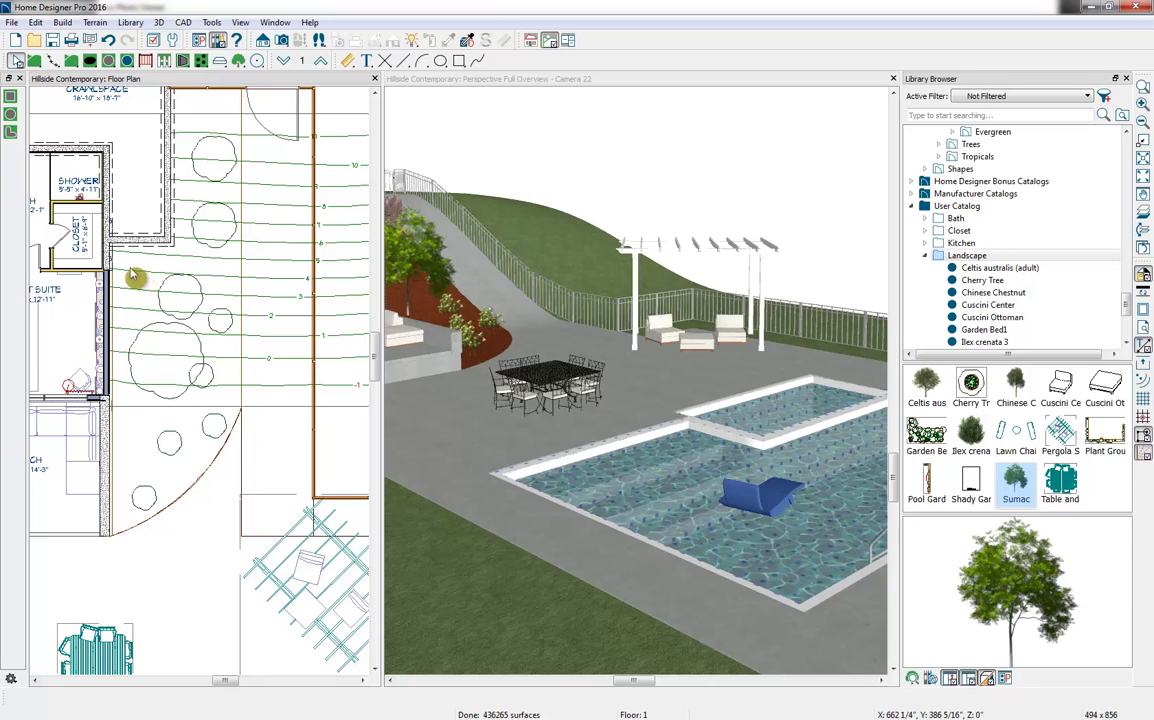
pyautogui.moveTo(133, 276)
pyautogui.mouseDown()
pyautogui.moveTo(222, 345)
pyautogui.moveTo(228, 535)
pyautogui.moveTo(252, 536)
pyautogui.moveTo(238, 531)
pyautogui.mouseUp()
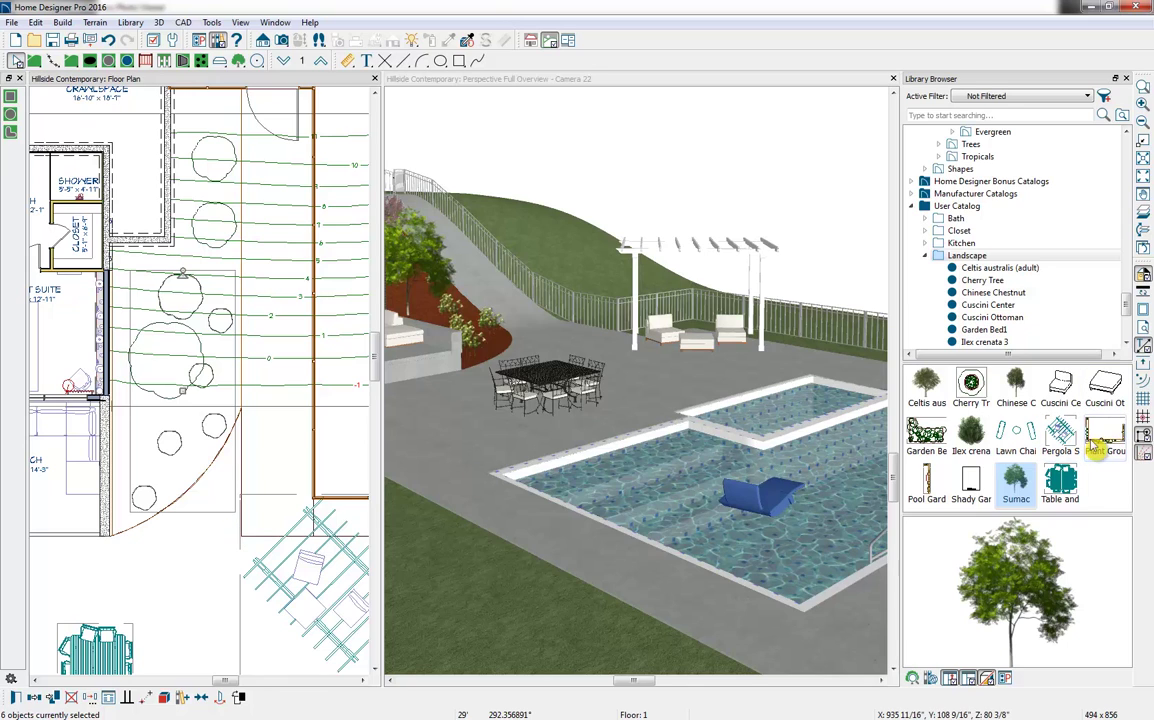
# Place the Pool Garden Bed block from the User Catalog and move it against the inside of the fence beside the patio.
pyautogui.click(927, 485)
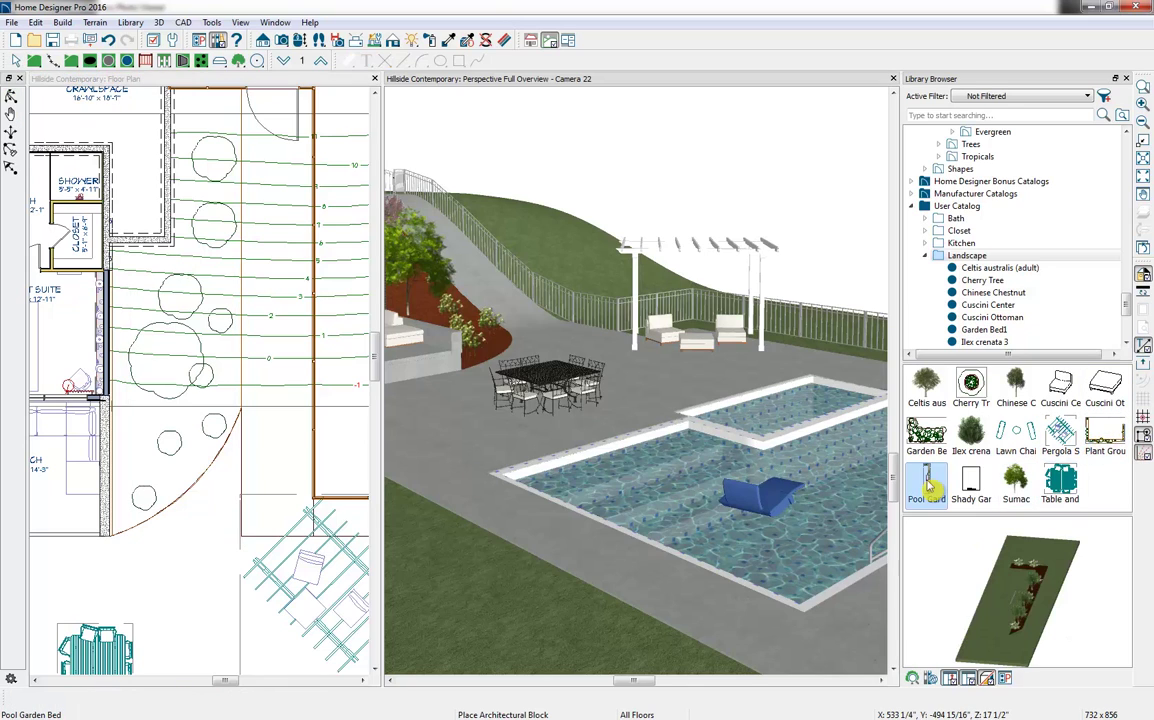
pyautogui.scroll(-1, 477, 525)
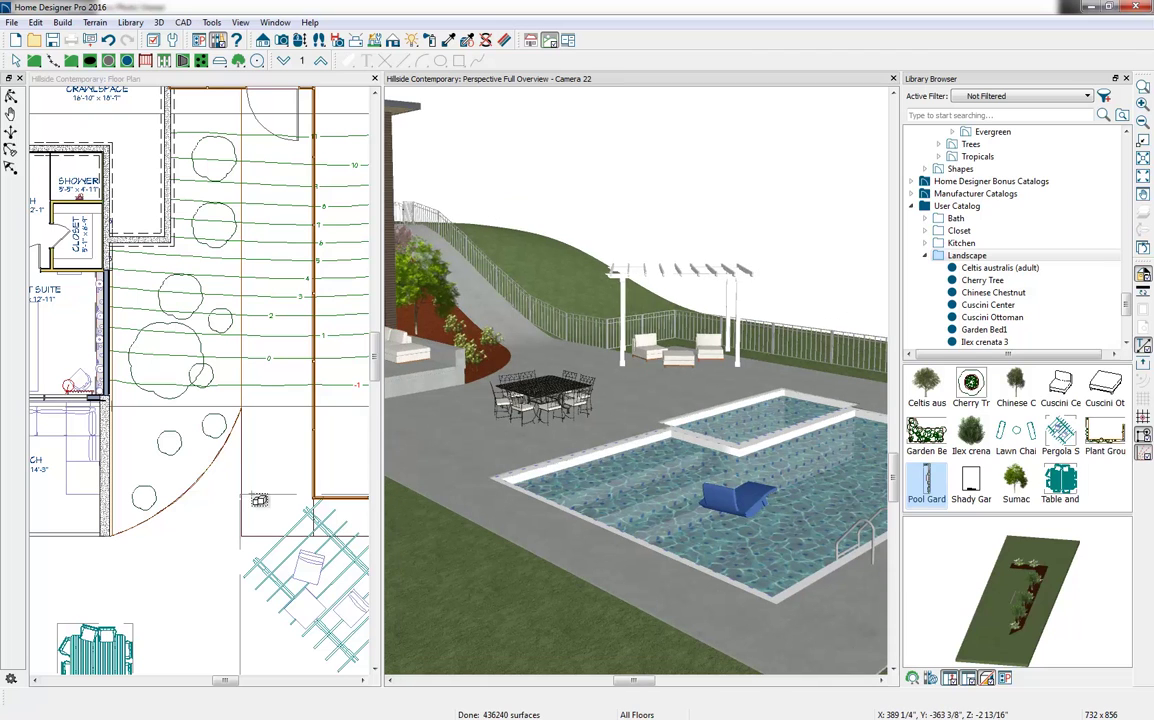
pyautogui.scroll(-1, 213, 512)
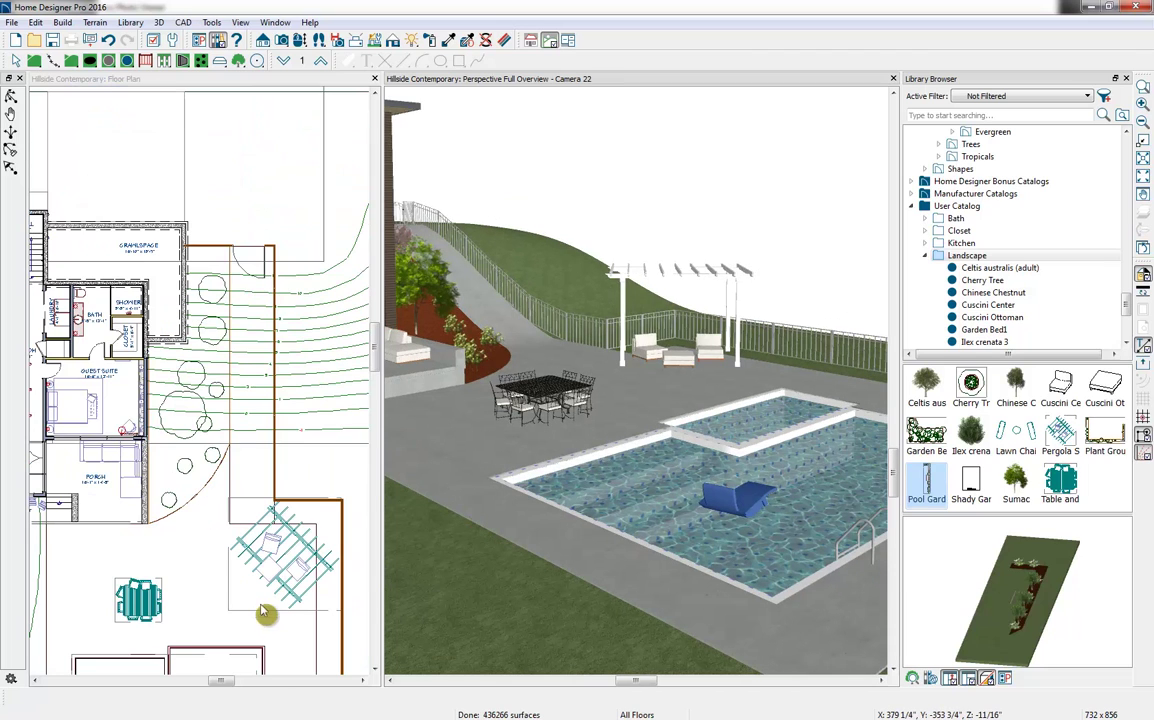
pyautogui.moveTo(263, 610); pyautogui.dragTo(226, 281, button='middle')
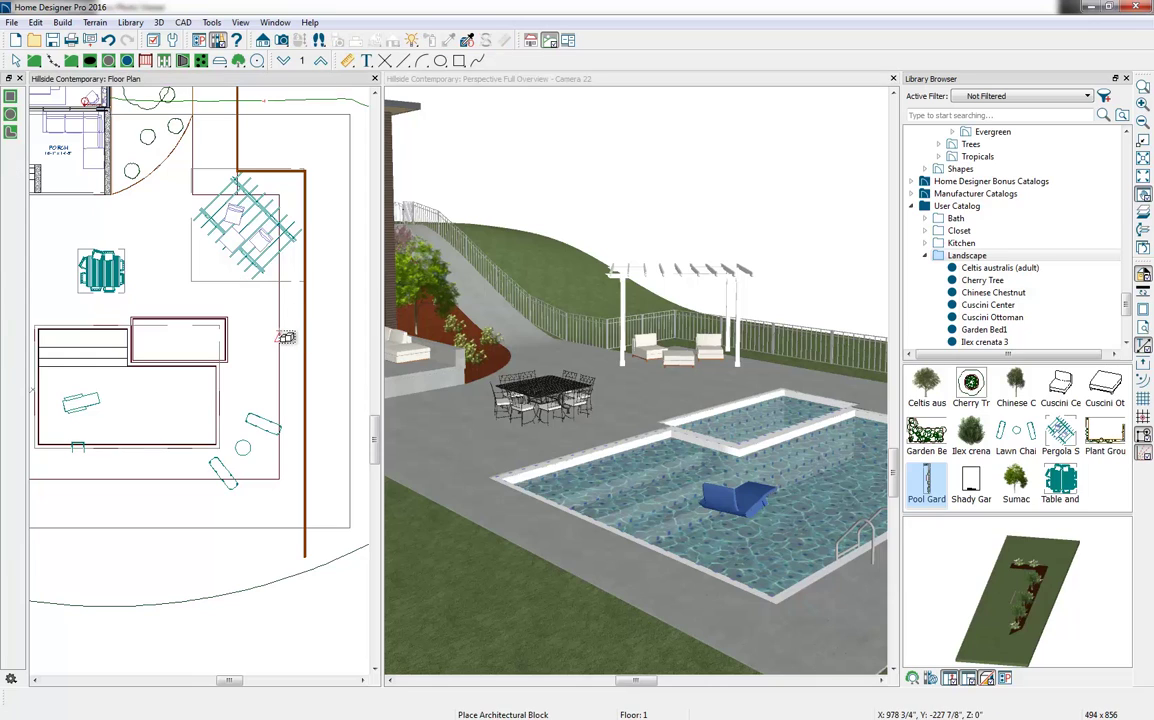
pyautogui.click(336, 338)
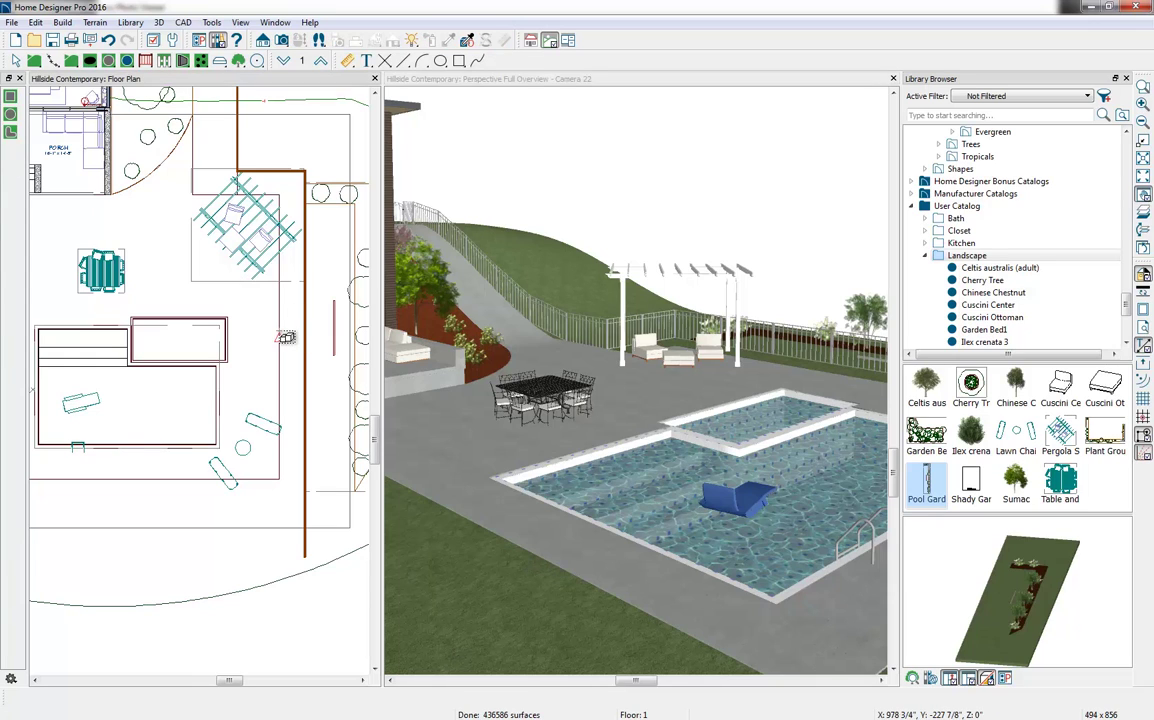
pyautogui.click(333, 310)
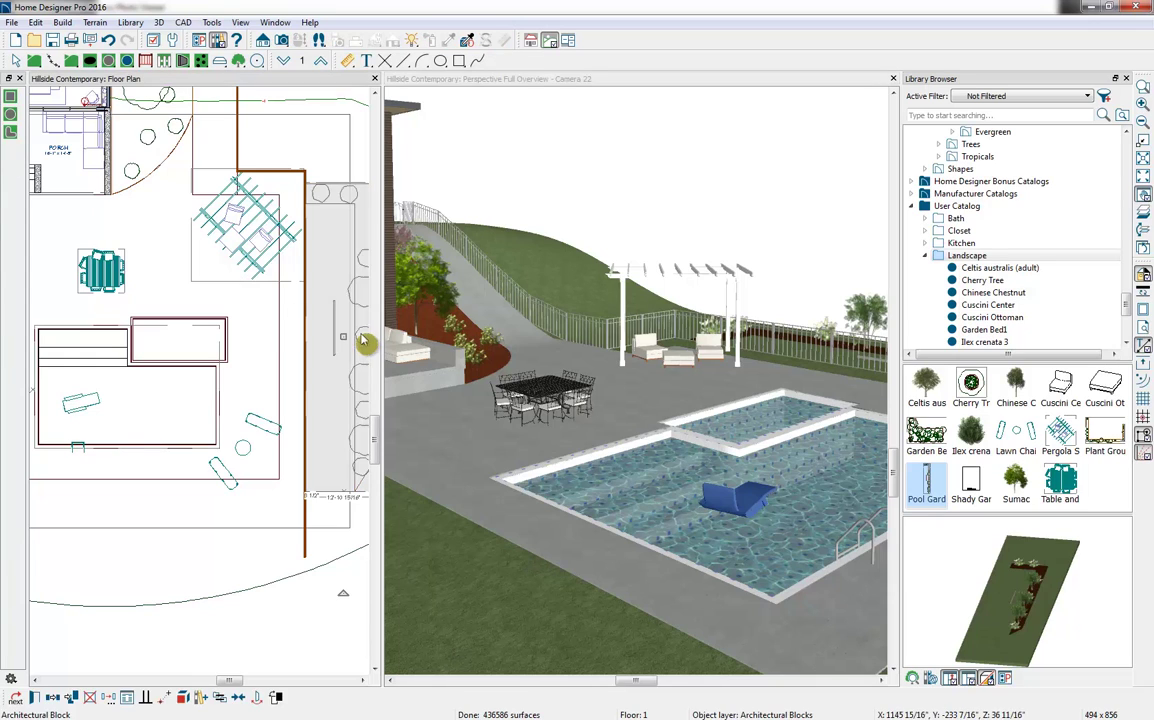
pyautogui.moveTo(343, 335); pyautogui.dragTo(271, 326)
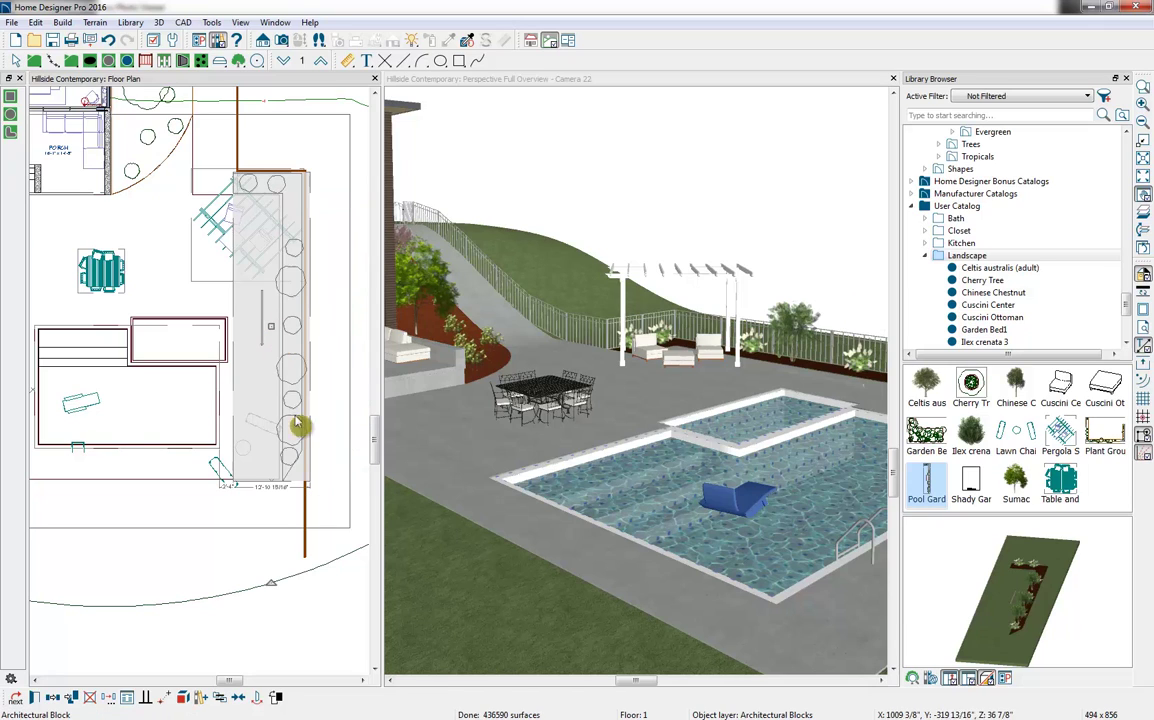
# Explode the garden bed block, delete its stray straight segment over the patio, and check that the bed and plants can be selected individually.
pyautogui.click(184, 698)
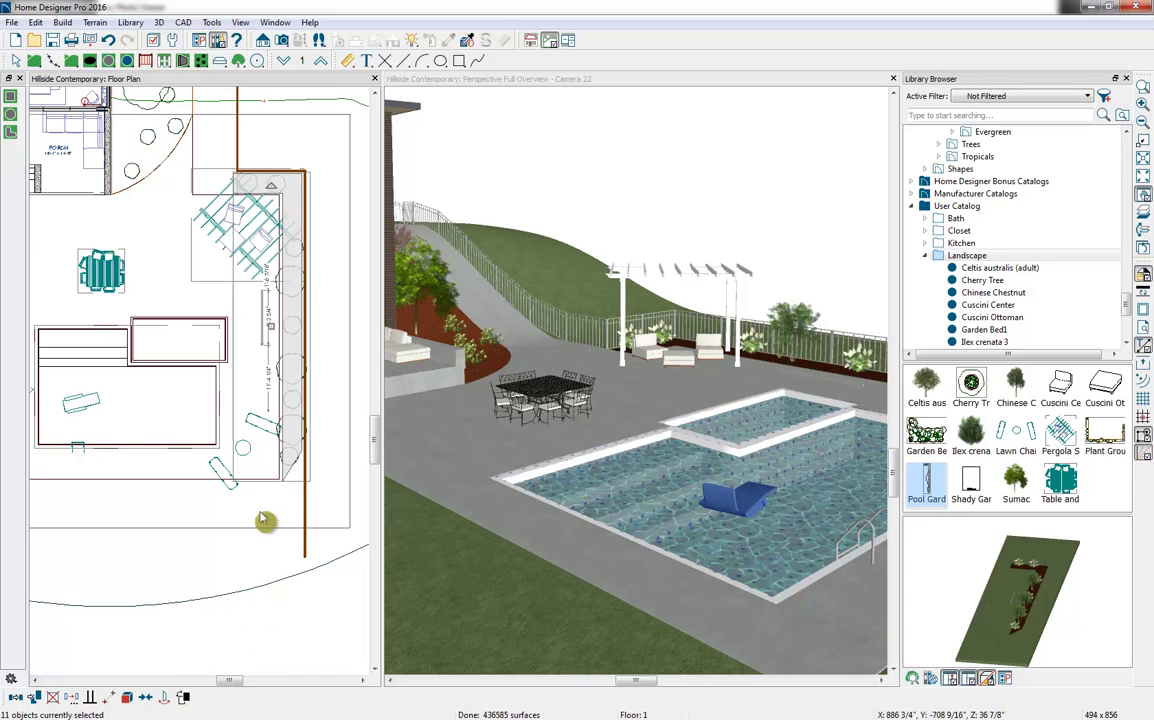
pyautogui.click(264, 347)
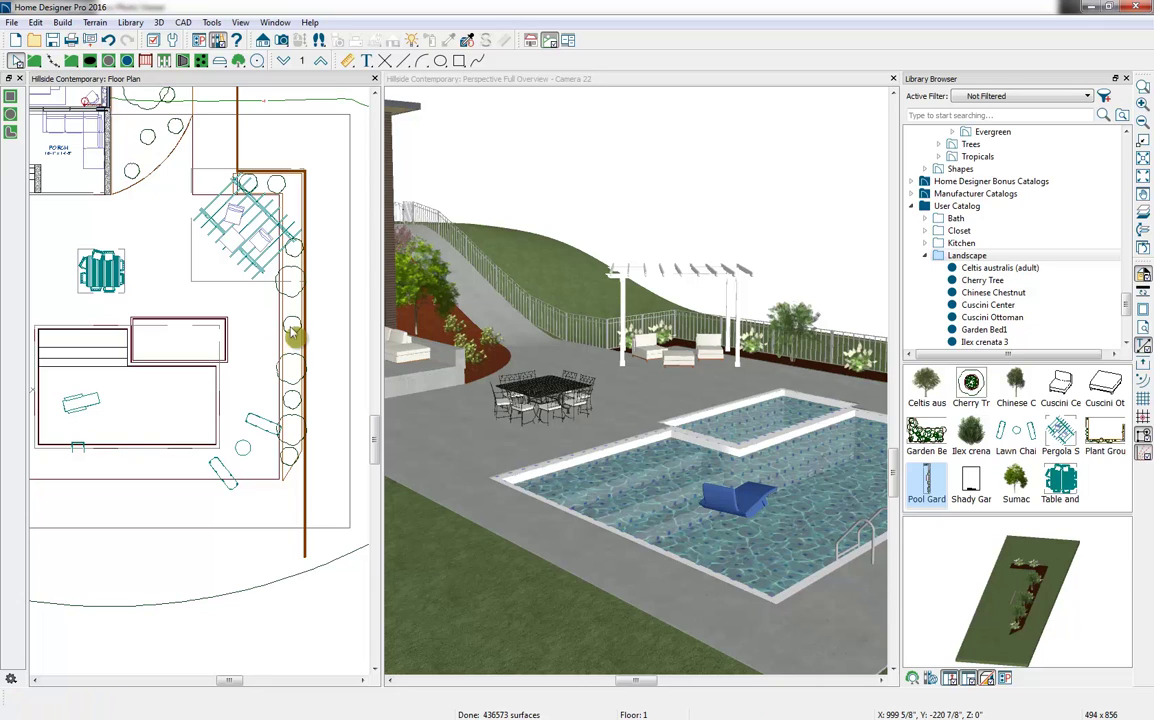
pyautogui.click(291, 330)
pyautogui.click(284, 332)
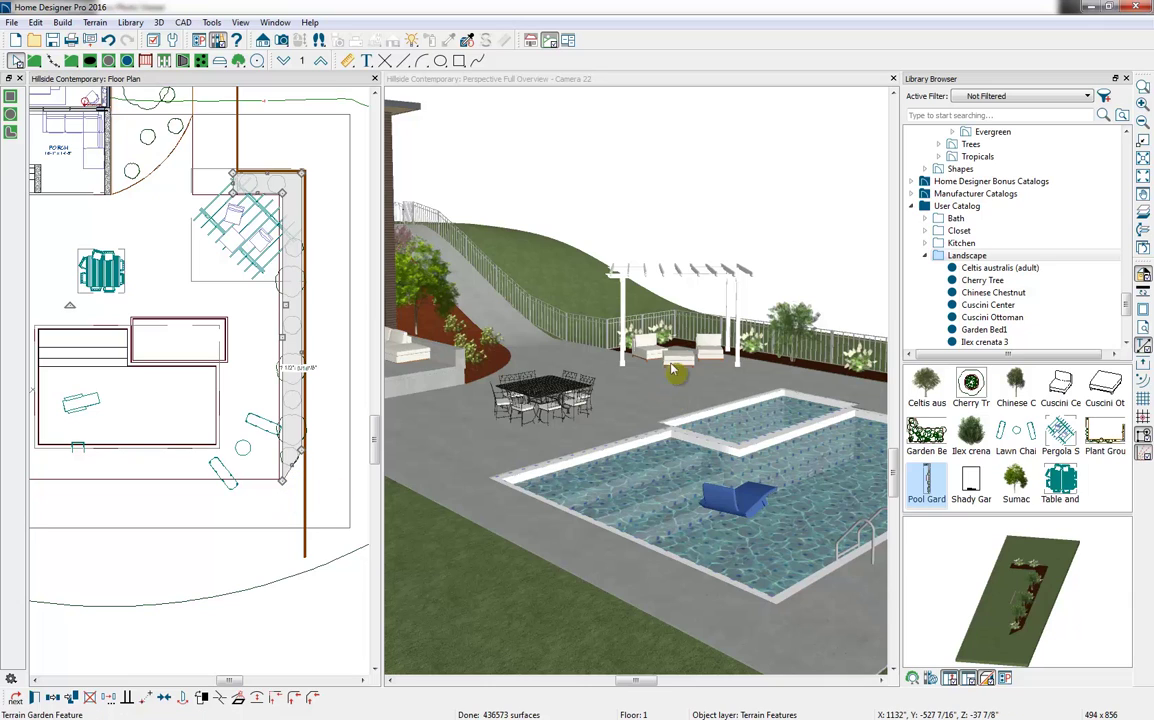
pyautogui.click(791, 338)
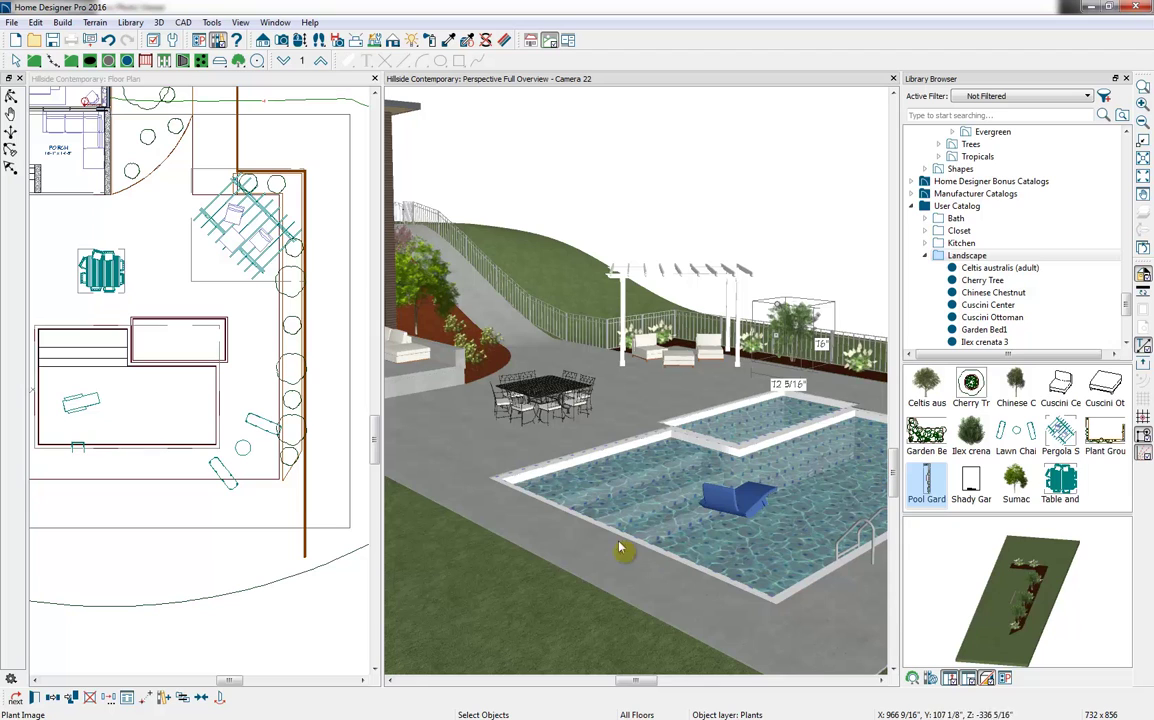
# Place an Ilex crenata 3 shrub from the User Catalog's Landscape folder just outside the patio corner nearest the fence's end.
pyautogui.click(478, 586)
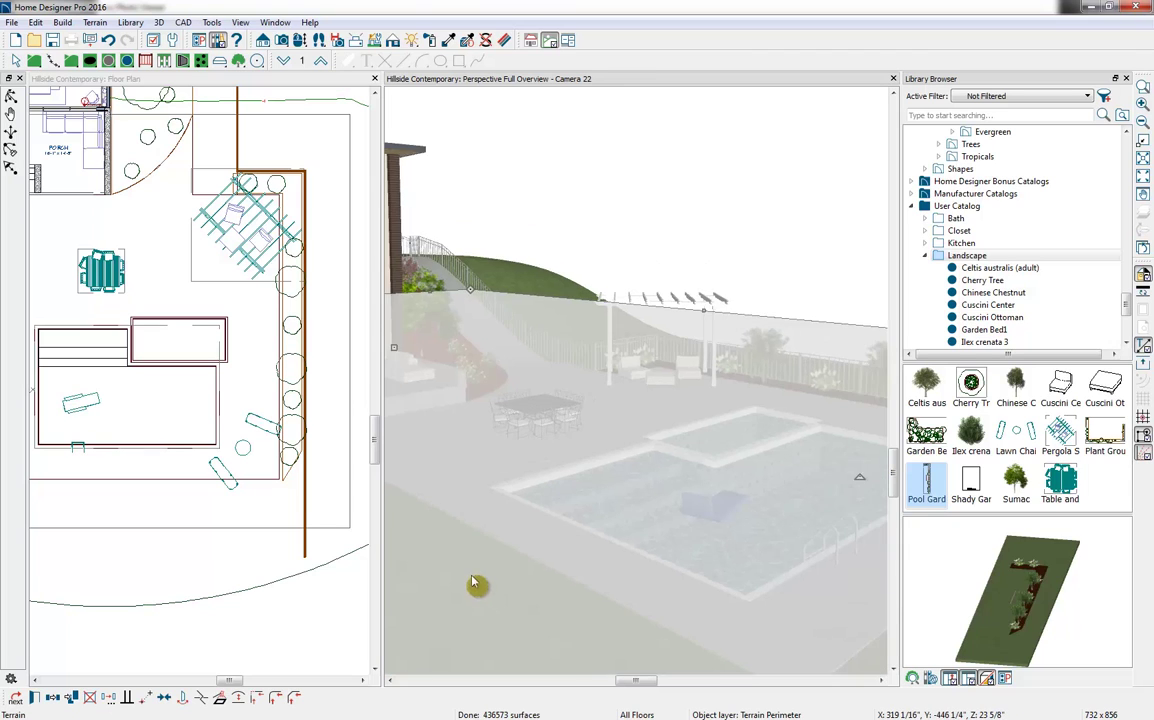
pyautogui.scroll(-4, 473, 582)
pyautogui.moveTo(523, 595); pyautogui.dragTo(567, 512, button='middle')
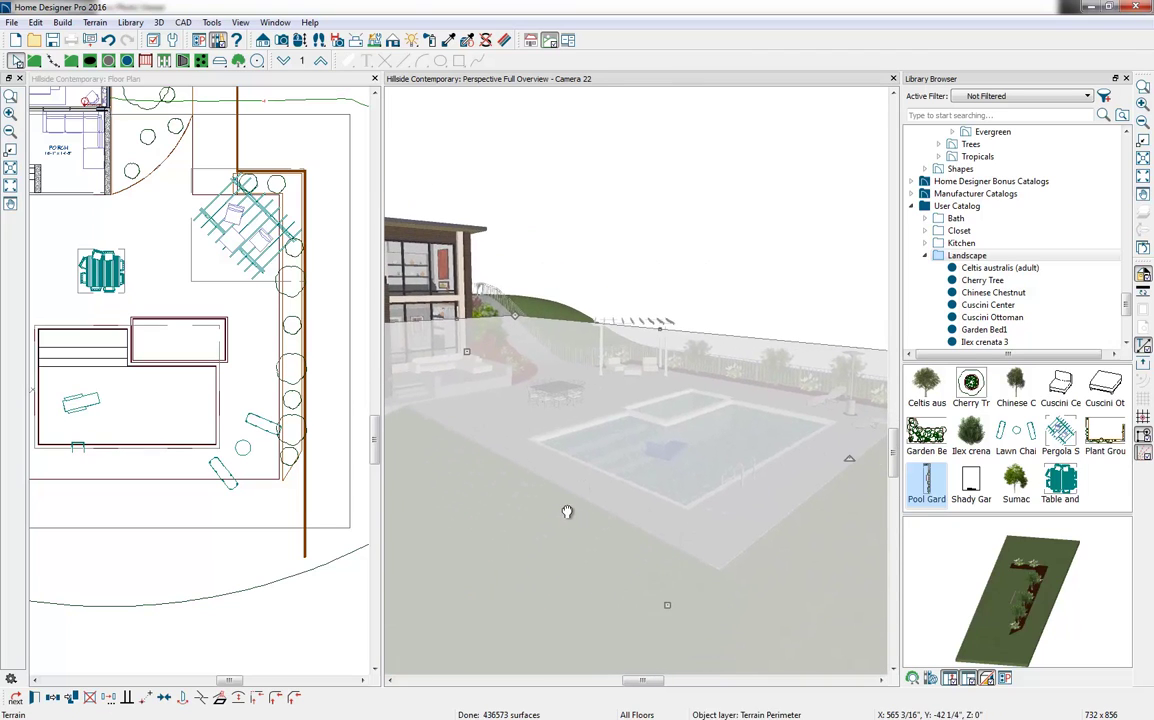
pyautogui.press('Escape')
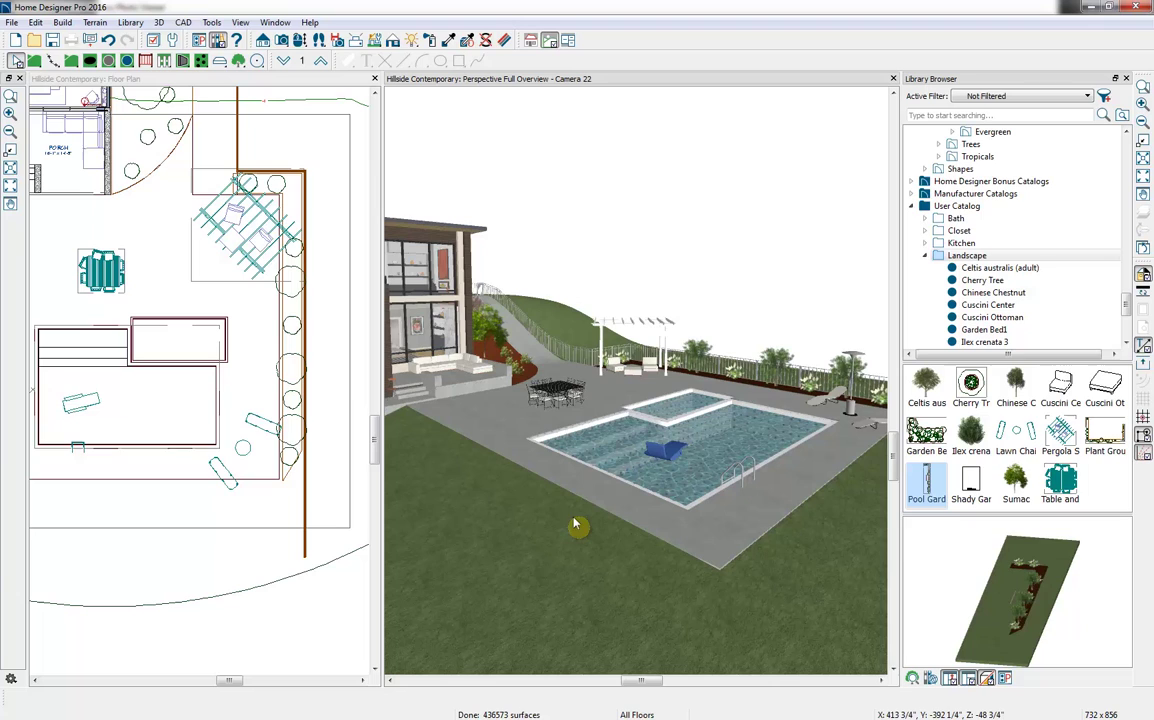
pyautogui.click(970, 437)
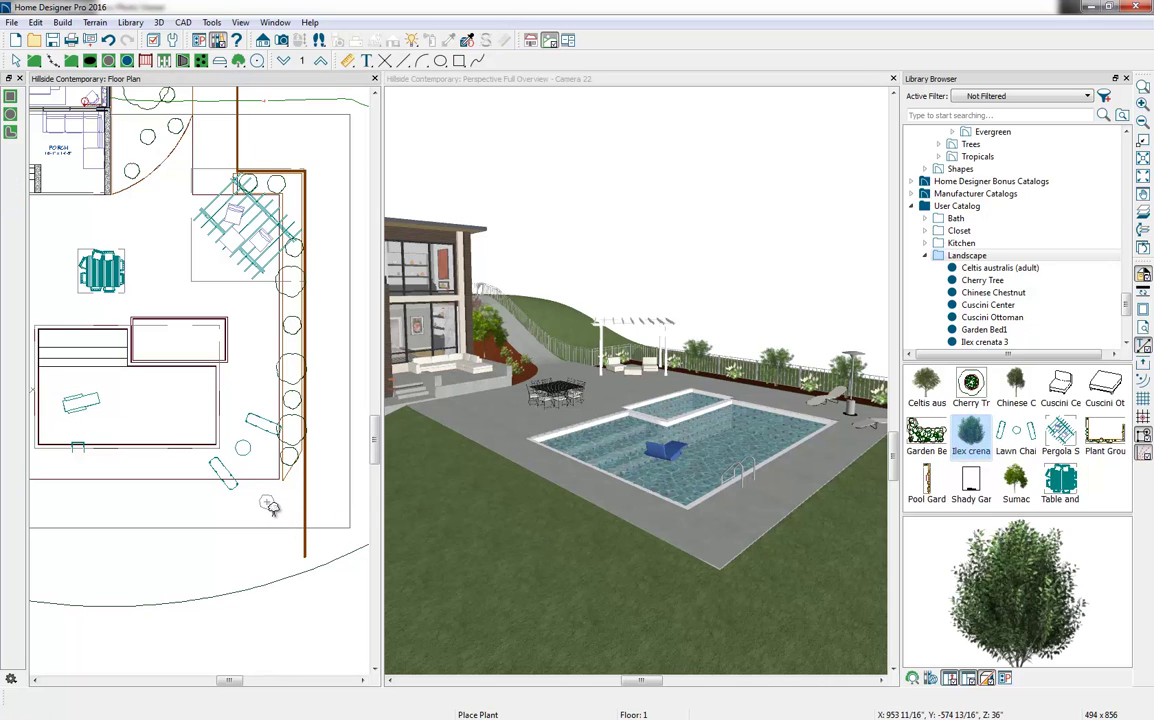
pyautogui.click(267, 503)
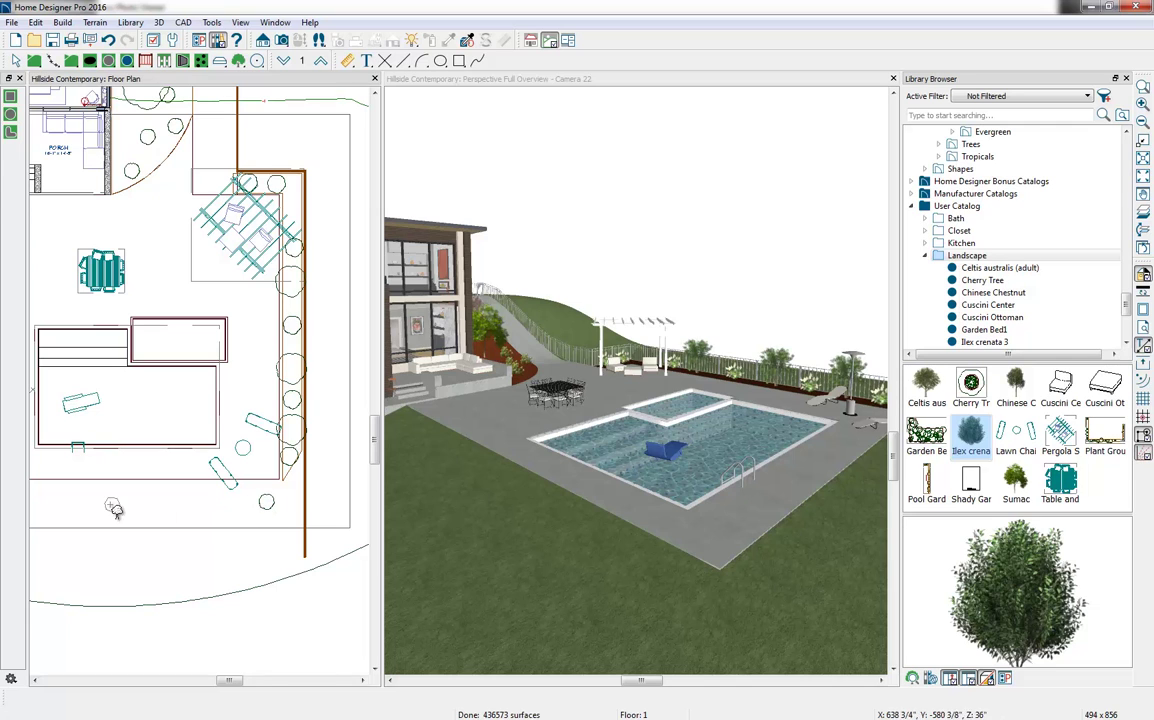
# Replicate the corner shrub into a hedge along the patio's lower edge, using 15 copies with an X delta of -30".
pyautogui.moveTo(99, 510); pyautogui.dragTo(173, 493, button='middle')
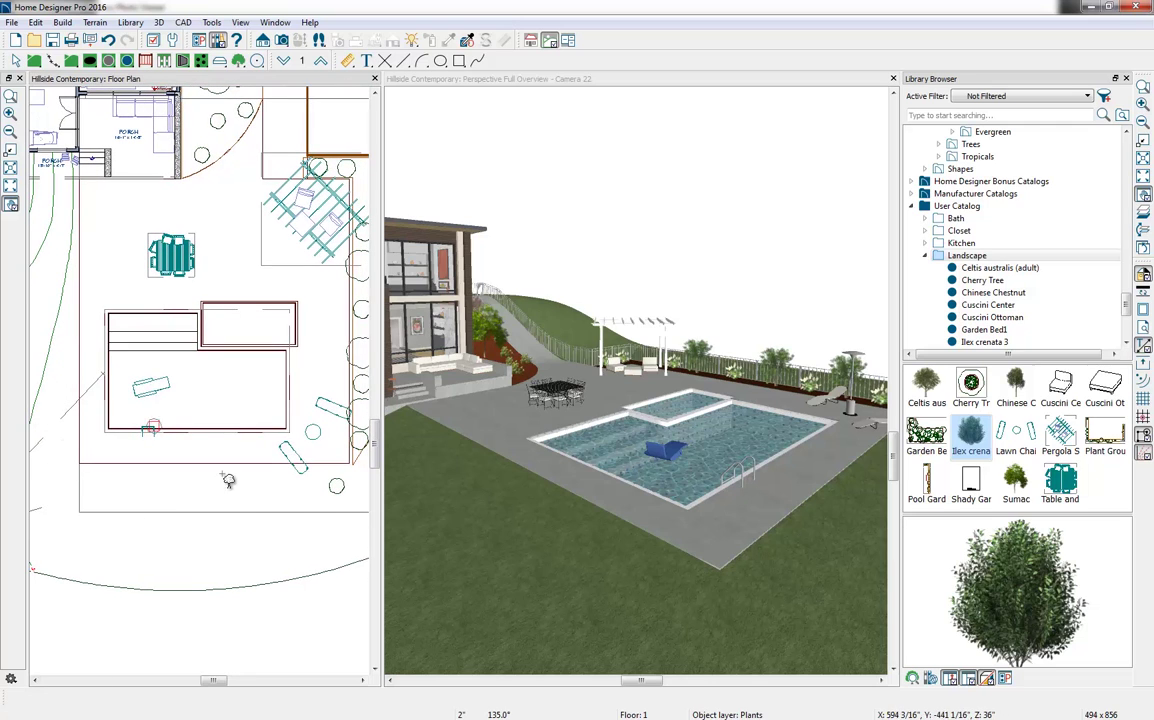
pyautogui.click(335, 484)
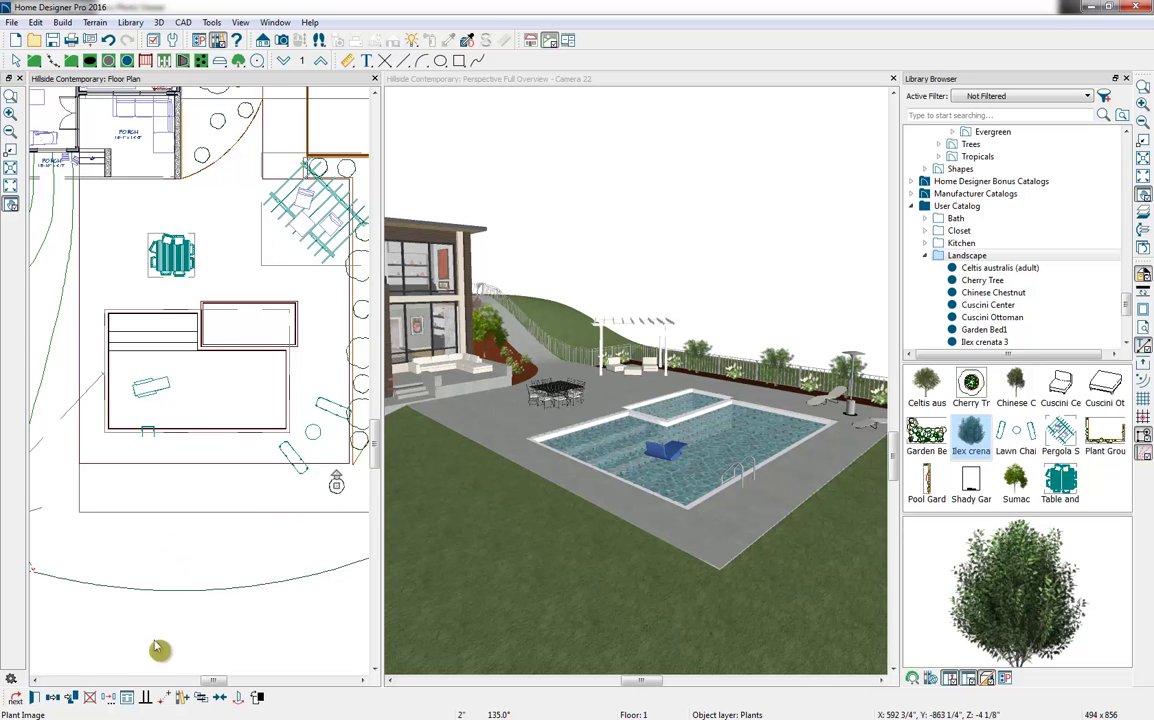
pyautogui.click(110, 699)
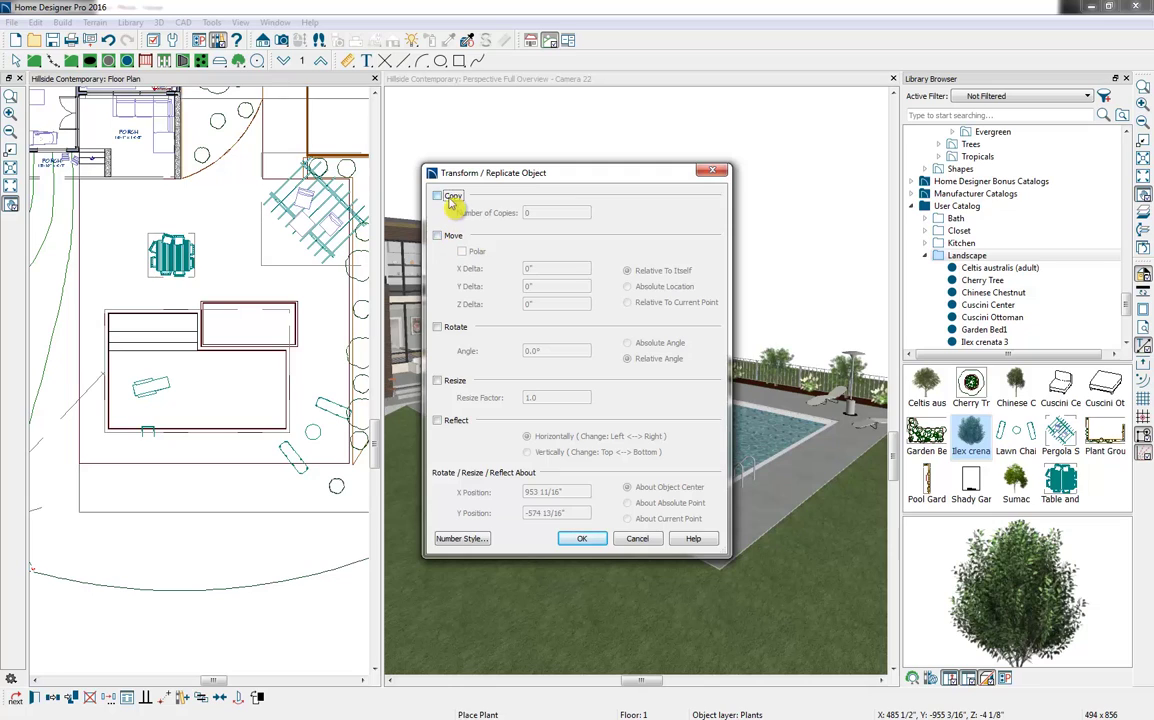
pyautogui.click(450, 198)
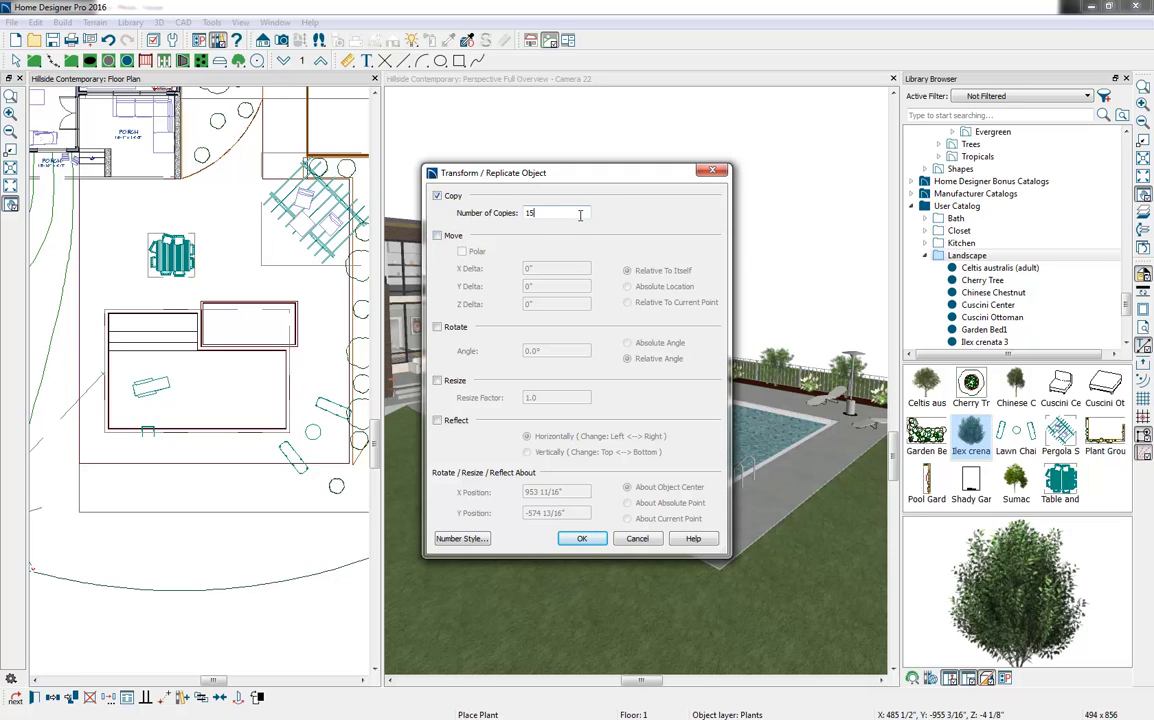
pyautogui.click(438, 236)
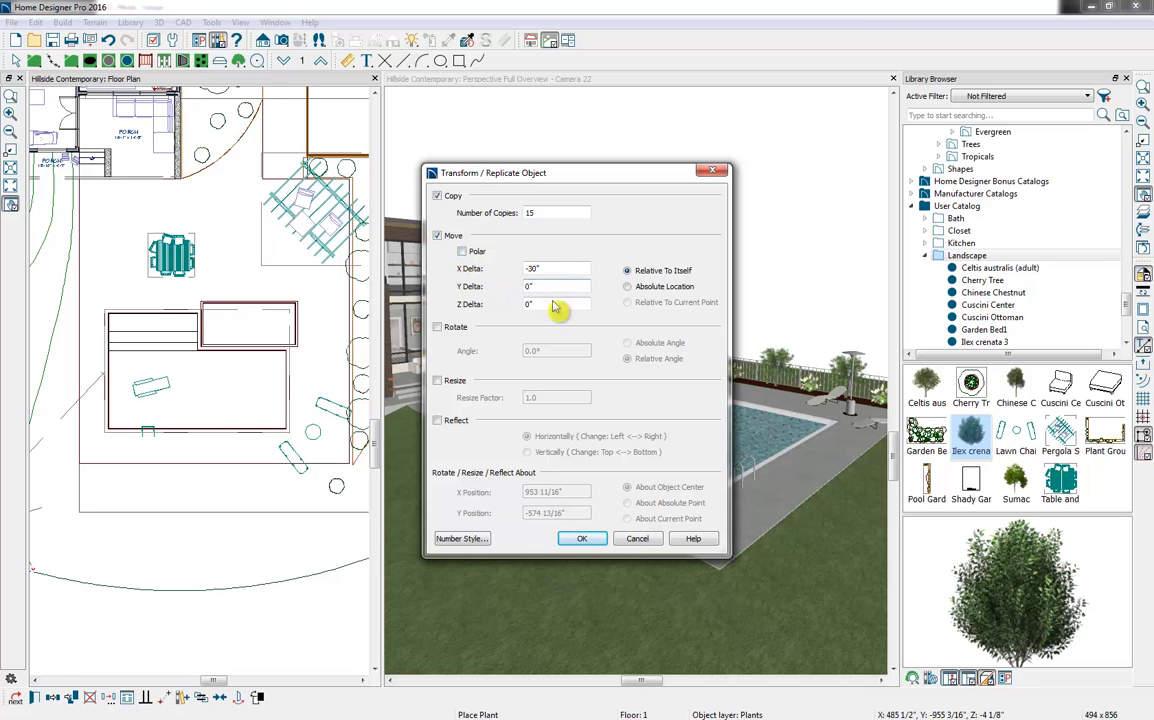
pyautogui.click(590, 540)
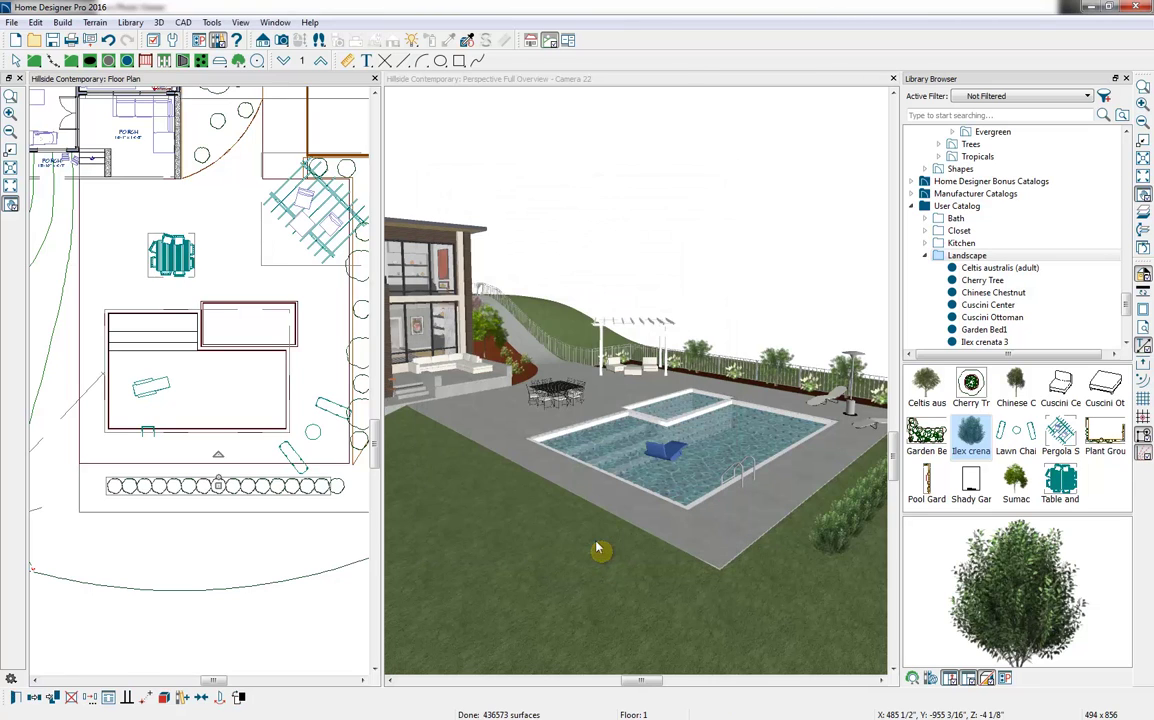
# Copy twelve hedge shrubs into a perpendicular row along the patio side opposite the fence, and fill the corner gap with another Ilex crenata 3.
pyautogui.click(95, 482)
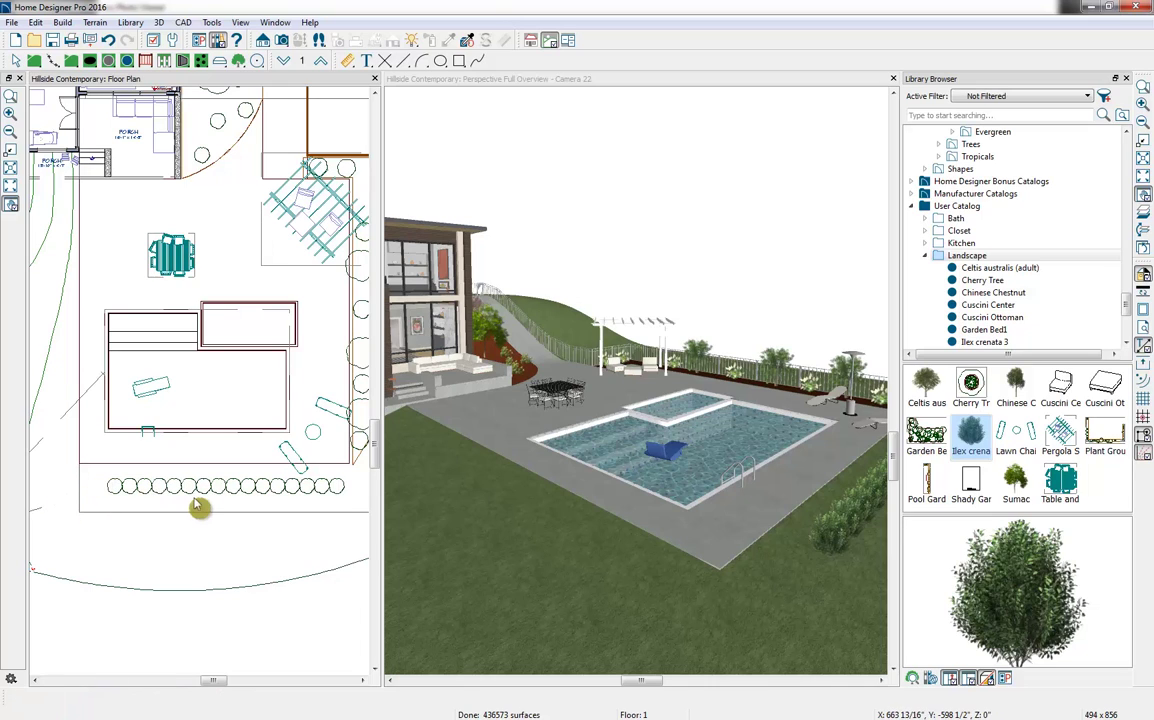
pyautogui.moveTo(100, 477); pyautogui.dragTo(290, 508)
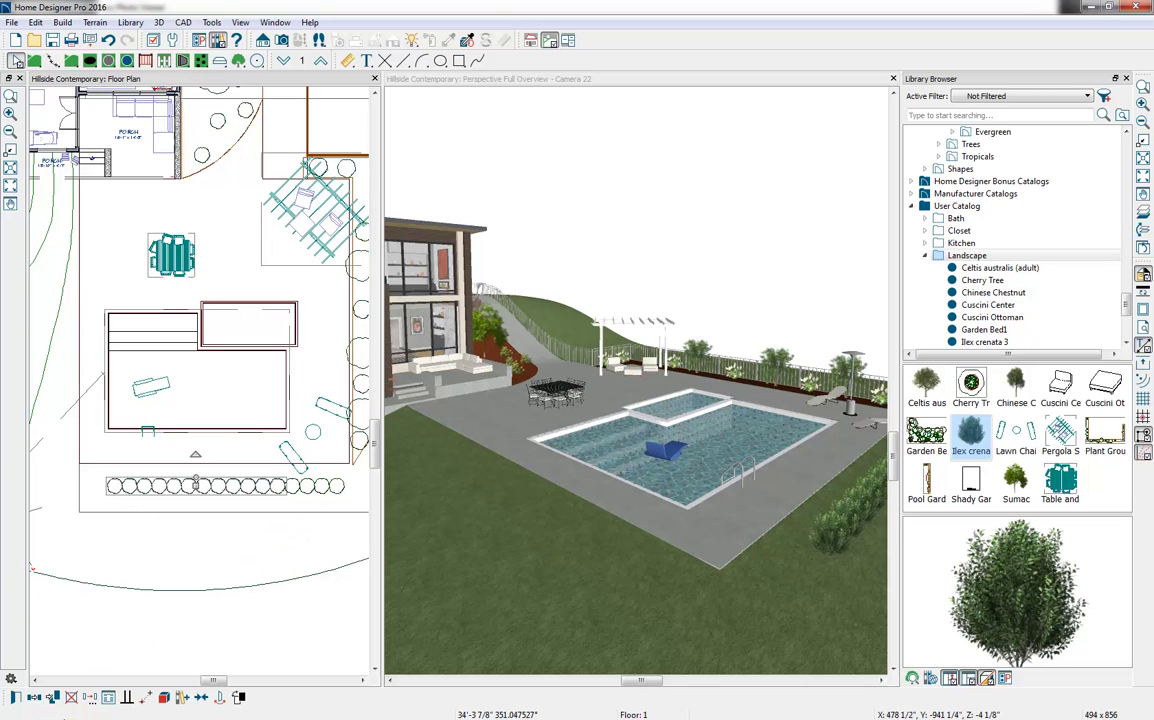
pyautogui.click(52, 698)
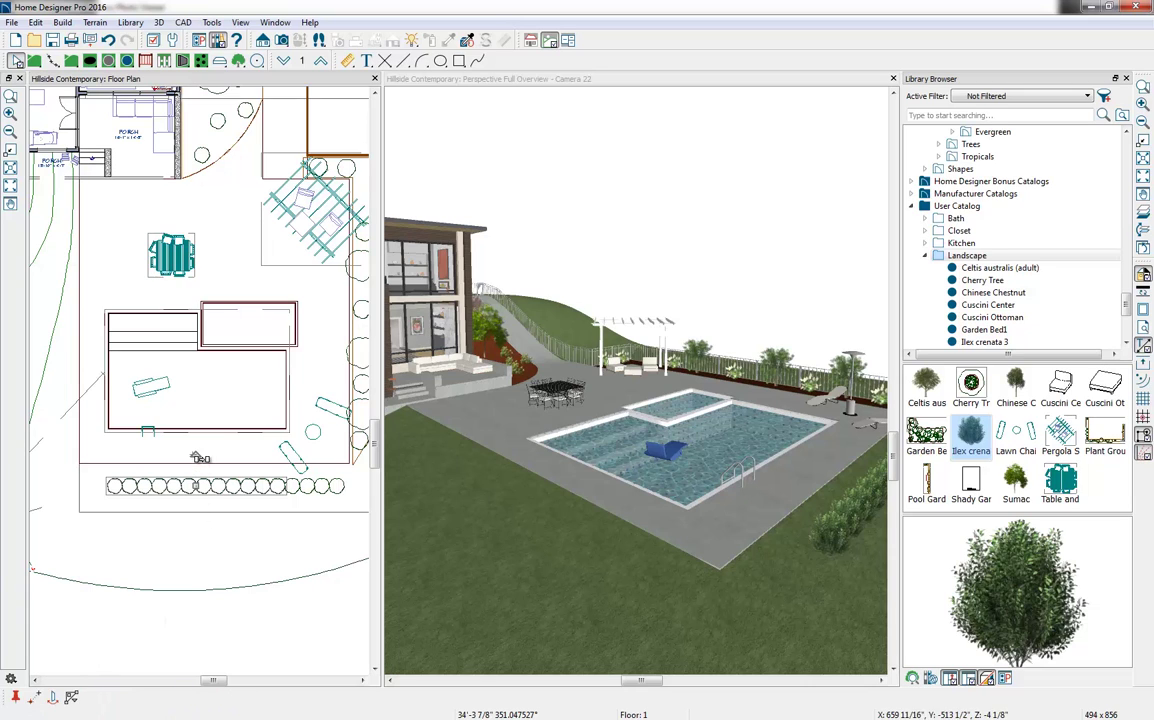
pyautogui.moveTo(195, 457); pyautogui.dragTo(297, 481)
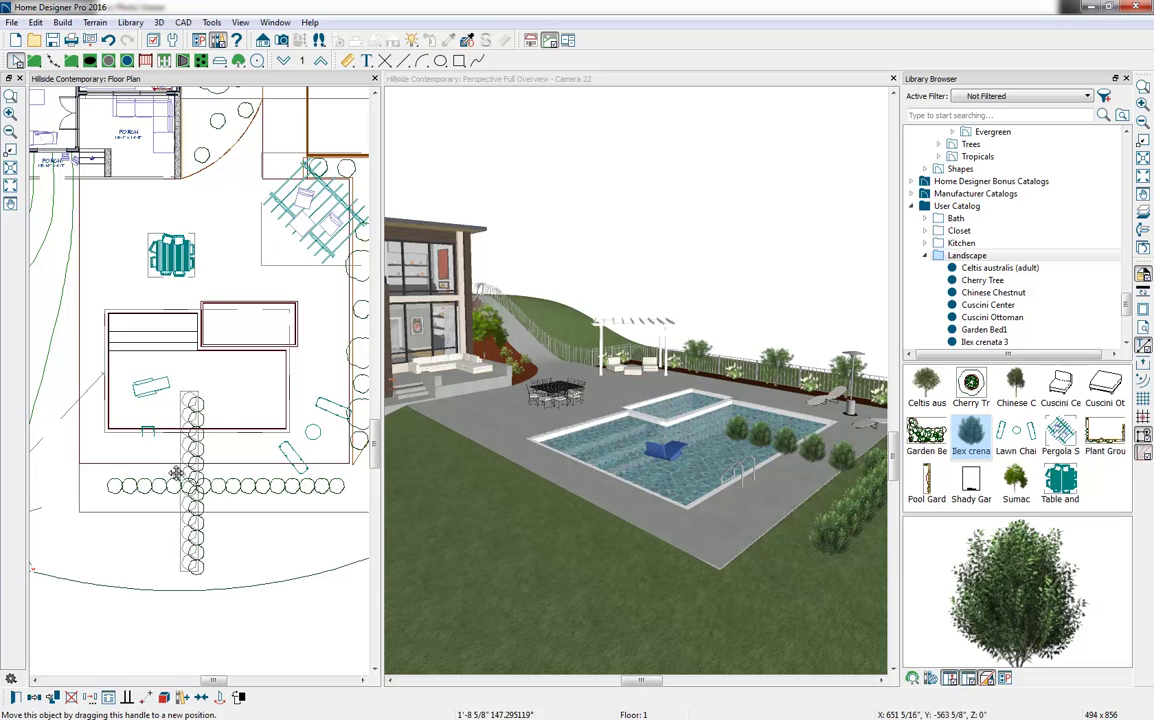
pyautogui.moveTo(196, 487); pyautogui.dragTo(66, 400)
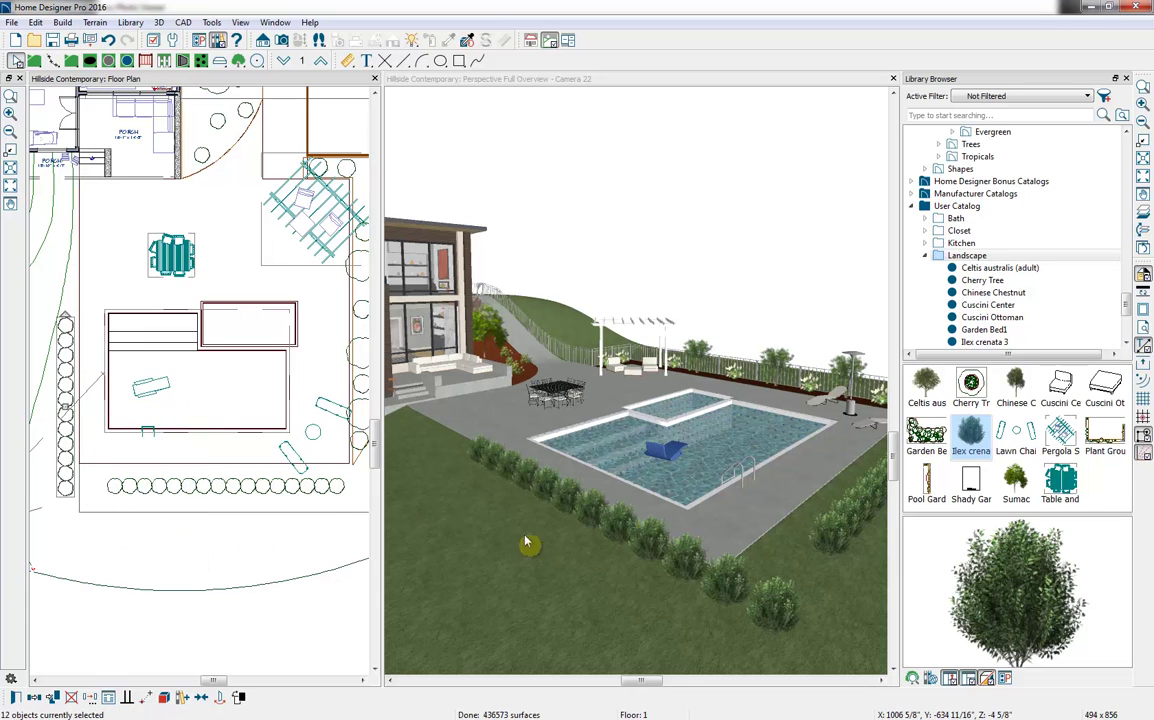
pyautogui.click(972, 440)
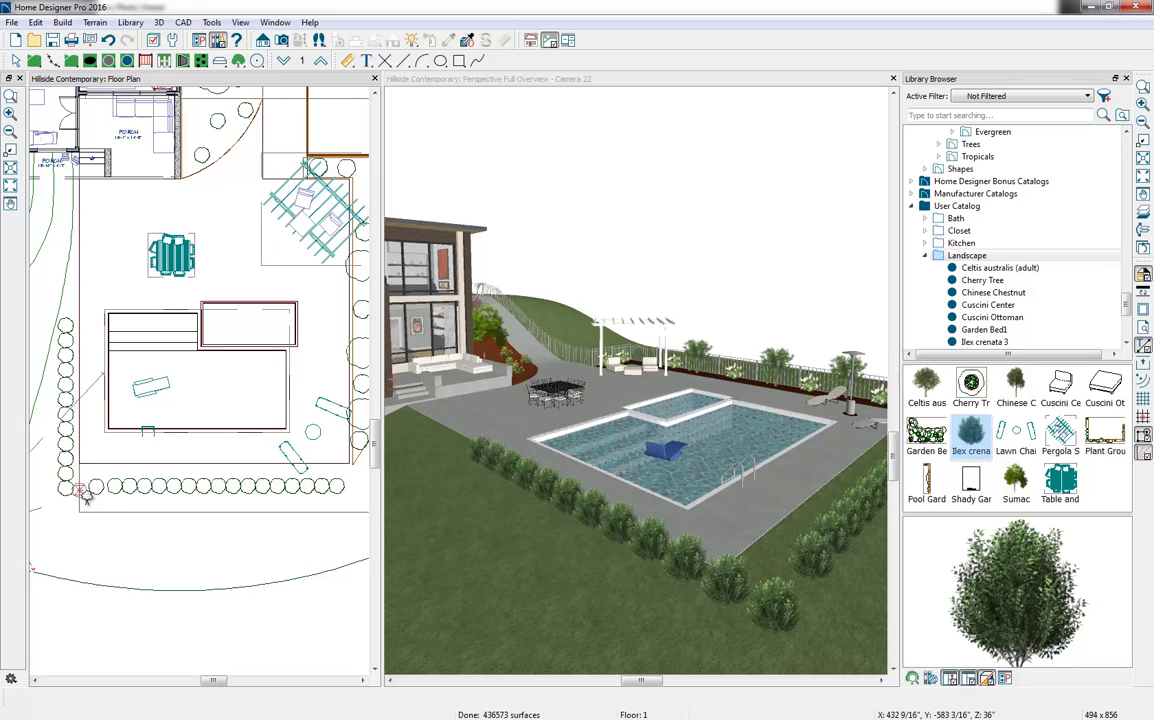
pyautogui.click(80, 490)
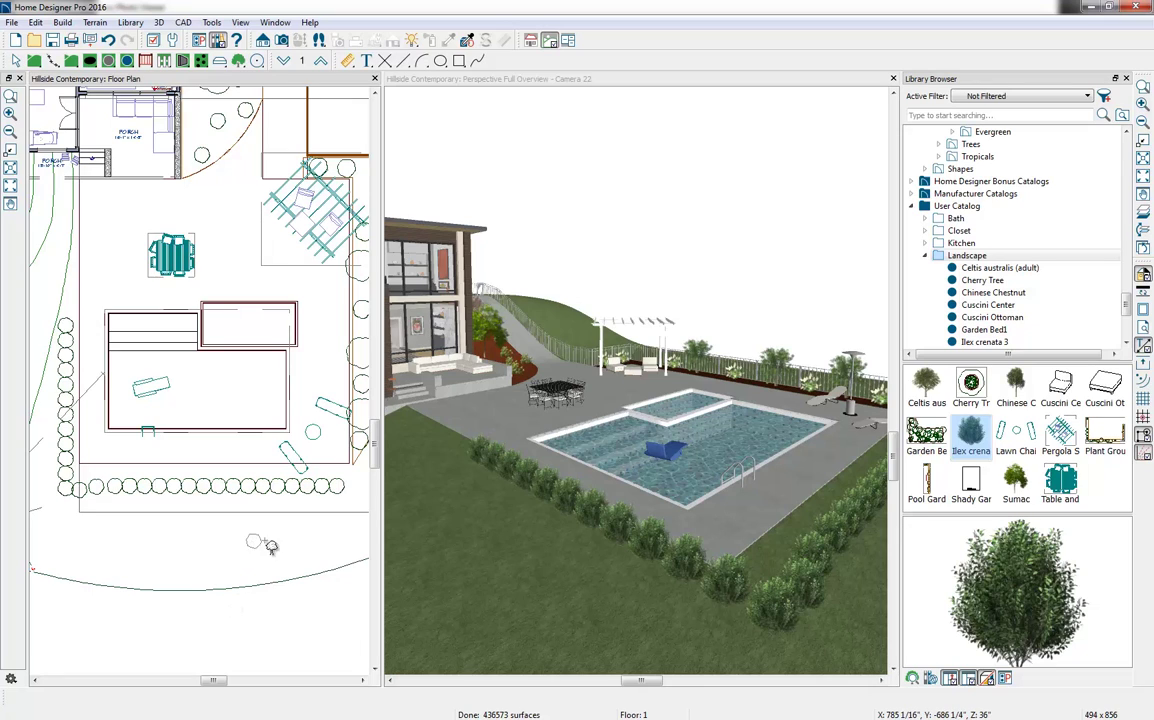
# Place two Chinese Chestnut trees on the upper hillside slope outside the fence.
pyautogui.click(1015, 392)
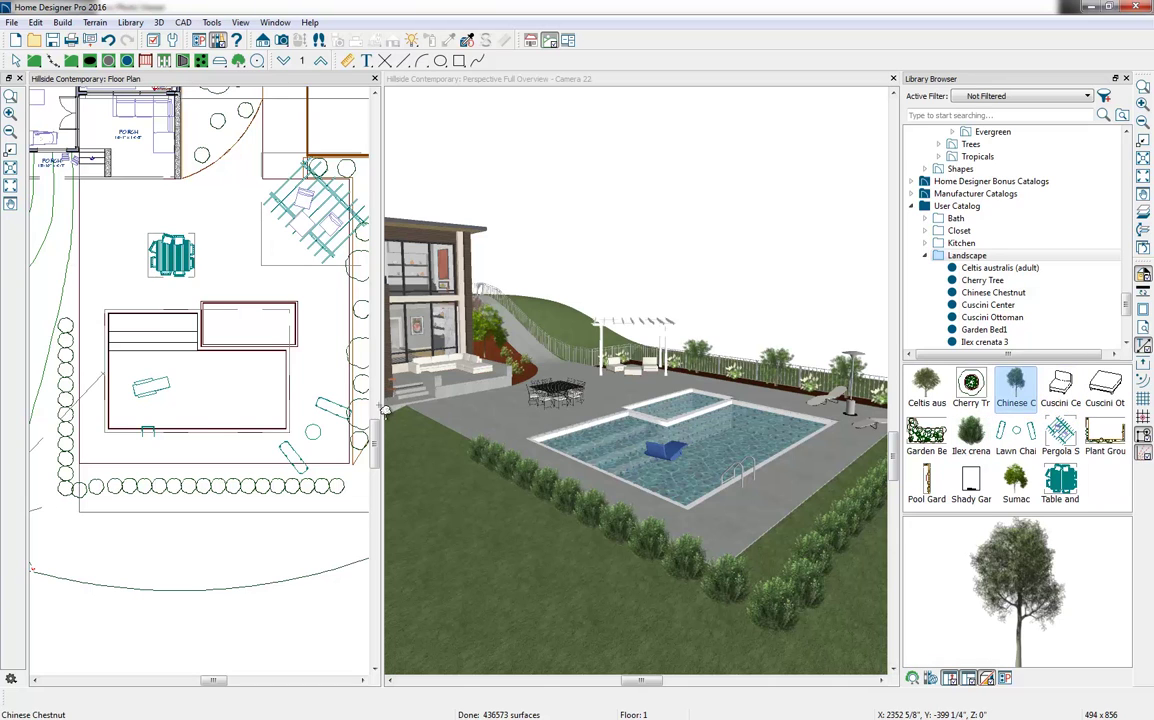
pyautogui.scroll(-3, 190, 410)
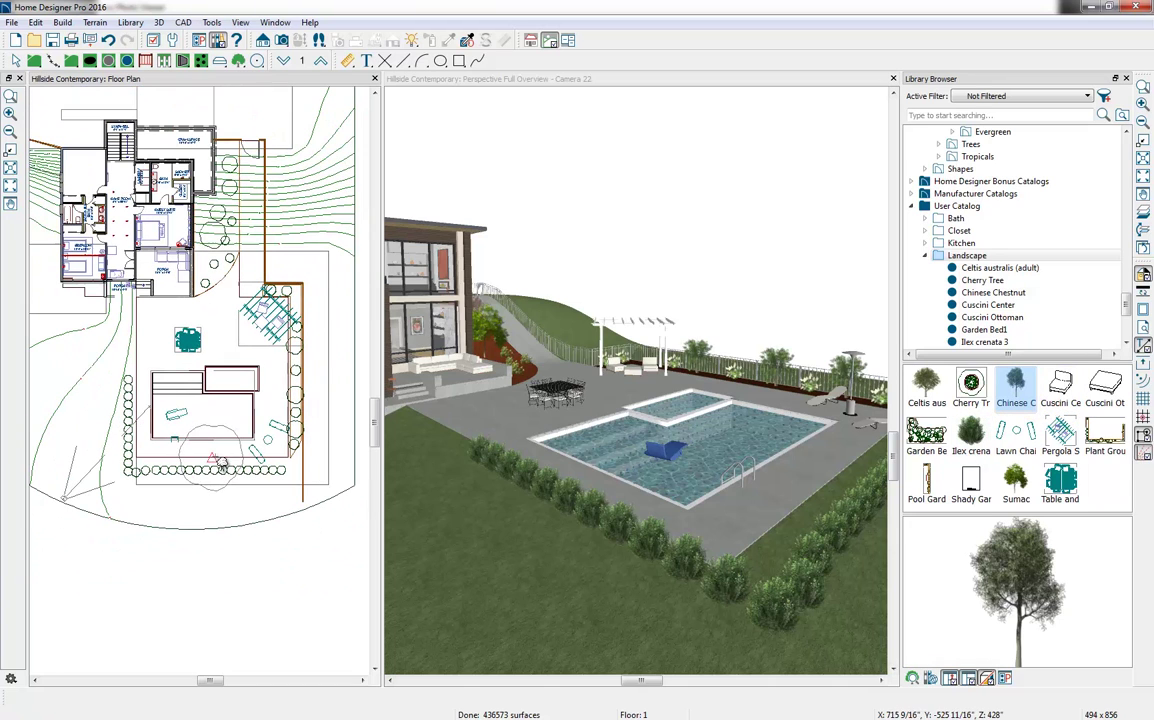
pyautogui.click(326, 138)
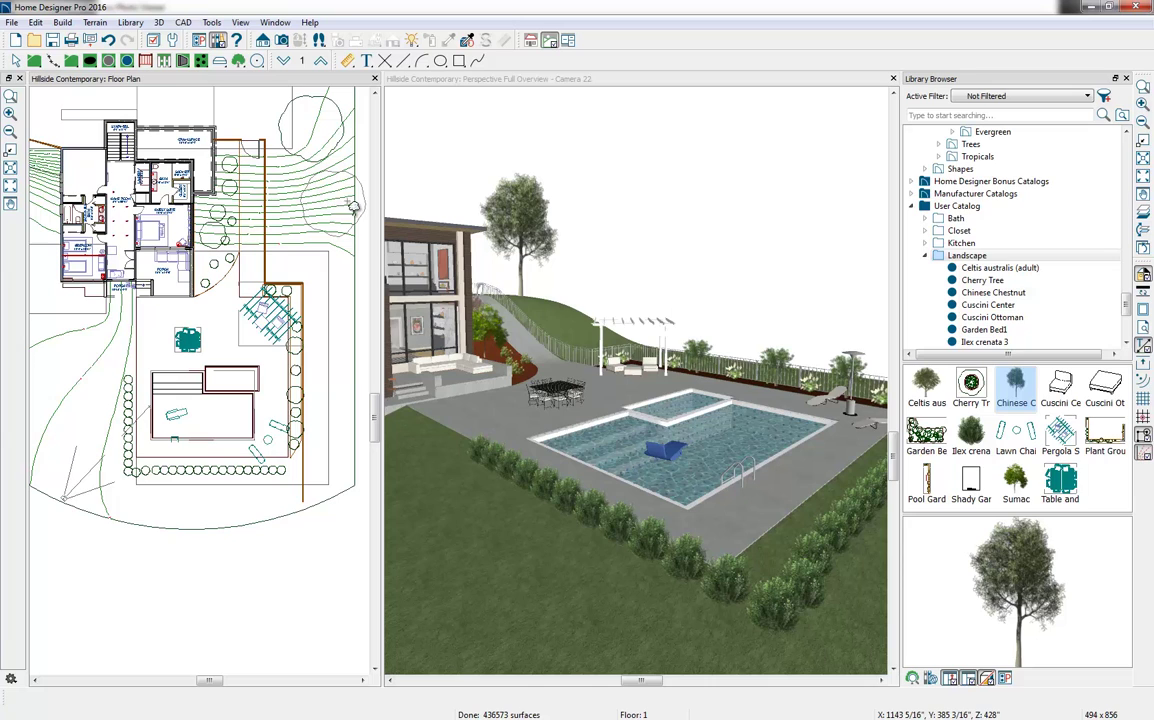
pyautogui.click(352, 207)
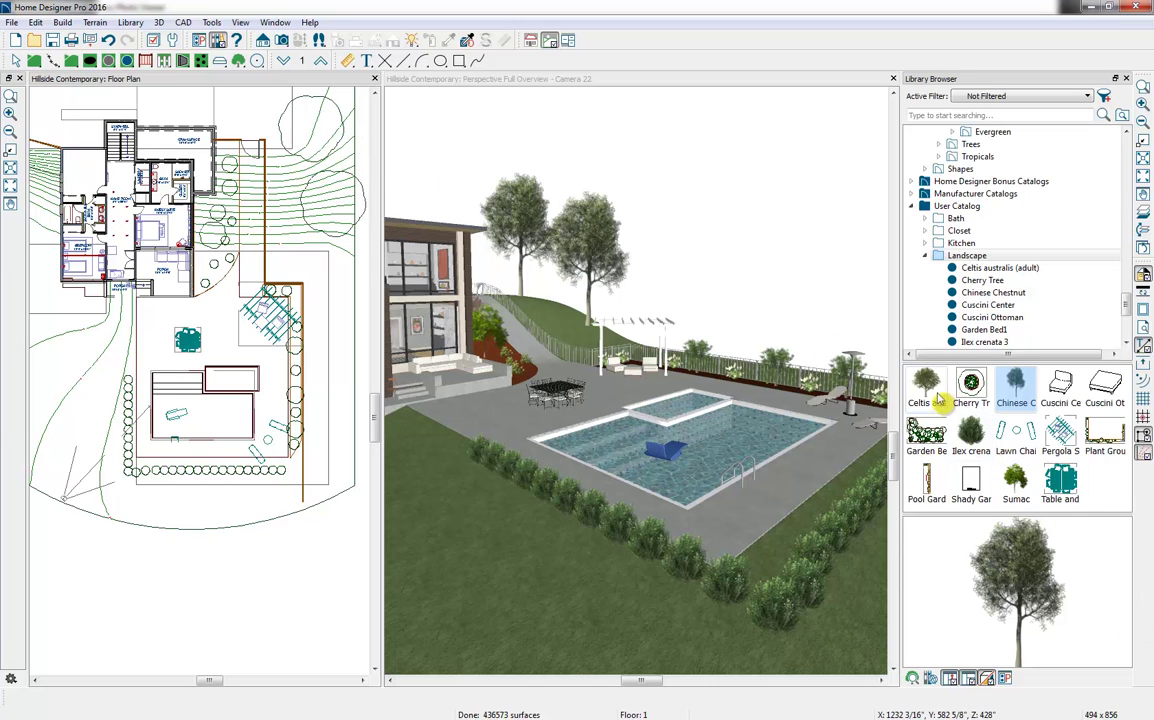
# Place a Celtis australis (adult) tree at the top of the hillside, beyond the crawlspace end of the house.
pyautogui.click(936, 392)
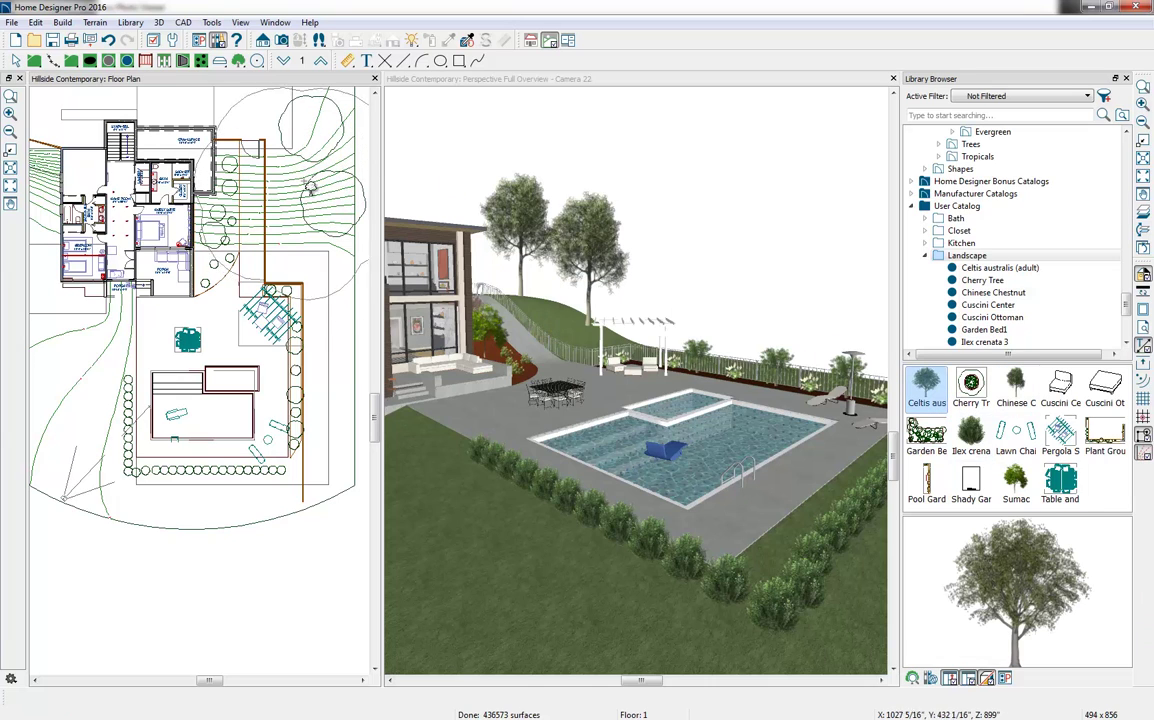
pyautogui.scroll(3, 300, 195)
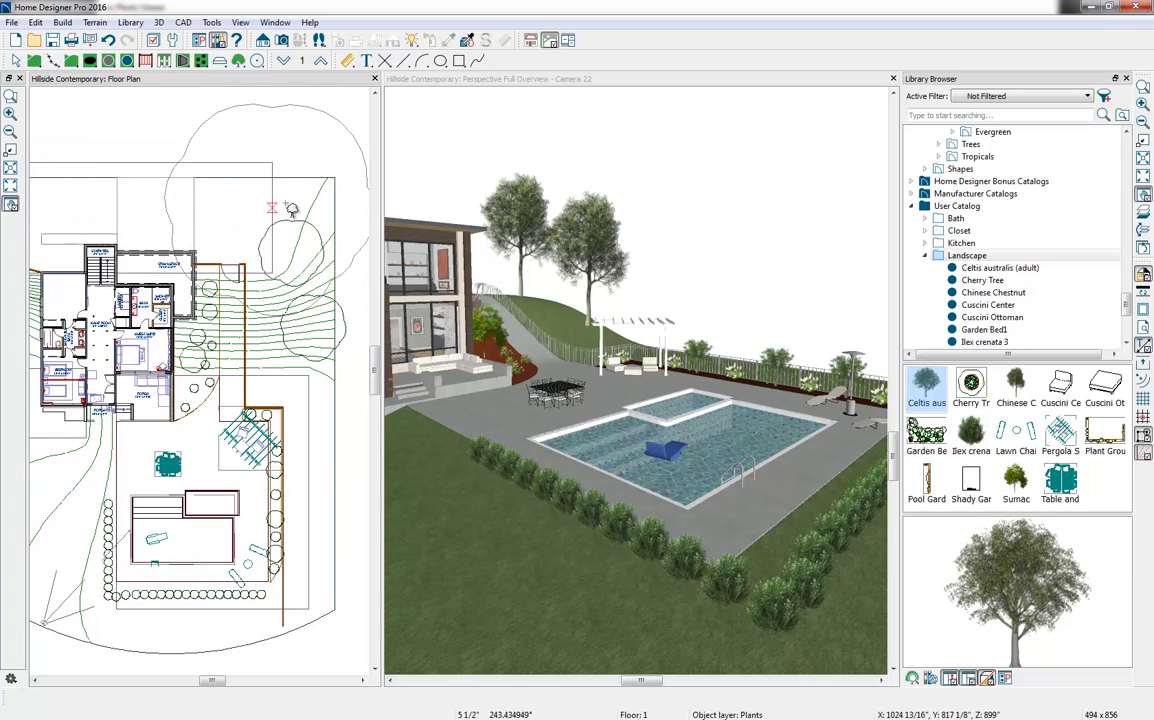
pyautogui.click(311, 199)
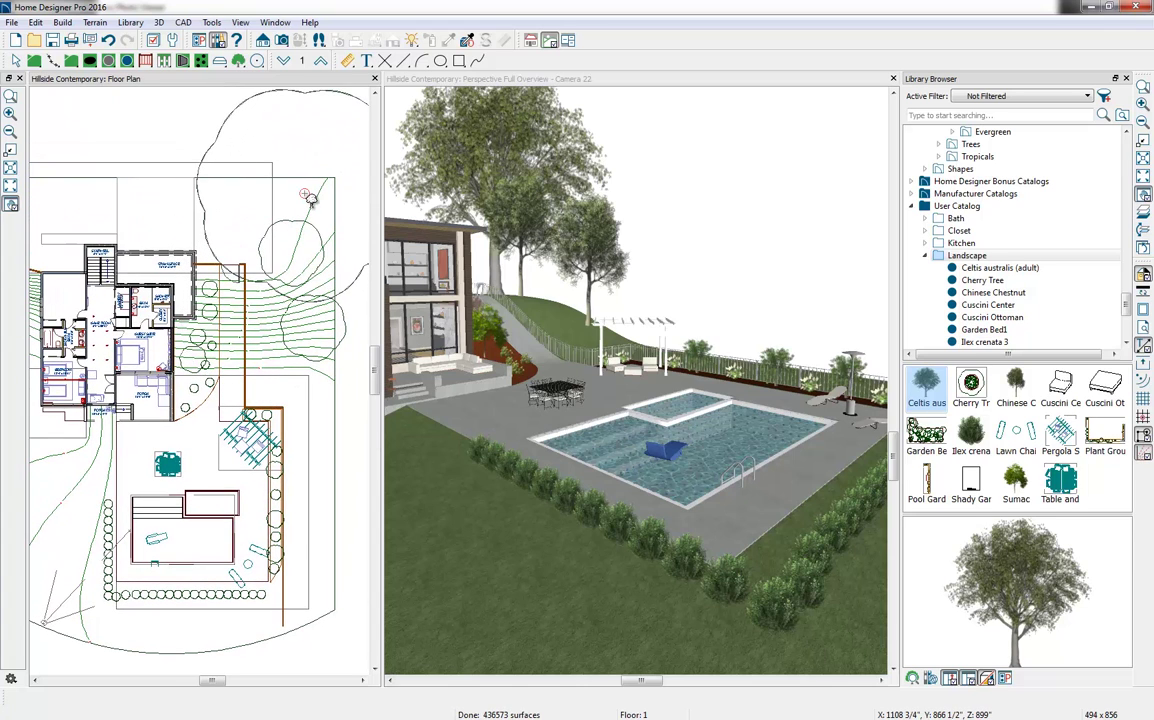
# Place three more Chinese Chestnut trees outside the fence alongside the patio, and shrink the one nearest the slope.
pyautogui.click(1015, 386)
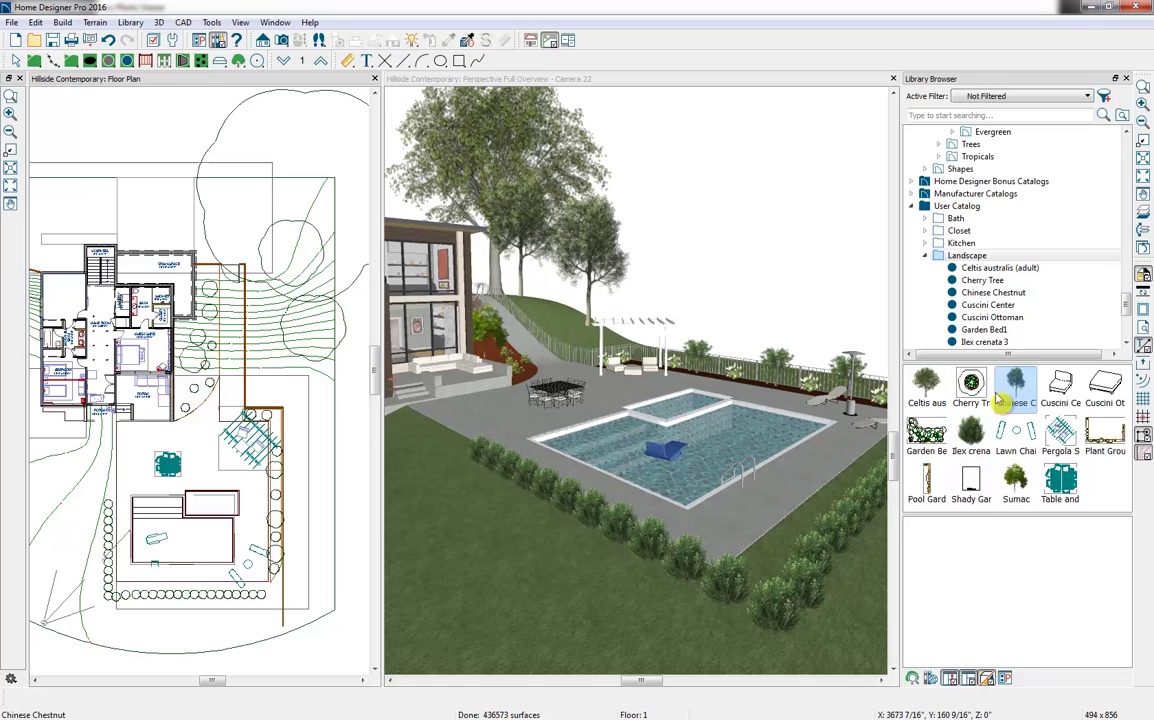
pyautogui.click(309, 387)
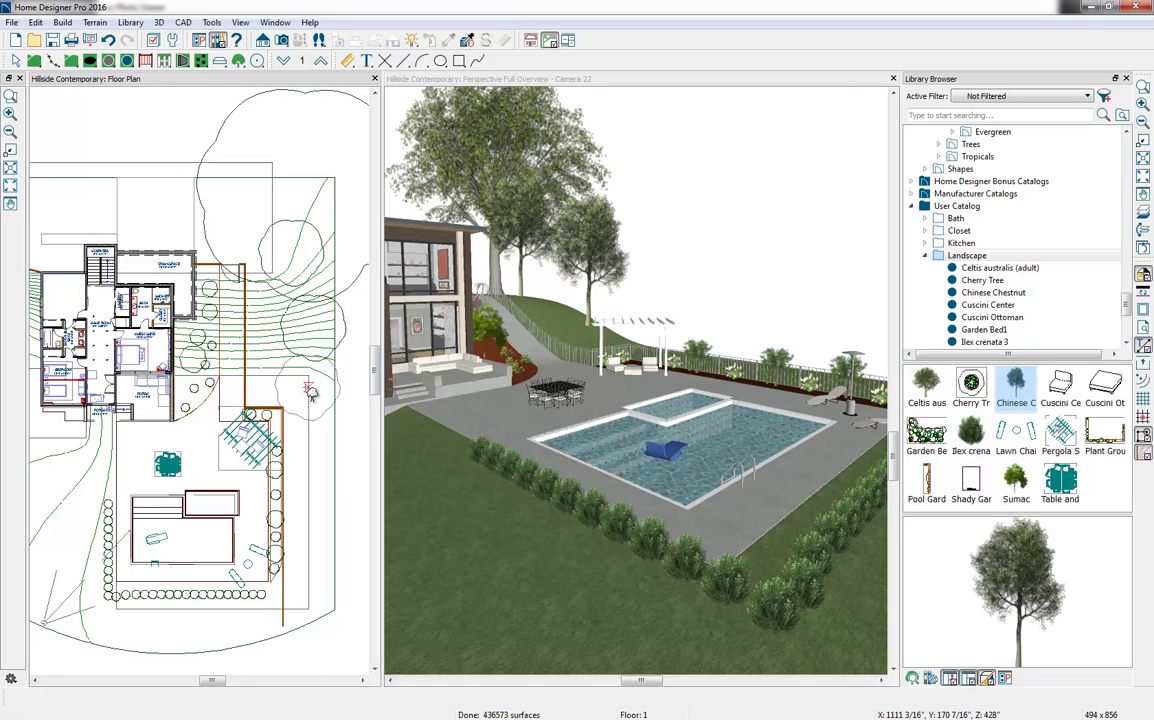
pyautogui.click(310, 394)
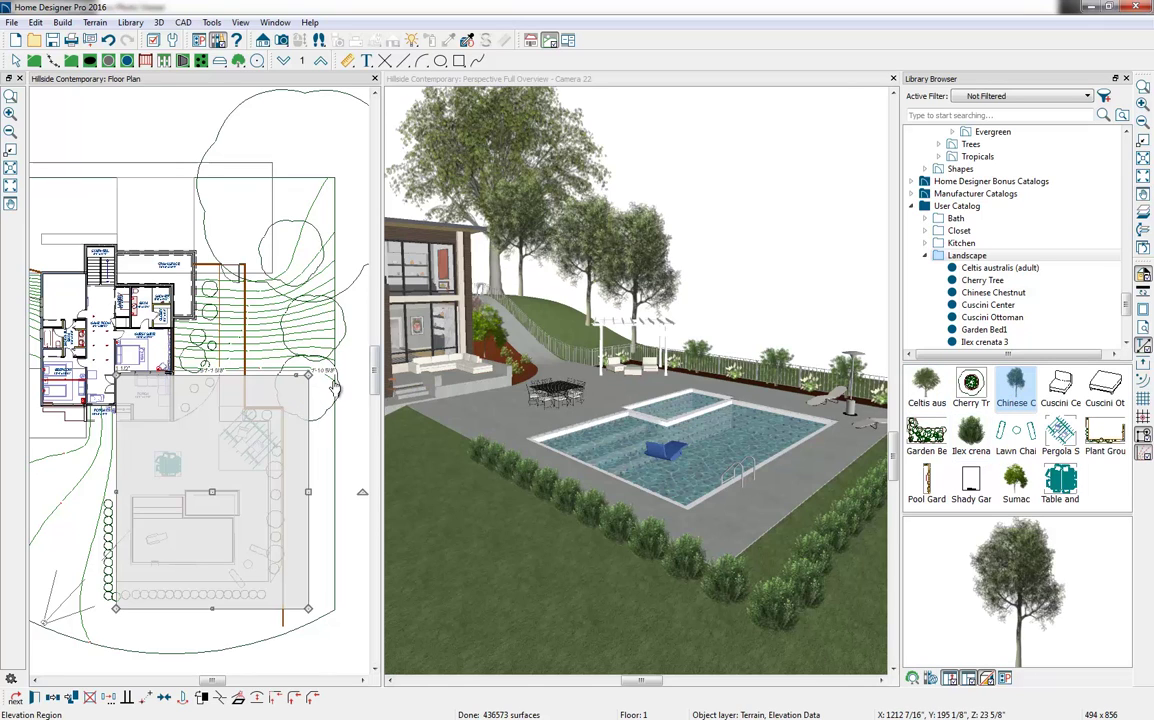
pyautogui.click(340, 397)
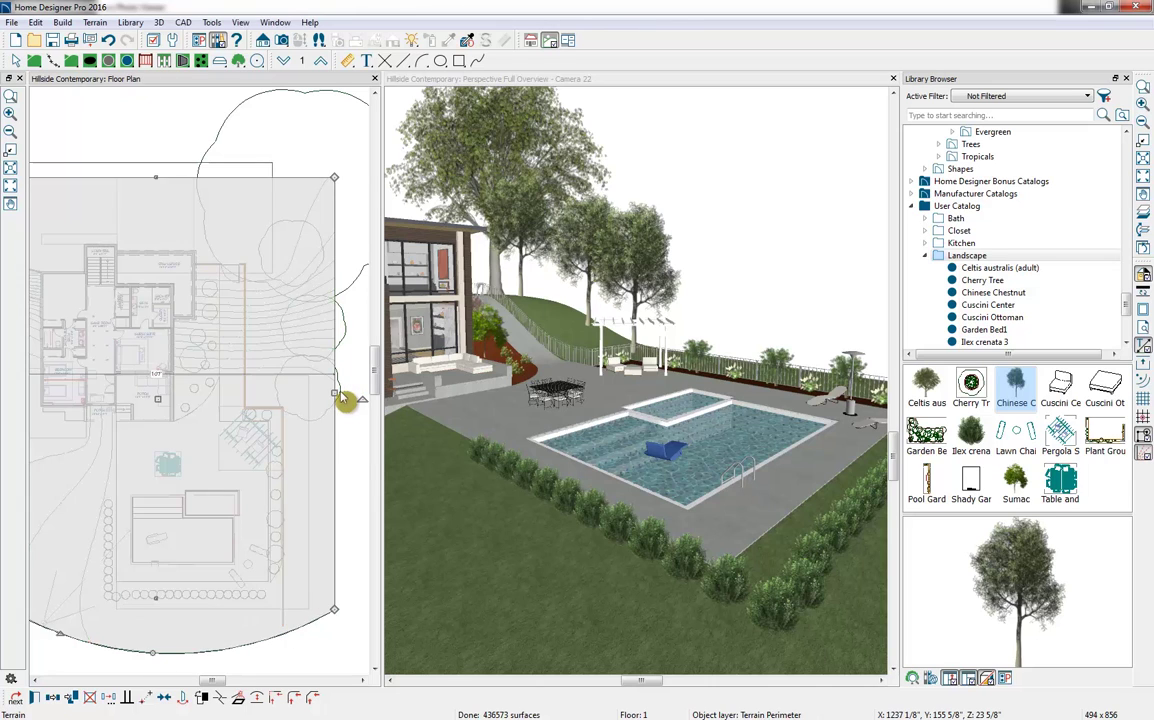
pyautogui.click(310, 385)
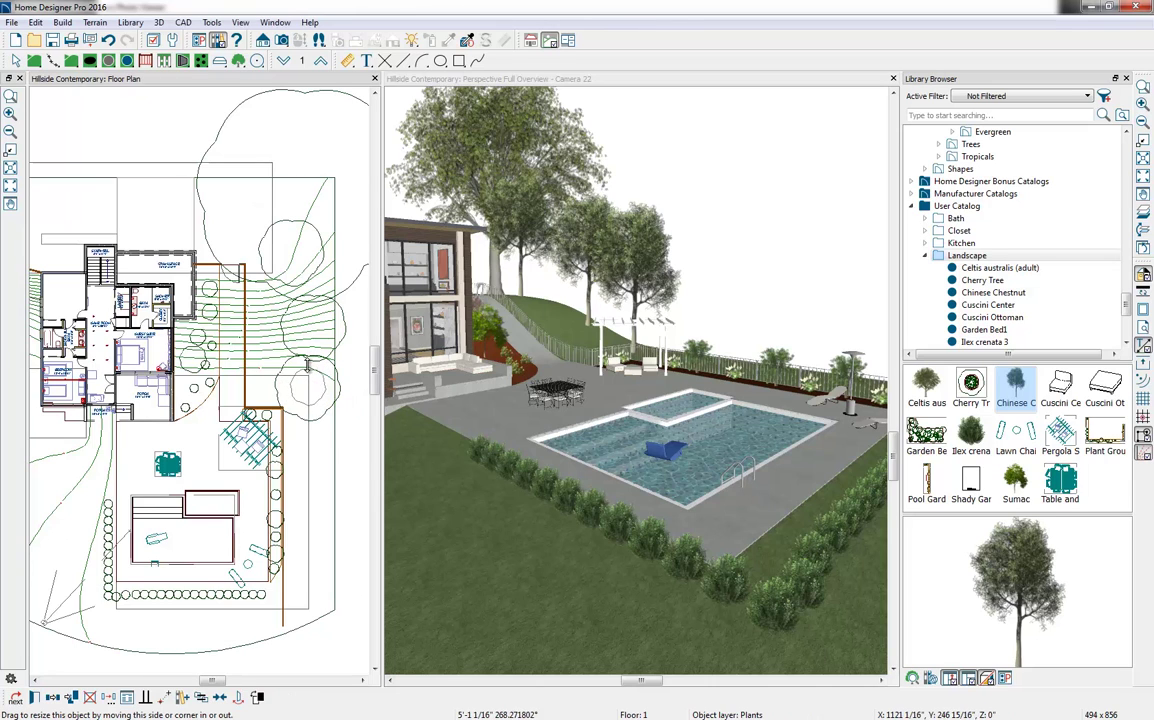
pyautogui.moveTo(307, 366); pyautogui.dragTo(321, 488)
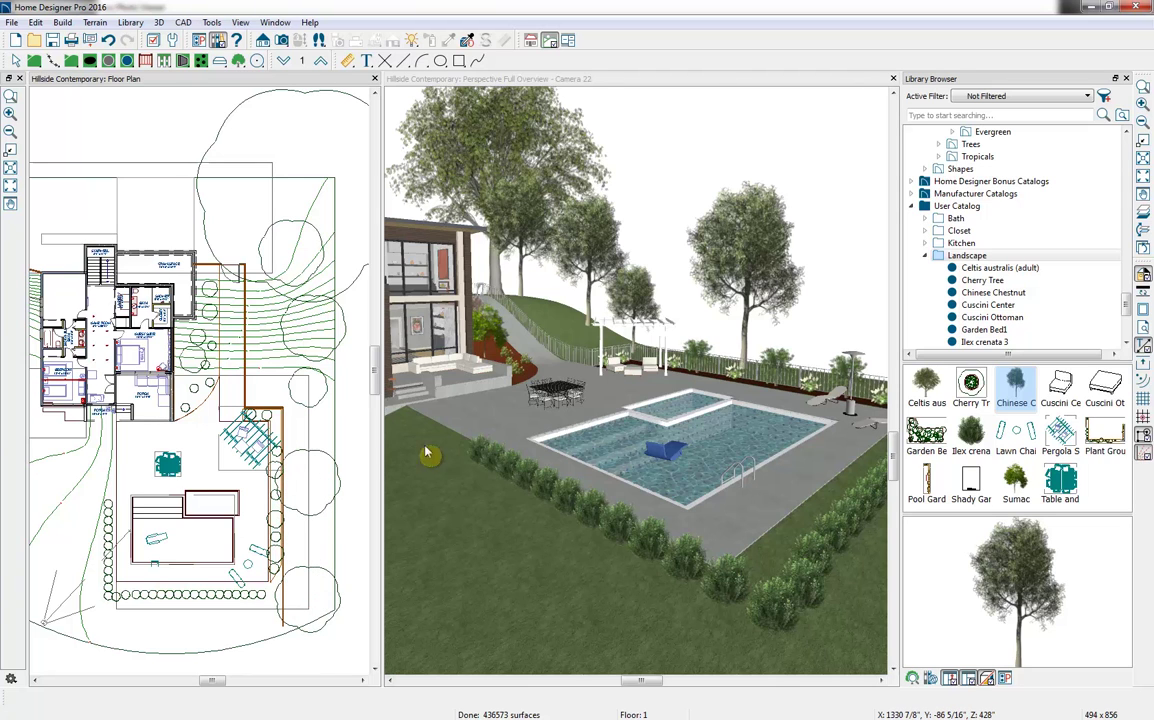
# Close the library and the overview, and create a full camera view from the front lawn looking across the patio towards the pergola.
pyautogui.click(1127, 79)
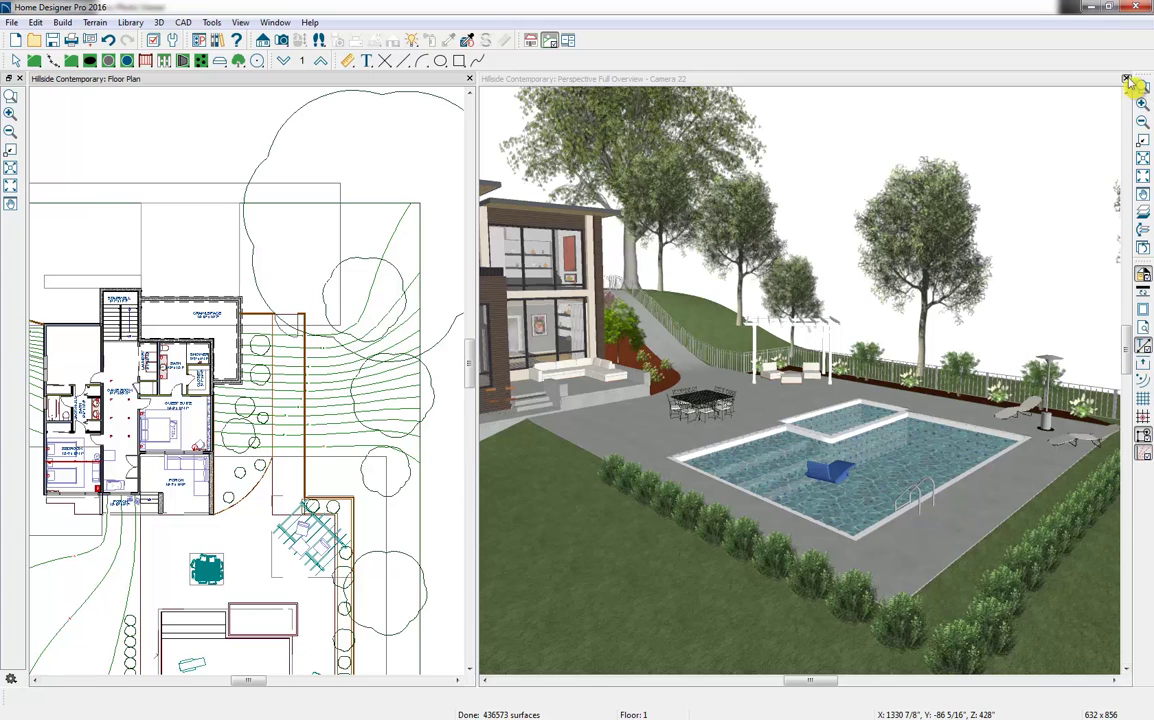
pyautogui.click(1127, 79)
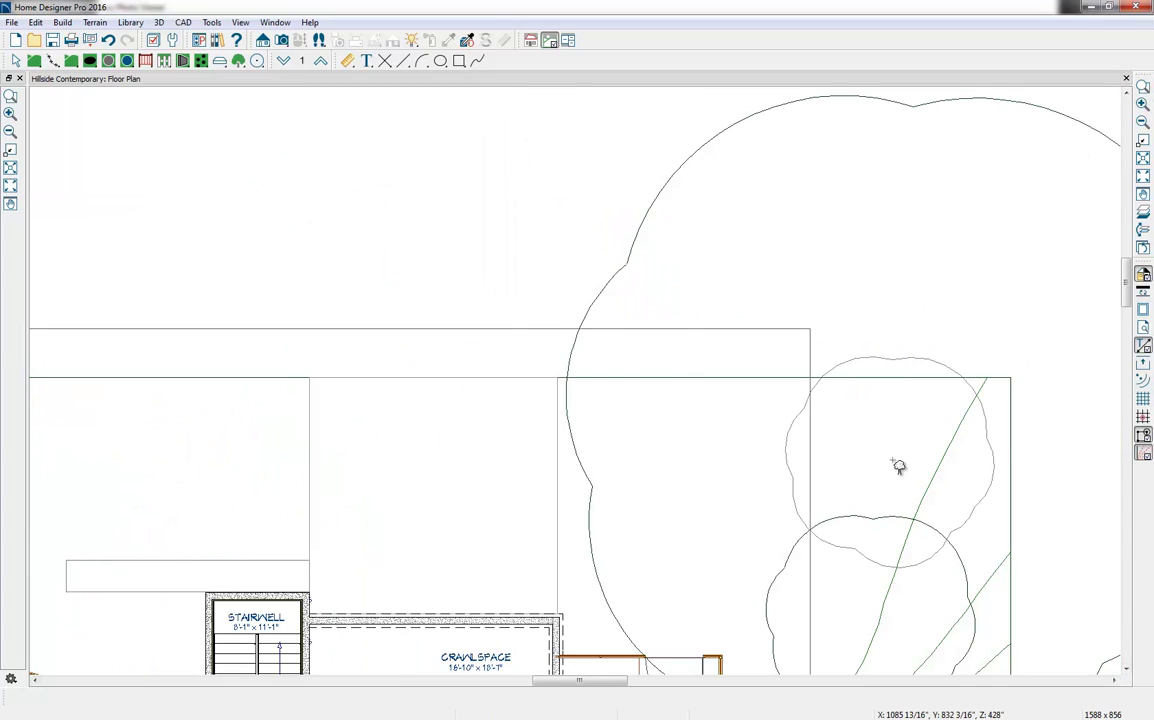
pyautogui.press('F6')
pyautogui.click(283, 43)
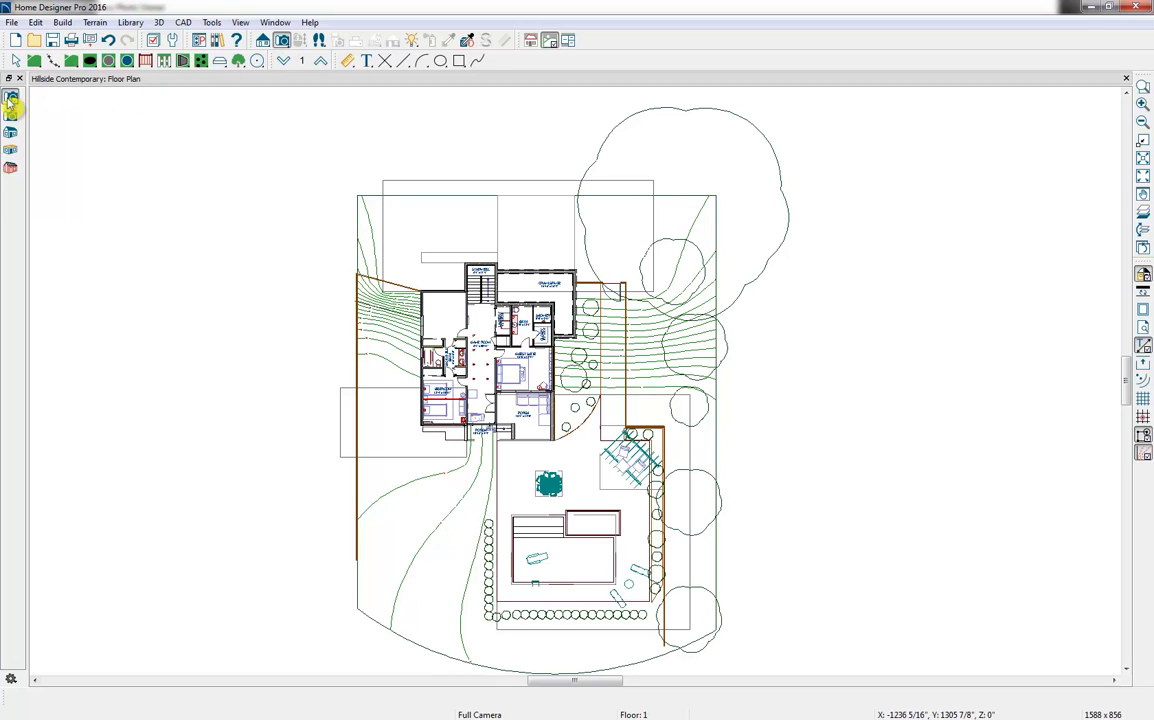
pyautogui.click(10, 97)
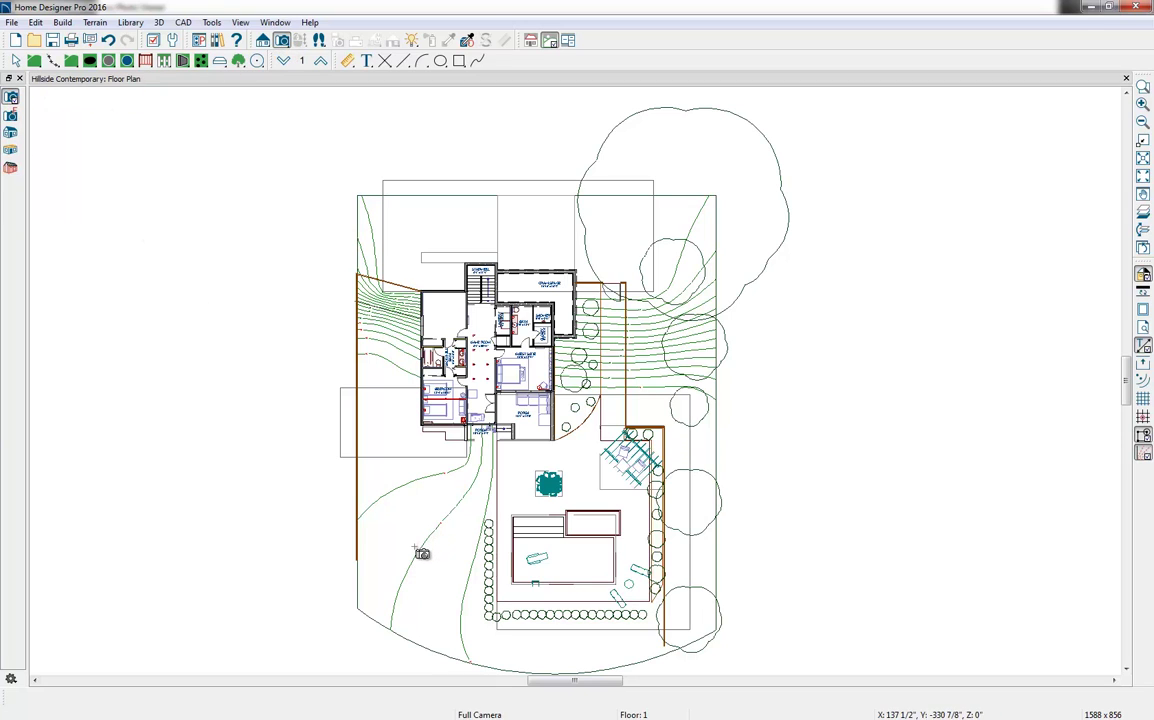
pyautogui.moveTo(423, 557); pyautogui.dragTo(584, 478)
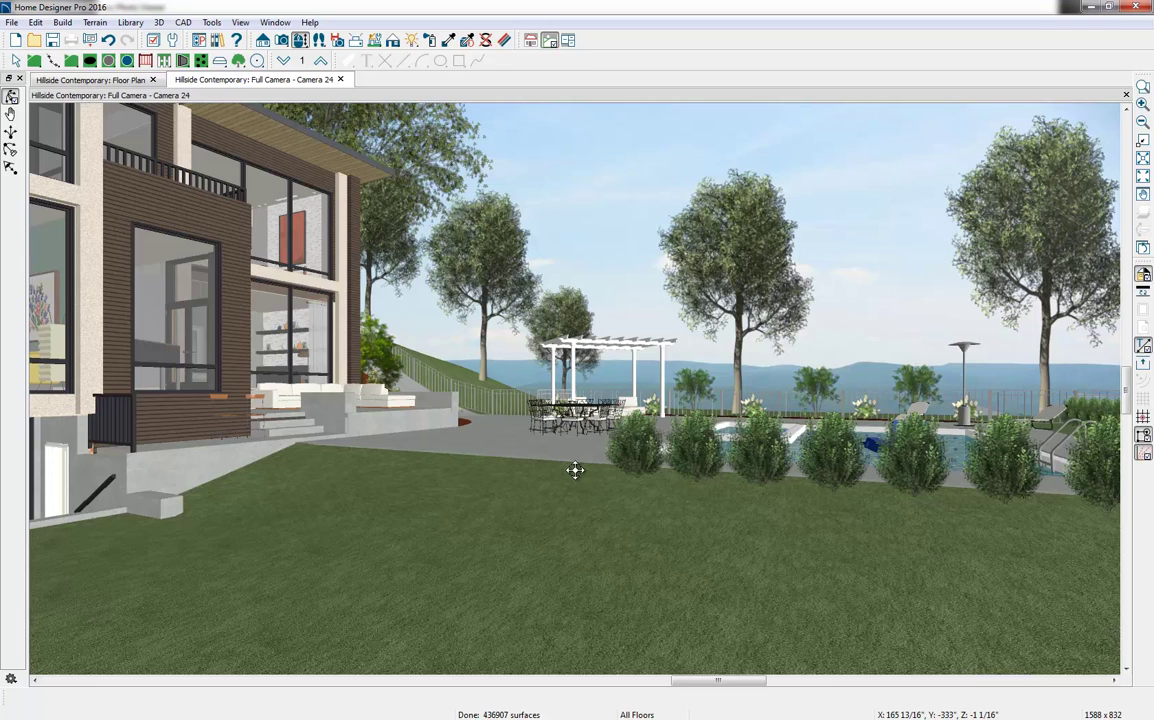
# Raise the camera to floor 2 and orbit it to frame the house, patio and pool from above.
pyautogui.click(321, 62)
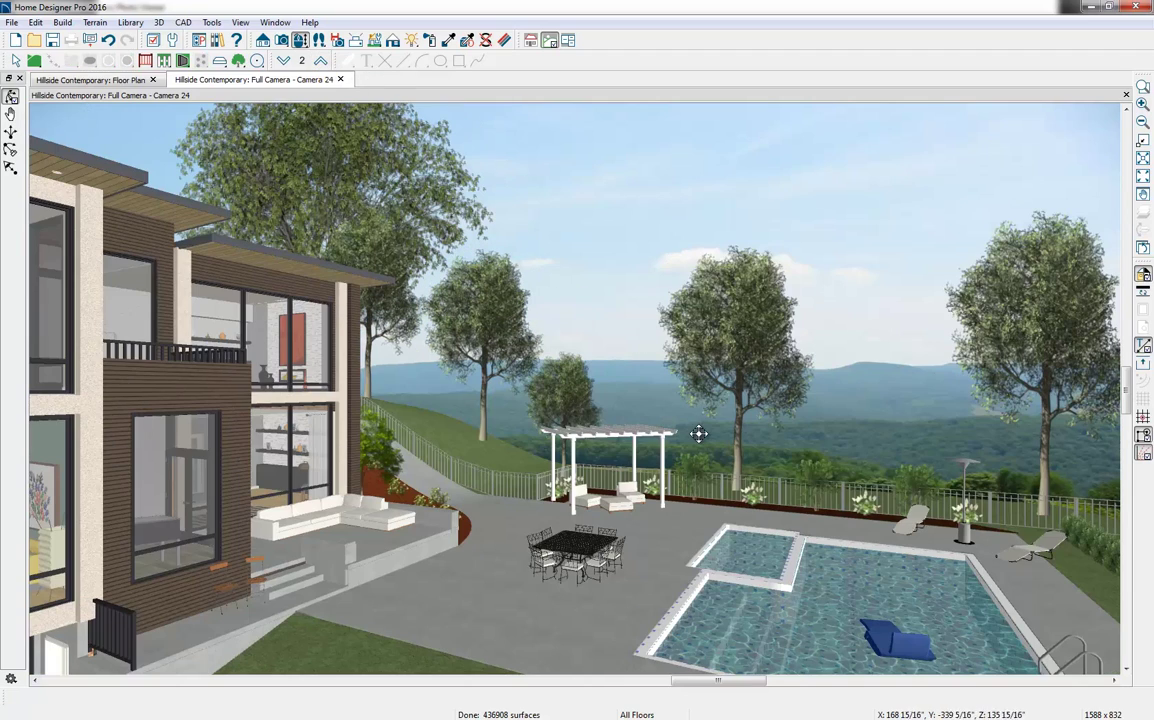
pyautogui.moveTo(852, 437); pyautogui.dragTo(828, 453)
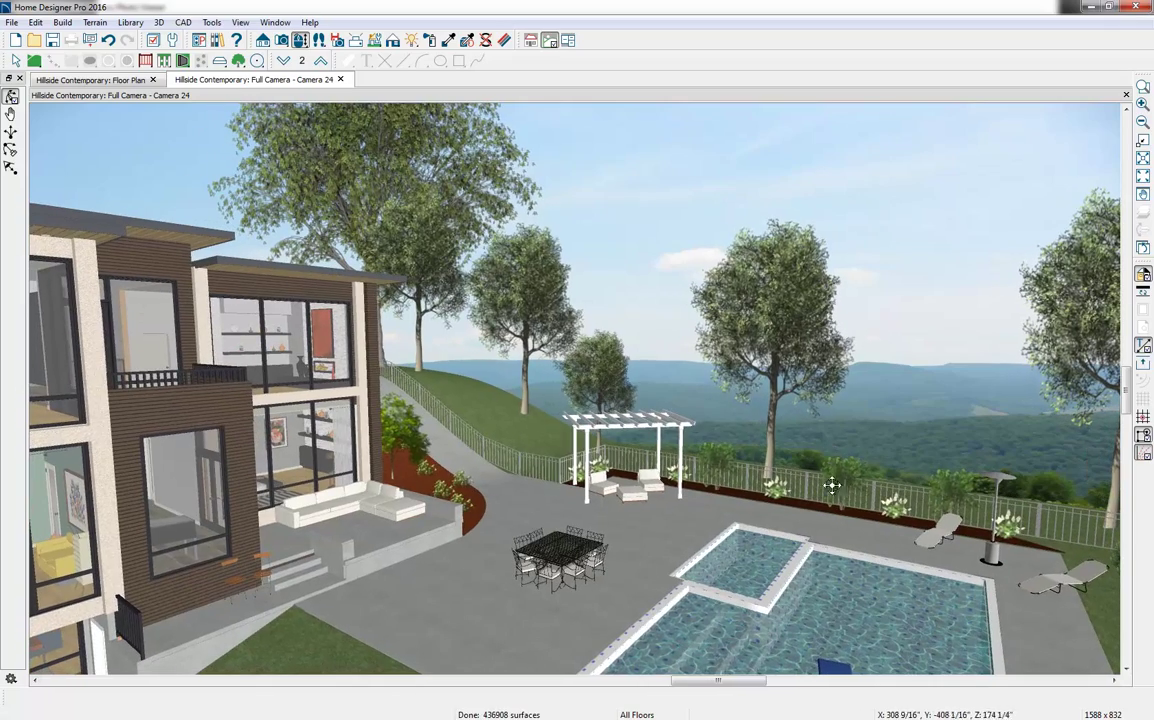
pyautogui.moveTo(838, 537); pyautogui.dragTo(772, 538, button='middle')
pyautogui.moveTo(775, 608); pyautogui.dragTo(770, 588)
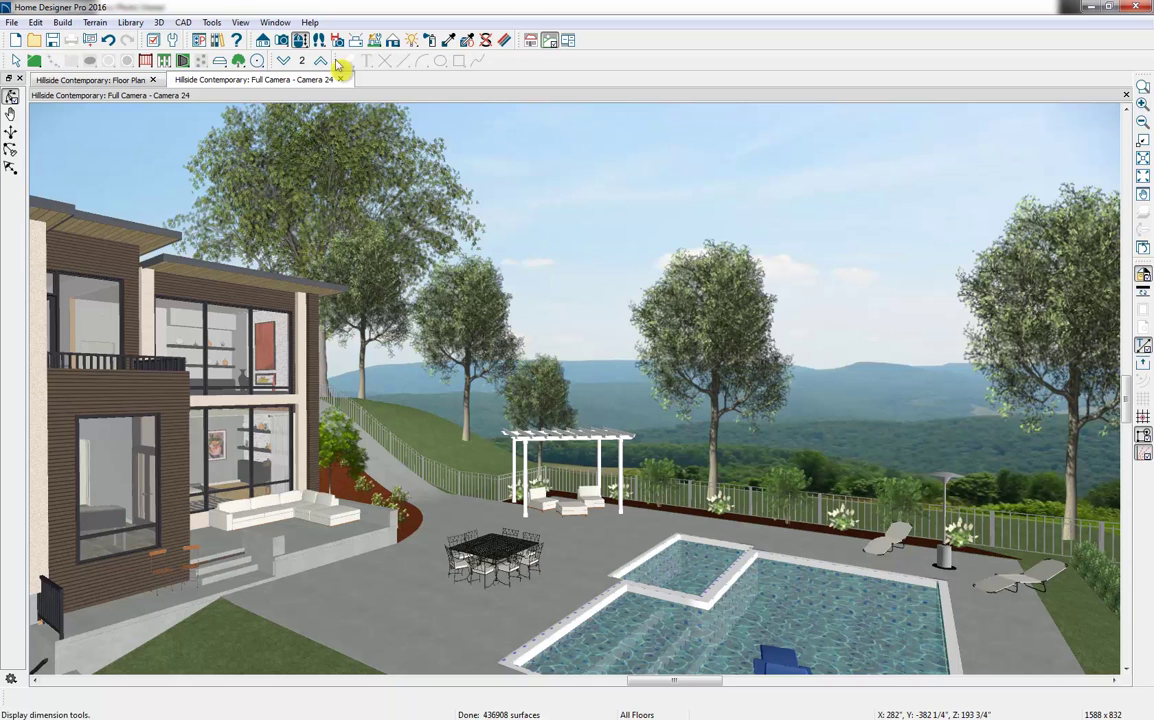
# Apply the Sky3 backdrop from the library's Sky backdrops to the camera view, and close the library.
pyautogui.click(218, 40)
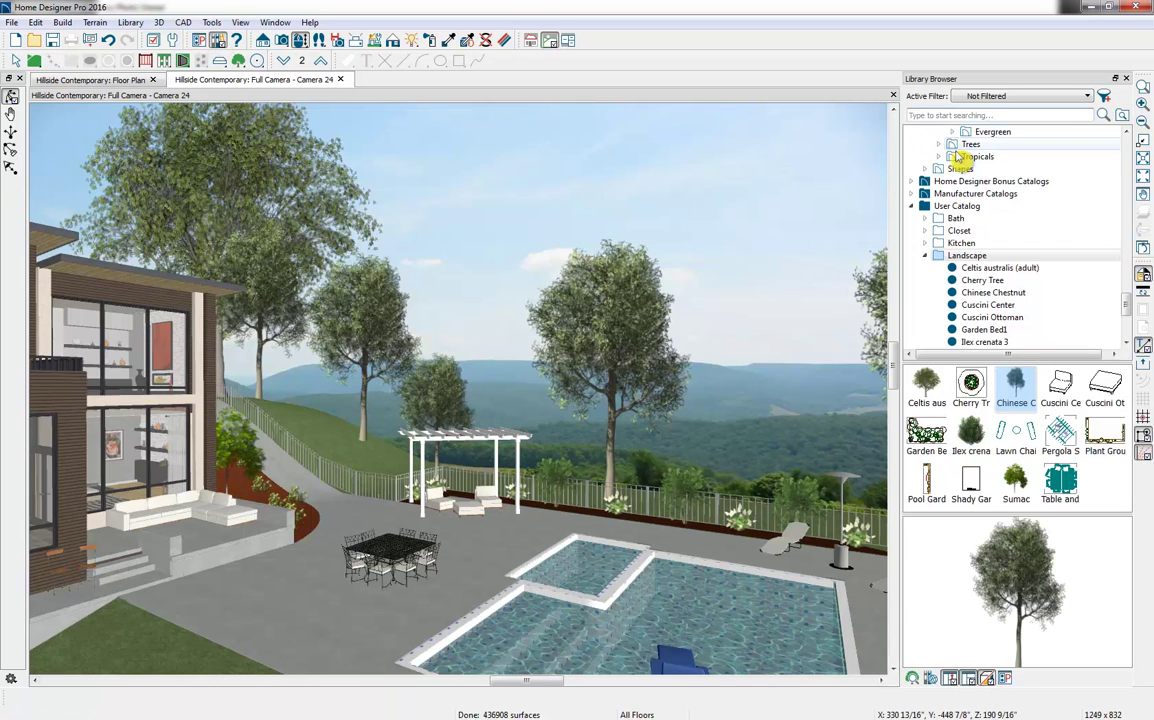
pyautogui.moveTo(1127, 290); pyautogui.dragTo(1126, 145)
pyautogui.click(926, 157)
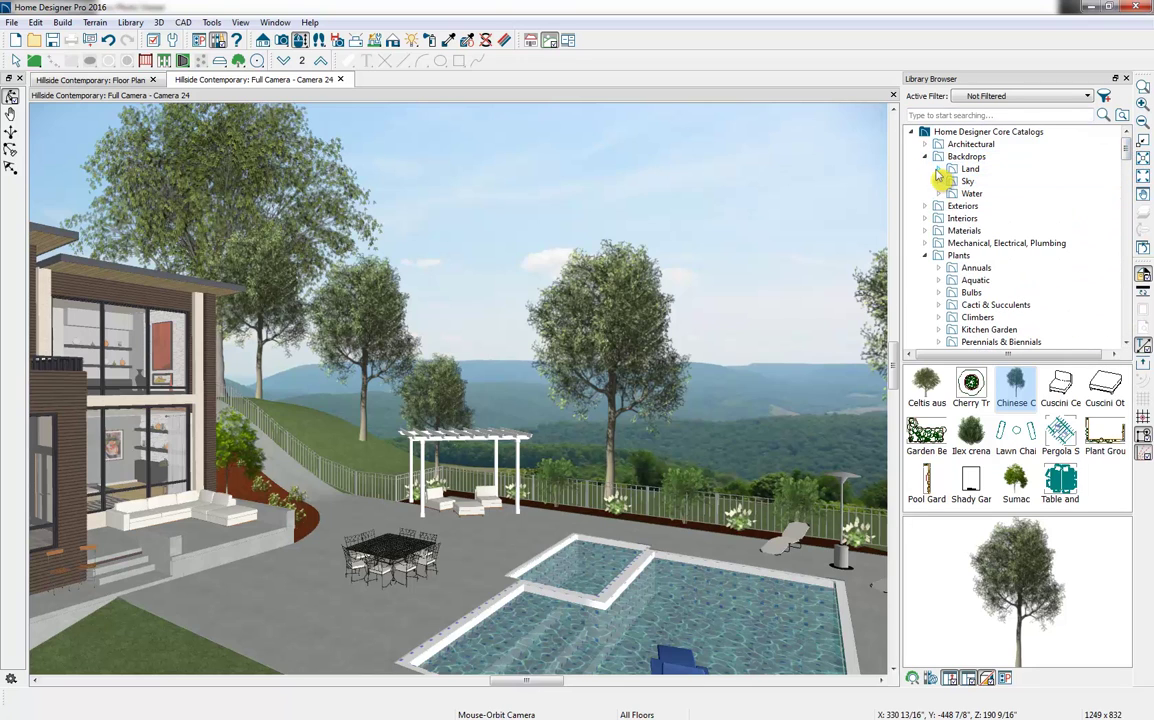
pyautogui.doubleClick(952, 169)
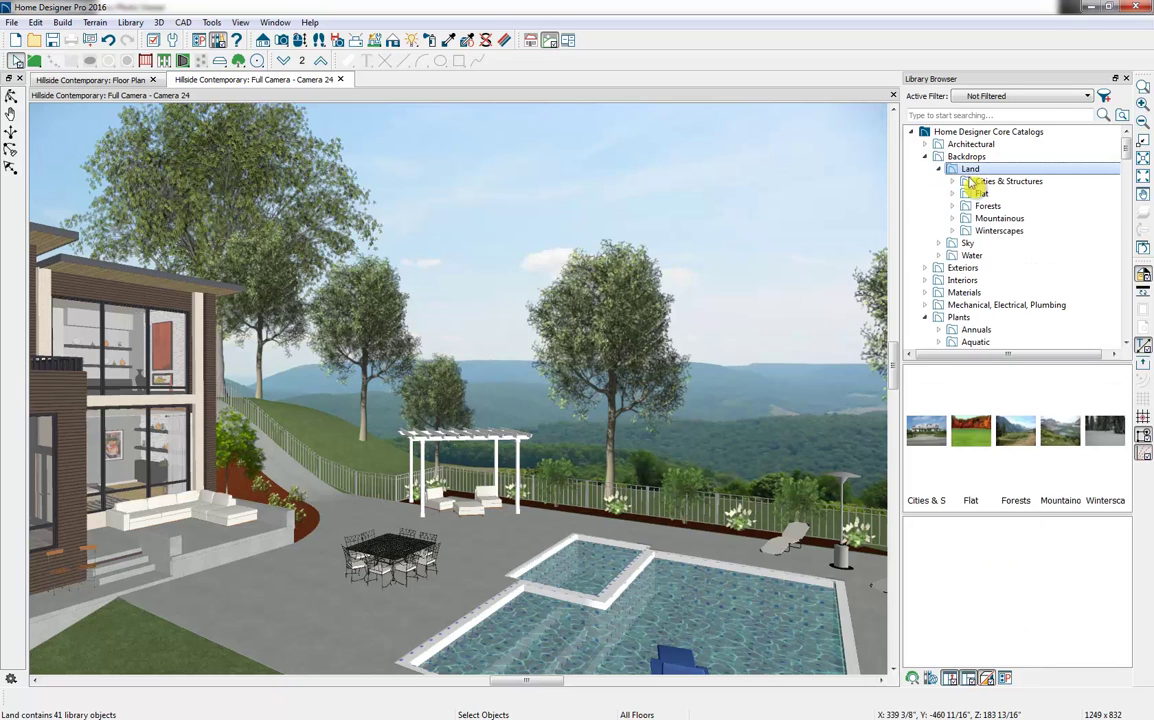
pyautogui.click(960, 244)
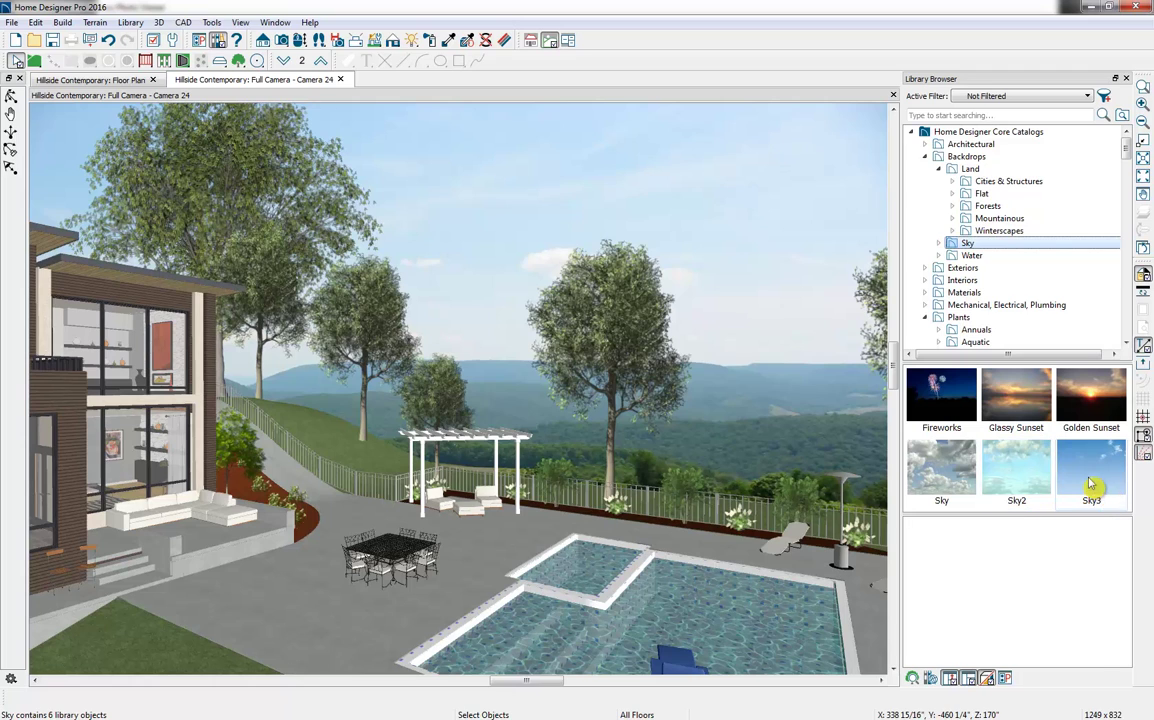
pyautogui.click(1091, 484)
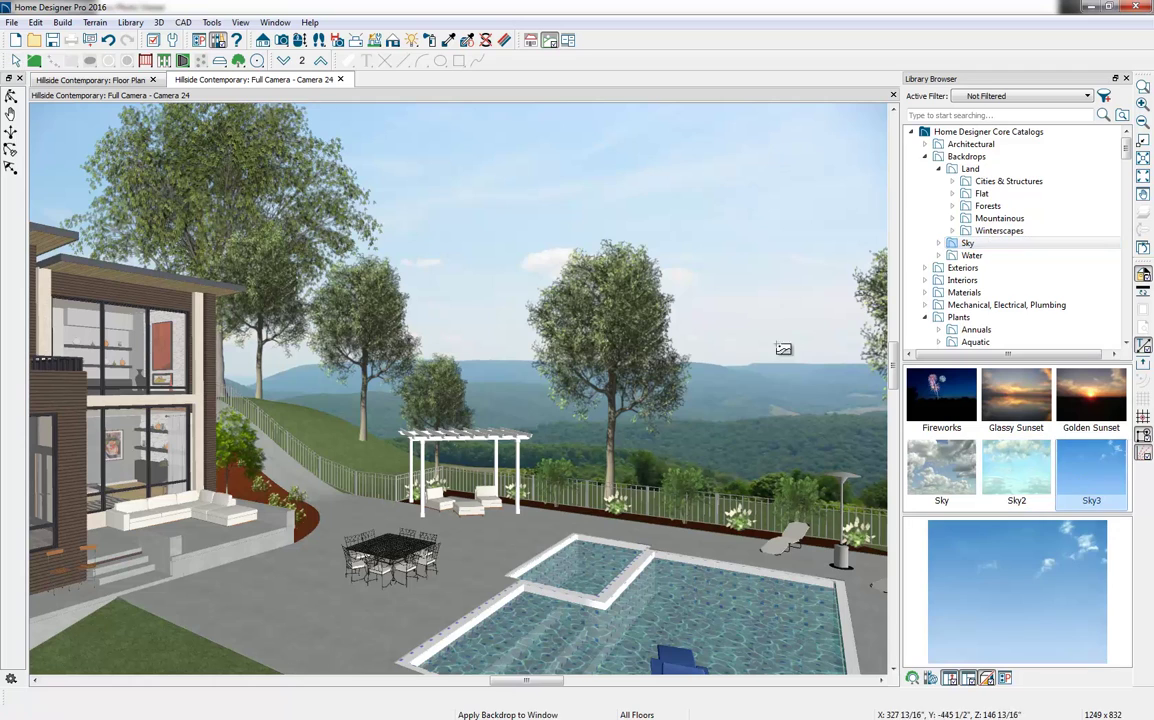
pyautogui.click(490, 342)
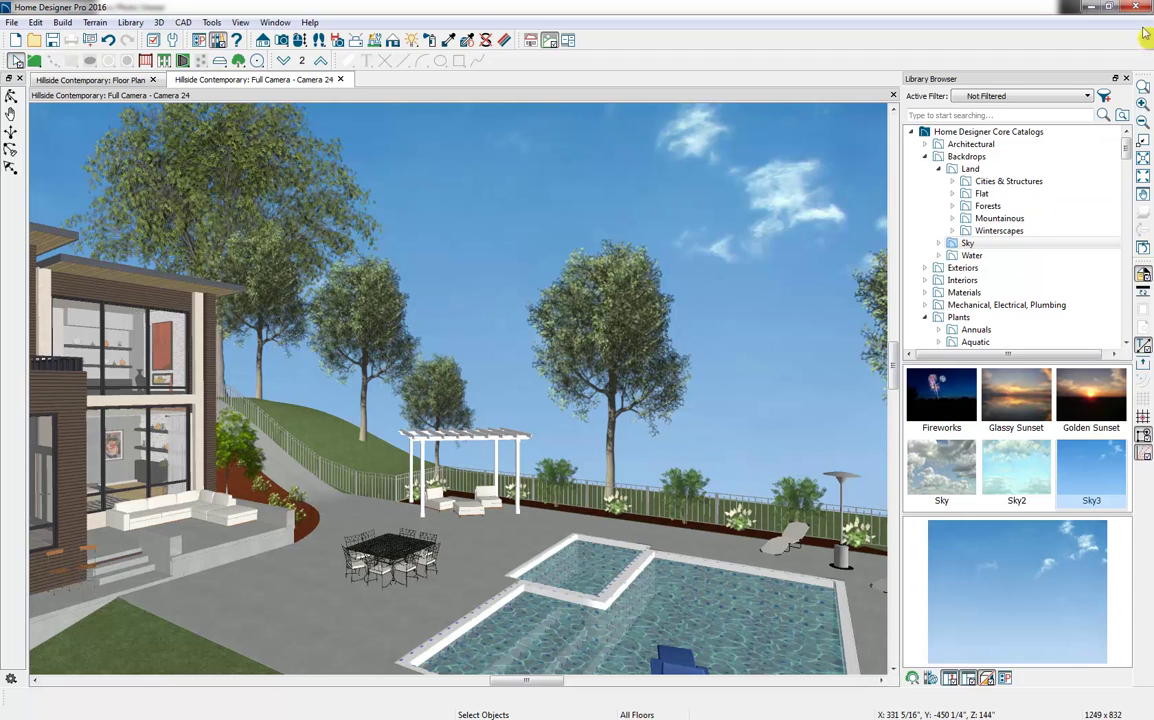
pyautogui.click(1126, 78)
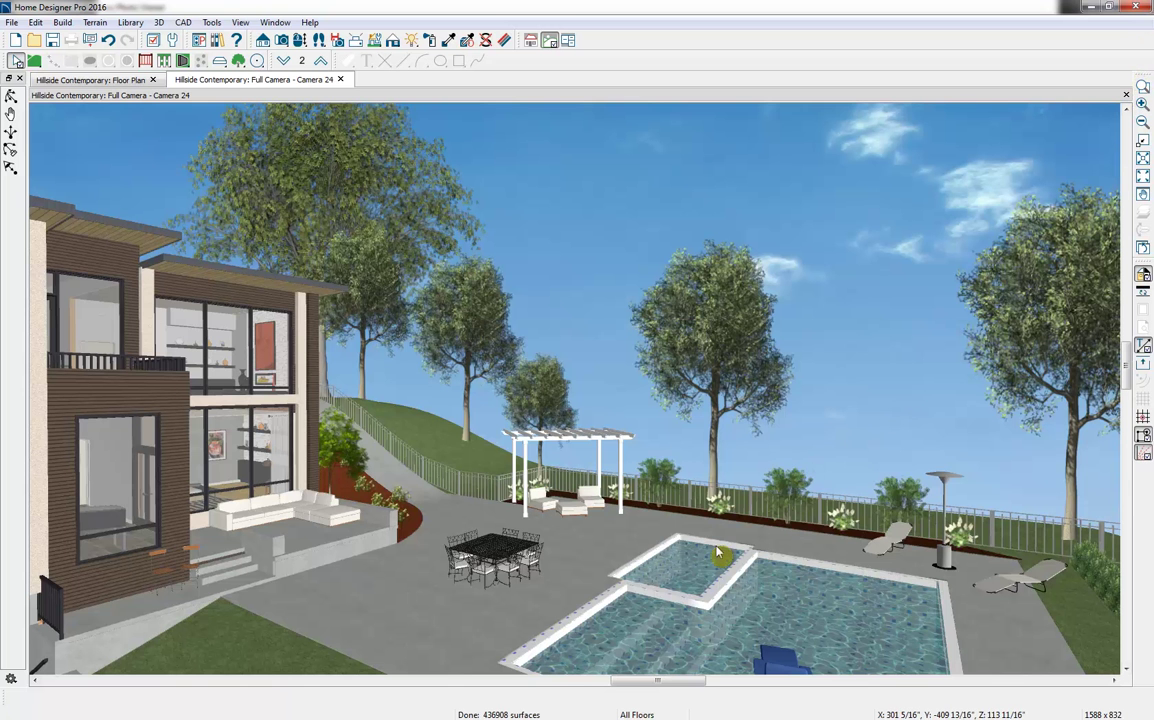
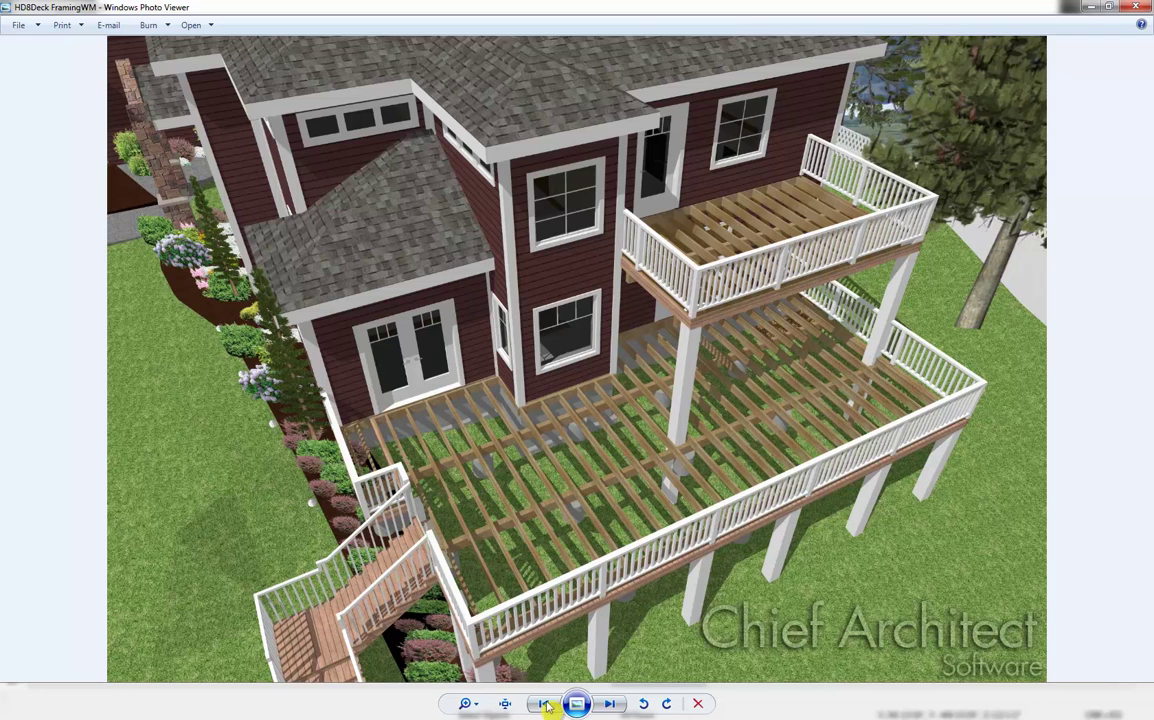
# Look through the sample deck, landscape and outdoor living renderings in Windows Photo Viewer.
pyautogui.click(611, 704)
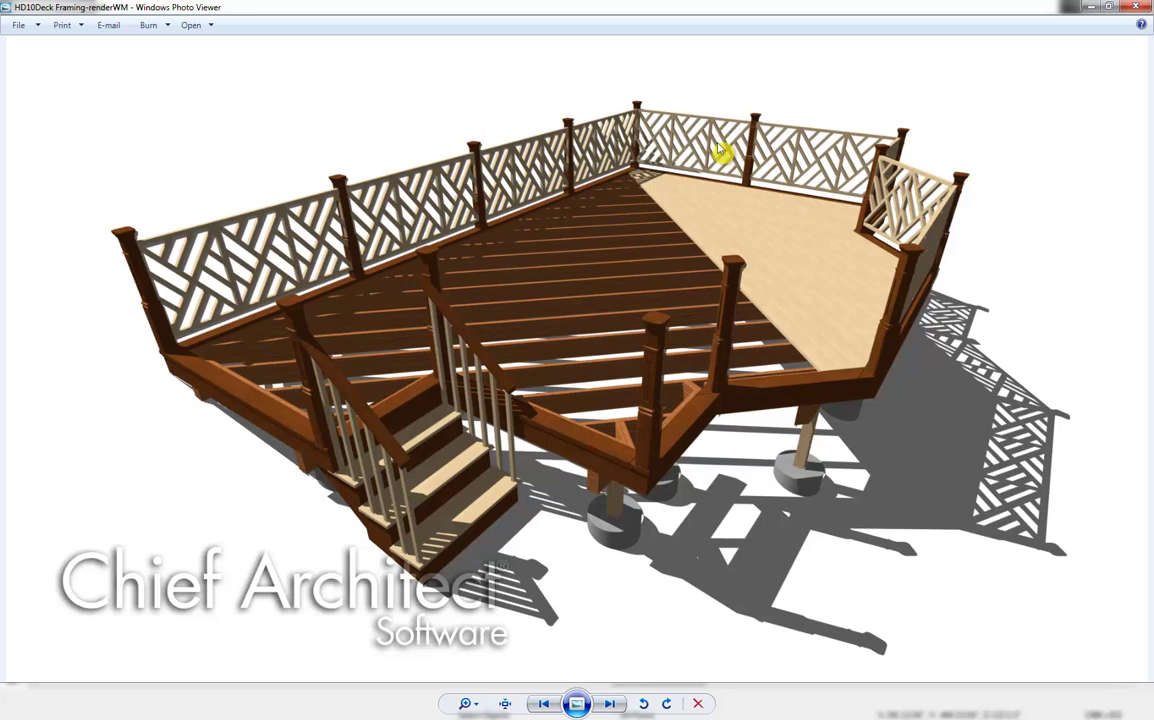
pyautogui.click(606, 704)
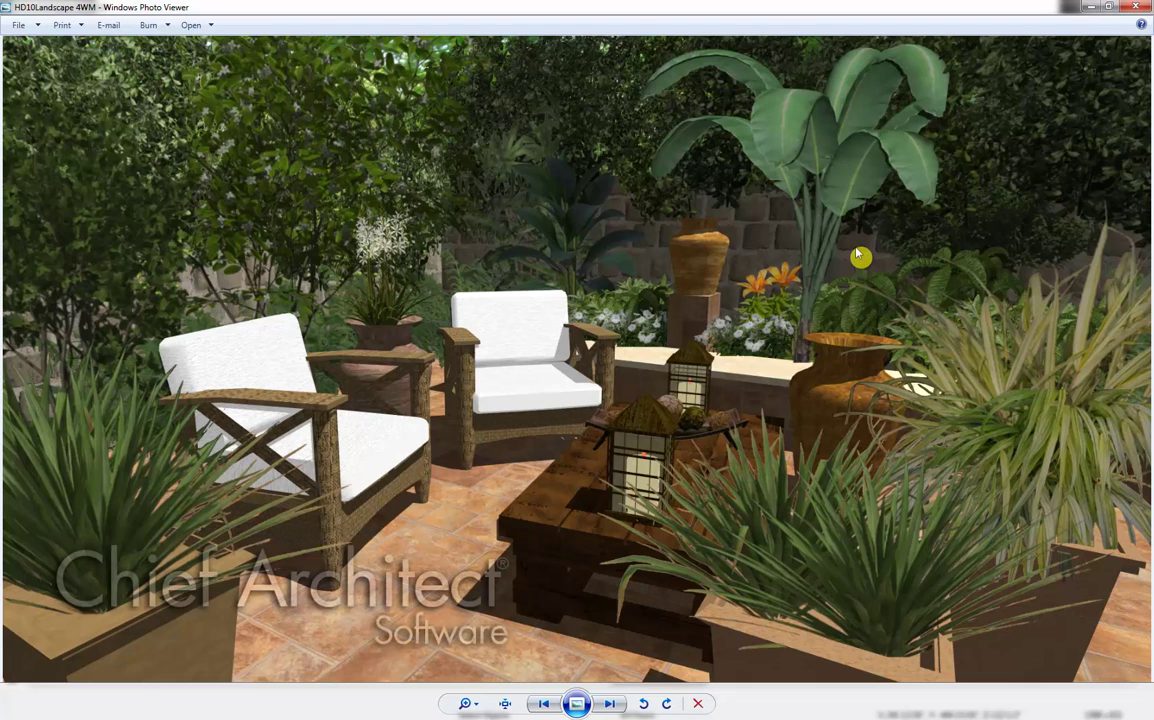
pyautogui.click(614, 704)
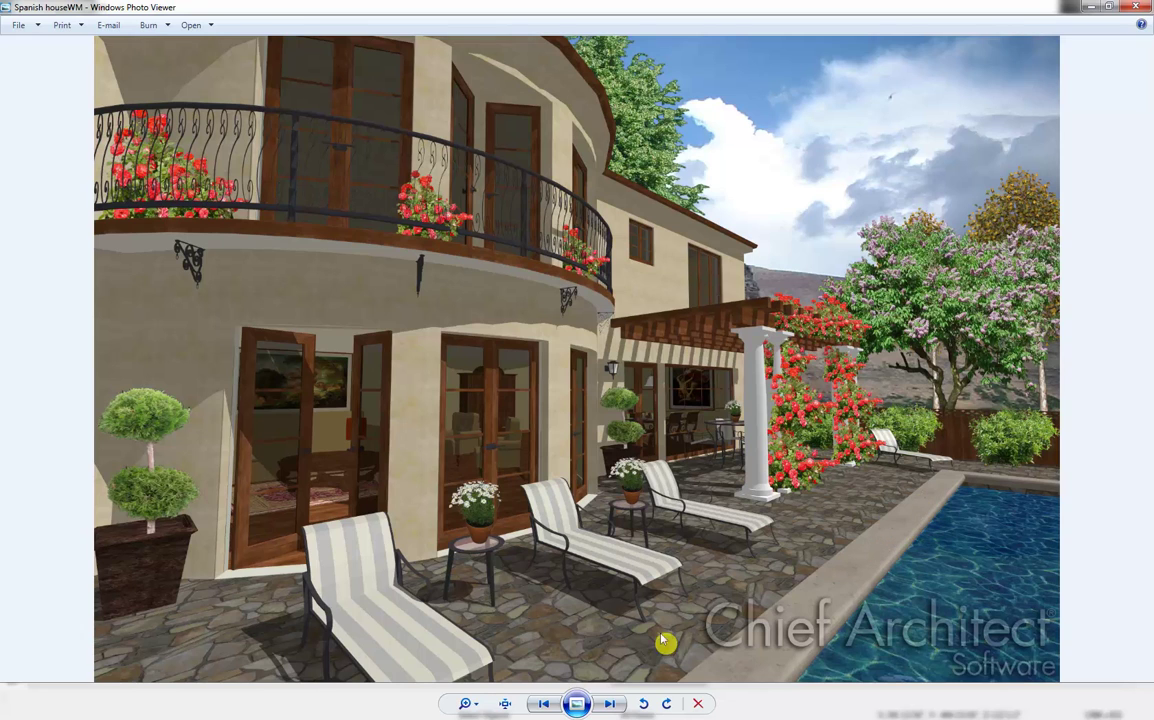
pyautogui.click(610, 704)
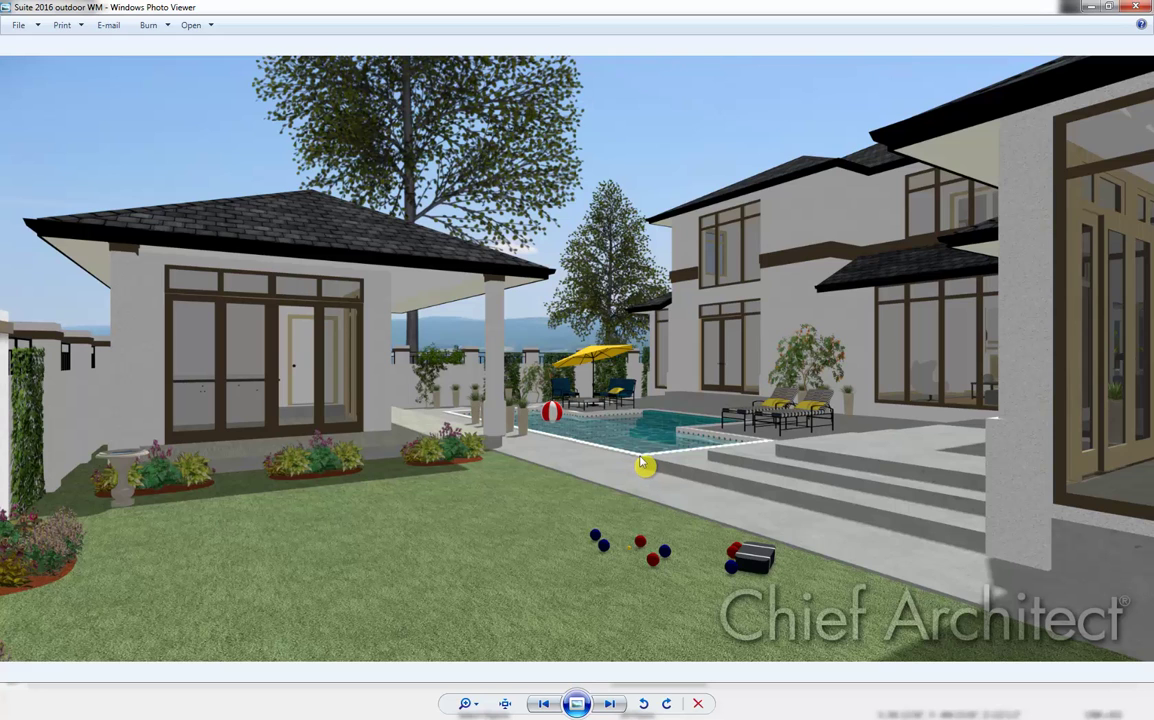
pyautogui.click(610, 704)
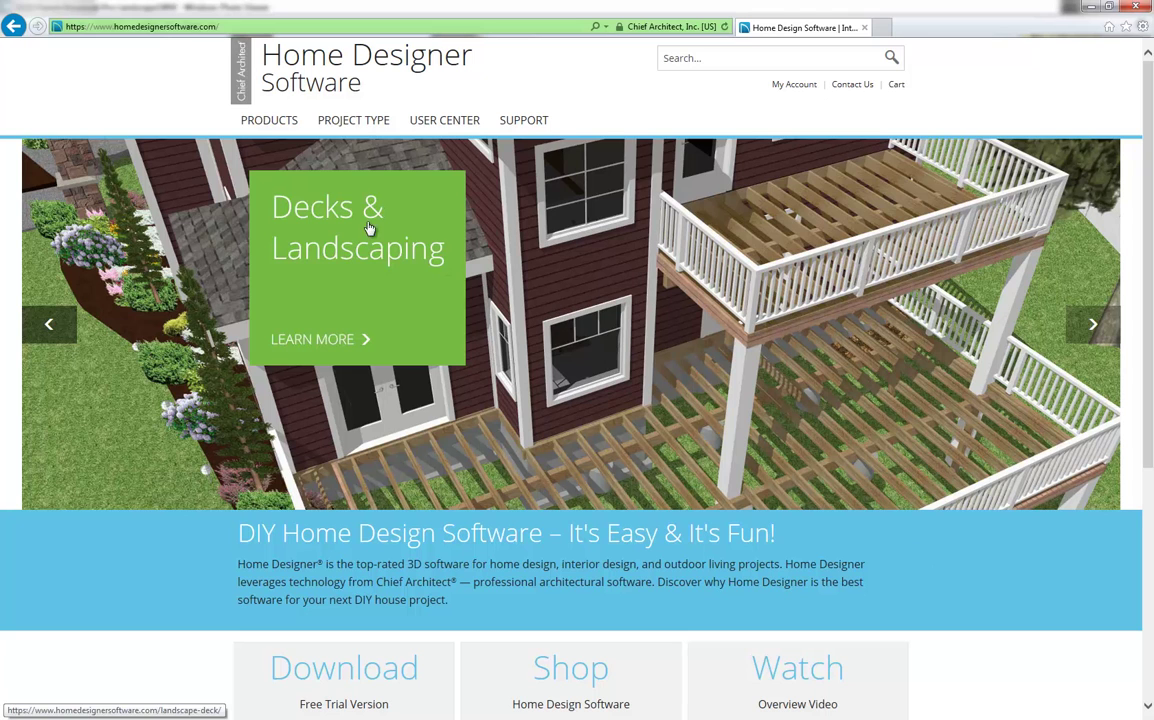
# On the Home Designer website in the browser, view the Free Trial Download page and browse the Samples Gallery's sample plans.
pyautogui.moveTo(284, 127)
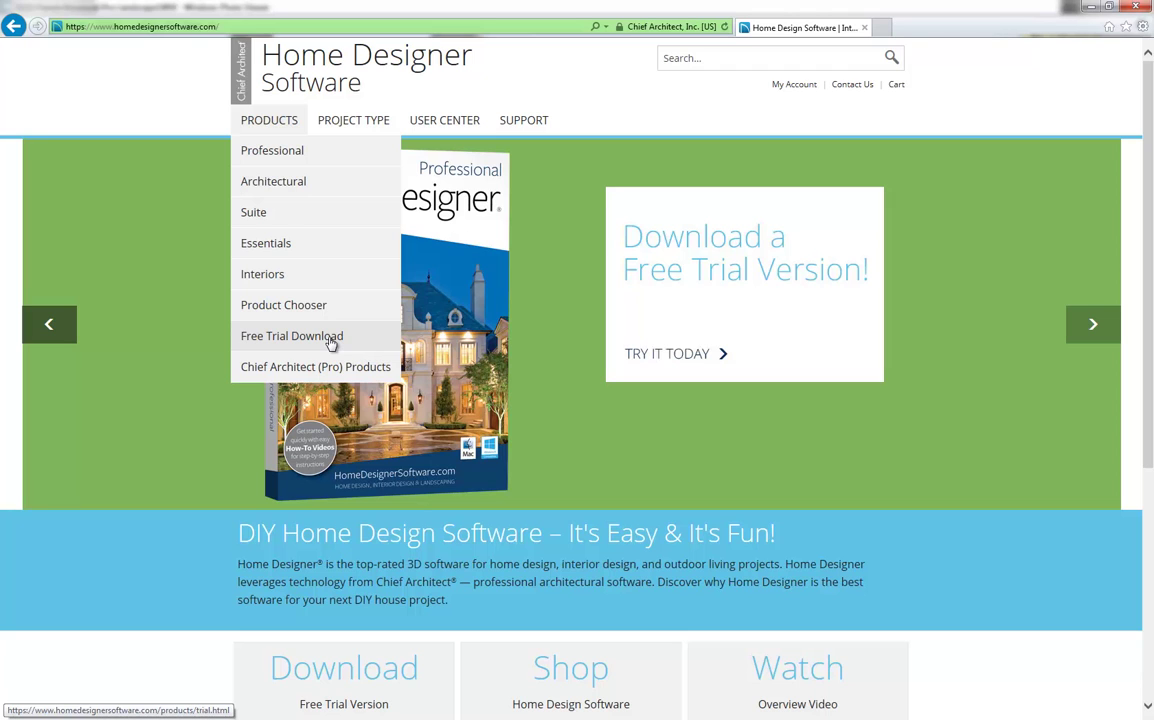
pyautogui.click(331, 343)
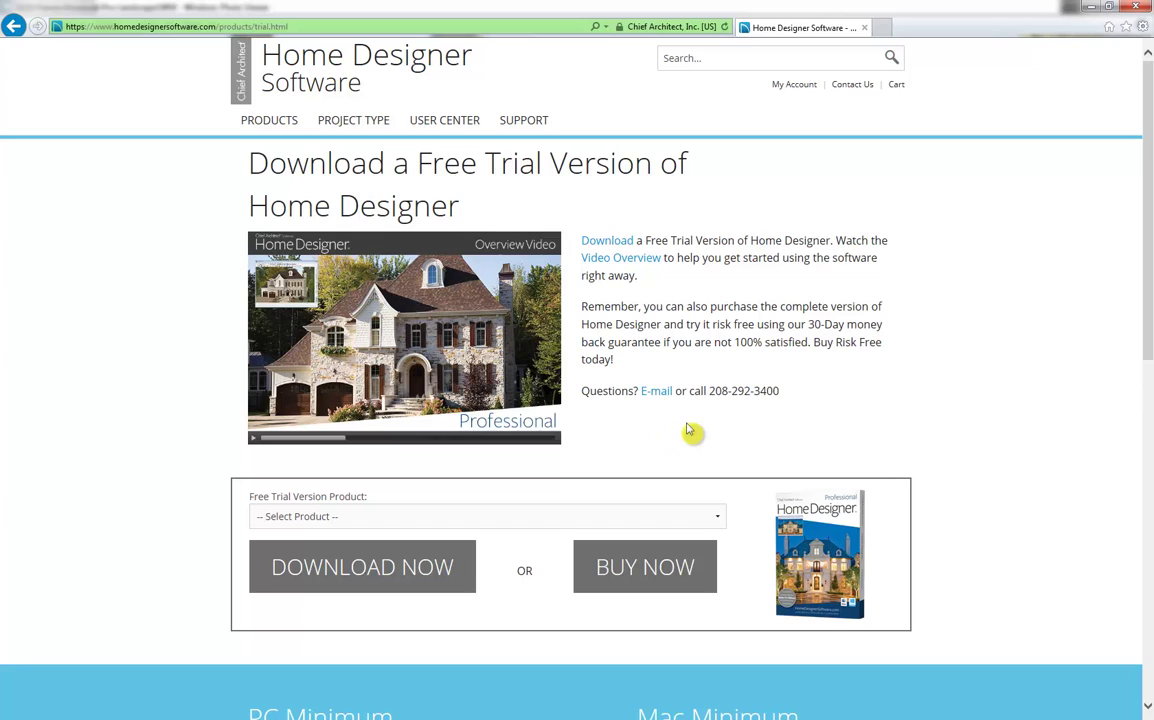
pyautogui.moveTo(447, 133)
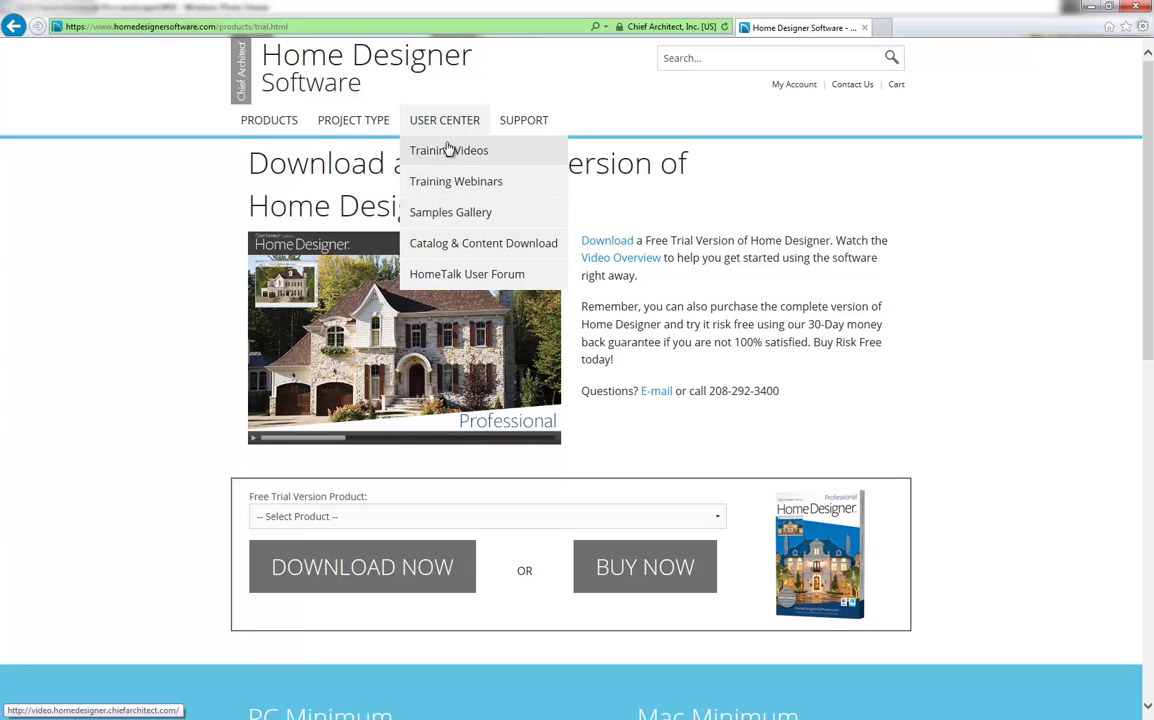
pyautogui.click(478, 213)
pyautogui.scroll(-2, 489, 400)
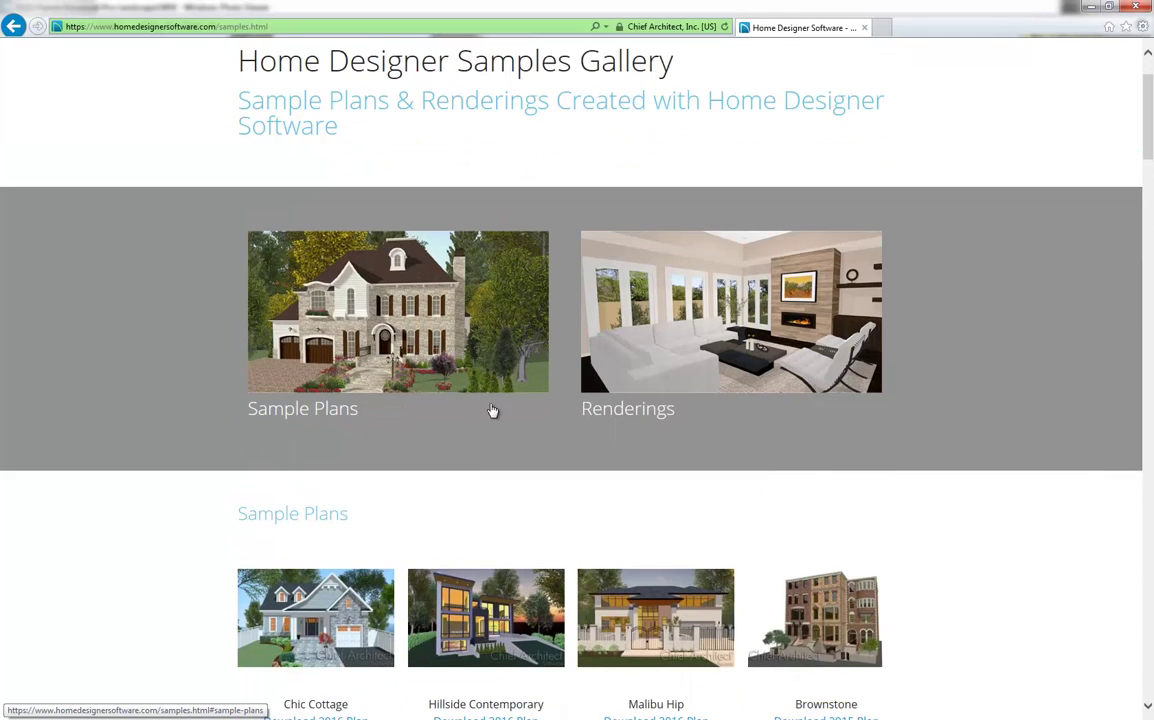
pyautogui.scroll(-3, 490, 411)
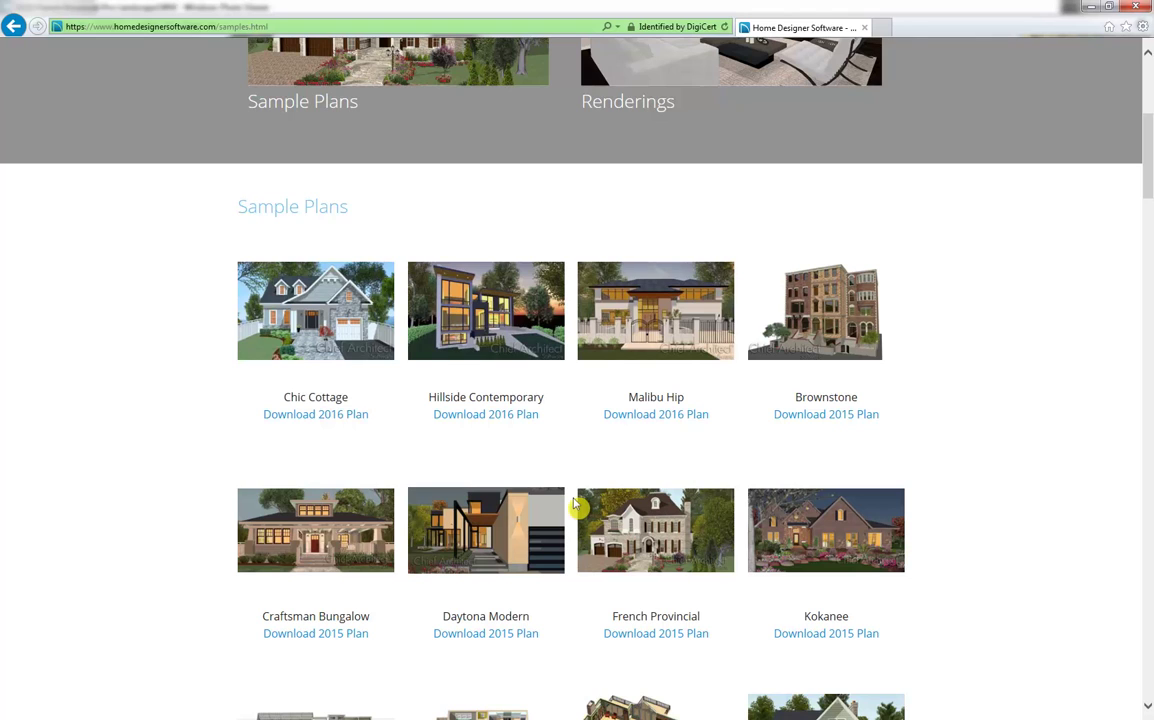
pyautogui.scroll(1, 576, 507)
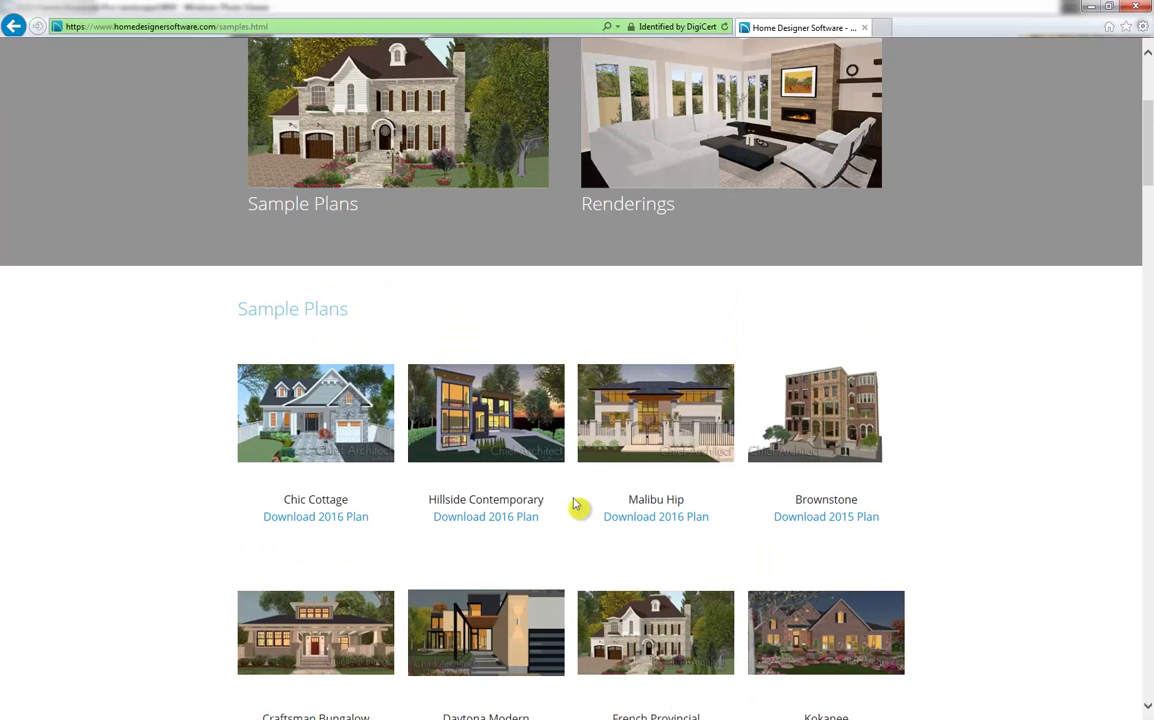
pyautogui.scroll(1, 576, 507)
pyautogui.scroll(2, 577, 507)
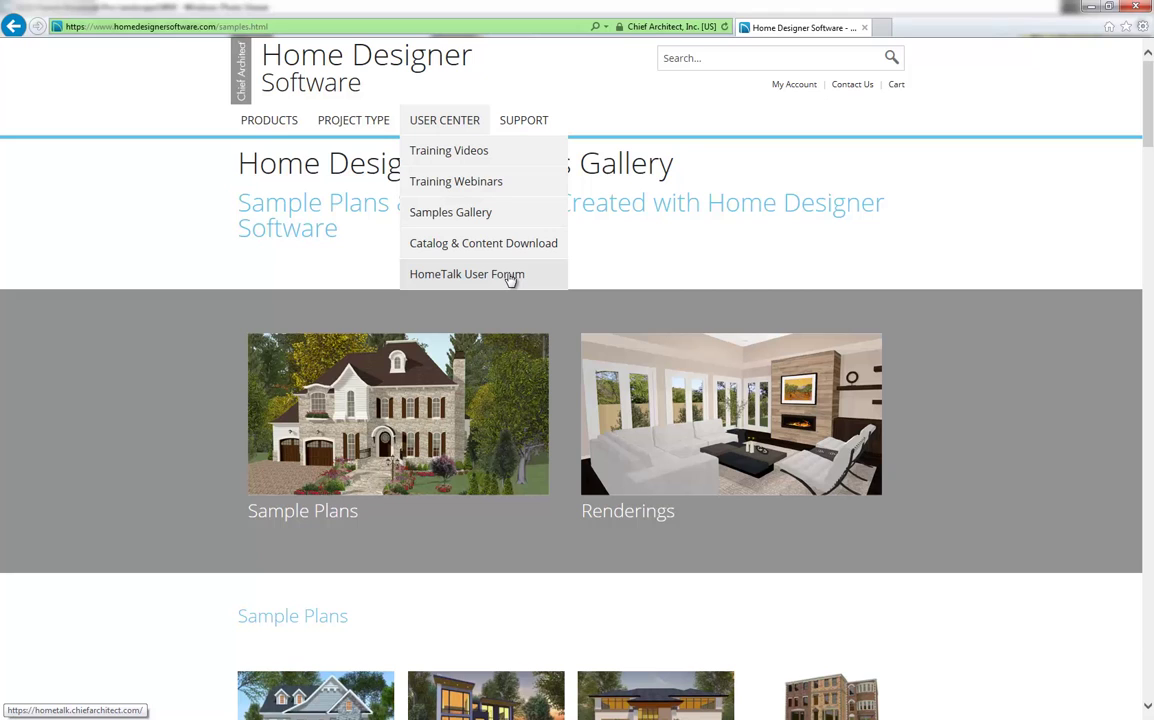
# Open the website's support Knowledge Base and search it for "survey data".
pyautogui.click(522, 128)
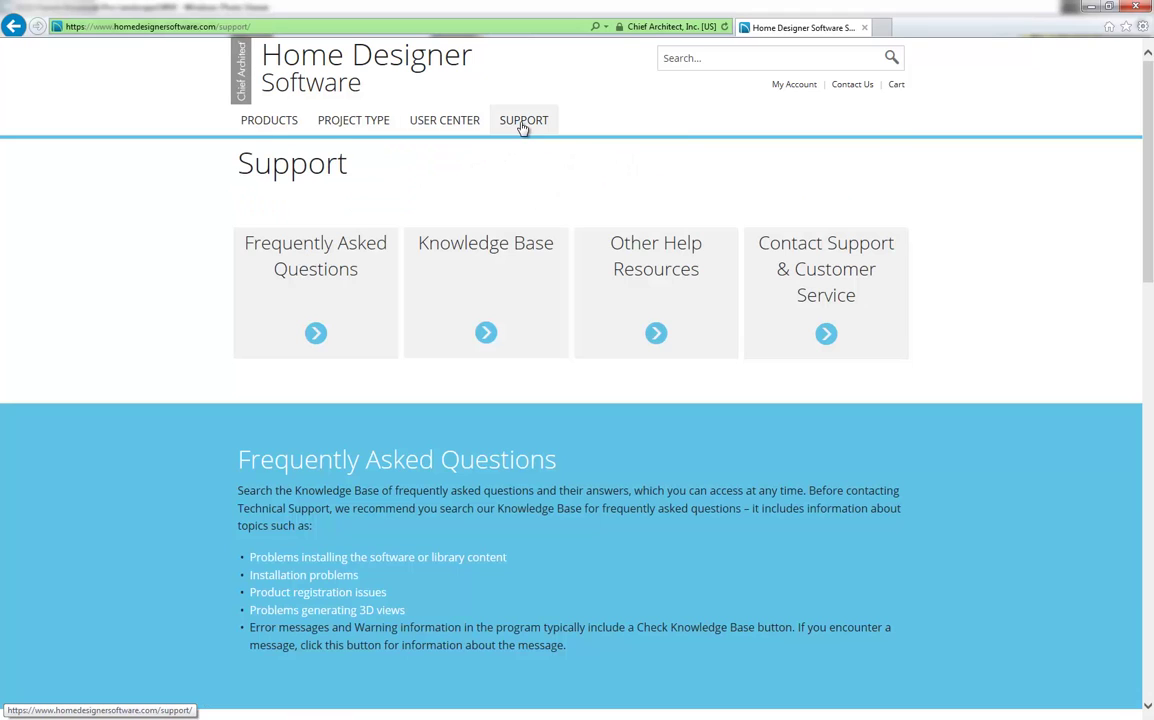
pyautogui.click(490, 261)
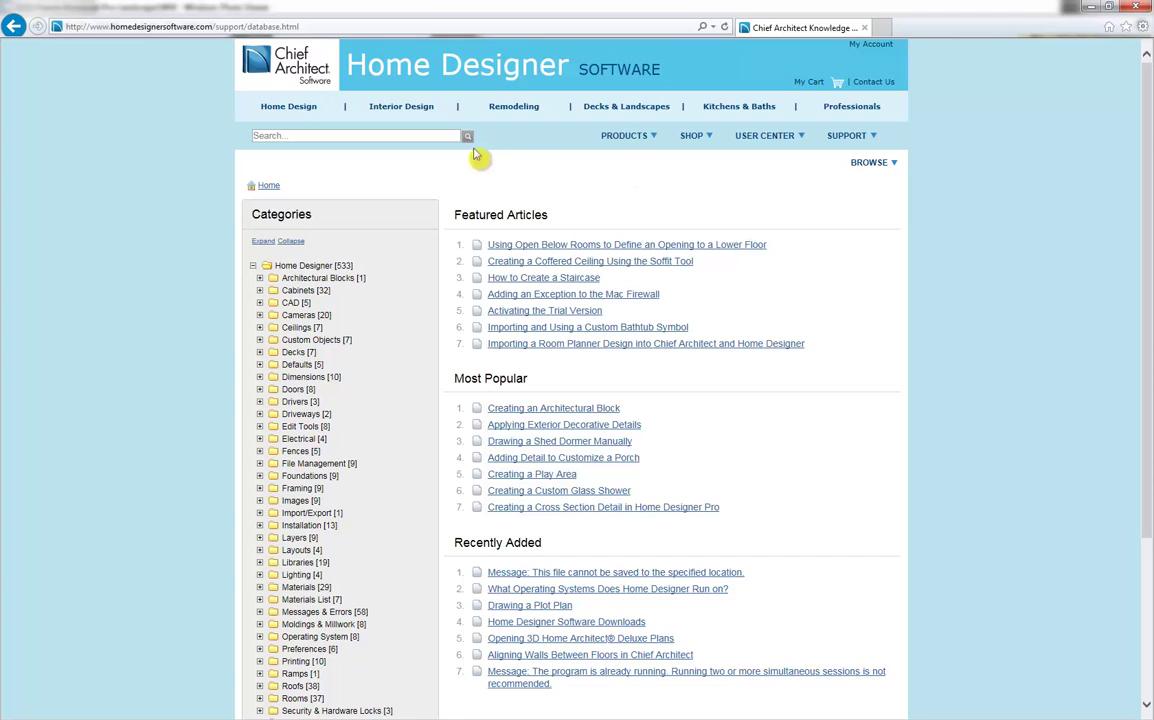
pyautogui.click(437, 137)
pyautogui.write('survey data')
pyautogui.press('Return')
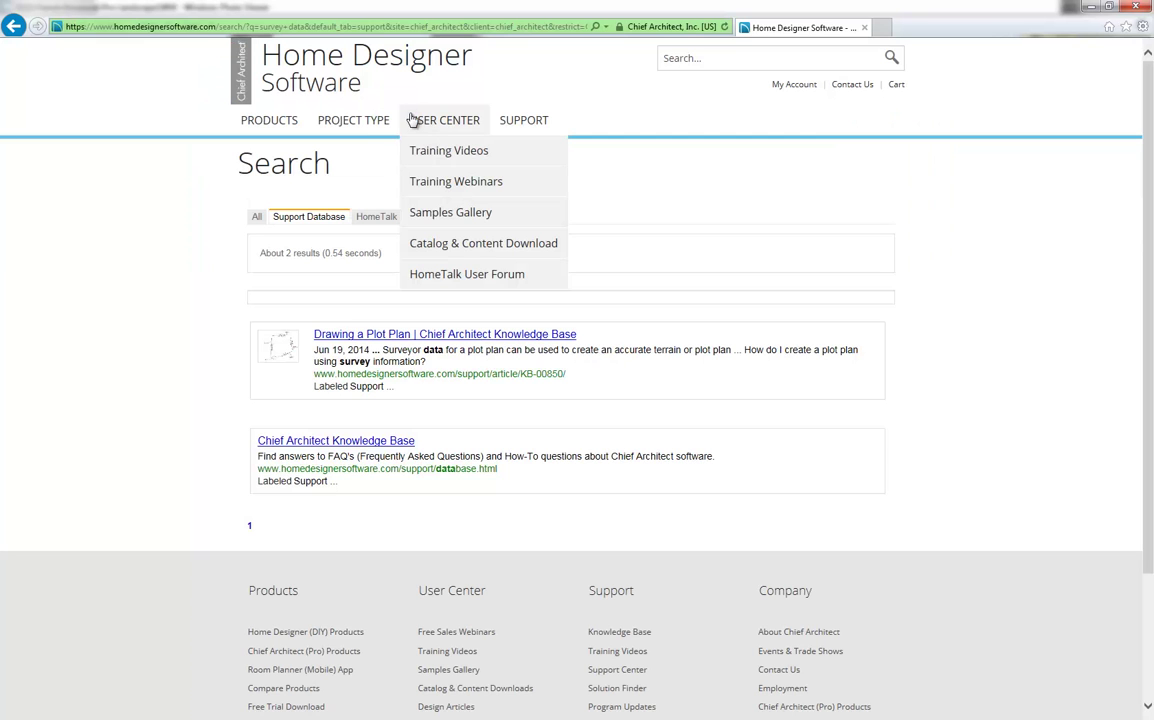
# Open the "Drawing a Plot Plan" article and examine its survey lines and plot diagram.
pyautogui.click(362, 336)
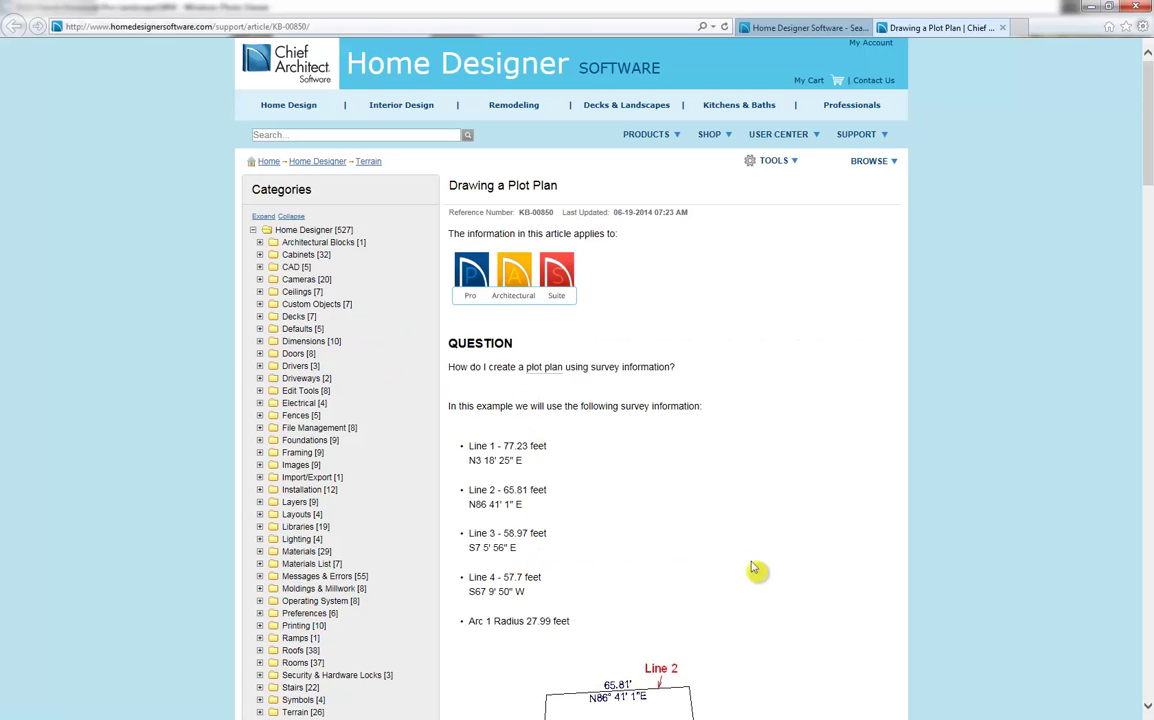
pyautogui.scroll(-1, 756, 571)
pyautogui.scroll(-1, 754, 569)
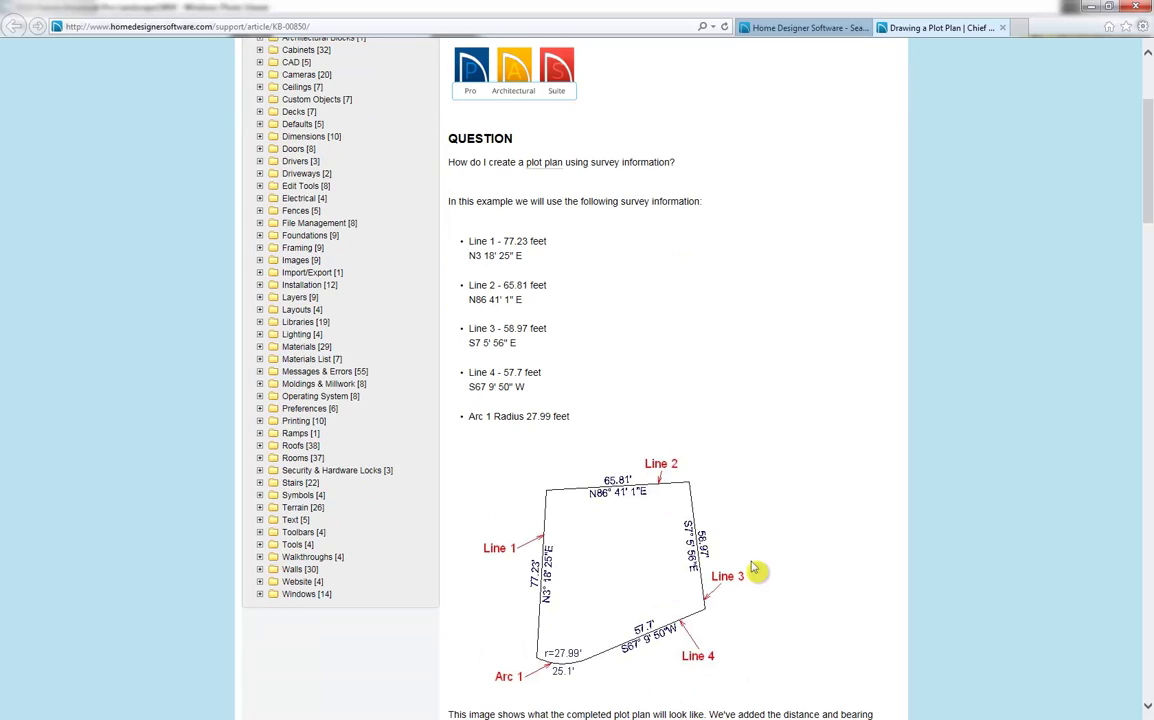